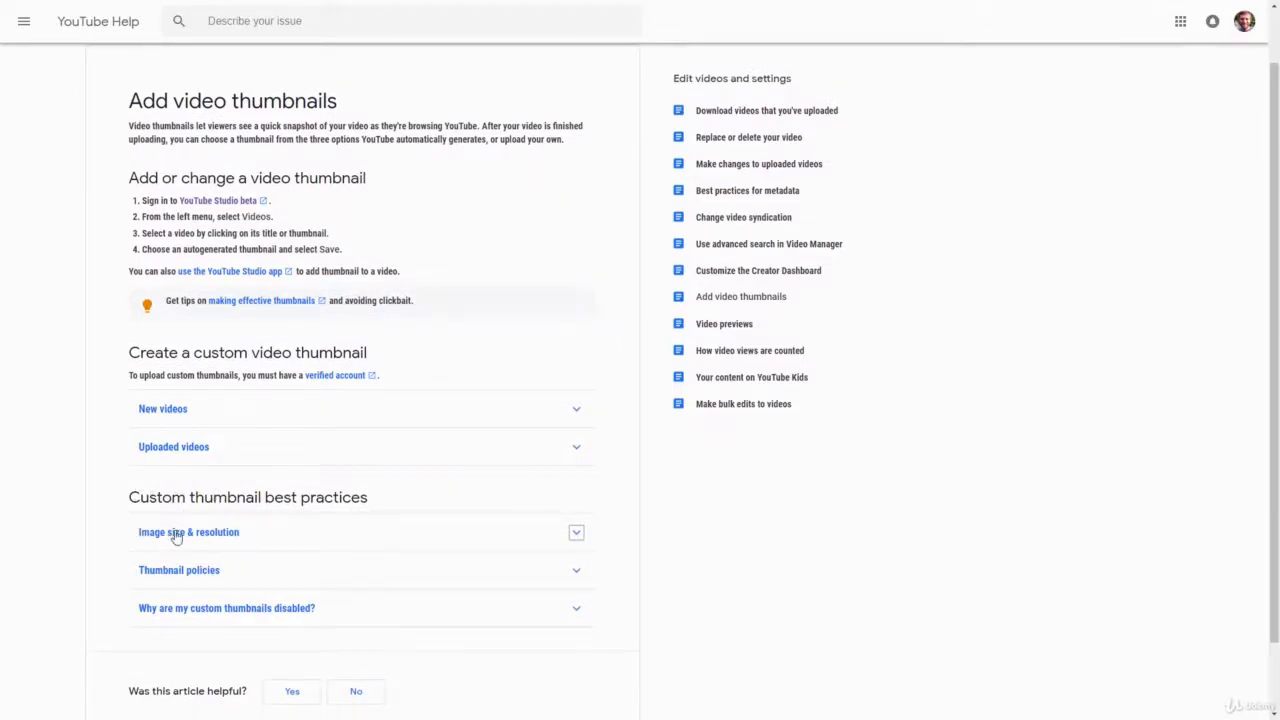
Step: Expand the Image size & resolution section of the custom thumbnail best practices and examine the recommended resolution and file size limit
{"action": "left_click", "coordinate": [577, 534]}
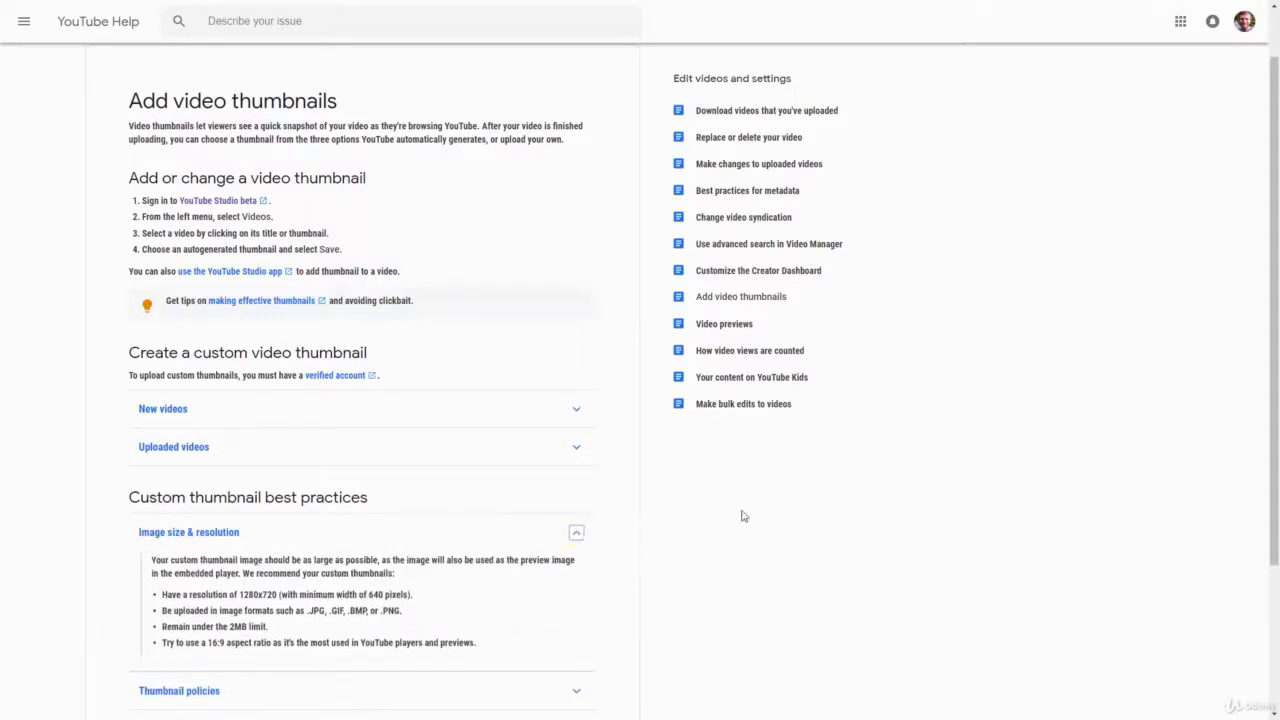
{"action": "left_click_drag", "start_coordinate": [1274, 459], "coordinate": [1271, 637]}
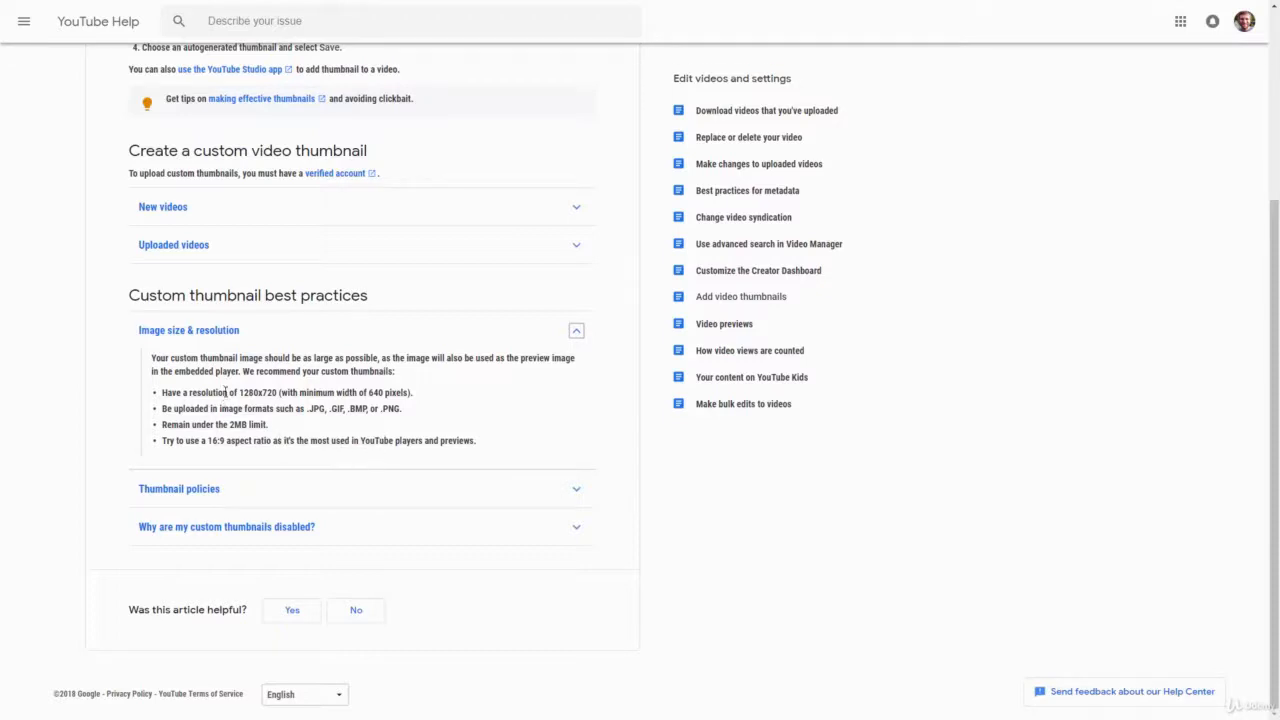
{"action": "left_click_drag", "start_coordinate": [238, 393], "coordinate": [277, 395]}
{"action": "left_click", "coordinate": [262, 409]}
{"action": "double_click", "coordinate": [233, 424]}
{"action": "left_click", "coordinate": [258, 425]}
{"action": "left_click_drag", "start_coordinate": [279, 392], "coordinate": [238, 392]}
{"action": "left_click", "coordinate": [291, 392]}
Step: Examine the accepted image formats and recommended aspect ratio for custom thumbnails, and recheck the resolution and size limit
{"action": "left_click_drag", "start_coordinate": [376, 408], "coordinate": [405, 406]}
{"action": "left_click_drag", "start_coordinate": [345, 408], "coordinate": [376, 408]}
{"action": "left_click", "coordinate": [375, 409]}
{"action": "left_click_drag", "start_coordinate": [306, 409], "coordinate": [329, 414]}
{"action": "left_click", "coordinate": [421, 410]}
{"action": "left_click_drag", "start_coordinate": [227, 425], "coordinate": [248, 425]}
{"action": "left_click", "coordinate": [264, 406]}
{"action": "left_click_drag", "start_coordinate": [304, 409], "coordinate": [327, 409]}
{"action": "left_click_drag", "start_coordinate": [228, 425], "coordinate": [249, 425]}
{"action": "left_click_drag", "start_coordinate": [208, 442], "coordinate": [272, 442]}
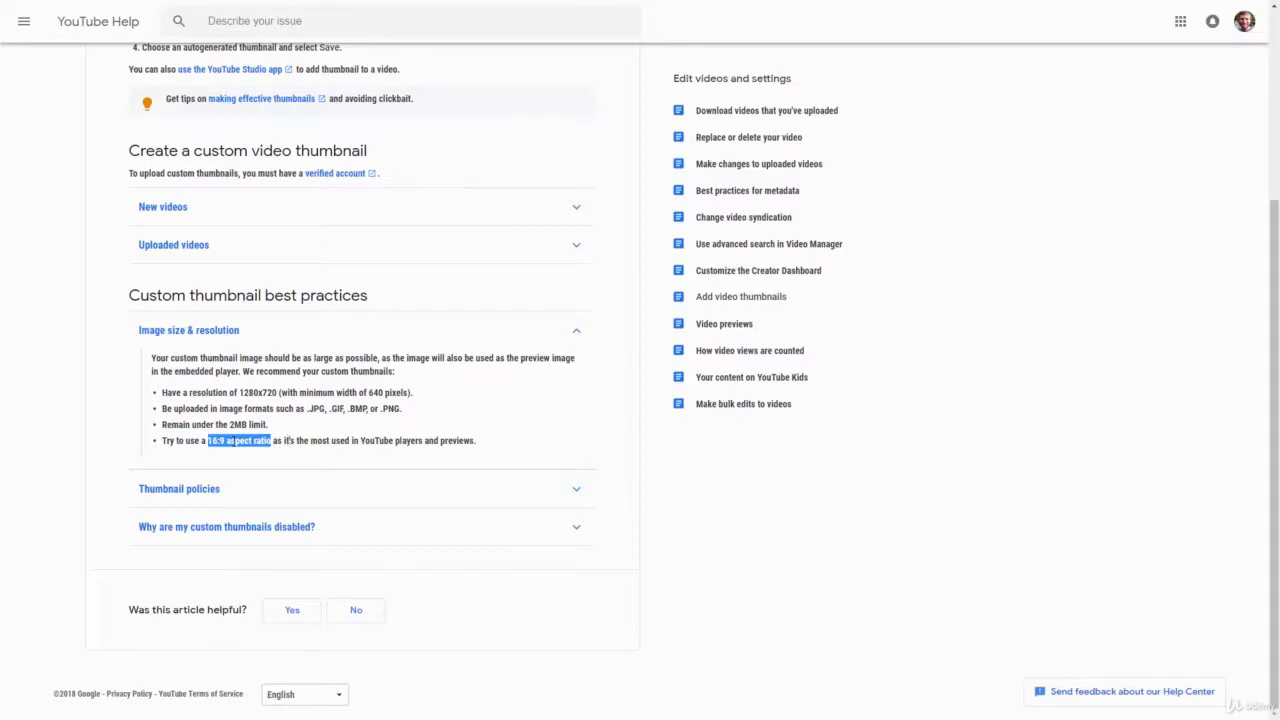
{"action": "left_click", "coordinate": [210, 446]}
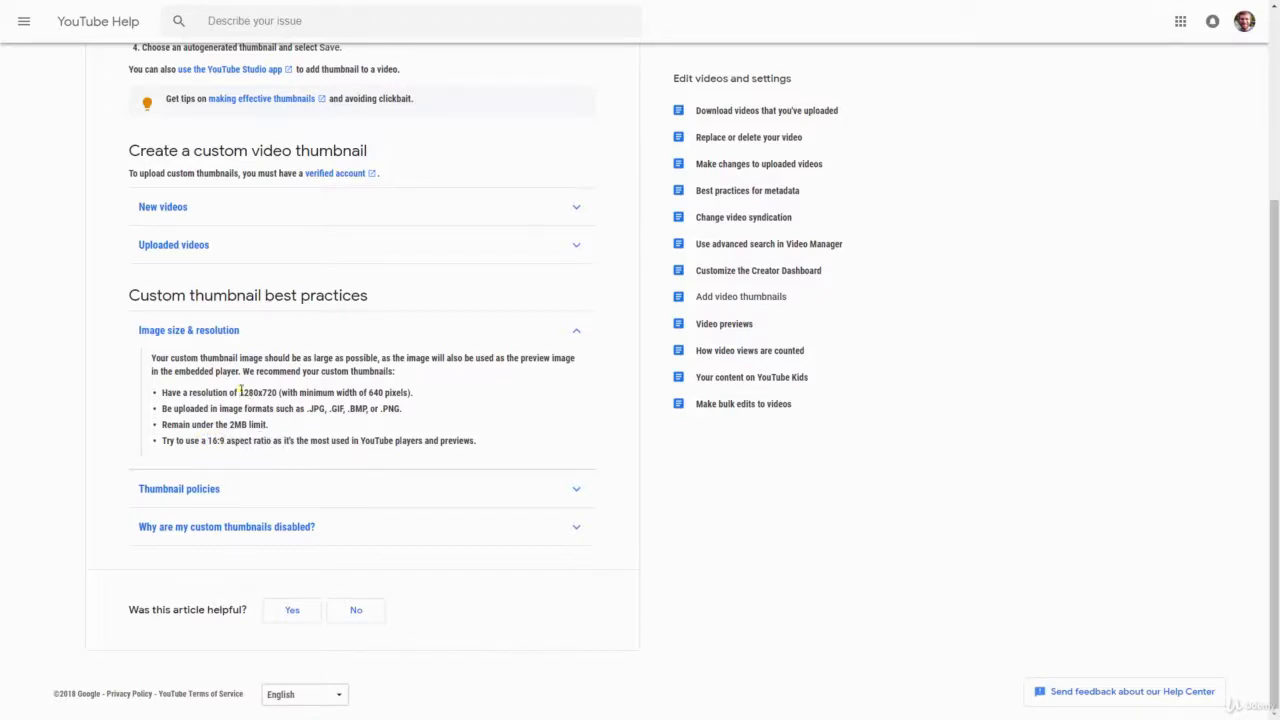
{"action": "left_click_drag", "start_coordinate": [240, 392], "coordinate": [278, 396]}
{"action": "left_click", "coordinate": [281, 429]}
{"action": "left_click_drag", "start_coordinate": [238, 392], "coordinate": [331, 408]}
{"action": "left_click_drag", "start_coordinate": [229, 424], "coordinate": [247, 424]}
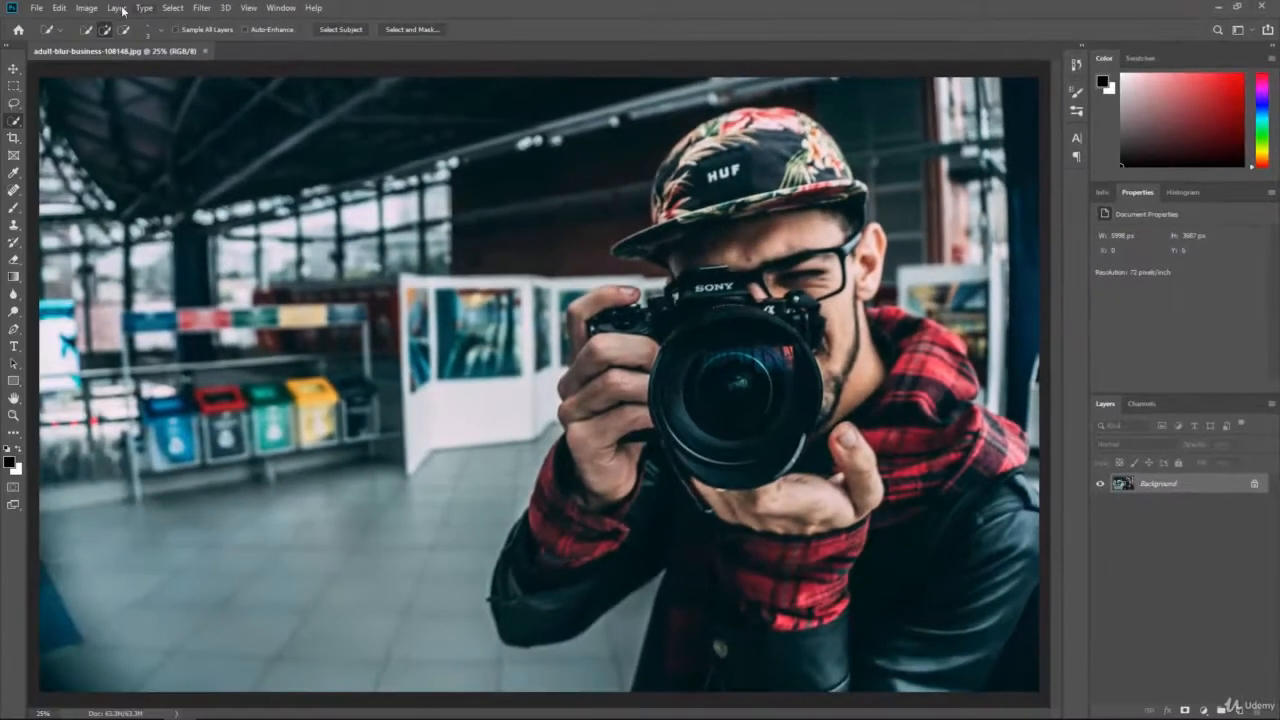
Step: Switch to Photoshop and start a new document from the Default Photoshop Size preset, naming it YouTube Thumbnail
{"action": "left_click", "coordinate": [36, 8]}
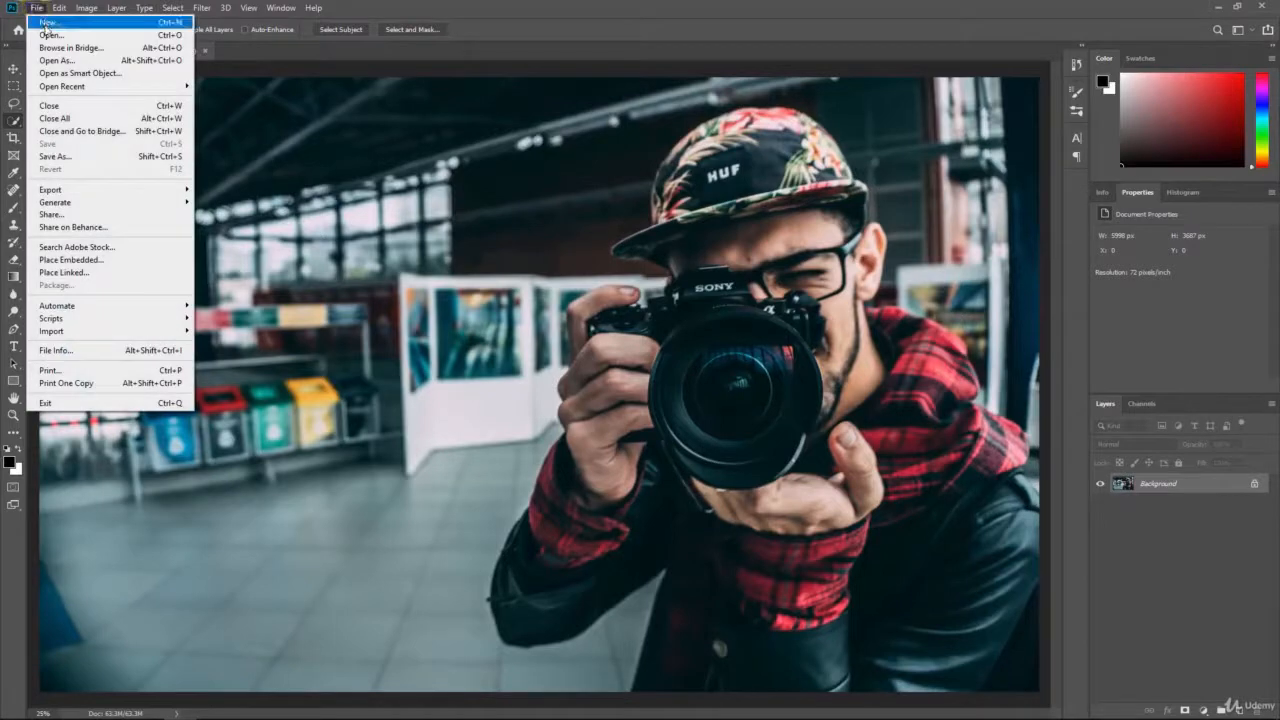
{"action": "left_click", "coordinate": [46, 24]}
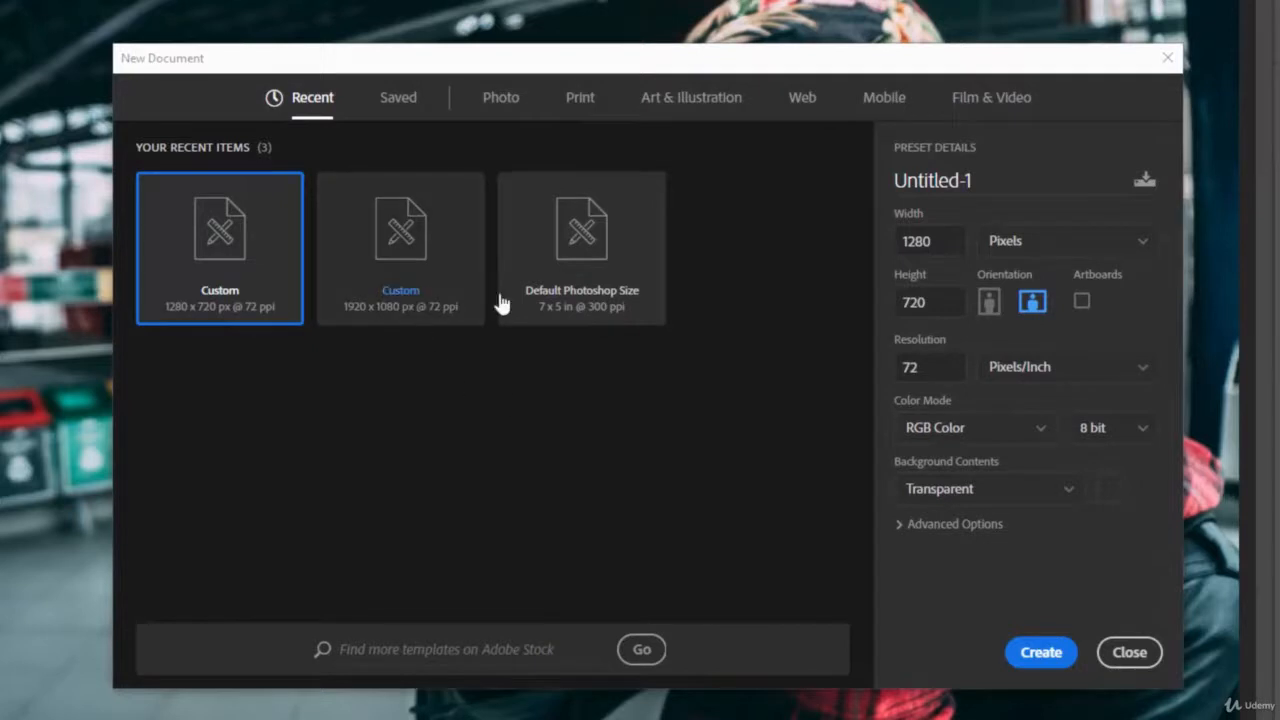
{"action": "left_click", "coordinate": [577, 292]}
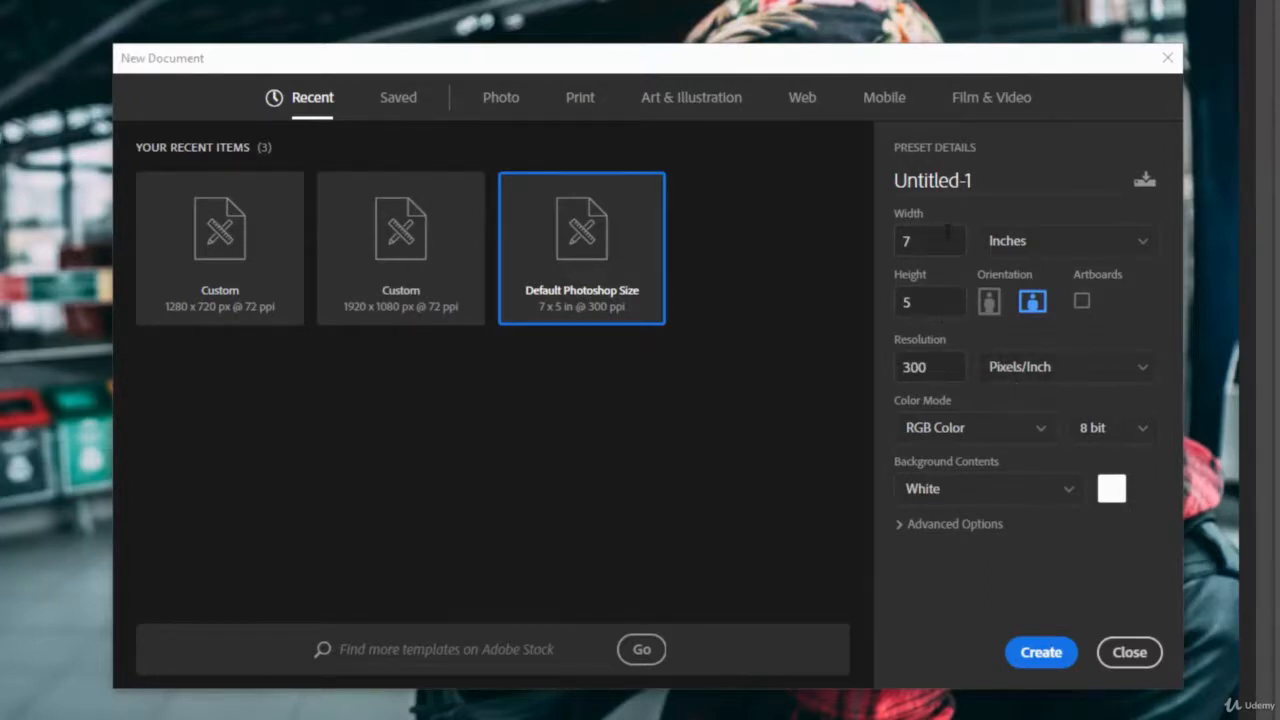
{"action": "left_click", "coordinate": [983, 182]}
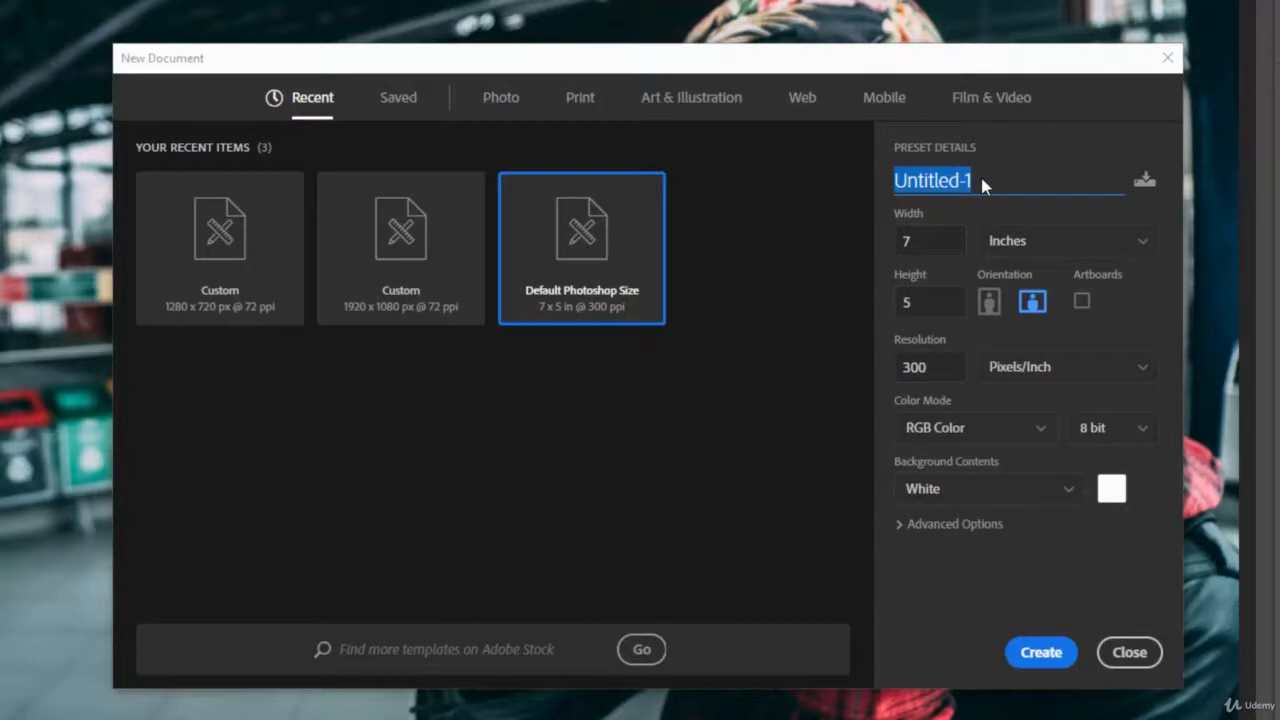
{"action": "type", "text": "YouTube "}
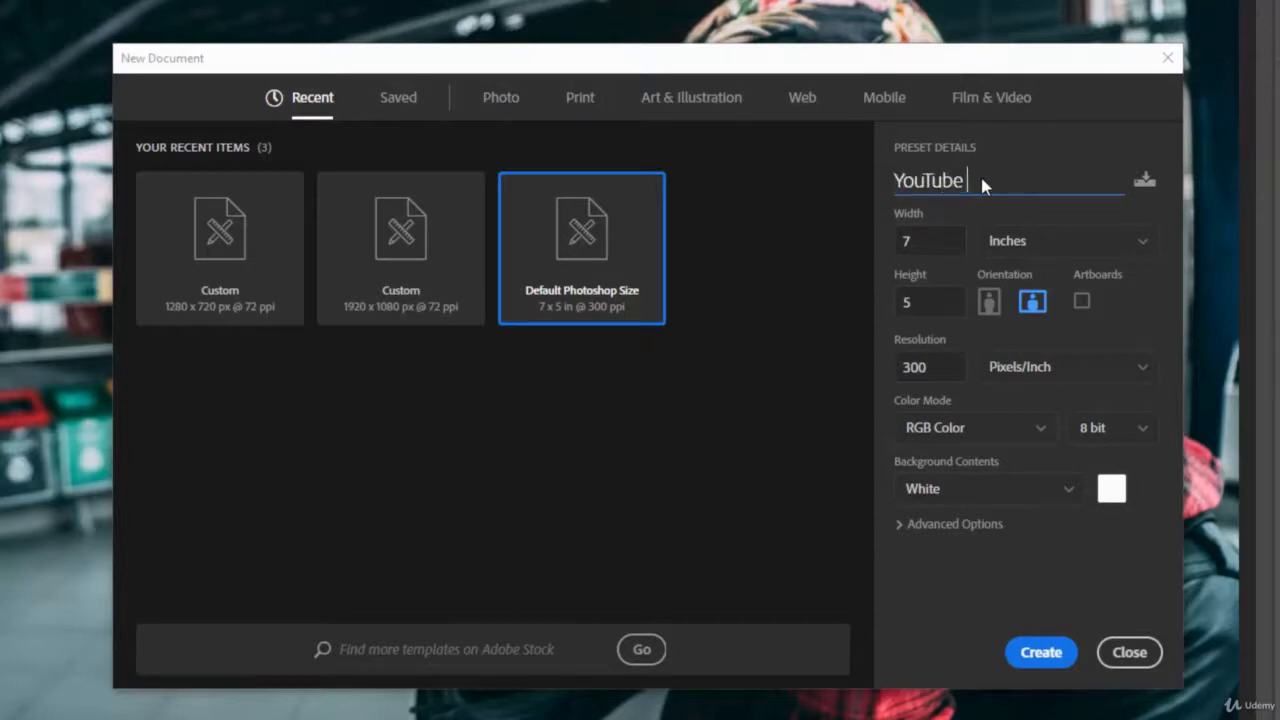
{"action": "type", "text": "Thumbnail"}
Step: Change the new document's units to pixels and set its width to 1280 and height to 720
{"action": "left_click", "coordinate": [933, 241]}
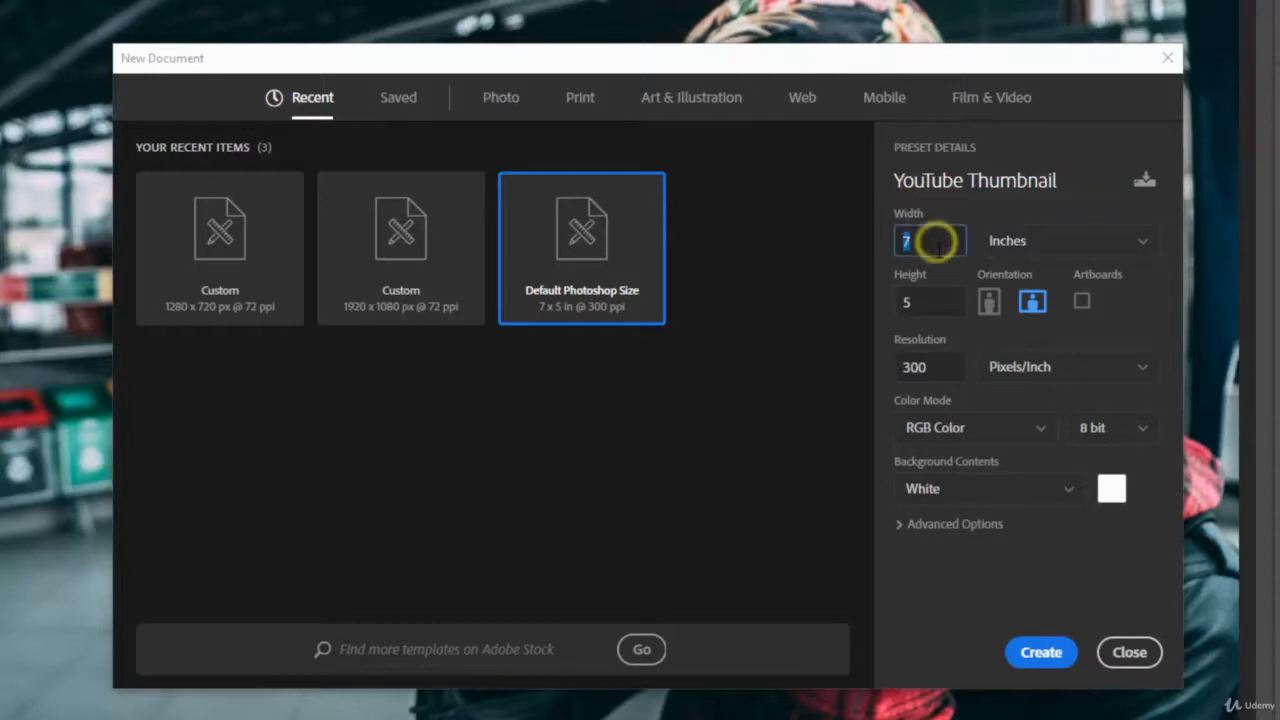
{"action": "left_click", "coordinate": [937, 300]}
{"action": "left_click", "coordinate": [935, 240]}
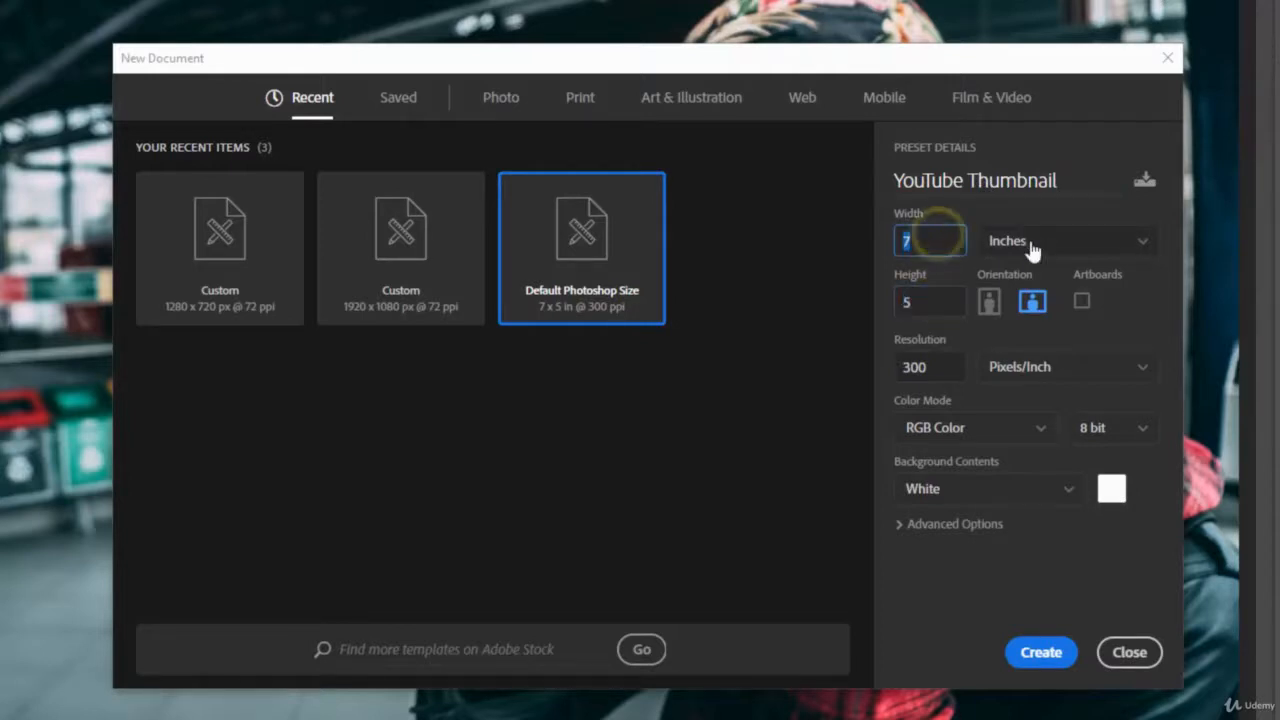
{"action": "left_click", "coordinate": [1143, 242]}
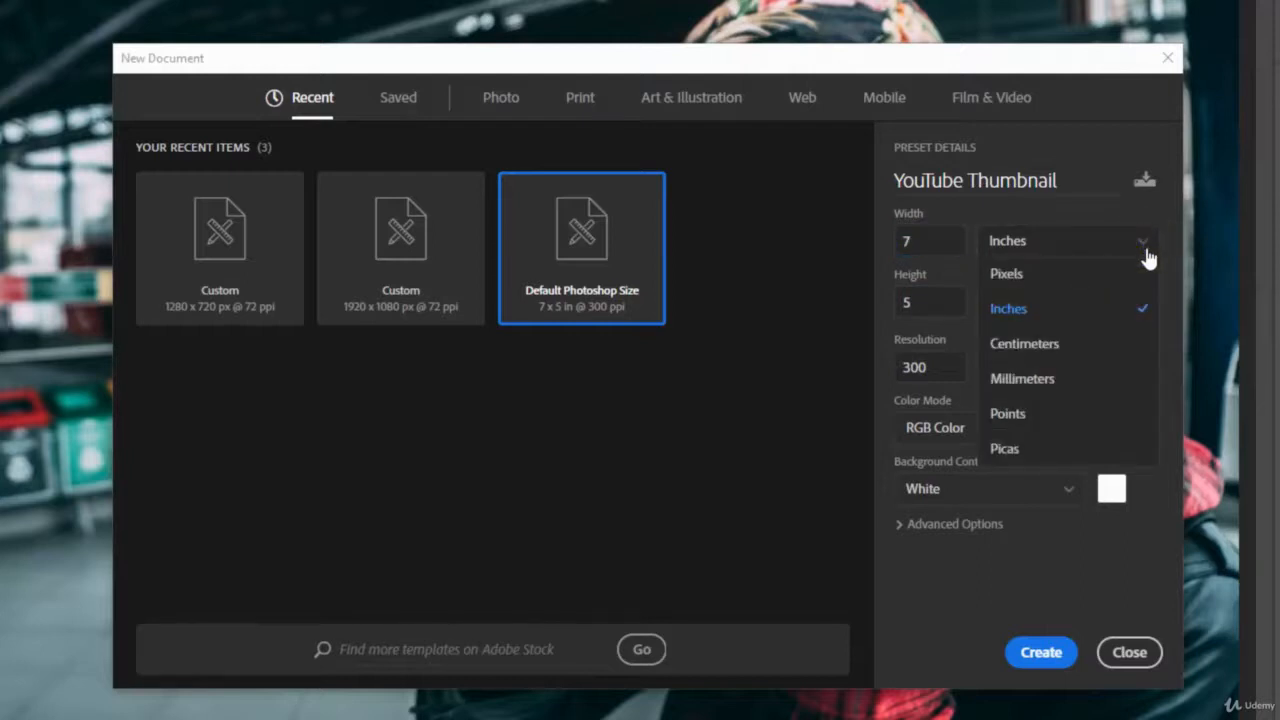
{"action": "left_click", "coordinate": [1010, 277]}
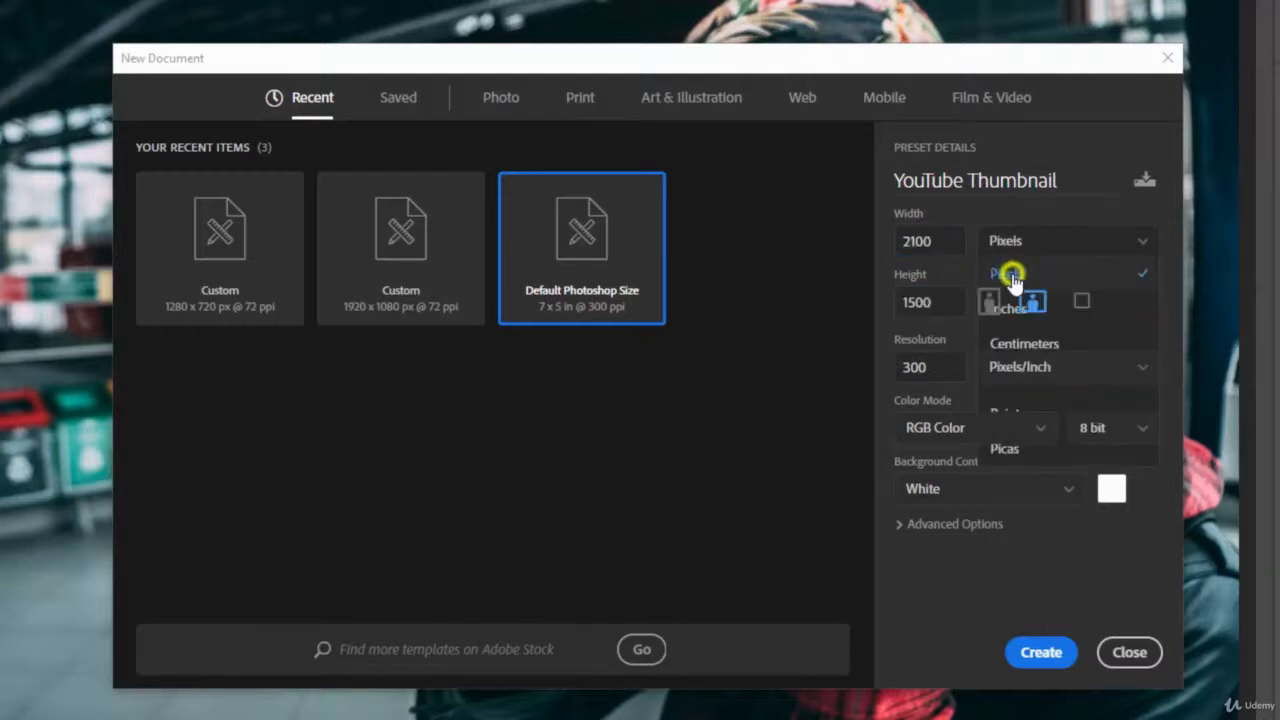
{"action": "double_click", "coordinate": [943, 241]}
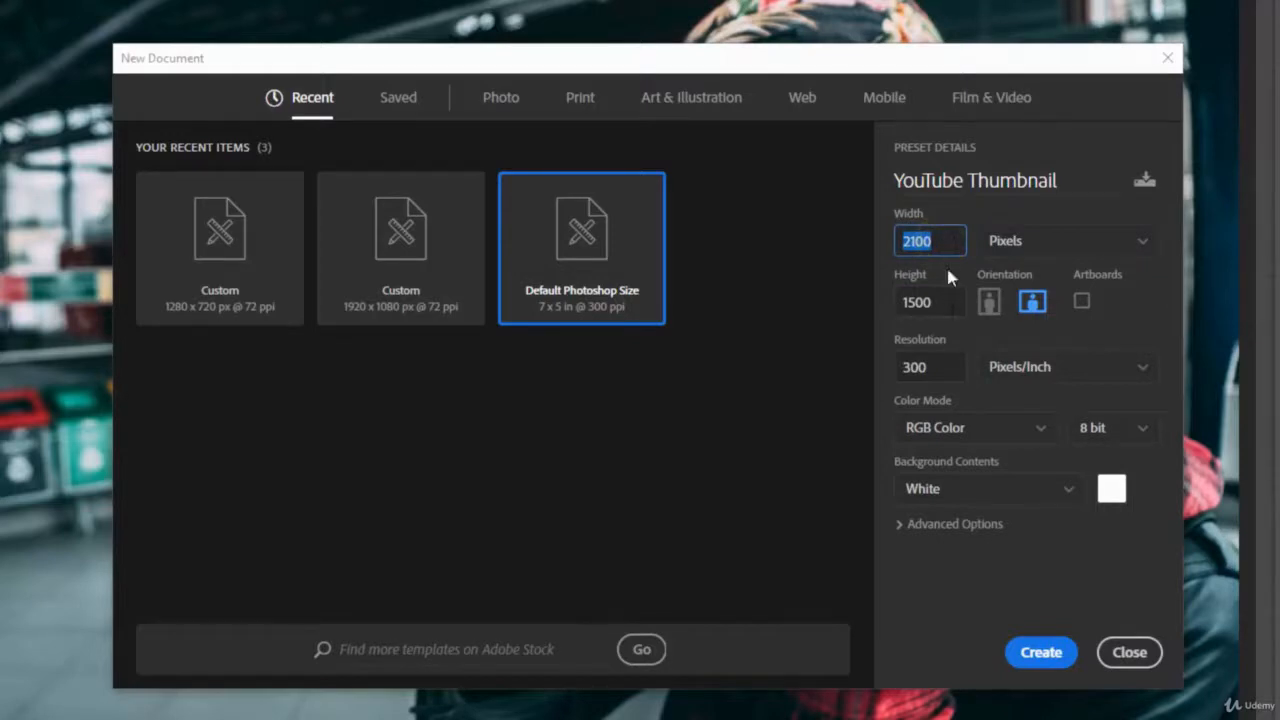
{"action": "left_click", "coordinate": [948, 241]}
{"action": "left_click", "coordinate": [947, 241]}
{"action": "double_click", "coordinate": [947, 241]}
{"action": "type", "text": "1280"}
{"action": "double_click", "coordinate": [948, 298]}
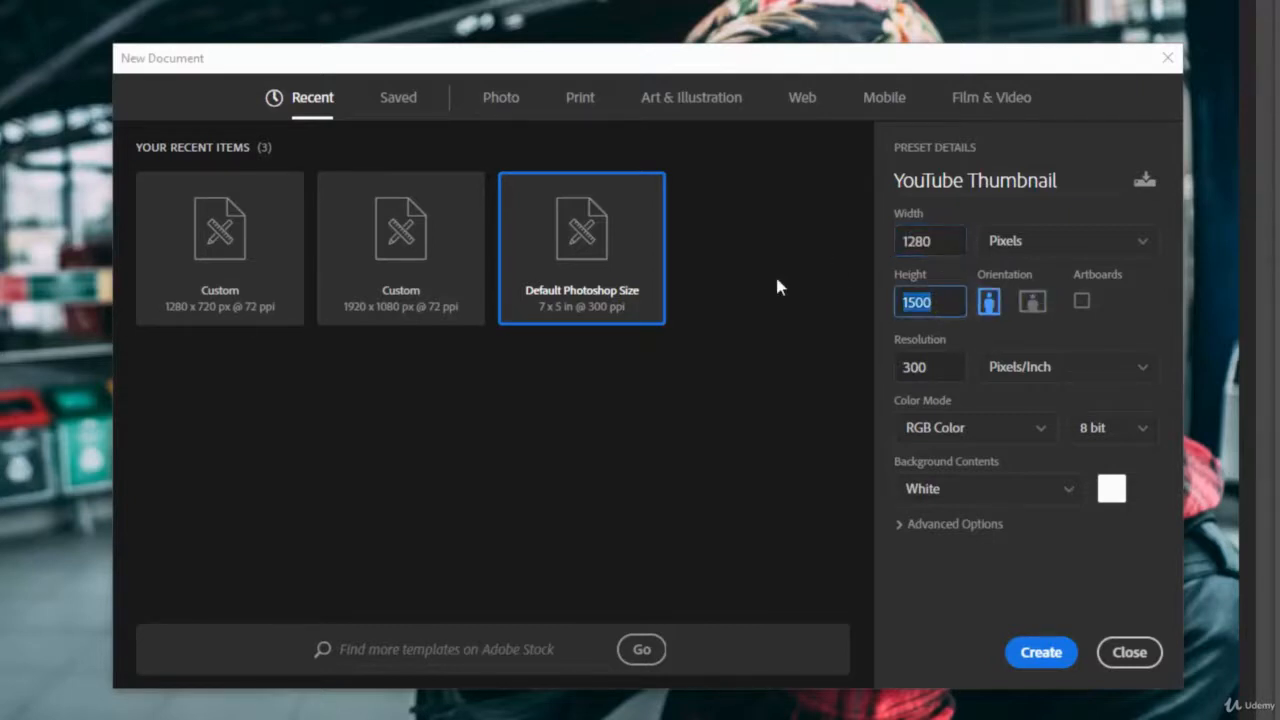
{"action": "type", "text": "720"}
Step: Set the resolution to 72 pixels/inch and the background contents to Transparent, and create the document
{"action": "double_click", "coordinate": [945, 368]}
{"action": "type", "text": "72"}
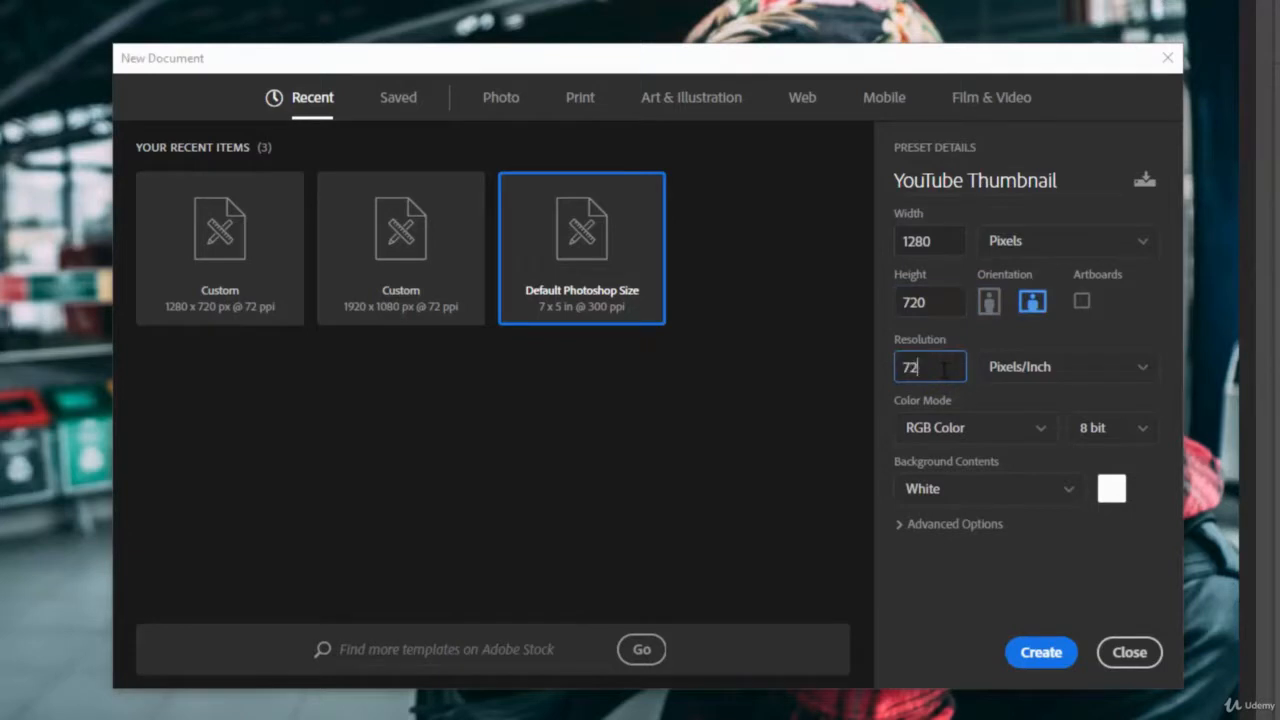
{"action": "left_click", "coordinate": [832, 377]}
{"action": "left_click", "coordinate": [1070, 496]}
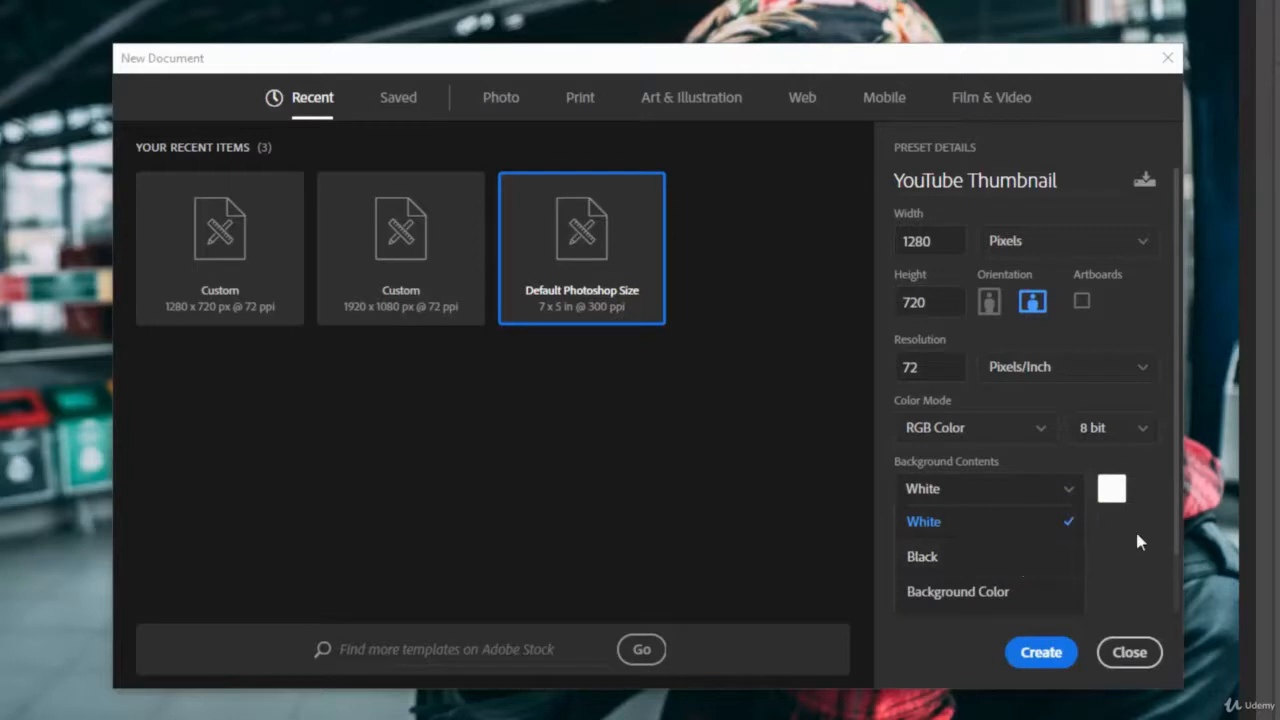
{"action": "left_click_drag", "start_coordinate": [1177, 474], "coordinate": [1179, 542]}
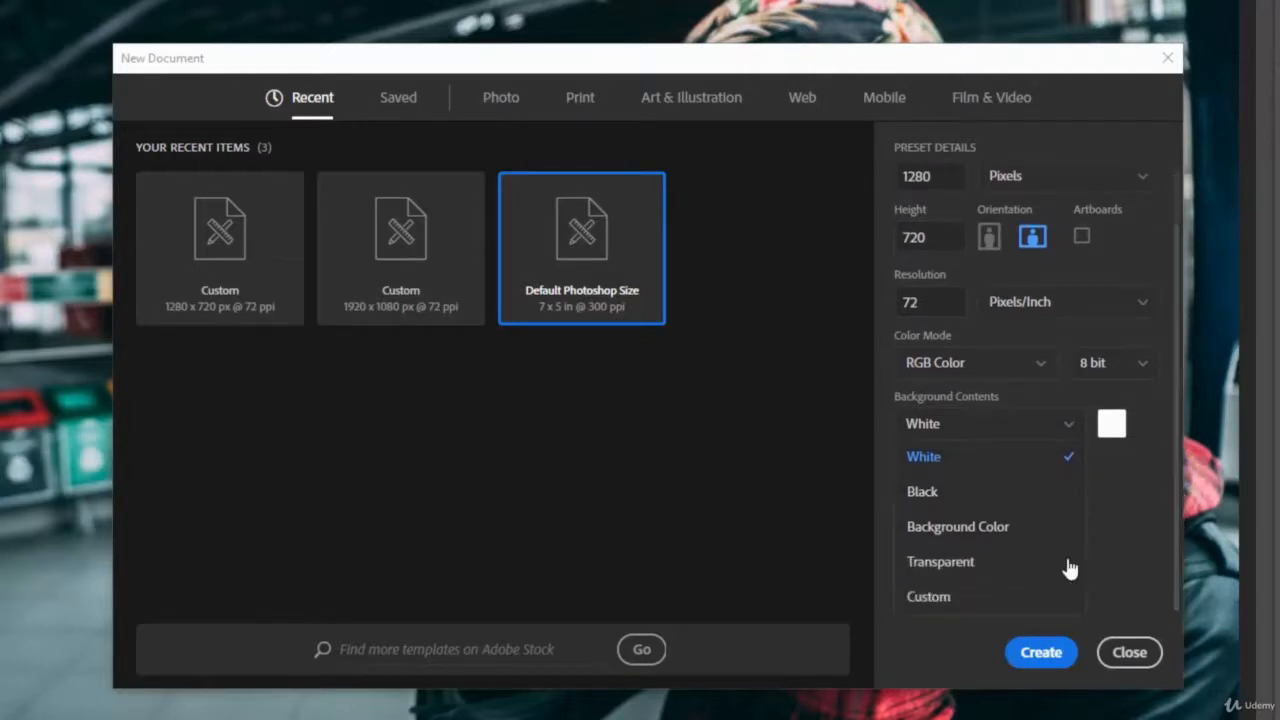
{"action": "left_click", "coordinate": [967, 572]}
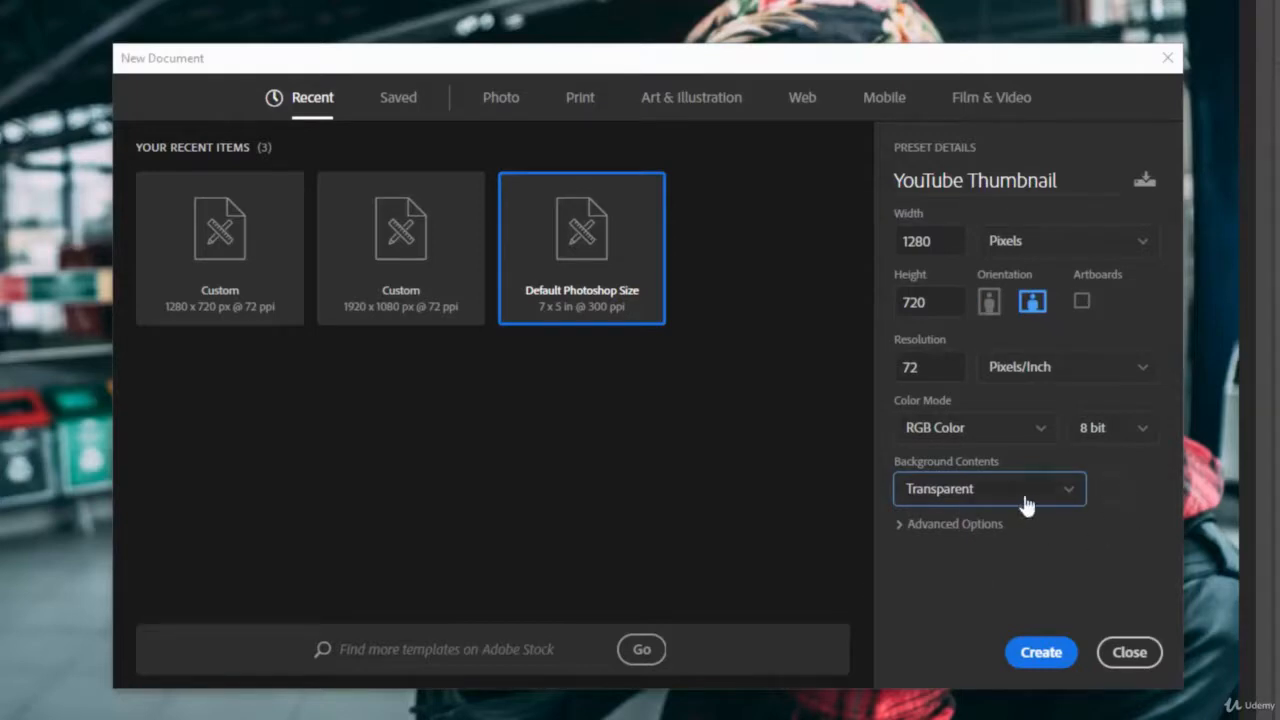
{"action": "left_click", "coordinate": [1040, 655]}
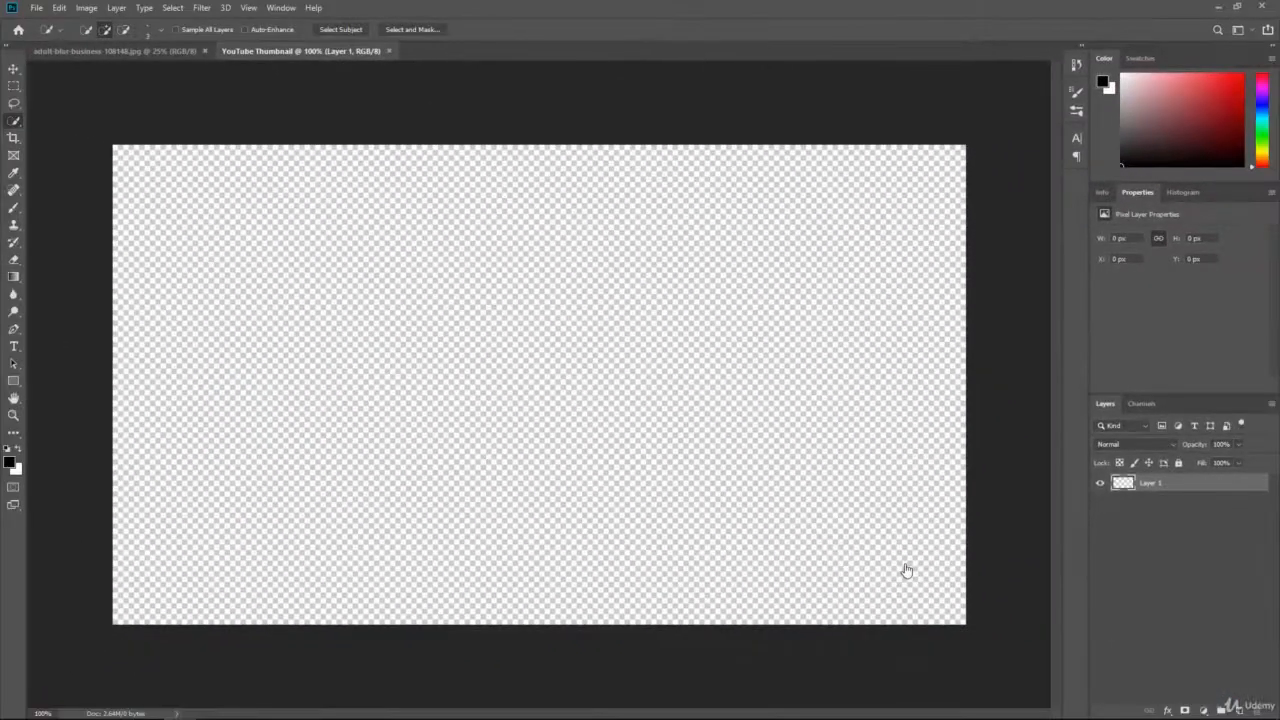
Step: Switch to the Move tool and deselect Layer 1 to check the document's size and resolution properties
{"action": "left_click", "coordinate": [1103, 192]}
{"action": "left_click", "coordinate": [1136, 192]}
{"action": "left_click", "coordinate": [13, 68]}
{"action": "left_click", "coordinate": [547, 293]}
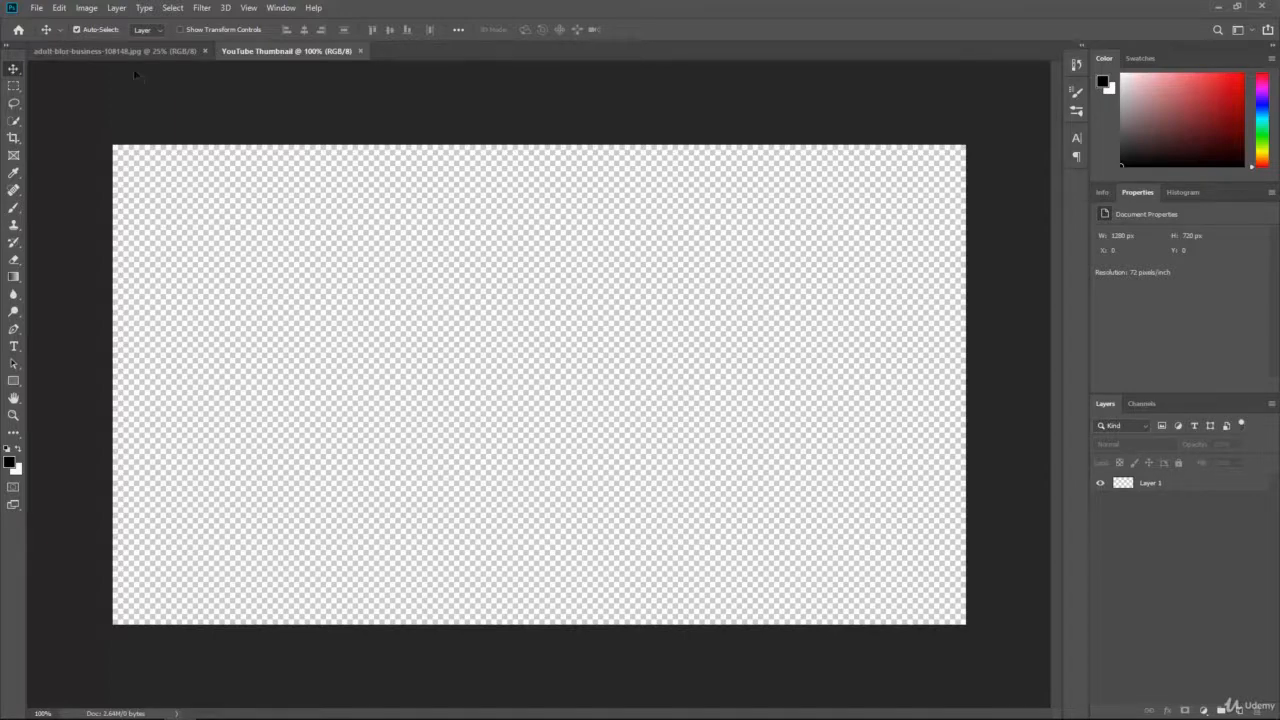
Step: Save the document as YouTube Thumbnail.psd in the Files folder with Maximize Compatibility, opting not to show the format options again
{"action": "left_click", "coordinate": [33, 9]}
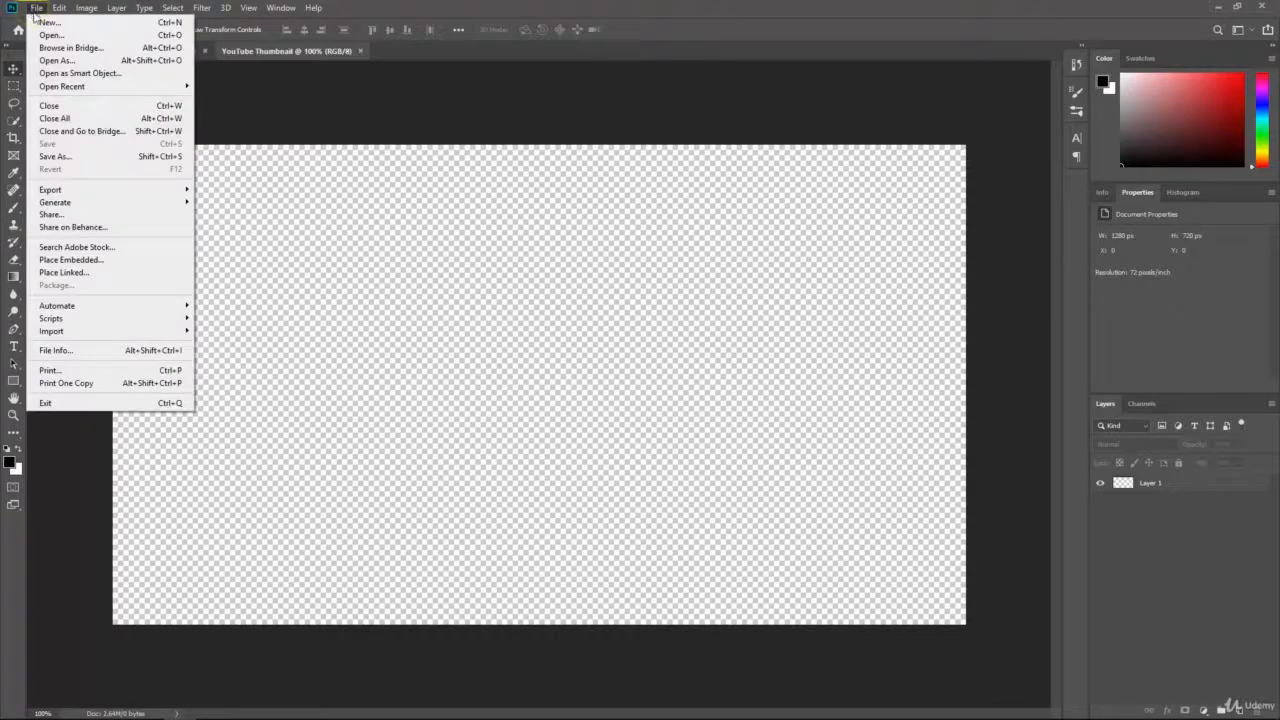
{"action": "left_click", "coordinate": [92, 158]}
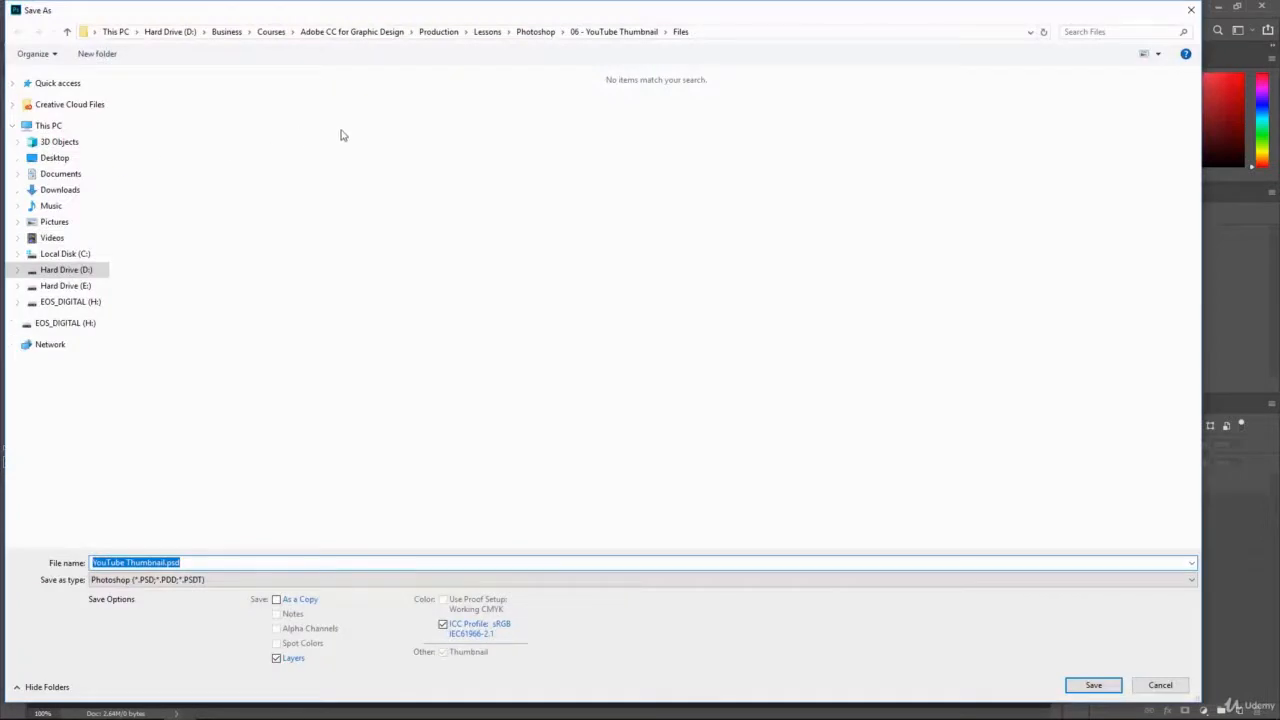
{"action": "left_click", "coordinate": [217, 564]}
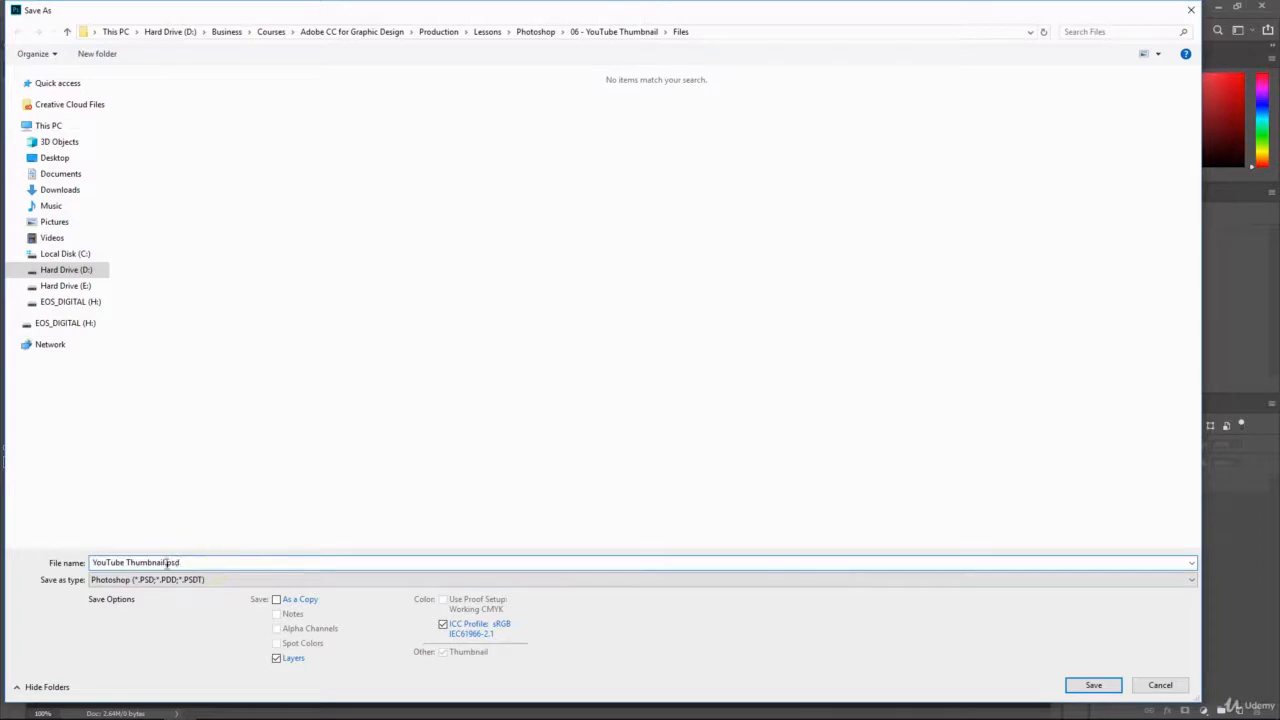
{"action": "left_click_drag", "start_coordinate": [165, 563], "coordinate": [91, 563]}
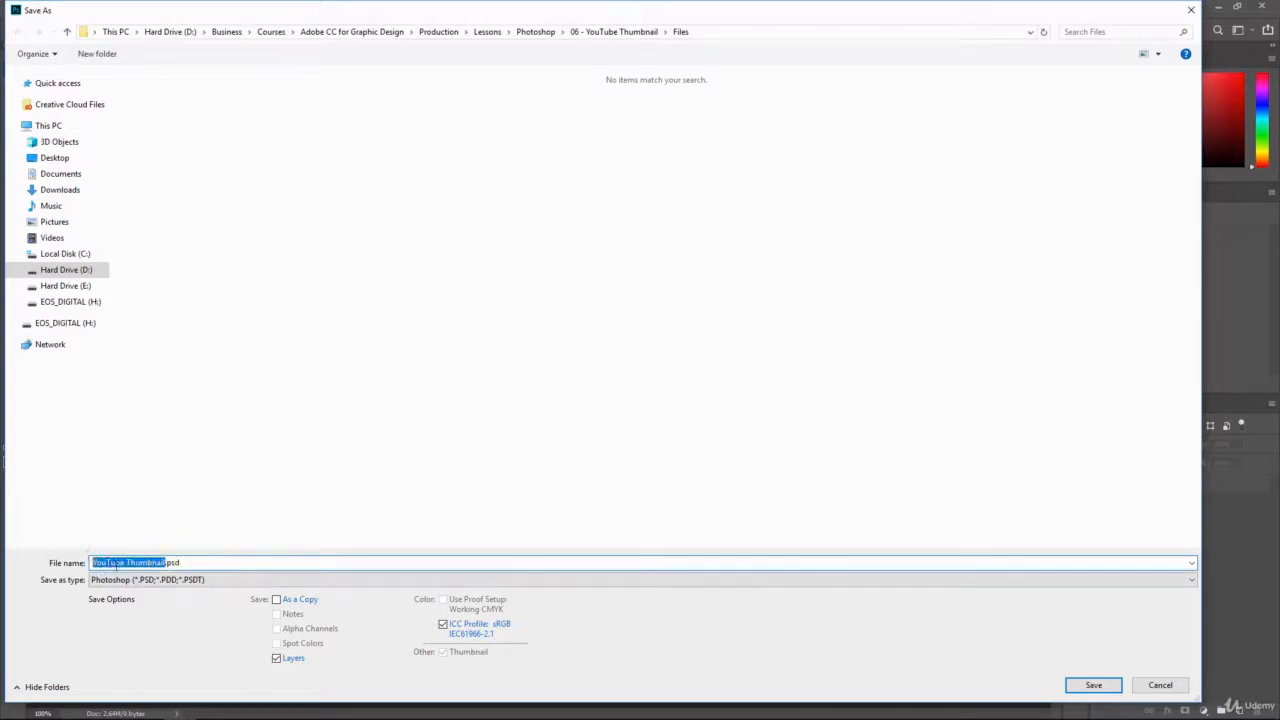
{"action": "left_click", "coordinate": [187, 566]}
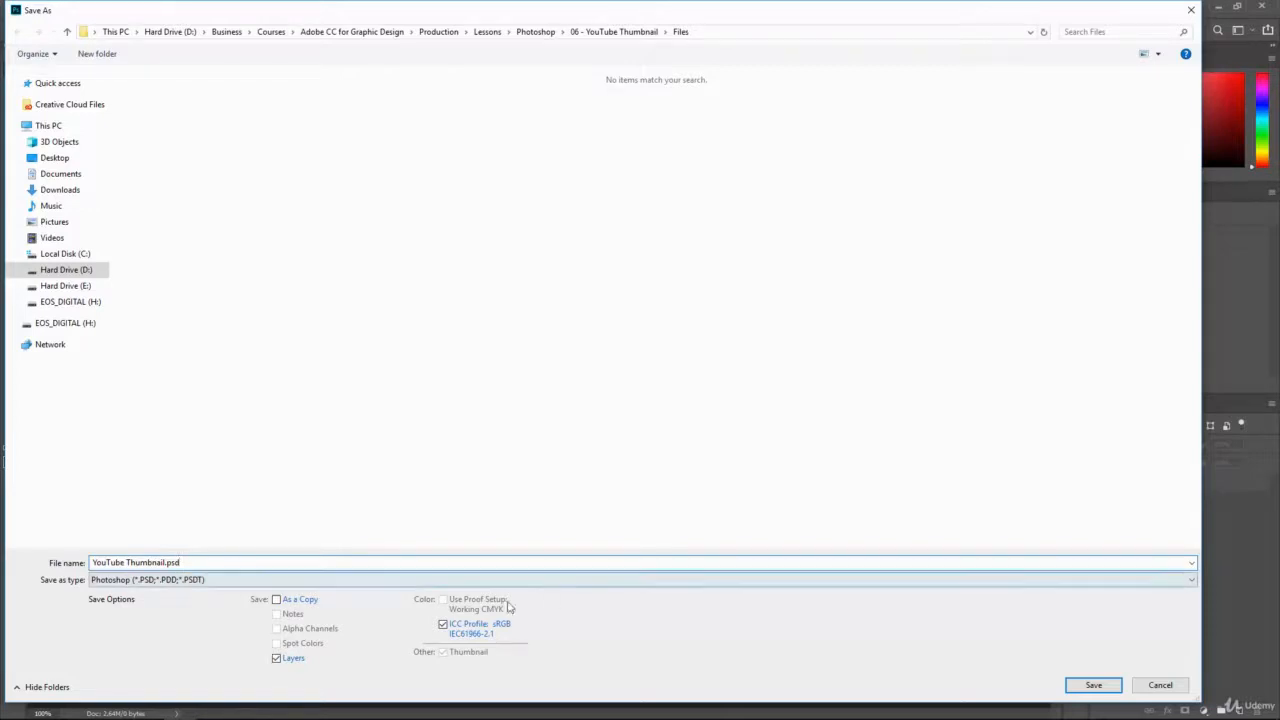
{"action": "left_click", "coordinate": [1093, 687]}
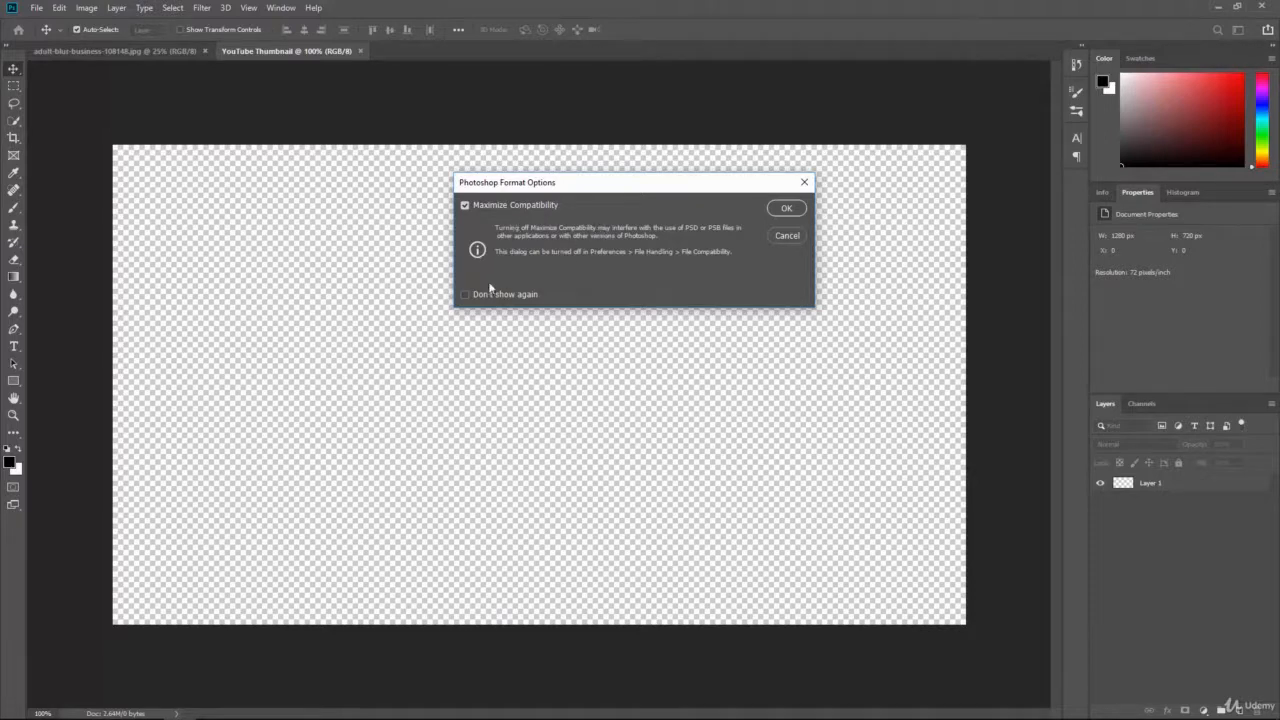
{"action": "left_click", "coordinate": [465, 294]}
{"action": "left_click", "coordinate": [788, 208]}
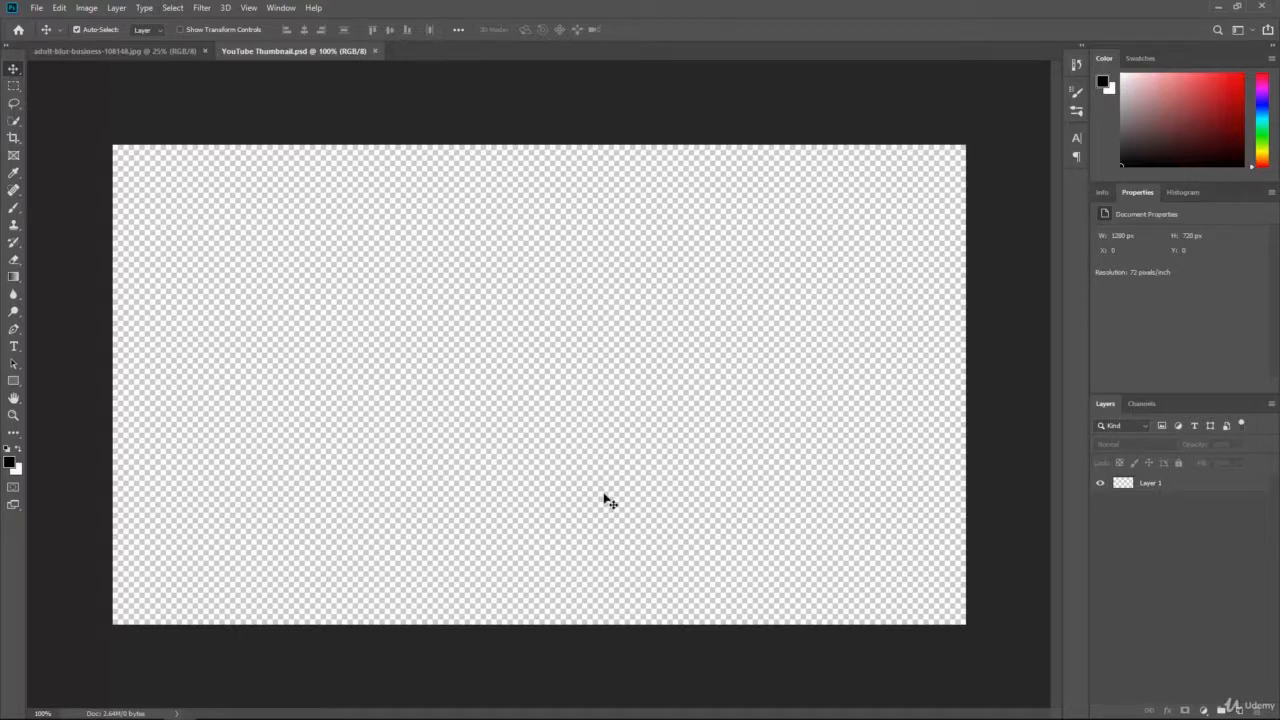
{"action": "left_click", "coordinate": [37, 8]}
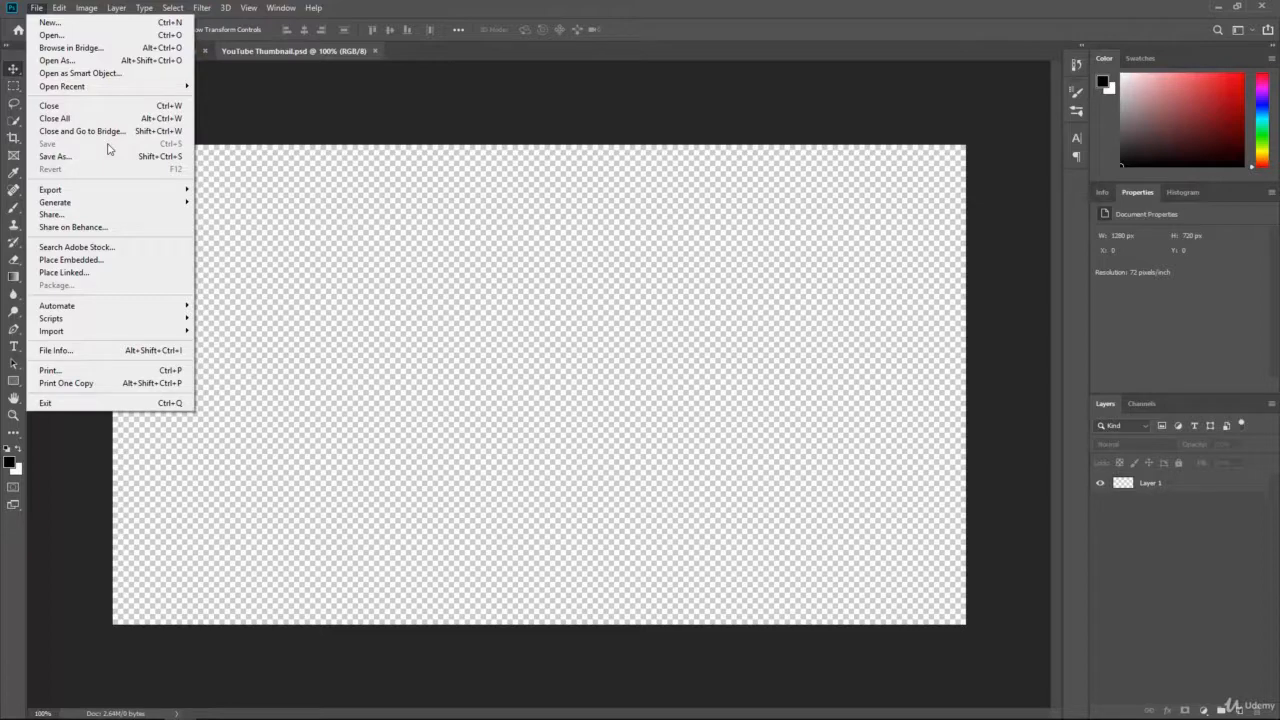
{"action": "left_click", "coordinate": [291, 100]}
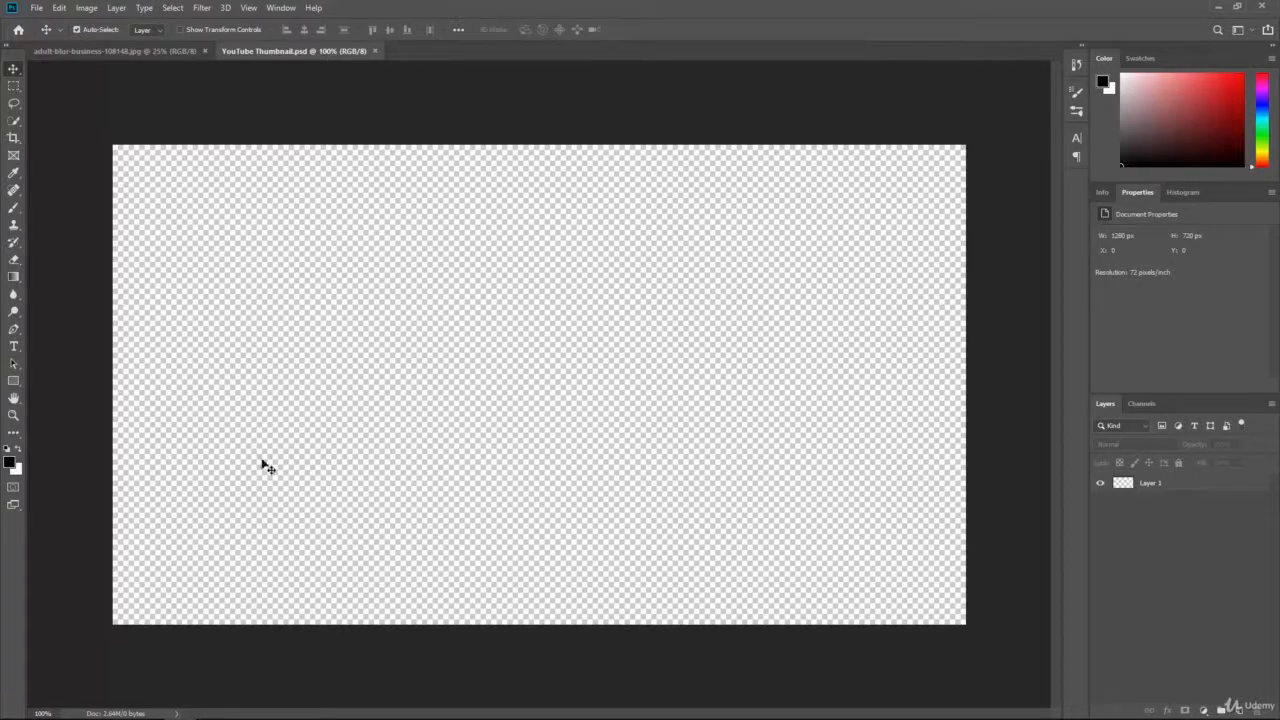
{"action": "key", "text": "ctrl+plus"}
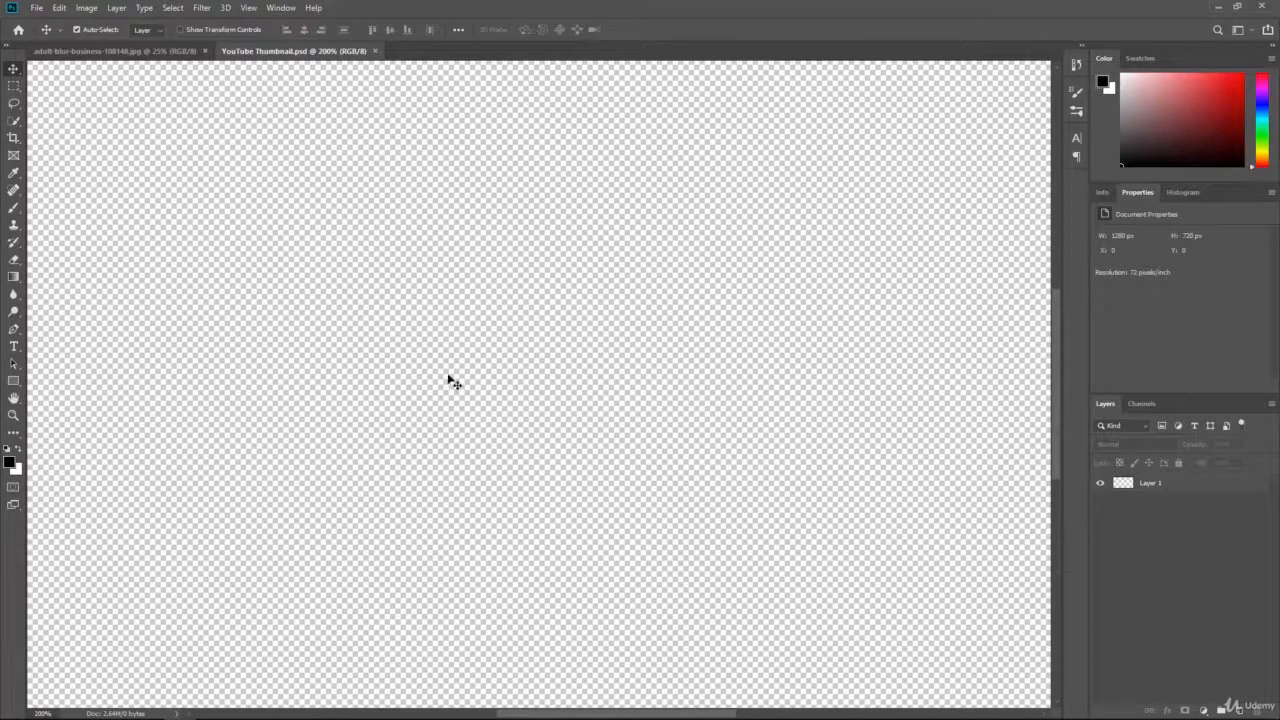
{"action": "key", "text": "ctrl+minus"}
{"action": "key", "text": "ctrl+minus"}
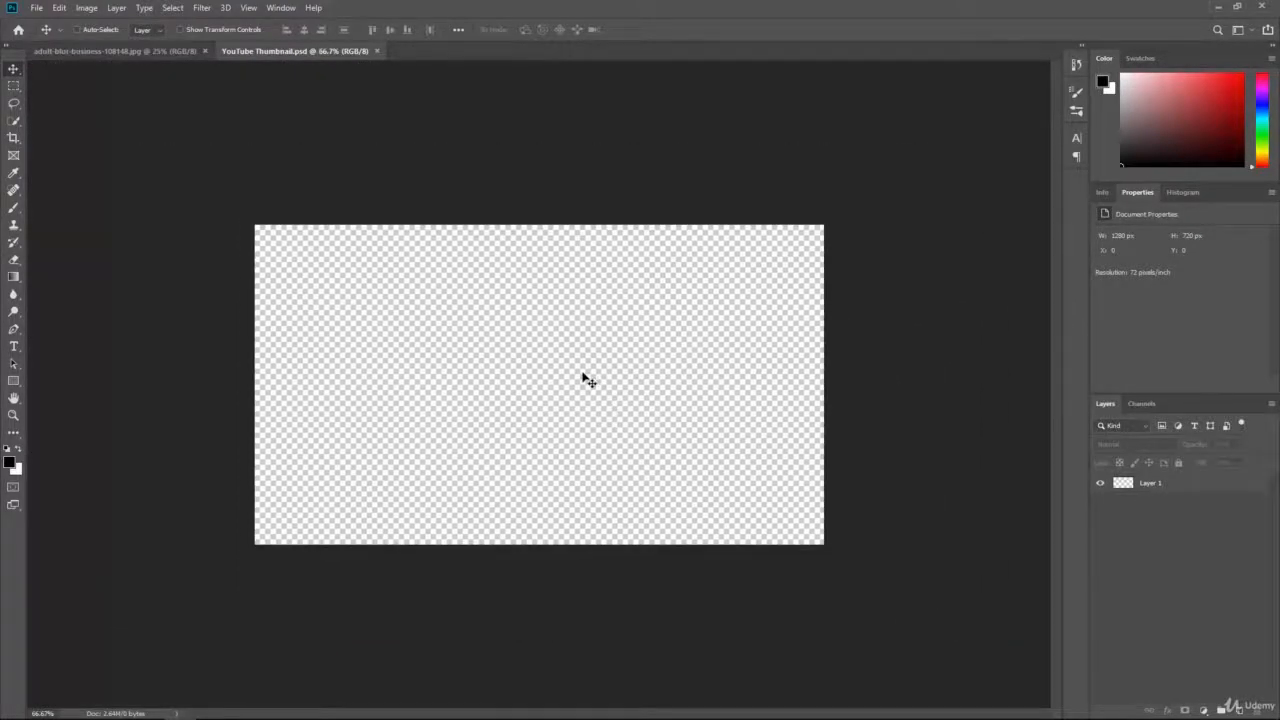
{"action": "key", "text": "ctrl+minus"}
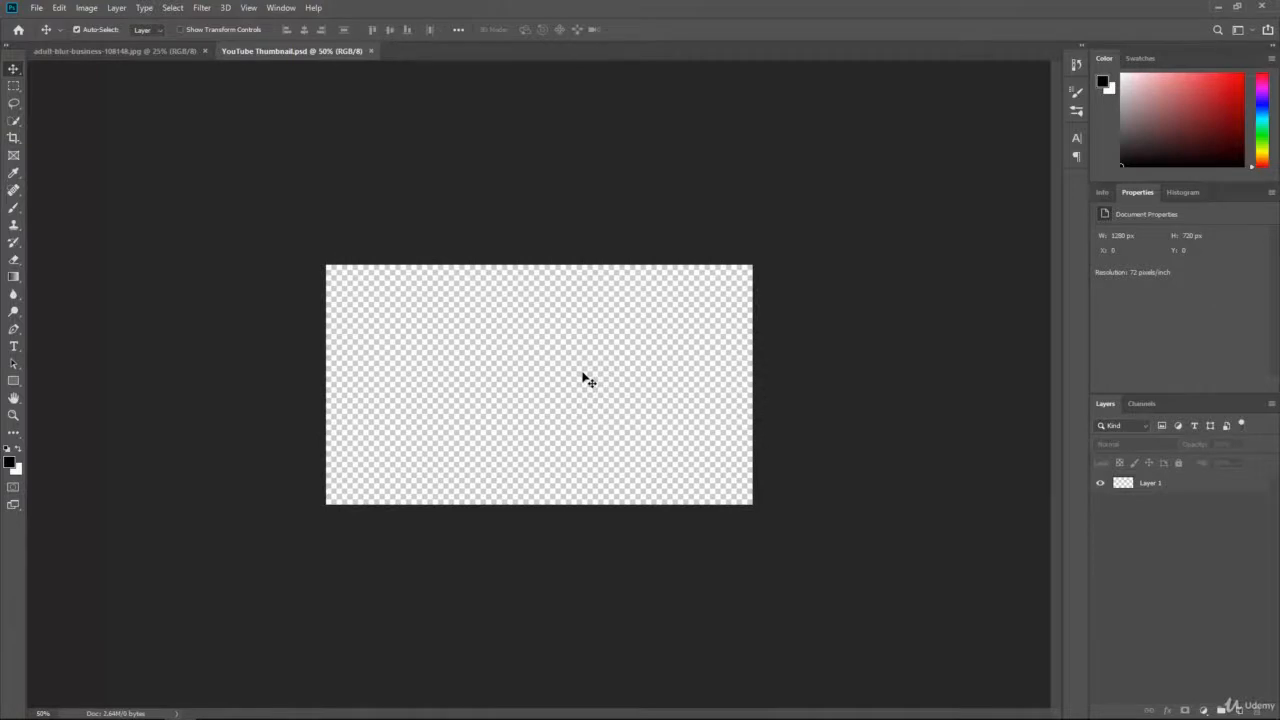
{"action": "key", "text": "ctrl+1"}
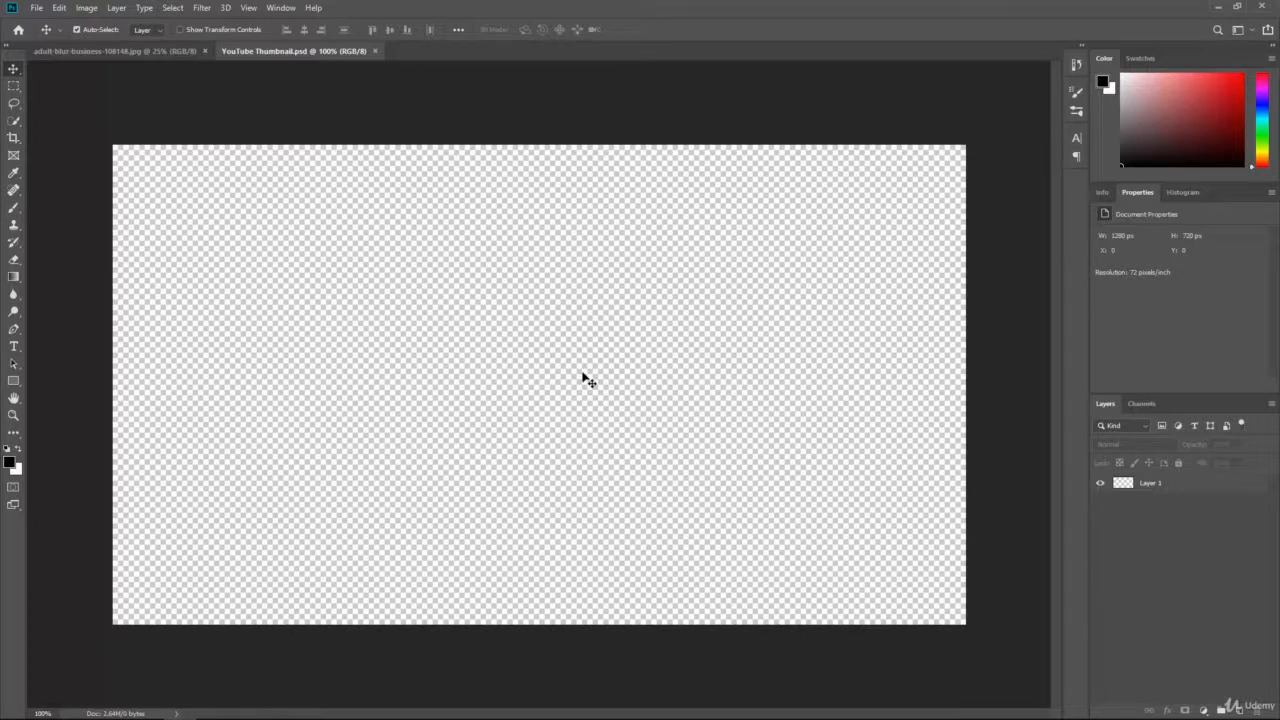
Step: Copy the Background layer of adult-blur-business-108148.jpg into the YouTube Thumbnail.psd document, placing it over the middle of the canvas
{"action": "left_click", "coordinate": [108, 51]}
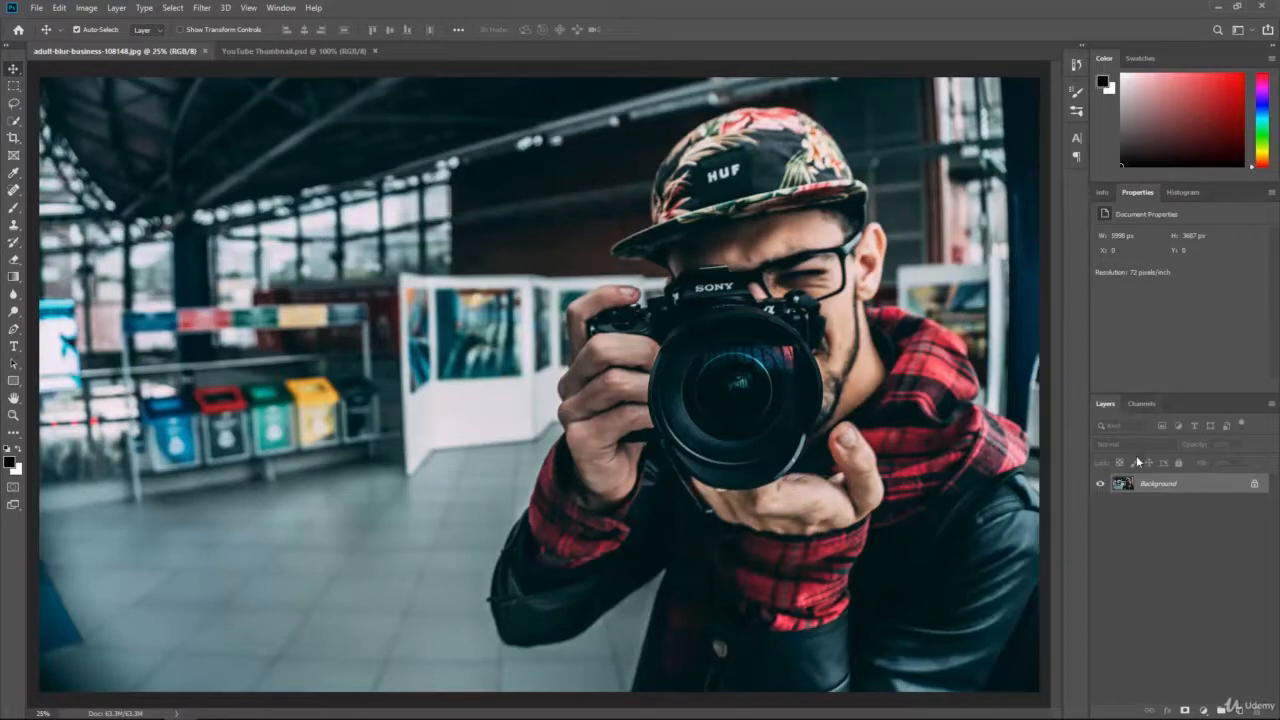
{"action": "left_click", "coordinate": [1195, 486]}
{"action": "left_click_drag", "start_coordinate": [1190, 486], "coordinate": [258, 151]}
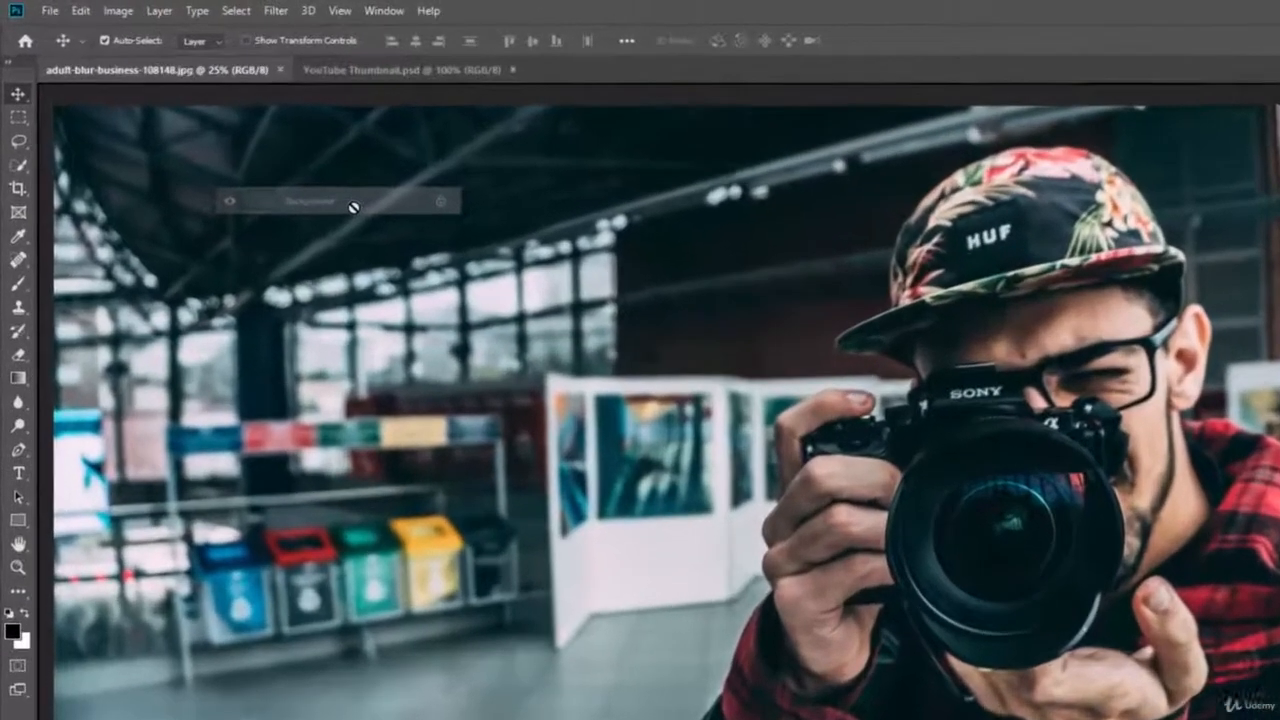
{"action": "left_click_drag", "start_coordinate": [353, 207], "coordinate": [539, 387]}
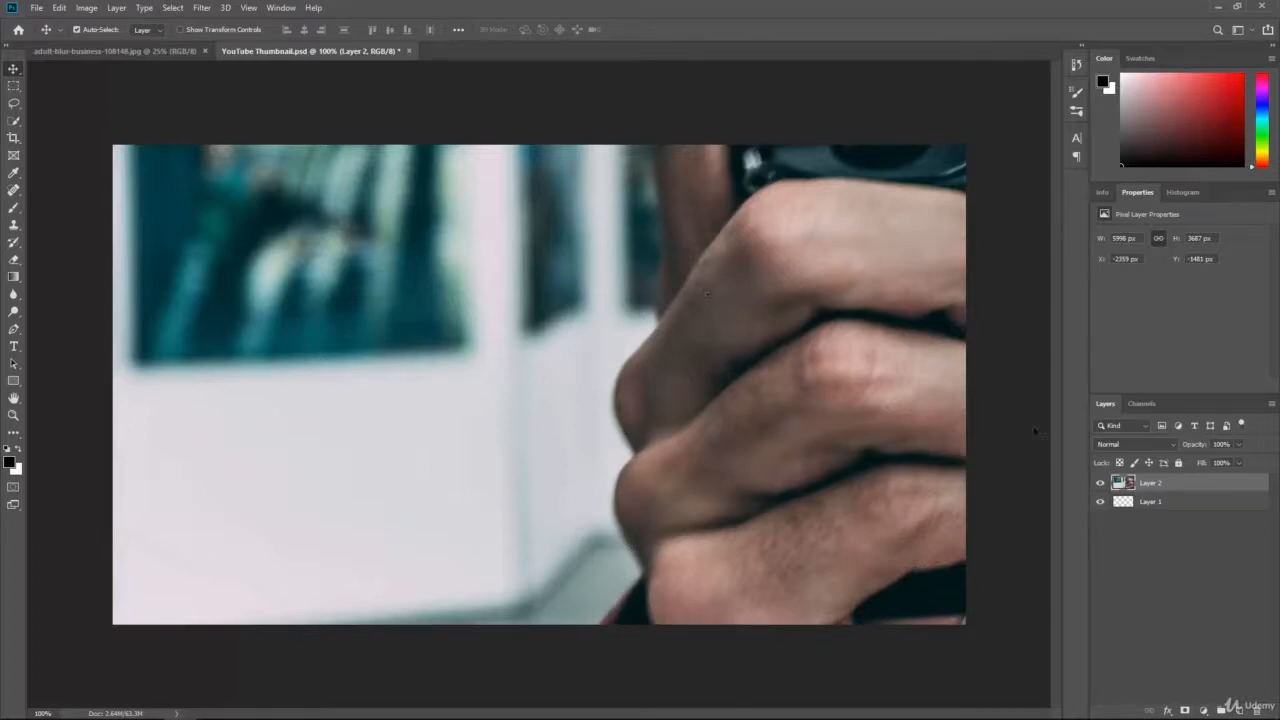
Step: Rename the imported photo layer as Original
{"action": "double_click", "coordinate": [1151, 482]}
{"action": "type", "text": "Original"}
{"action": "key", "text": "Return"}
Step: Delete the empty Layer 1 and close the source photo document, keeping YouTube Thumbnail.psd open
{"action": "left_click", "coordinate": [1178, 502]}
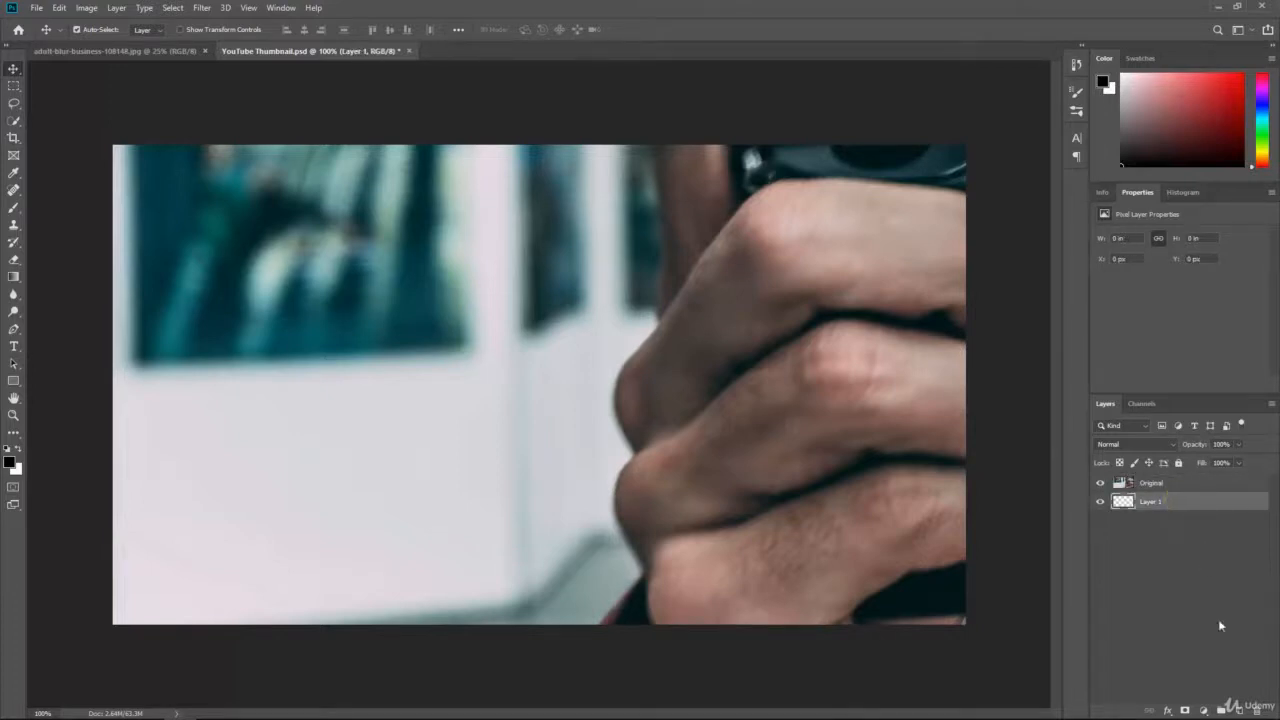
{"action": "left_click", "coordinate": [1257, 710]}
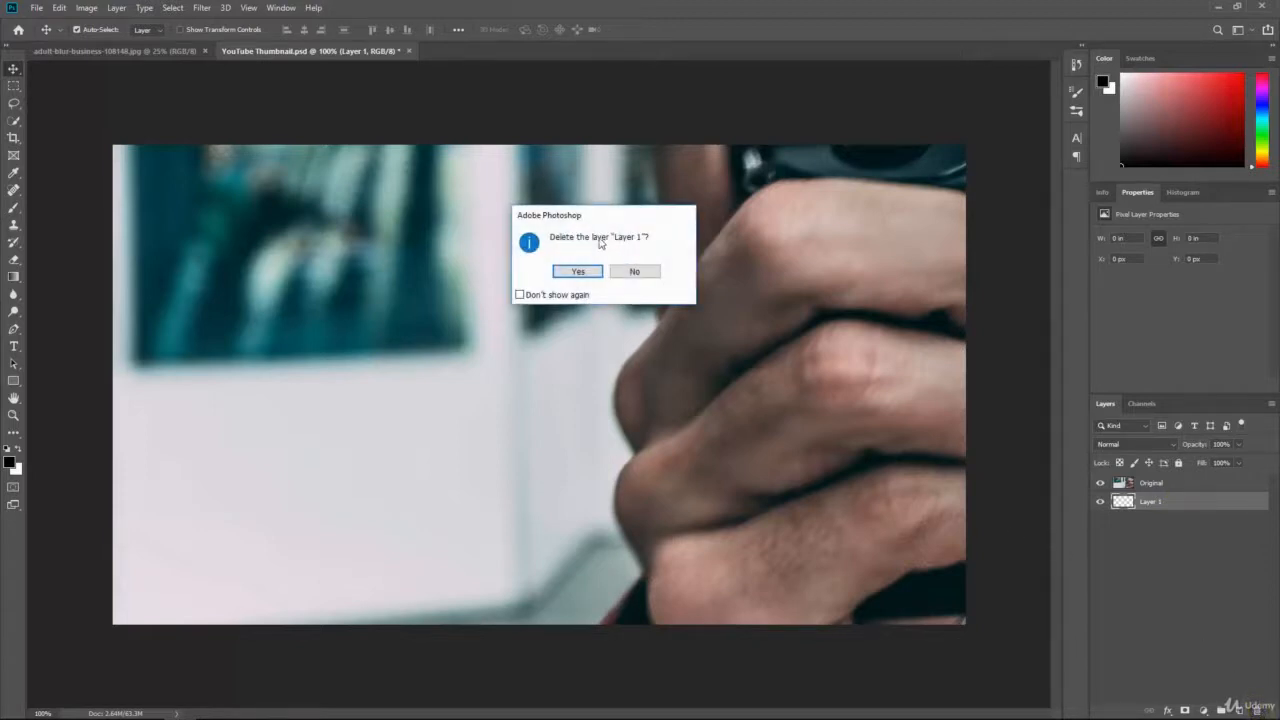
{"action": "left_click", "coordinate": [576, 274]}
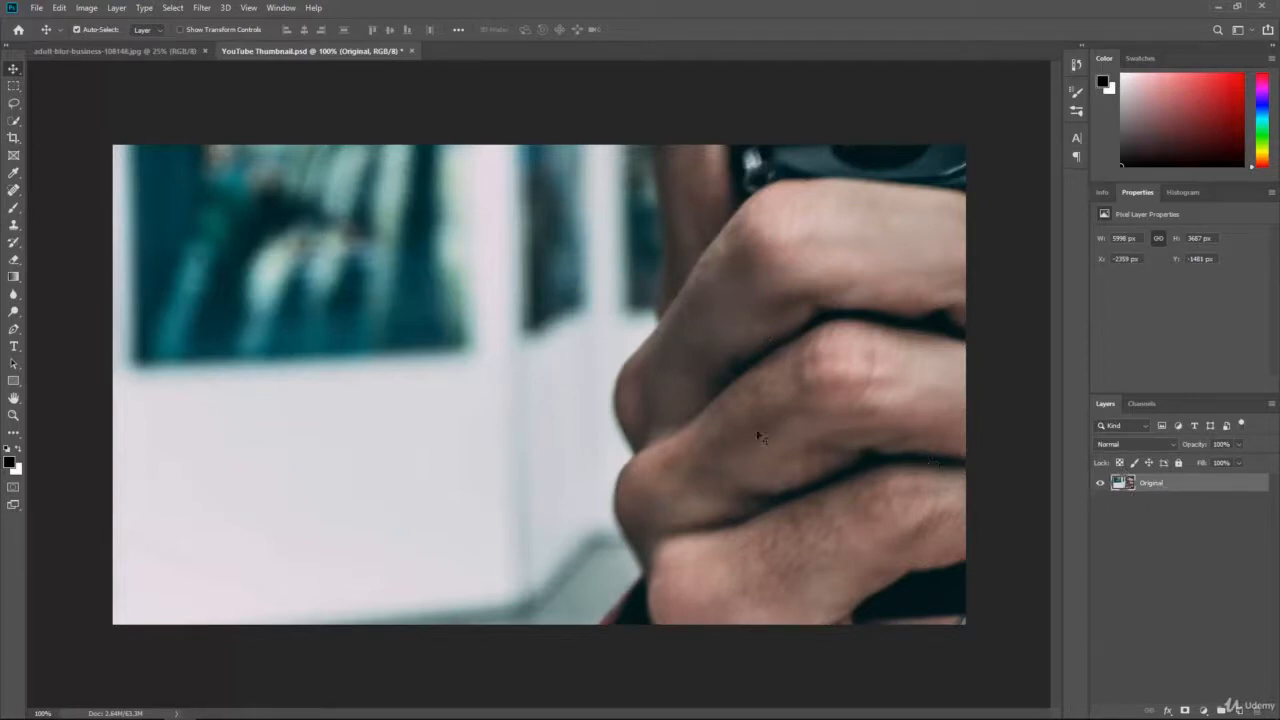
{"action": "left_click", "coordinate": [157, 50]}
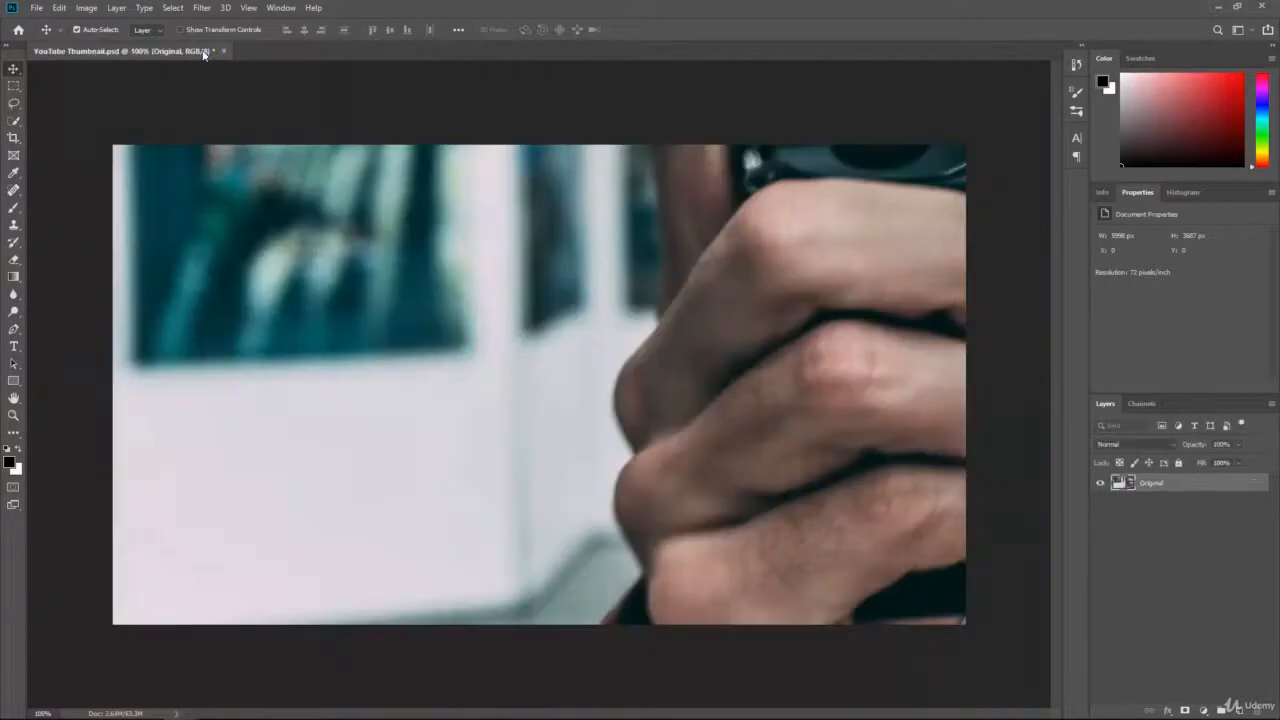
{"action": "left_click", "coordinate": [205, 52]}
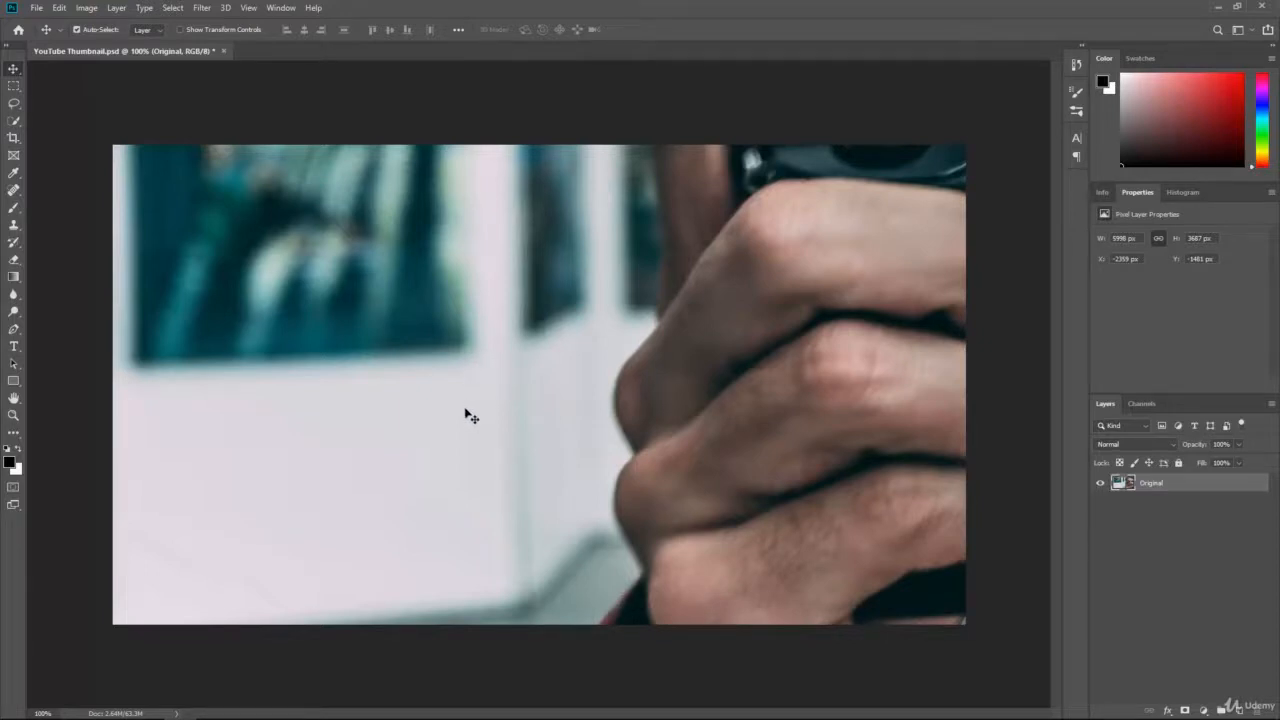
Step: Scale the Original layer proportionally down to about 23%, so the photo extends only slightly beyond the canvas on all sides
{"action": "left_click", "coordinate": [60, 8]}
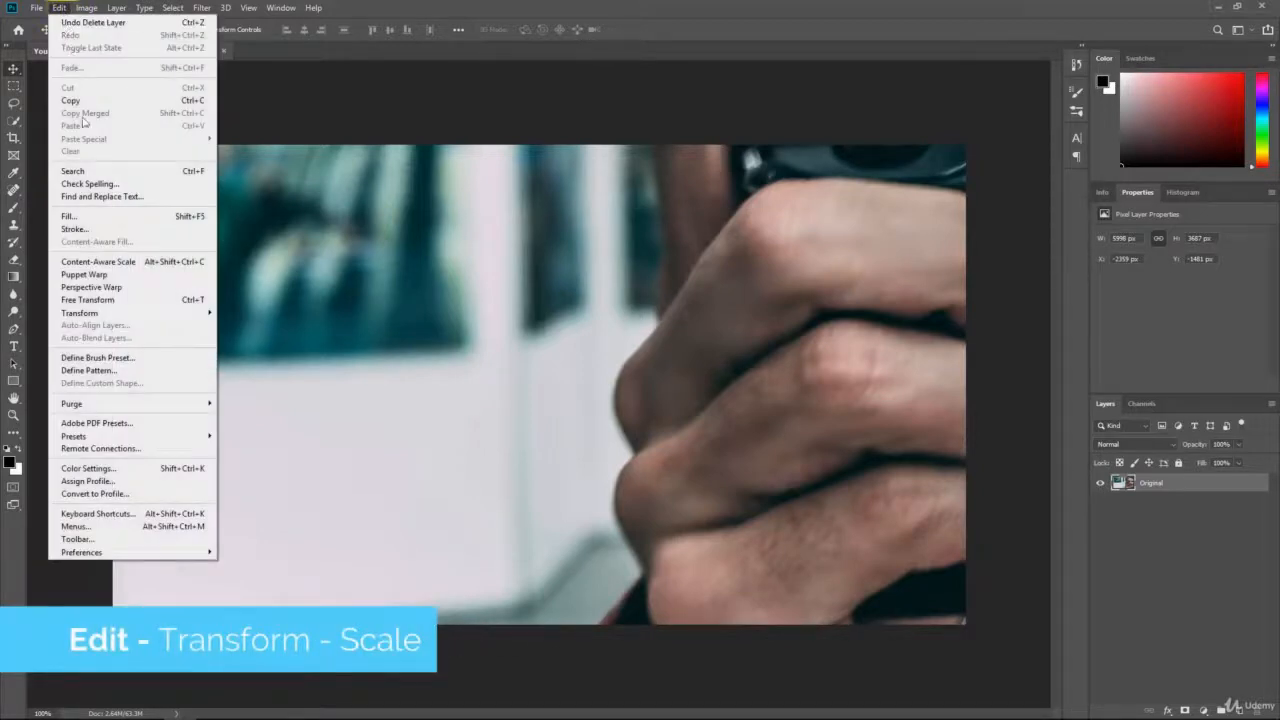
{"action": "mouse_move", "coordinate": [105, 318]}
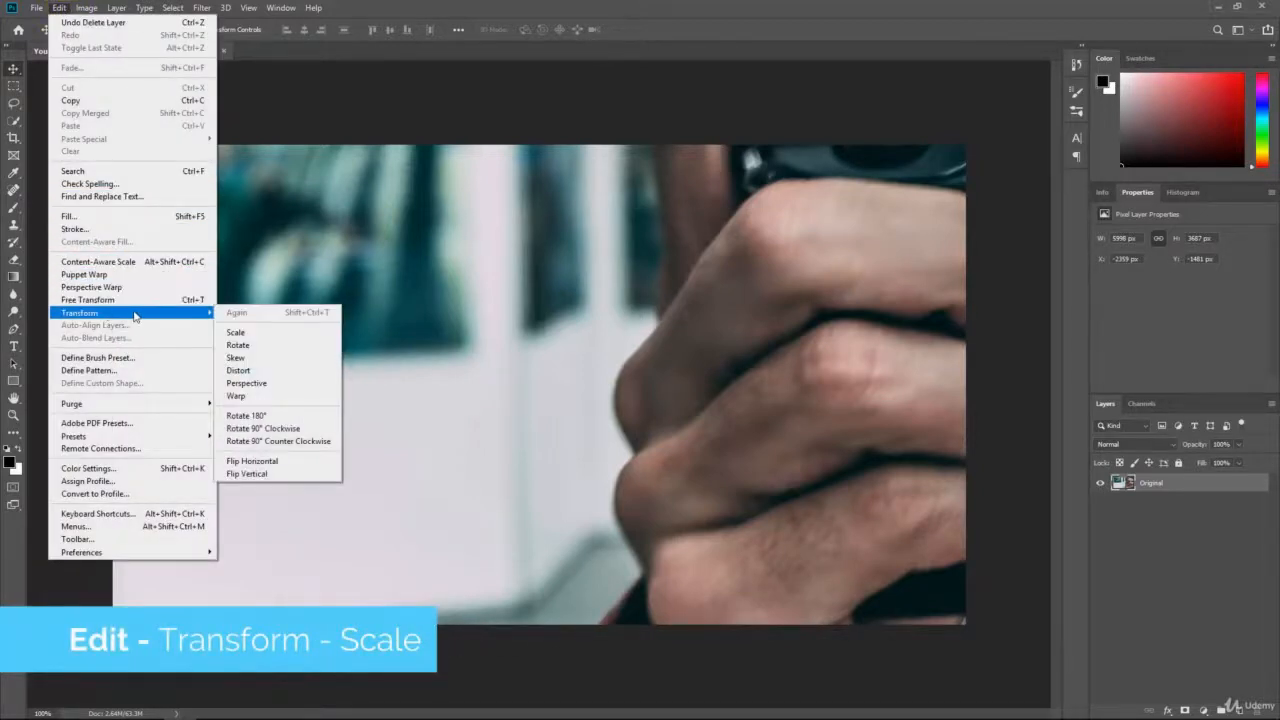
{"action": "left_click", "coordinate": [266, 338]}
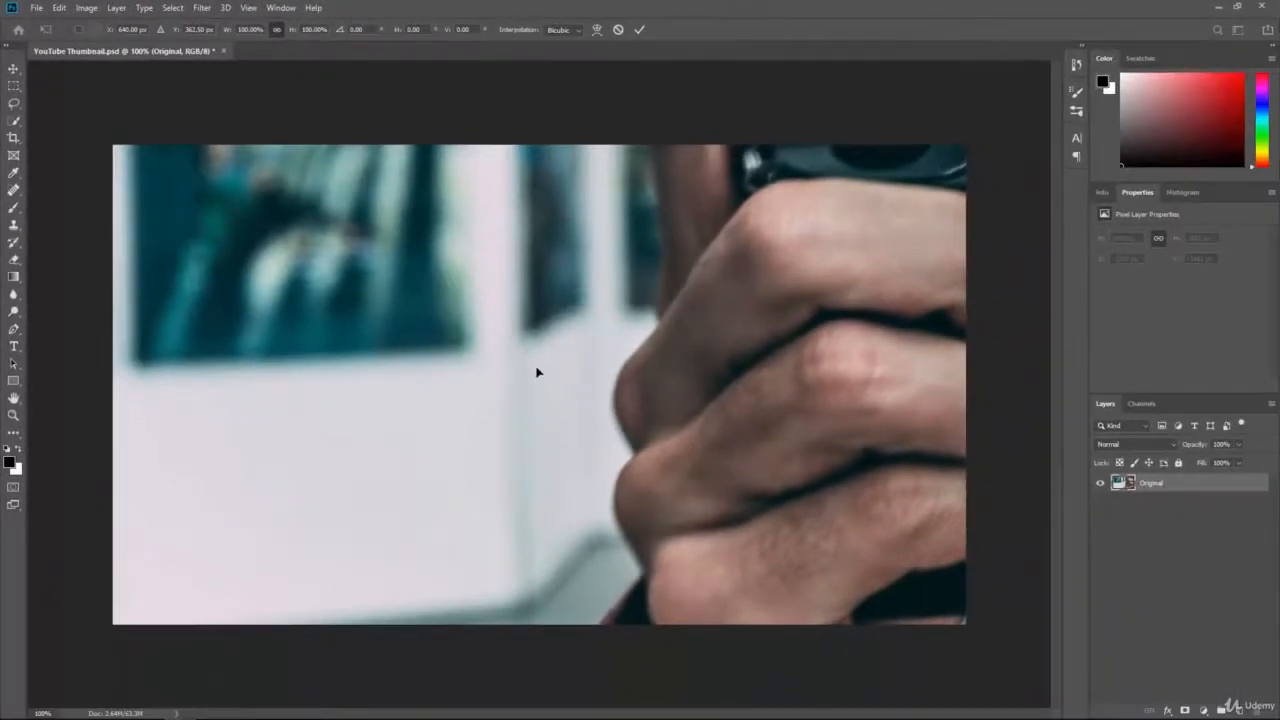
{"action": "key", "text": "ctrl+minus"}
{"action": "key", "text": "ctrl+minus"}
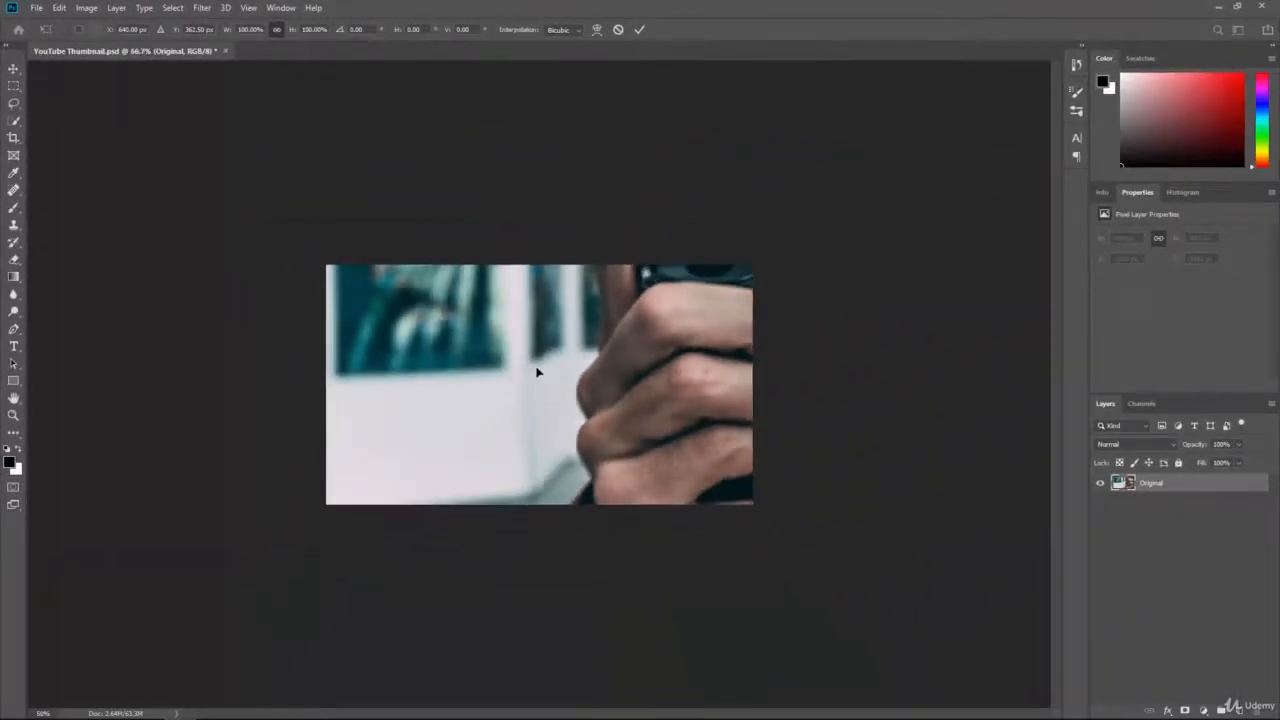
{"action": "key", "text": "ctrl+minus"}
{"action": "key", "text": "ctrl+minus"}
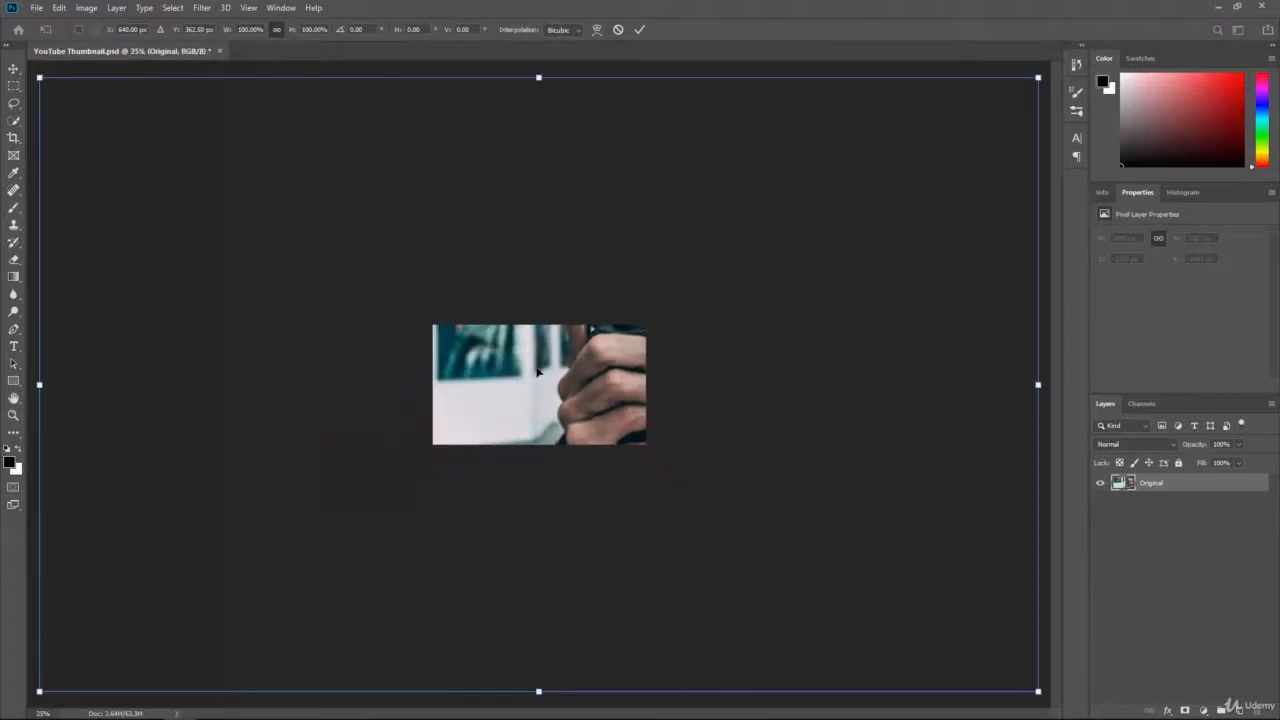
{"action": "key", "text": "ctrl+minus"}
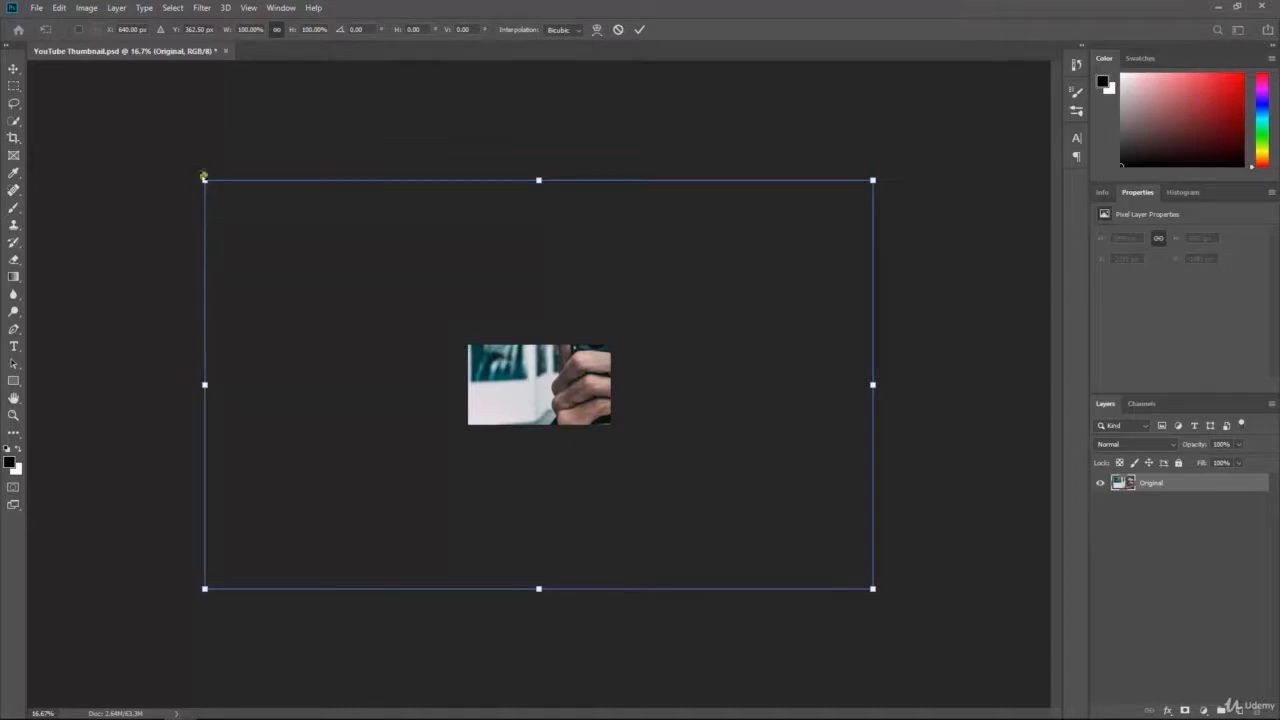
{"action": "left_click_drag", "start_coordinate": [204, 177], "coordinate": [450, 350]}
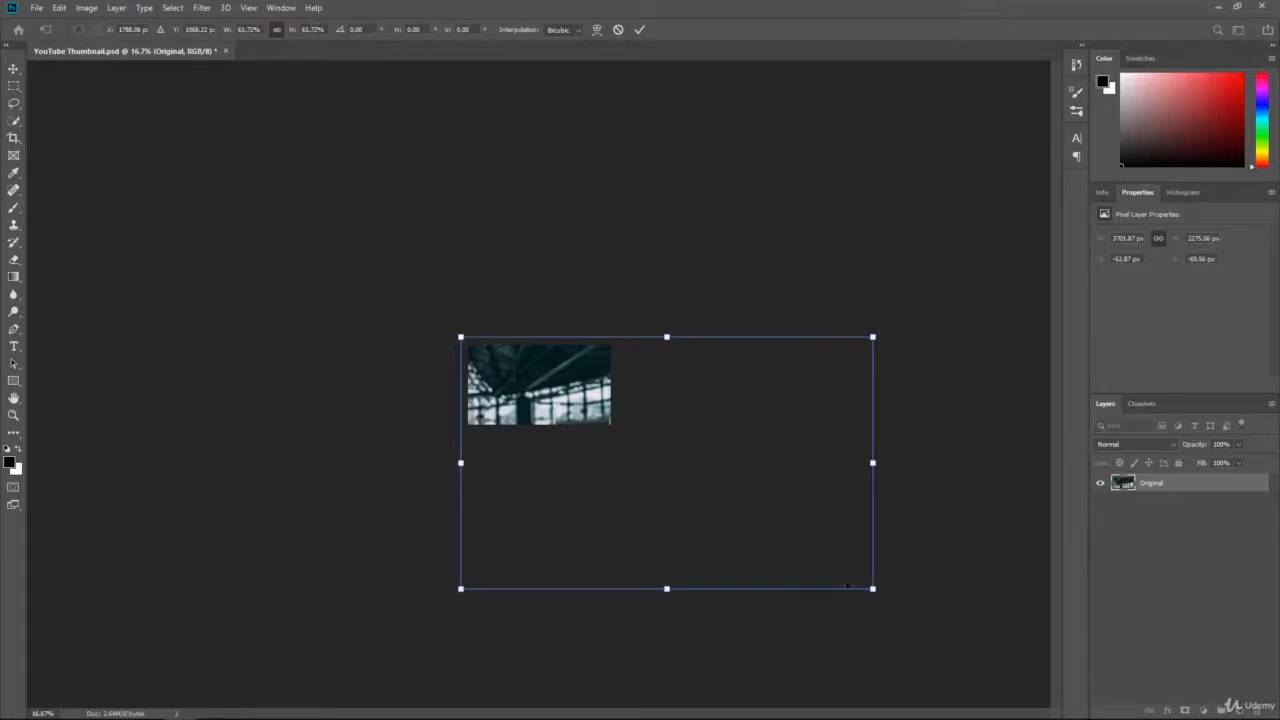
{"action": "left_click_drag", "start_coordinate": [873, 589], "coordinate": [646, 450]}
{"action": "left_click_drag", "start_coordinate": [621, 440], "coordinate": [613, 430]}
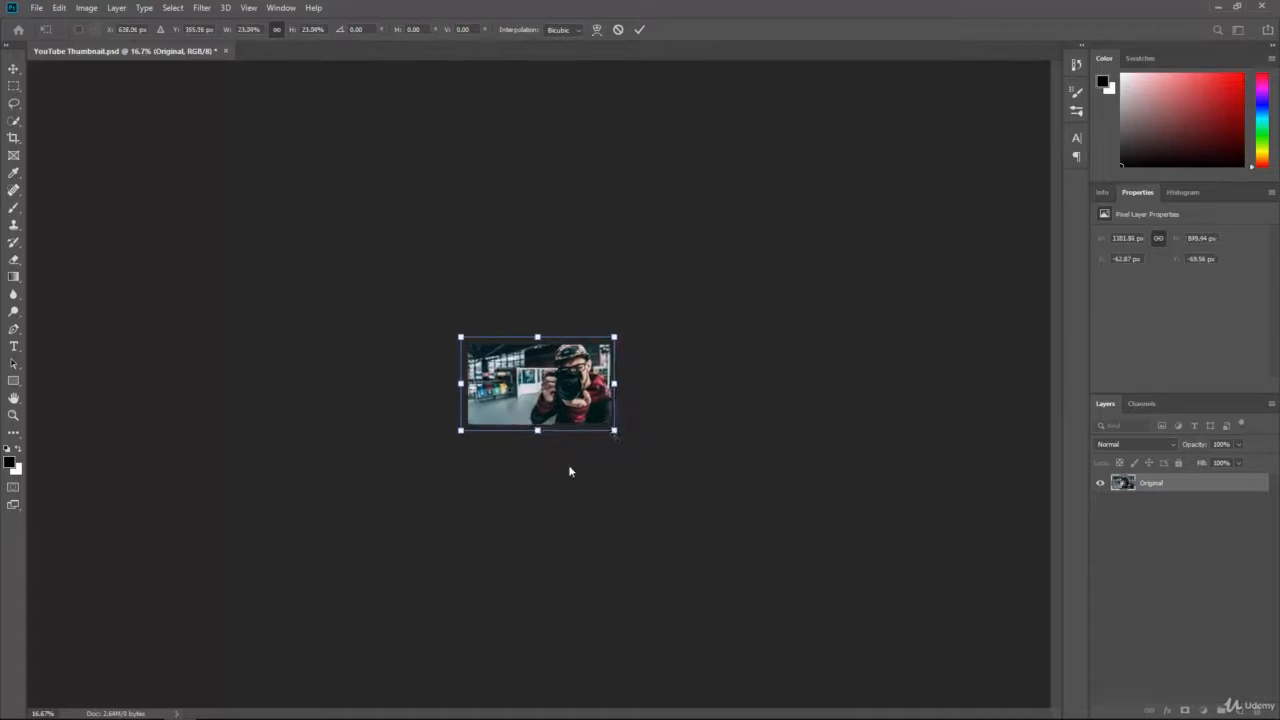
Step: Fine-tune the photo's proportional scale to about 21.4% so that its width just covers the canvas without transparent gaps at the sides
{"action": "key", "text": "ctrl+plus"}
{"action": "key", "text": "ctrl+plus"}
{"action": "key", "text": "ctrl+plus"}
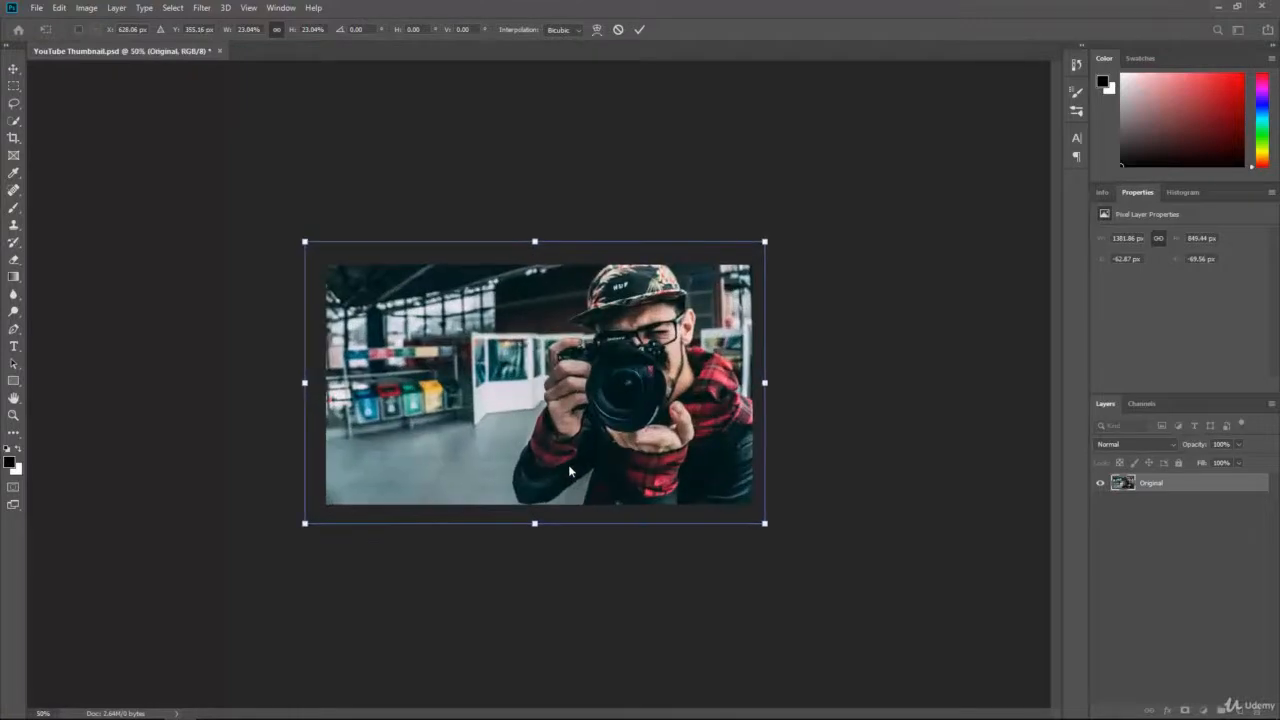
{"action": "key", "text": "ctrl+plus"}
{"action": "key", "text": "ctrl+plus"}
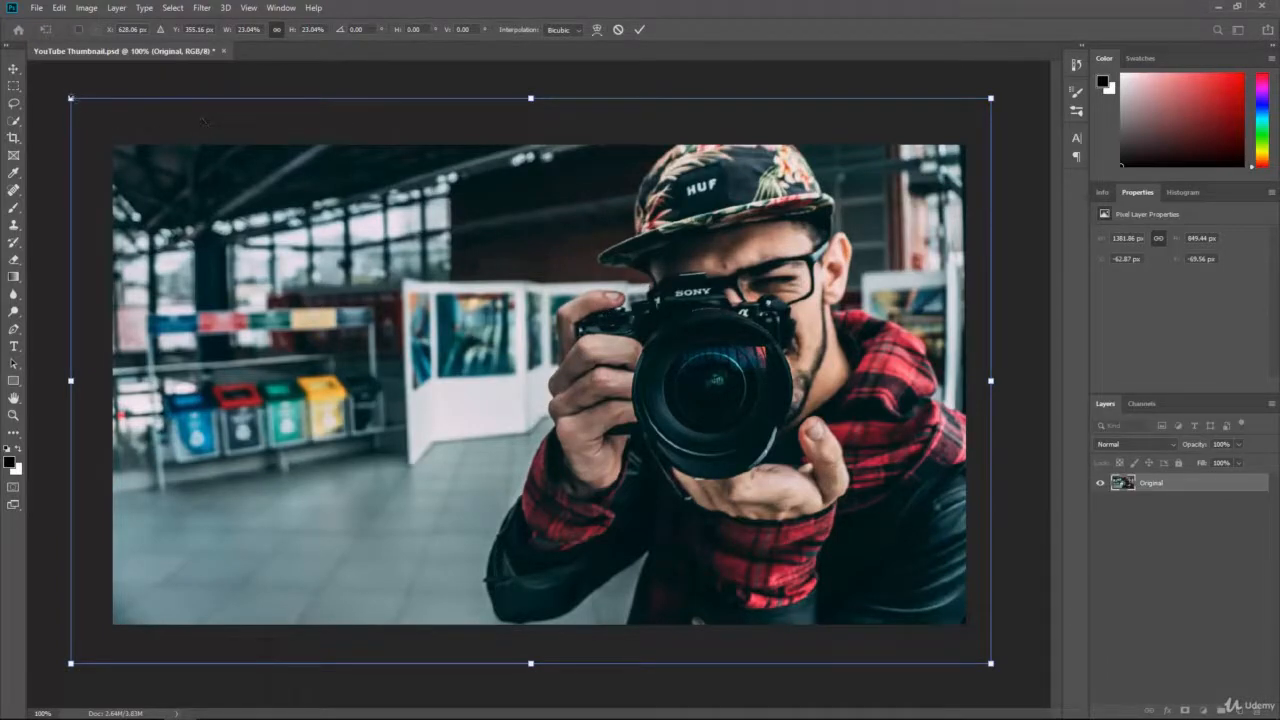
{"action": "left_click_drag", "start_coordinate": [71, 99], "coordinate": [111, 123]}
{"action": "left_click_drag", "start_coordinate": [991, 124], "coordinate": [966, 140]}
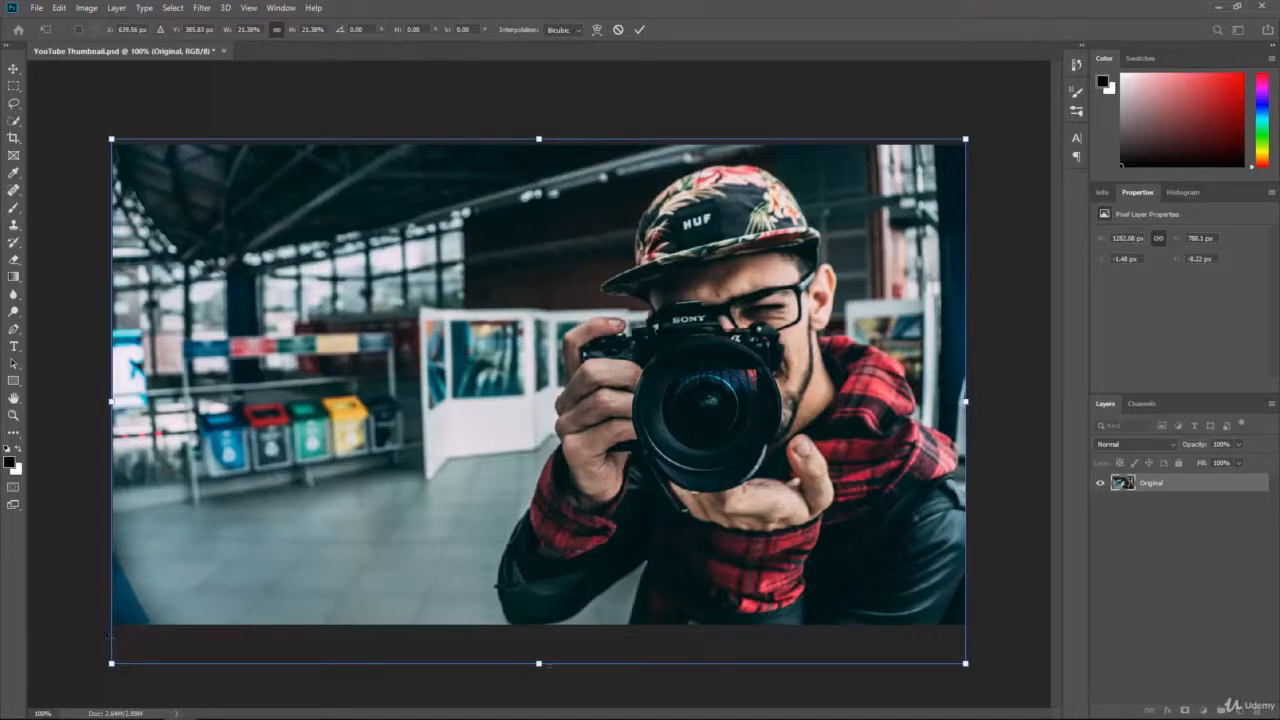
{"action": "left_click_drag", "start_coordinate": [539, 664], "coordinate": [538, 625]}
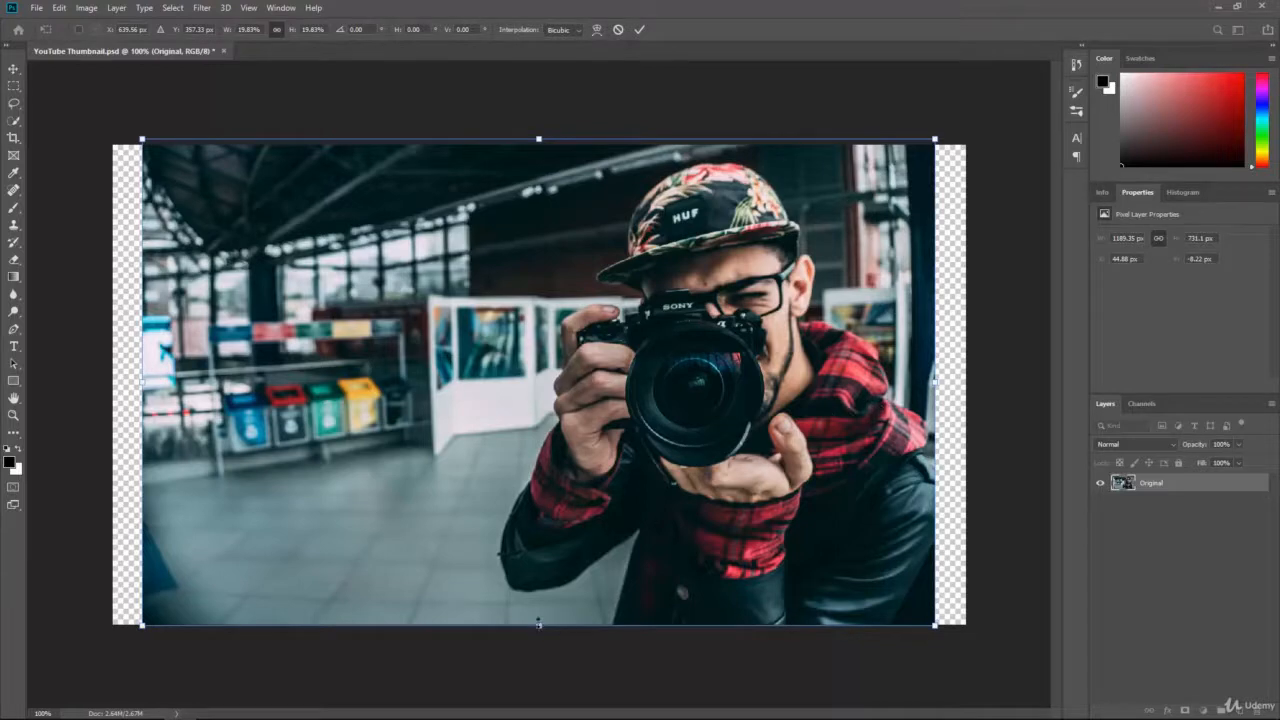
{"action": "left_click_drag", "start_coordinate": [538, 625], "coordinate": [538, 665]}
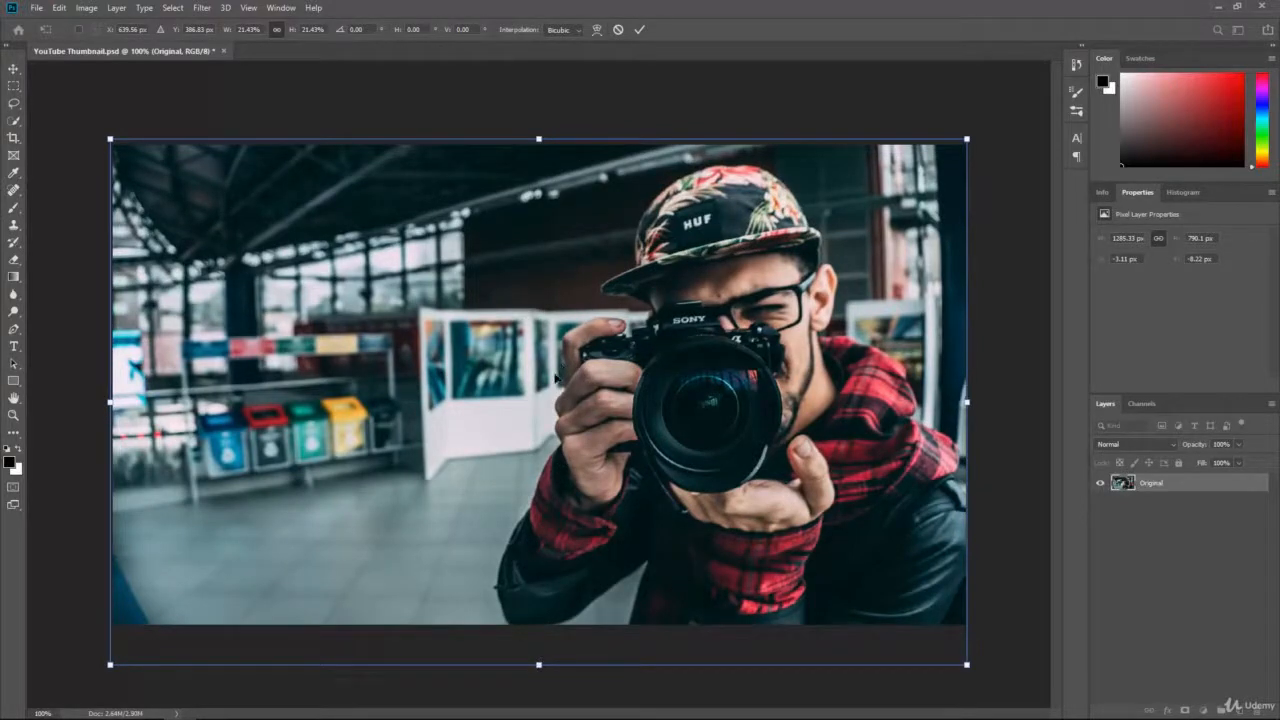
Step: Reposition the photo vertically to about Y -47 px, covering the whole canvas with the cap in frame, and apply the transform
{"action": "left_click_drag", "start_coordinate": [544, 336], "coordinate": [544, 344]}
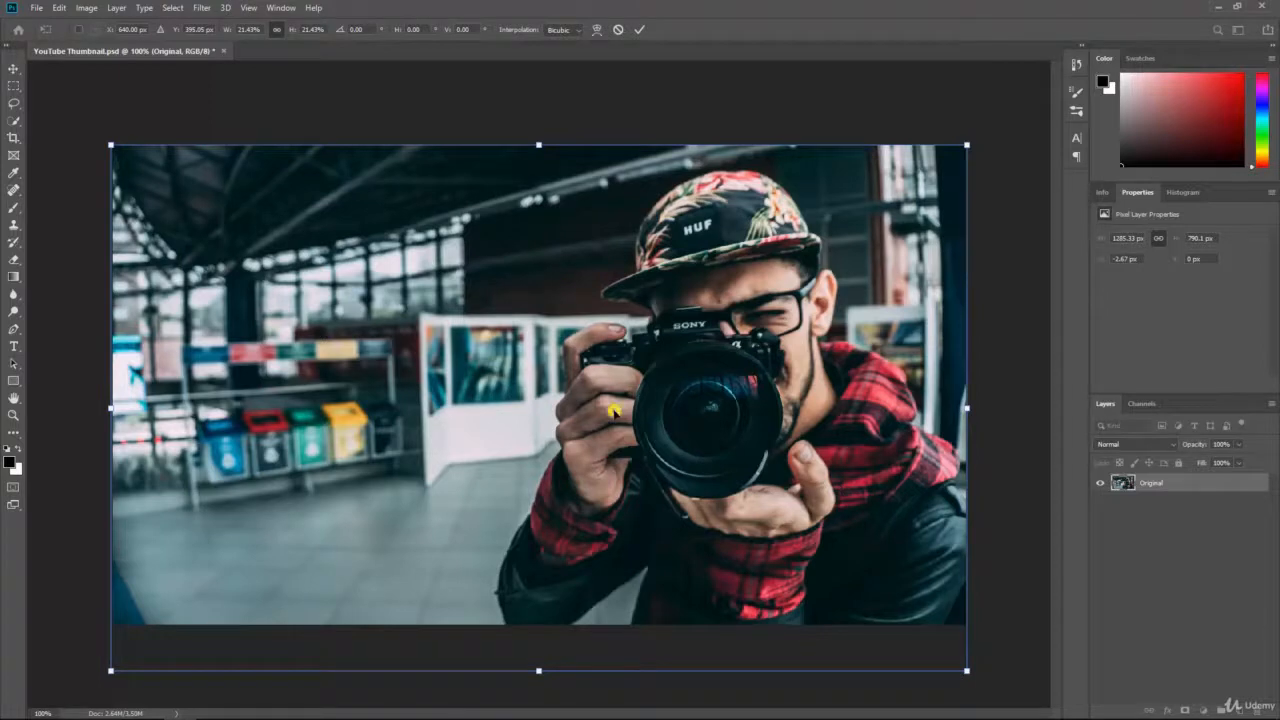
{"action": "left_click_drag", "start_coordinate": [615, 413], "coordinate": [614, 391]}
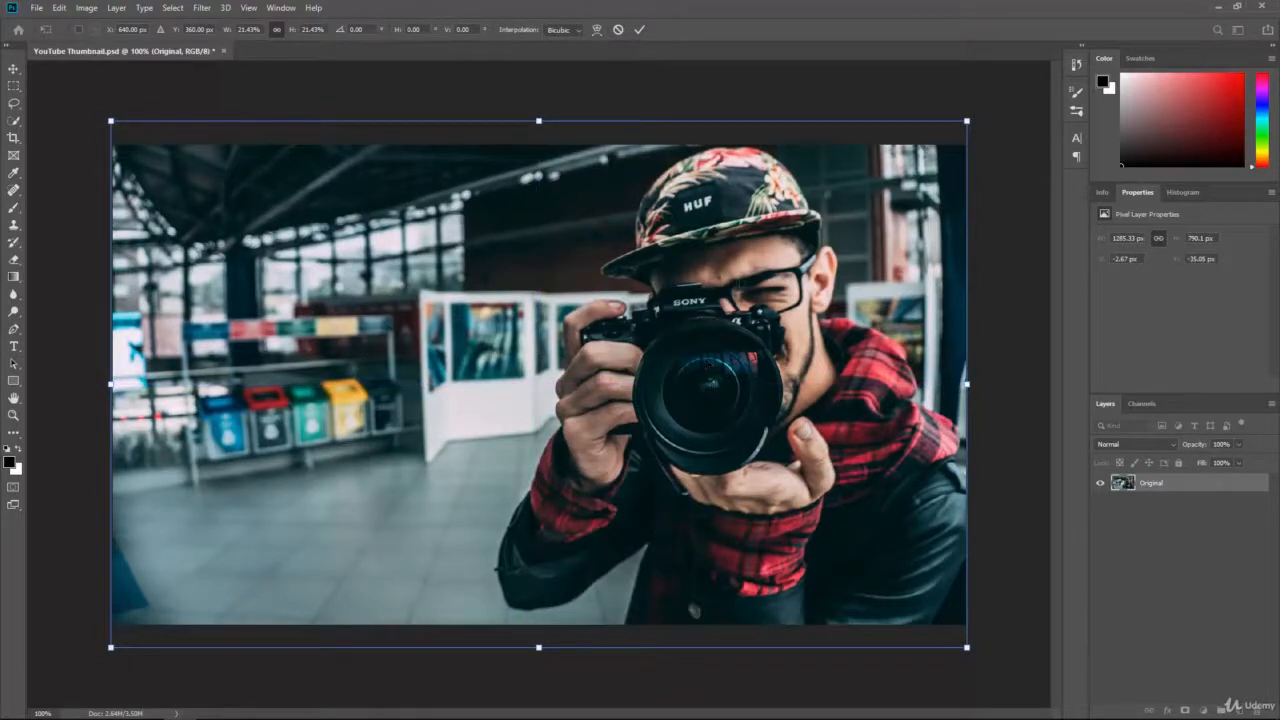
{"action": "left_click_drag", "start_coordinate": [604, 452], "coordinate": [603, 425]}
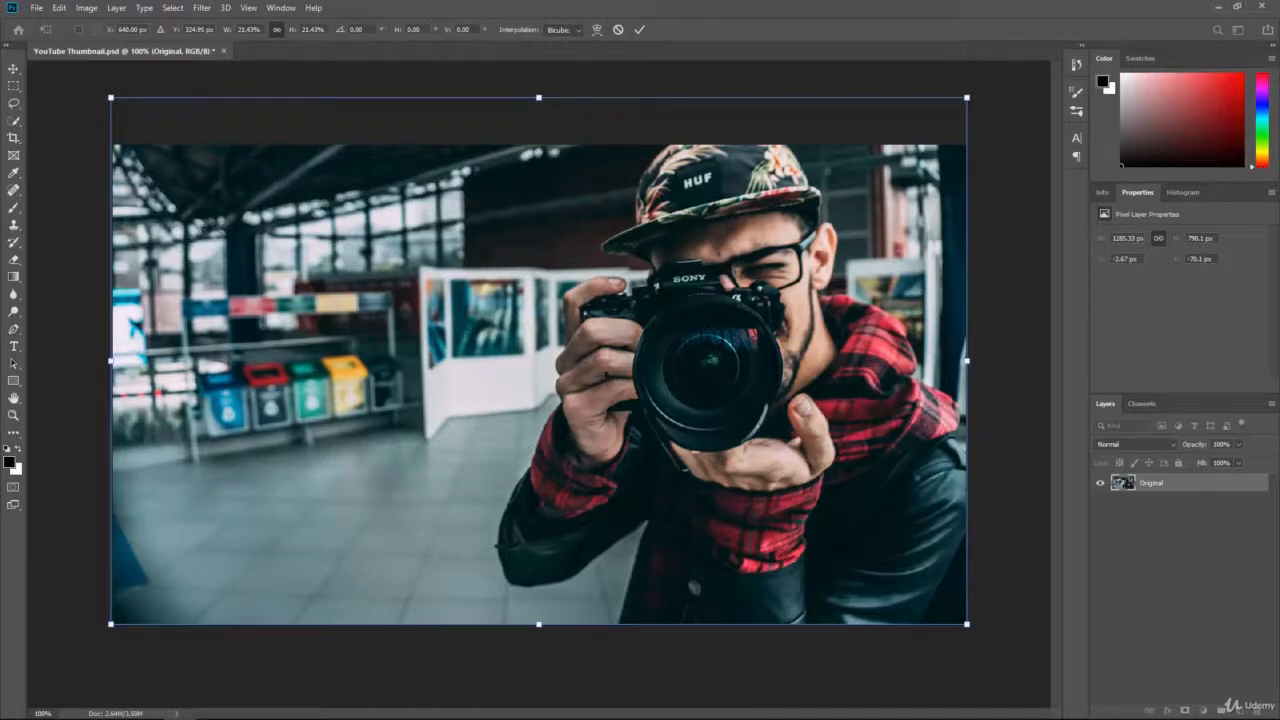
{"action": "left_click_drag", "start_coordinate": [574, 349], "coordinate": [580, 376]}
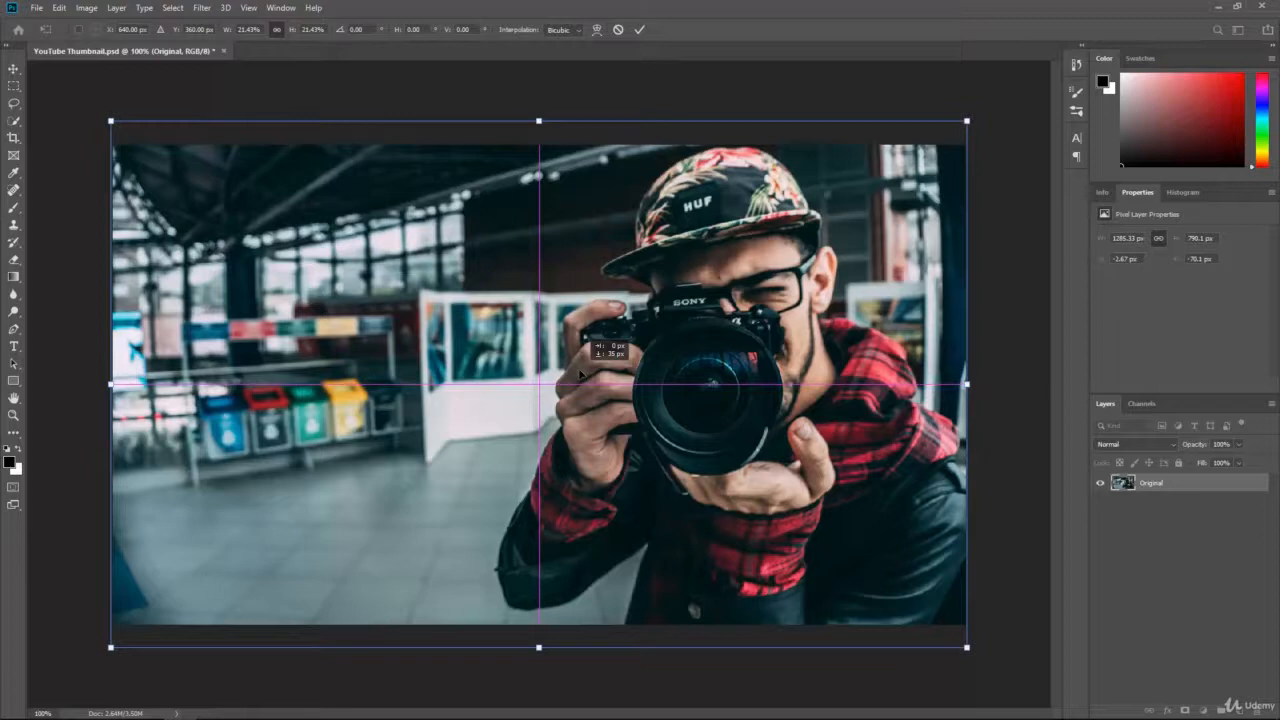
{"action": "left_click_drag", "start_coordinate": [581, 373], "coordinate": [580, 370]}
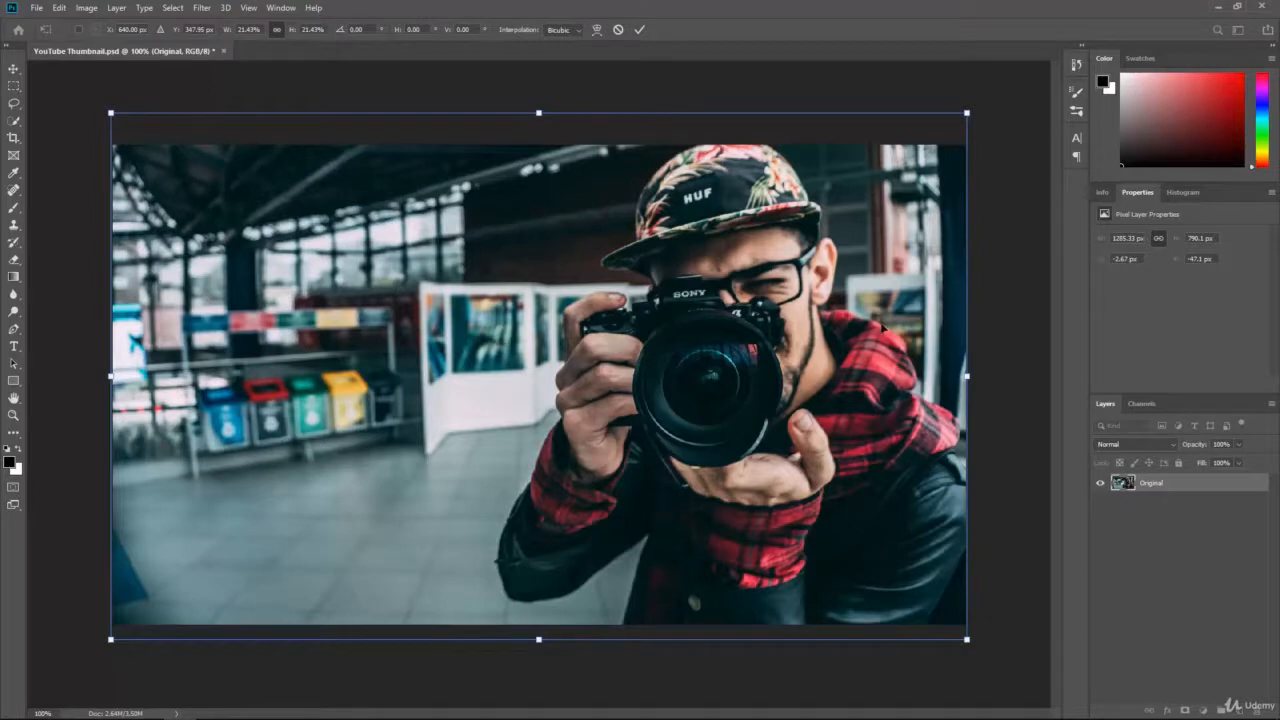
{"action": "key", "text": "Return"}
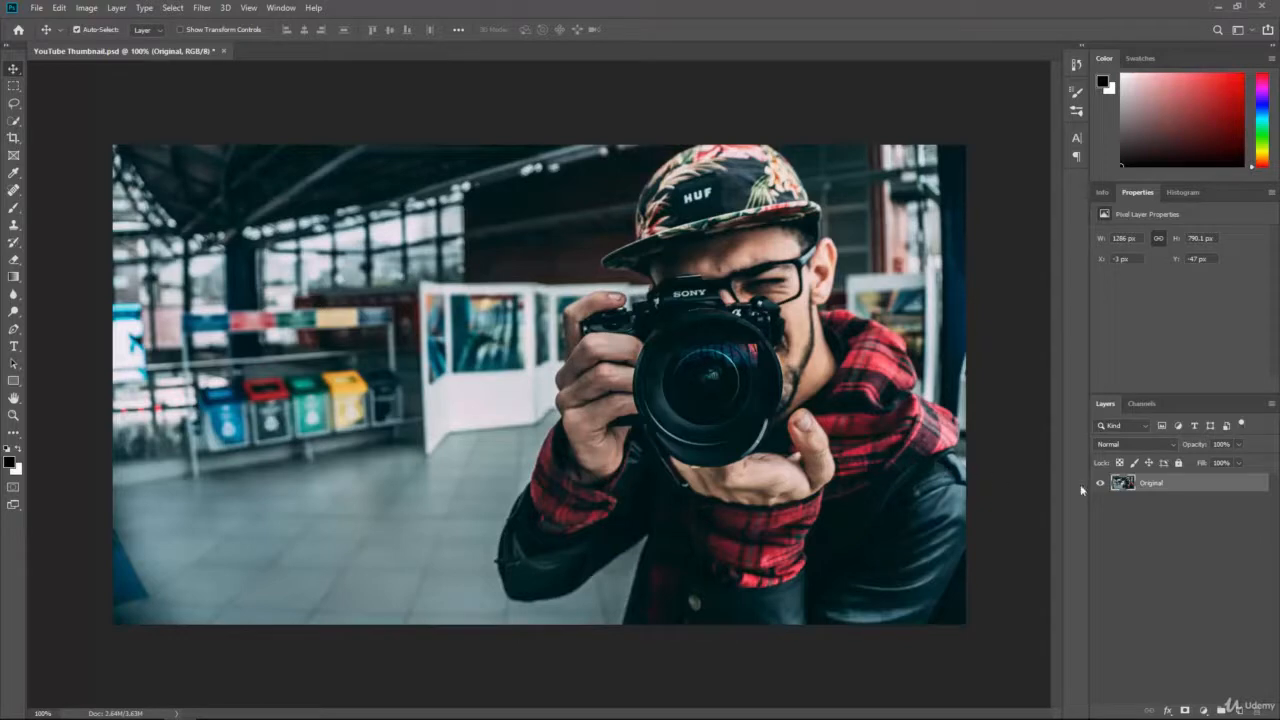
Step: Duplicate the Original layer within YouTube Thumbnail.psd and name the copy Man
{"action": "right_click", "coordinate": [1176, 485]}
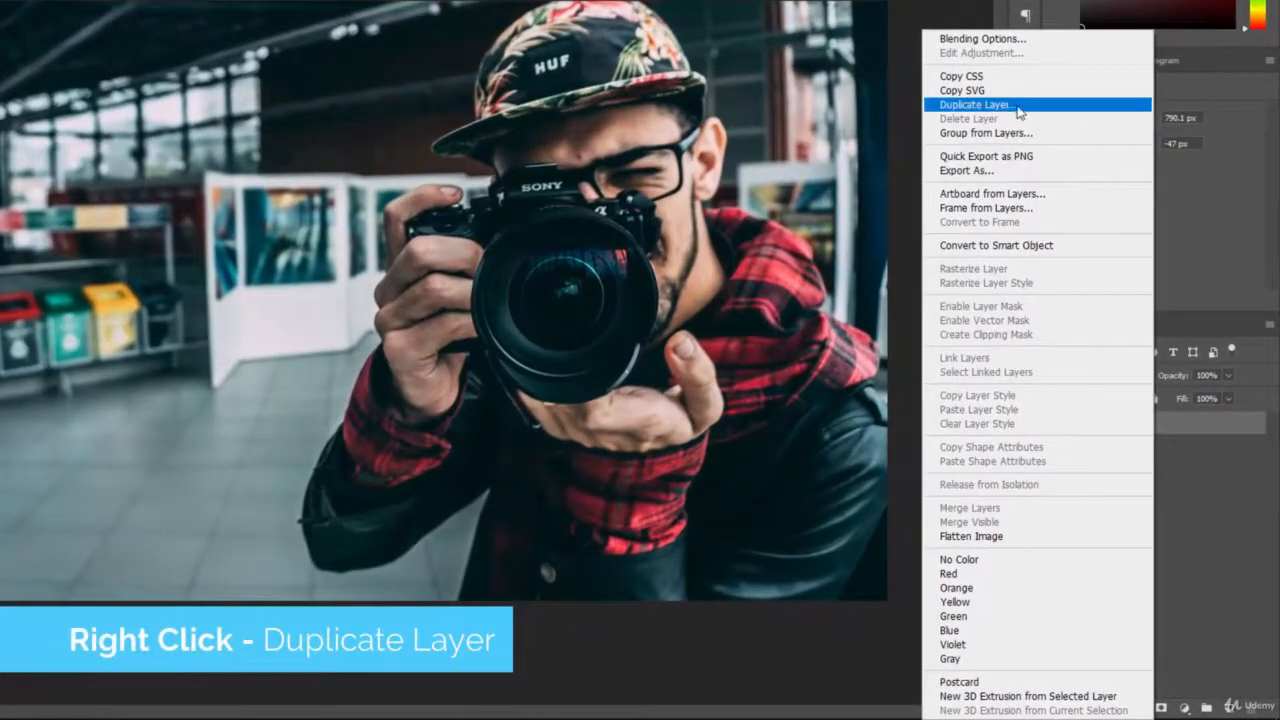
{"action": "left_click", "coordinate": [1020, 108]}
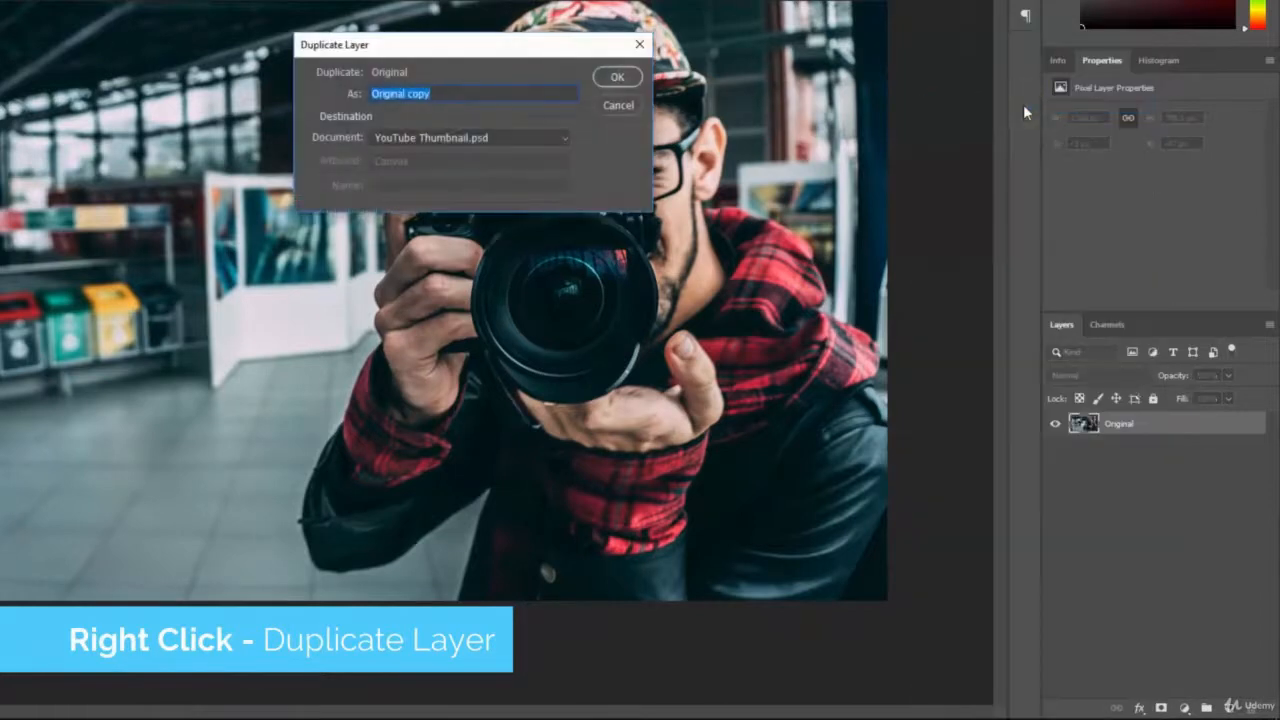
{"action": "double_click", "coordinate": [450, 93]}
{"action": "left_click", "coordinate": [450, 93]}
{"action": "double_click", "coordinate": [450, 93]}
{"action": "left_click", "coordinate": [455, 93]}
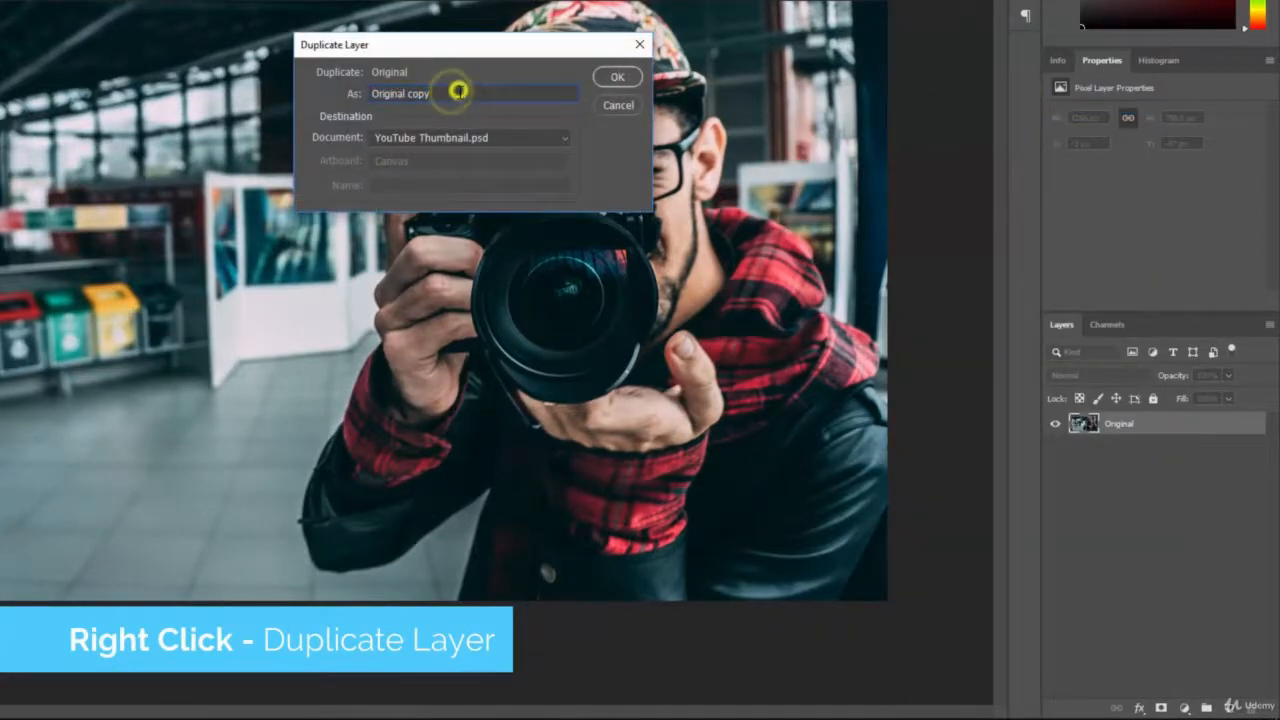
{"action": "left_click_drag", "start_coordinate": [458, 94], "coordinate": [305, 71]}
{"action": "type", "text": "Man"}
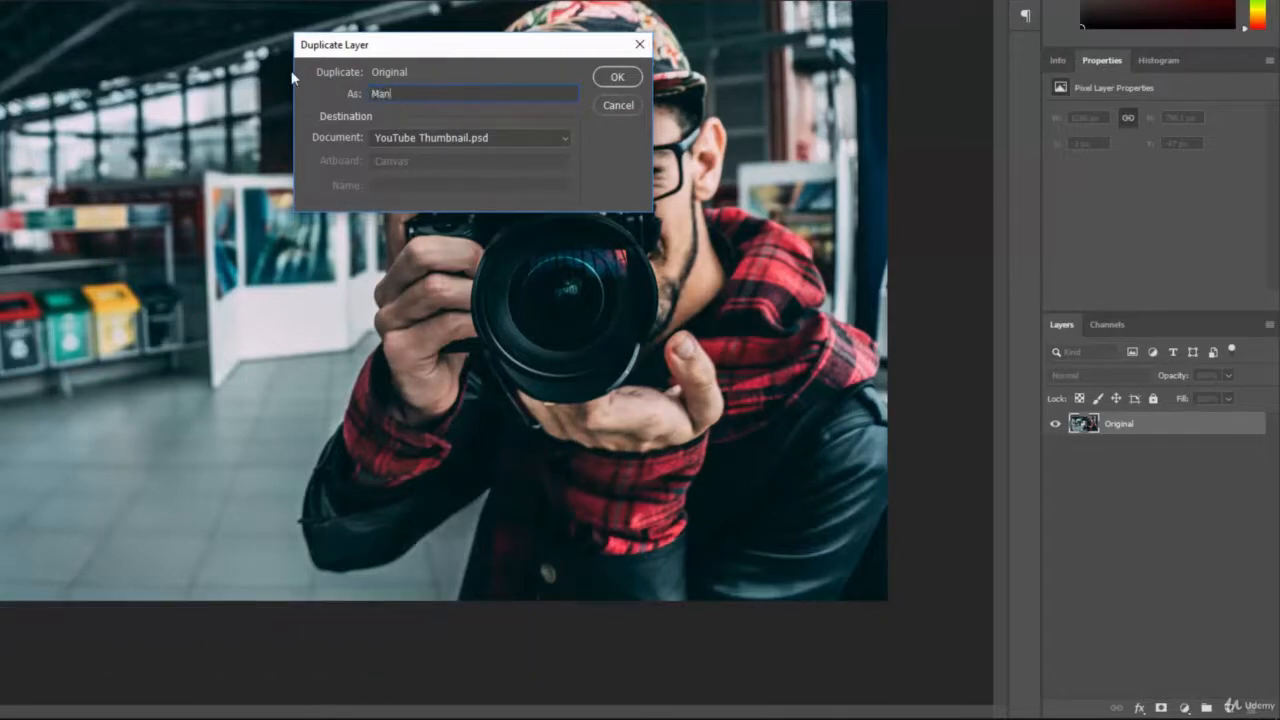
{"action": "left_click", "coordinate": [617, 77]}
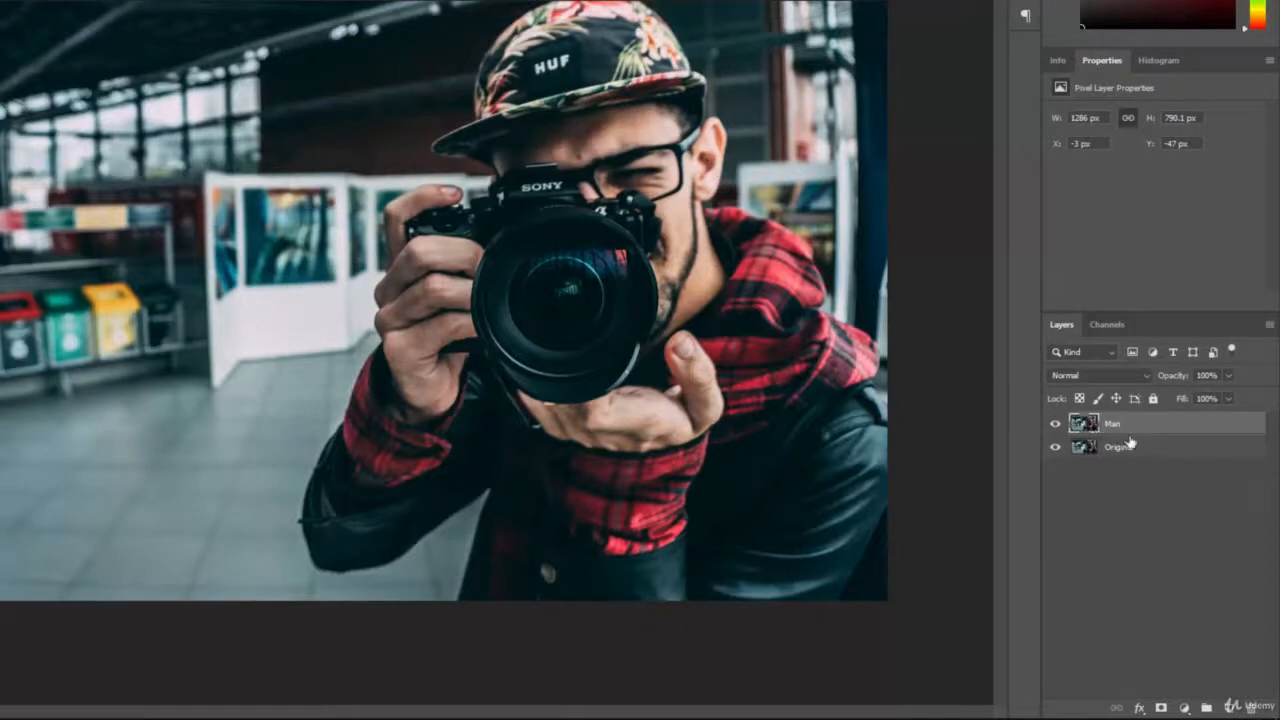
Step: Toggle the visibility of both layers, leaving the Man layer shown and the Original layer hidden
{"action": "left_click", "coordinate": [1055, 424]}
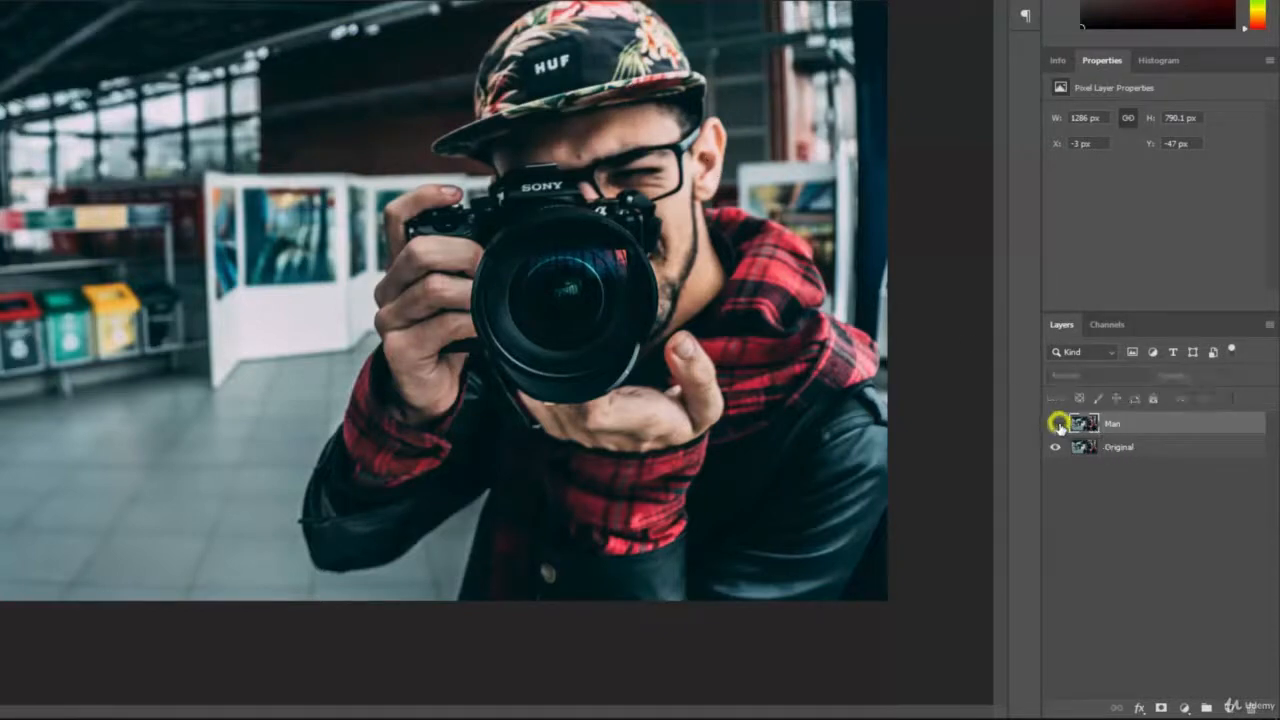
{"action": "left_click", "coordinate": [1112, 449]}
{"action": "left_click", "coordinate": [1056, 449]}
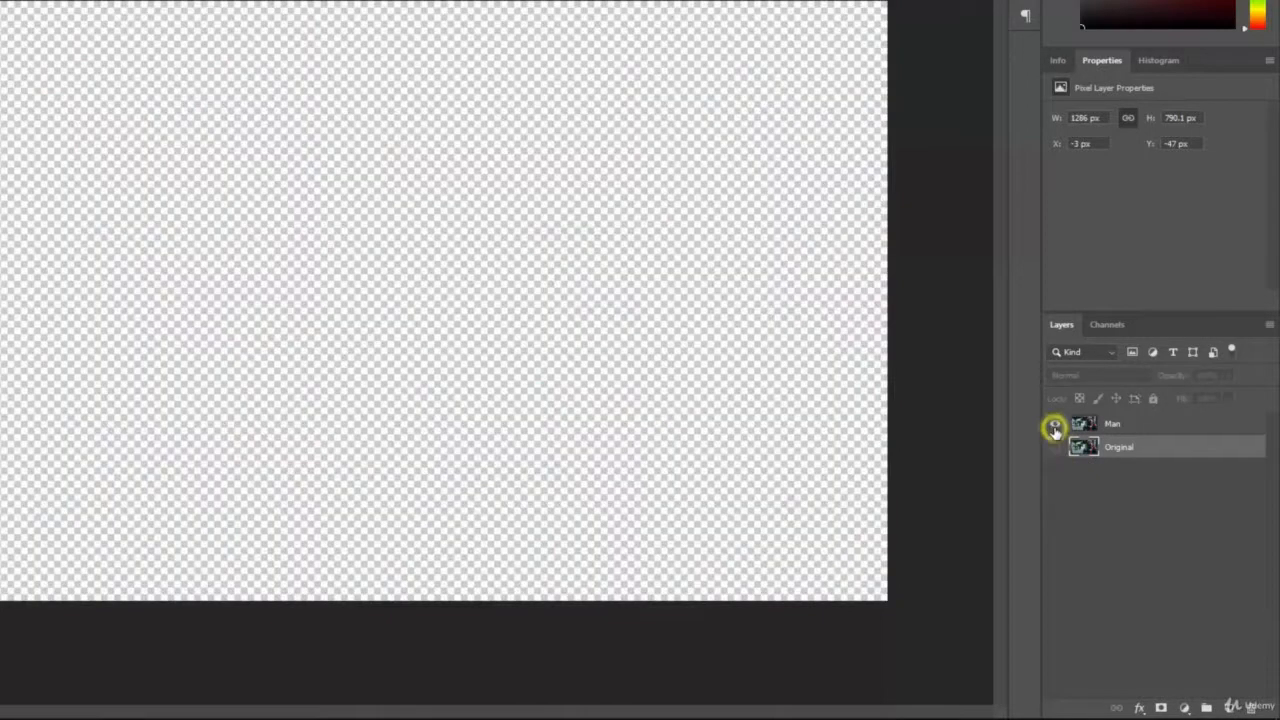
{"action": "left_click", "coordinate": [1055, 424]}
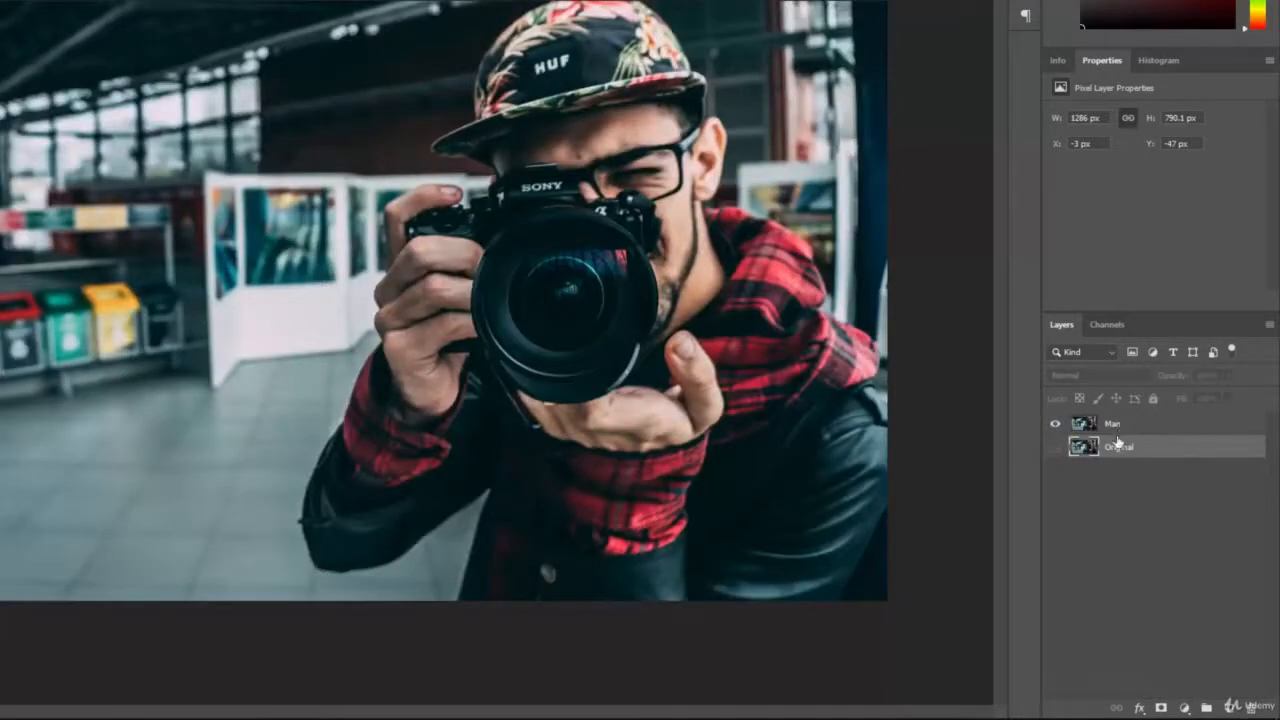
Step: Fully lock the Original layer and toggle both layers' visibility, leaving only the Man layer shown
{"action": "left_click", "coordinate": [1055, 447]}
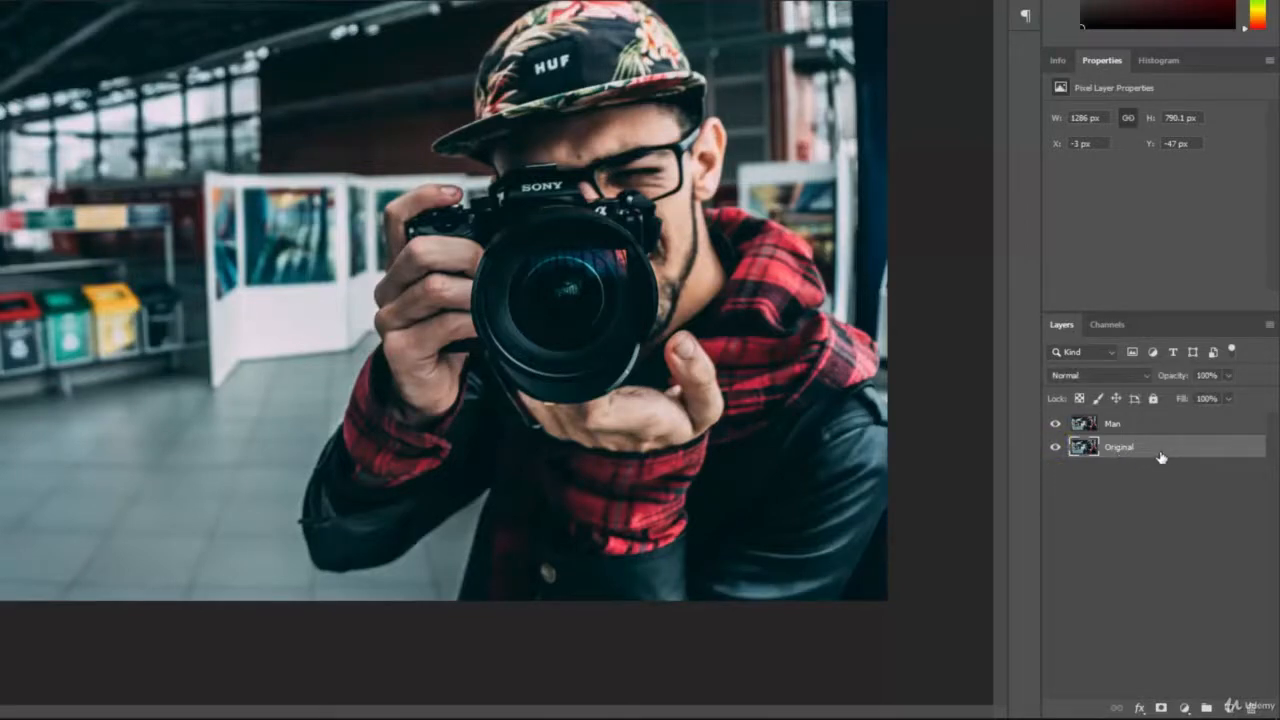
{"action": "left_click", "coordinate": [1154, 399]}
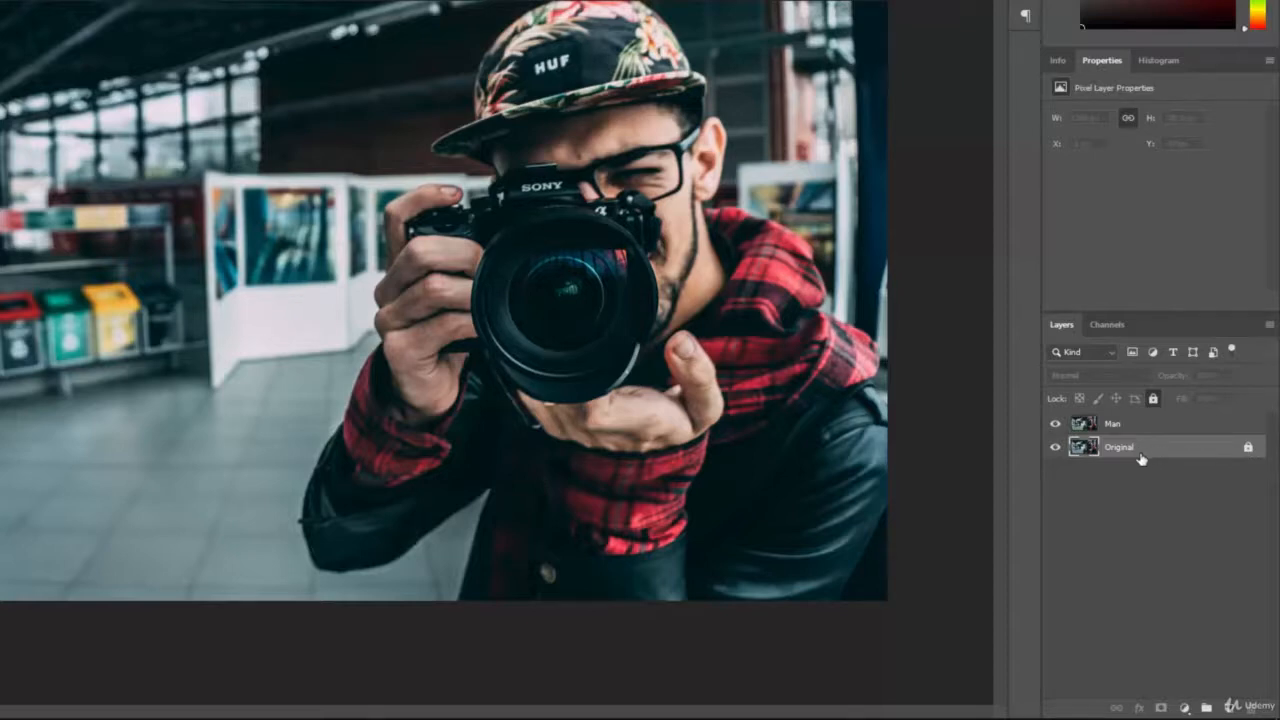
{"action": "left_click", "coordinate": [1055, 448]}
{"action": "left_click", "coordinate": [1055, 424]}
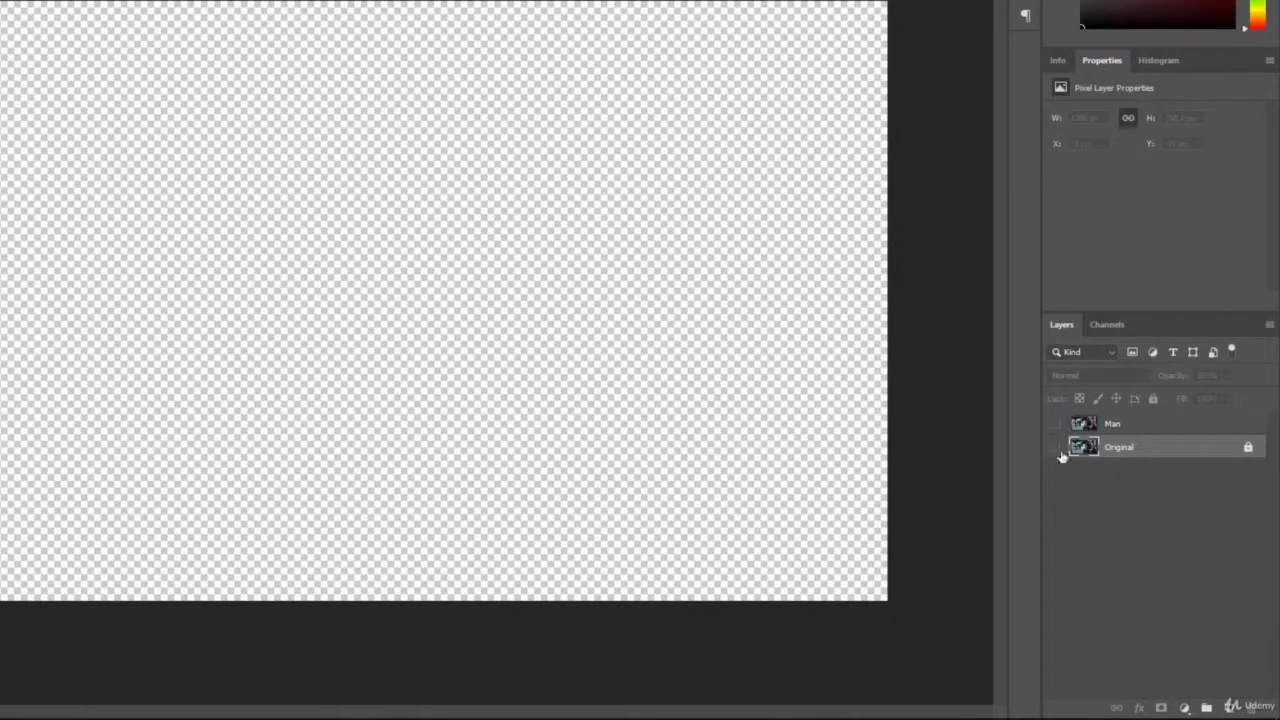
{"action": "left_click", "coordinate": [1055, 449]}
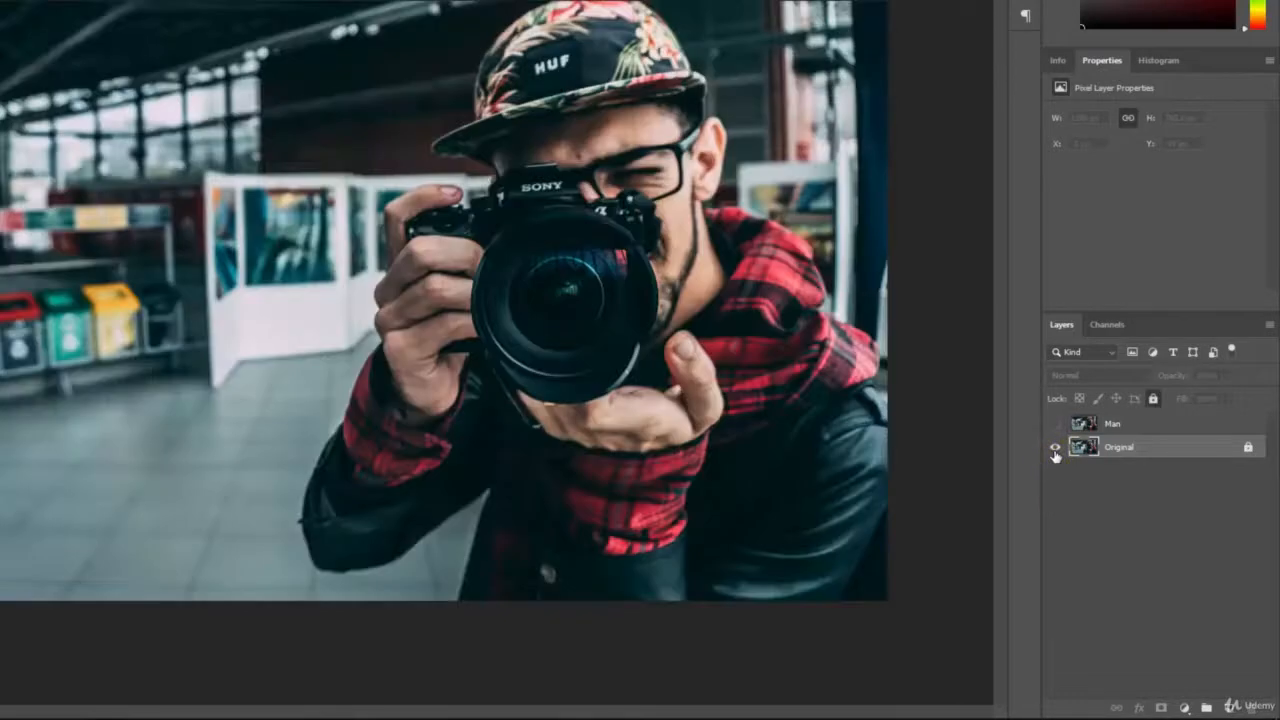
{"action": "left_click", "coordinate": [1054, 449]}
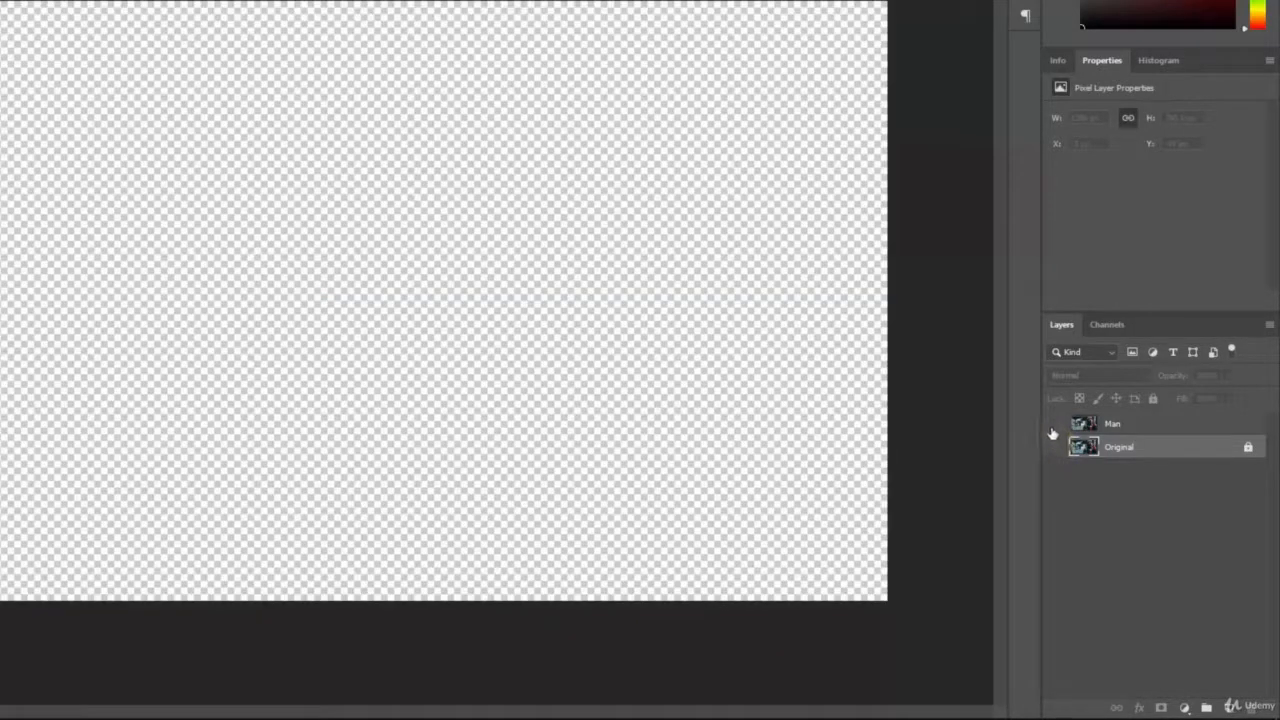
{"action": "left_click", "coordinate": [1054, 427]}
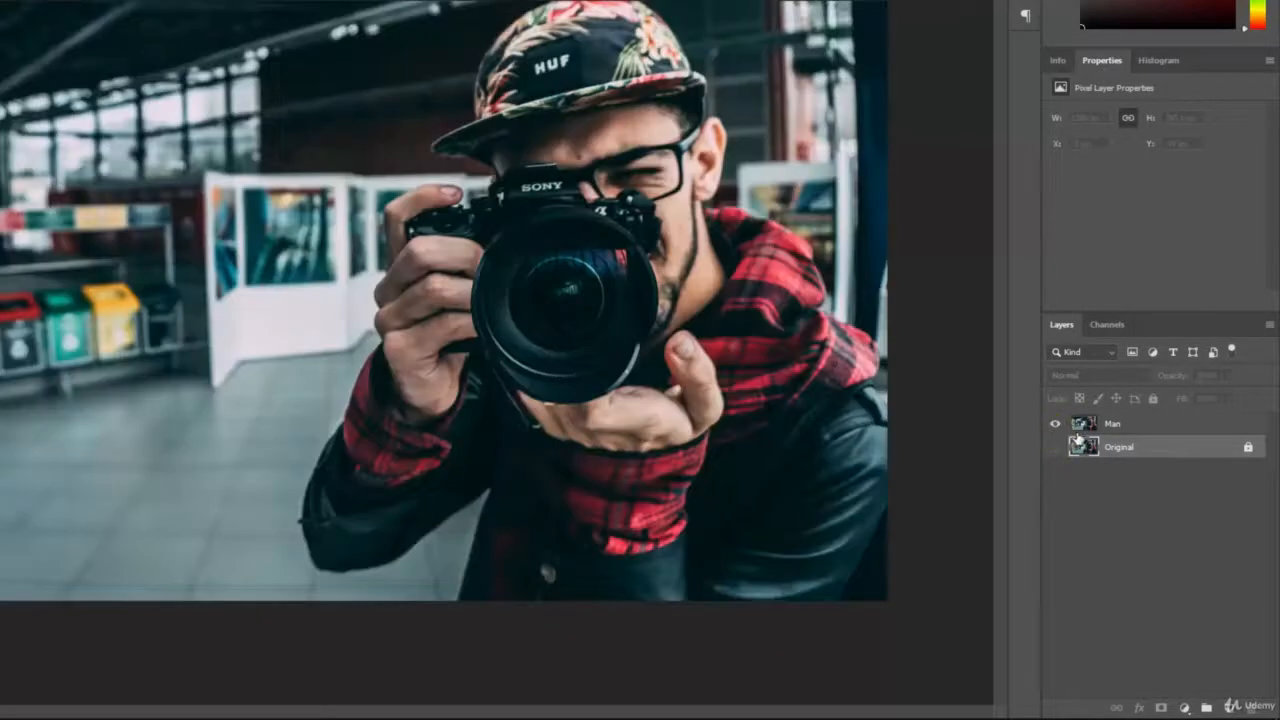
Step: Select the Man layer and save the thumbnail document
{"action": "left_click", "coordinate": [1147, 425]}
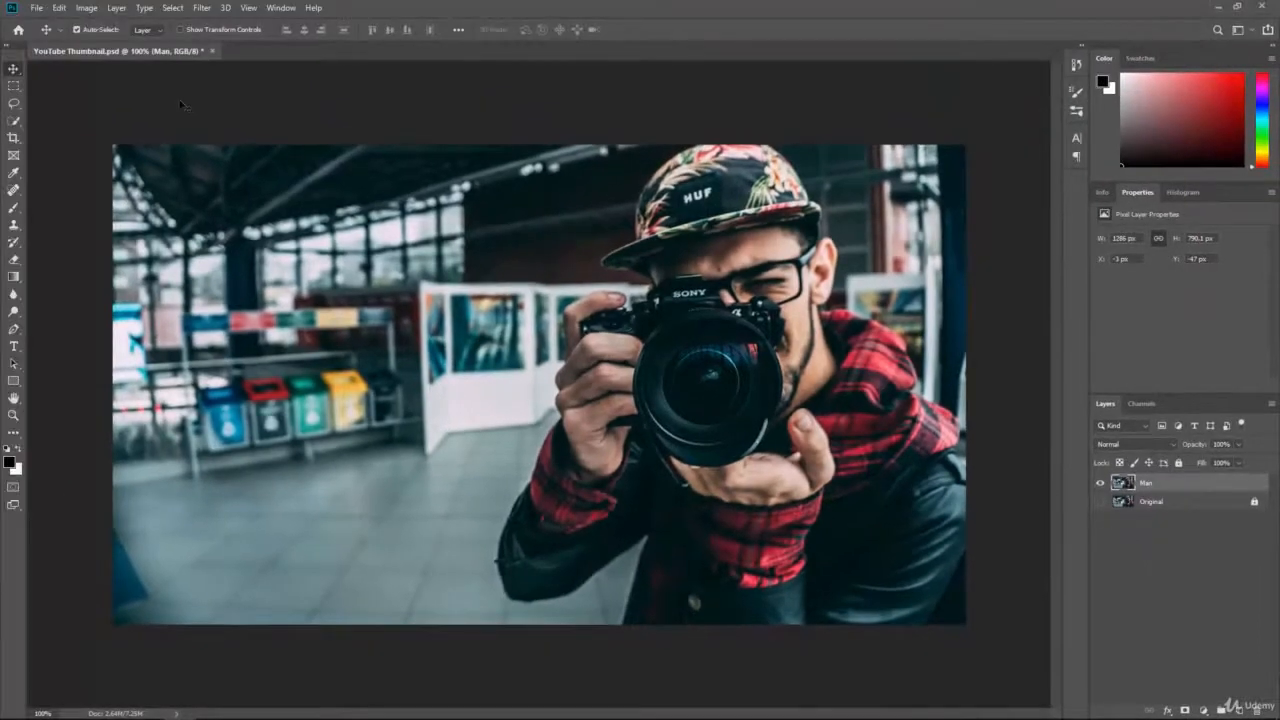
{"action": "left_click", "coordinate": [38, 8]}
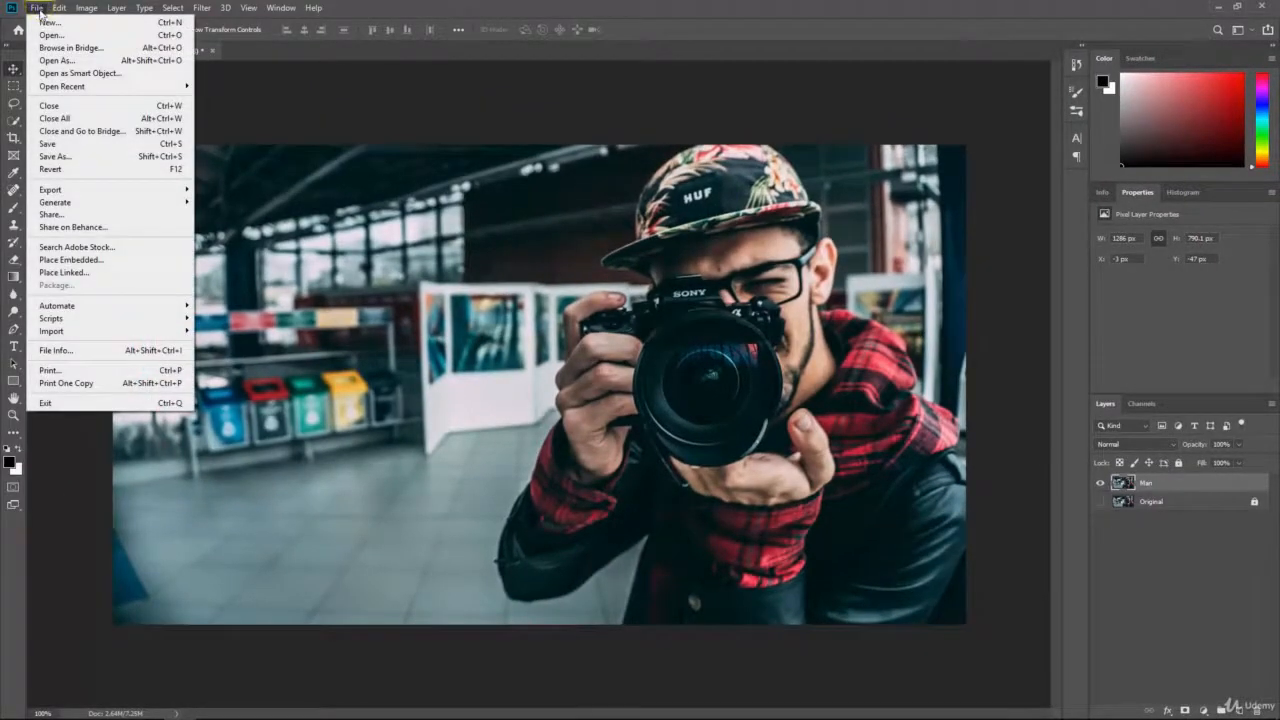
{"action": "left_click", "coordinate": [81, 148]}
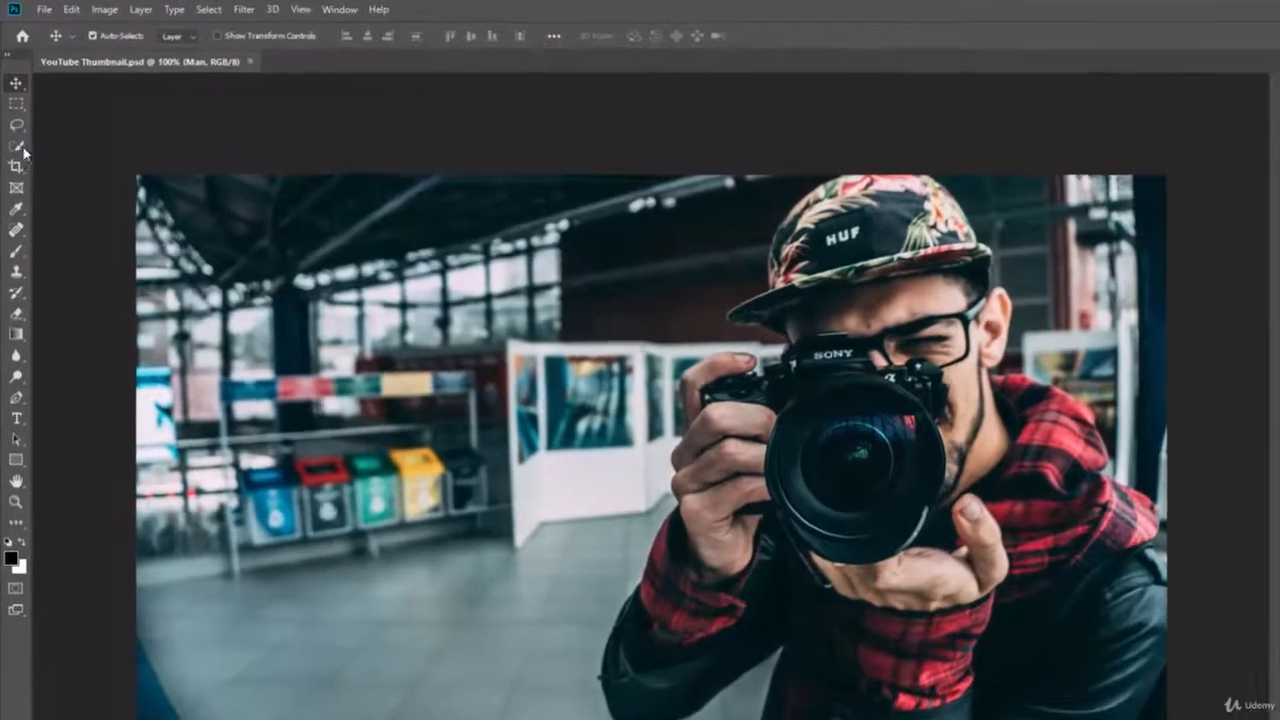
Step: Activate the Quick Selection tool and set its brush size to 20 px
{"action": "left_click", "coordinate": [15, 122]}
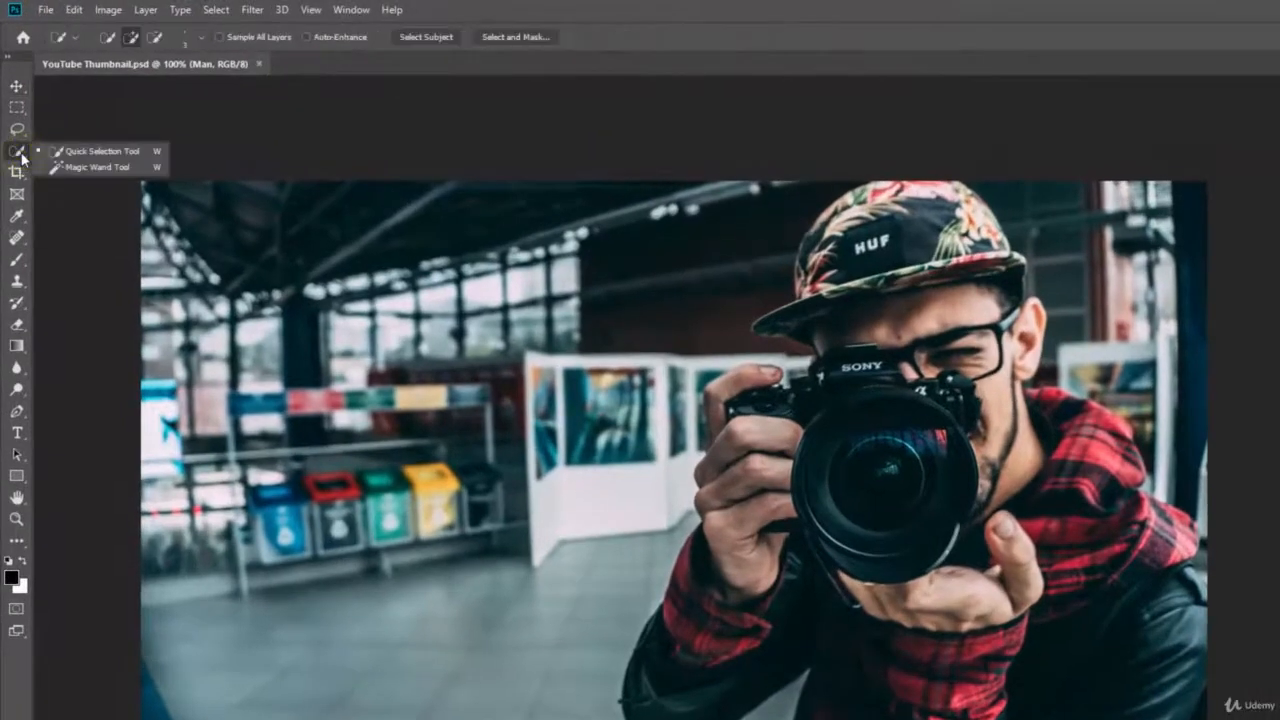
{"action": "left_click", "coordinate": [121, 151]}
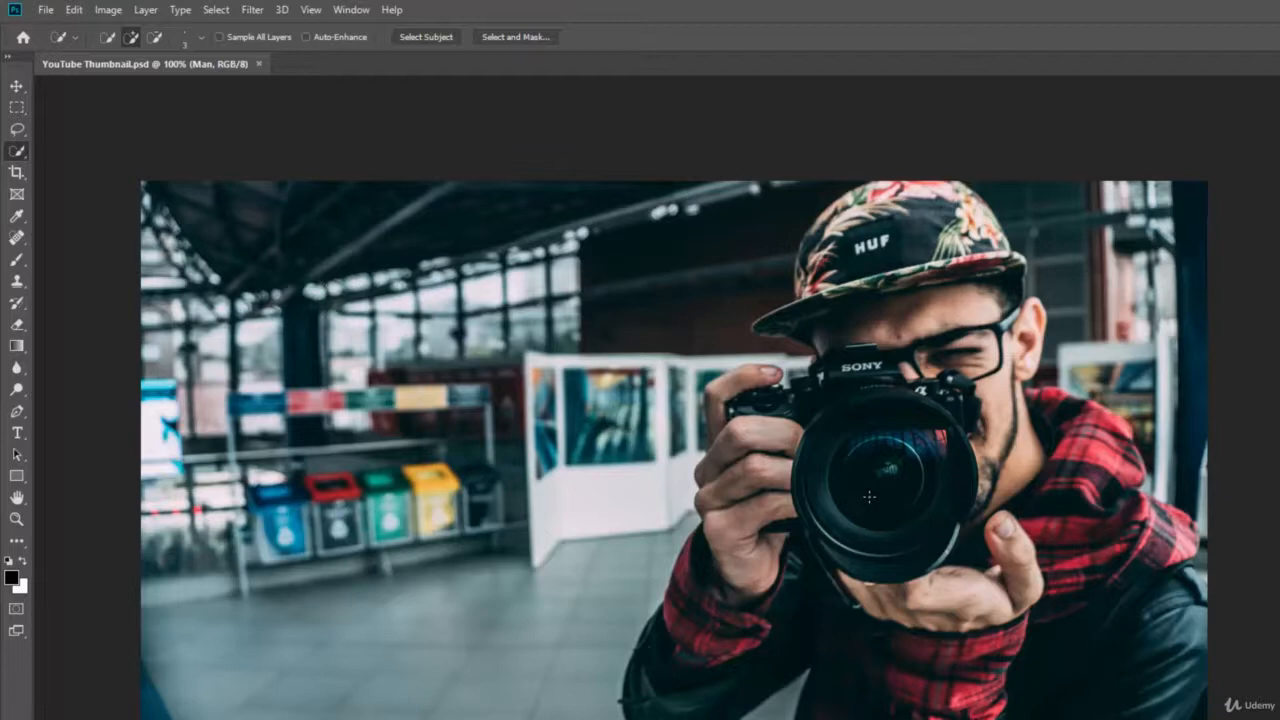
{"action": "left_click", "coordinate": [200, 40]}
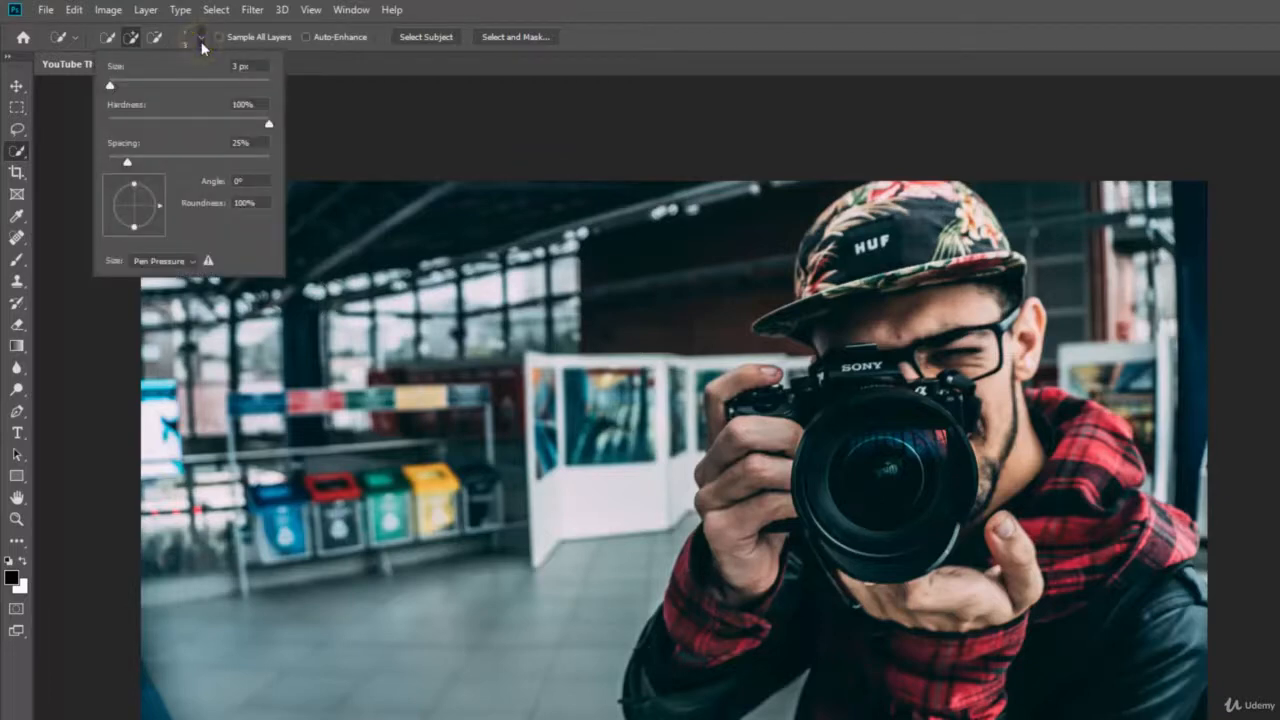
{"action": "left_click_drag", "start_coordinate": [110, 86], "coordinate": [160, 90]}
{"action": "left_click", "coordinate": [625, 3]}
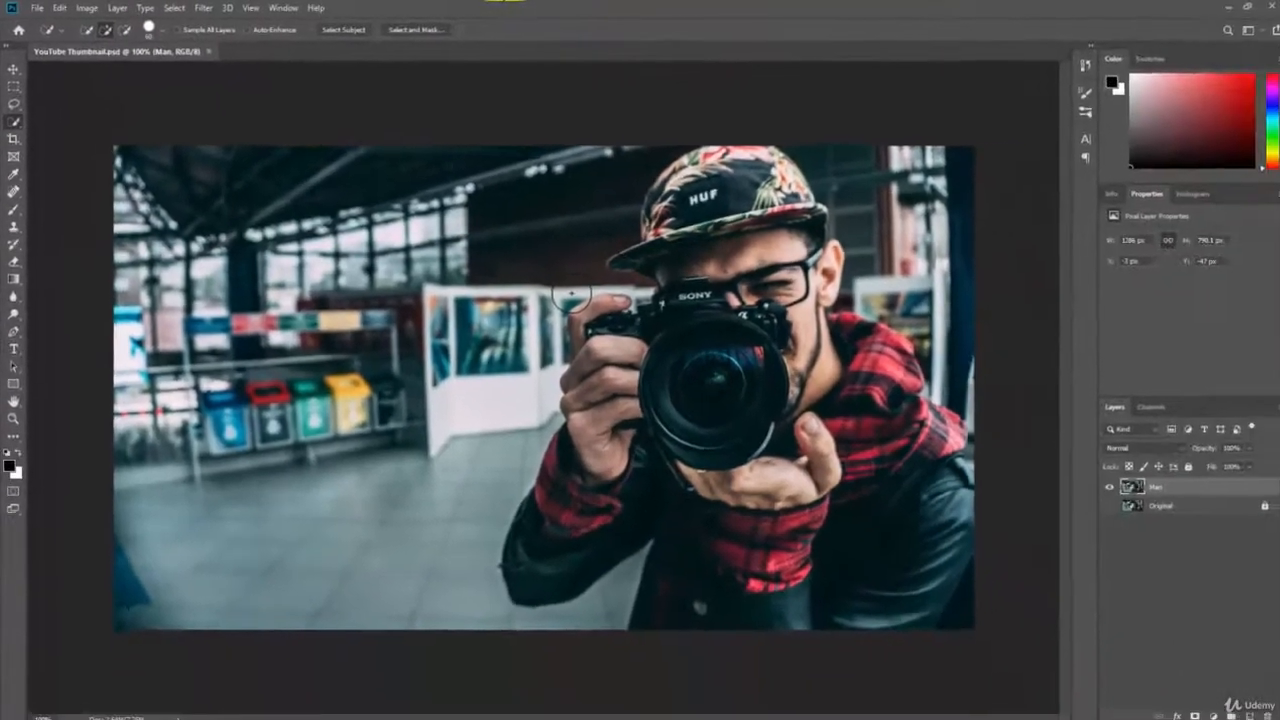
{"action": "key", "text": "bracketleft"}
{"action": "key", "text": "bracketleft"}
{"action": "key", "text": "bracketleft"}
{"action": "key", "text": "bracketleft"}
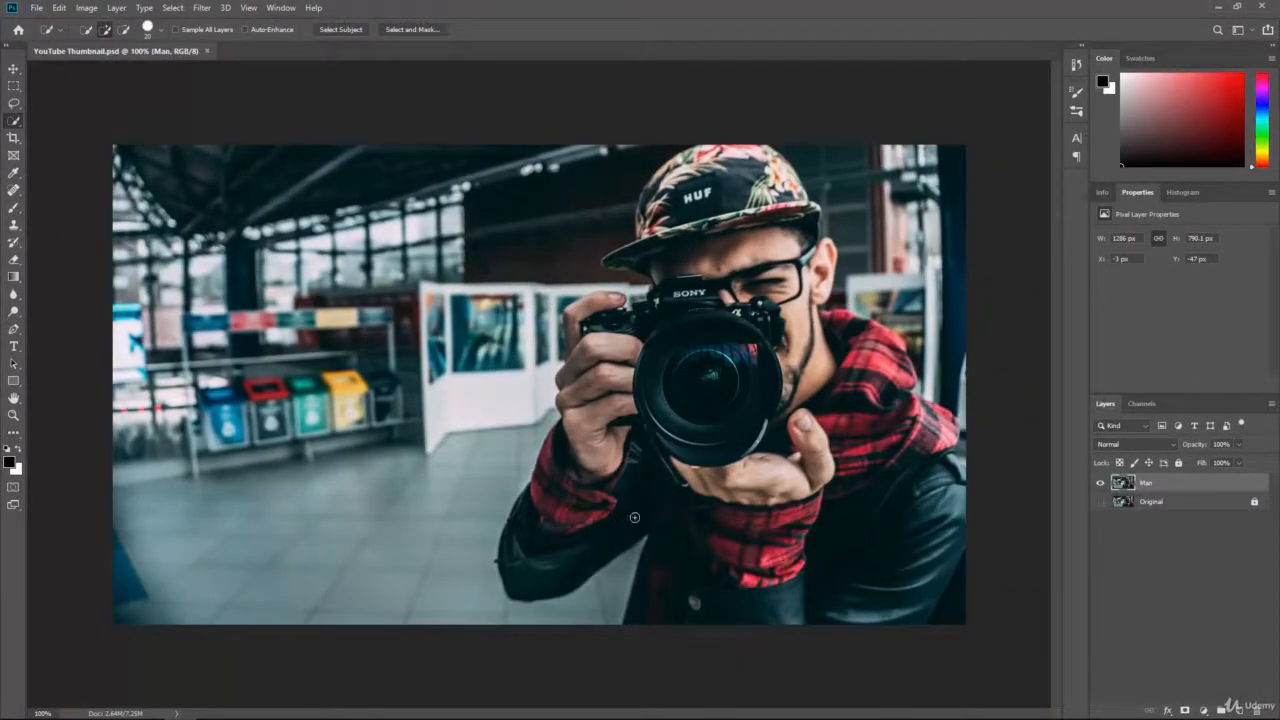
Step: Enlarge the Quick Selection brush to 200 px and roughly select the man's jacket, camera, raised arm, face and cap
{"action": "key", "text": "bracketright"}
{"action": "key", "text": "bracketright"}
{"action": "key", "text": "bracketright"}
{"action": "key", "text": "bracketright"}
{"action": "key", "text": "bracketright"}
{"action": "key", "text": "bracketright"}
{"action": "key", "text": "bracketright"}
{"action": "key", "text": "bracketright"}
{"action": "key", "text": "bracketright"}
{"action": "key", "text": "bracketright"}
{"action": "key", "text": "bracketleft"}
{"action": "key", "text": "bracketleft"}
{"action": "key", "text": "bracketleft"}
{"action": "key", "text": "bracketleft"}
{"action": "key", "text": "bracketleft"}
{"action": "key", "text": "bracketleft"}
{"action": "key", "text": "bracketleft"}
{"action": "key", "text": "bracketleft"}
{"action": "key", "text": "bracketleft"}
{"action": "key", "text": "bracketright"}
{"action": "key", "text": "bracketright"}
{"action": "key", "text": "bracketright"}
{"action": "key", "text": "bracketright"}
{"action": "key", "text": "bracketright"}
{"action": "key", "text": "bracketright"}
{"action": "key", "text": "bracketright"}
{"action": "key", "text": "bracketright"}
{"action": "left_click", "coordinate": [758, 488]}
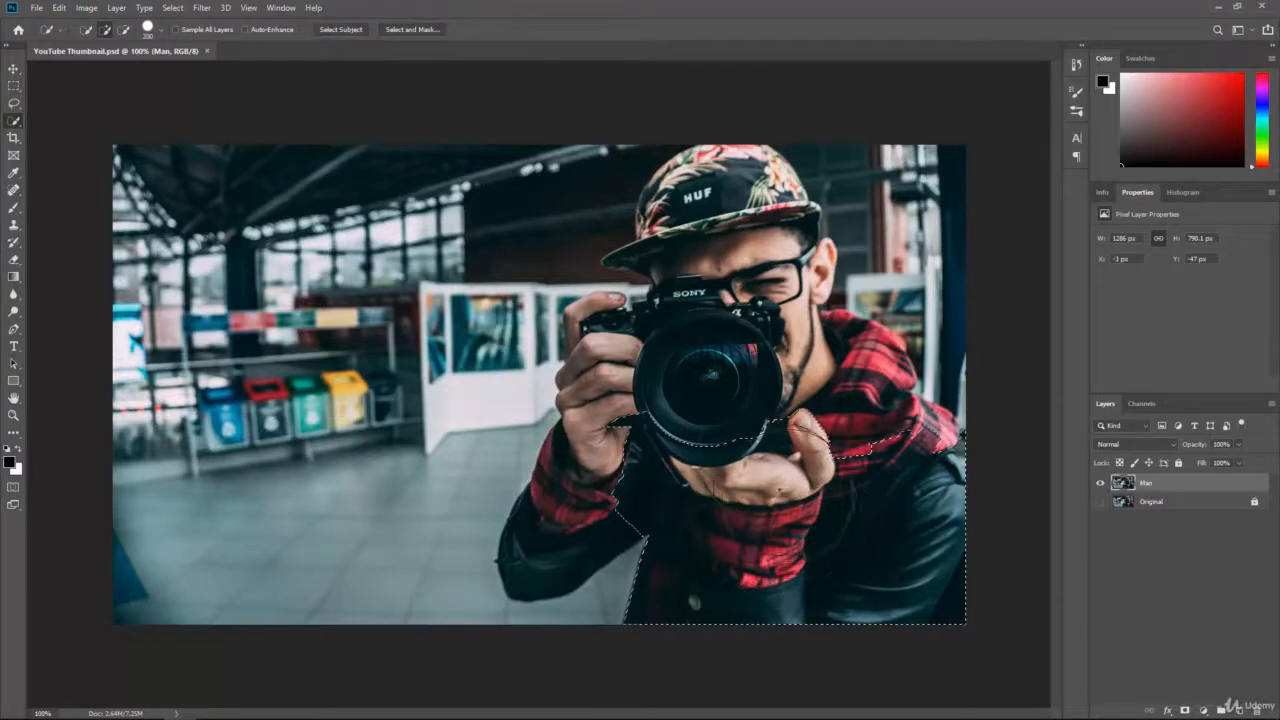
{"action": "mouse_move", "coordinate": [815, 450]}
{"action": "left_mouse_down"}
{"action": "mouse_move", "coordinate": [766, 464]}
{"action": "mouse_move", "coordinate": [796, 376]}
{"action": "mouse_move", "coordinate": [740, 322]}
{"action": "left_mouse_up"}
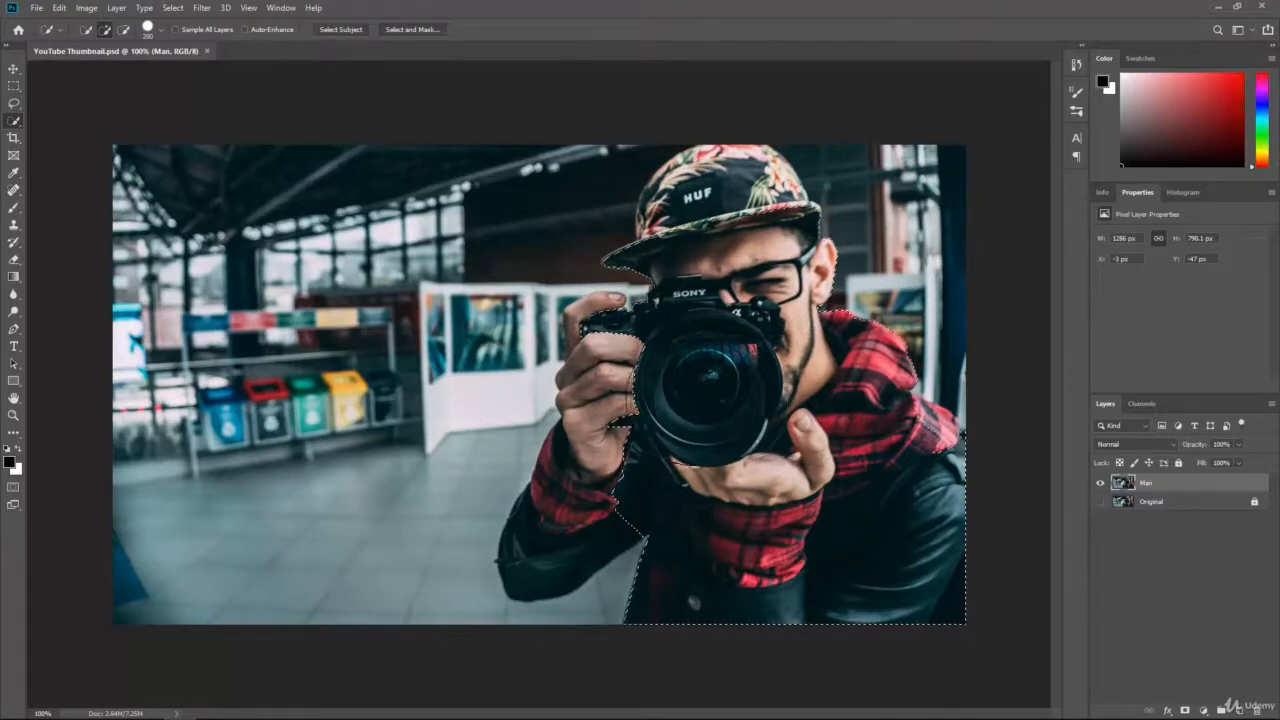
{"action": "left_click_drag", "start_coordinate": [696, 403], "coordinate": [670, 401]}
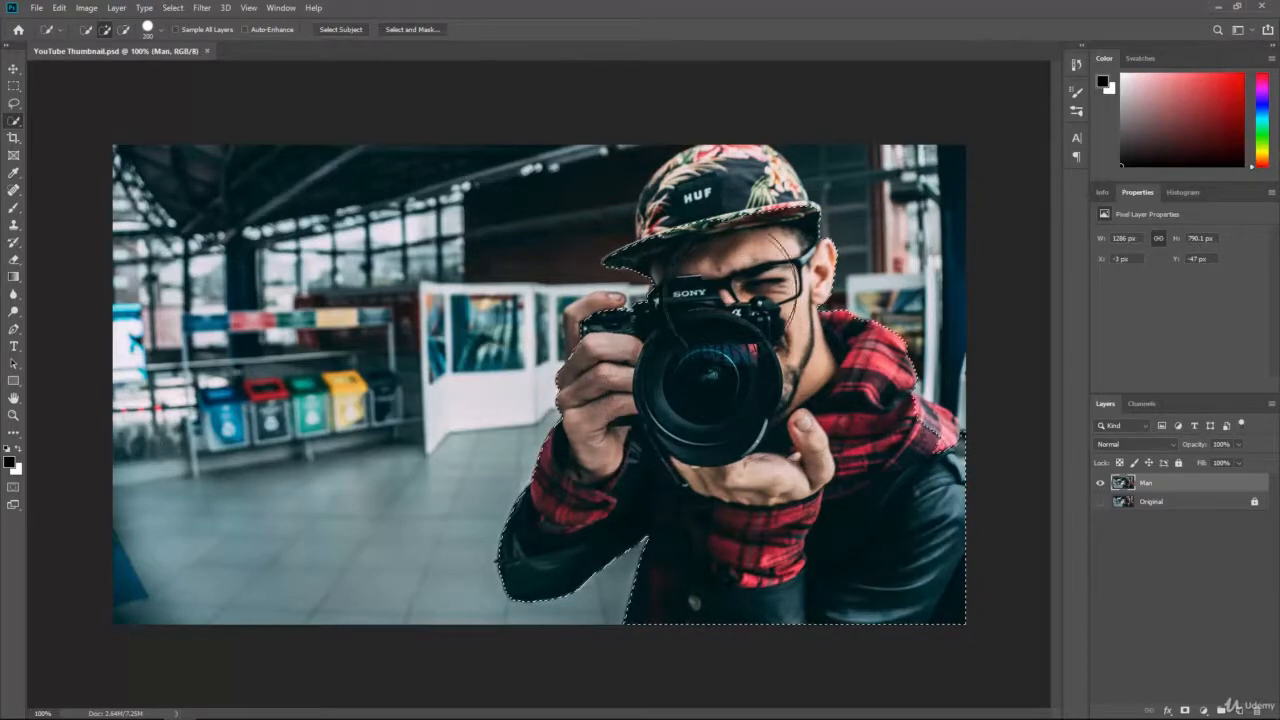
{"action": "left_click_drag", "start_coordinate": [735, 258], "coordinate": [734, 240]}
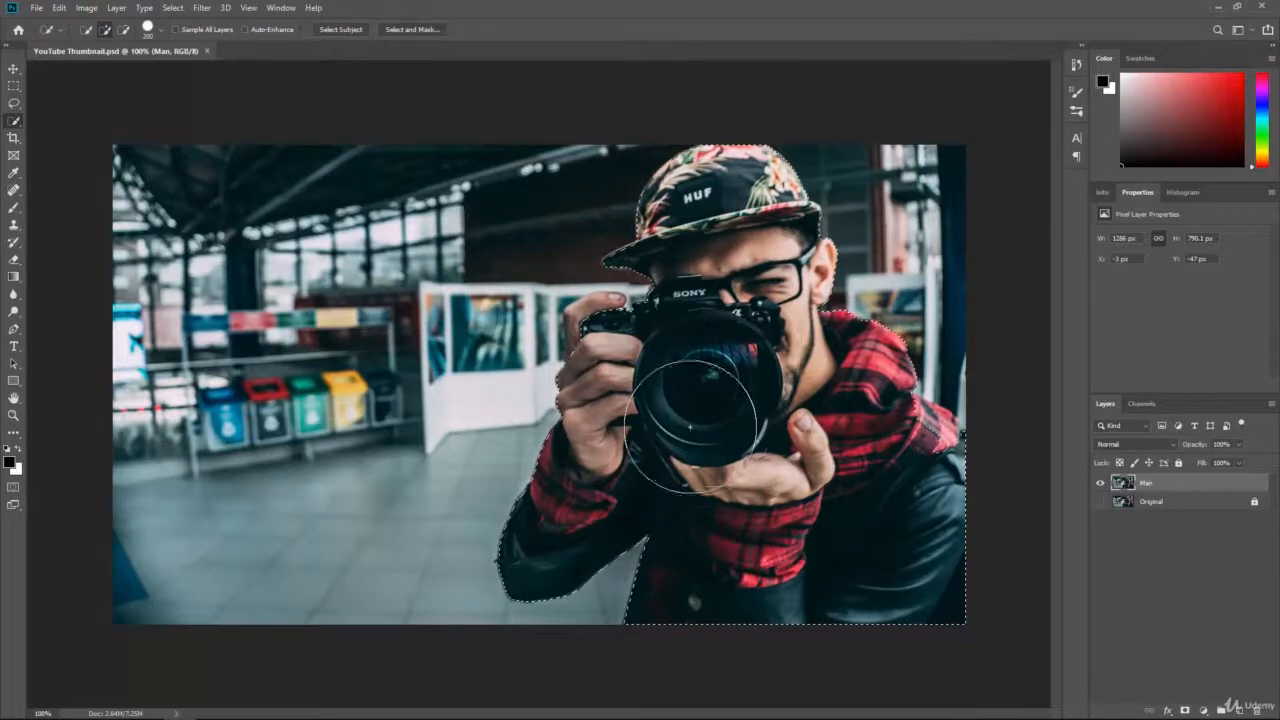
Step: Reduce the Quick Selection brush to 30 px and refine the selection along the knuckles of the hand gripping the camera
{"action": "key", "text": "bracketleft"}
{"action": "key", "text": "bracketleft"}
{"action": "key", "text": "bracketleft"}
{"action": "key", "text": "bracketleft"}
{"action": "key", "text": "bracketleft"}
{"action": "key", "text": "bracketleft"}
{"action": "key", "text": "bracketleft"}
{"action": "key", "text": "bracketleft"}
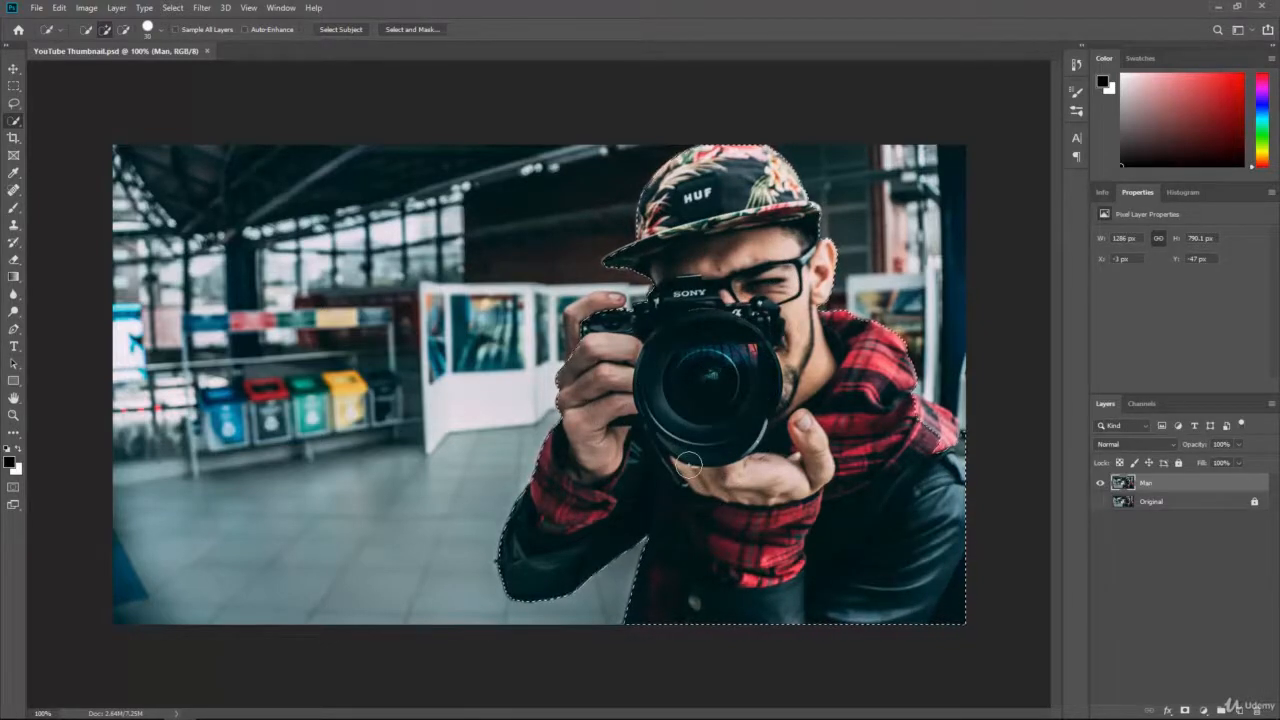
{"action": "scroll", "coordinate": [689, 464], "scroll_direction": "up", "scroll_amount": 3}
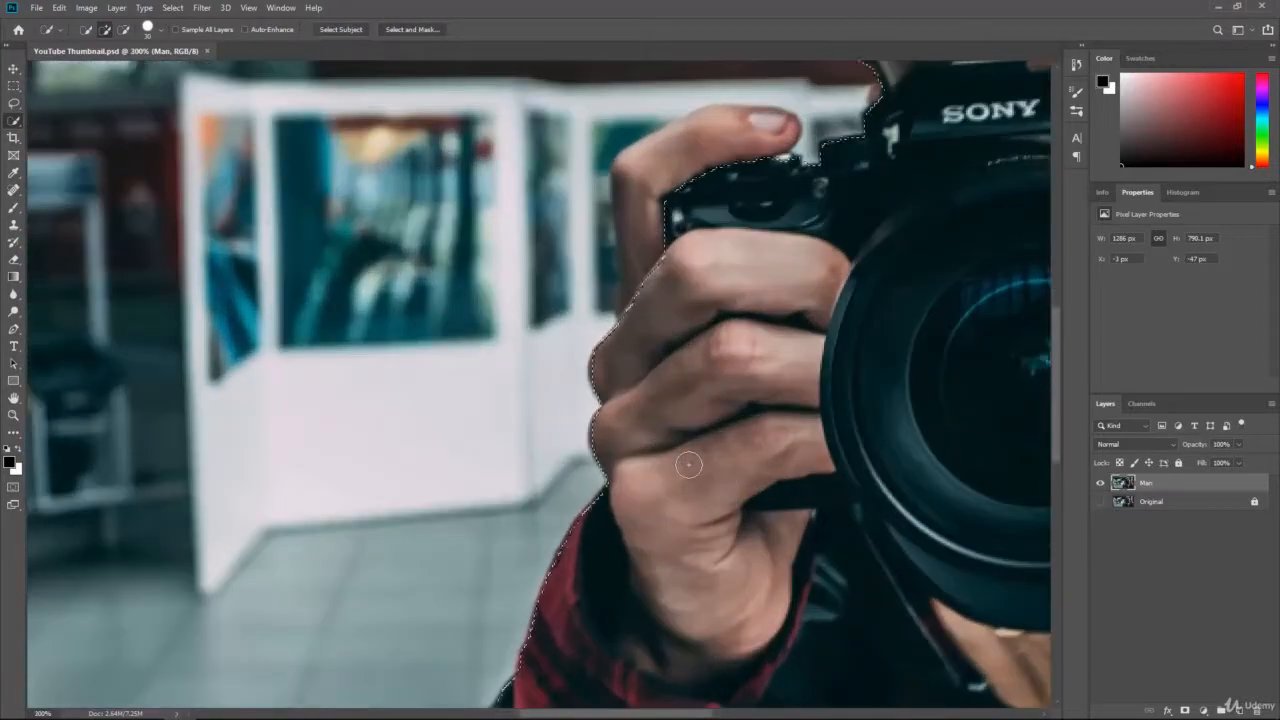
{"action": "scroll", "coordinate": [689, 464], "scroll_direction": "up", "scroll_amount": 1}
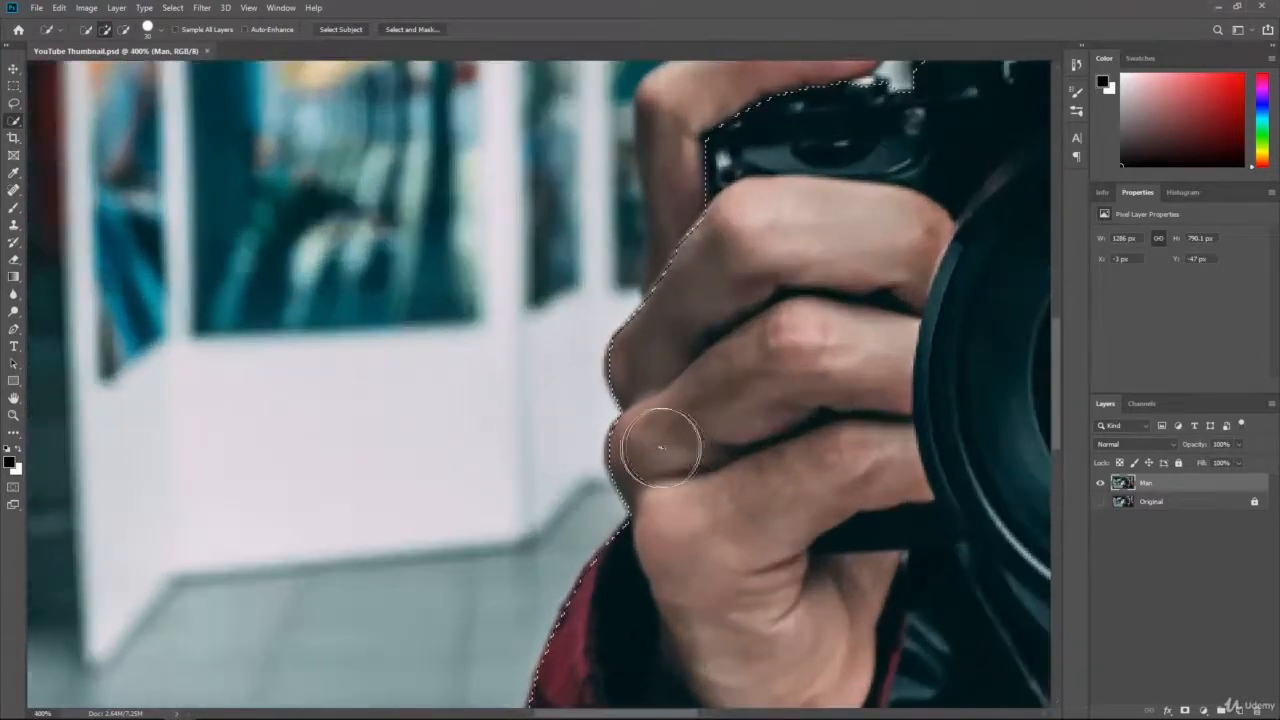
{"action": "left_click", "coordinate": [645, 449]}
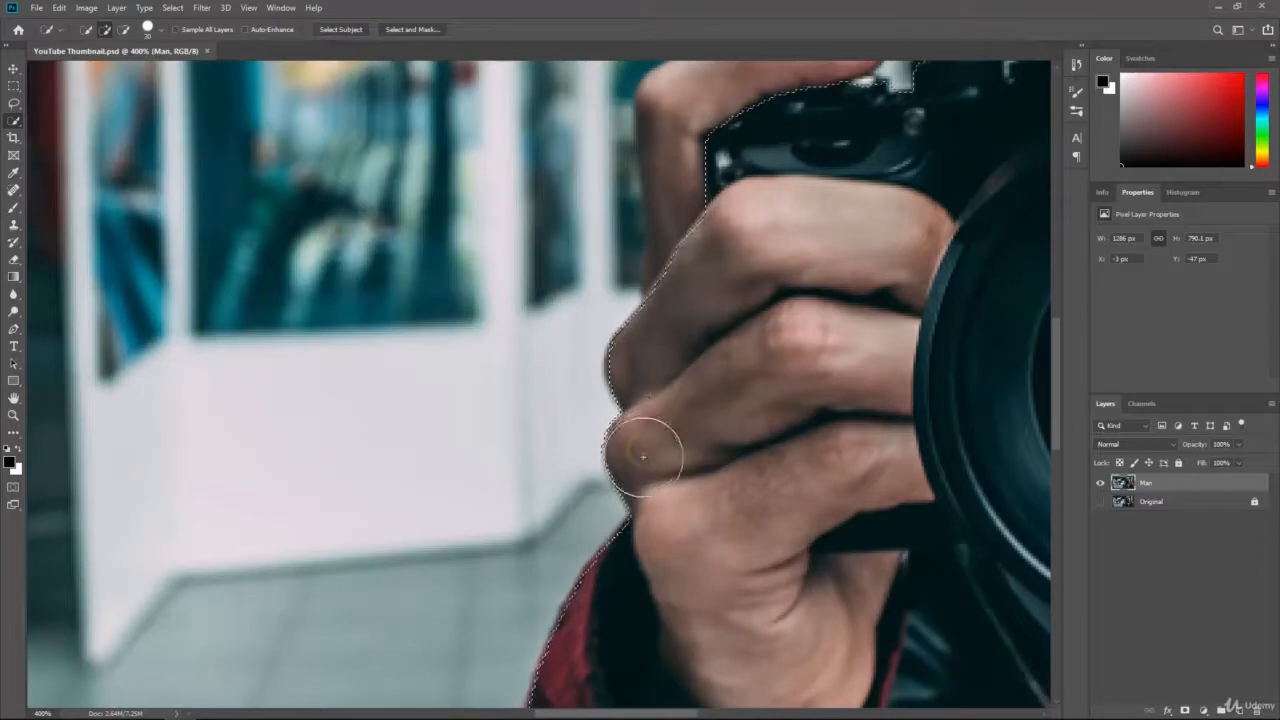
{"action": "left_click", "coordinate": [643, 366]}
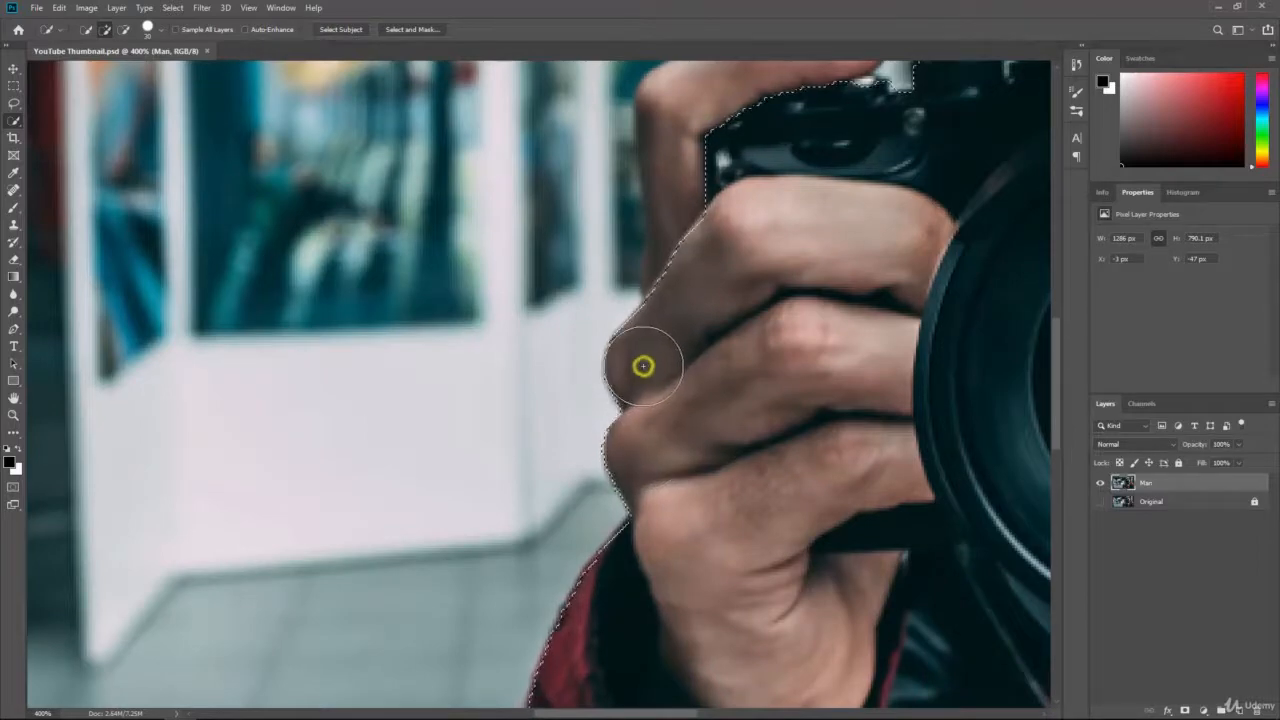
{"action": "left_click", "coordinate": [678, 319]}
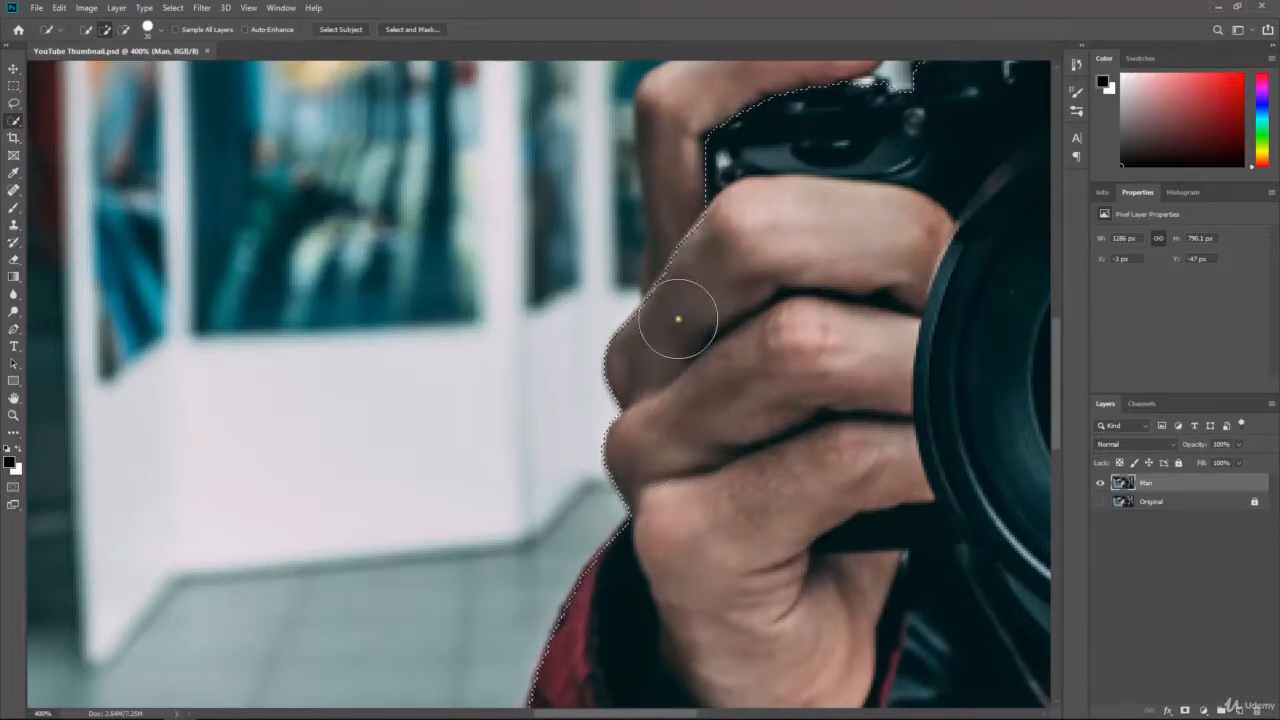
{"action": "left_click", "coordinate": [698, 289]}
{"action": "left_click", "coordinate": [724, 252]}
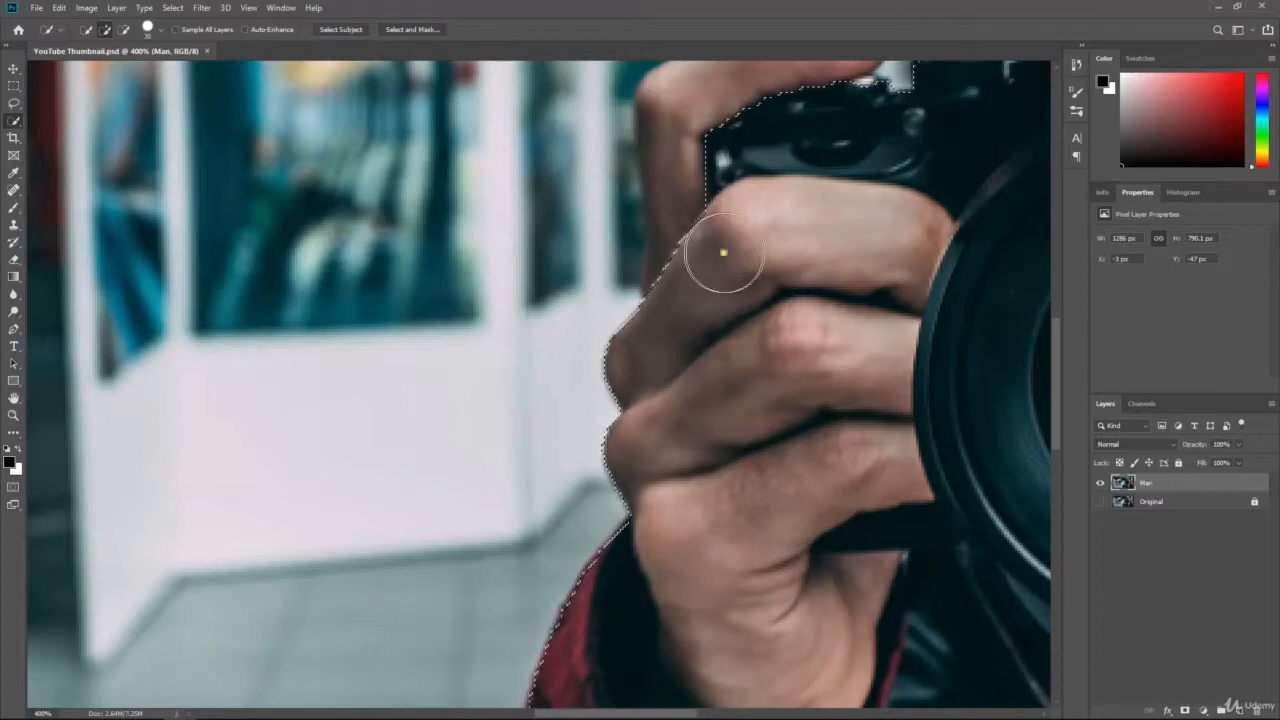
{"action": "left_click", "coordinate": [733, 235]}
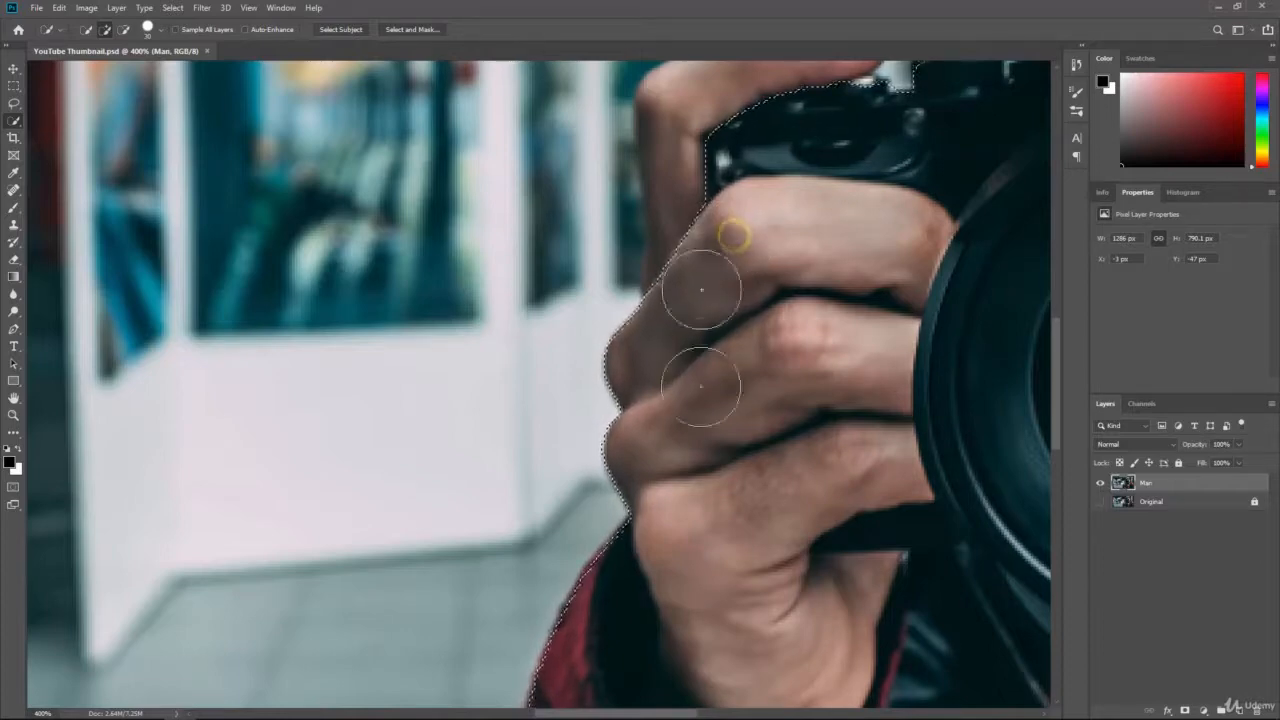
Step: Extend the selection over the index finger on top of the camera and subtract the background spill beside and above it
{"action": "left_click", "coordinate": [696, 258]}
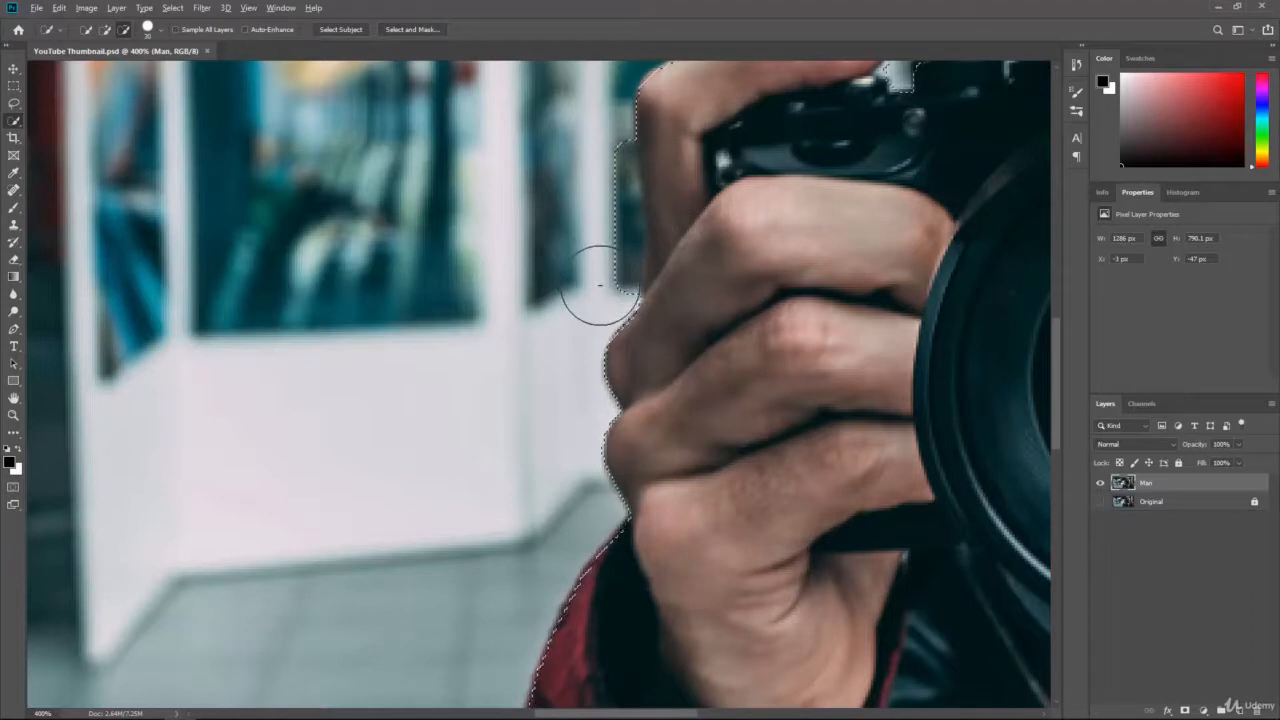
{"action": "left_click_drag", "start_coordinate": [599, 286], "coordinate": [595, 168]}
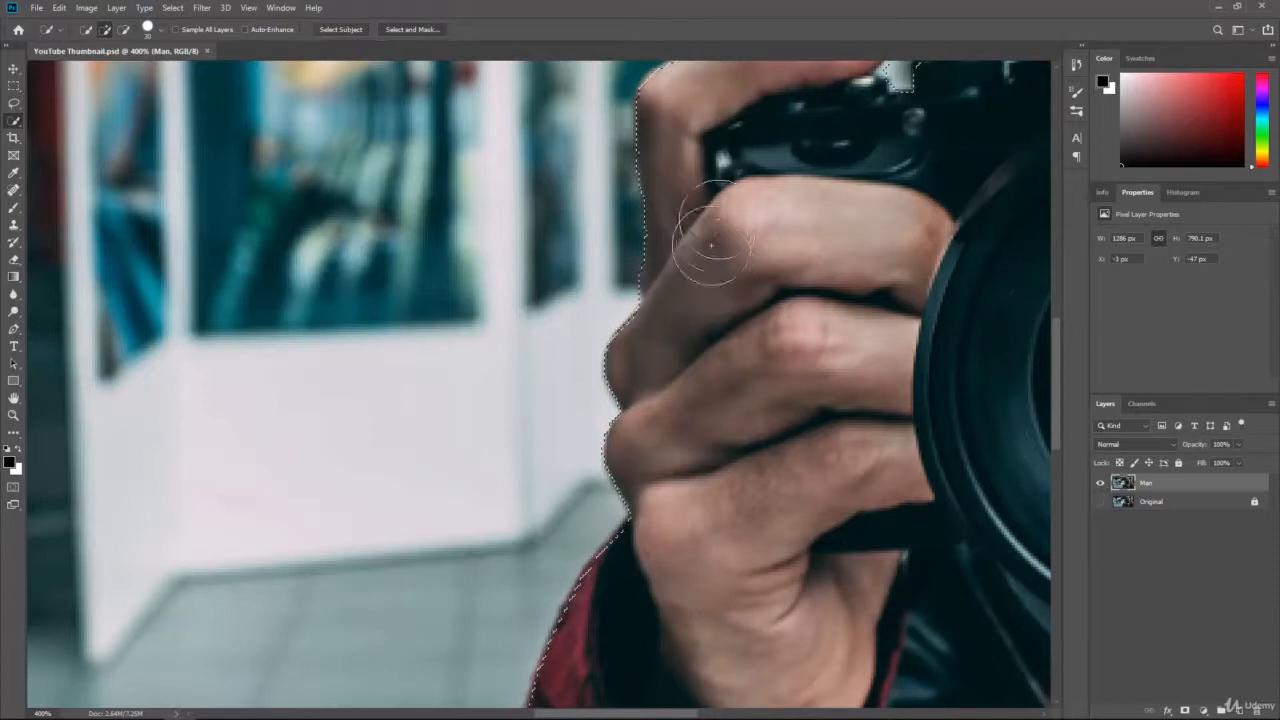
{"action": "left_click_drag", "start_coordinate": [710, 185], "coordinate": [708, 279]}
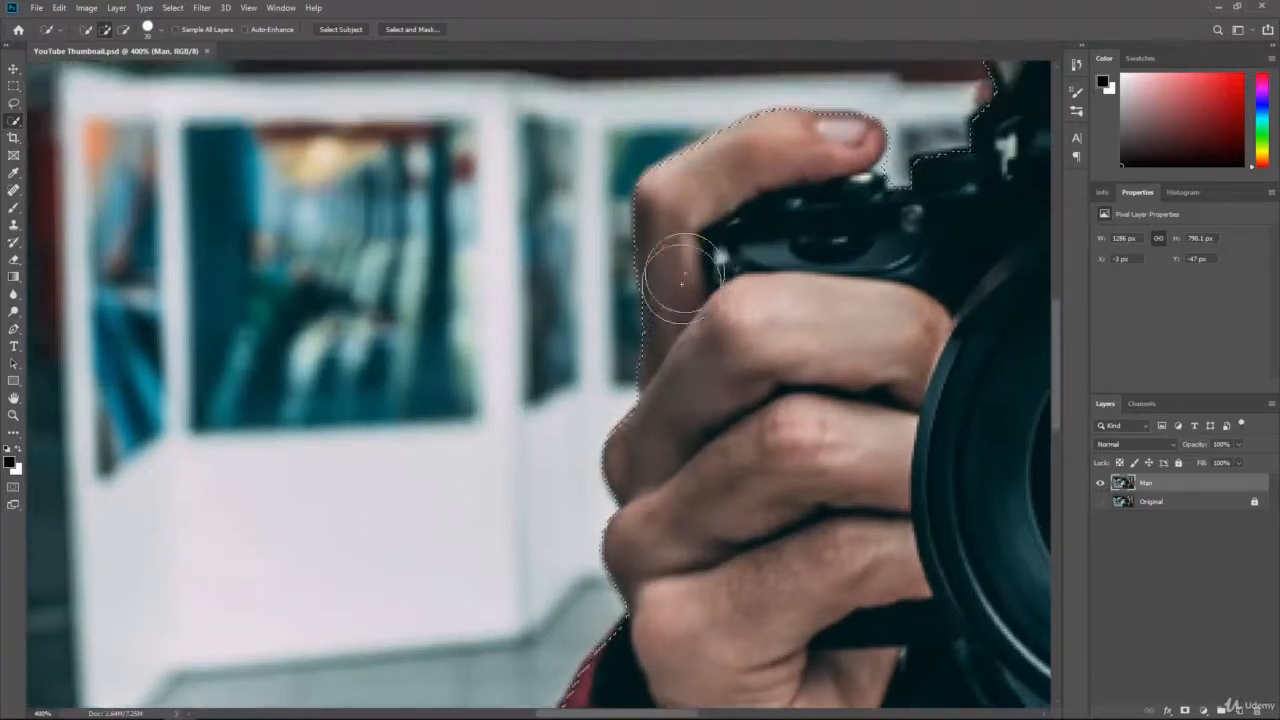
{"action": "left_click", "coordinate": [684, 331]}
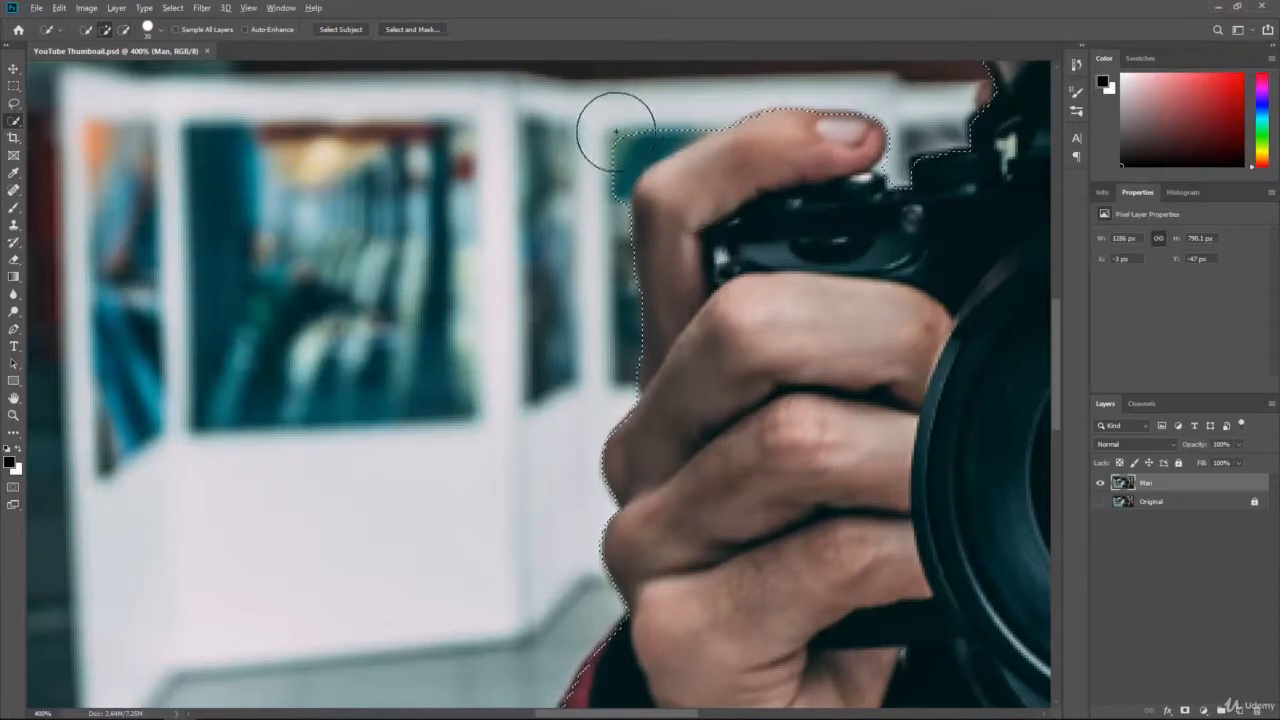
{"action": "mouse_move", "coordinate": [612, 131]}
{"action": "left_mouse_down"}
{"action": "mouse_move", "coordinate": [593, 165]}
{"action": "mouse_move", "coordinate": [627, 128]}
{"action": "left_mouse_up"}
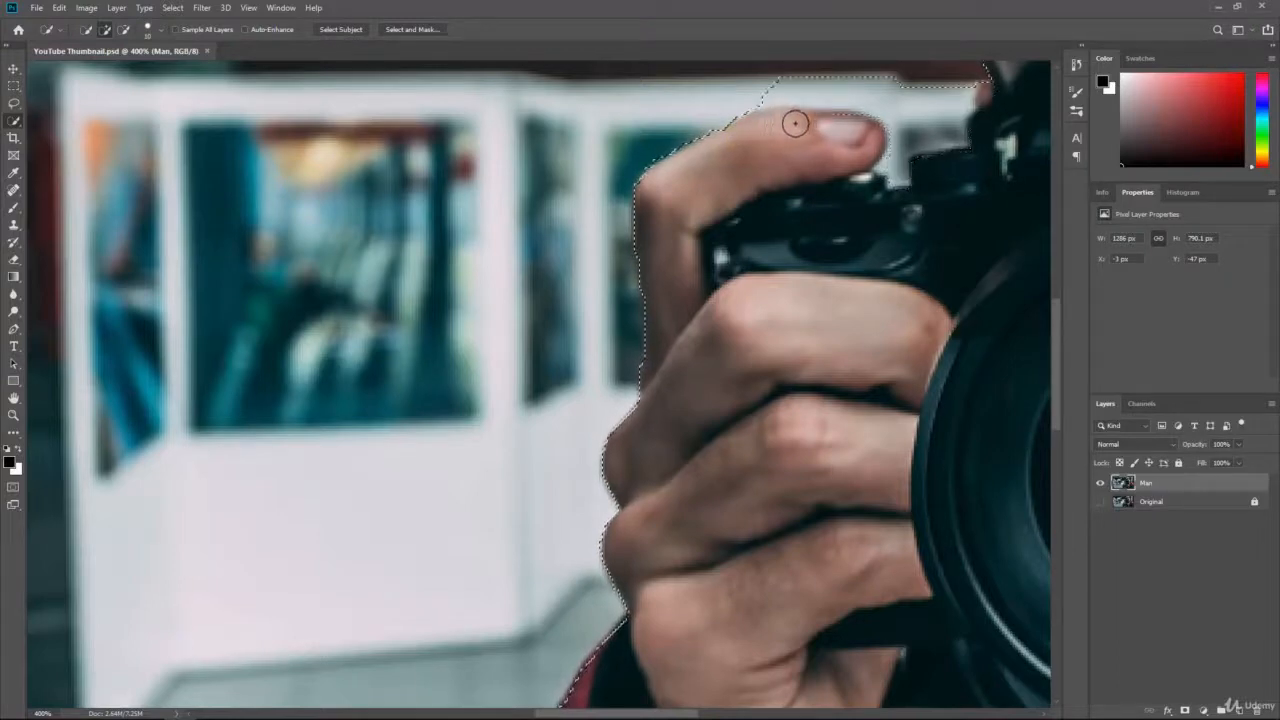
Step: Subtract the background gap between the fingertip and the camera's top dial, and refine the selection along the dial's edge
{"action": "left_click_drag", "start_coordinate": [949, 169], "coordinate": [860, 324]}
{"action": "left_click_drag", "start_coordinate": [684, 240], "coordinate": [700, 232]}
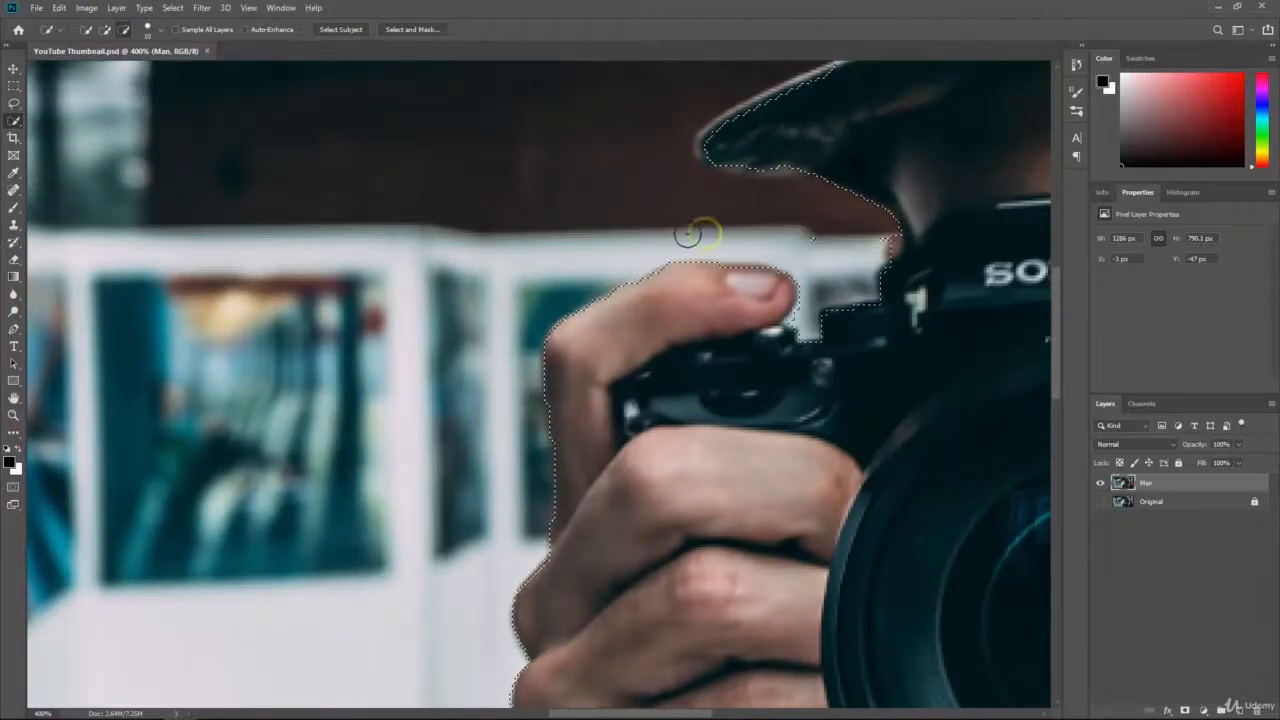
{"action": "left_click", "coordinate": [806, 319], "text": "alt"}
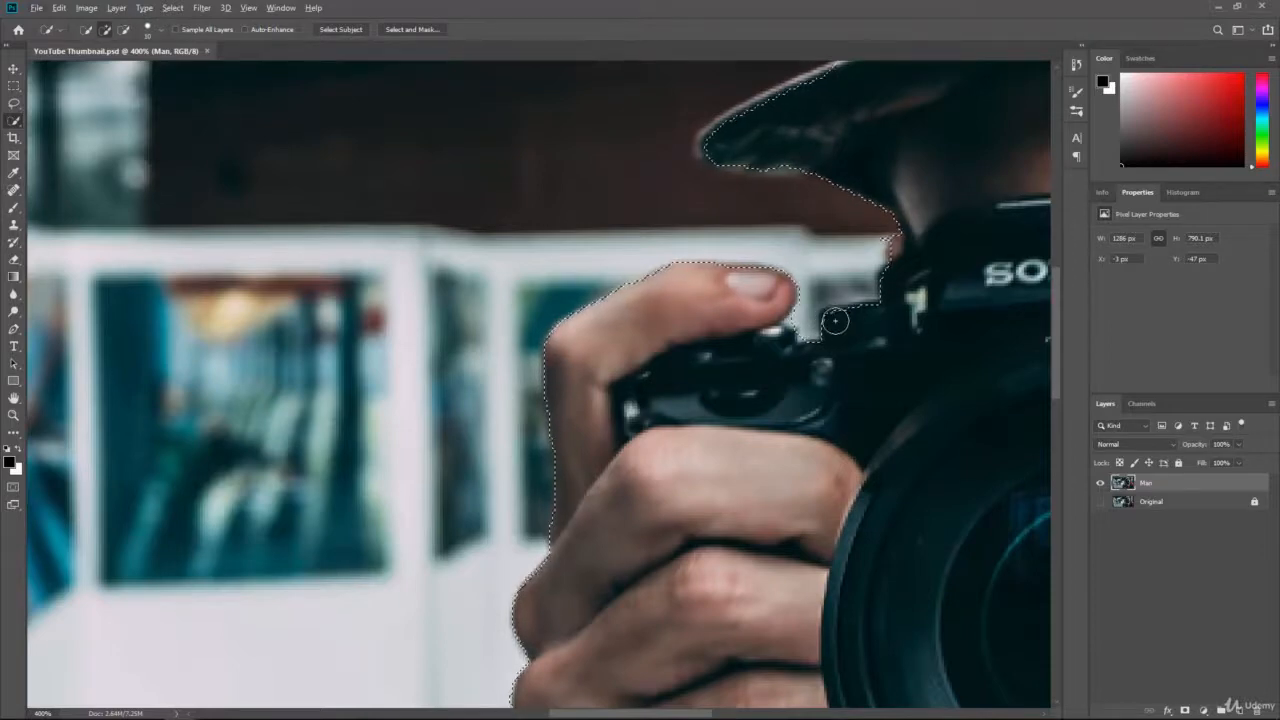
{"action": "left_click_drag", "start_coordinate": [834, 320], "coordinate": [855, 332]}
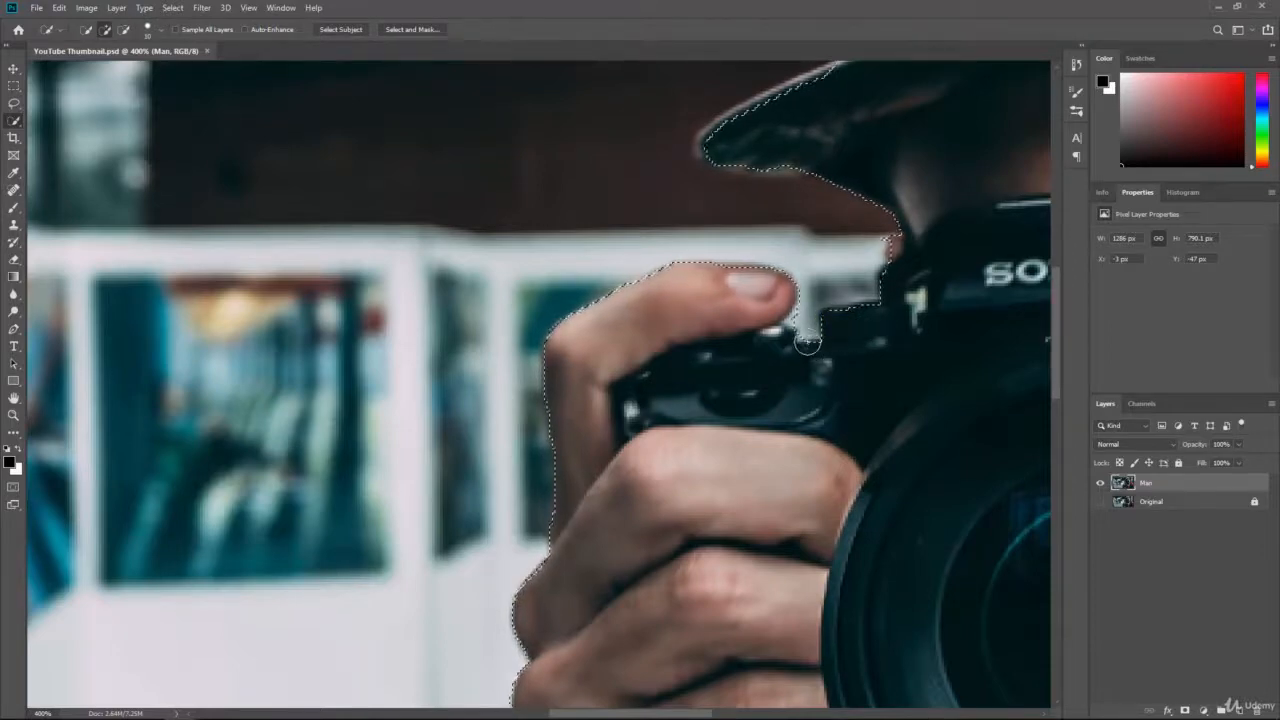
{"action": "key", "text": "ctrl+d"}
{"action": "key", "text": "ctrl+plus"}
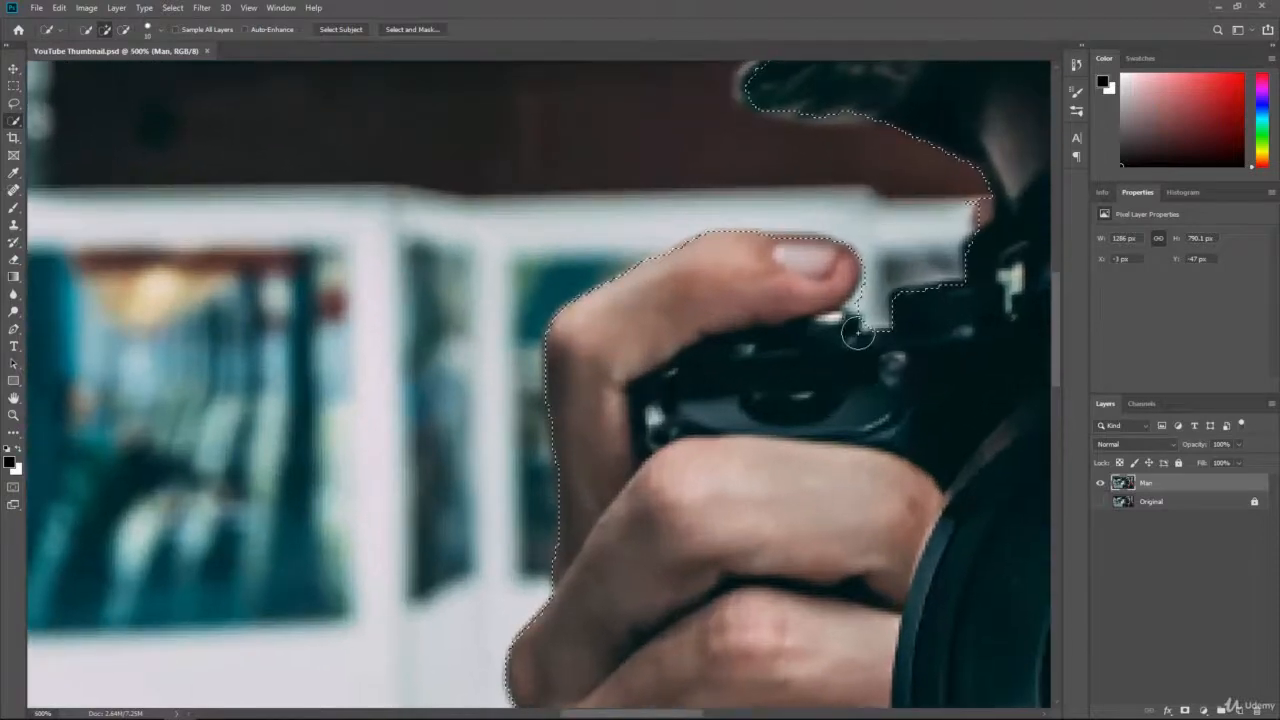
Step: Reduce the Quick Selection brush to 5 px and refine the selection around the shutter button and the face edge beside the camera
{"action": "left_click_drag", "start_coordinate": [929, 329], "coordinate": [806, 331]}
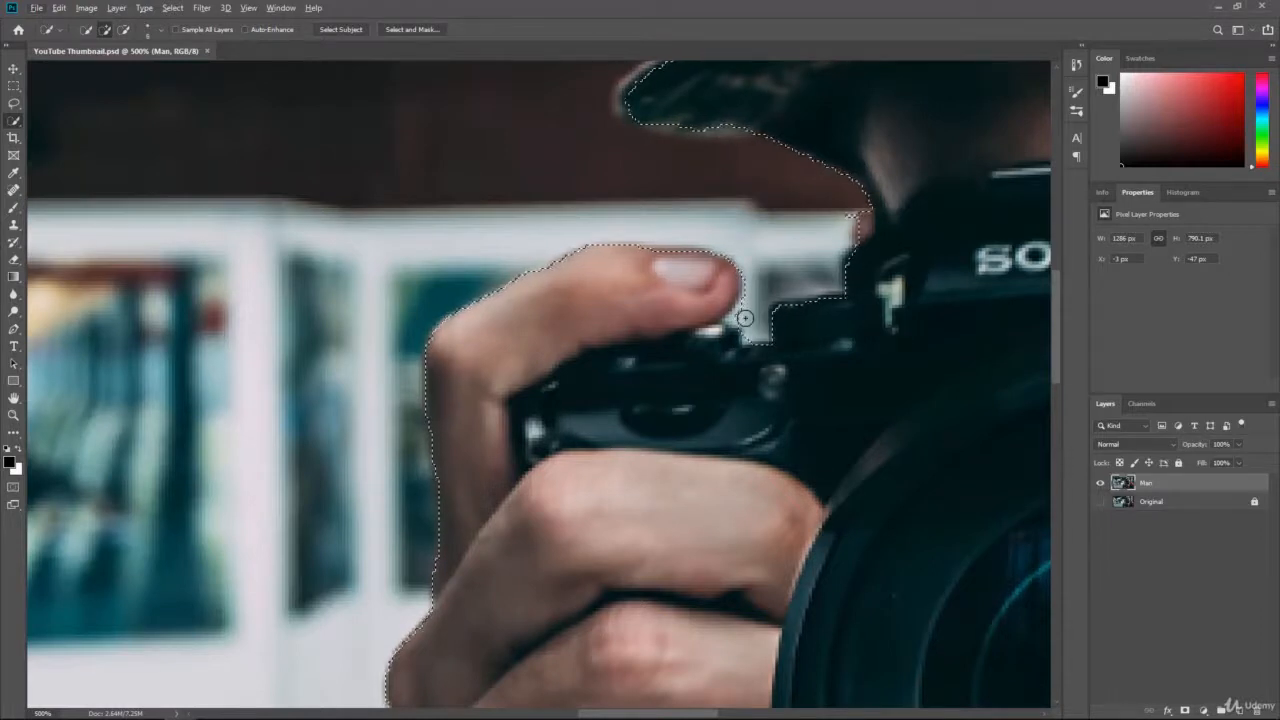
{"action": "key", "text": "alt"}
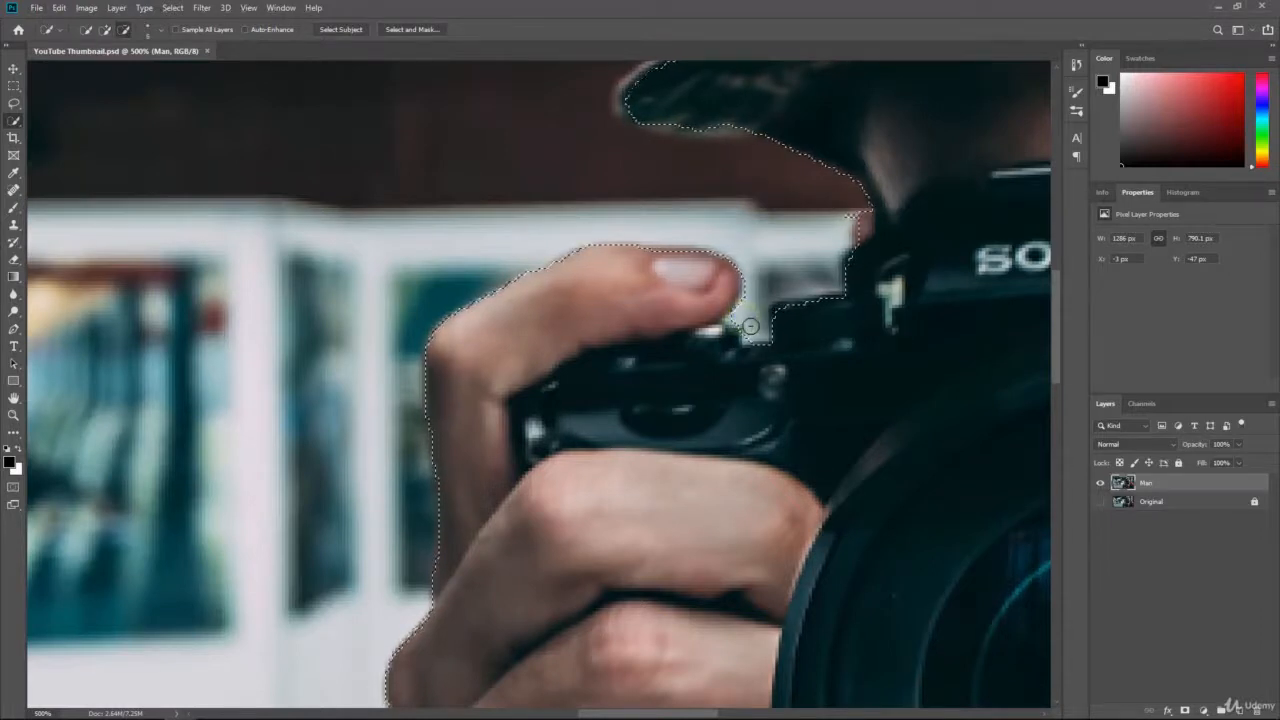
{"action": "left_click_drag", "start_coordinate": [750, 334], "coordinate": [735, 335]}
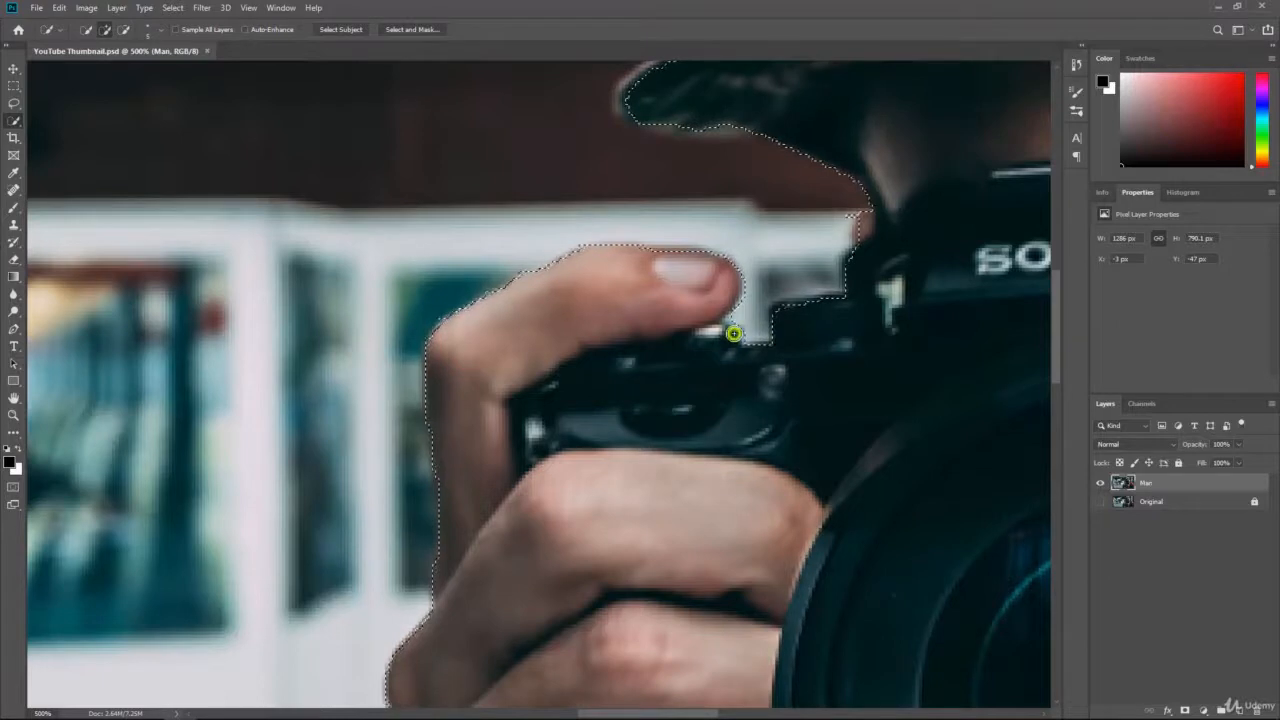
{"action": "key", "text": "alt"}
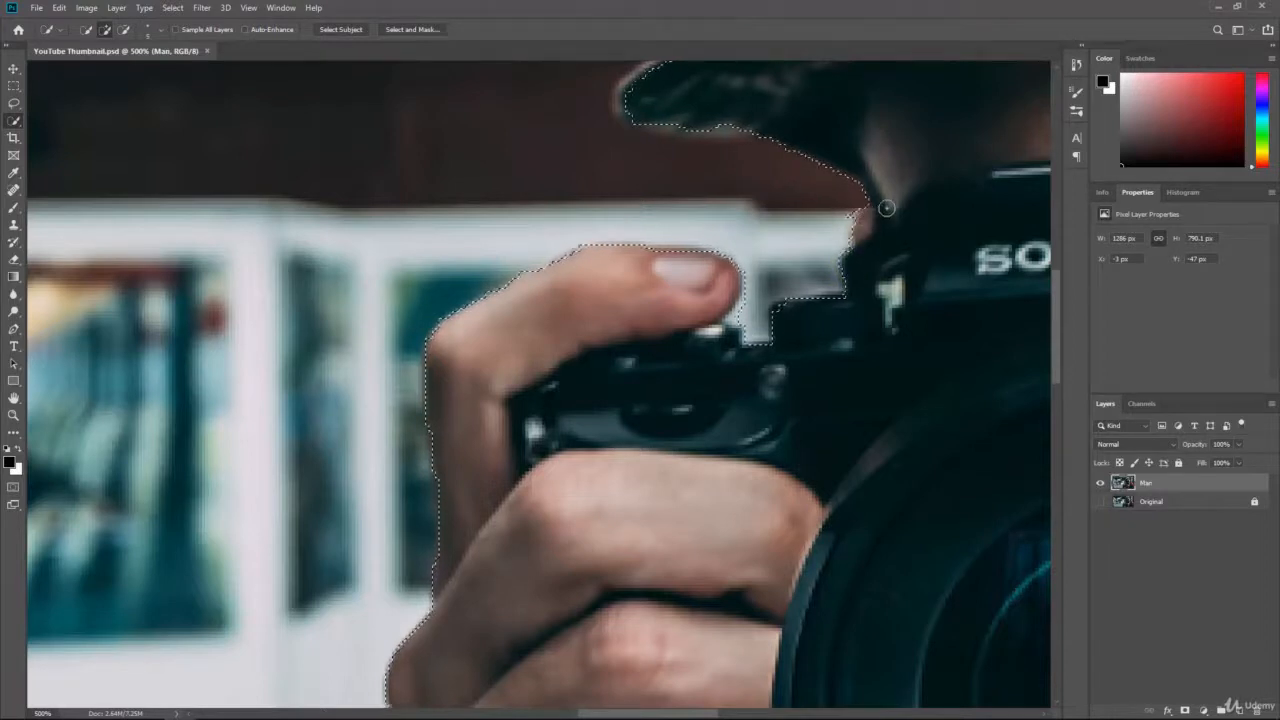
{"action": "left_click", "coordinate": [838, 215], "text": "alt"}
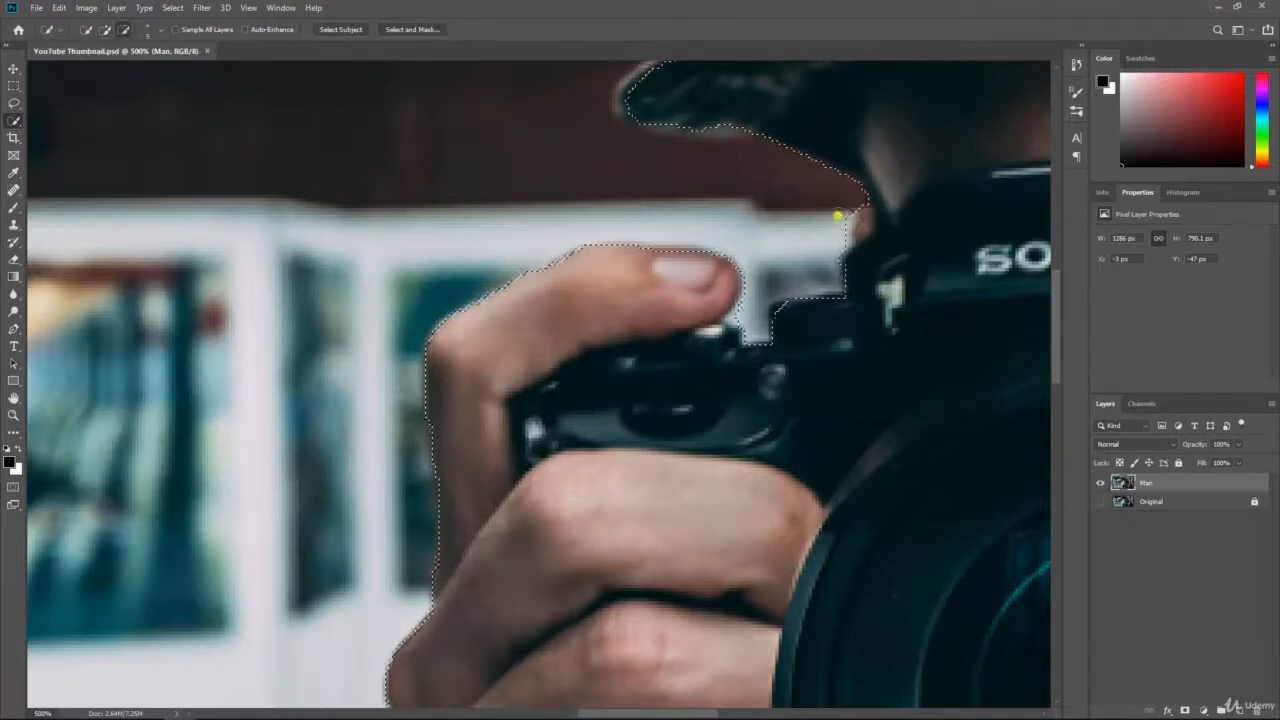
{"action": "left_click_drag", "start_coordinate": [851, 263], "coordinate": [851, 272]}
Step: Extend the selection to the upper edge of the cap's brim and subtract the background spill beneath the brim
{"action": "left_click_drag", "start_coordinate": [717, 200], "coordinate": [771, 332]}
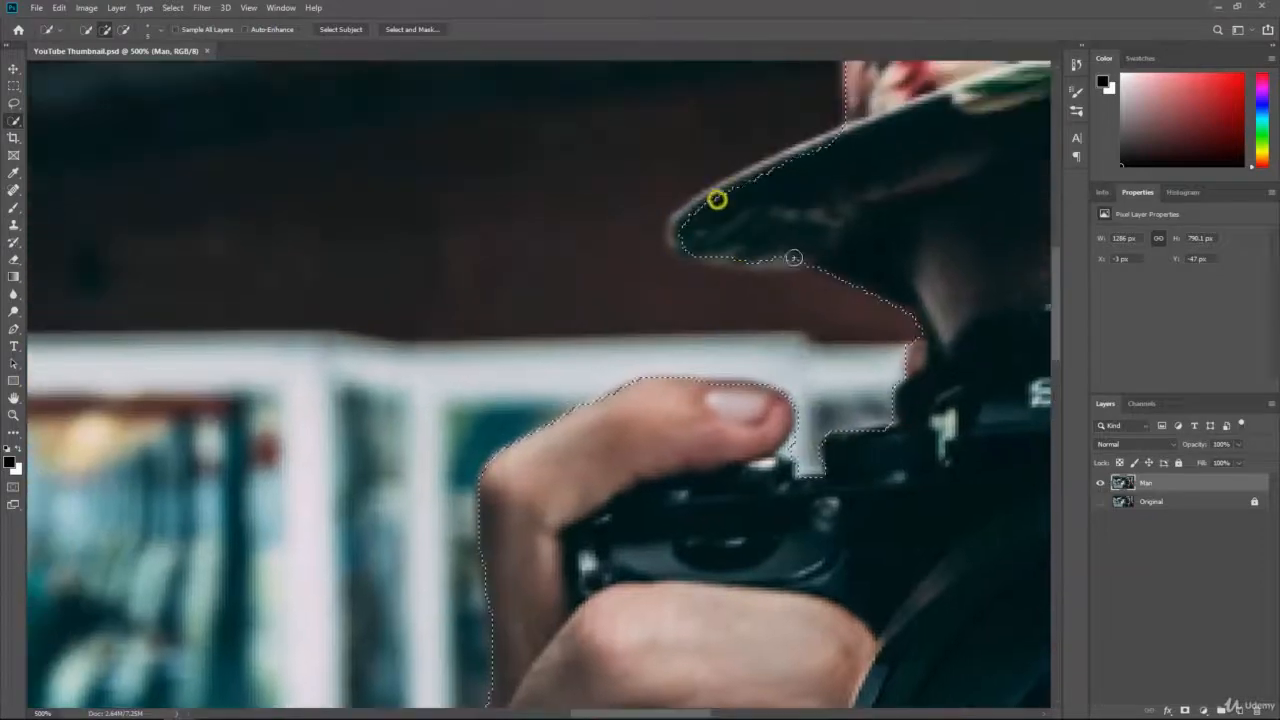
{"action": "mouse_move", "coordinate": [794, 257]}
{"action": "left_mouse_down"}
{"action": "mouse_move", "coordinate": [698, 250]}
{"action": "mouse_move", "coordinate": [683, 228]}
{"action": "mouse_move", "coordinate": [809, 152]}
{"action": "left_mouse_up"}
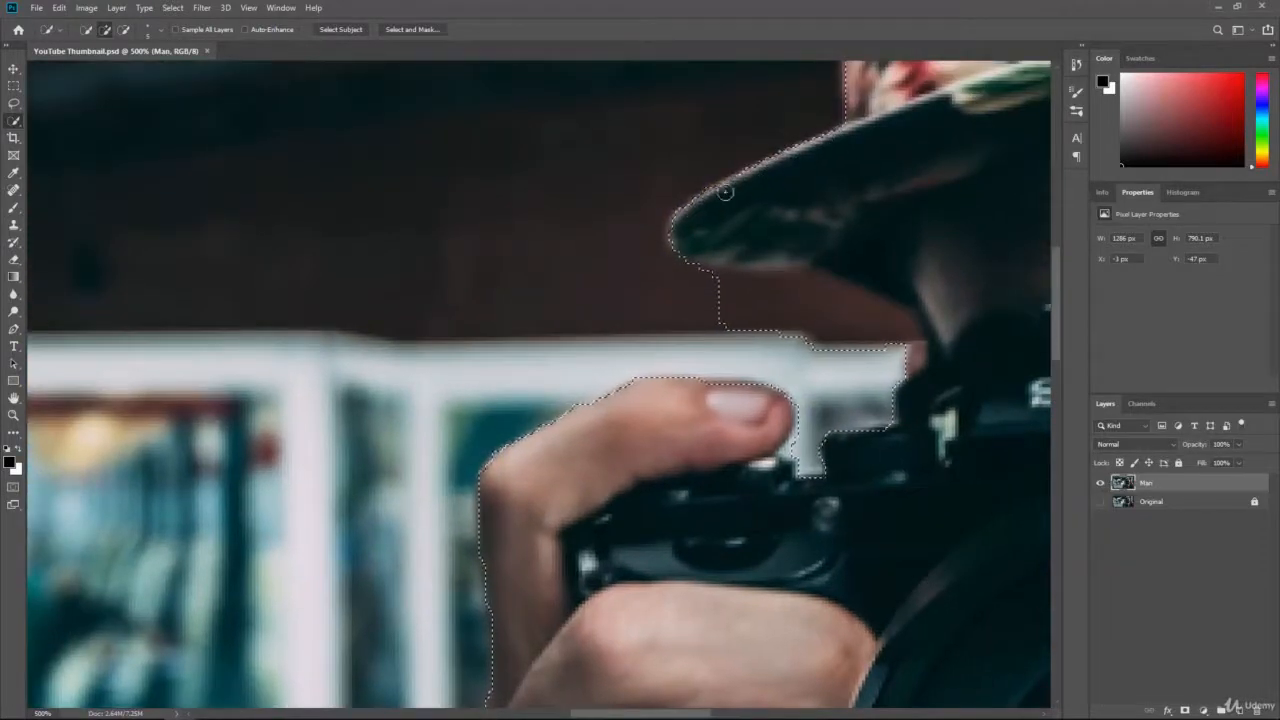
{"action": "mouse_move", "coordinate": [717, 317]}
{"action": "left_mouse_down"}
{"action": "mouse_move", "coordinate": [749, 317]}
{"action": "mouse_move", "coordinate": [763, 286]}
{"action": "left_mouse_up"}
{"action": "mouse_move", "coordinate": [903, 199]}
{"action": "left_mouse_down"}
{"action": "mouse_move", "coordinate": [841, 418]}
{"action": "mouse_move", "coordinate": [749, 608]}
{"action": "left_mouse_up"}
Step: Refine the selection along both sides of the cap's crown, including its floral pattern up to the image's upper edge
{"action": "left_click", "coordinate": [837, 286]}
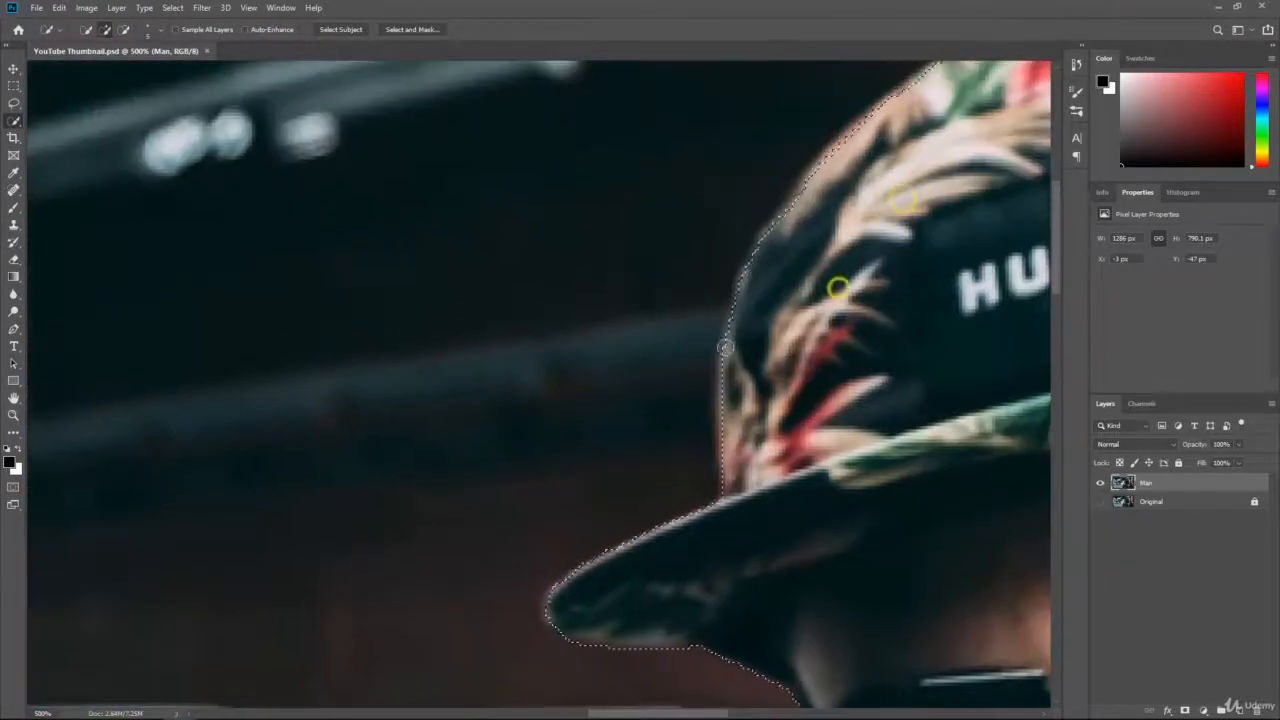
{"action": "left_click", "coordinate": [726, 348]}
{"action": "mouse_move", "coordinate": [730, 342]}
{"action": "left_mouse_down"}
{"action": "mouse_move", "coordinate": [768, 246]}
{"action": "mouse_move", "coordinate": [866, 177]}
{"action": "mouse_move", "coordinate": [799, 349]}
{"action": "left_mouse_up"}
{"action": "left_click_drag", "start_coordinate": [826, 268], "coordinate": [762, 316]}
{"action": "mouse_move", "coordinate": [971, 177]}
{"action": "left_mouse_down"}
{"action": "mouse_move", "coordinate": [863, 278]}
{"action": "mouse_move", "coordinate": [775, 321]}
{"action": "left_mouse_up"}
{"action": "left_click_drag", "start_coordinate": [880, 360], "coordinate": [419, 354]}
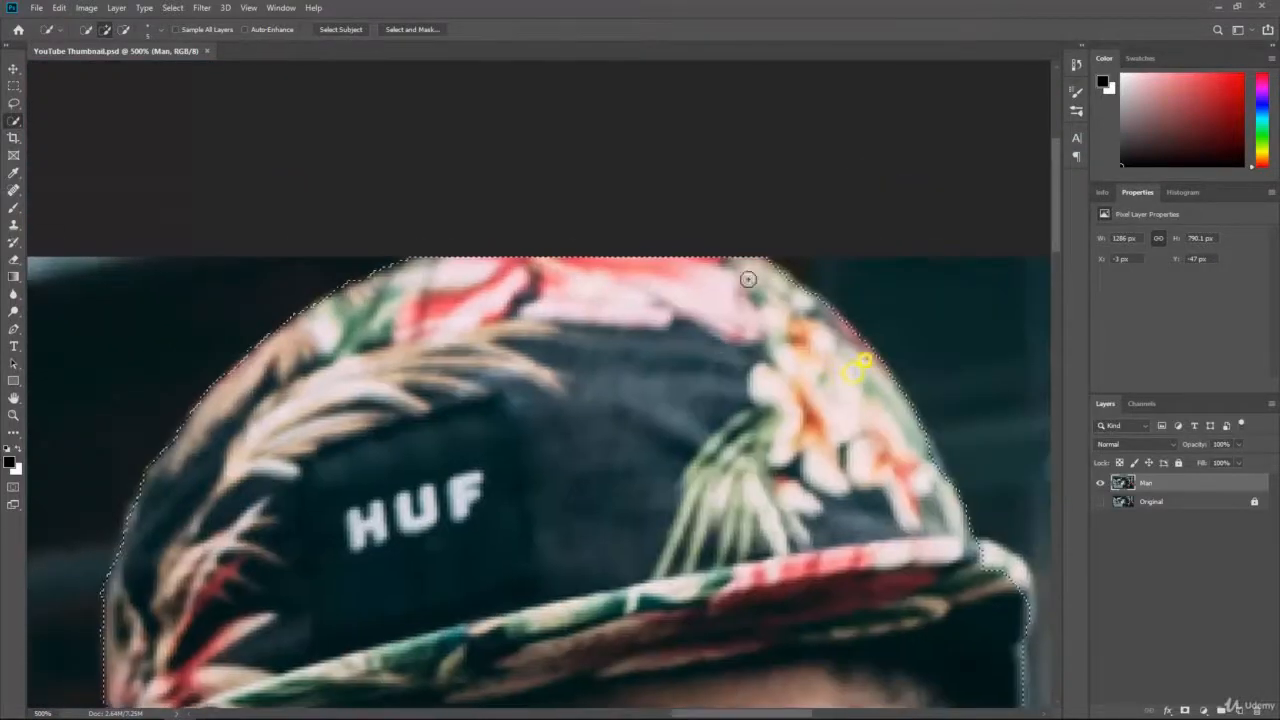
{"action": "left_click_drag", "start_coordinate": [768, 274], "coordinate": [866, 350]}
{"action": "mouse_move", "coordinate": [879, 363]}
{"action": "left_mouse_down"}
{"action": "mouse_move", "coordinate": [944, 487]}
{"action": "mouse_move", "coordinate": [966, 475]}
{"action": "mouse_move", "coordinate": [969, 532]}
{"action": "left_mouse_up"}
Step: Refine the selection around the brim's end beside the temple and the upper edge of the ear
{"action": "left_click_drag", "start_coordinate": [971, 554], "coordinate": [764, 445]}
{"action": "left_click_drag", "start_coordinate": [780, 440], "coordinate": [790, 456]}
{"action": "left_click_drag", "start_coordinate": [843, 598], "coordinate": [820, 493]}
{"action": "left_click_drag", "start_coordinate": [791, 440], "coordinate": [793, 498]}
{"action": "mouse_move", "coordinate": [818, 466]}
{"action": "left_mouse_down"}
{"action": "mouse_move", "coordinate": [849, 477]}
{"action": "mouse_move", "coordinate": [829, 511]}
{"action": "left_mouse_up"}
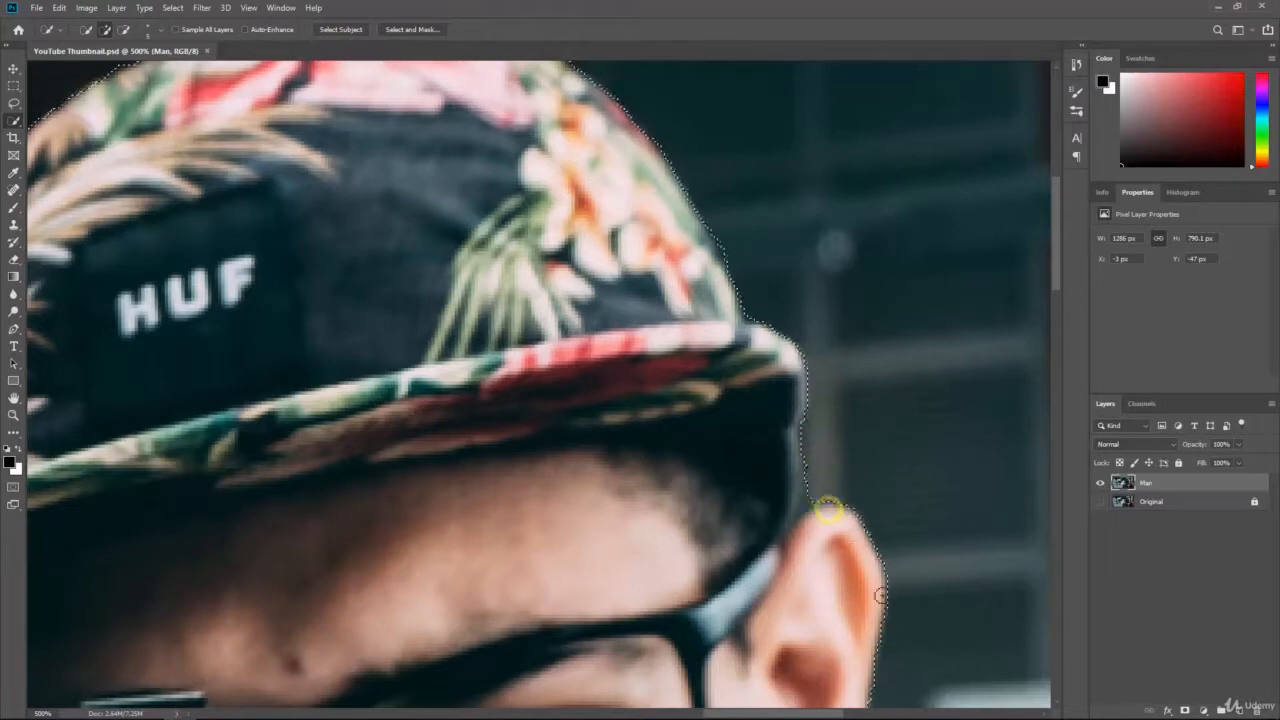
{"action": "mouse_move", "coordinate": [911, 626]}
{"action": "left_mouse_down"}
{"action": "mouse_move", "coordinate": [893, 523]}
{"action": "mouse_move", "coordinate": [813, 447]}
{"action": "left_mouse_up"}
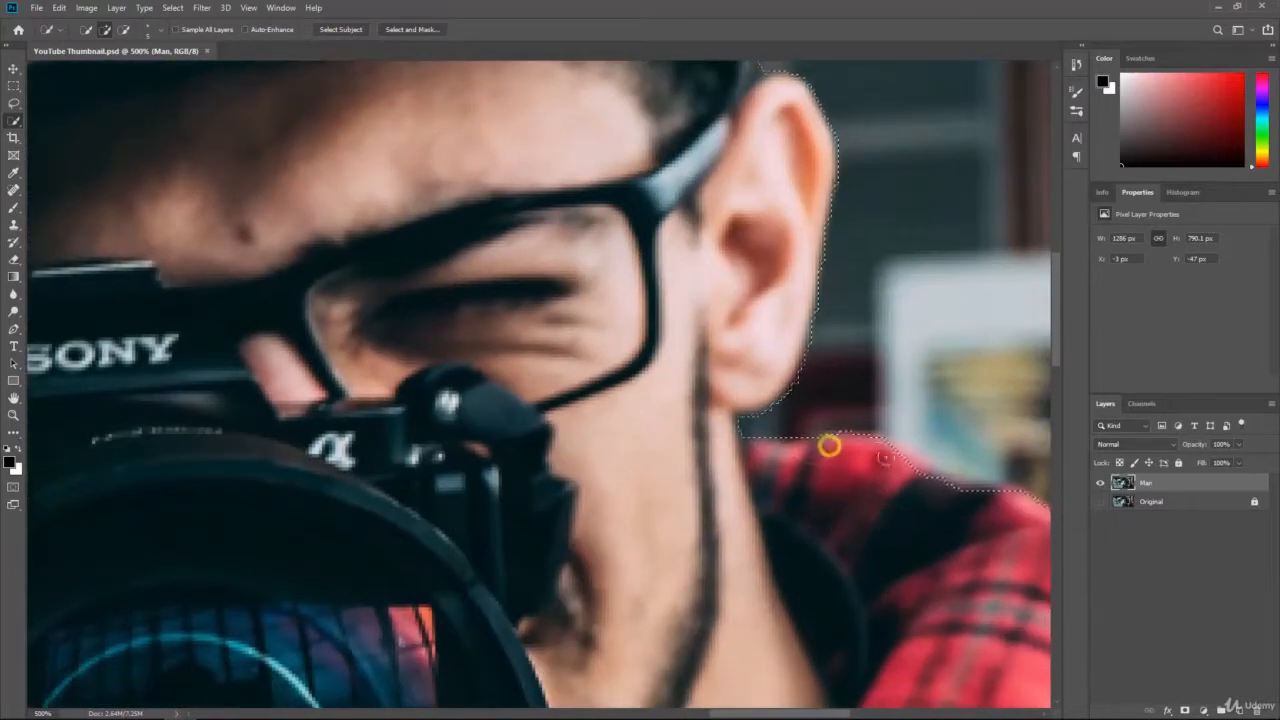
Step: Refine the selection along the plaid shoulder and subtract the background spill in the notch between the hood and sleeve
{"action": "left_click_drag", "start_coordinate": [955, 553], "coordinate": [449, 366]}
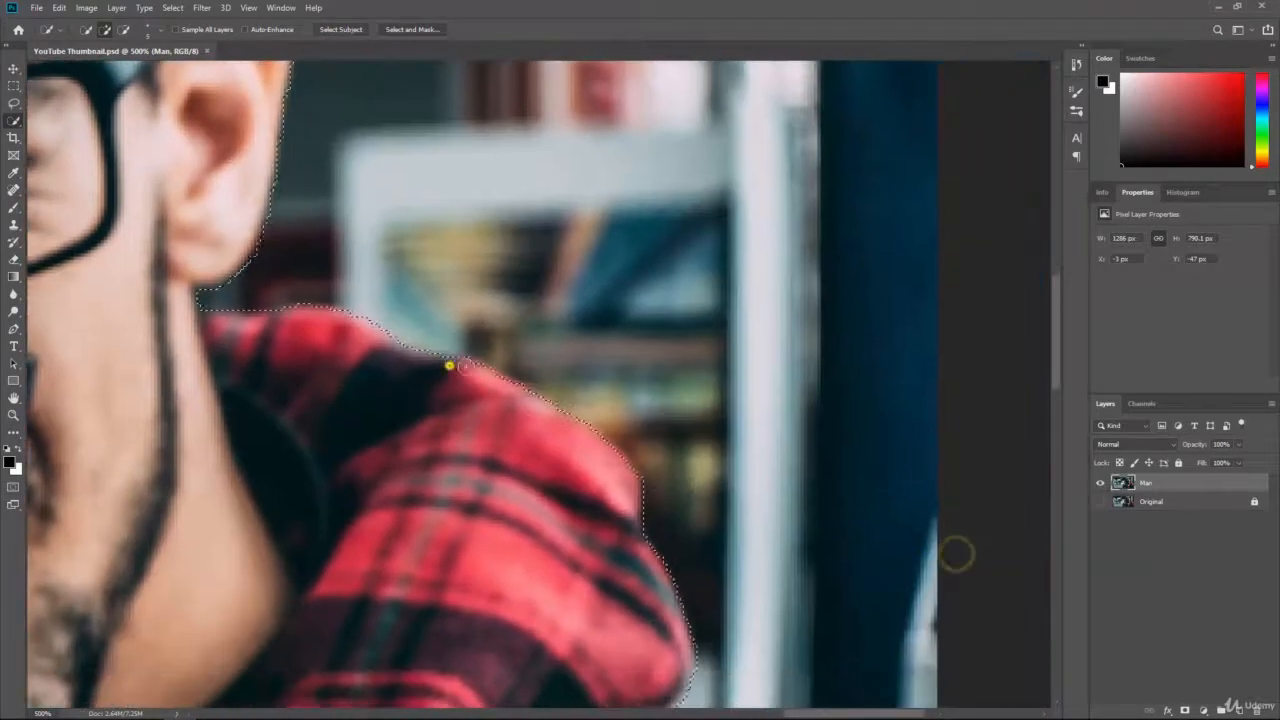
{"action": "left_click_drag", "start_coordinate": [644, 573], "coordinate": [602, 299]}
{"action": "mouse_move", "coordinate": [614, 454]}
{"action": "left_mouse_down"}
{"action": "mouse_move", "coordinate": [650, 520]}
{"action": "mouse_move", "coordinate": [700, 570]}
{"action": "left_mouse_up"}
{"action": "left_click", "coordinate": [681, 409], "text": "alt"}
{"action": "mouse_move", "coordinate": [671, 440]}
{"action": "left_mouse_down"}
{"action": "mouse_move", "coordinate": [704, 497]}
{"action": "mouse_move", "coordinate": [768, 522]}
{"action": "left_mouse_up"}
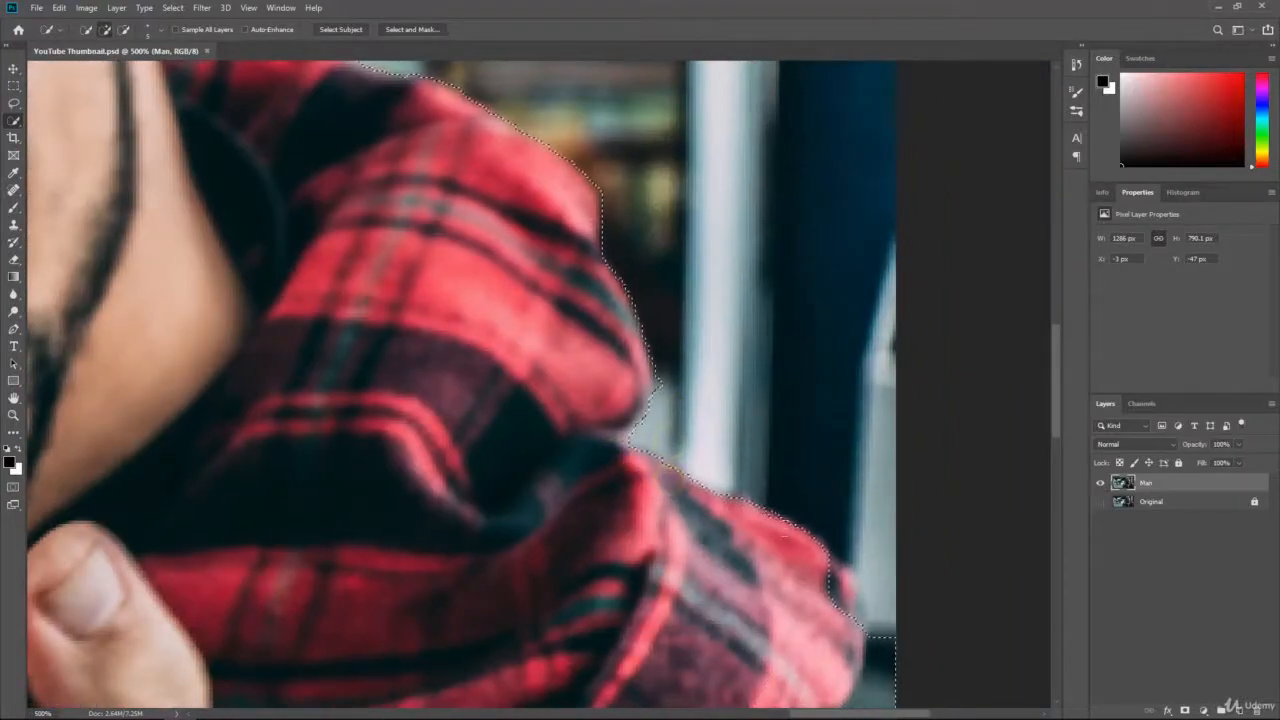
Step: Include the missing edge of the plaid fabric and subtract the background between it and the leather sleeve
{"action": "left_click", "coordinate": [836, 586]}
{"action": "left_click_drag", "start_coordinate": [825, 617], "coordinate": [727, 400]}
{"action": "left_click_drag", "start_coordinate": [788, 541], "coordinate": [784, 412]}
{"action": "mouse_move", "coordinate": [711, 506]}
{"action": "left_mouse_down"}
{"action": "mouse_move", "coordinate": [791, 592]}
{"action": "mouse_move", "coordinate": [808, 588]}
{"action": "left_mouse_up"}
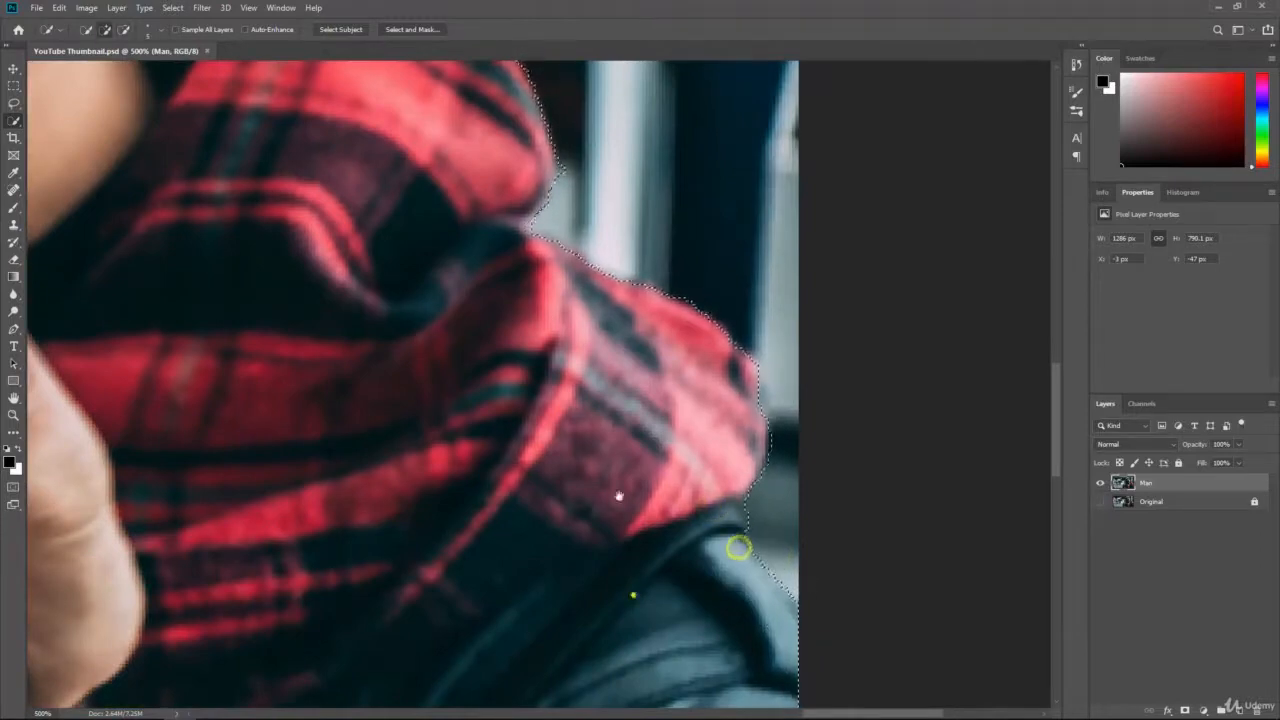
{"action": "left_click_drag", "start_coordinate": [738, 547], "coordinate": [990, 367]}
Step: Refine the selection along the black jacket's elbow below the raised forearm, including the small protruding flap
{"action": "scroll", "coordinate": [451, 422], "scroll_direction": "down", "scroll_amount": 4}
{"action": "key", "text": "ctrl+plus"}
{"action": "key", "text": "ctrl+plus"}
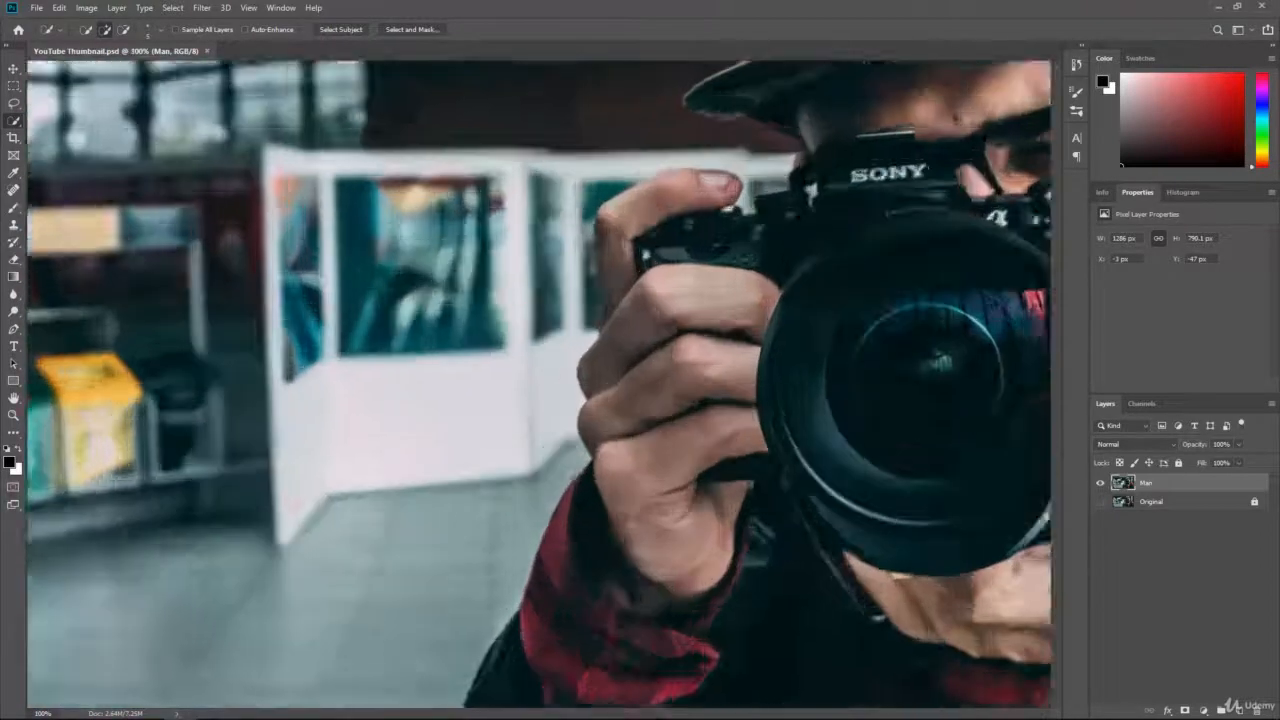
{"action": "left_click_drag", "start_coordinate": [729, 626], "coordinate": [663, 260]}
{"action": "left_click_drag", "start_coordinate": [746, 557], "coordinate": [643, 300]}
{"action": "key", "text": "ctrl+plus"}
{"action": "key", "text": "ctrl+plus"}
{"action": "left_click_drag", "start_coordinate": [673, 544], "coordinate": [696, 437]}
{"action": "mouse_move", "coordinate": [348, 494]}
{"action": "left_mouse_down"}
{"action": "mouse_move", "coordinate": [663, 417]}
{"action": "mouse_move", "coordinate": [711, 386]}
{"action": "mouse_move", "coordinate": [783, 120]}
{"action": "left_mouse_up"}
{"action": "left_click_drag", "start_coordinate": [203, 374], "coordinate": [425, 420]}
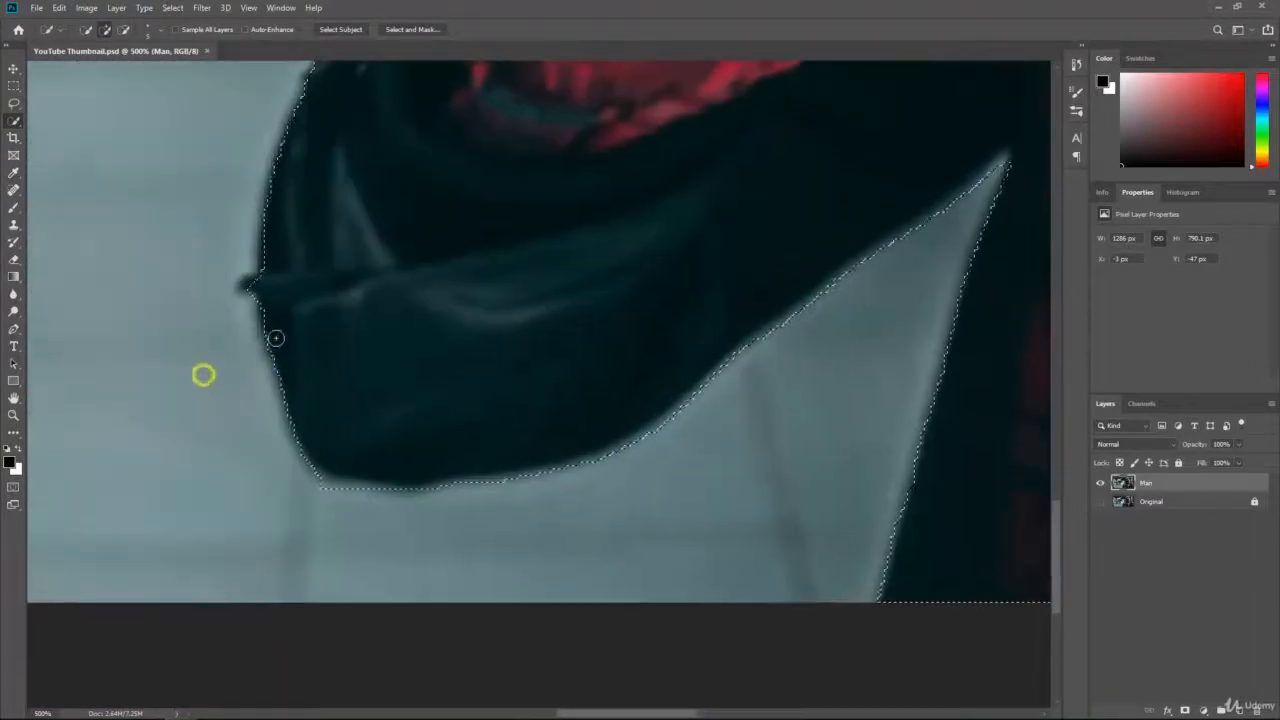
{"action": "left_click_drag", "start_coordinate": [272, 337], "coordinate": [300, 426]}
{"action": "mouse_move", "coordinate": [256, 285]}
{"action": "left_mouse_down"}
{"action": "mouse_move", "coordinate": [284, 174]}
{"action": "mouse_move", "coordinate": [334, 386]}
{"action": "mouse_move", "coordinate": [328, 432]}
{"action": "left_mouse_up"}
{"action": "left_click_drag", "start_coordinate": [334, 346], "coordinate": [292, 449]}
{"action": "mouse_move", "coordinate": [393, 269]}
{"action": "left_mouse_down"}
{"action": "mouse_move", "coordinate": [371, 366]}
{"action": "mouse_move", "coordinate": [406, 272]}
{"action": "mouse_move", "coordinate": [310, 434]}
{"action": "left_mouse_up"}
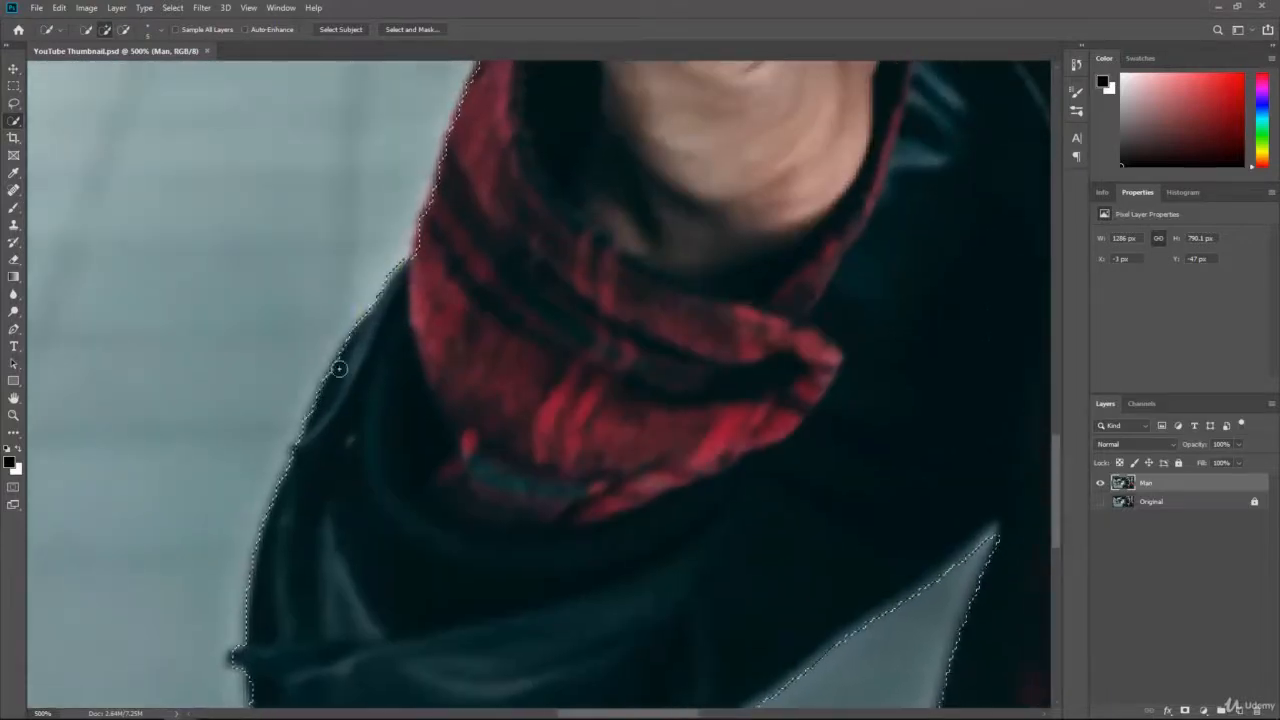
Step: Refine the selection along the outer edge of the red plaid cuff up to the base of the gripping hand
{"action": "left_click_drag", "start_coordinate": [440, 283], "coordinate": [441, 421]}
{"action": "left_click_drag", "start_coordinate": [462, 257], "coordinate": [426, 363]}
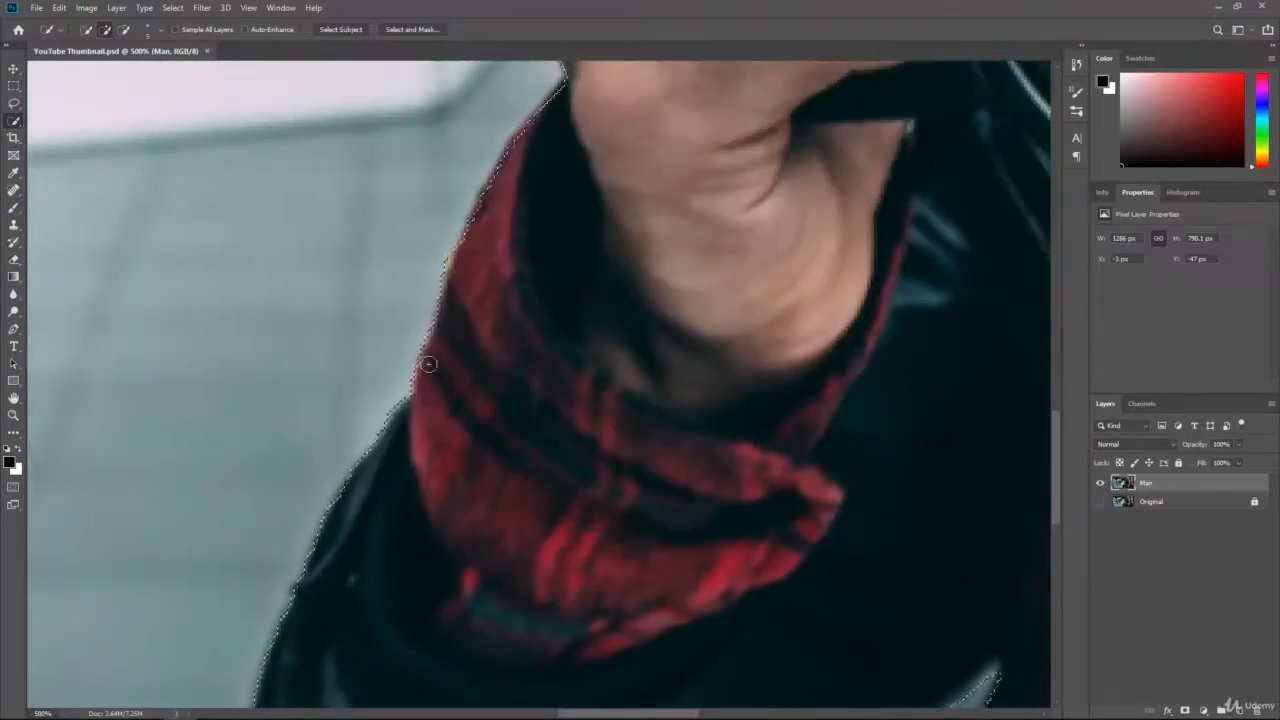
{"action": "mouse_move", "coordinate": [528, 215]}
{"action": "left_mouse_down"}
{"action": "mouse_move", "coordinate": [515, 334]}
{"action": "mouse_move", "coordinate": [540, 229]}
{"action": "mouse_move", "coordinate": [477, 320]}
{"action": "left_mouse_up"}
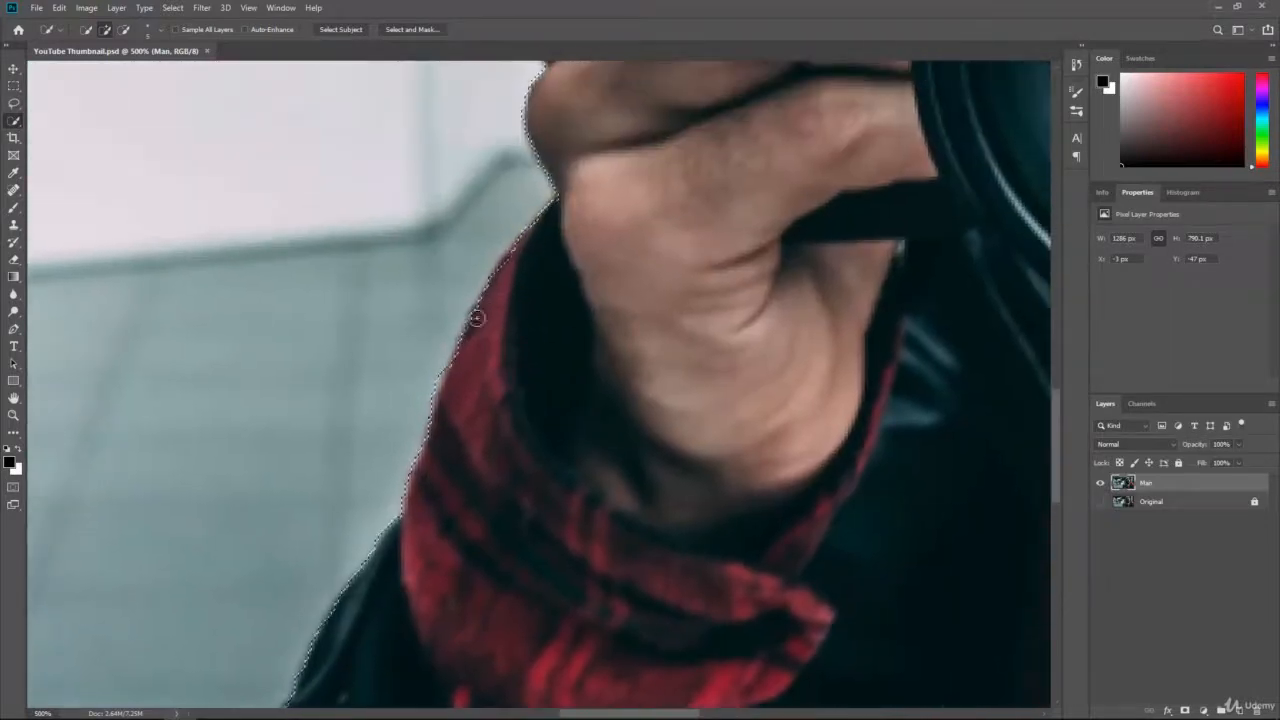
{"action": "left_click_drag", "start_coordinate": [500, 166], "coordinate": [500, 215]}
{"action": "left_click", "coordinate": [526, 246]}
{"action": "left_click", "coordinate": [543, 226]}
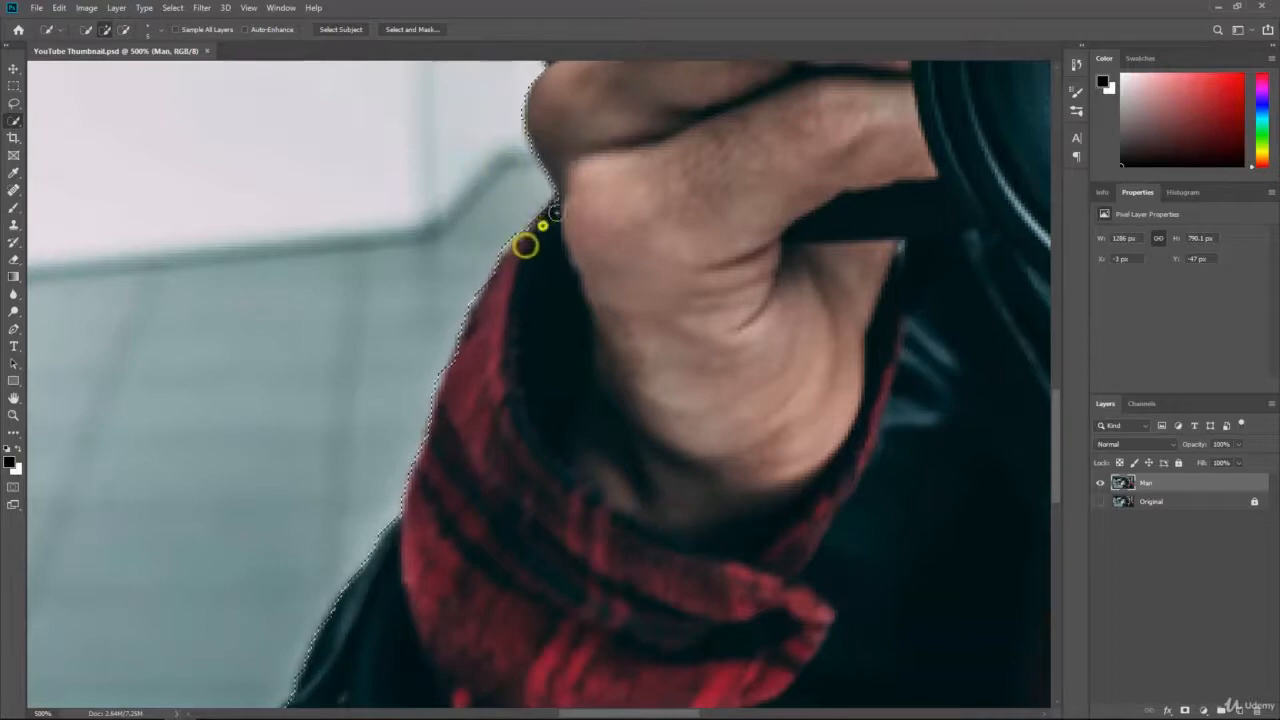
{"action": "left_click_drag", "start_coordinate": [586, 134], "coordinate": [552, 283]}
Step: Examine the selection outline around the whole man, the gripping hand and the jacket's elbow
{"action": "key", "text": "ctrl+minus"}
{"action": "key", "text": "ctrl+minus"}
{"action": "key", "text": "ctrl+minus"}
{"action": "key", "text": "ctrl+minus"}
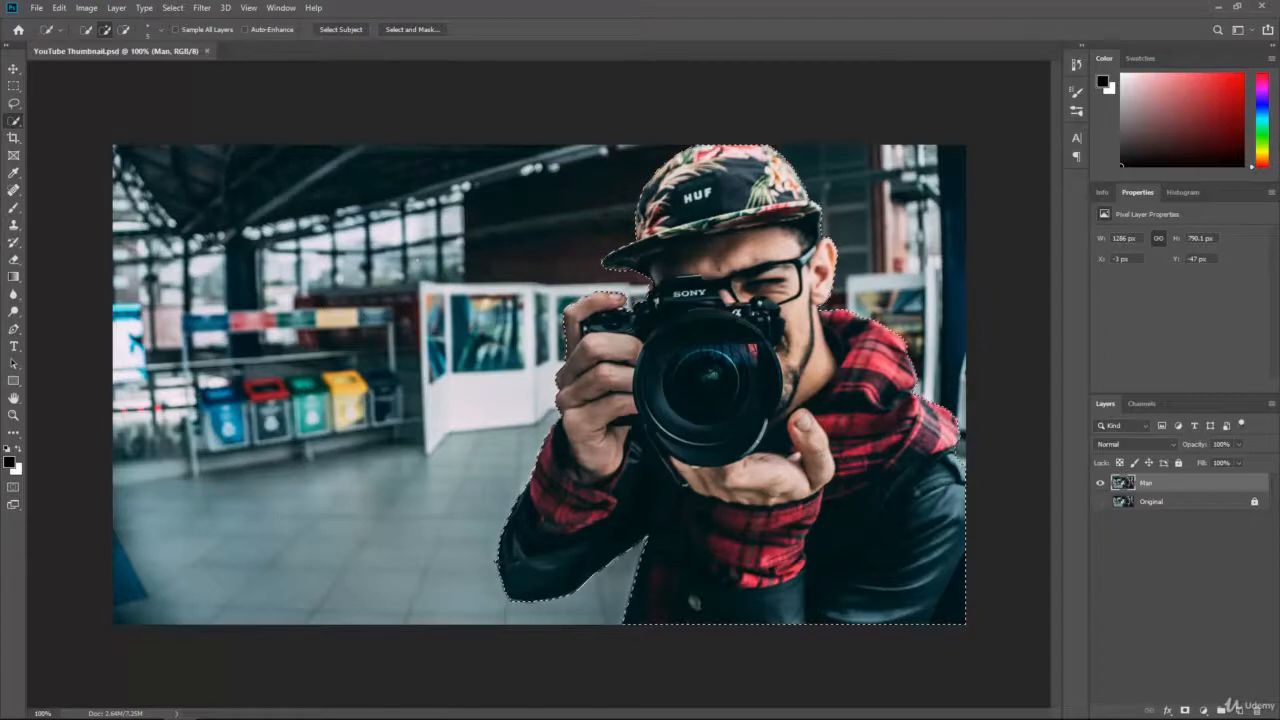
{"action": "key", "text": "ctrl+plus"}
{"action": "key", "text": "ctrl+plus"}
{"action": "key", "text": "ctrl+plus"}
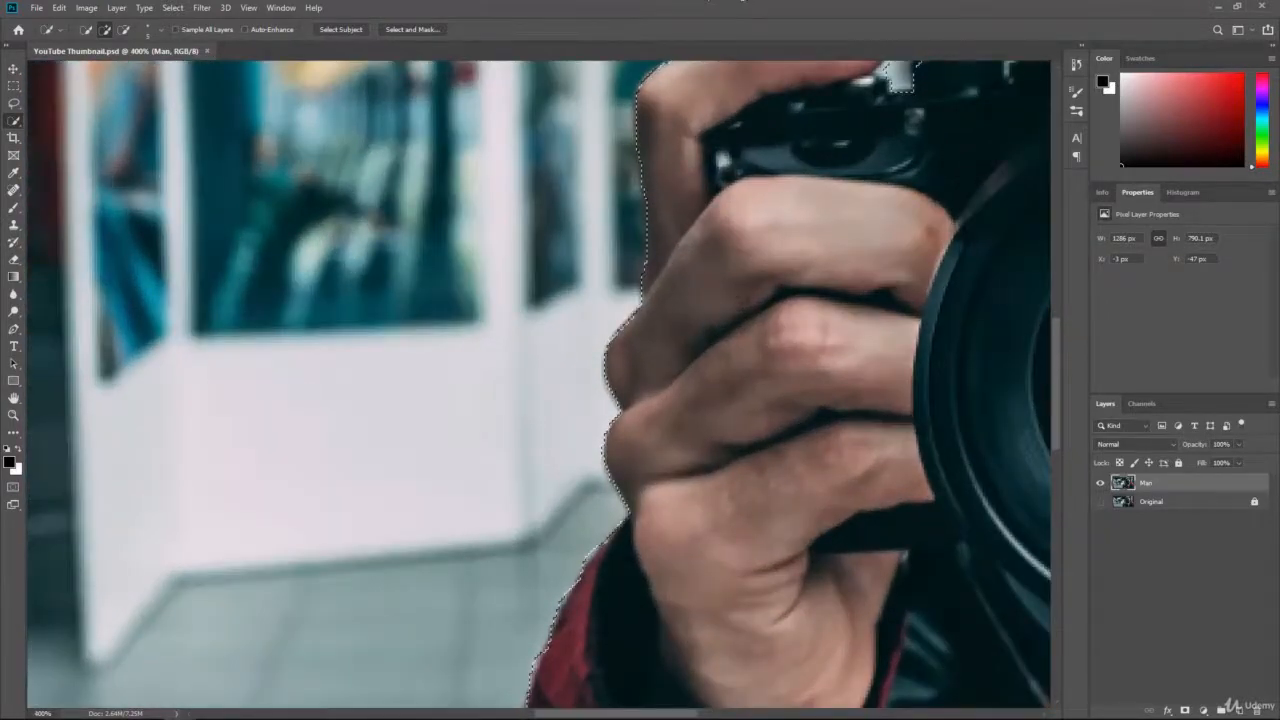
{"action": "scroll", "coordinate": [690, 550], "scroll_direction": "down", "scroll_amount": 5}
{"action": "left_click_drag", "start_coordinate": [632, 470], "coordinate": [702, 242]}
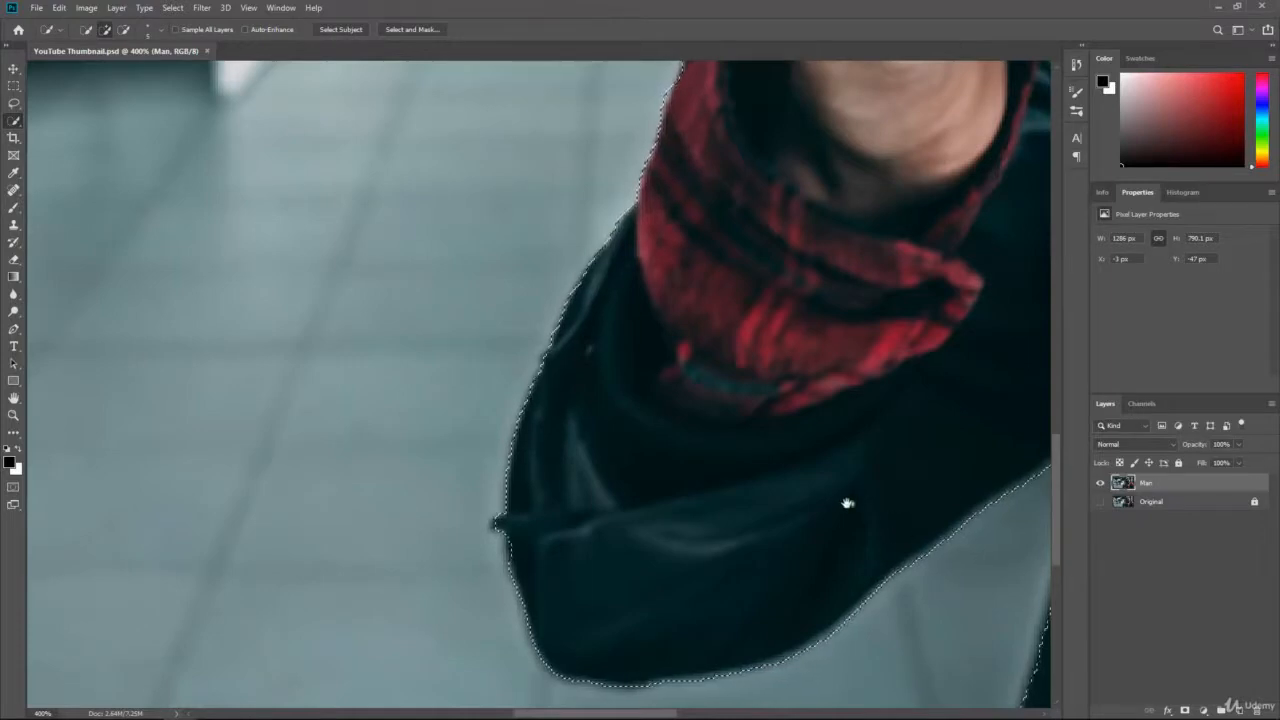
{"action": "left_click_drag", "start_coordinate": [847, 503], "coordinate": [748, 361]}
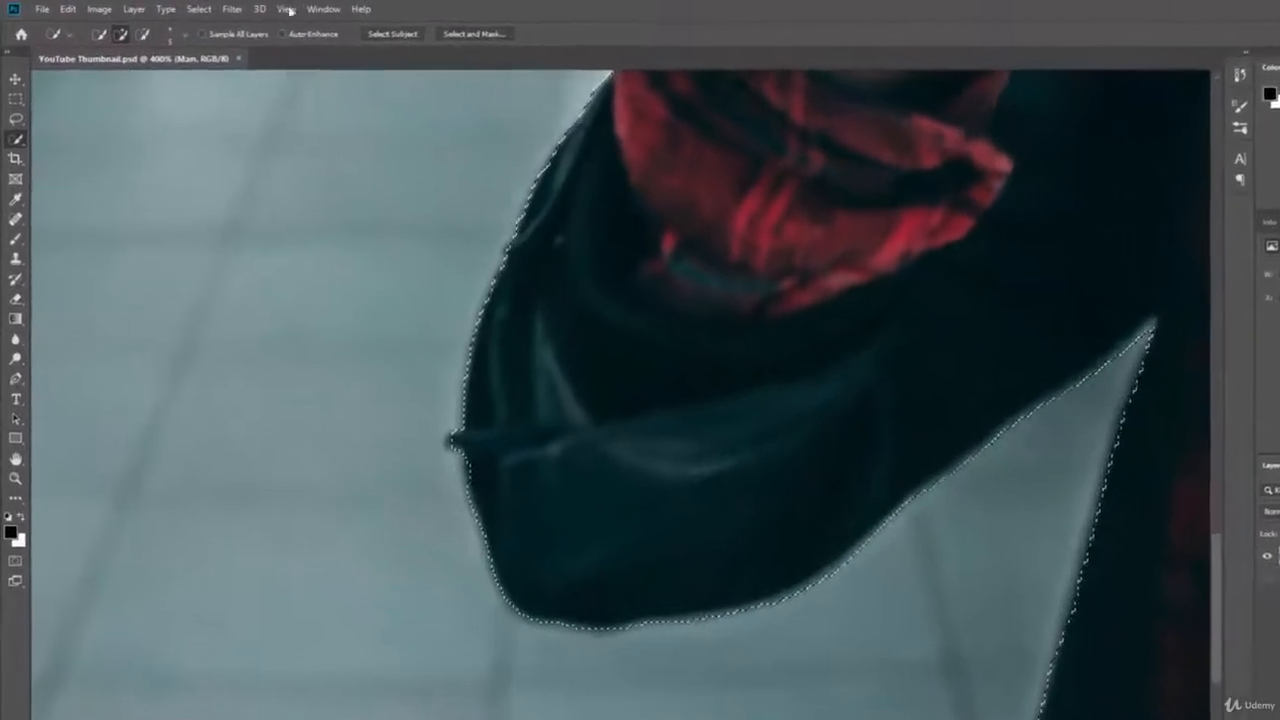
Step: Try expanding the selection by 10 pixels
{"action": "left_click", "coordinate": [175, 8]}
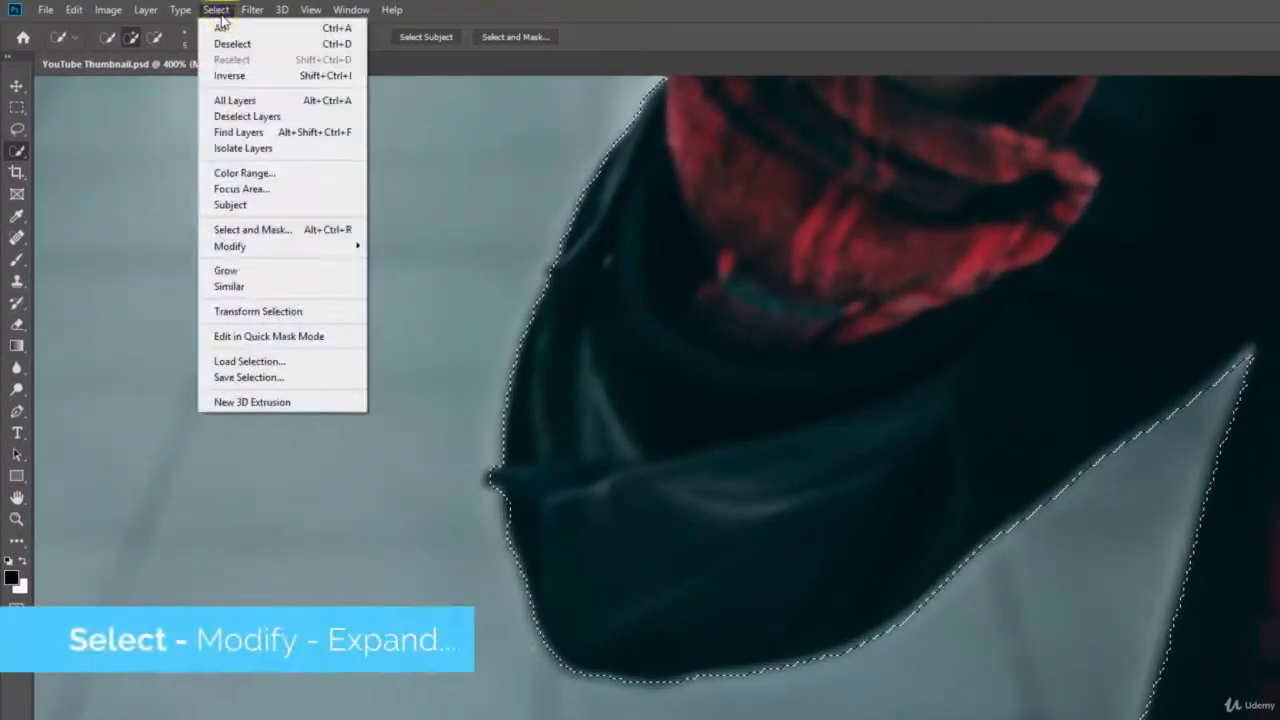
{"action": "mouse_move", "coordinate": [249, 250]}
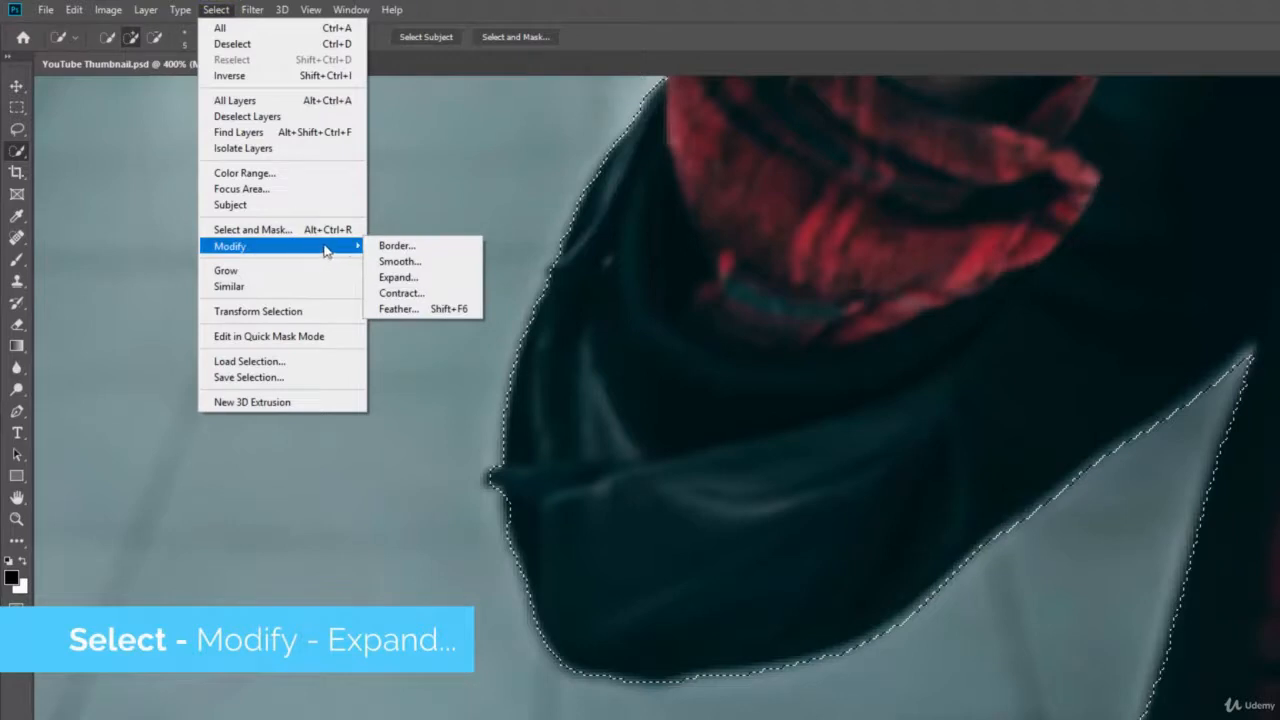
{"action": "left_click", "coordinate": [443, 277]}
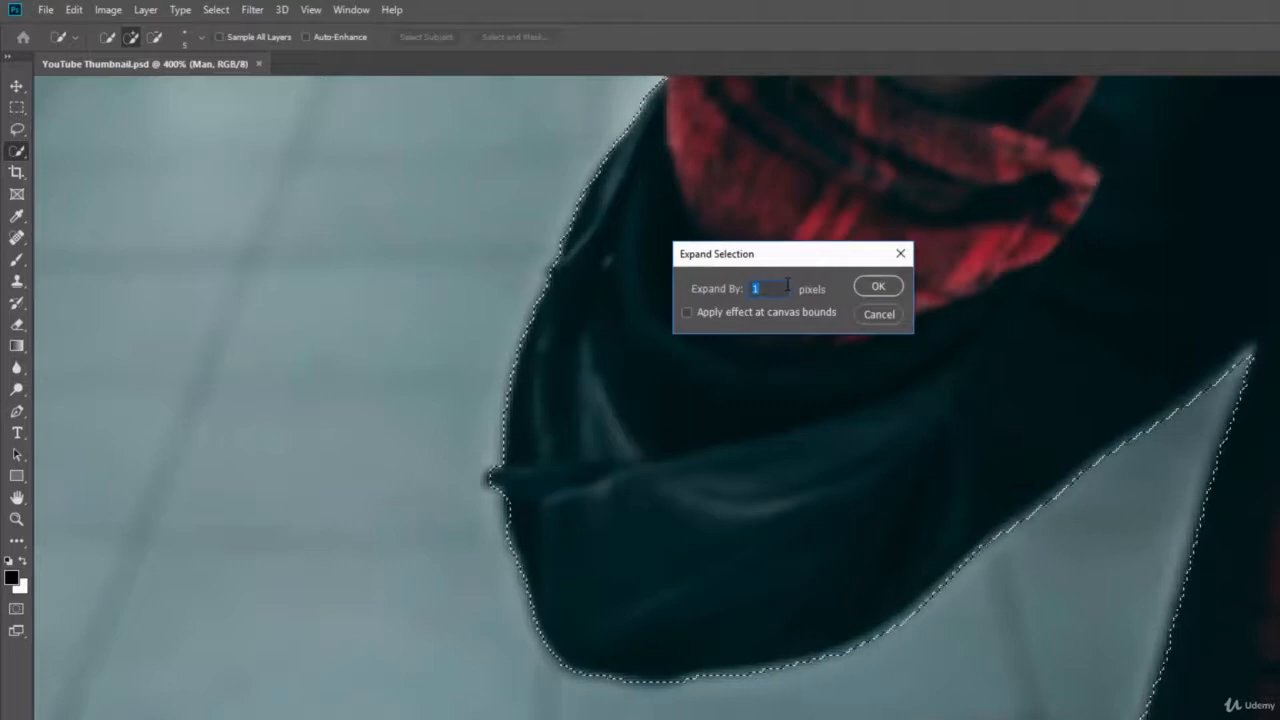
{"action": "type", "text": "10"}
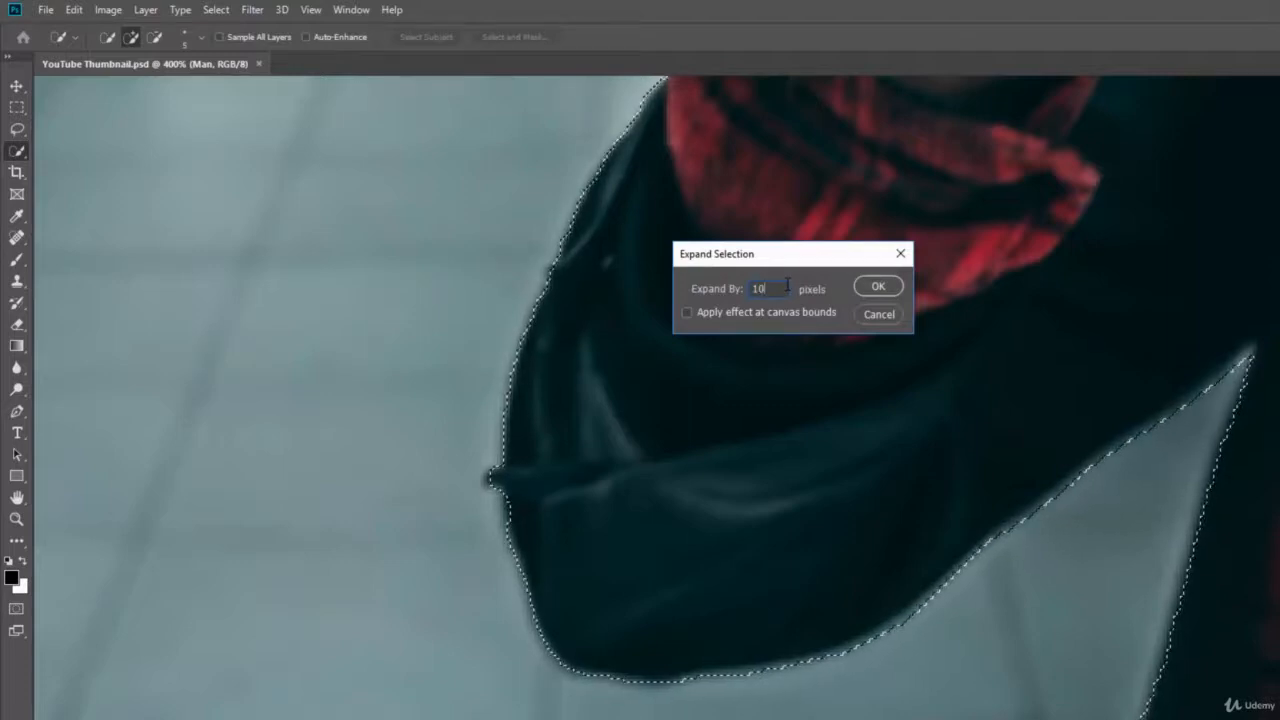
{"action": "left_click", "coordinate": [879, 288]}
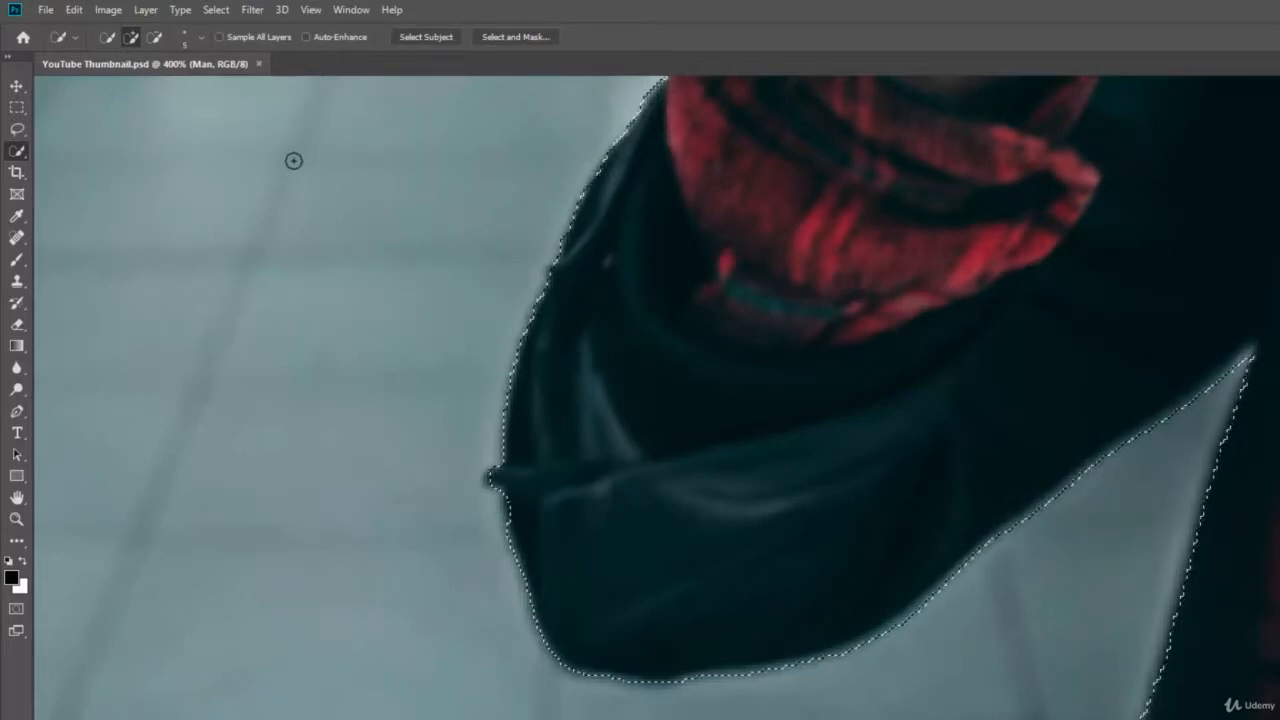
Step: Try expanding the selection around the man by 2 pixels
{"action": "left_click", "coordinate": [217, 11]}
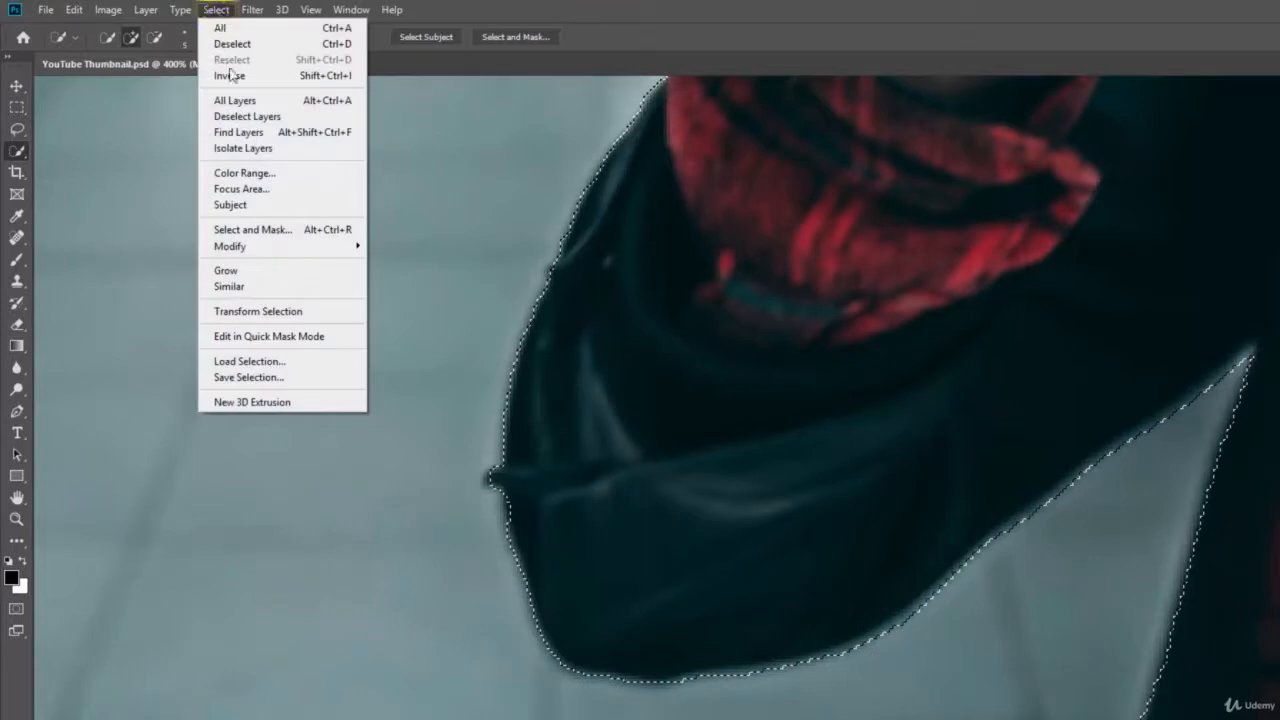
{"action": "mouse_move", "coordinate": [302, 256]}
{"action": "left_click", "coordinate": [398, 277]}
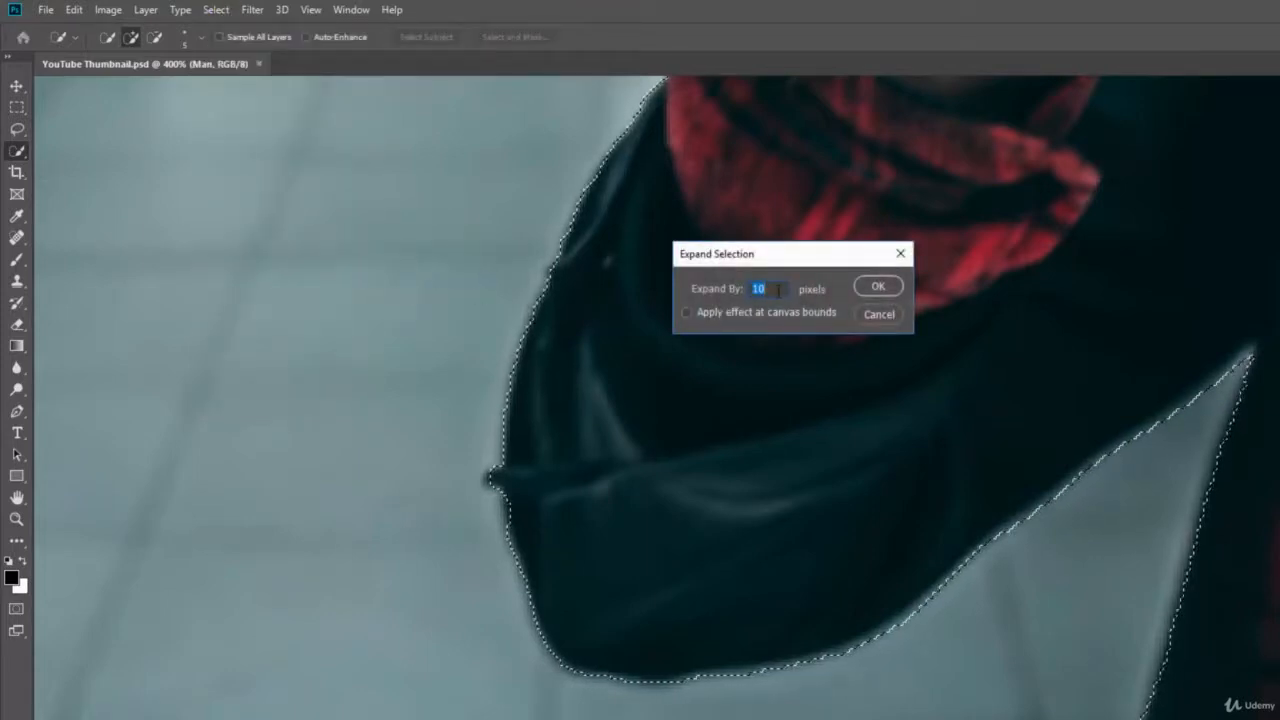
{"action": "left_click", "coordinate": [874, 289]}
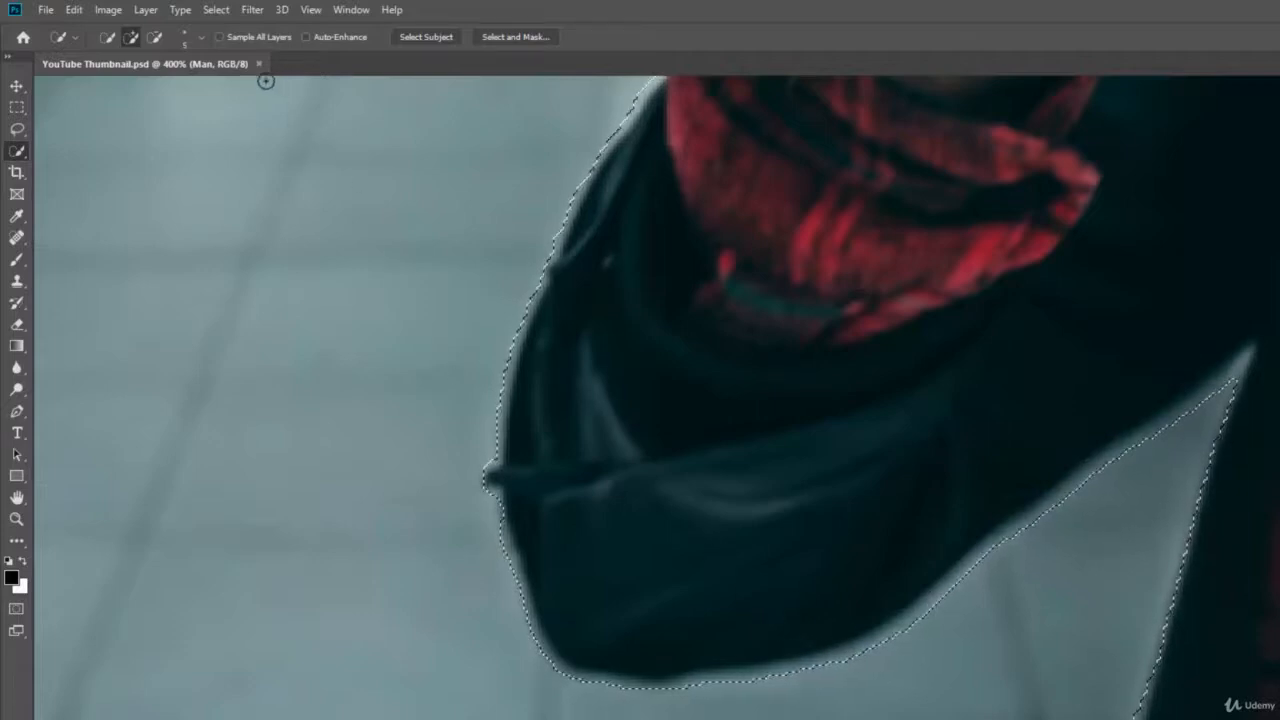
Step: Try smoothing the expanded selection with a sample radius of 4 pixels
{"action": "left_click", "coordinate": [216, 9]}
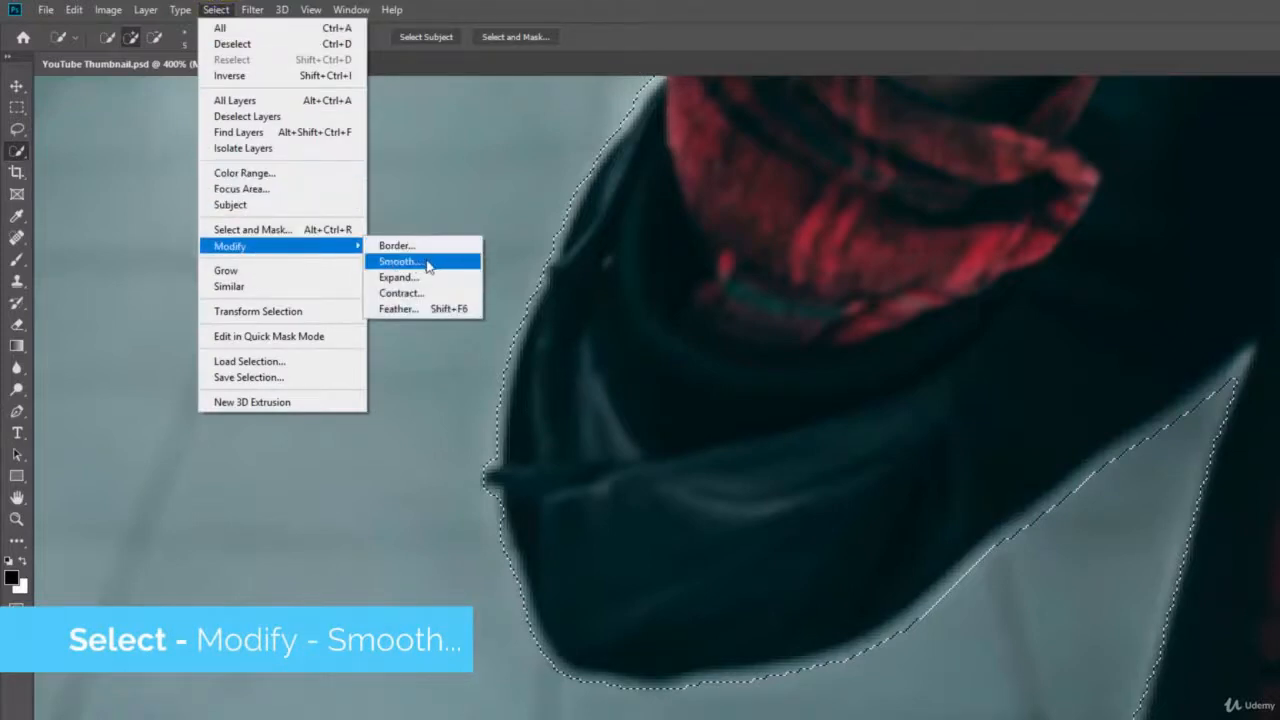
{"action": "left_click", "coordinate": [432, 262]}
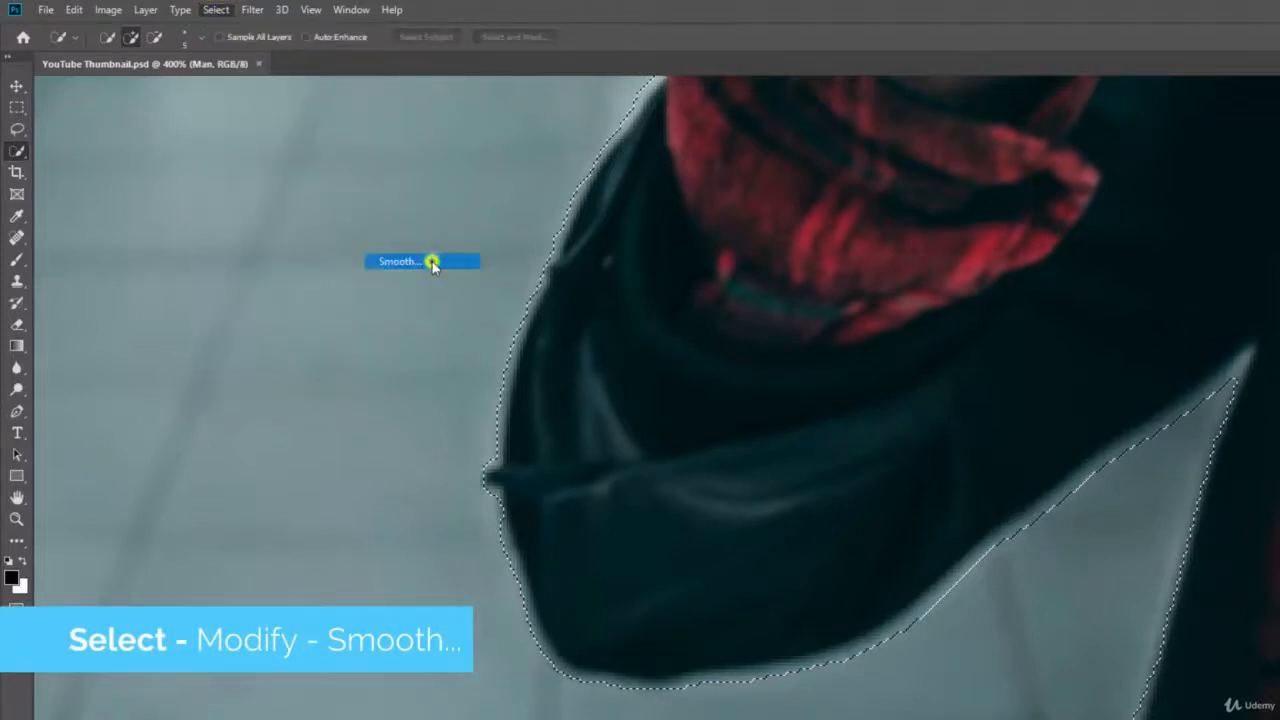
{"action": "left_click_drag", "start_coordinate": [605, 237], "coordinate": [848, 428]}
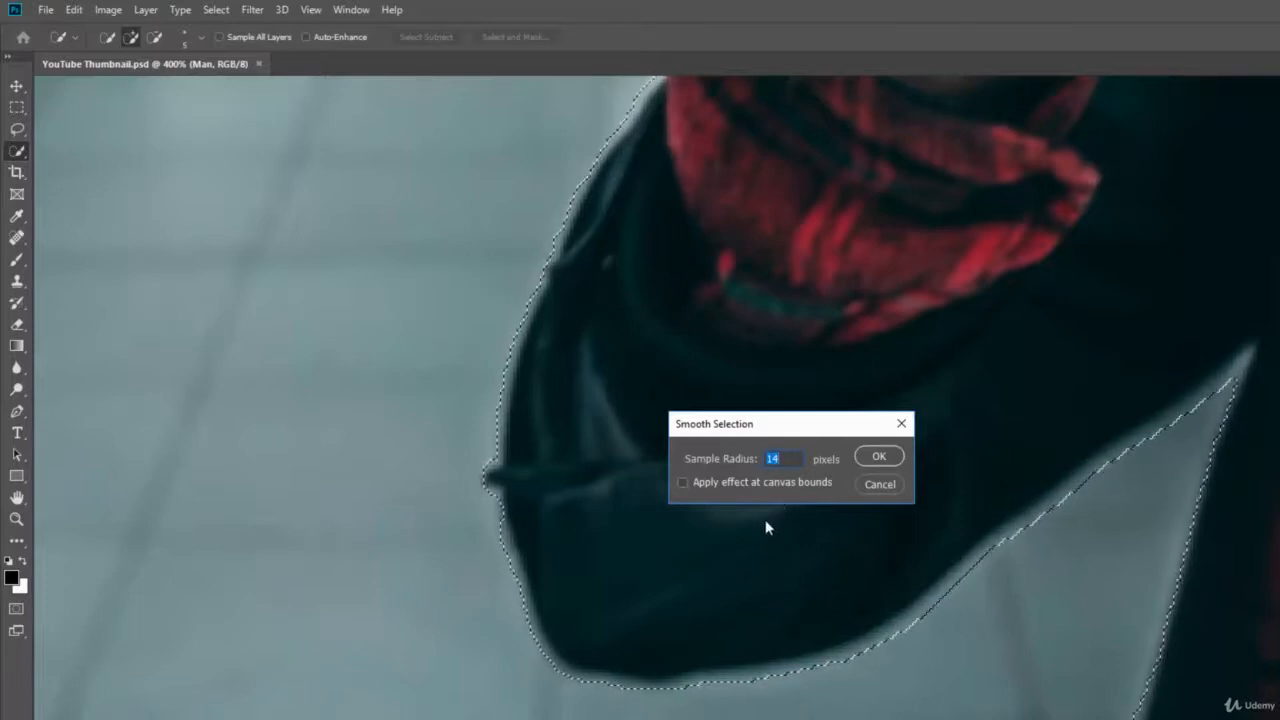
{"action": "type", "text": "4"}
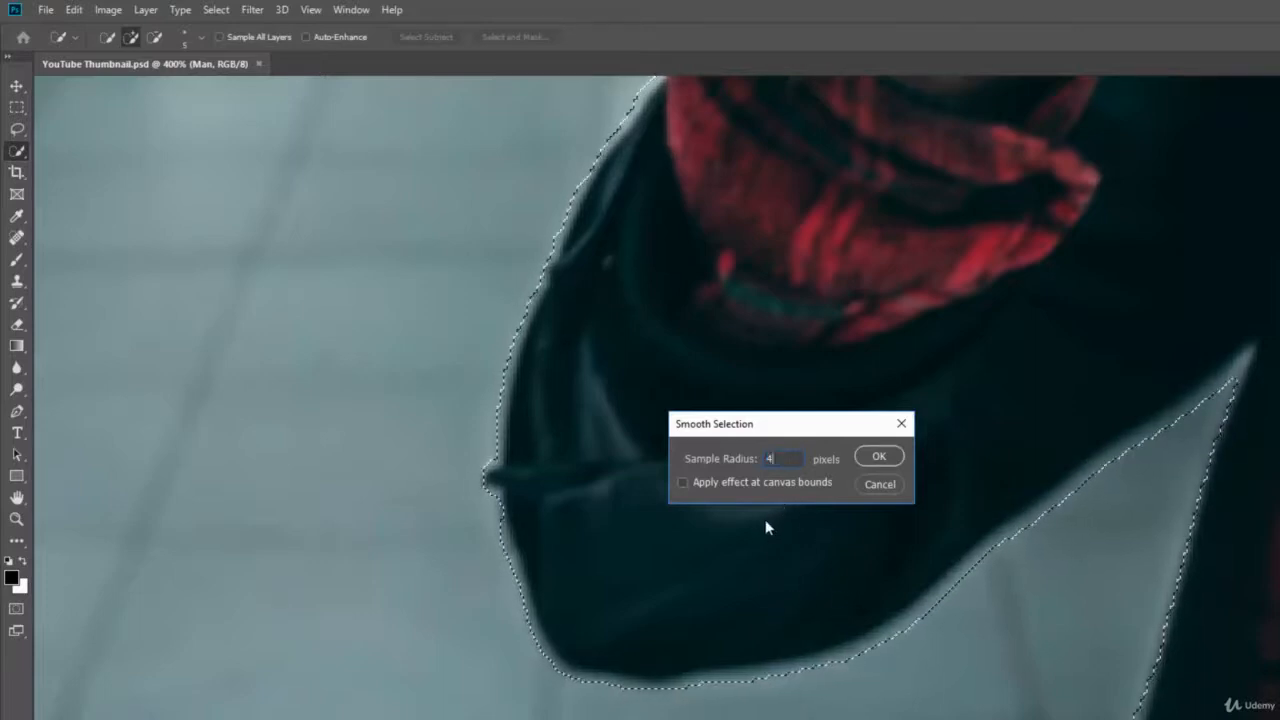
{"action": "left_click", "coordinate": [879, 456]}
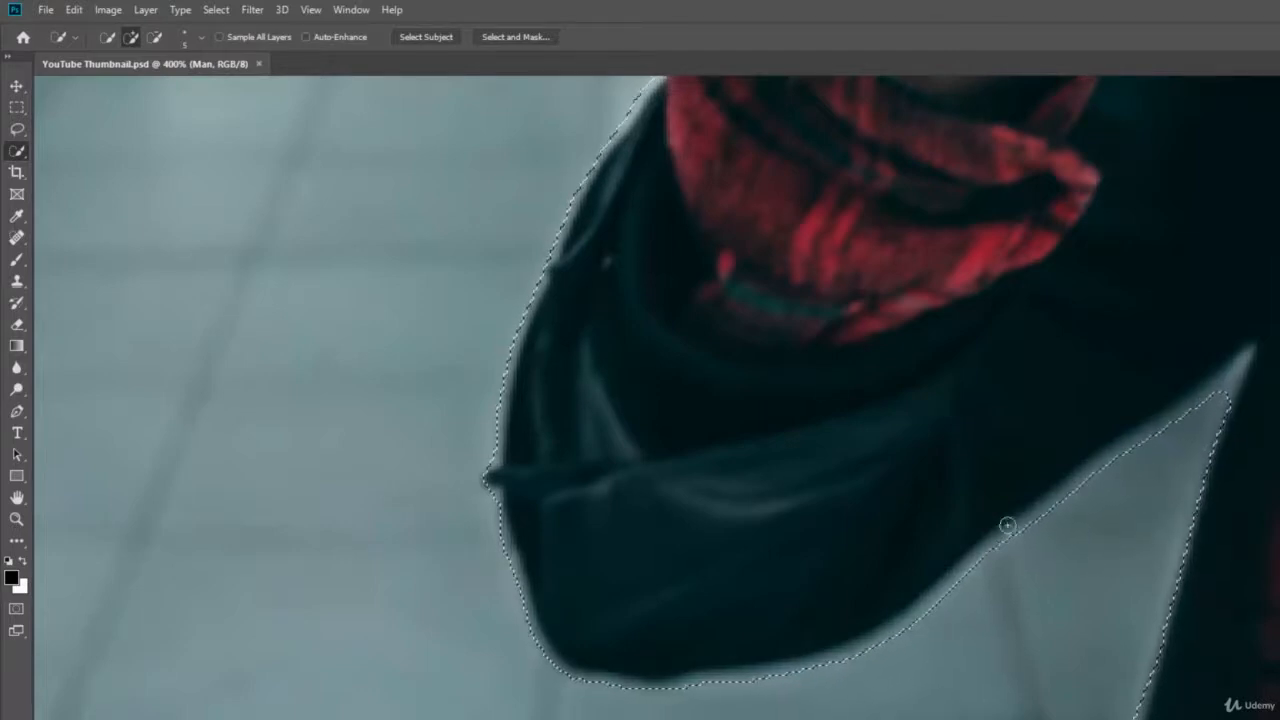
Step: Try smoothing the selection with a stronger sample radius of 6 pixels
{"action": "left_click", "coordinate": [216, 9]}
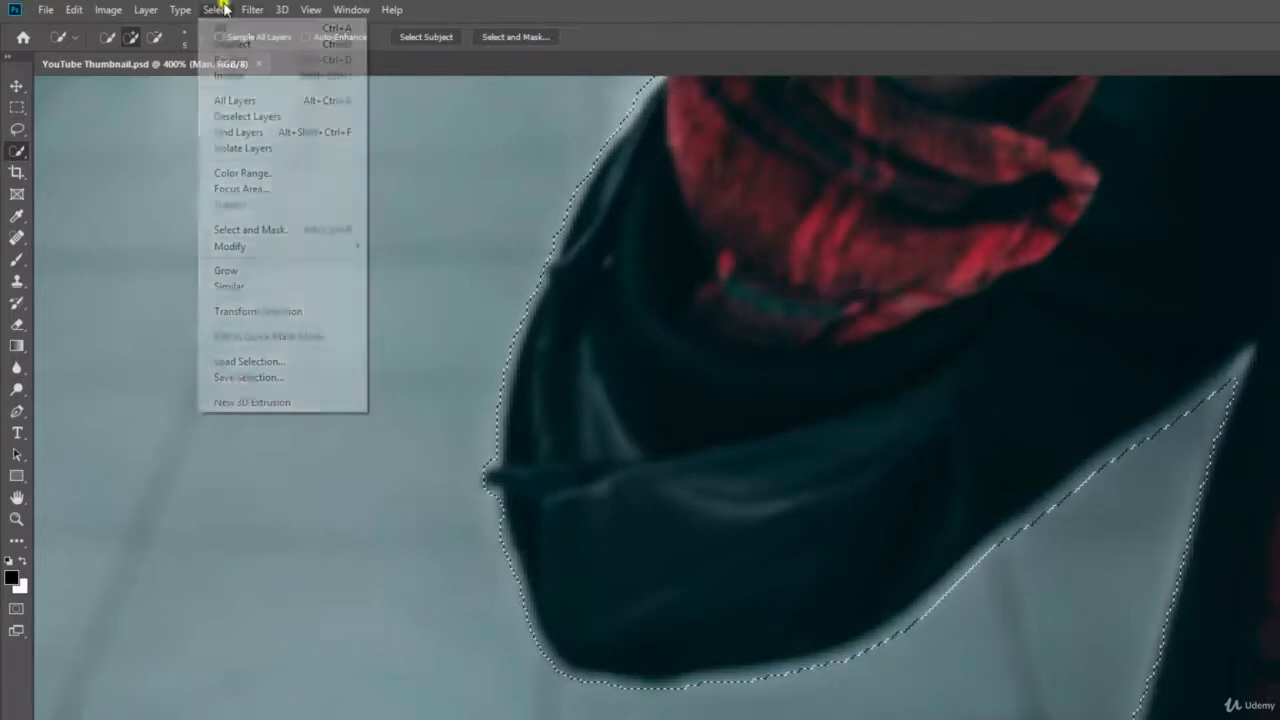
{"action": "mouse_move", "coordinate": [297, 246]}
{"action": "left_click", "coordinate": [401, 262]}
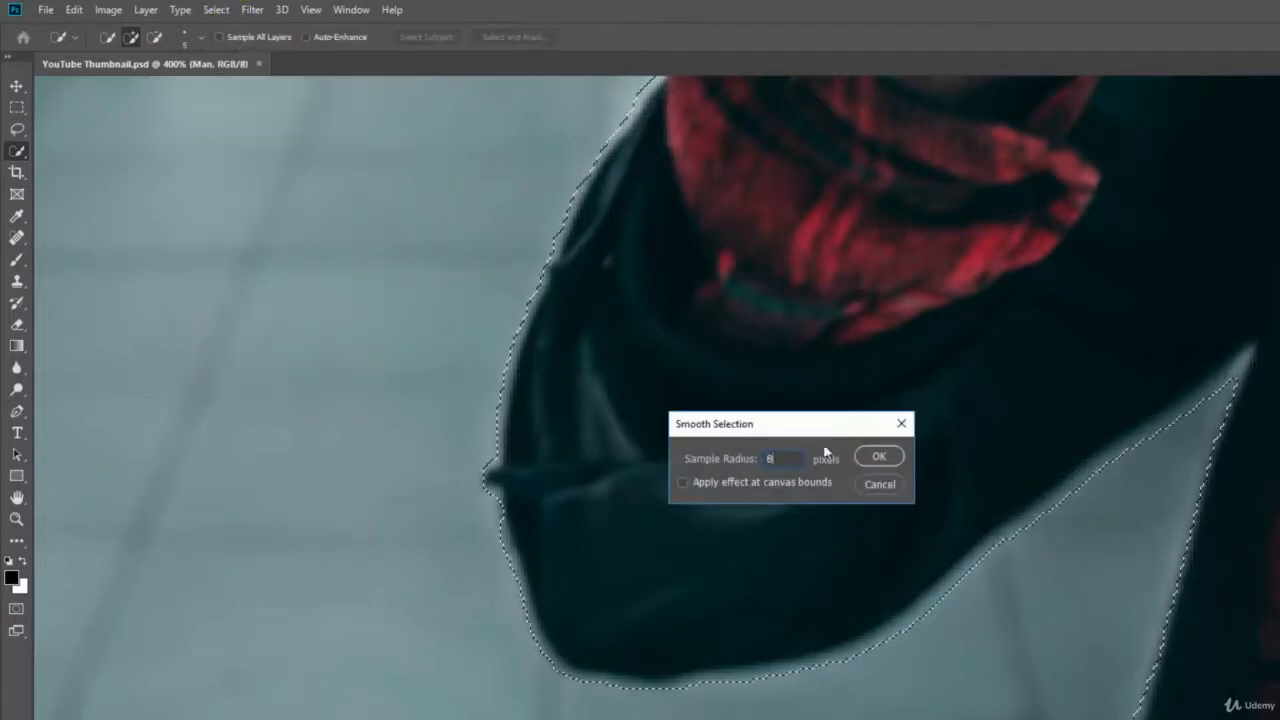
{"action": "left_click", "coordinate": [877, 455]}
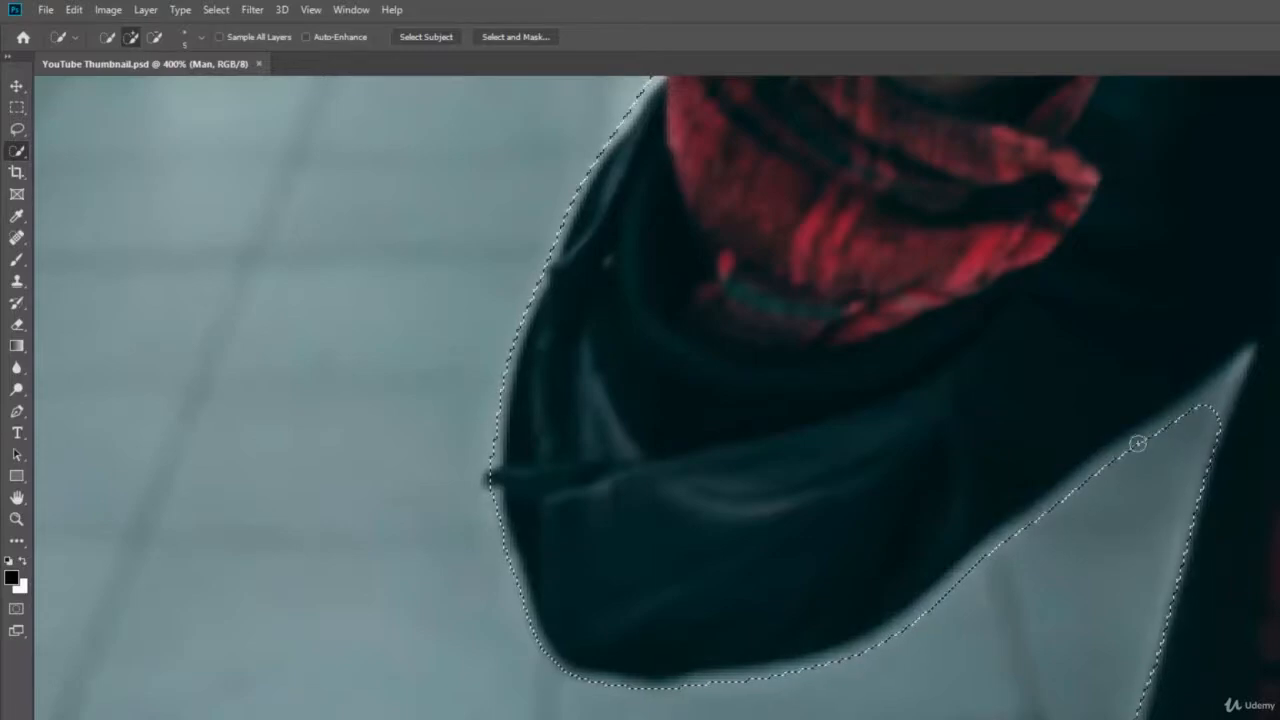
Step: Examine the smoothed selection outline along the cap's brim, the gripping hand, the camera and the jacket's elbow
{"action": "left_click_drag", "start_coordinate": [974, 266], "coordinate": [993, 605]}
{"action": "left_click_drag", "start_coordinate": [1009, 223], "coordinate": [1018, 562]}
{"action": "left_click_drag", "start_coordinate": [941, 246], "coordinate": [926, 489]}
{"action": "left_click_drag", "start_coordinate": [959, 301], "coordinate": [820, 411]}
{"action": "left_click_drag", "start_coordinate": [971, 351], "coordinate": [914, 397]}
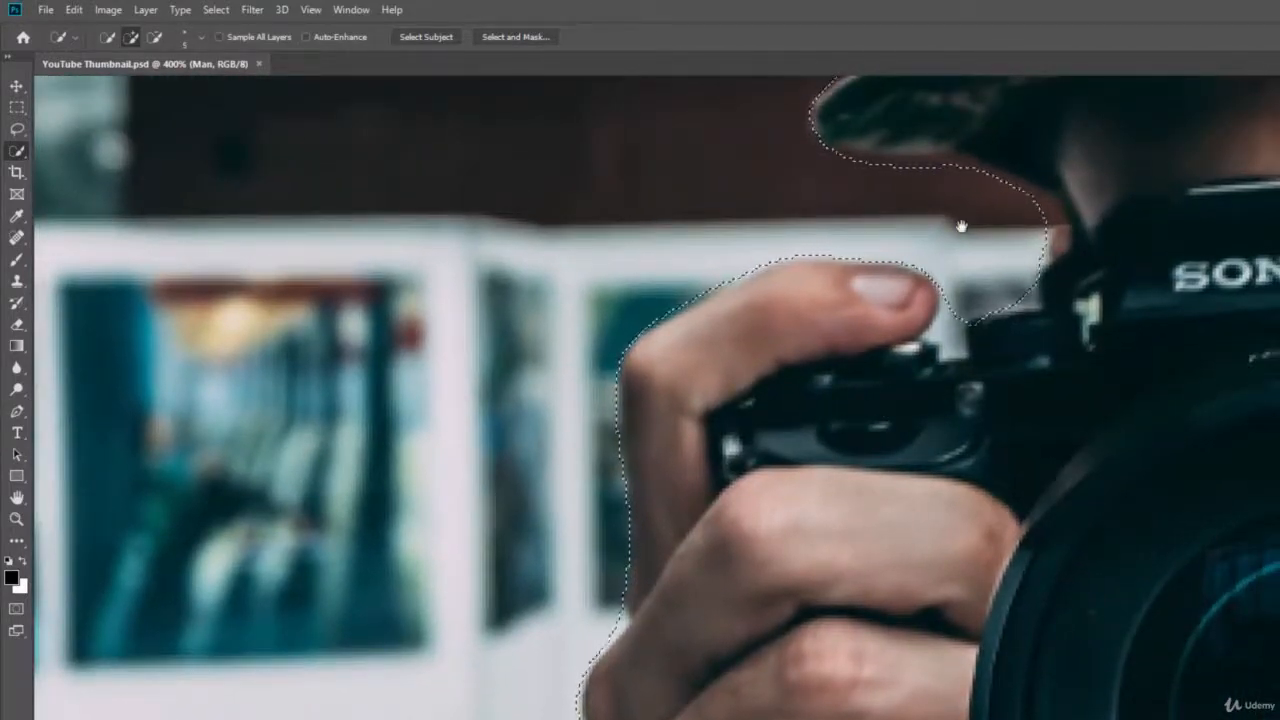
{"action": "left_click_drag", "start_coordinate": [960, 223], "coordinate": [951, 409]}
{"action": "left_click_drag", "start_coordinate": [1015, 291], "coordinate": [935, 335]}
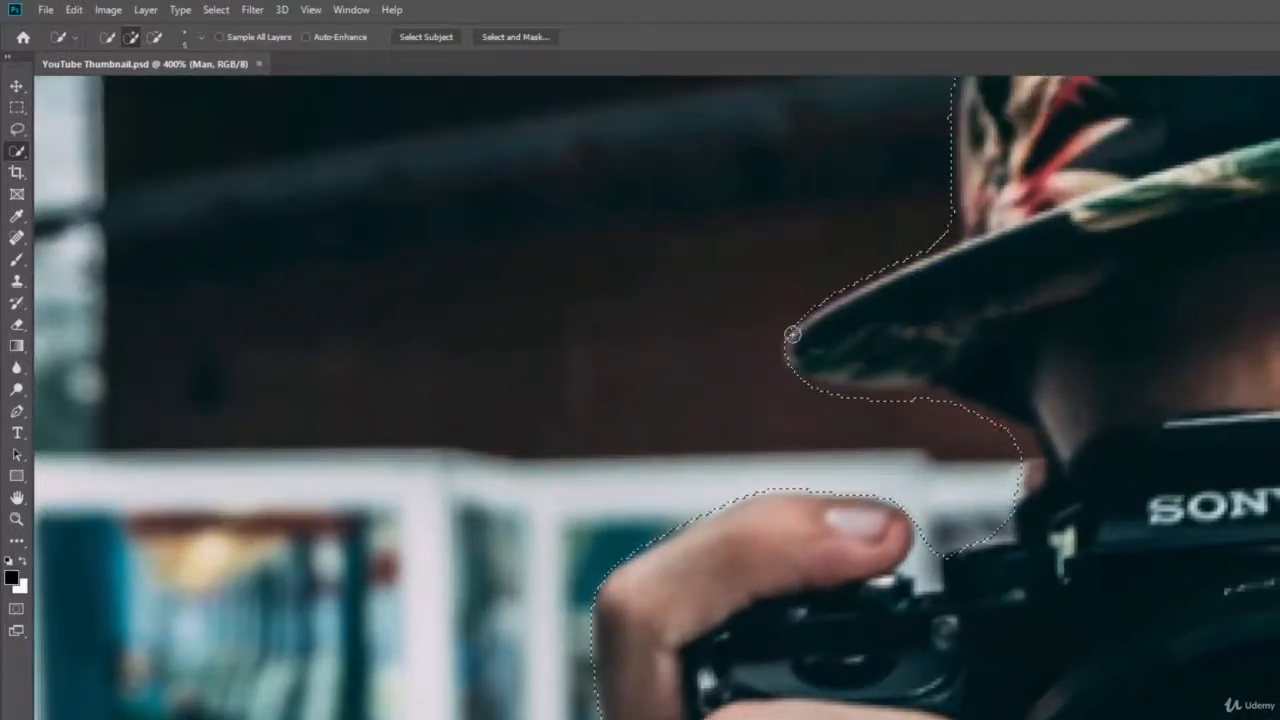
{"action": "left_click_drag", "start_coordinate": [1029, 206], "coordinate": [950, 420]}
{"action": "left_click_drag", "start_coordinate": [1031, 274], "coordinate": [874, 443]}
{"action": "left_click_drag", "start_coordinate": [786, 412], "coordinate": [872, 240]}
{"action": "left_click_drag", "start_coordinate": [787, 541], "coordinate": [774, 329]}
{"action": "left_click_drag", "start_coordinate": [857, 497], "coordinate": [822, 292]}
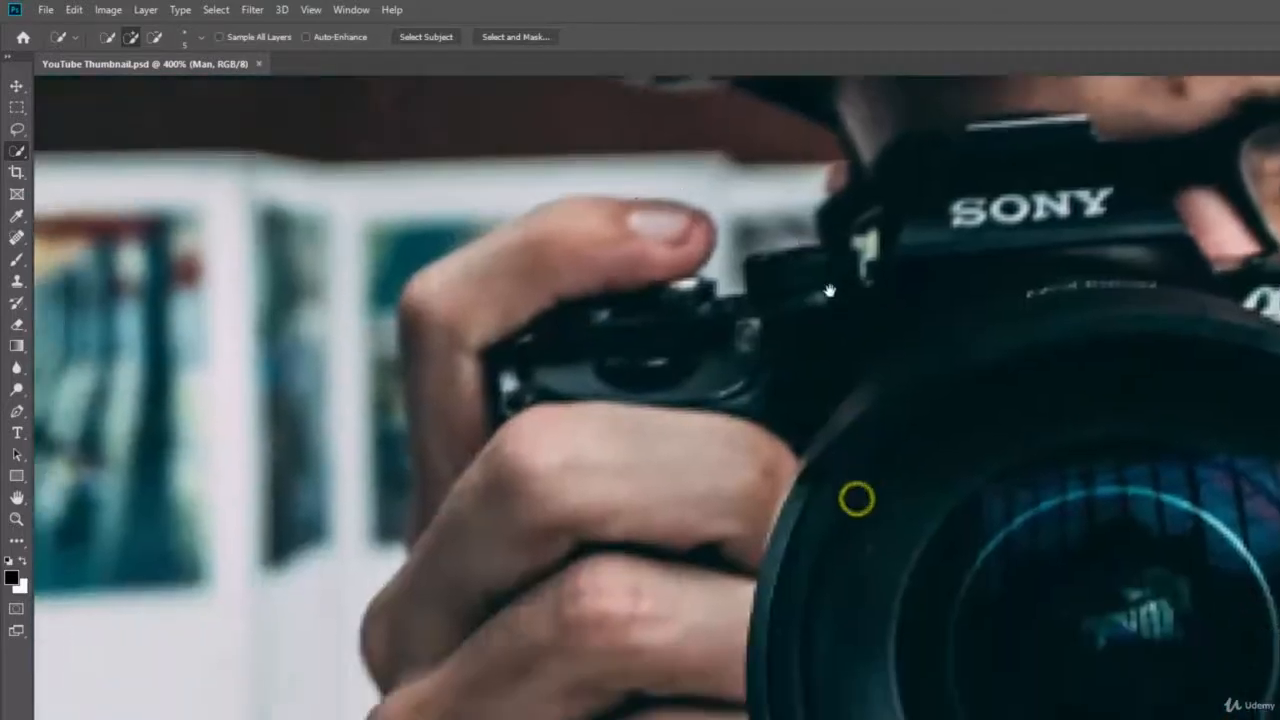
{"action": "left_click_drag", "start_coordinate": [831, 446], "coordinate": [820, 314]}
{"action": "left_click_drag", "start_coordinate": [787, 632], "coordinate": [782, 369]}
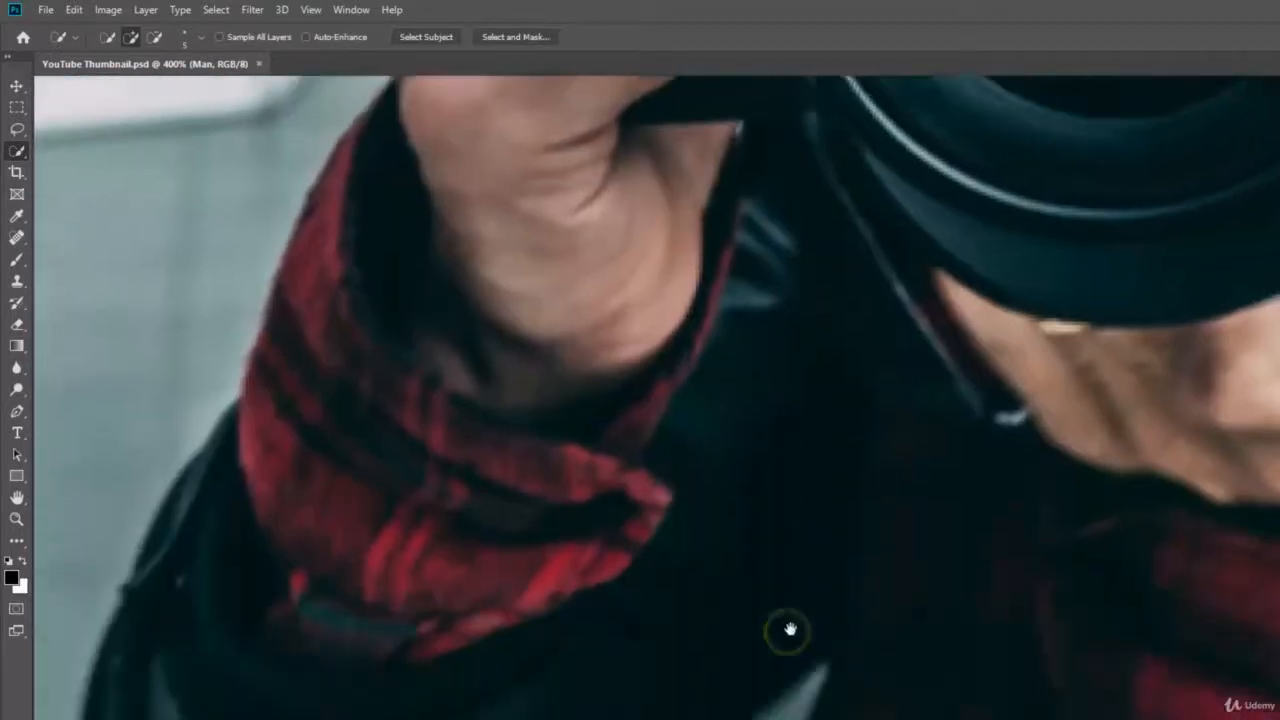
{"action": "left_click_drag", "start_coordinate": [786, 629], "coordinate": [748, 414]}
{"action": "left_click_drag", "start_coordinate": [603, 549], "coordinate": [737, 543]}
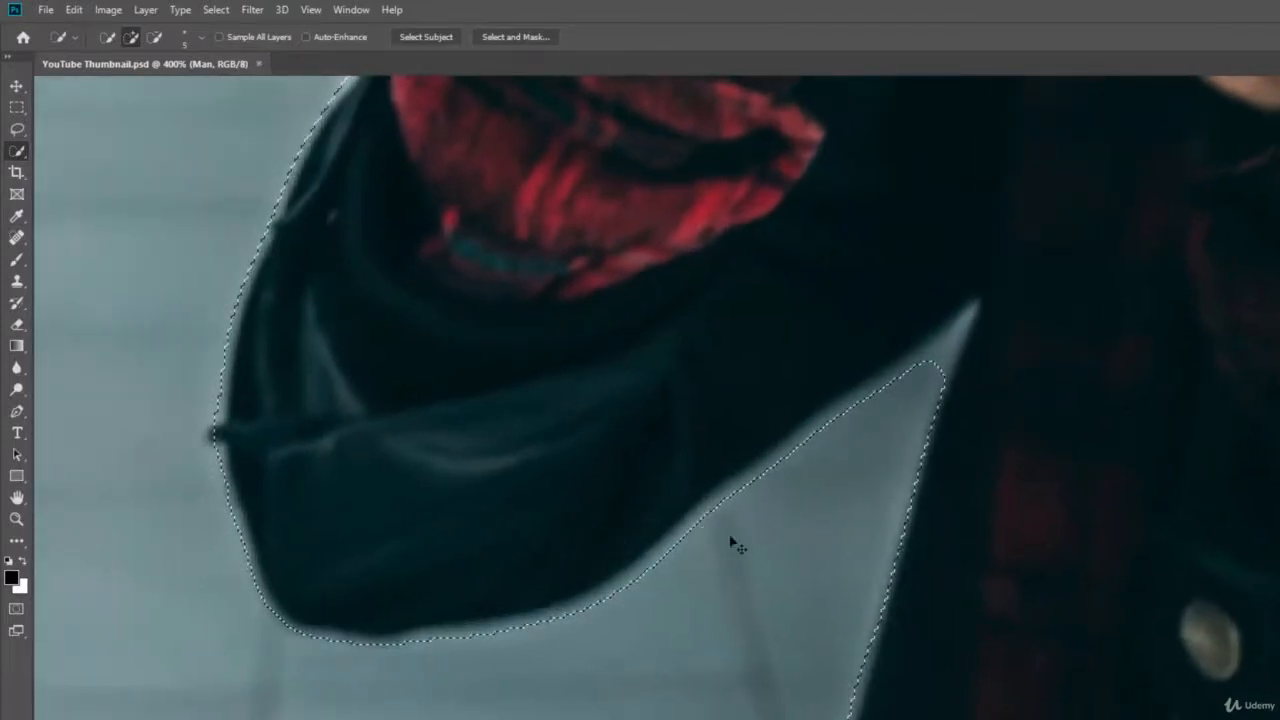
Step: Undo the smoothing and the 2-pixel expansion of the selection
{"action": "key", "text": "ctrl+z"}
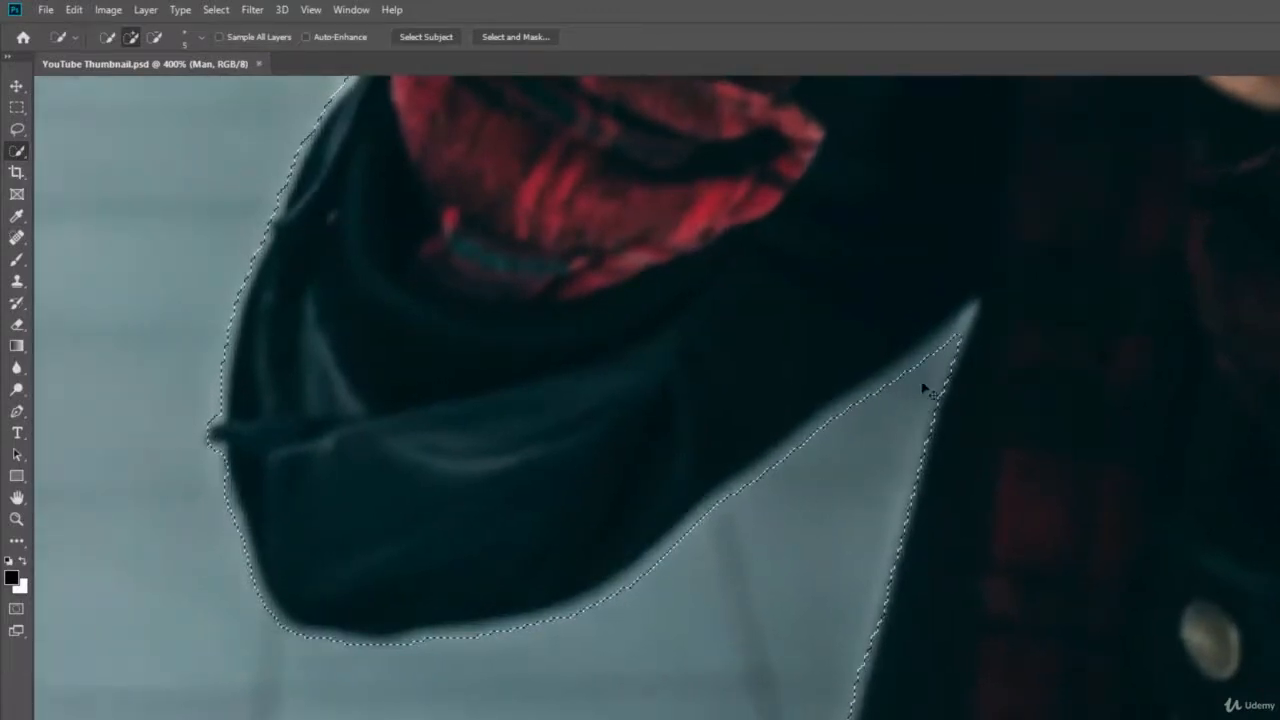
{"action": "left_click", "coordinate": [845, 500]}
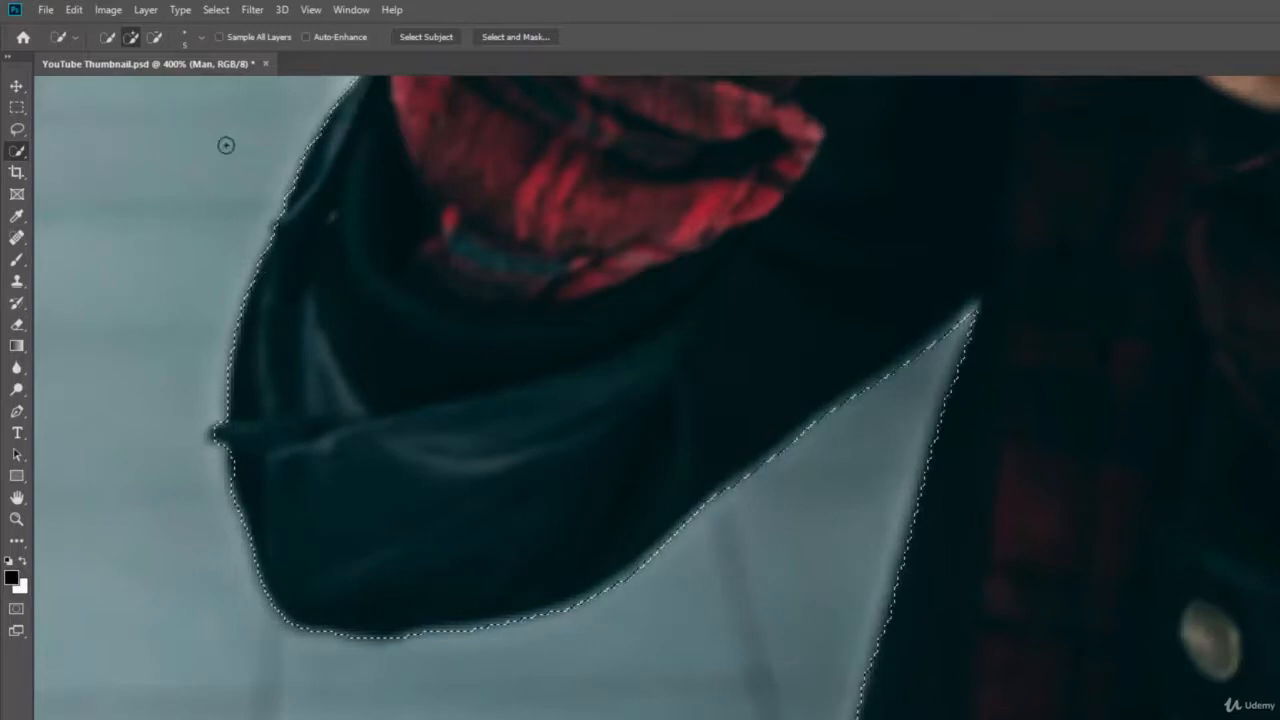
Step: Expand the selection around the man by 1 pixel
{"action": "left_click", "coordinate": [217, 12]}
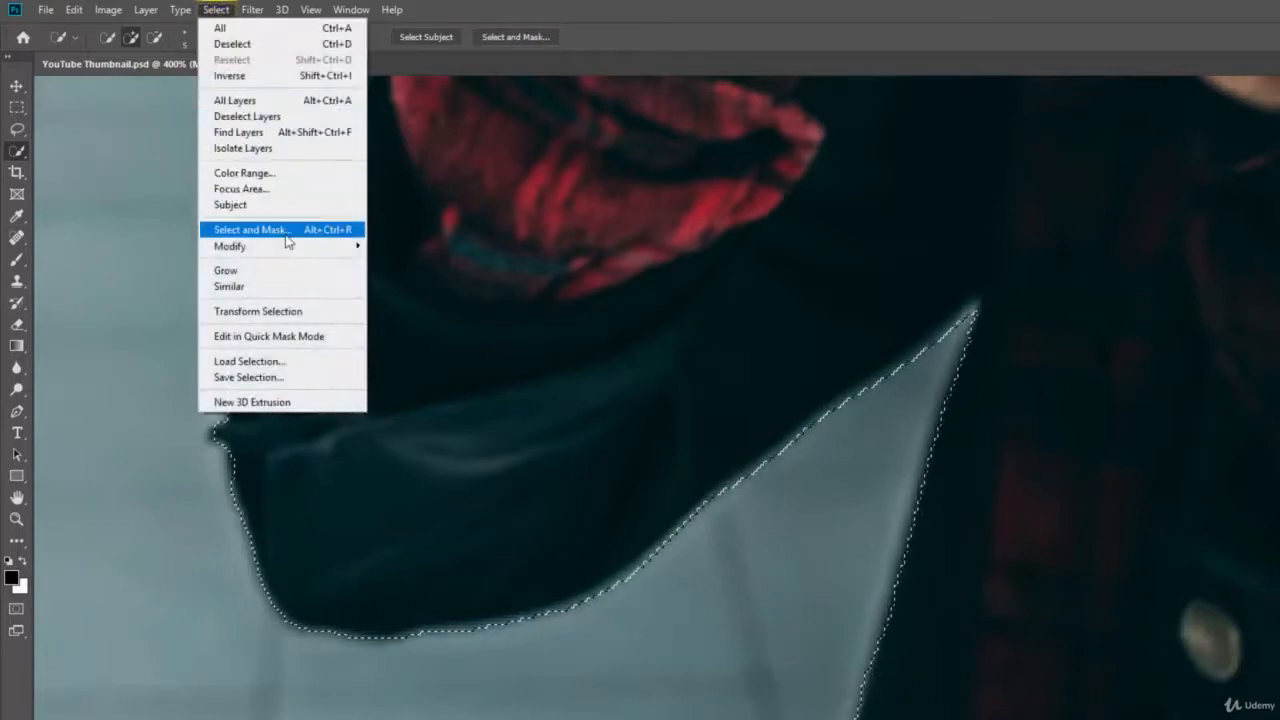
{"action": "mouse_move", "coordinate": [289, 249]}
{"action": "left_click", "coordinate": [397, 277]}
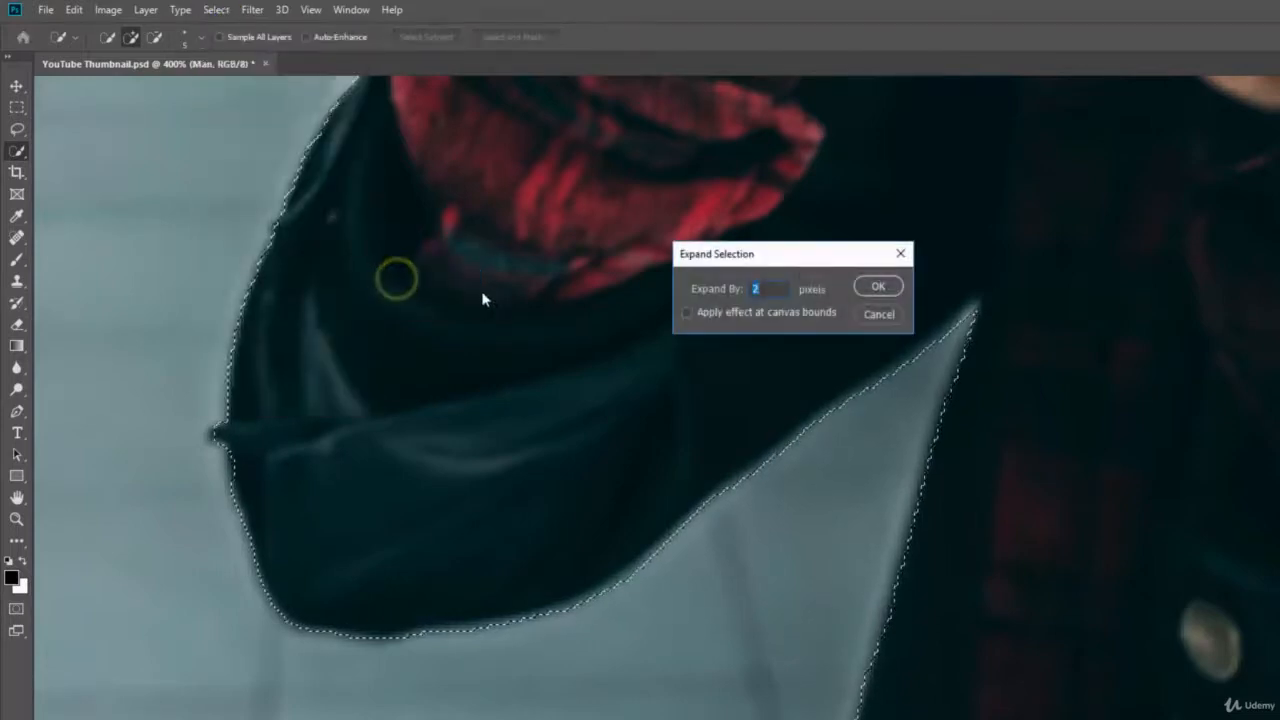
{"action": "type", "text": "1"}
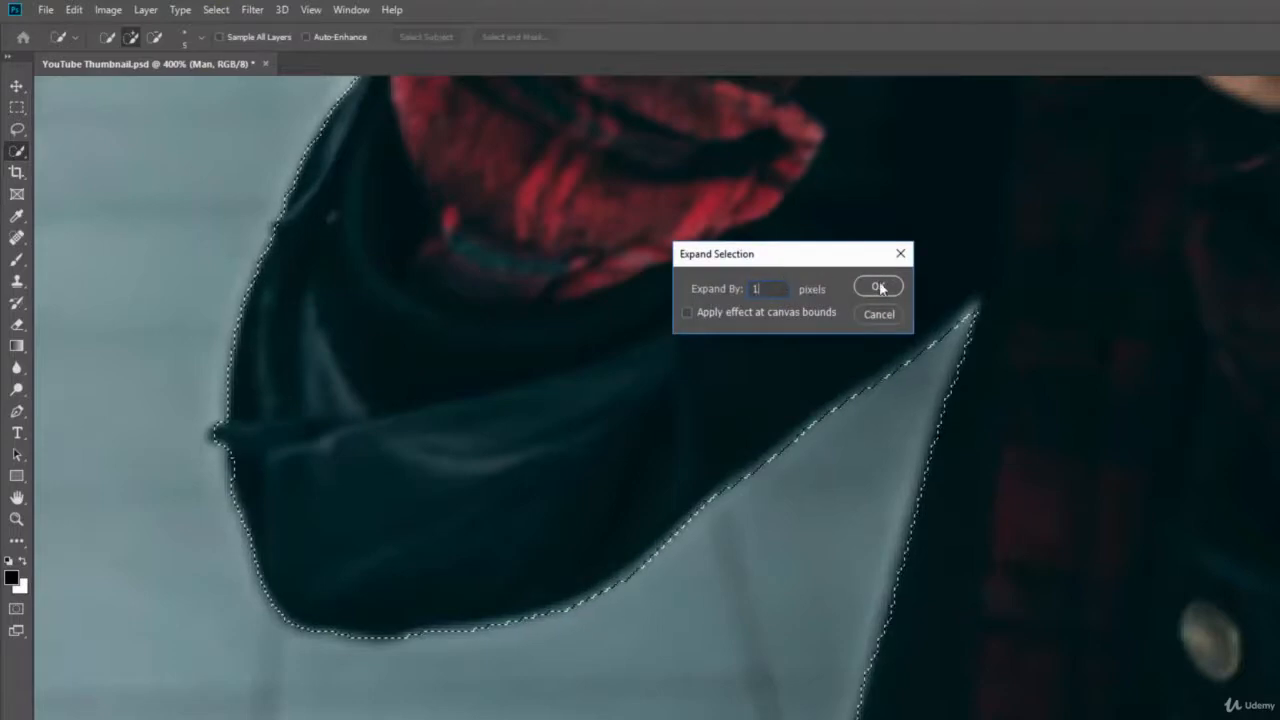
{"action": "left_click", "coordinate": [879, 288]}
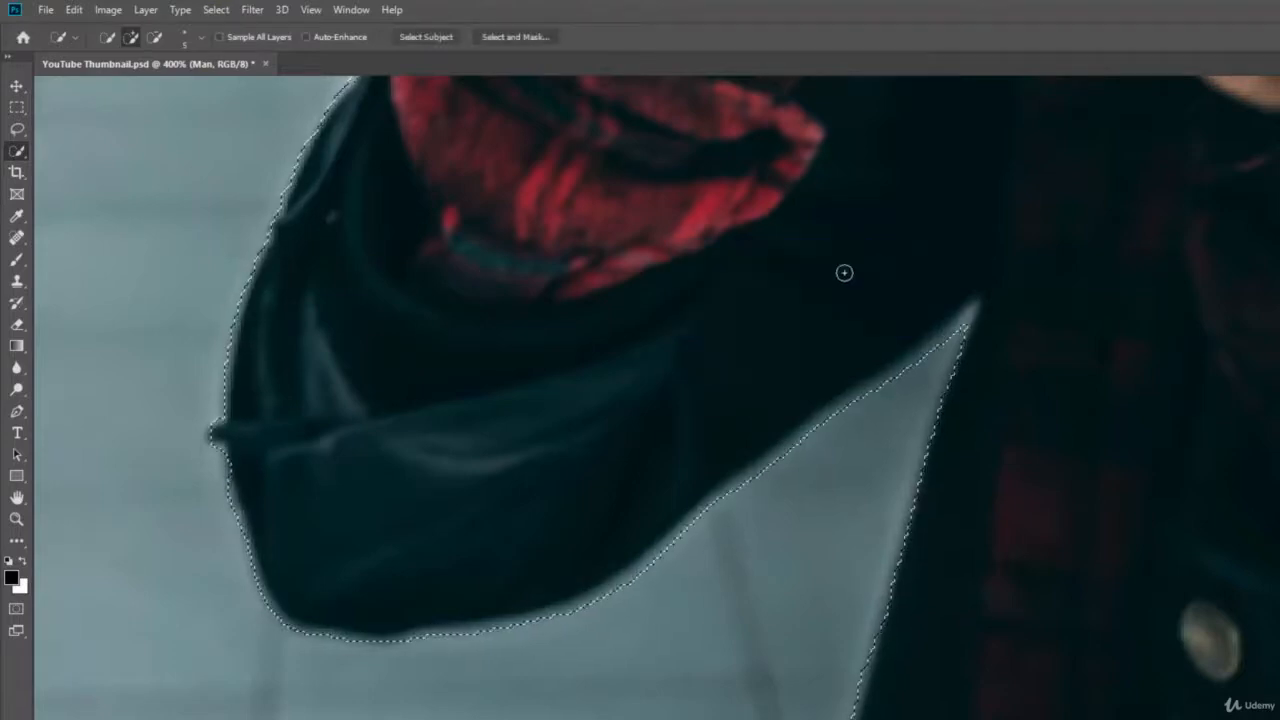
Step: Smooth the selection with a sample radius of 6 pixels
{"action": "left_click", "coordinate": [216, 10]}
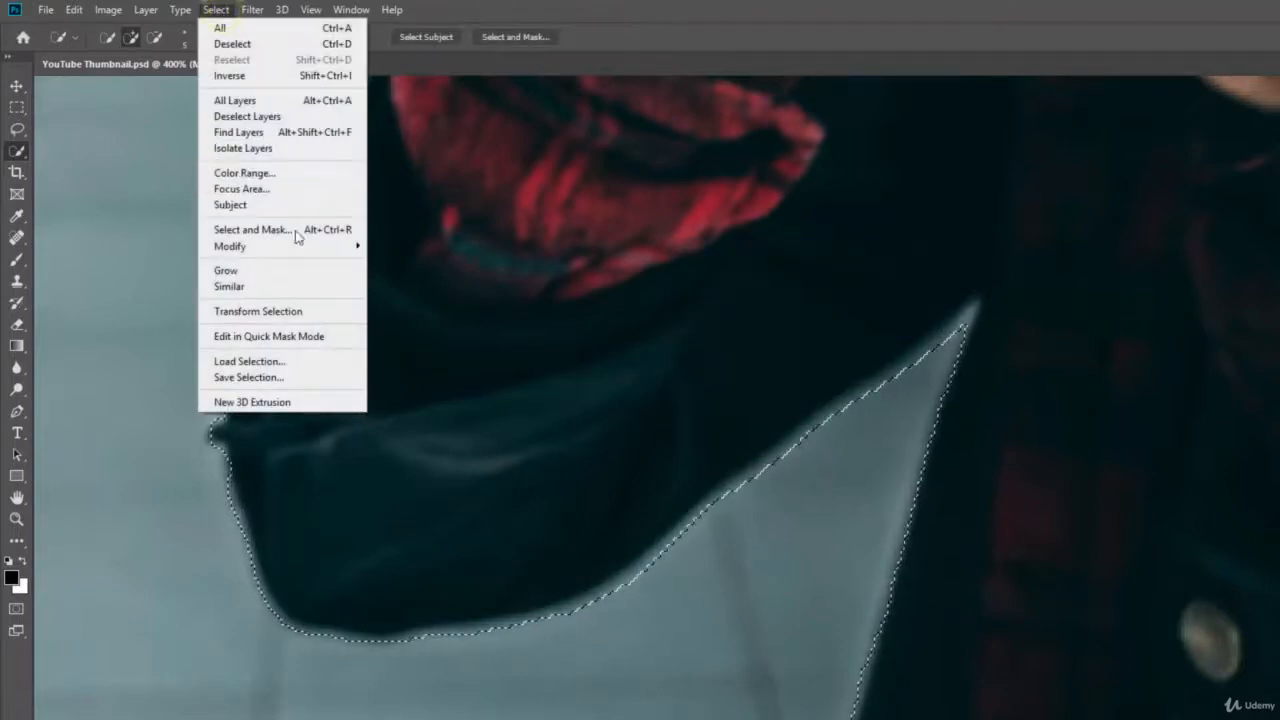
{"action": "mouse_move", "coordinate": [303, 252]}
{"action": "left_click", "coordinate": [400, 262]}
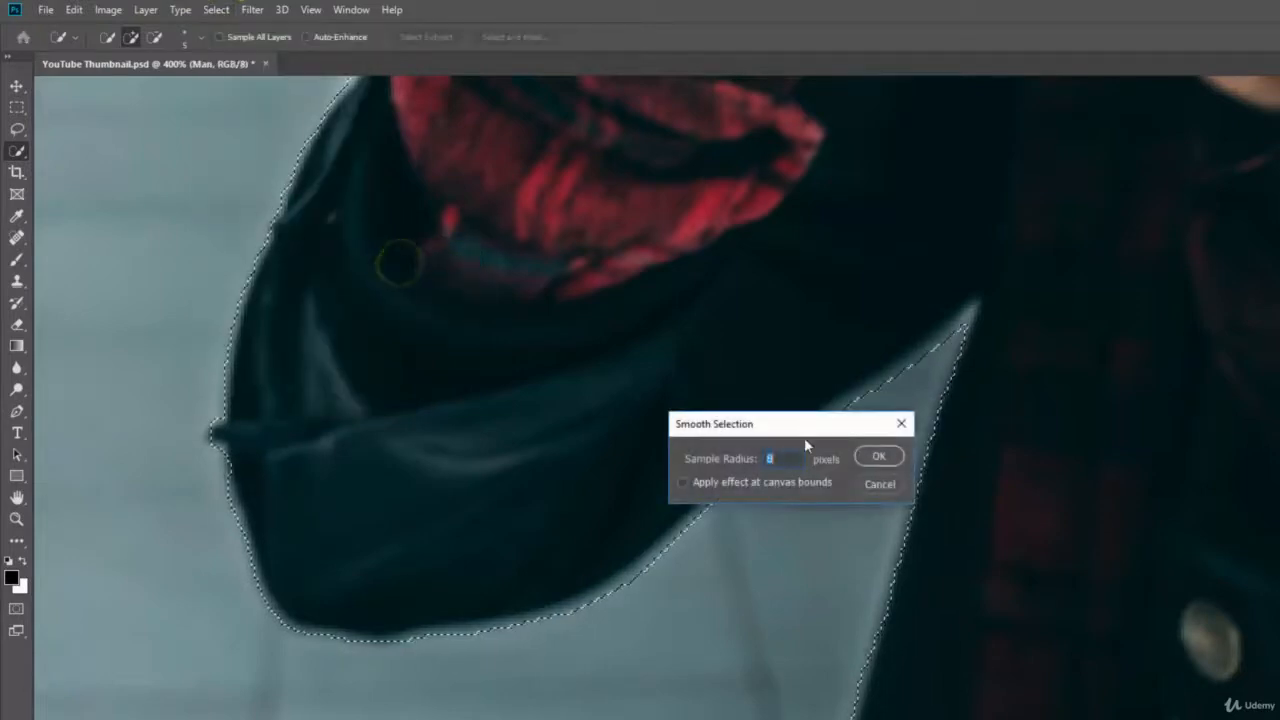
{"action": "left_click", "coordinate": [872, 458]}
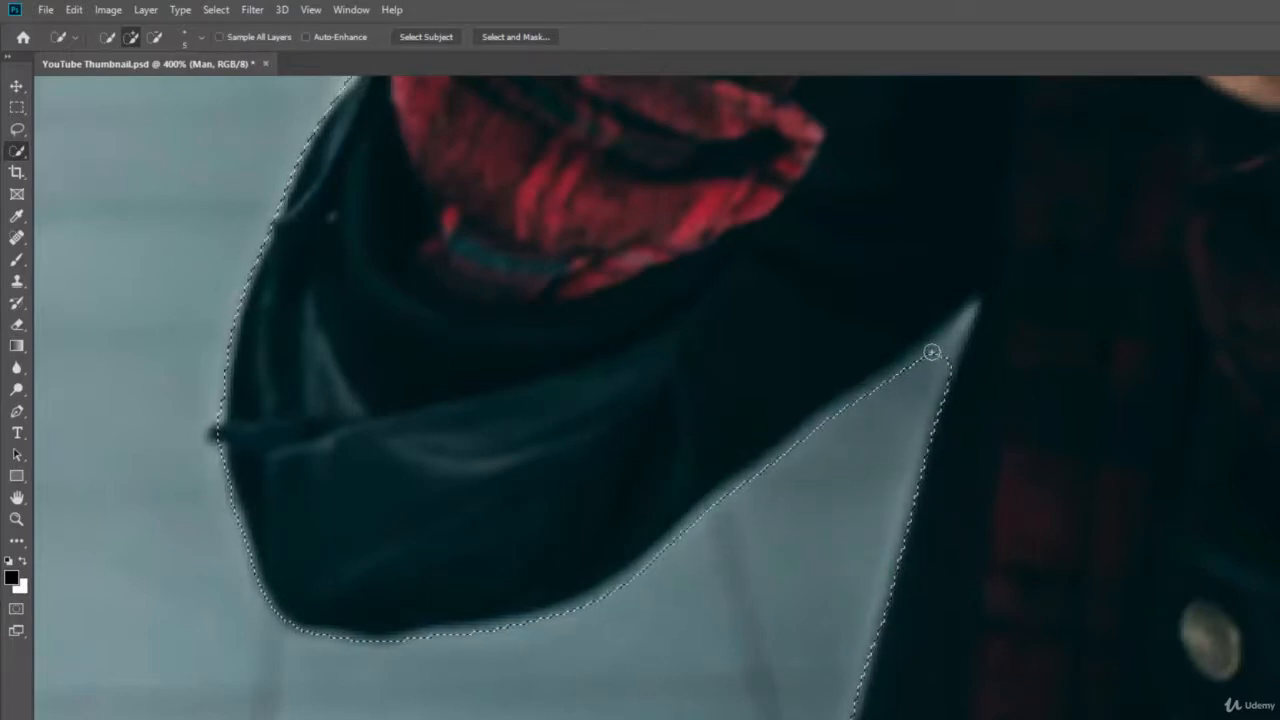
Step: Subtract the leftover background from the selection in the corner between arm and torso and in the notch between the hand's lower knuckles
{"action": "key", "text": "alt"}
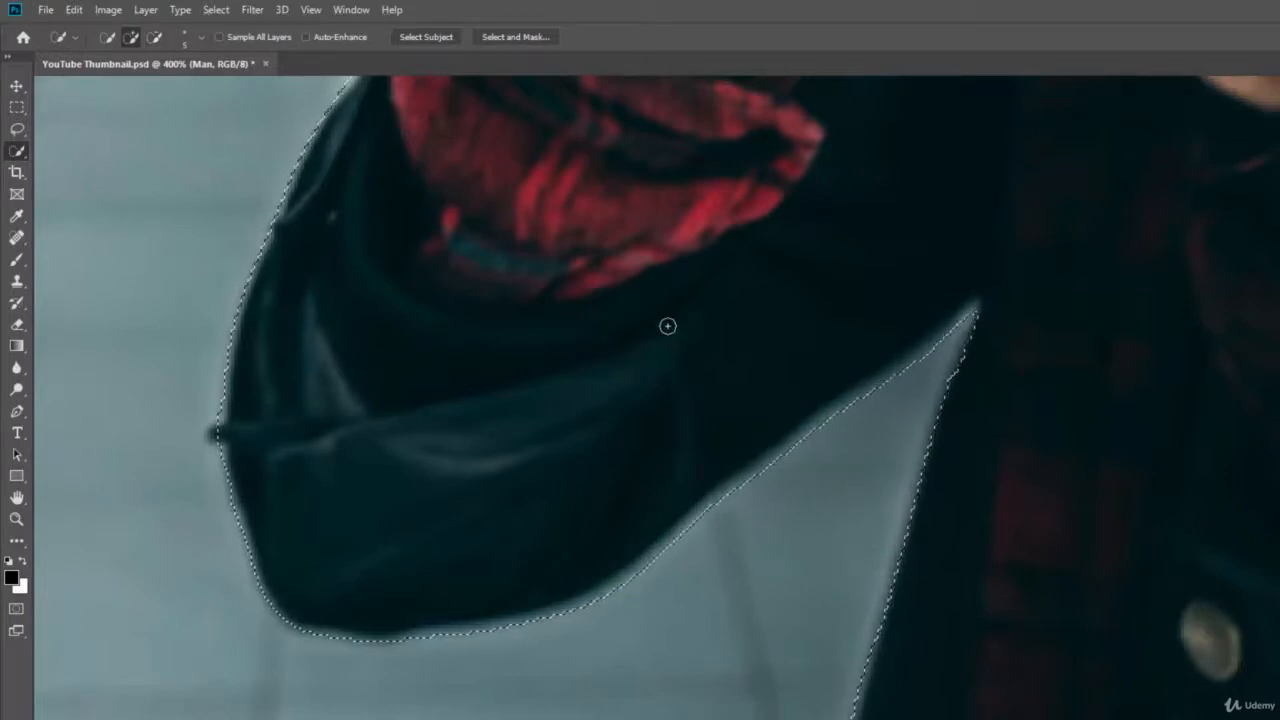
{"action": "key", "text": "space"}
{"action": "left_click_drag", "start_coordinate": [652, 264], "coordinate": [663, 485]}
{"action": "left_click_drag", "start_coordinate": [683, 243], "coordinate": [700, 437]}
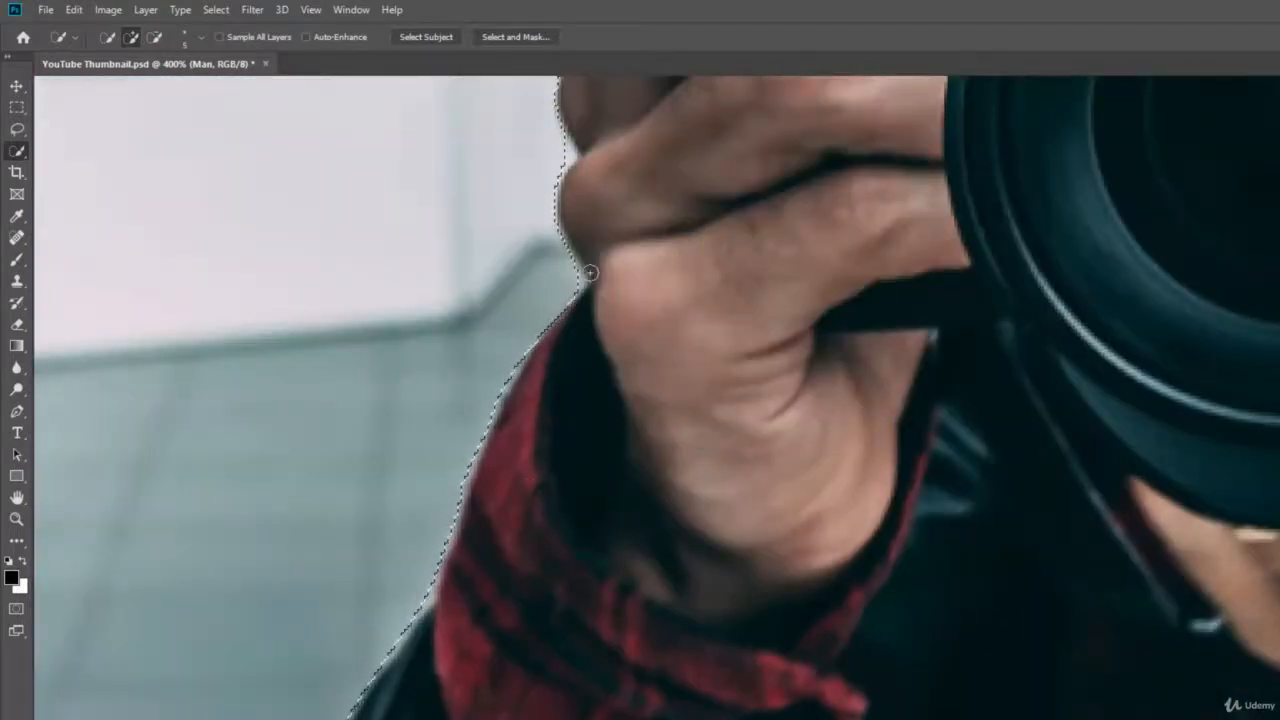
{"action": "key", "text": "space"}
{"action": "left_click_drag", "start_coordinate": [626, 163], "coordinate": [606, 360]}
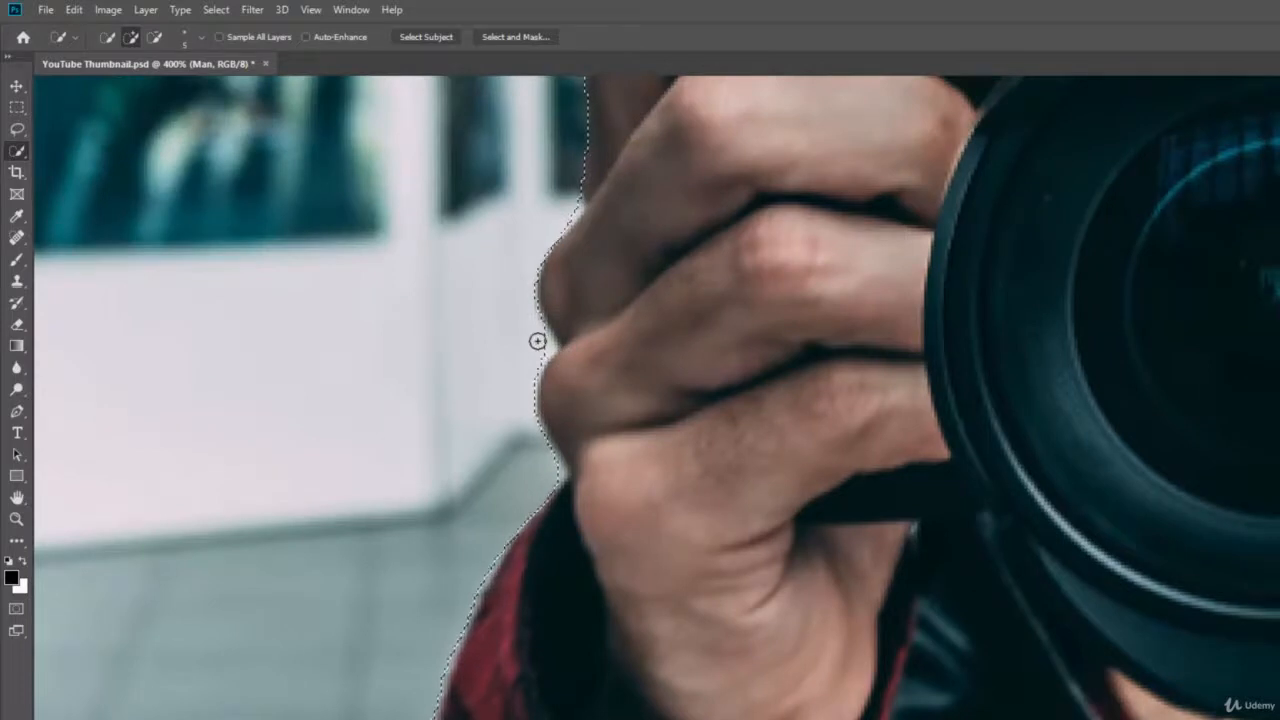
{"action": "left_click", "coordinate": [545, 347], "text": "alt"}
{"action": "left_click", "coordinate": [543, 347], "text": "alt"}
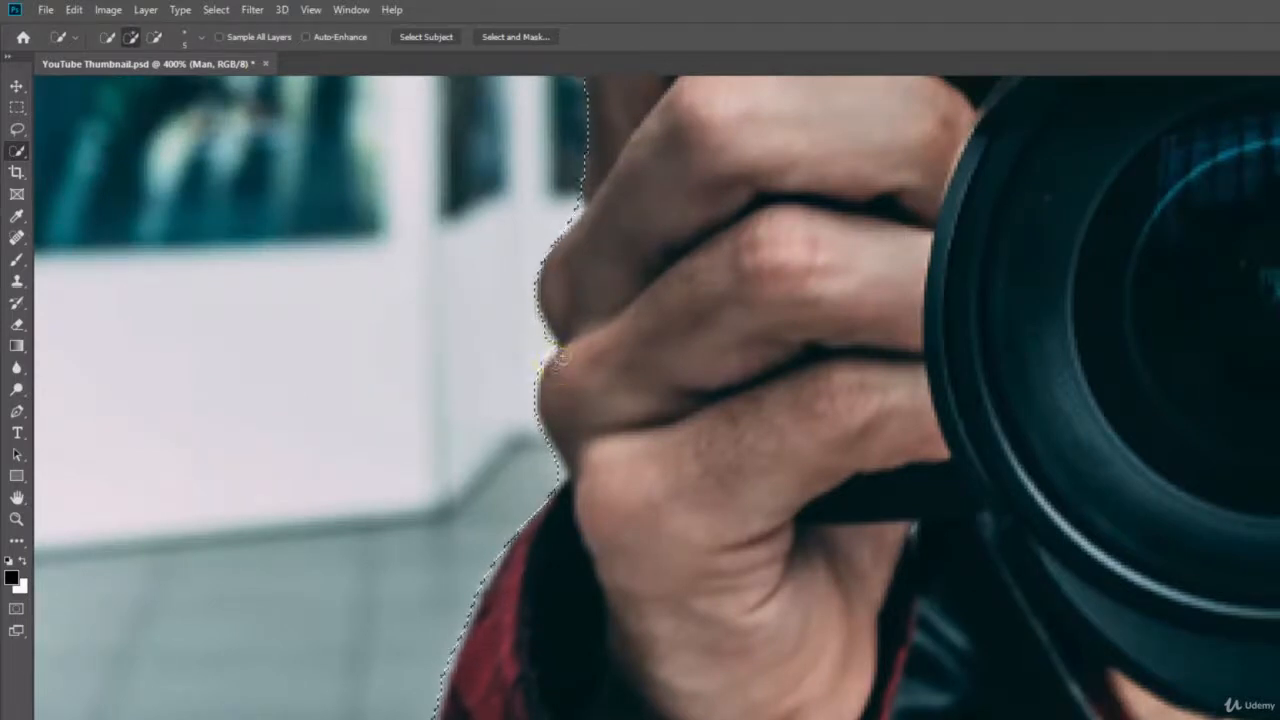
Step: Subtract the background gap between the fingertip and the camera, and add the camera's upper edge to the selection
{"action": "key", "text": "space"}
{"action": "left_click_drag", "start_coordinate": [598, 251], "coordinate": [571, 374]}
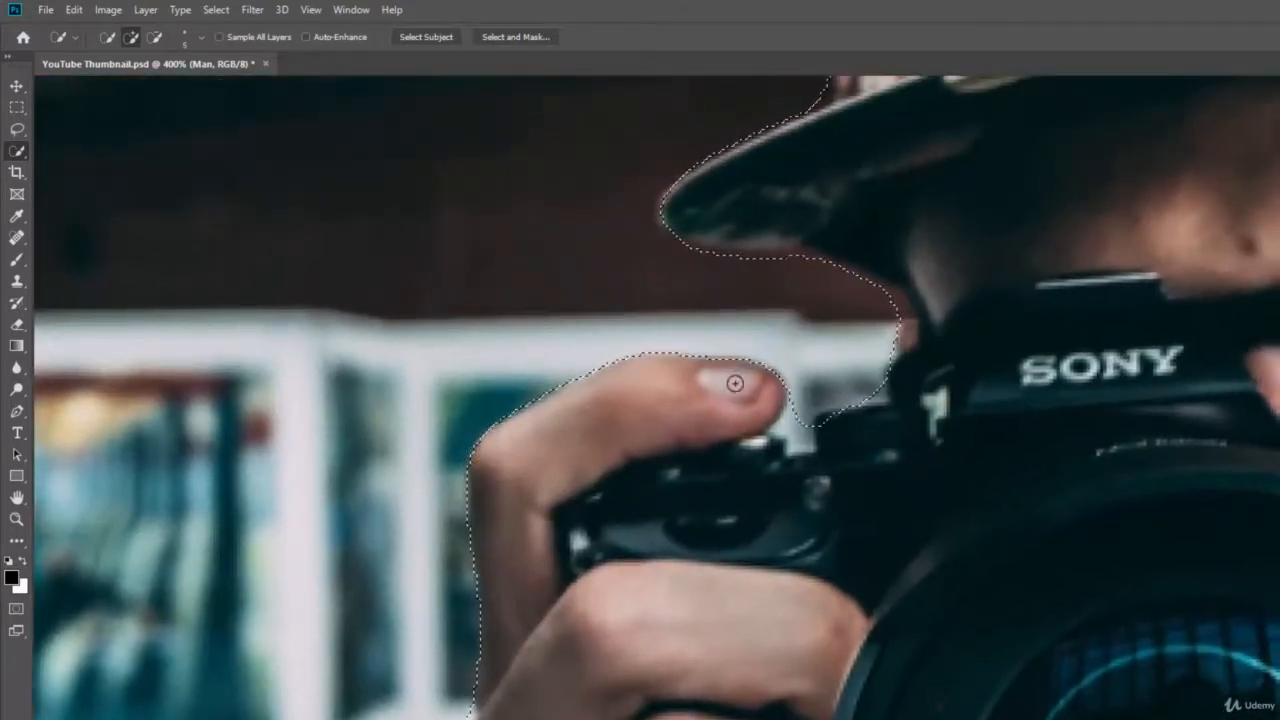
{"action": "left_click", "coordinate": [800, 418], "text": "alt"}
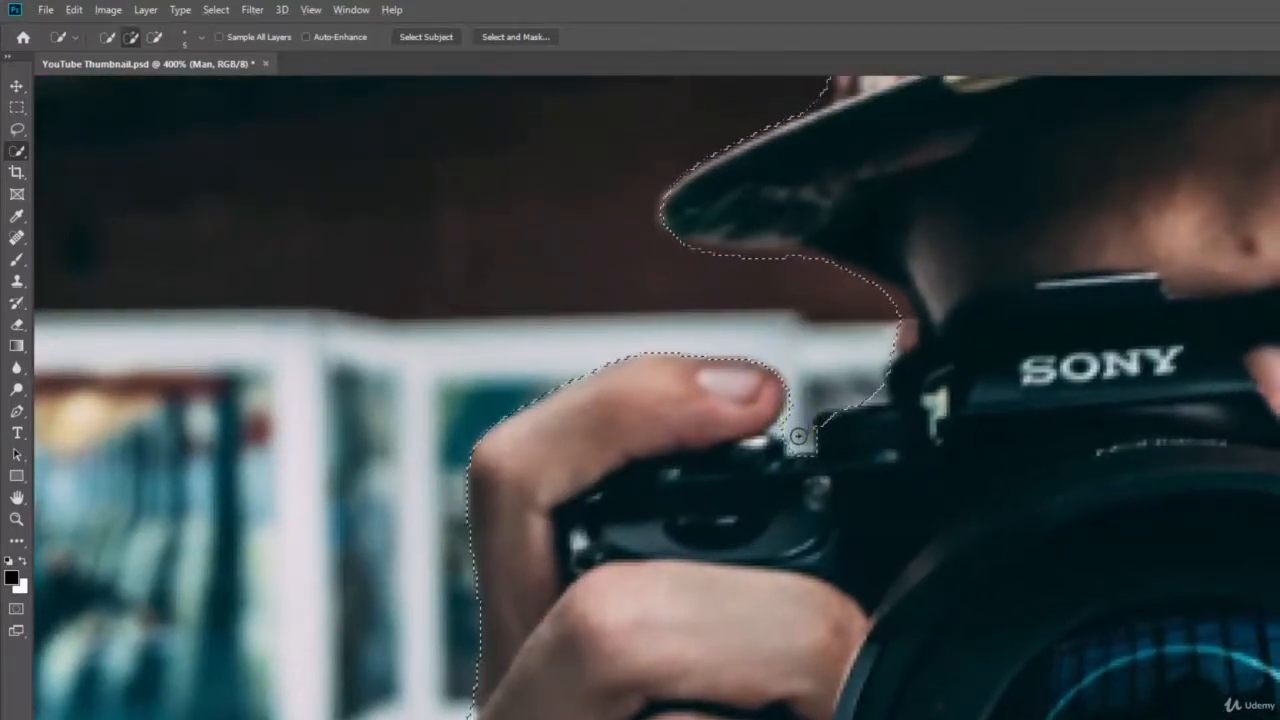
{"action": "left_click", "coordinate": [827, 424]}
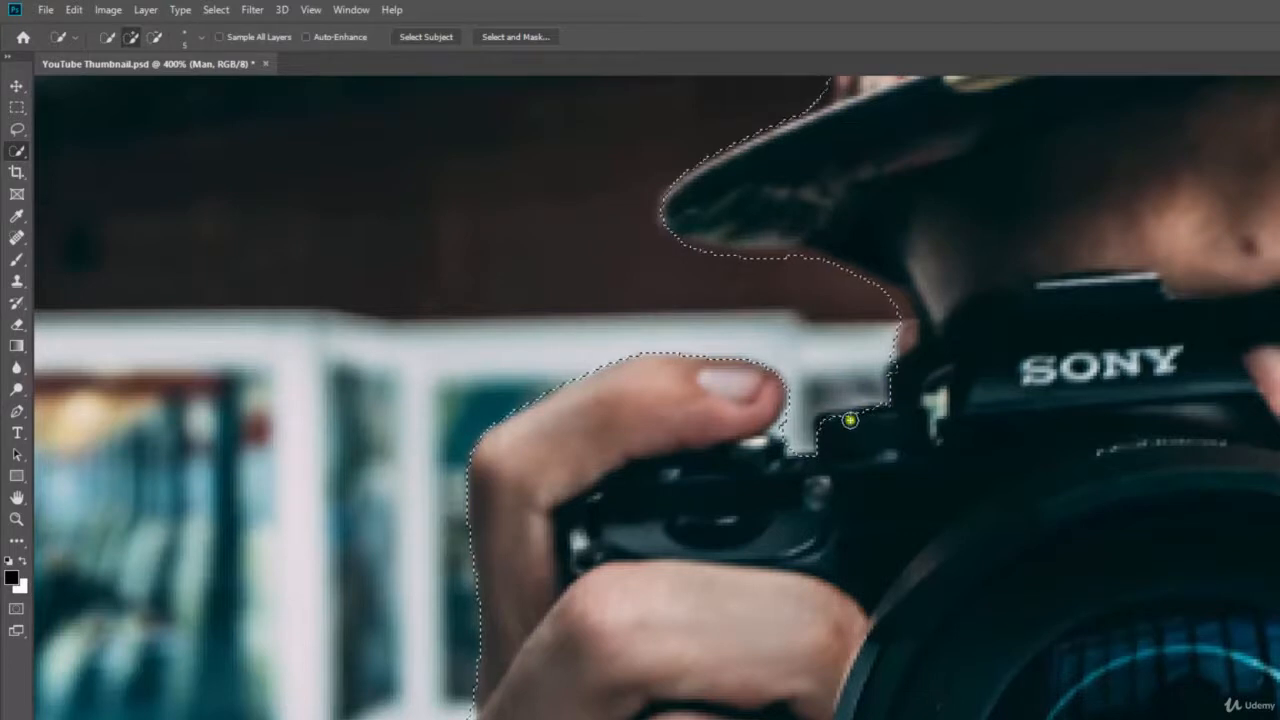
{"action": "left_click", "coordinate": [849, 420]}
{"action": "left_click", "coordinate": [829, 425]}
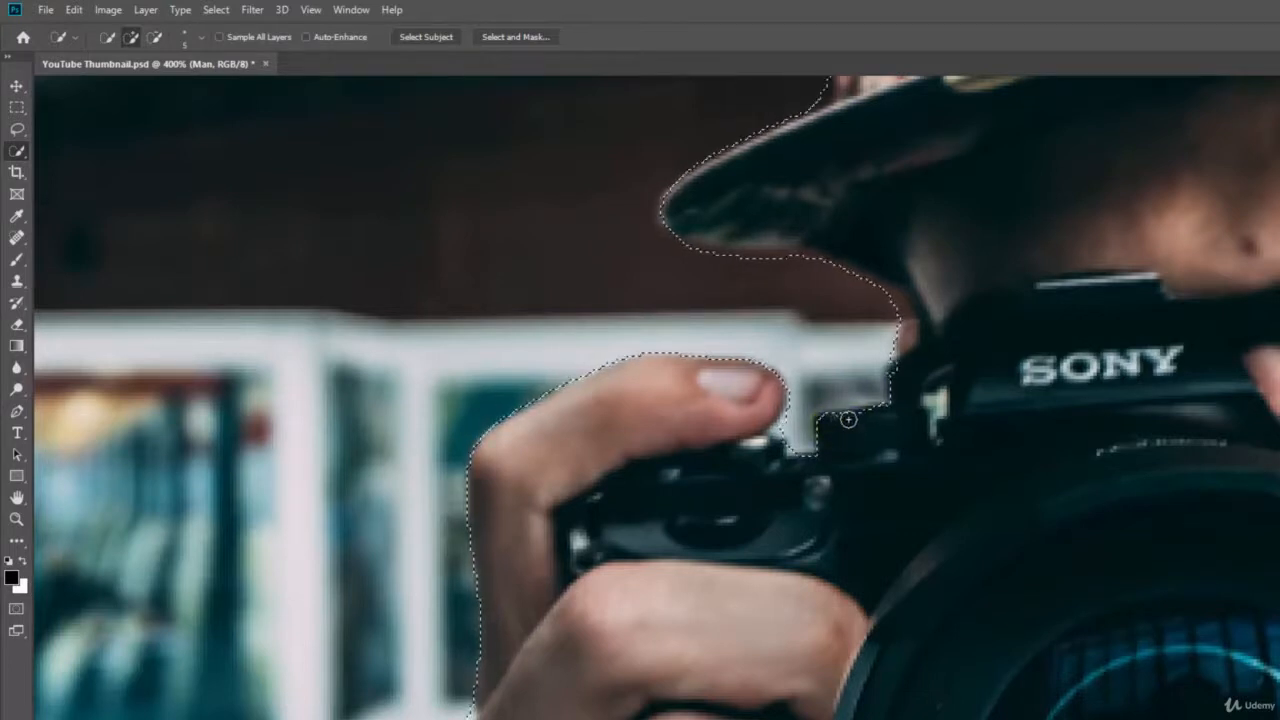
{"action": "left_click", "coordinate": [894, 371]}
Step: Subtract the leftover background from the selection in the notch between the cap's crown and brim and in the corner above the ear
{"action": "key", "text": "space"}
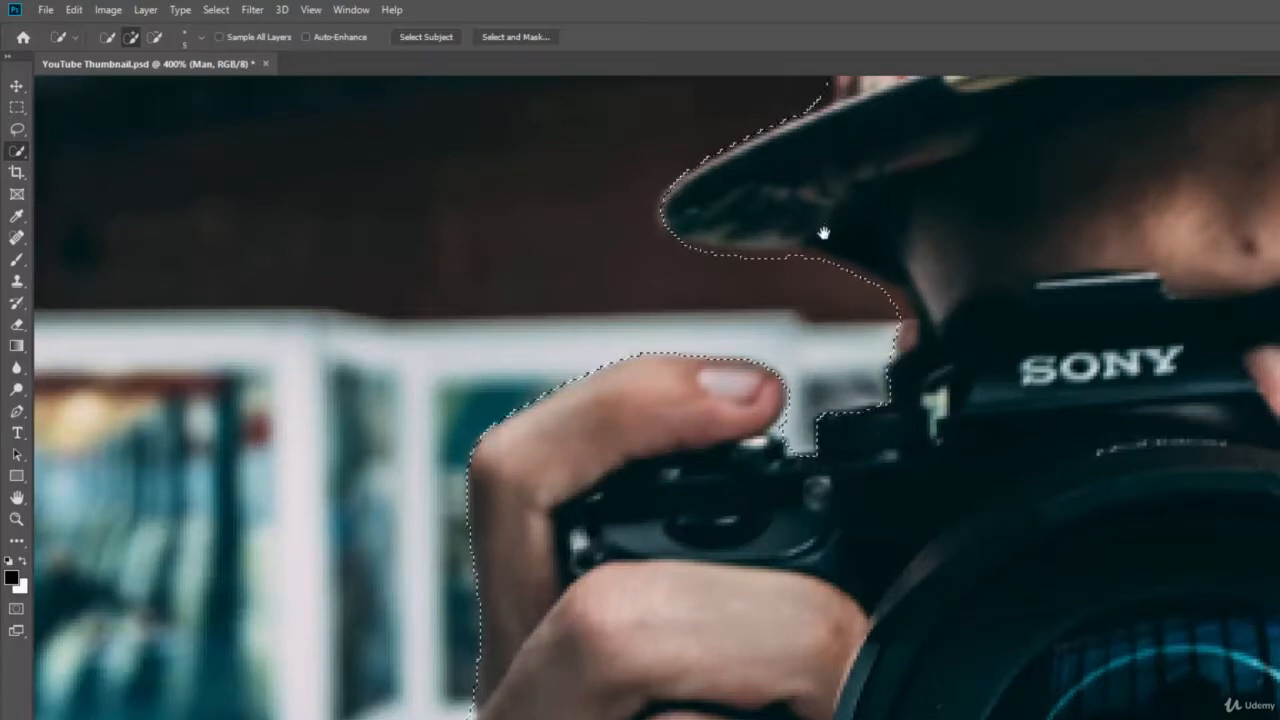
{"action": "left_click_drag", "start_coordinate": [823, 232], "coordinate": [829, 380]}
{"action": "left_click_drag", "start_coordinate": [854, 312], "coordinate": [820, 458]}
{"action": "left_click_drag", "start_coordinate": [928, 260], "coordinate": [742, 486]}
{"action": "left_click_drag", "start_coordinate": [918, 278], "coordinate": [873, 328]}
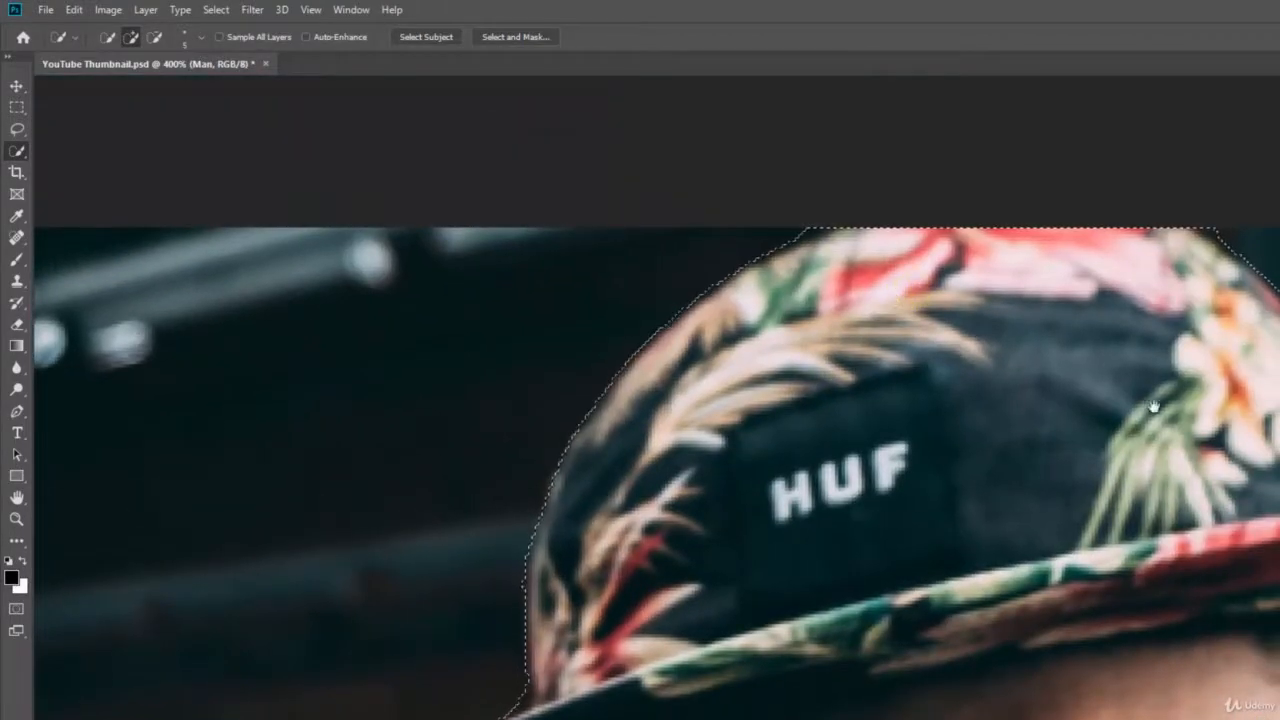
{"action": "scroll", "coordinate": [1146, 406], "scroll_direction": "right", "scroll_amount": 10}
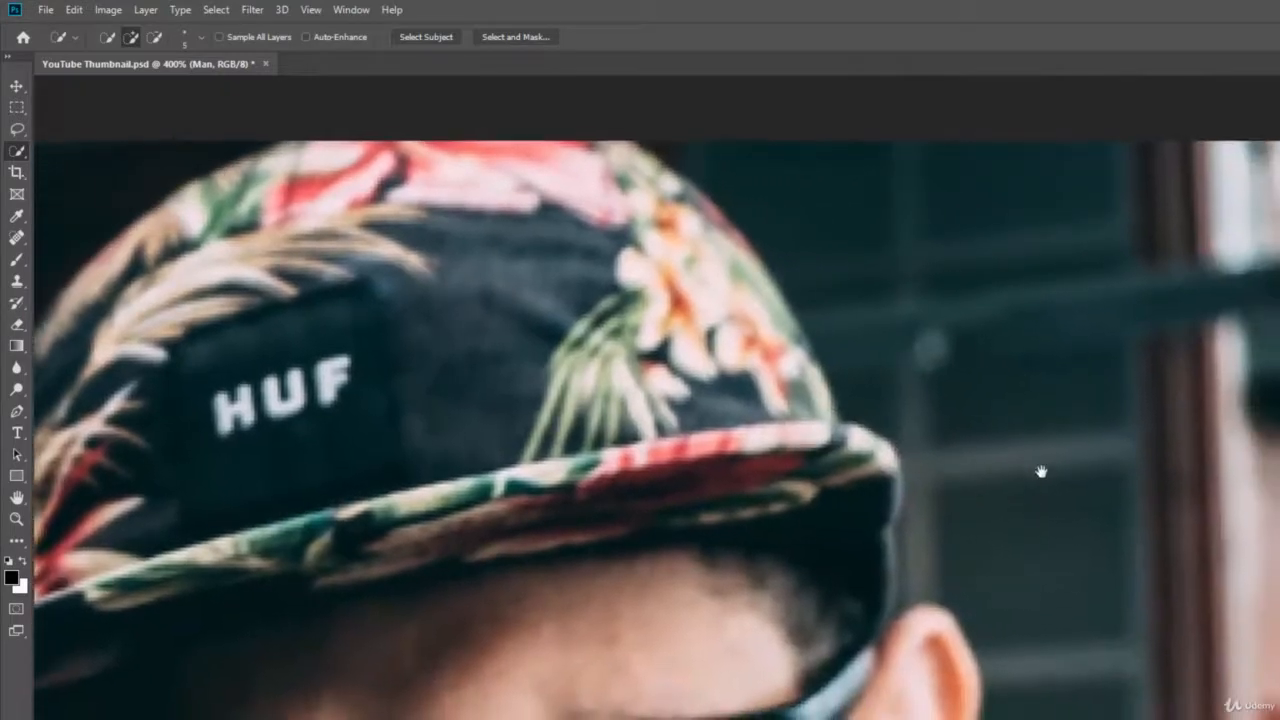
{"action": "left_click_drag", "start_coordinate": [1041, 471], "coordinate": [1037, 469]}
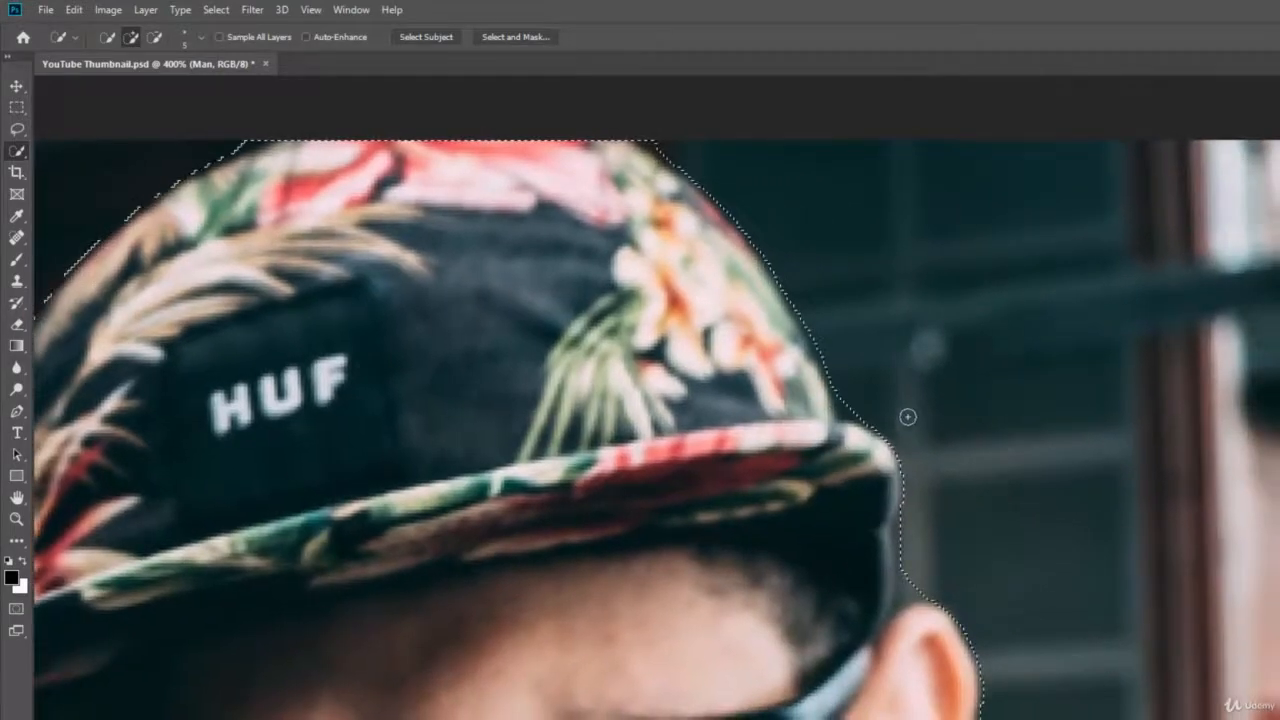
{"action": "left_click", "coordinate": [852, 406], "text": "alt"}
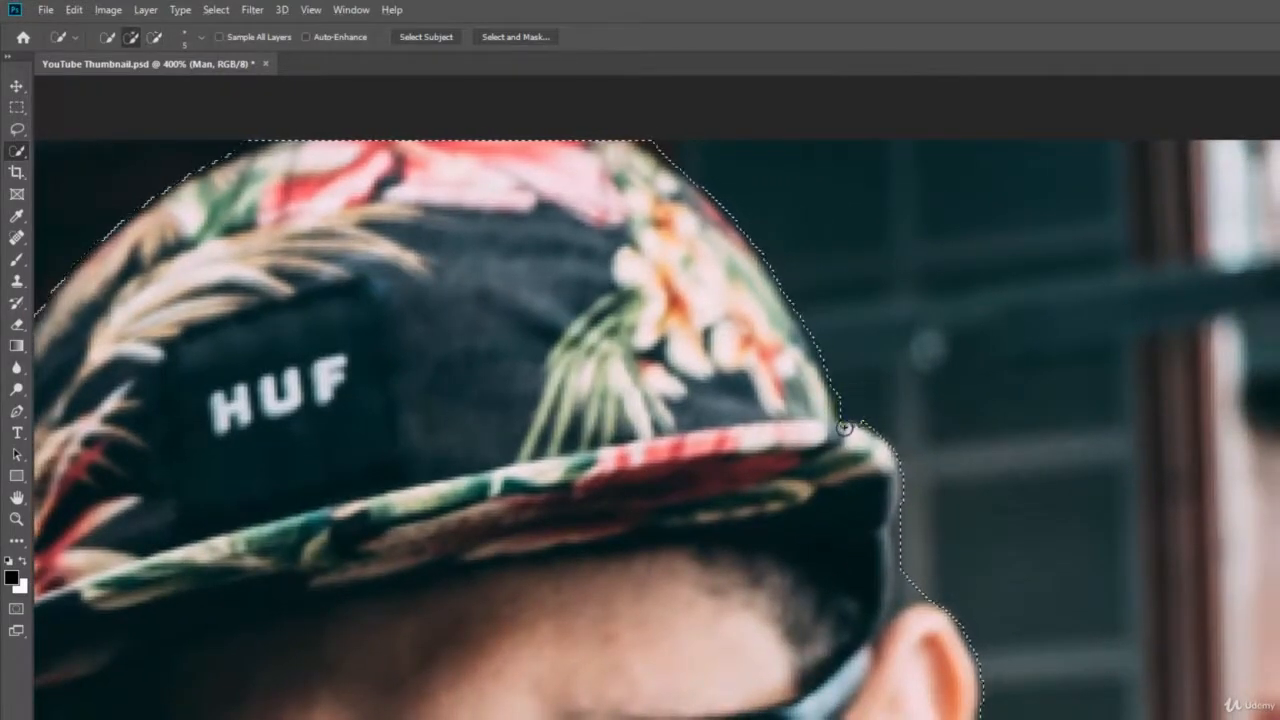
{"action": "left_click", "coordinate": [913, 586], "text": "alt"}
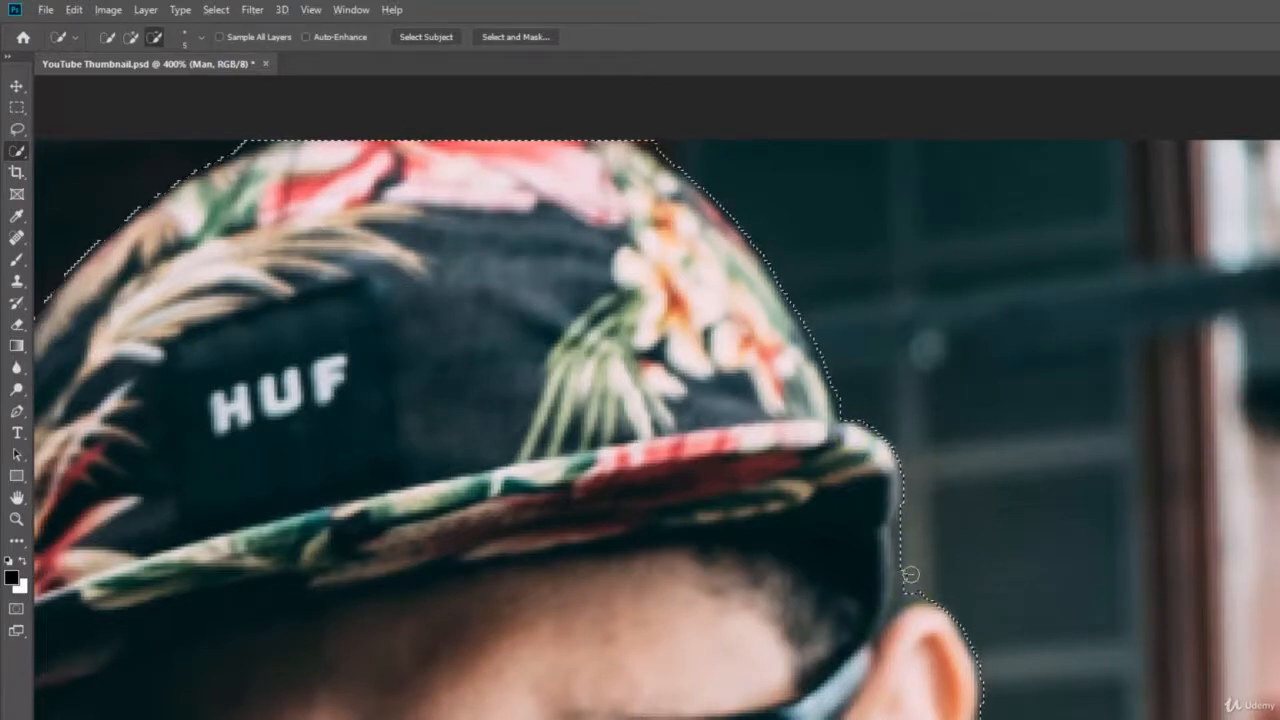
{"action": "left_click_drag", "start_coordinate": [910, 576], "coordinate": [917, 588]}
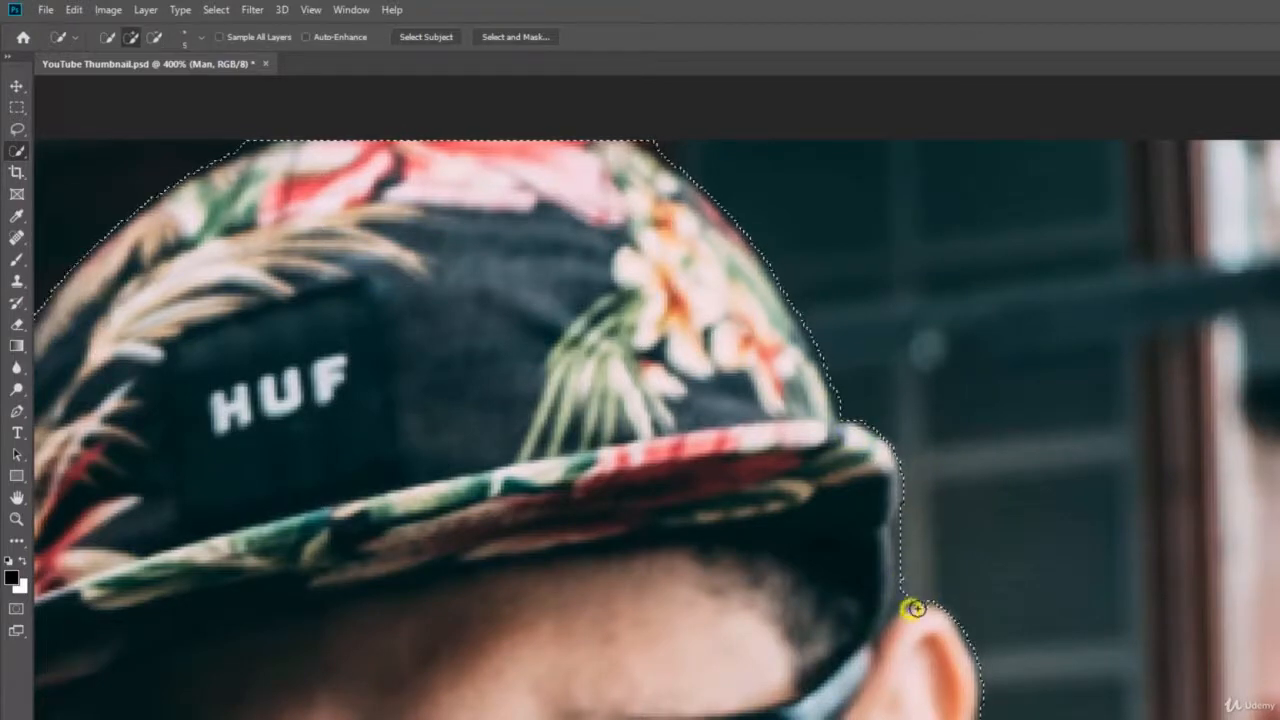
Step: Subtract the background wedge between the earlobe and the plaid collar from the selection
{"action": "left_click_drag", "start_coordinate": [943, 689], "coordinate": [919, 480]}
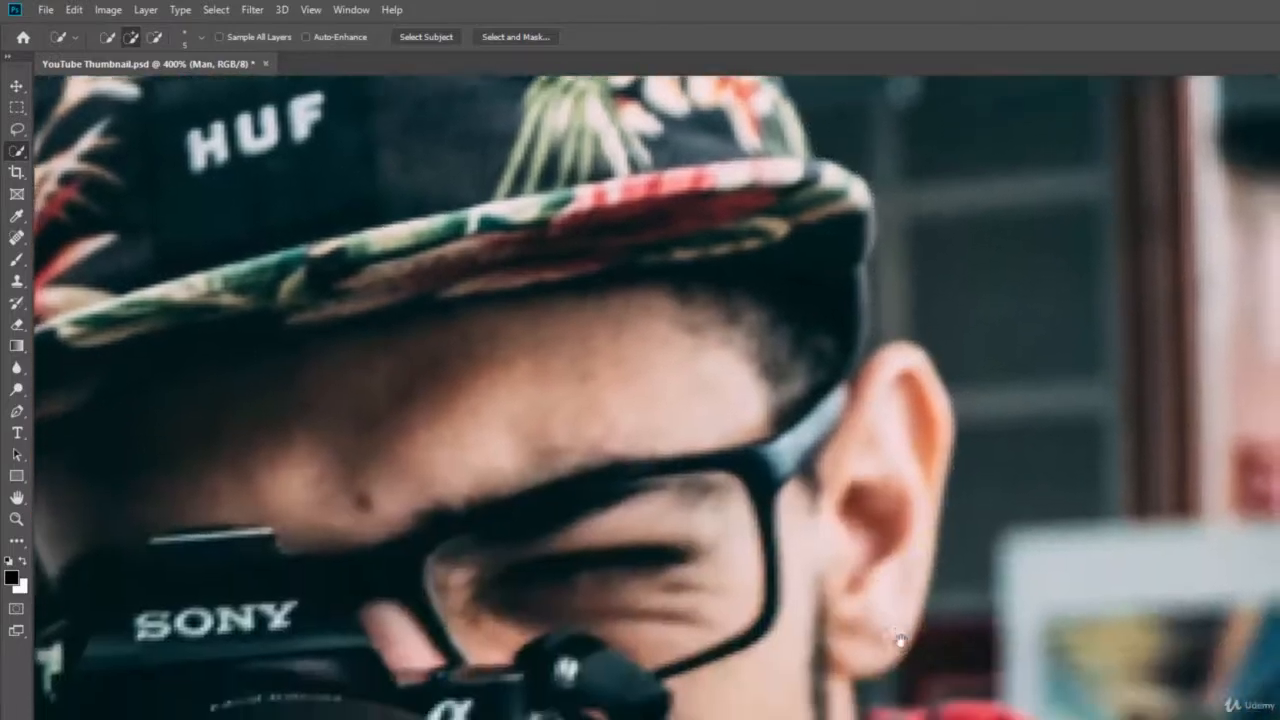
{"action": "mouse_move", "coordinate": [900, 638]}
{"action": "left_mouse_down"}
{"action": "mouse_move", "coordinate": [891, 589]}
{"action": "mouse_move", "coordinate": [889, 617]}
{"action": "mouse_move", "coordinate": [870, 620]}
{"action": "left_mouse_up"}
{"action": "left_click", "coordinate": [886, 590], "text": "alt"}
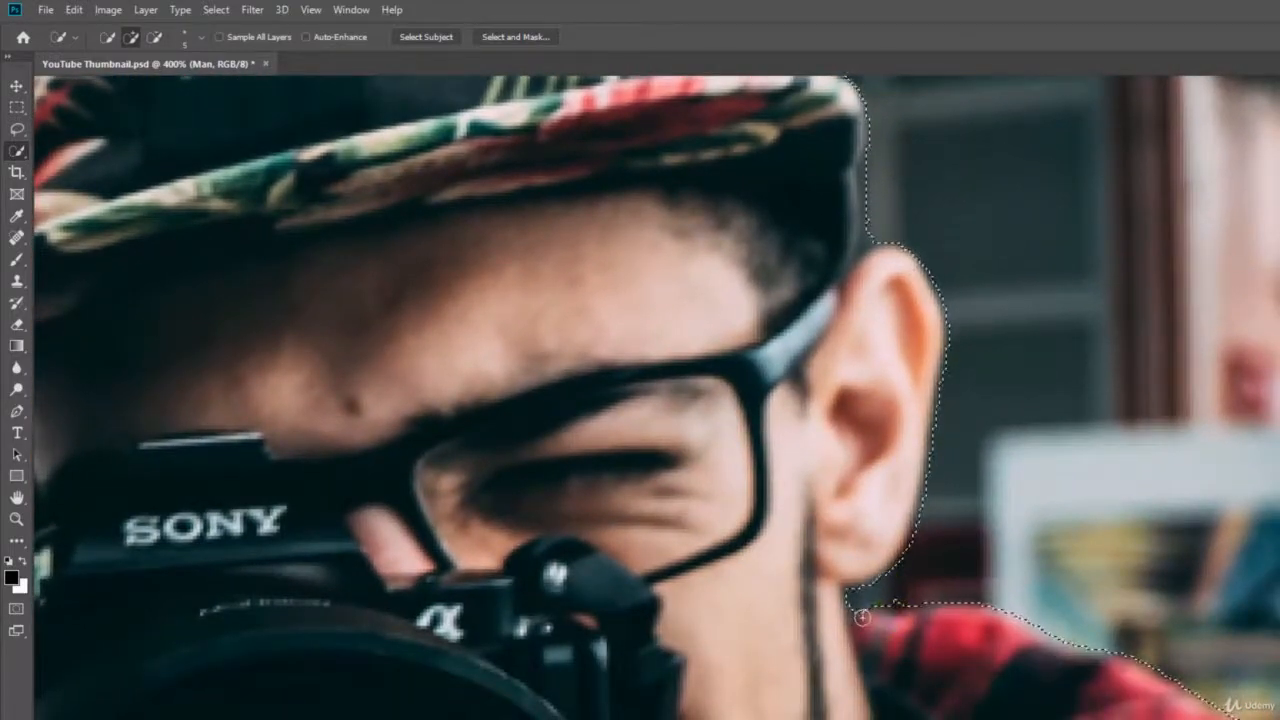
{"action": "left_click", "coordinate": [895, 597], "text": "alt"}
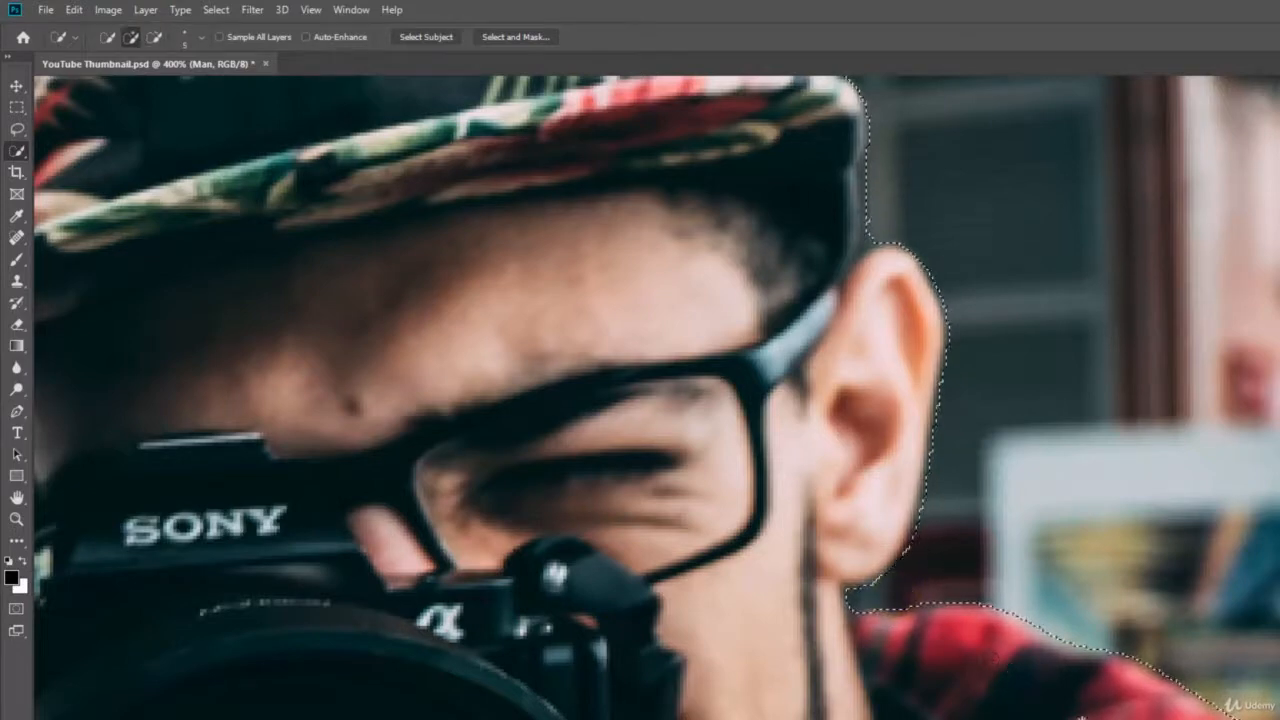
Step: Clean up the selection in the notch between the two plaid hood folds, removing the background and keeping the fabric edge
{"action": "left_click_drag", "start_coordinate": [1150, 700], "coordinate": [1000, 500]}
{"action": "mouse_move", "coordinate": [1074, 712]}
{"action": "left_mouse_down"}
{"action": "mouse_move", "coordinate": [1020, 694]}
{"action": "mouse_move", "coordinate": [960, 620]}
{"action": "left_mouse_up"}
{"action": "mouse_move", "coordinate": [1023, 709]}
{"action": "left_mouse_down"}
{"action": "mouse_move", "coordinate": [967, 658]}
{"action": "mouse_move", "coordinate": [960, 674]}
{"action": "left_mouse_up"}
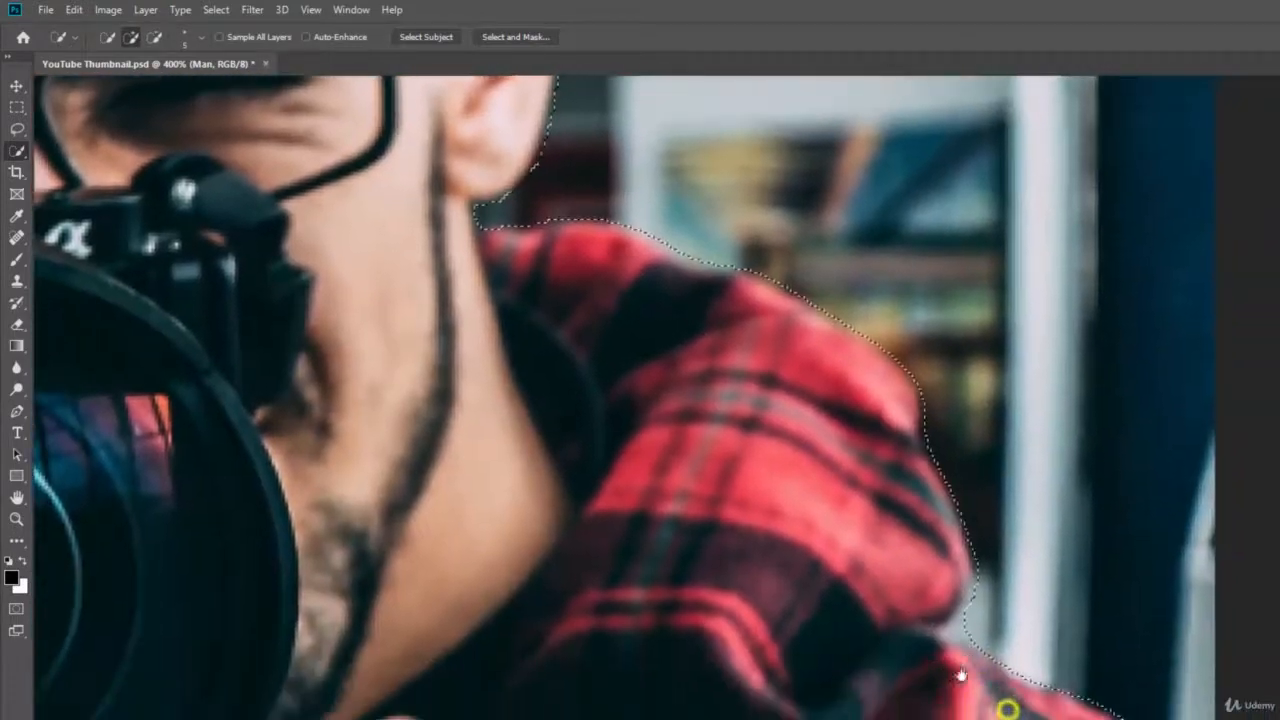
{"action": "left_click", "coordinate": [963, 628], "text": "alt"}
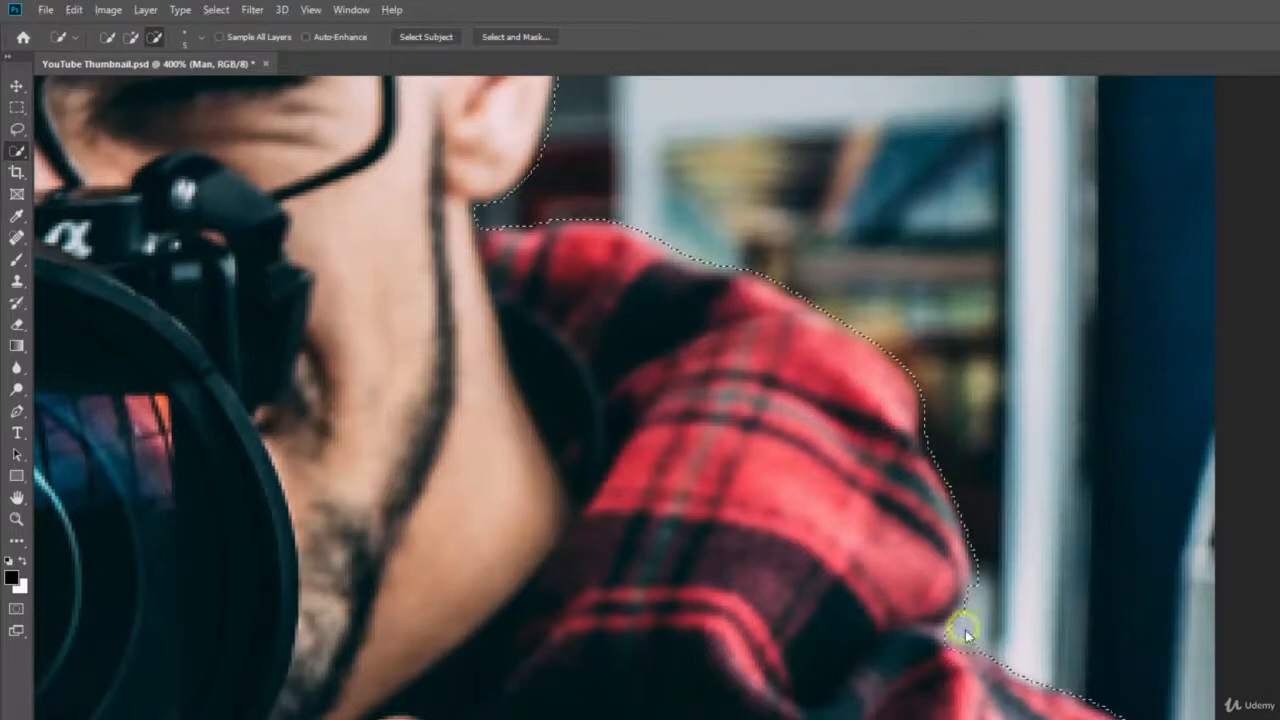
{"action": "left_click", "coordinate": [949, 646]}
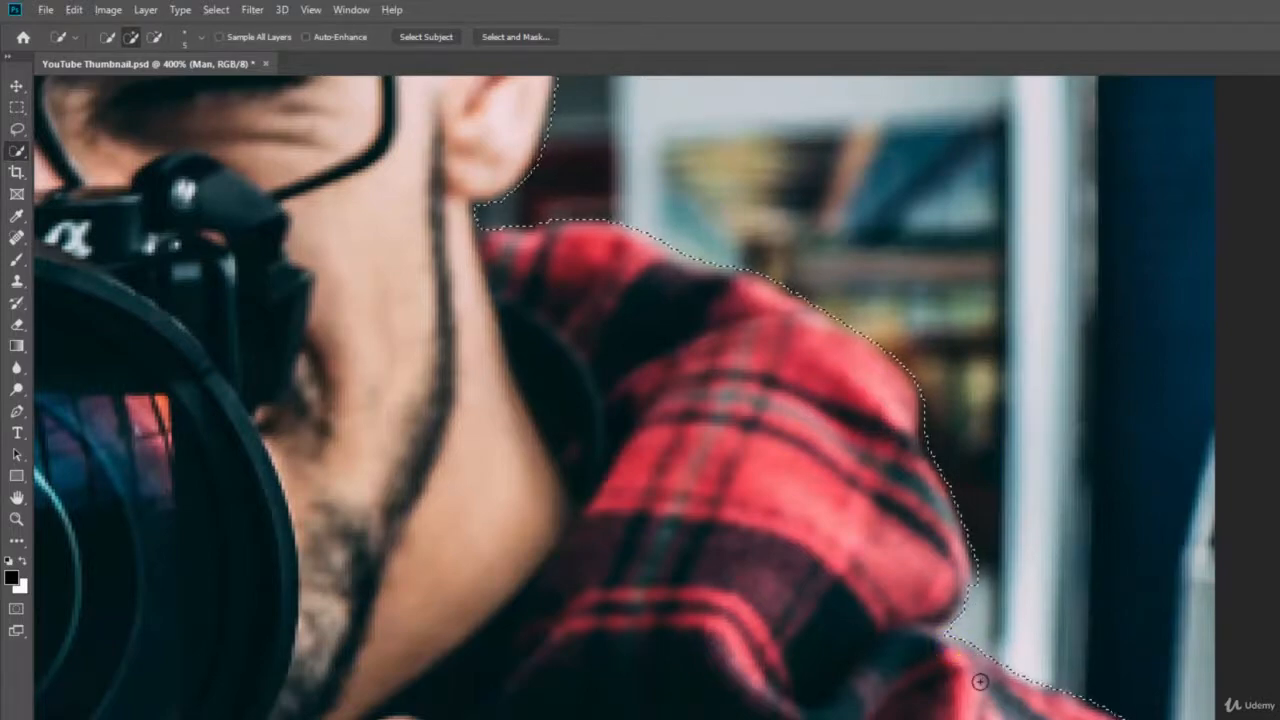
Step: Refine the selection where the plaid hood meets the jacket shoulder, subtracting the background and restoring the jacket's edge up to the canvas border
{"action": "left_click_drag", "start_coordinate": [1036, 718], "coordinate": [1000, 583]}
{"action": "left_click_drag", "start_coordinate": [1019, 688], "coordinate": [1000, 600]}
{"action": "left_click", "coordinate": [1119, 636]}
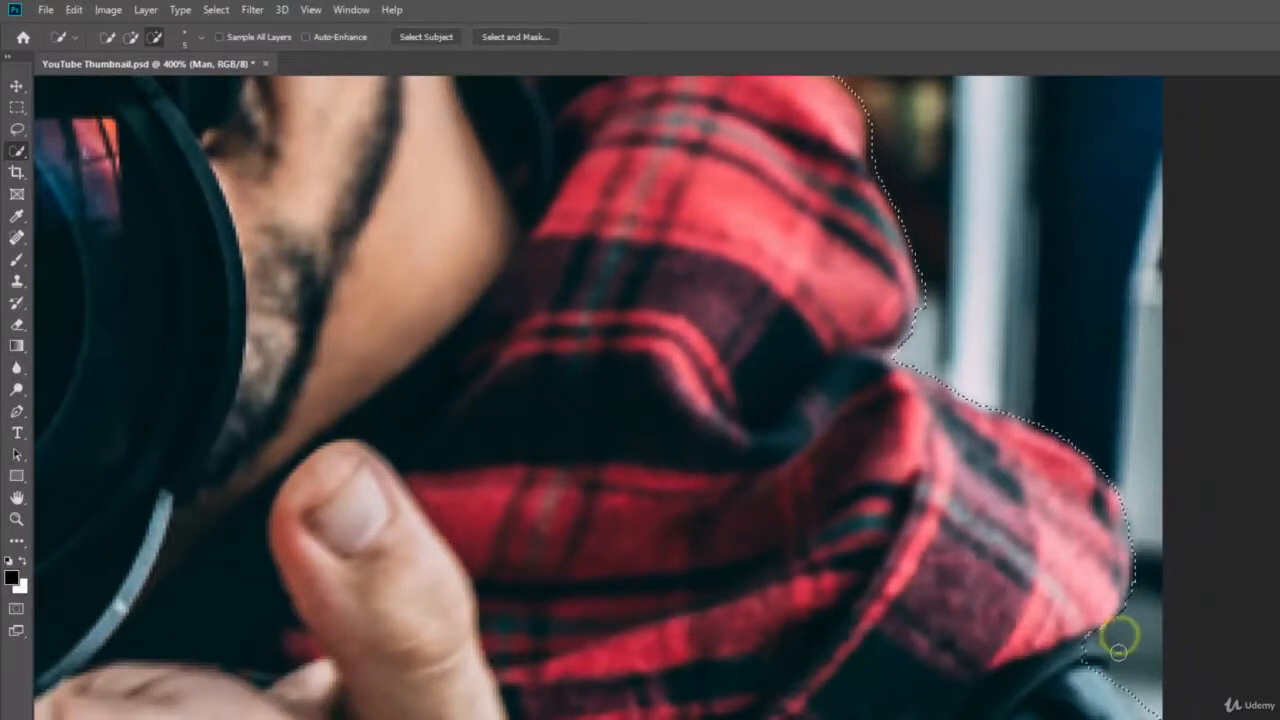
{"action": "left_click", "coordinate": [1090, 650]}
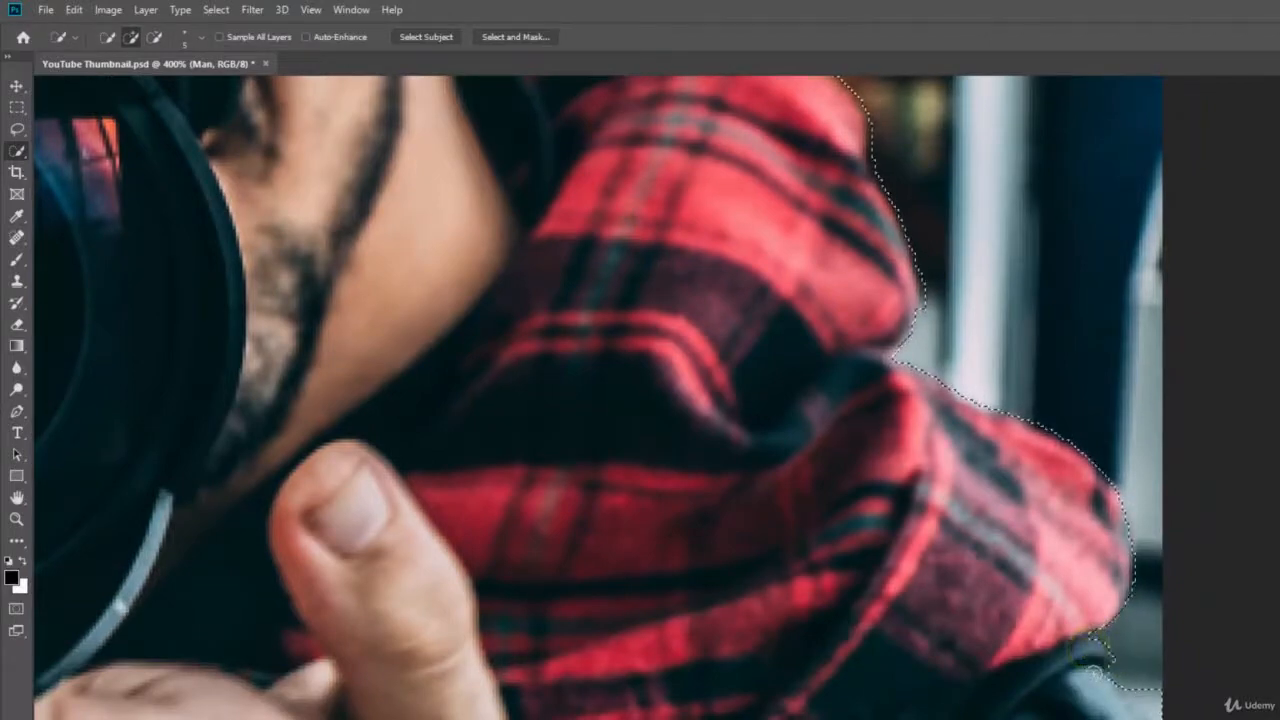
{"action": "left_click", "coordinate": [1148, 690], "text": "alt"}
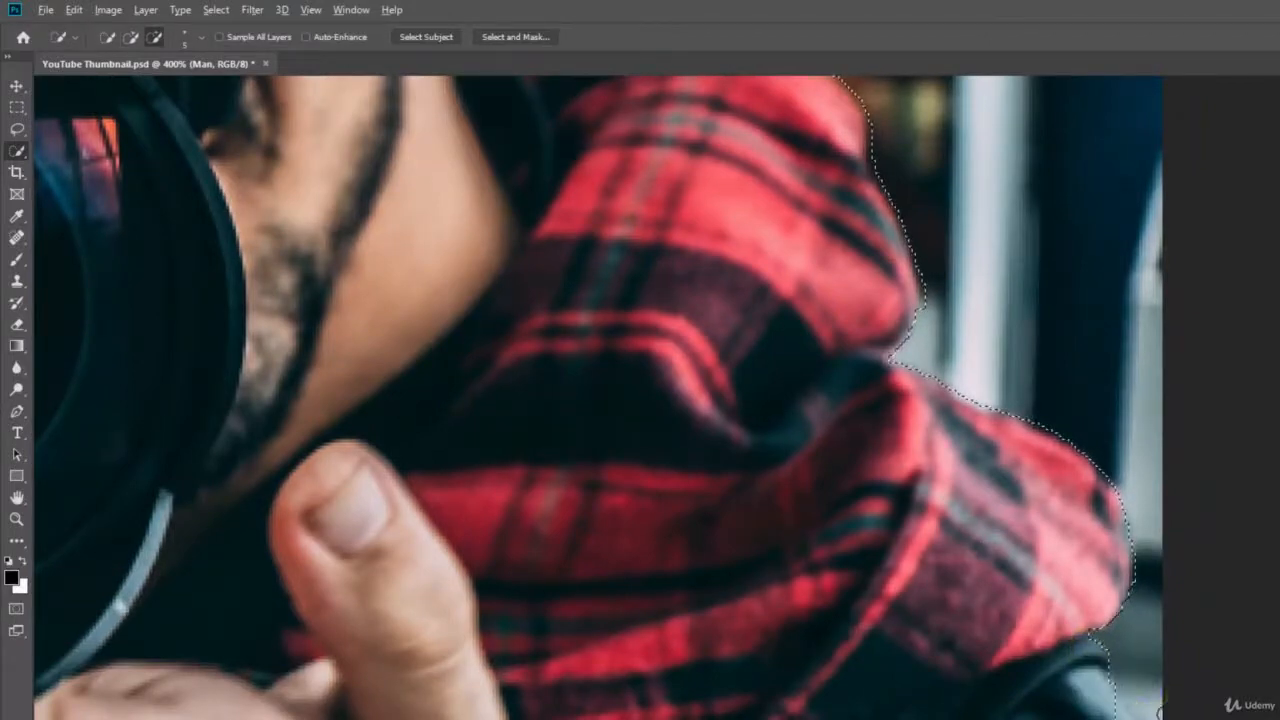
{"action": "left_click", "coordinate": [1111, 695]}
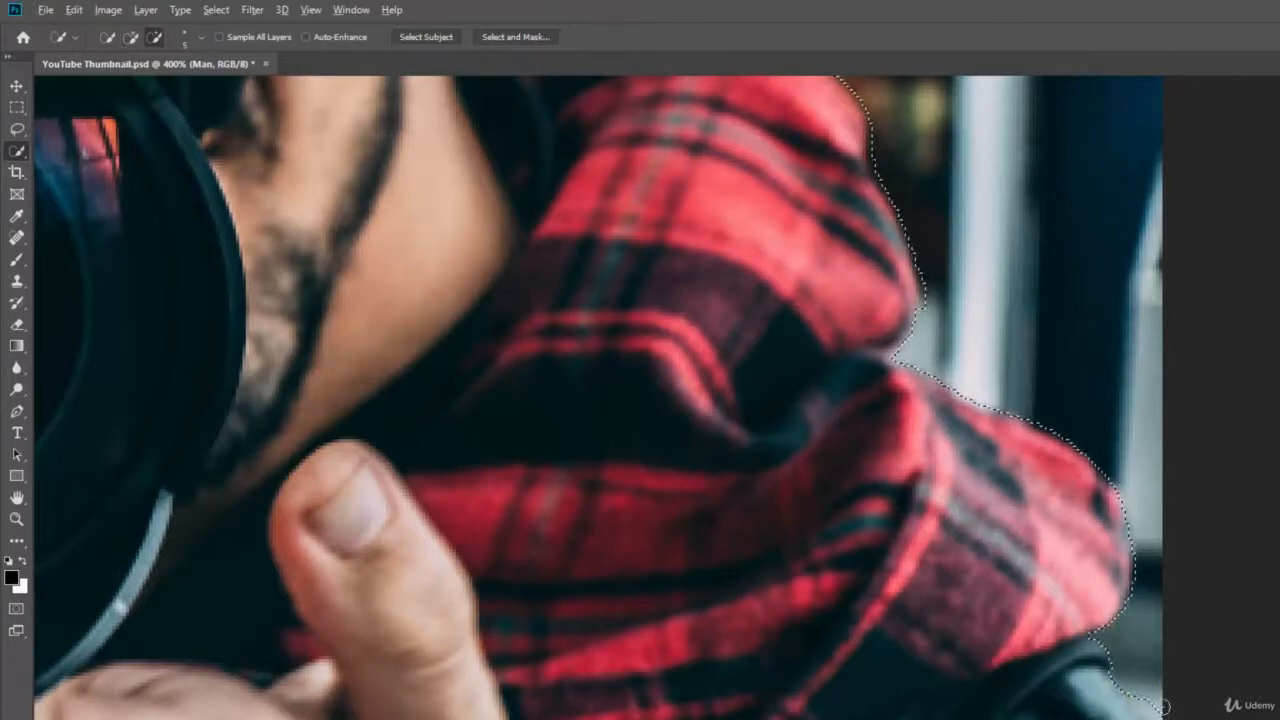
{"action": "left_click", "coordinate": [1154, 706], "text": "alt"}
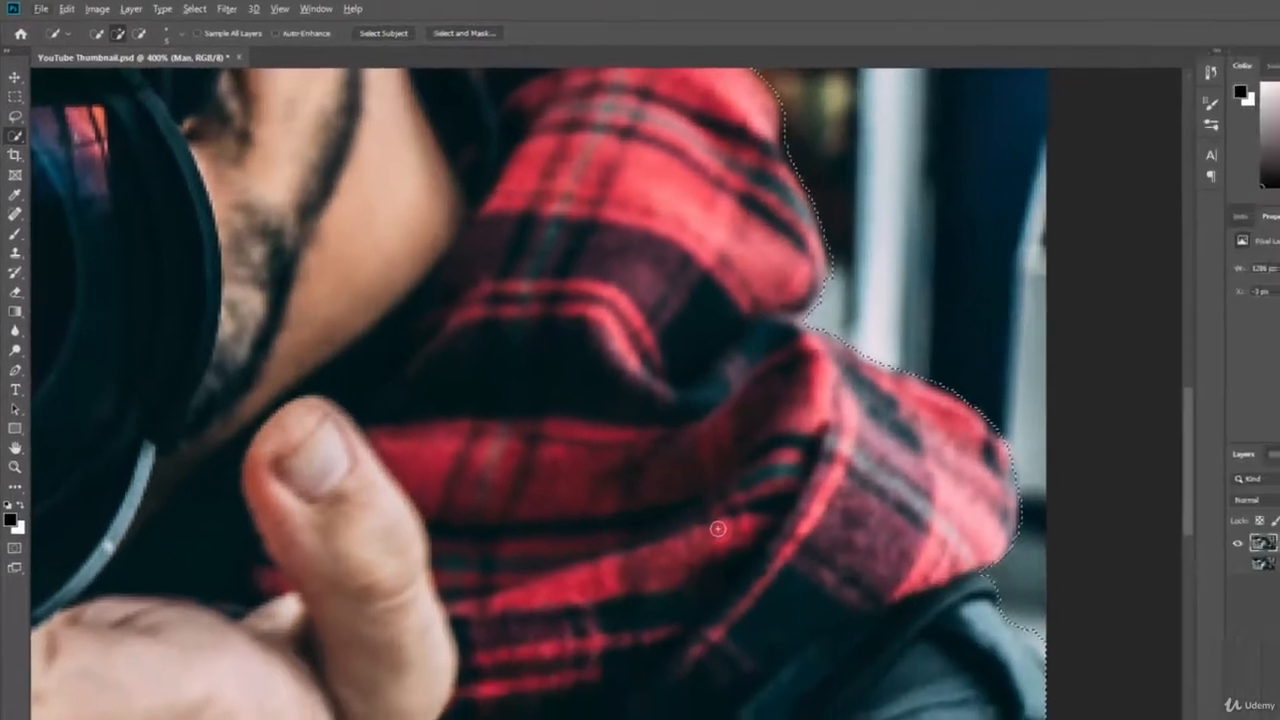
Step: Copy the selected man from the Man layer and paste him onto a new layer
{"action": "scroll", "coordinate": [795, 583], "scroll_direction": "down", "scroll_amount": 5}
{"action": "scroll", "coordinate": [638, 470], "scroll_direction": "down", "scroll_amount": 3}
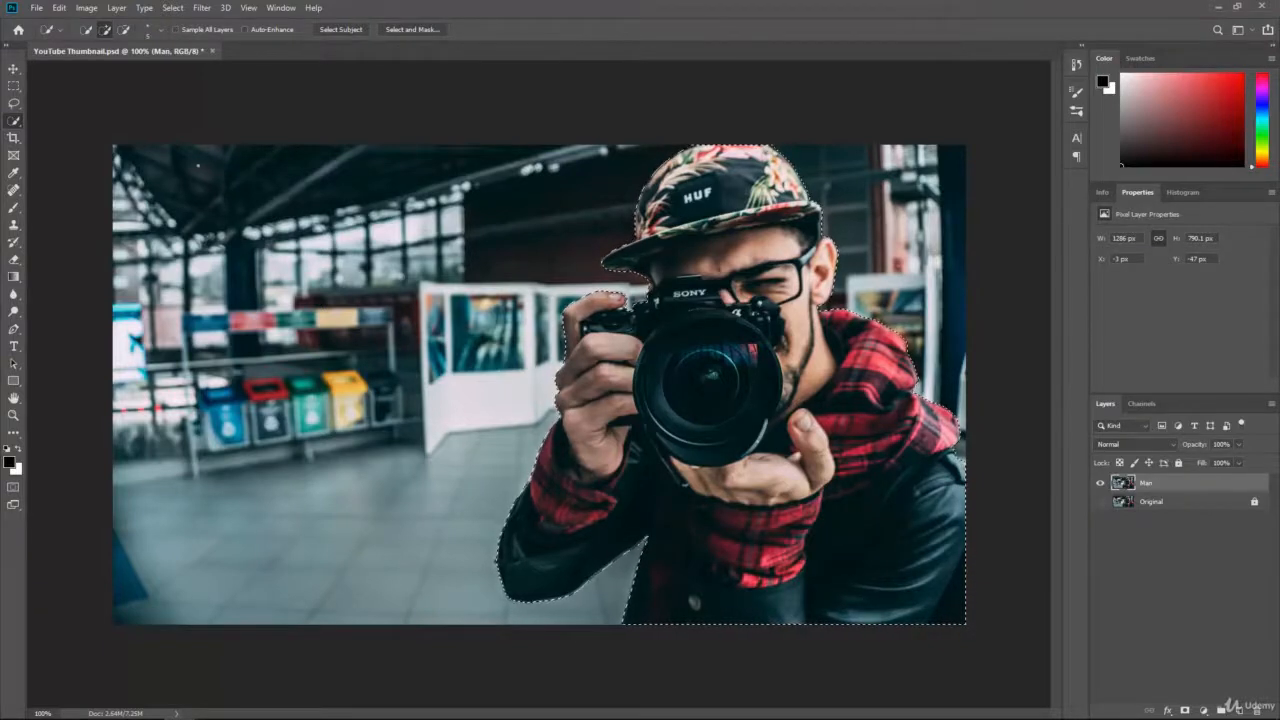
{"action": "left_click", "coordinate": [59, 8]}
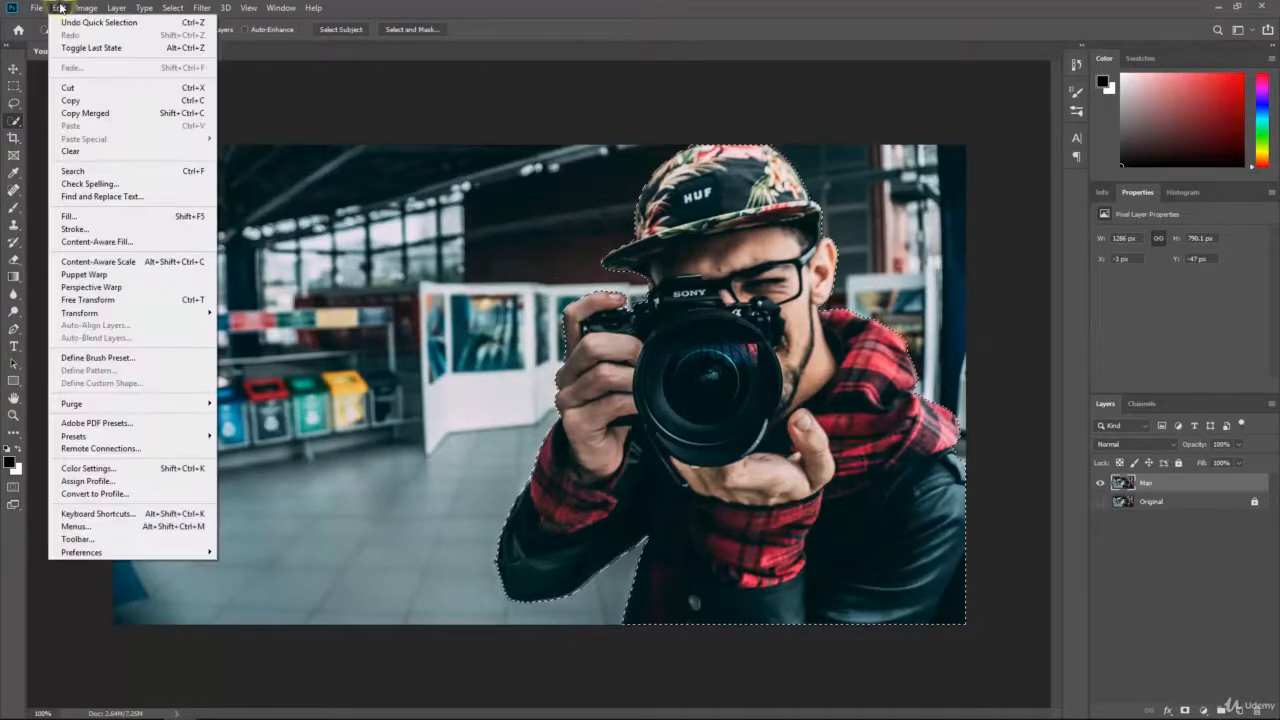
{"action": "left_click", "coordinate": [94, 101]}
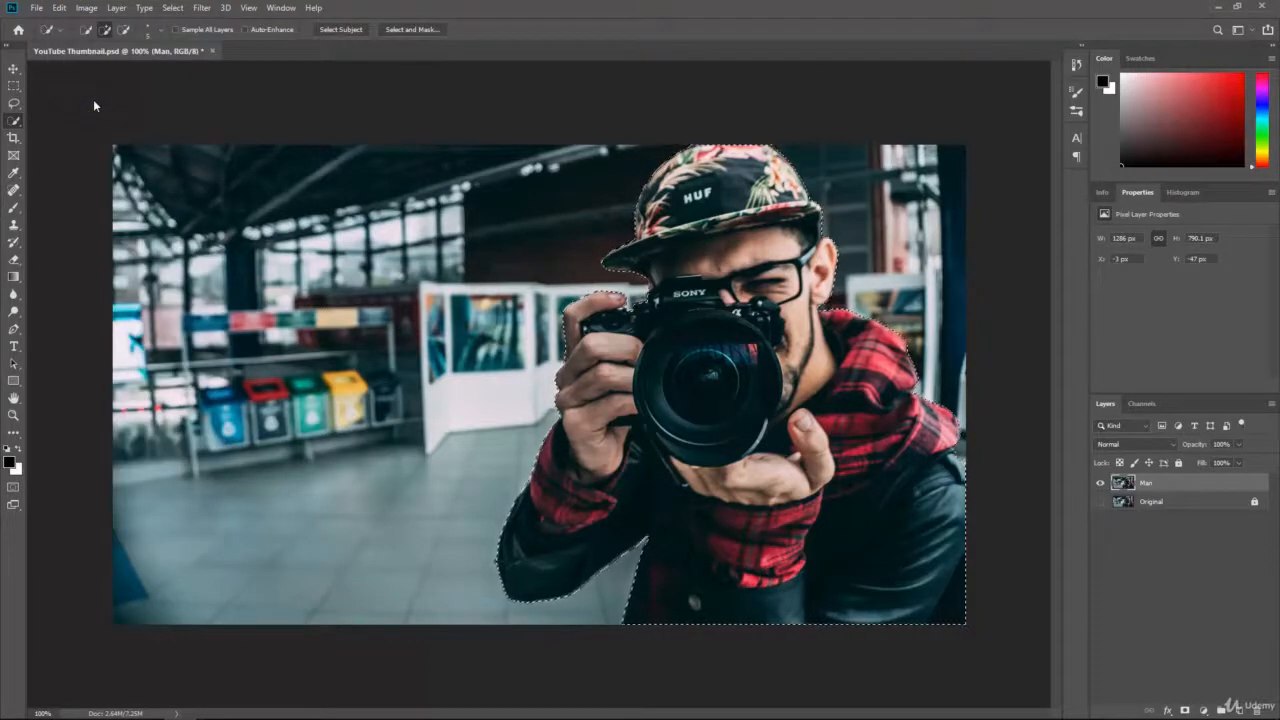
{"action": "left_click", "coordinate": [59, 8]}
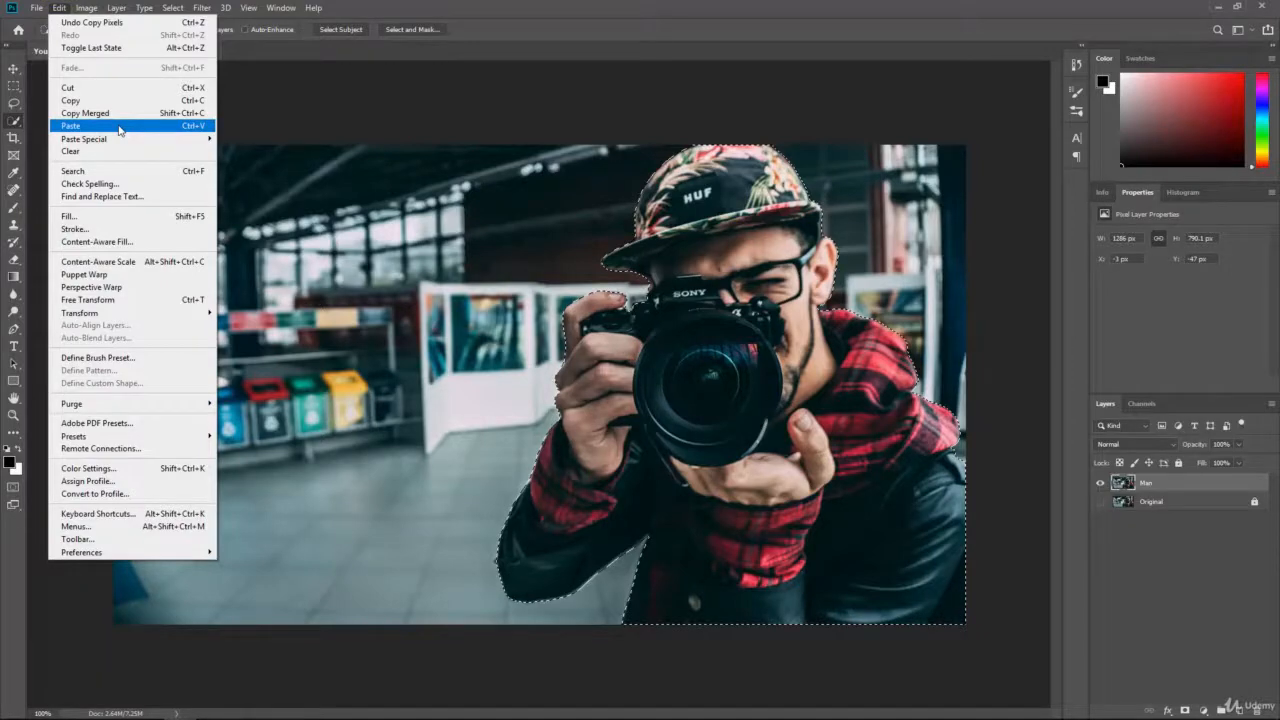
{"action": "left_click", "coordinate": [119, 127]}
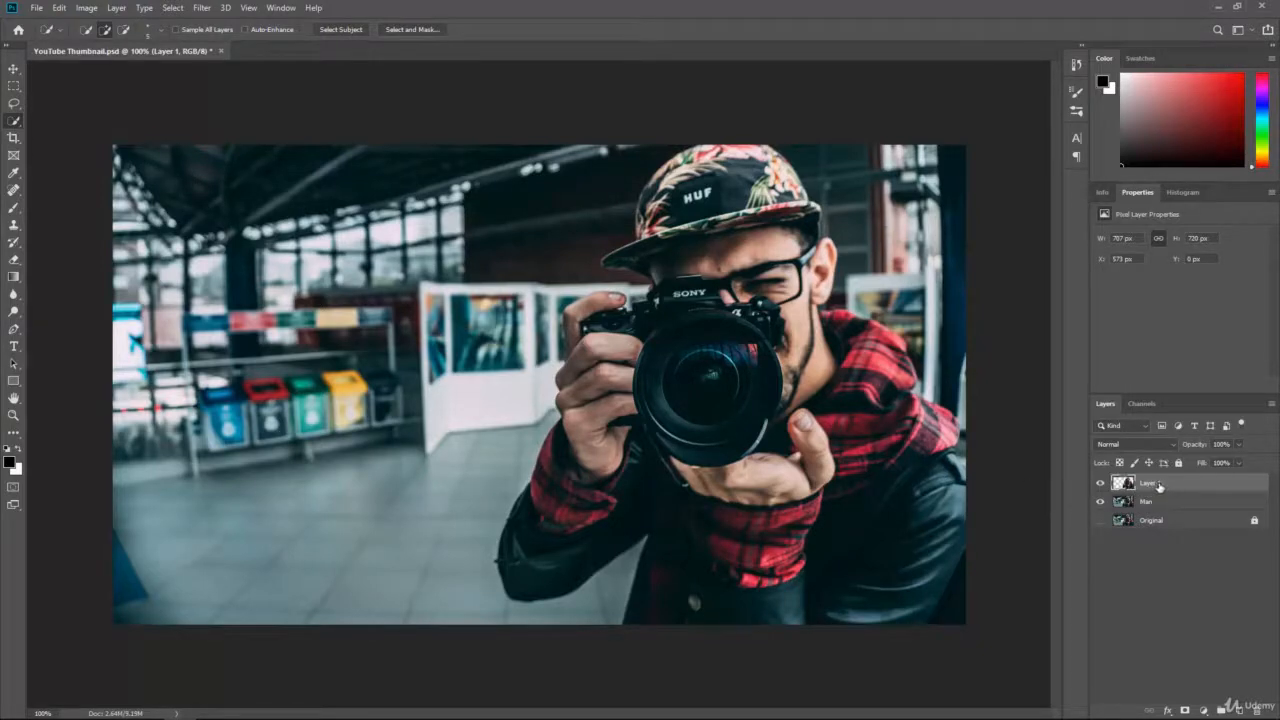
Step: Compare the pasted cutout with the full photo by toggling the visibility of Layer 1 and the Man layer
{"action": "left_click", "coordinate": [1100, 502]}
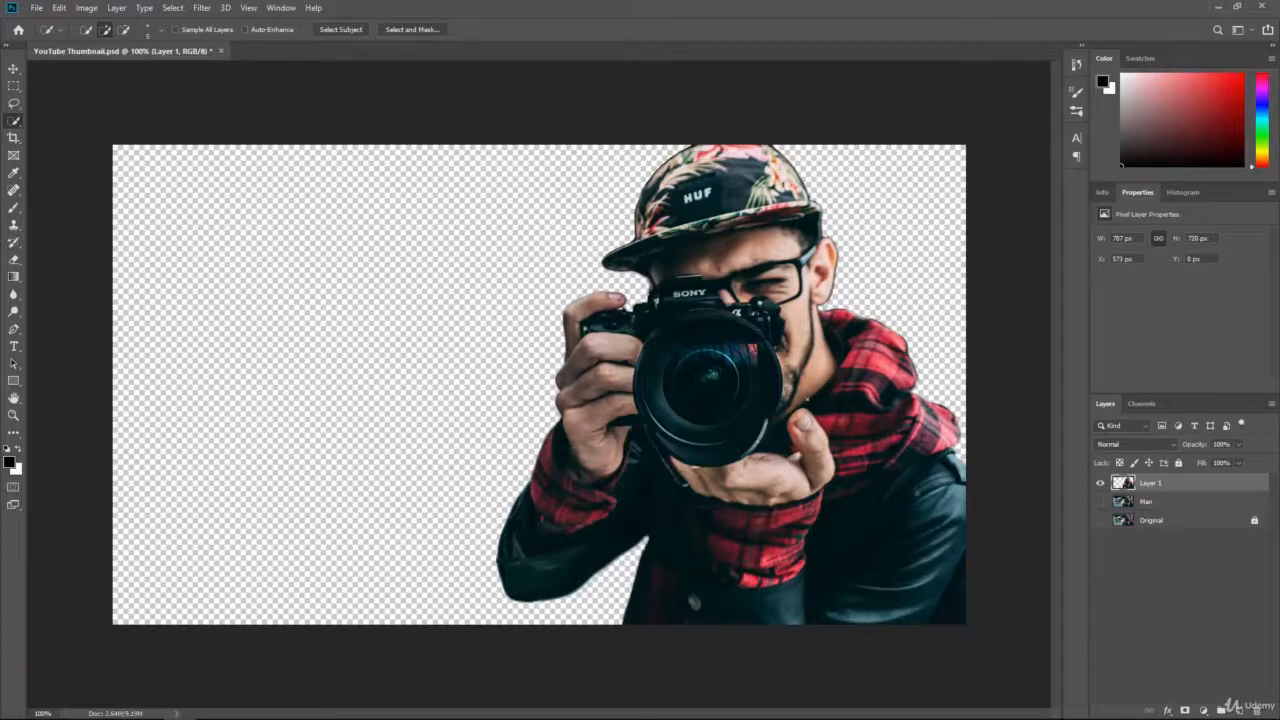
{"action": "left_click", "coordinate": [1100, 501]}
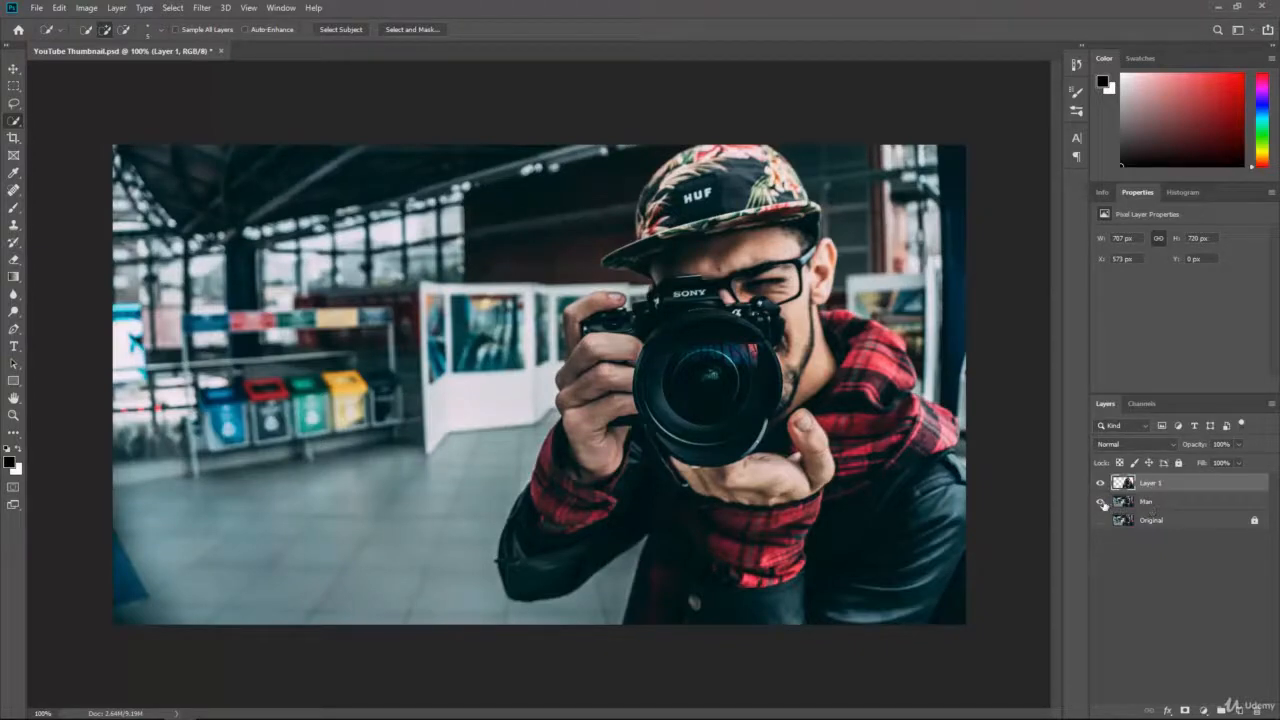
{"action": "left_click", "coordinate": [1101, 484]}
{"action": "left_click", "coordinate": [1101, 503]}
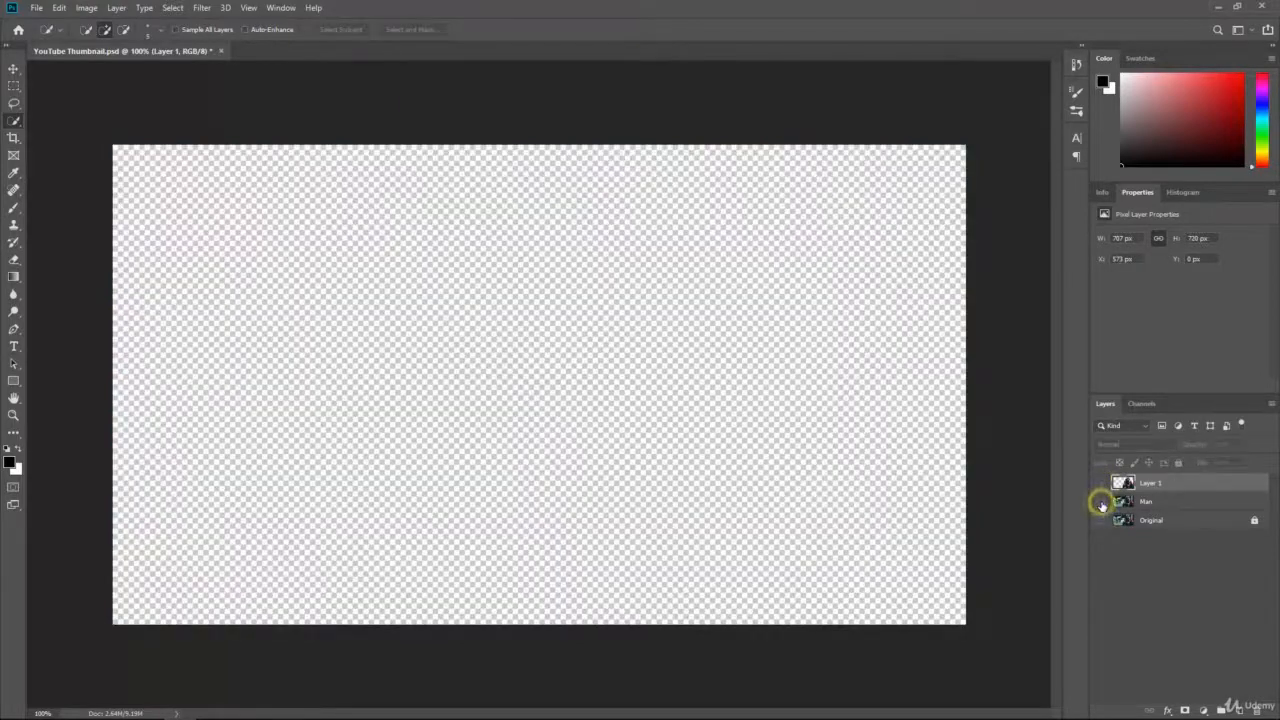
{"action": "left_click", "coordinate": [1101, 502]}
Step: Rename the full-photo layer Man as "Background"
{"action": "double_click", "coordinate": [1146, 502]}
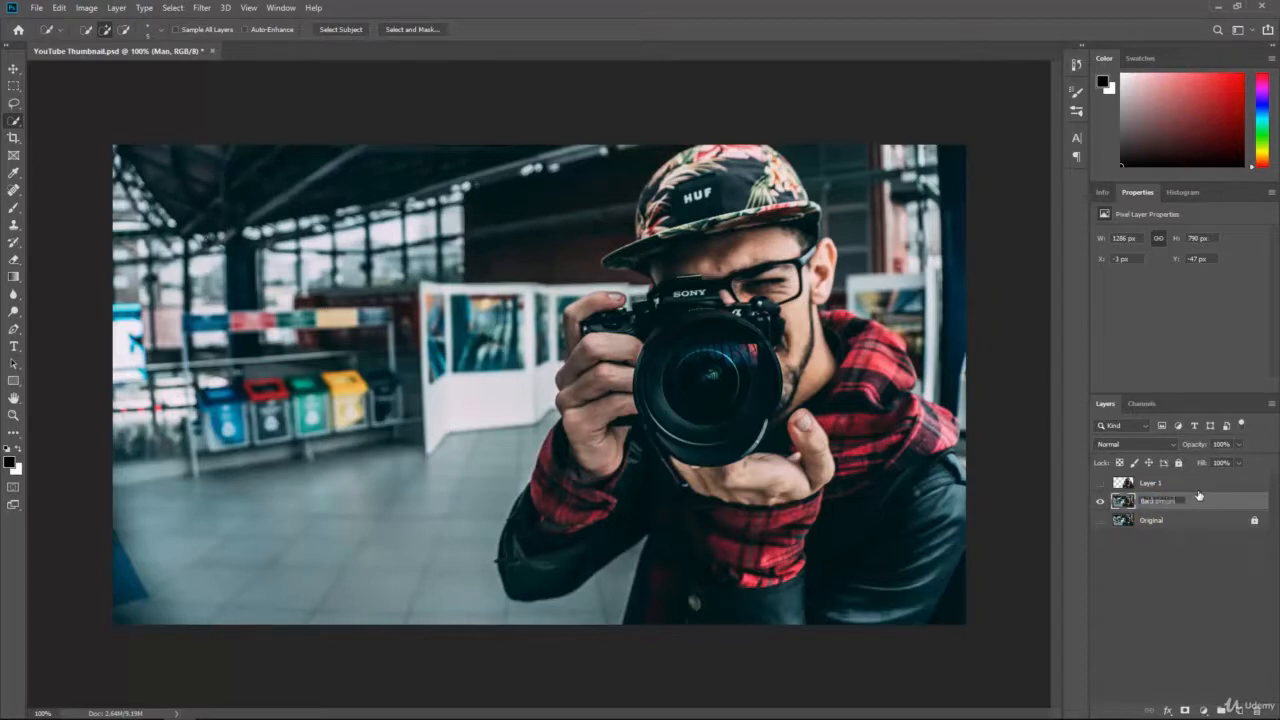
{"action": "type", "text": "Background"}
{"action": "key", "text": "Return"}
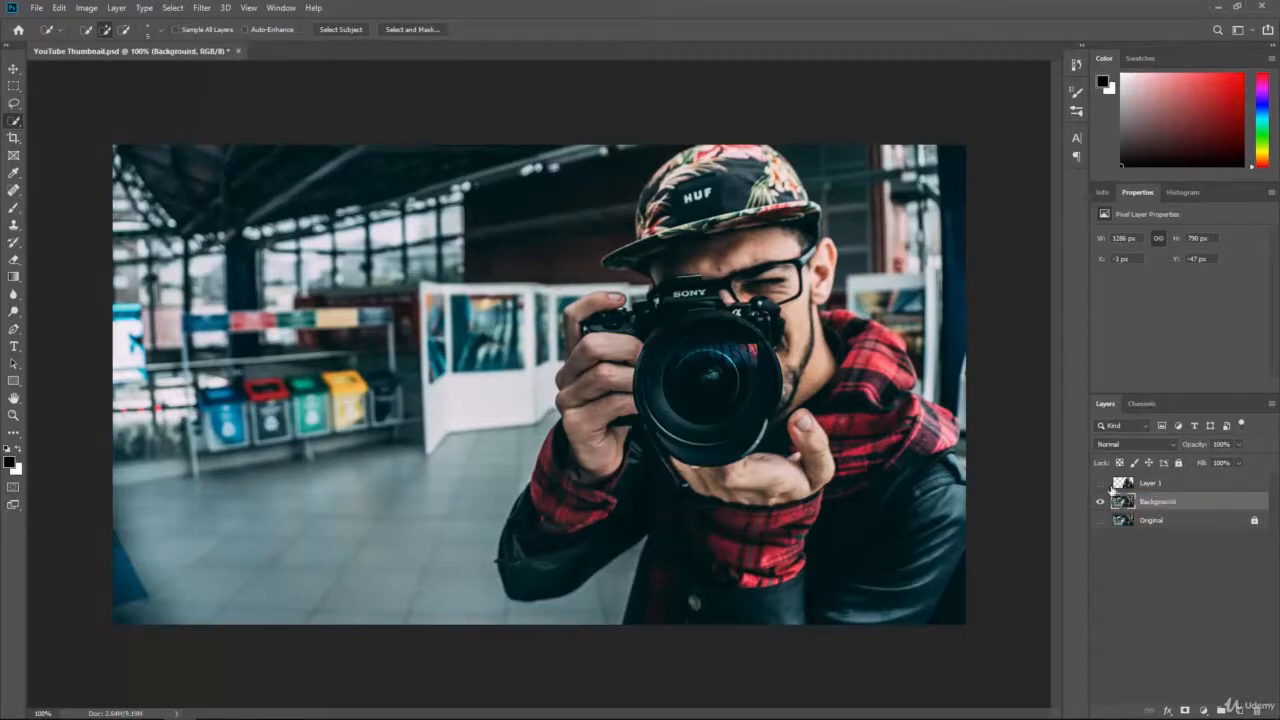
Step: Show Layer 1 with the cutout and rename it "Man"
{"action": "left_click", "coordinate": [1100, 486]}
{"action": "left_click", "coordinate": [1150, 485]}
{"action": "double_click", "coordinate": [1154, 485]}
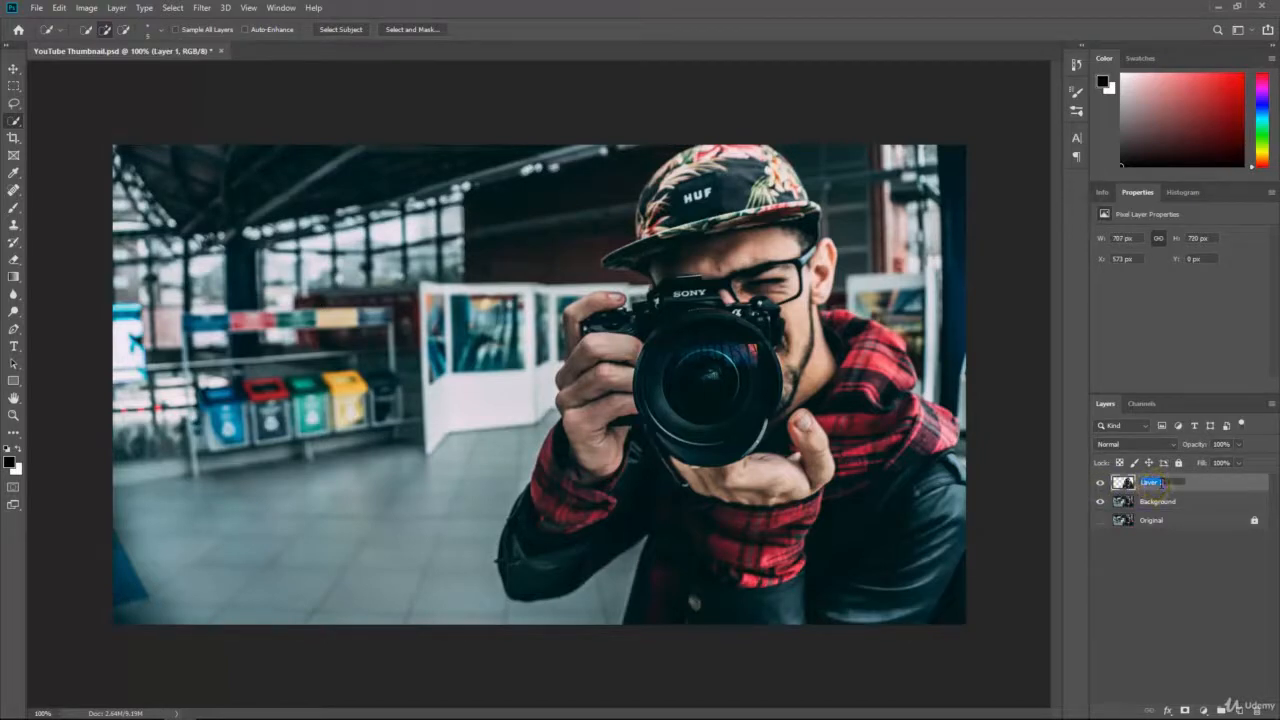
{"action": "type", "text": "Man"}
{"action": "key", "text": "Return"}
Step: Check the cutout by toggling the Background layer's visibility, and leave the Man layer selected with Background hidden
{"action": "left_click", "coordinate": [1100, 501]}
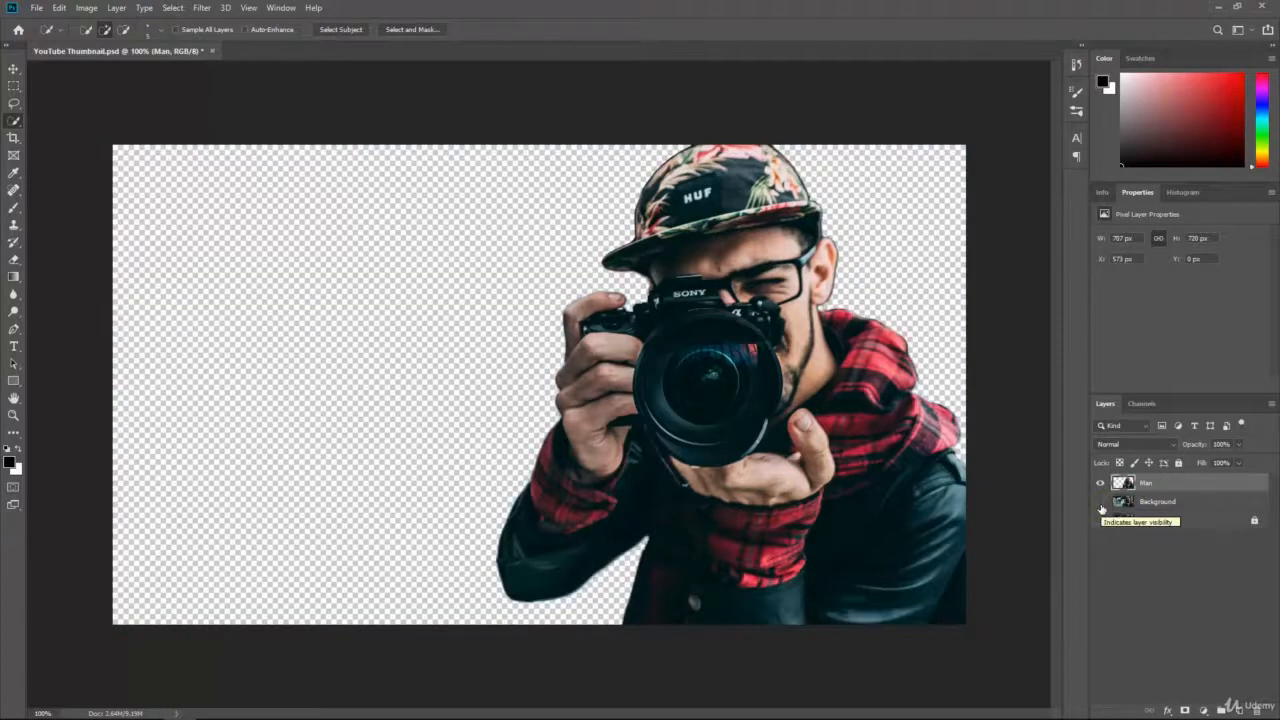
{"action": "left_click", "coordinate": [1101, 502]}
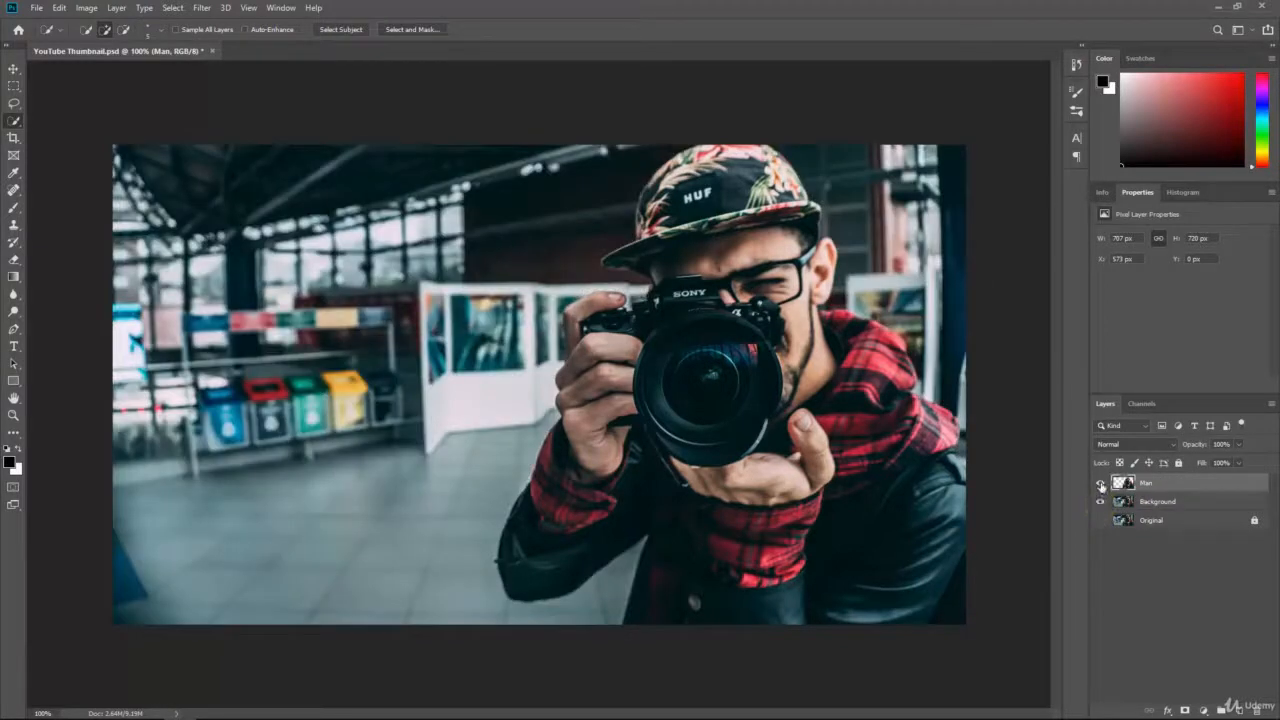
{"action": "left_click", "coordinate": [1153, 502]}
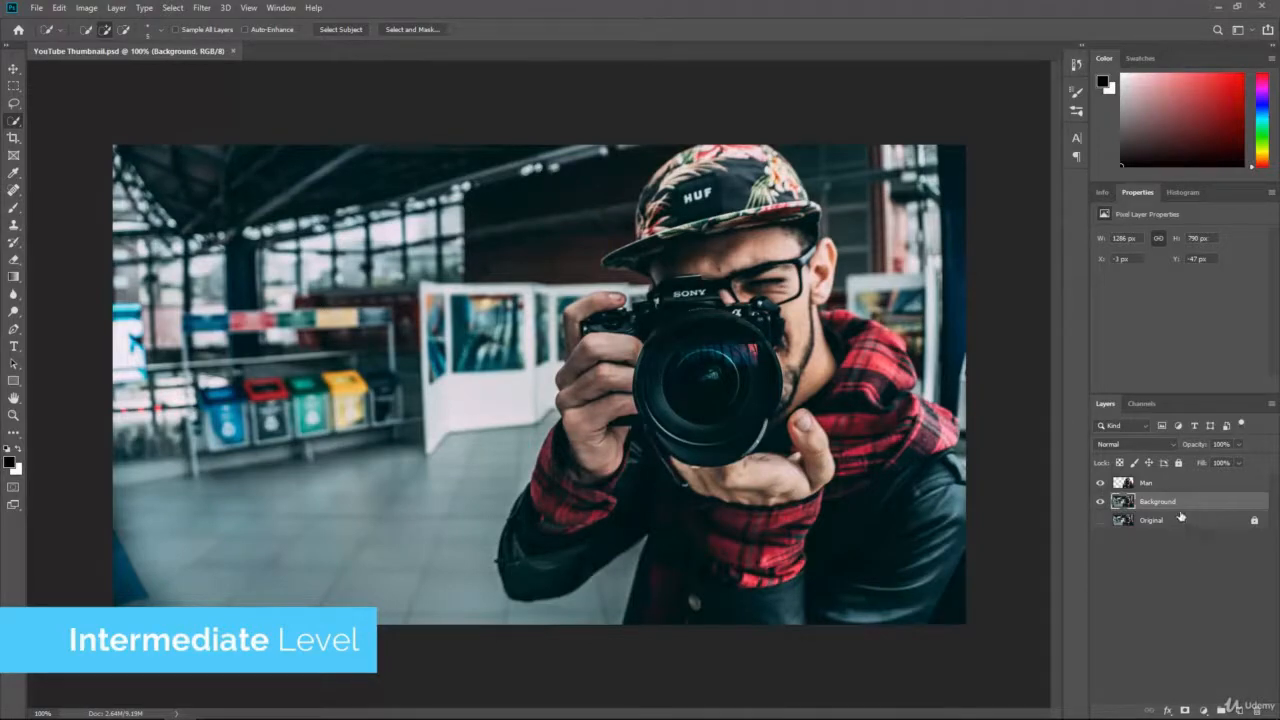
{"action": "left_click", "coordinate": [1170, 483]}
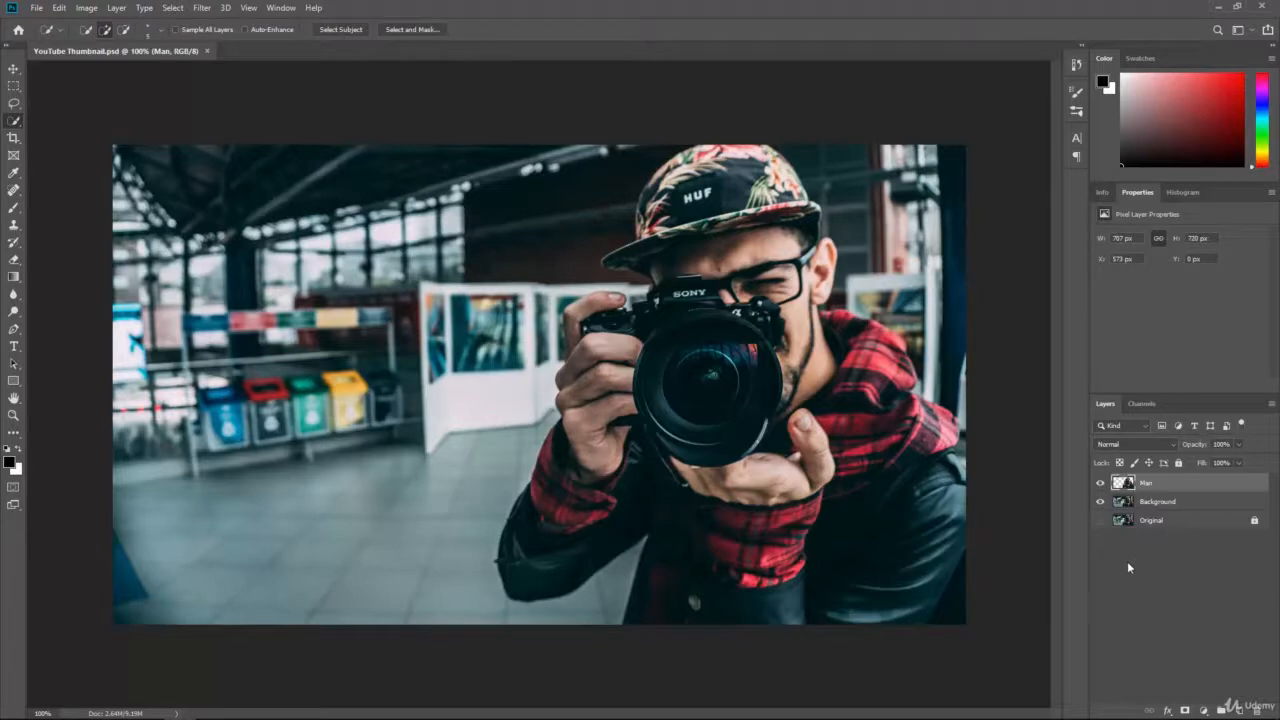
{"action": "left_click", "coordinate": [1100, 501]}
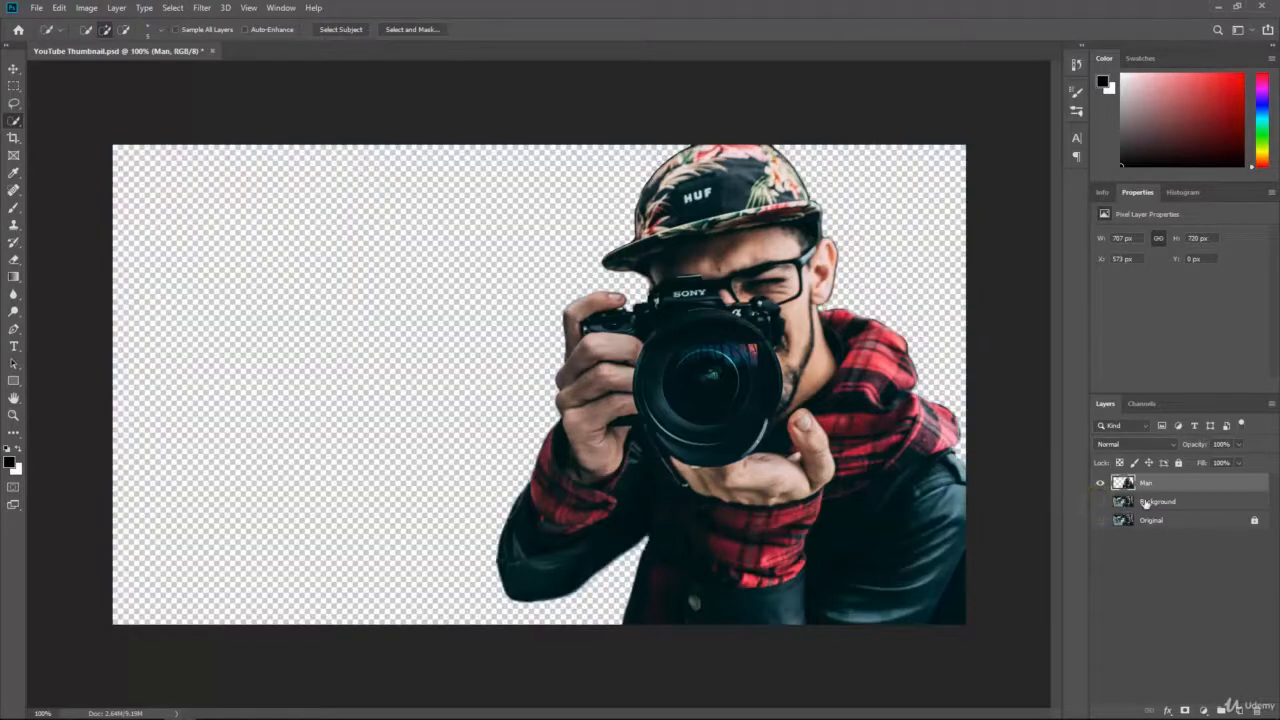
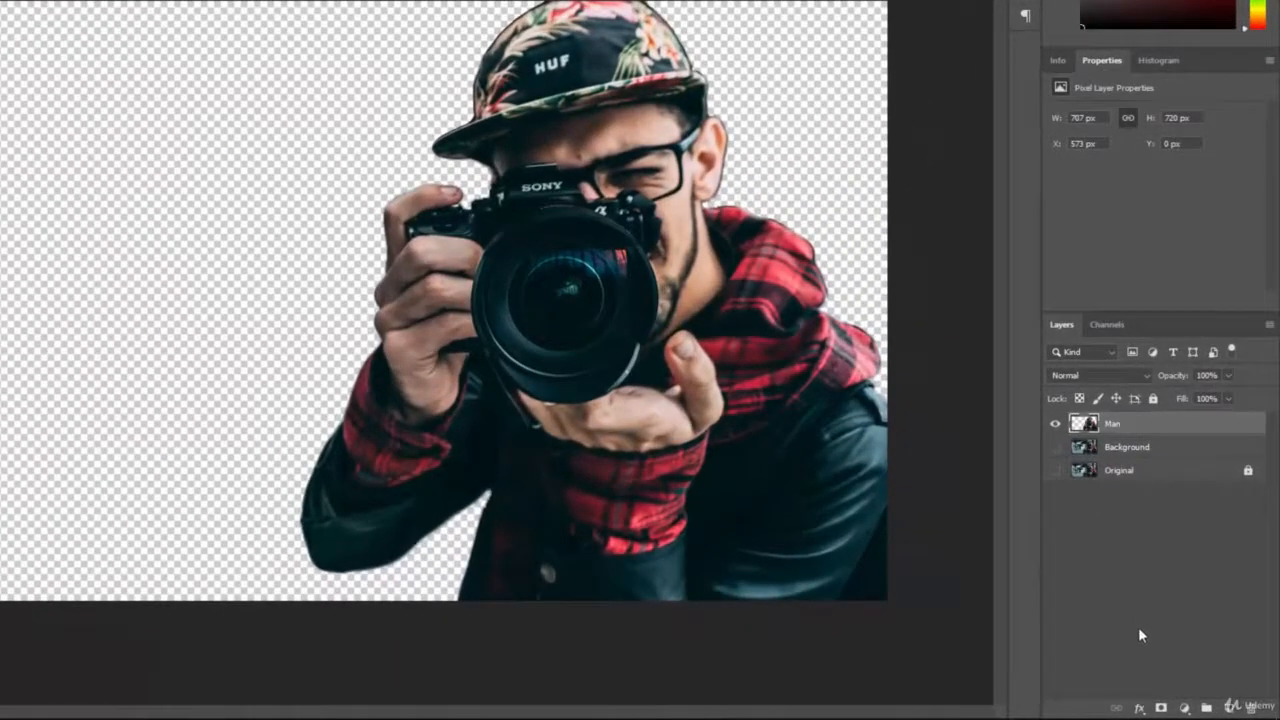
Step: Add a Stroke layer style to the Man layer in magenta (#ff01d8), with a size of 5 px
{"action": "left_click", "coordinate": [1141, 708]}
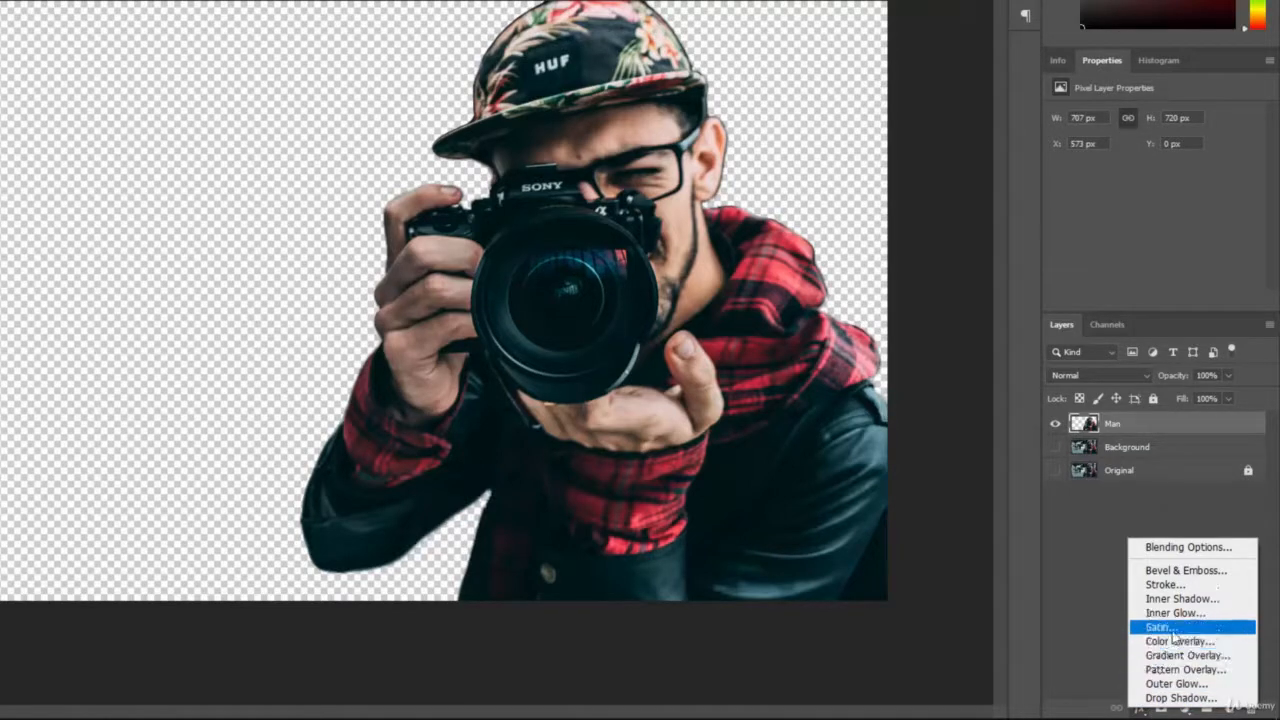
{"action": "left_click", "coordinate": [1167, 583]}
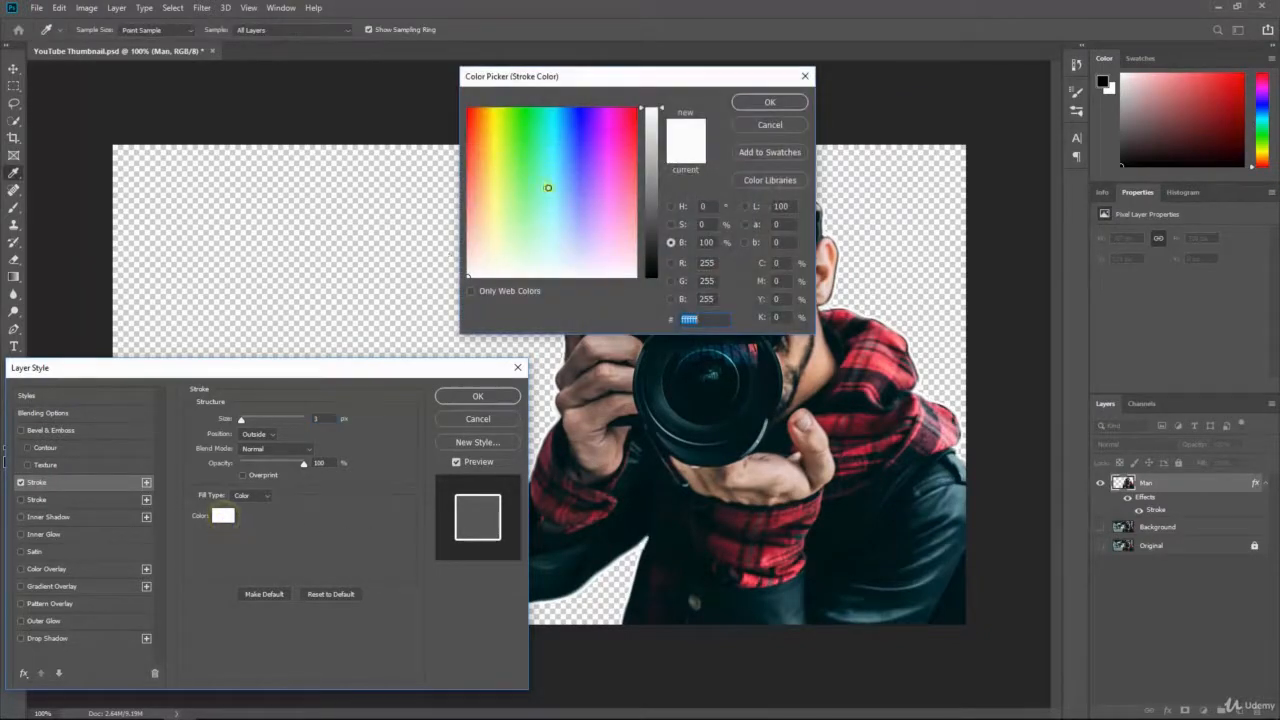
{"action": "type", "text": "ff0000"}
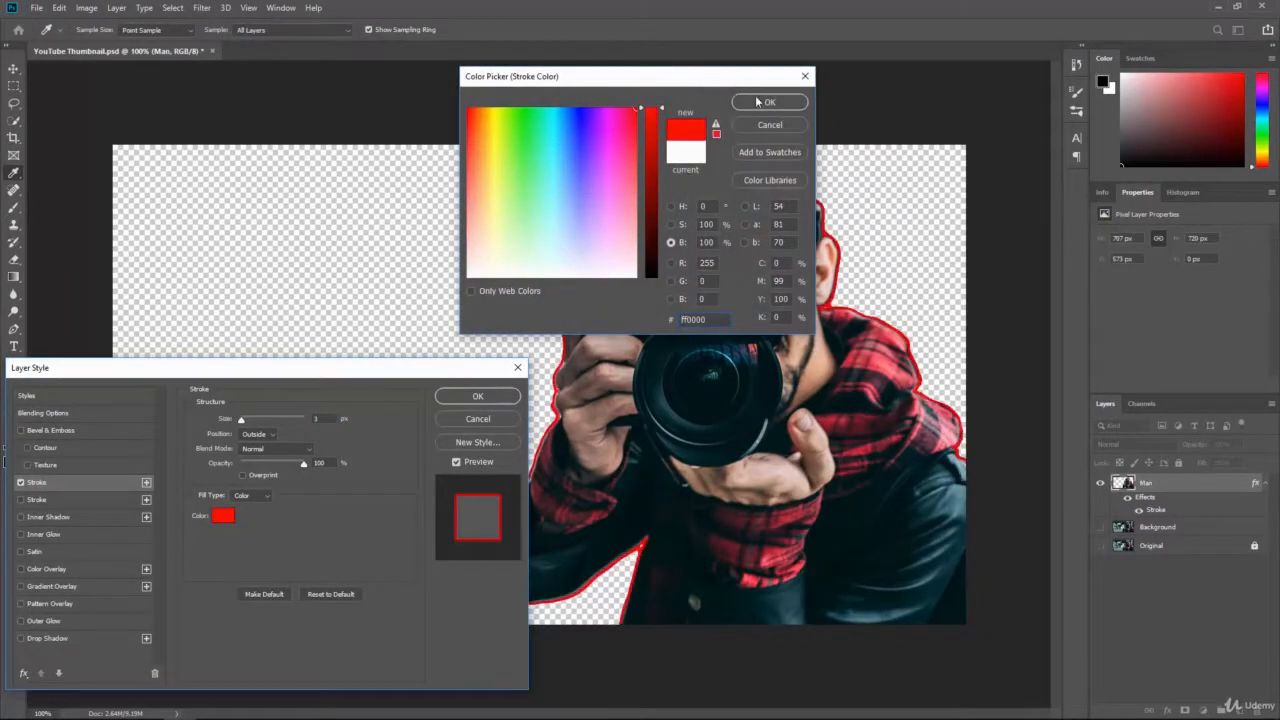
{"action": "left_click_drag", "start_coordinate": [611, 141], "coordinate": [612, 107]}
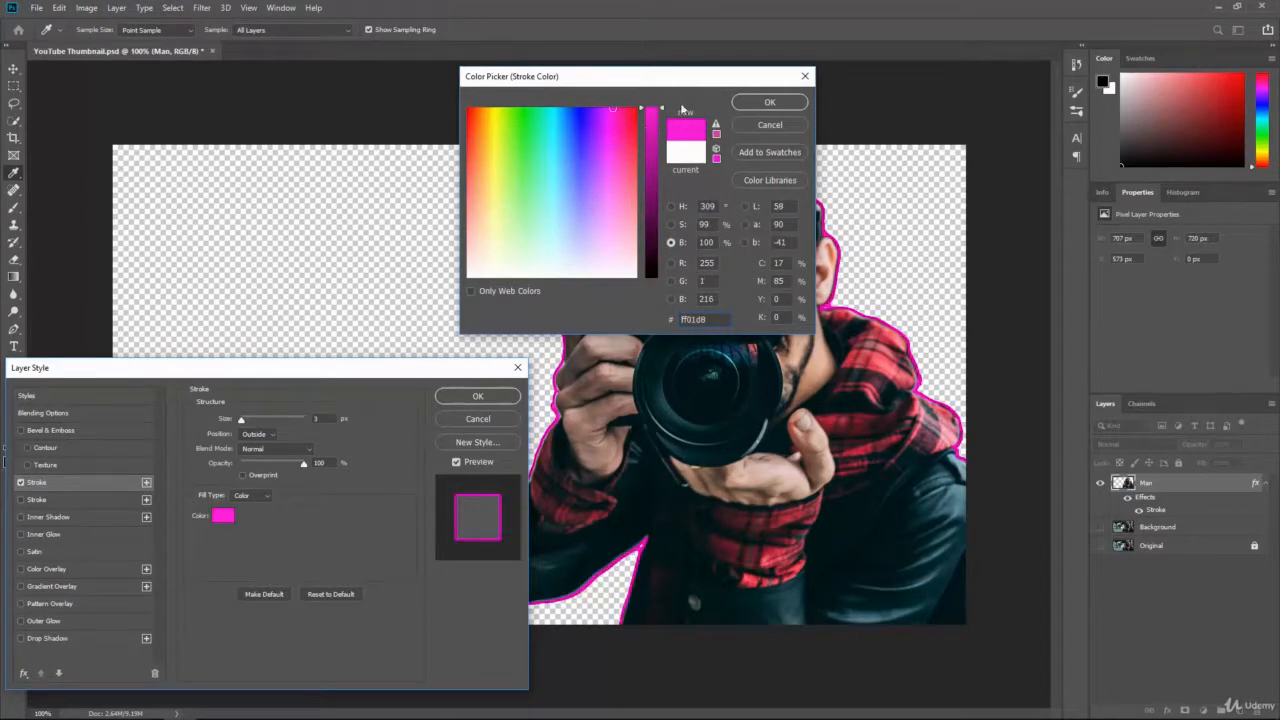
{"action": "left_click", "coordinate": [757, 102]}
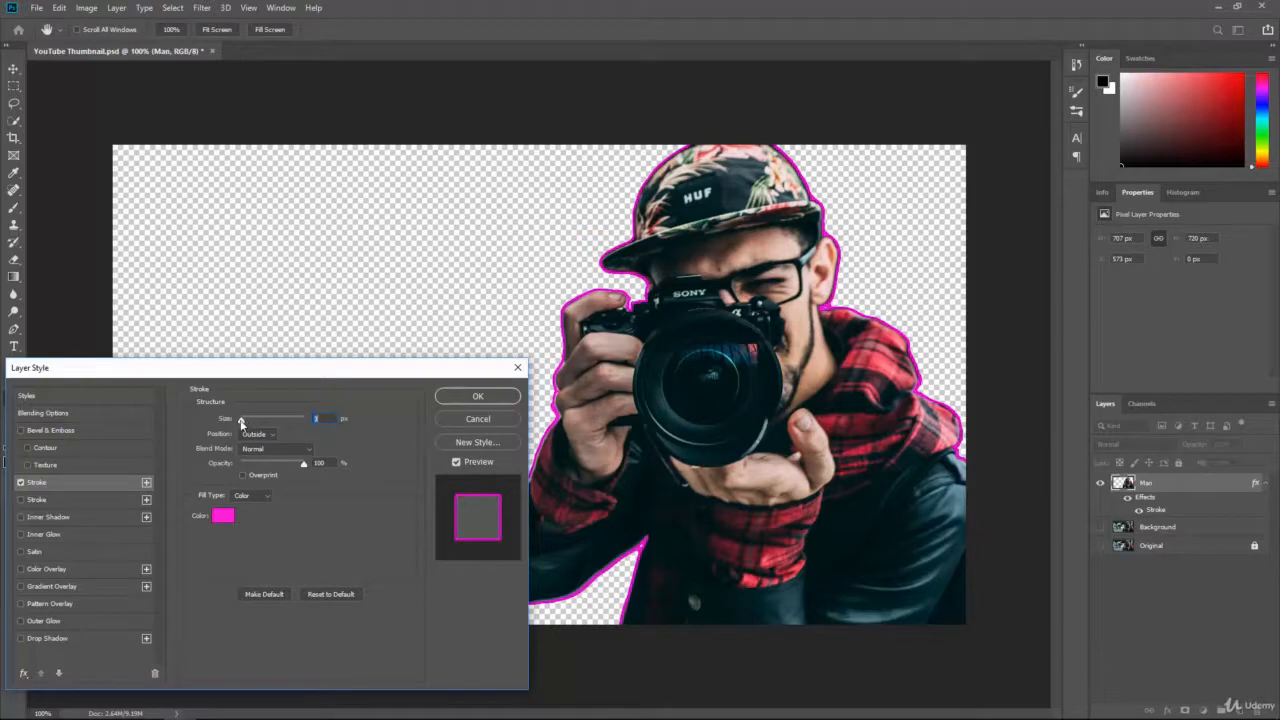
{"action": "left_click_drag", "start_coordinate": [241, 421], "coordinate": [254, 424]}
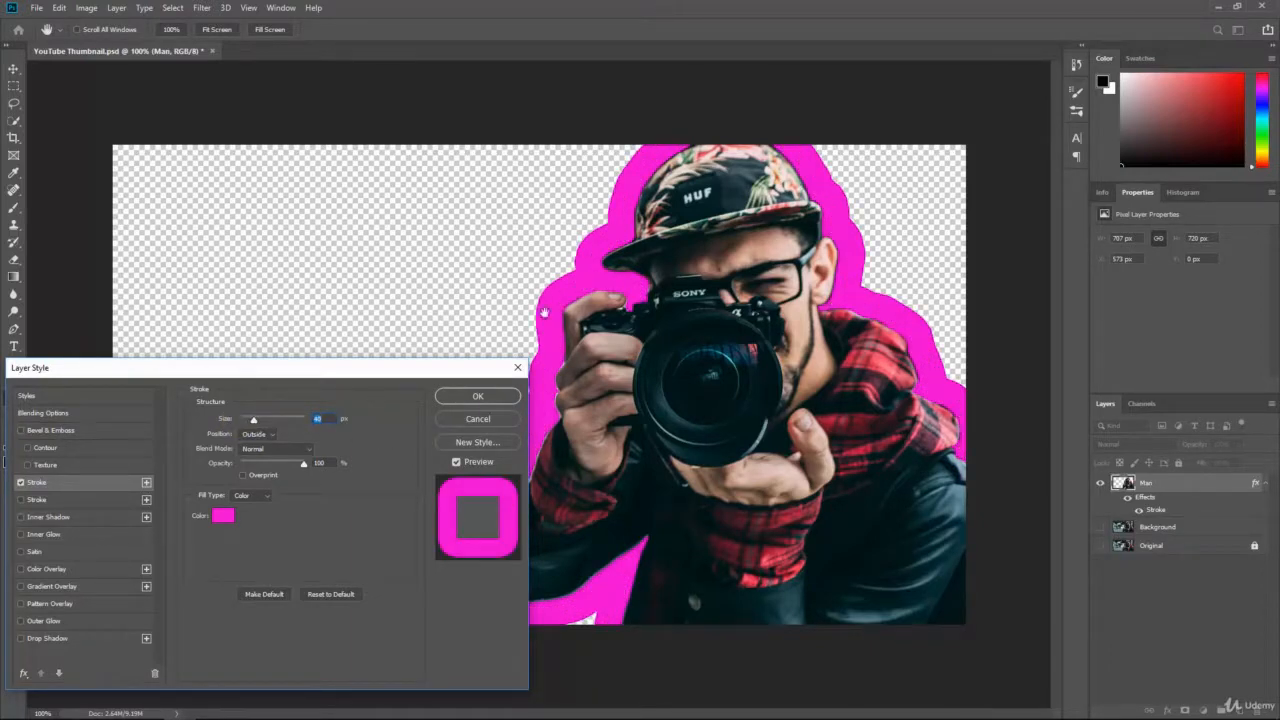
{"action": "left_click_drag", "start_coordinate": [254, 424], "coordinate": [243, 429]}
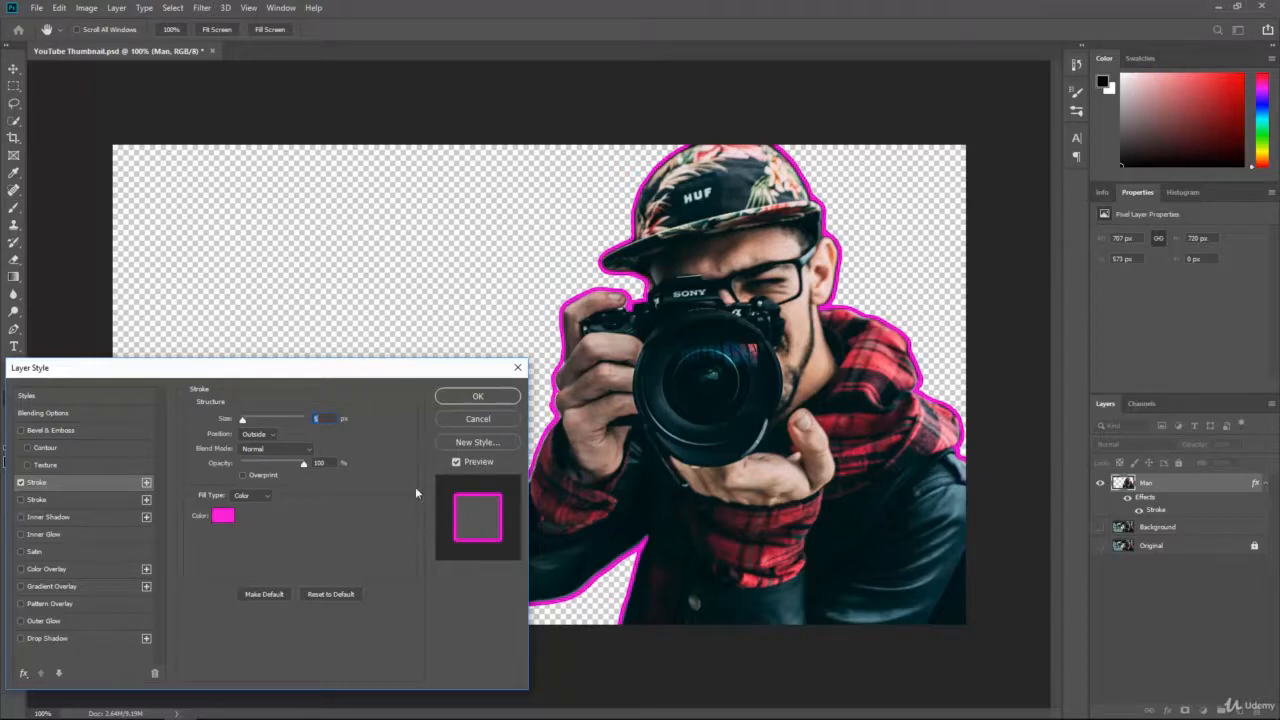
Step: Try the Inside and Center stroke positions, set the position back to Outside, and apply the layer style
{"action": "left_click", "coordinate": [271, 434]}
{"action": "left_click", "coordinate": [263, 452]}
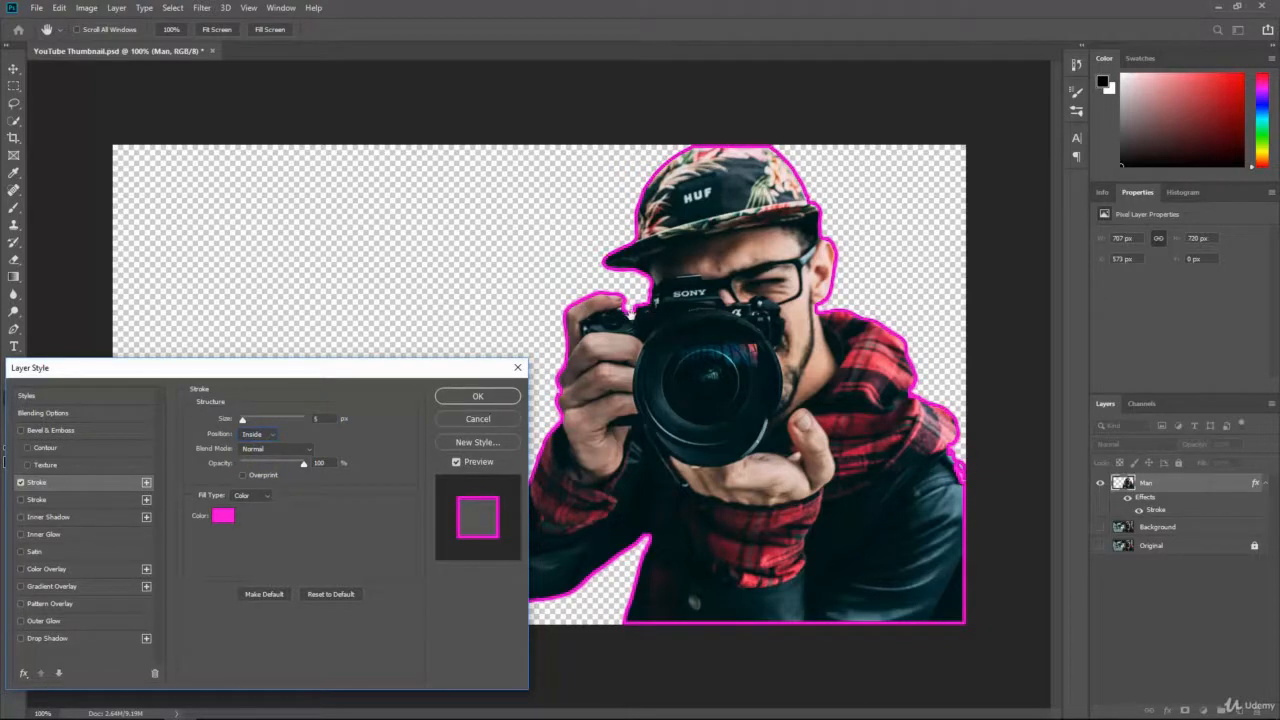
{"action": "left_click", "coordinate": [268, 437]}
{"action": "left_click", "coordinate": [263, 459]}
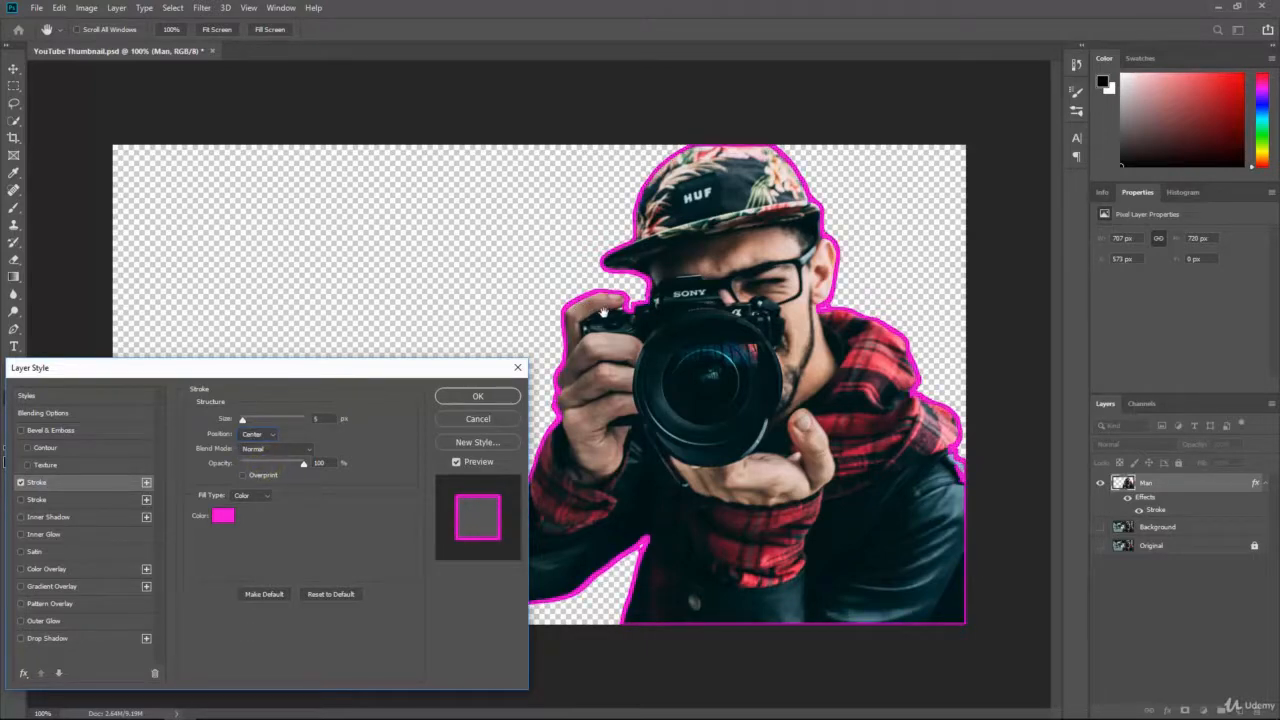
{"action": "left_click", "coordinate": [263, 440]}
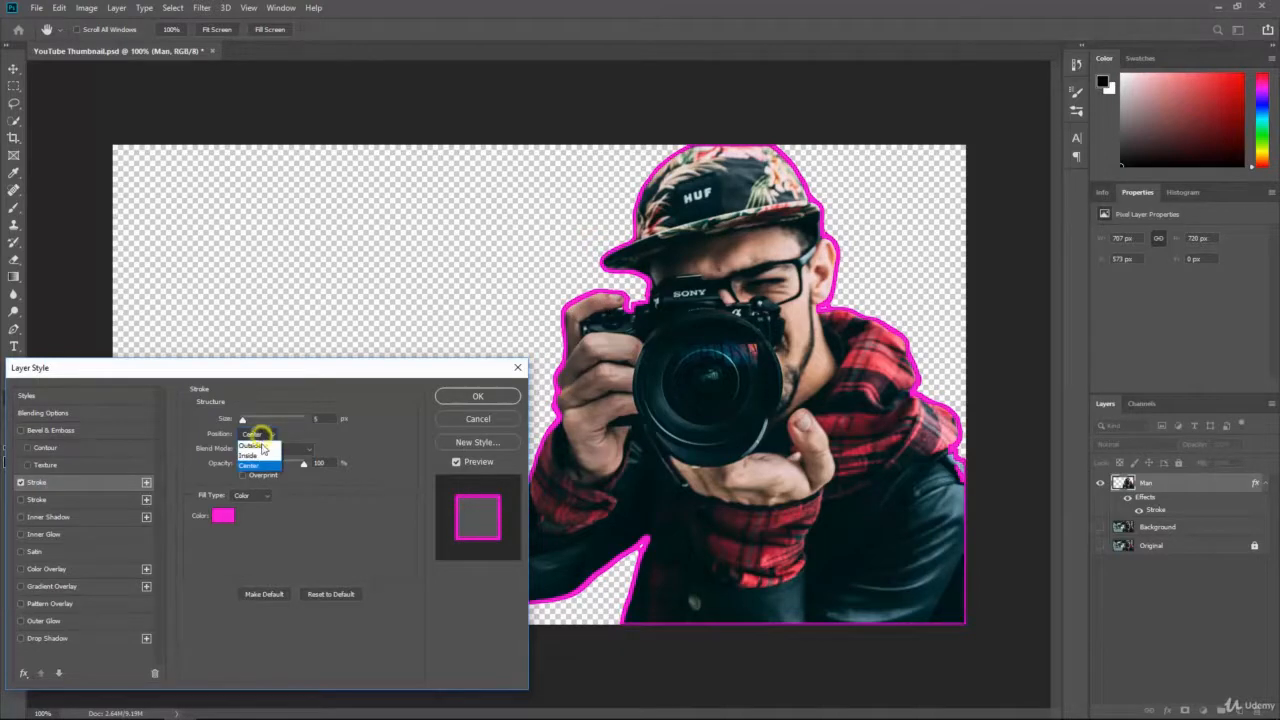
{"action": "left_click", "coordinate": [258, 436]}
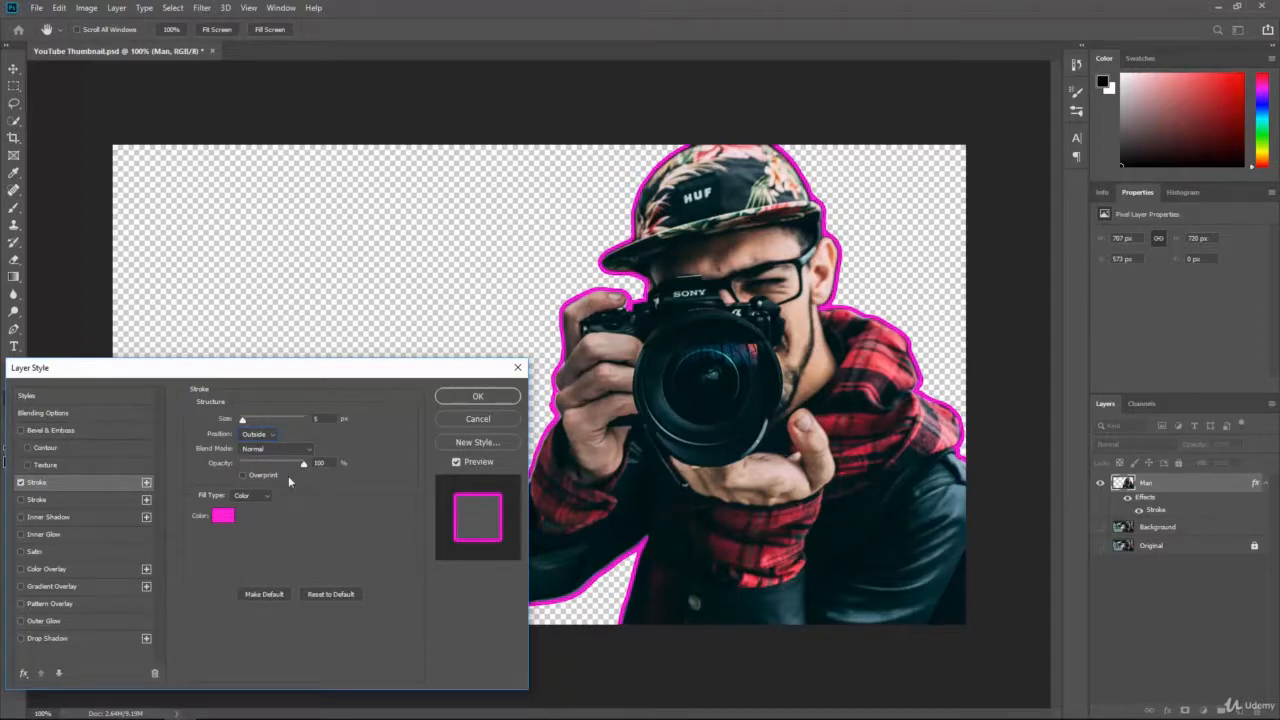
{"action": "left_click", "coordinate": [463, 396]}
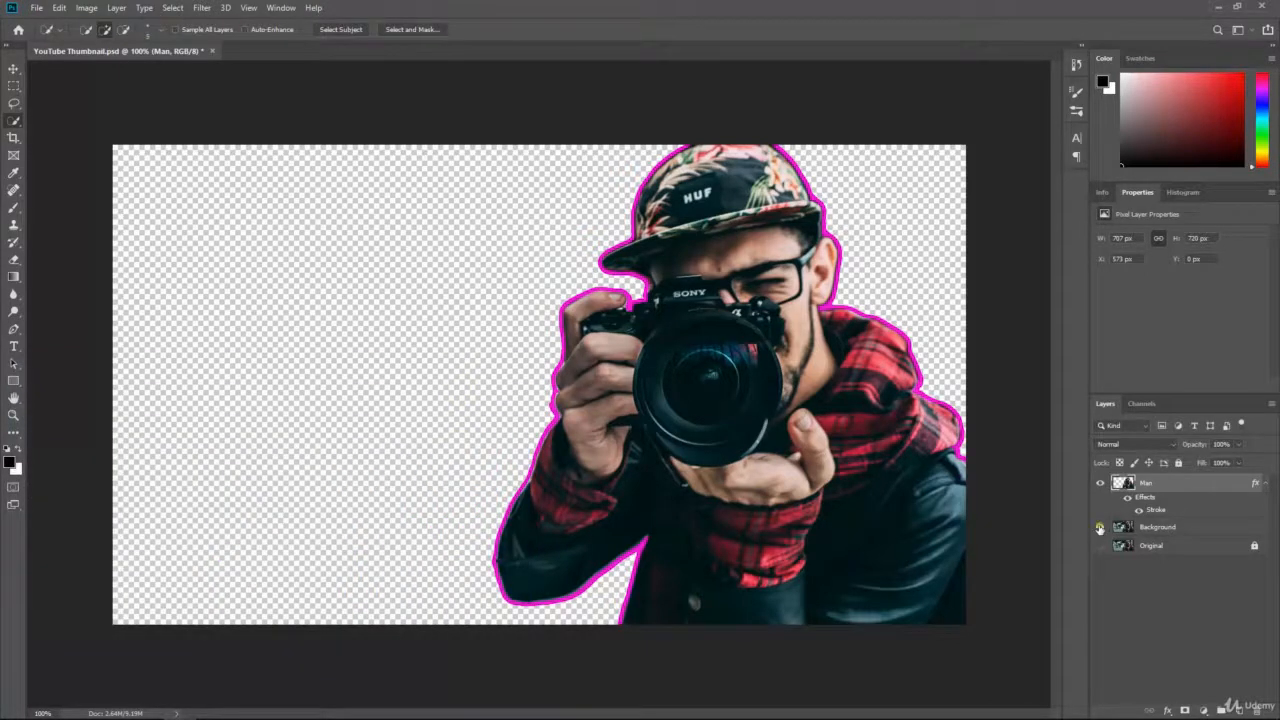
Step: Show the Background layer, and change the Man layer's stroke to 4 px in white (#ffffff)
{"action": "left_click", "coordinate": [1100, 527]}
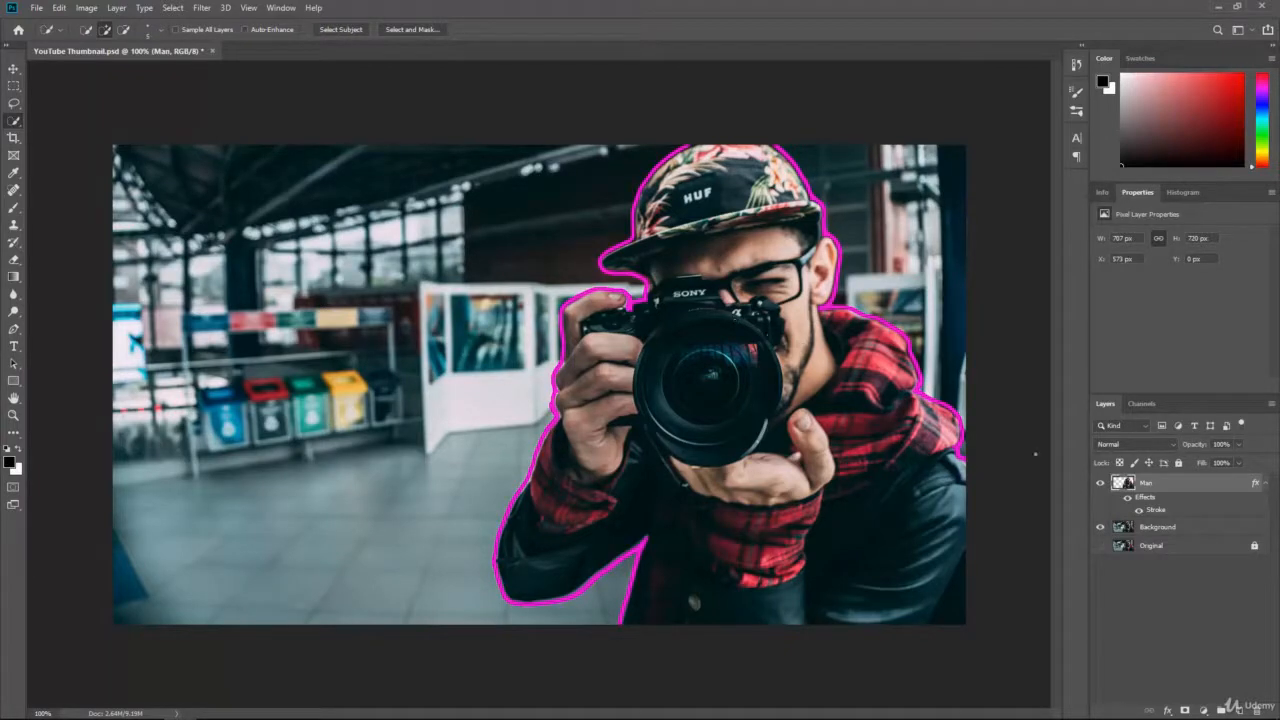
{"action": "double_click", "coordinate": [1157, 511]}
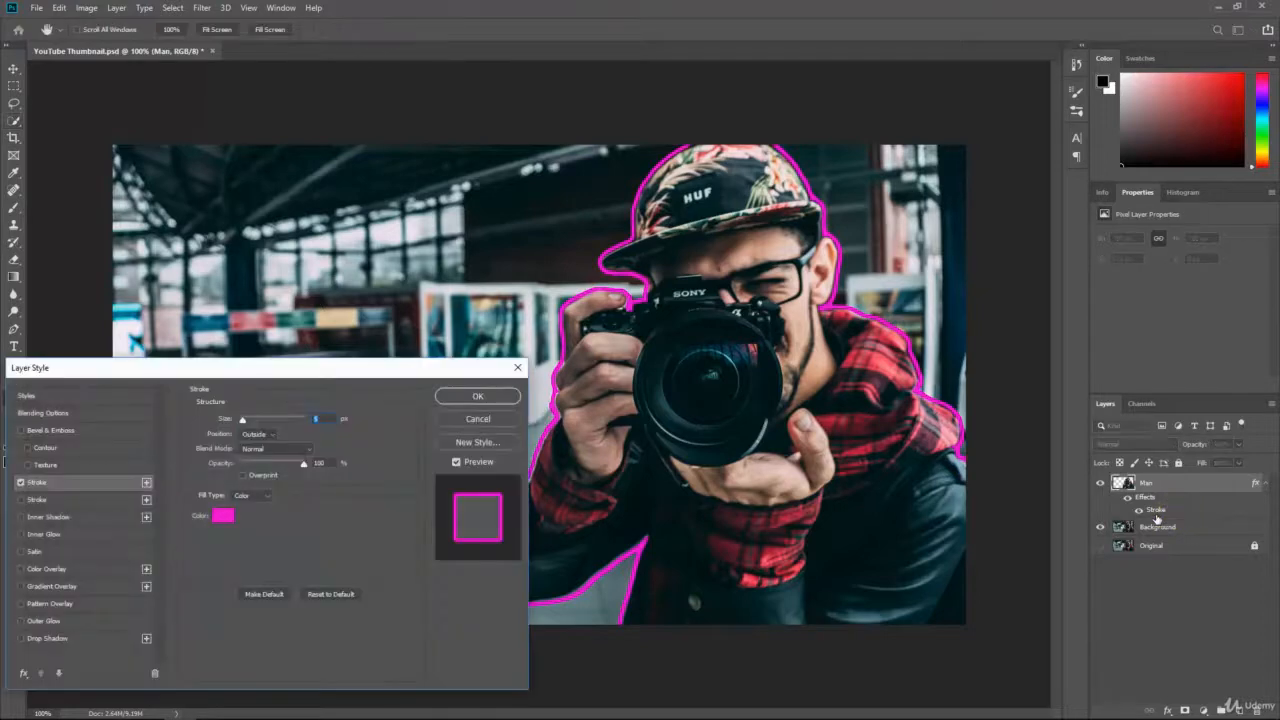
{"action": "left_click", "coordinate": [244, 419]}
{"action": "mouse_move", "coordinate": [244, 419]}
{"action": "left_mouse_down"}
{"action": "mouse_move", "coordinate": [290, 418]}
{"action": "mouse_move", "coordinate": [245, 428]}
{"action": "left_mouse_up"}
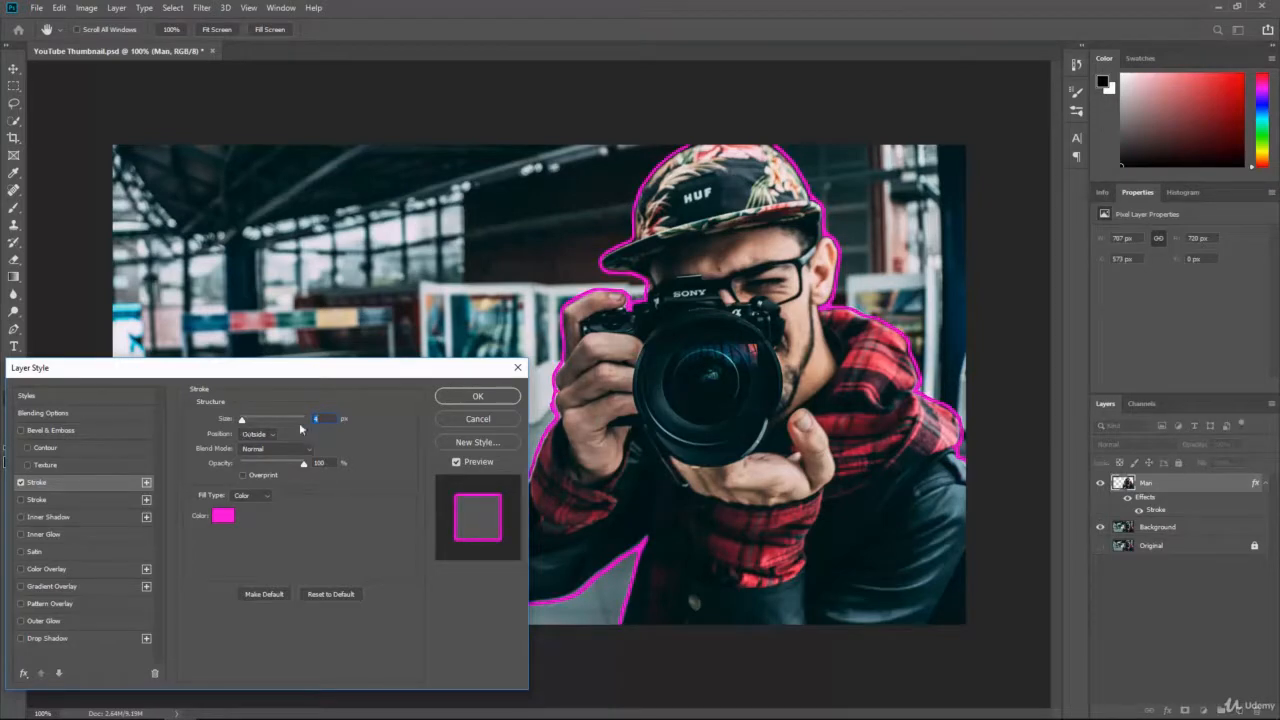
{"action": "left_click", "coordinate": [225, 518]}
{"action": "left_click", "coordinate": [469, 277]}
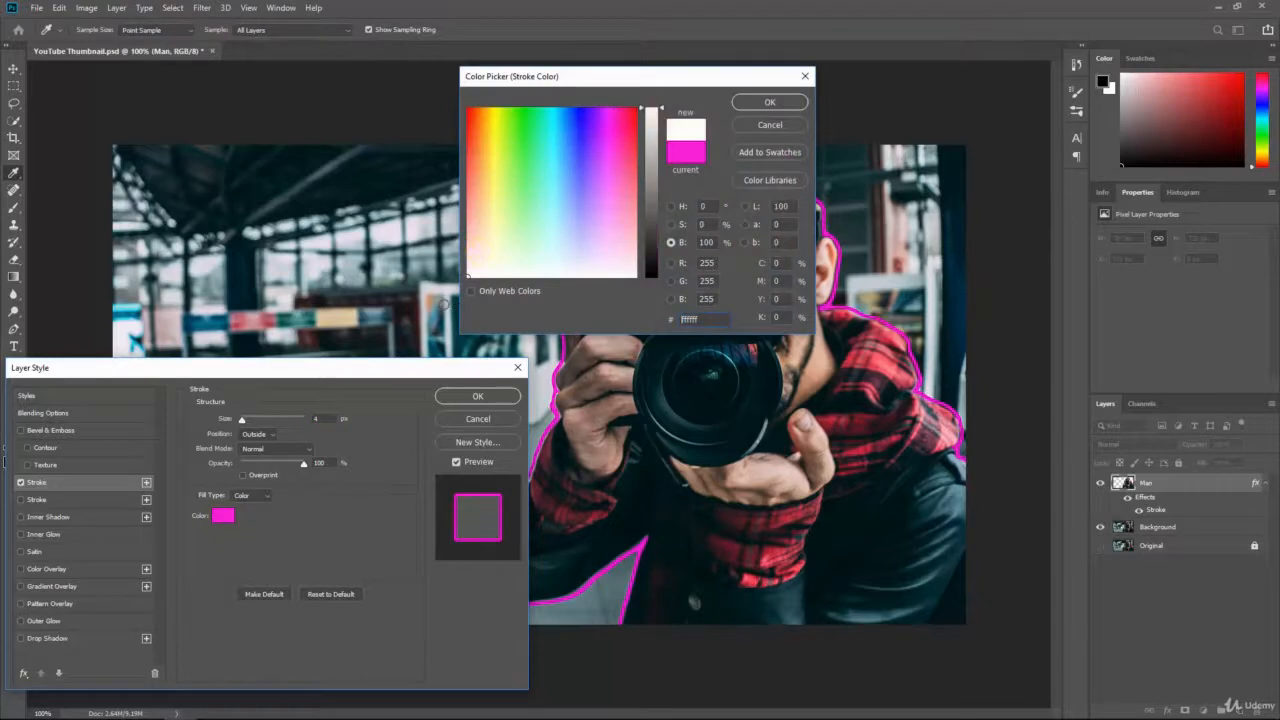
{"action": "left_click", "coordinate": [766, 103]}
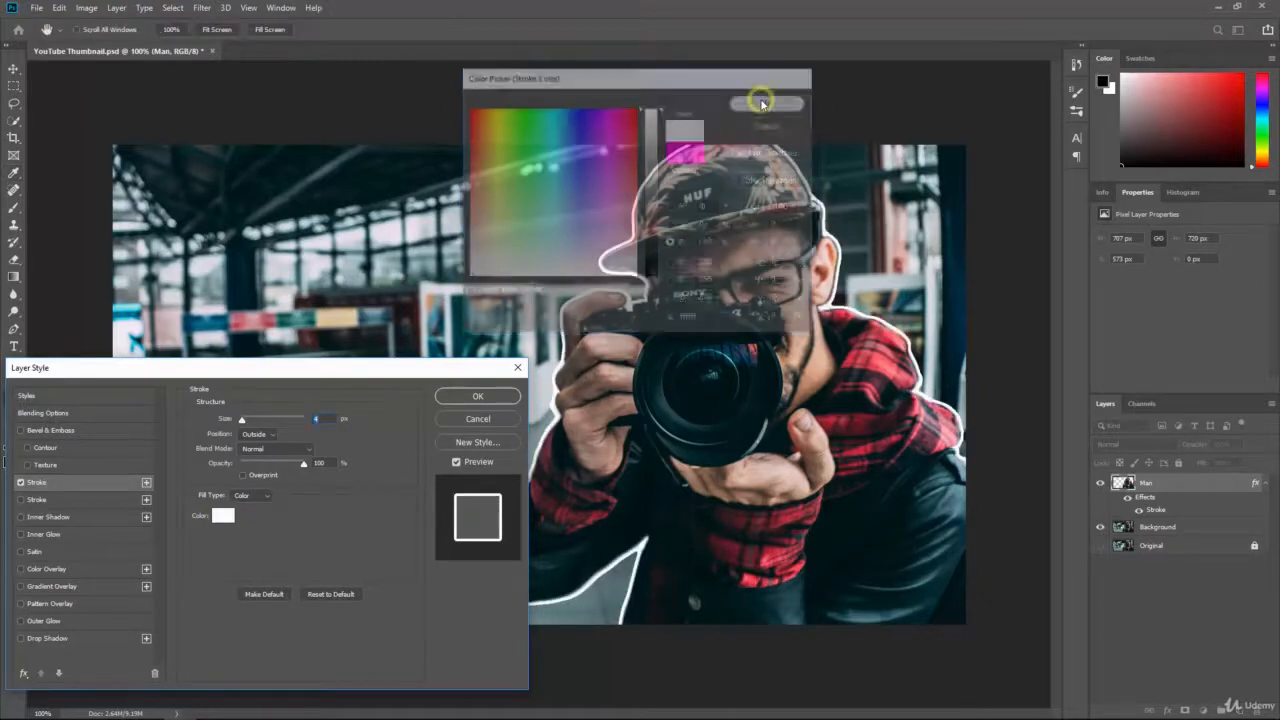
{"action": "left_click", "coordinate": [478, 396]}
{"action": "key", "text": "w"}
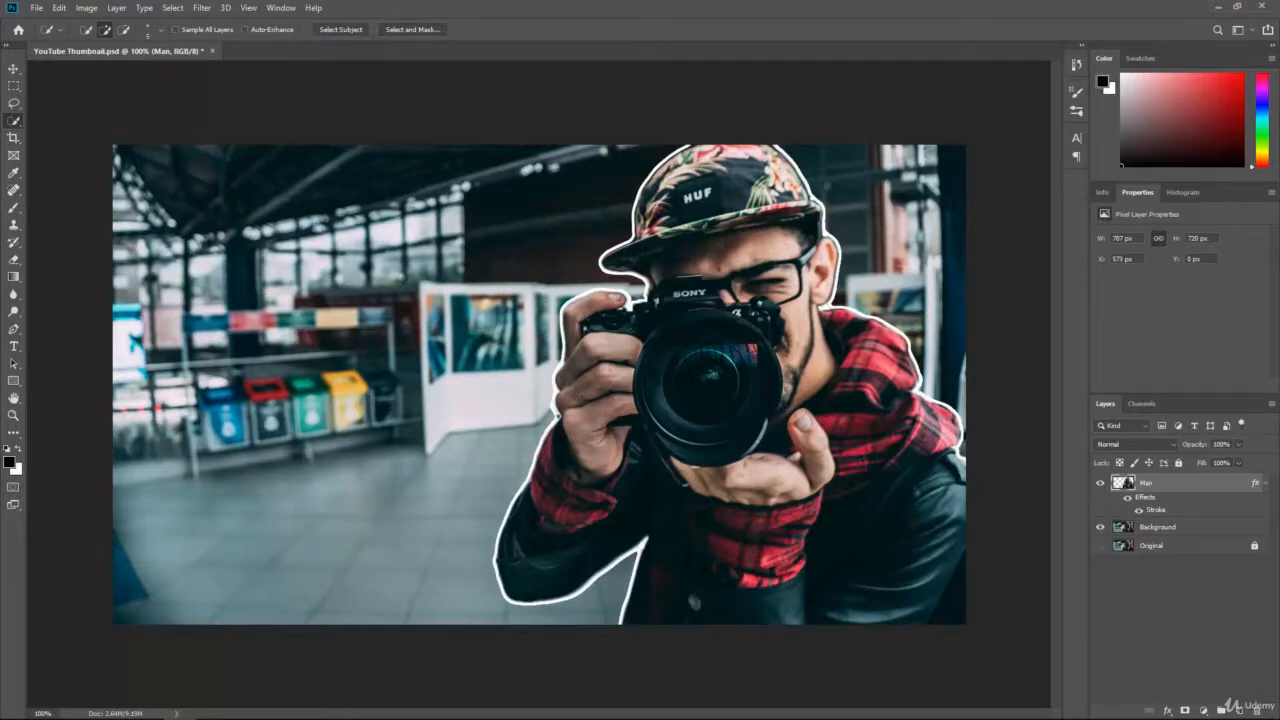
Step: Examine the white outline along the man's hand and sleeve at high magnification
{"action": "key", "text": "ctrl+plus"}
{"action": "key", "text": "ctrl+plus"}
{"action": "key", "text": "ctrl+plus"}
{"action": "key", "text": "ctrl+plus"}
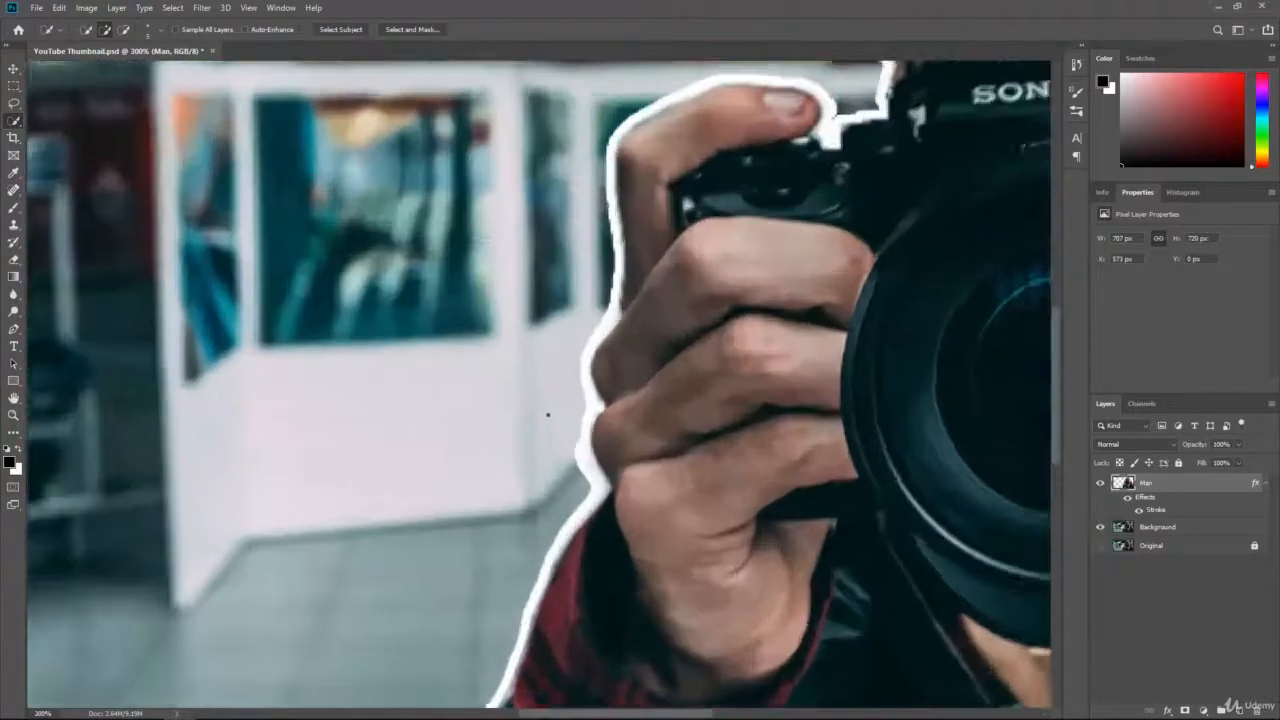
{"action": "key", "text": "ctrl+plus"}
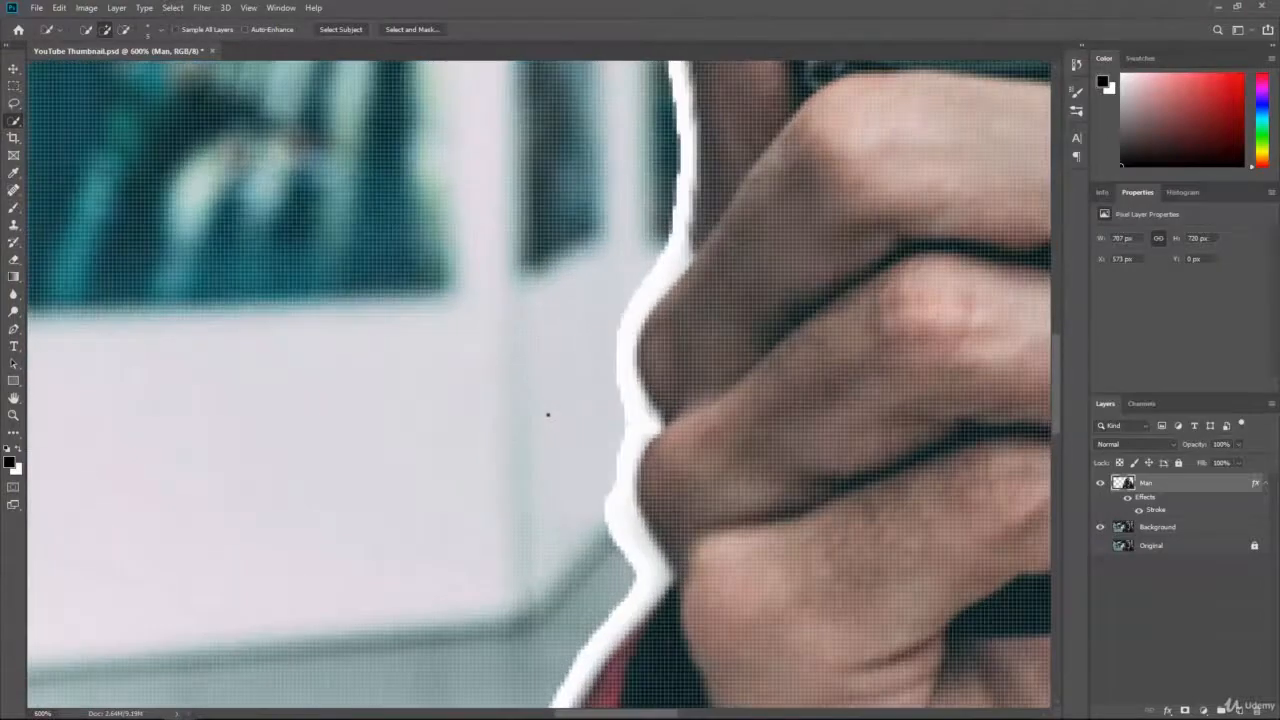
{"action": "key", "text": "ctrl+minus"}
{"action": "key", "text": "ctrl+minus"}
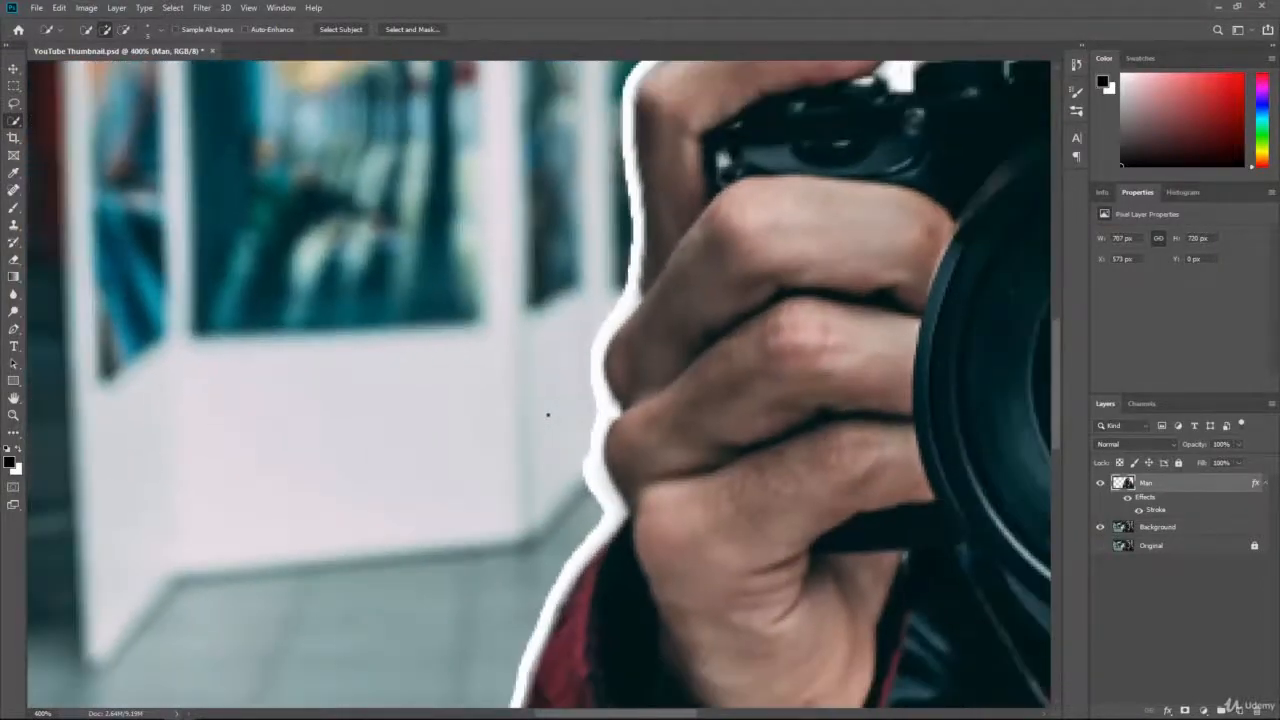
{"action": "key", "text": "ctrl+minus"}
{"action": "scroll", "coordinate": [536, 437], "scroll_direction": "down", "scroll_amount": 5}
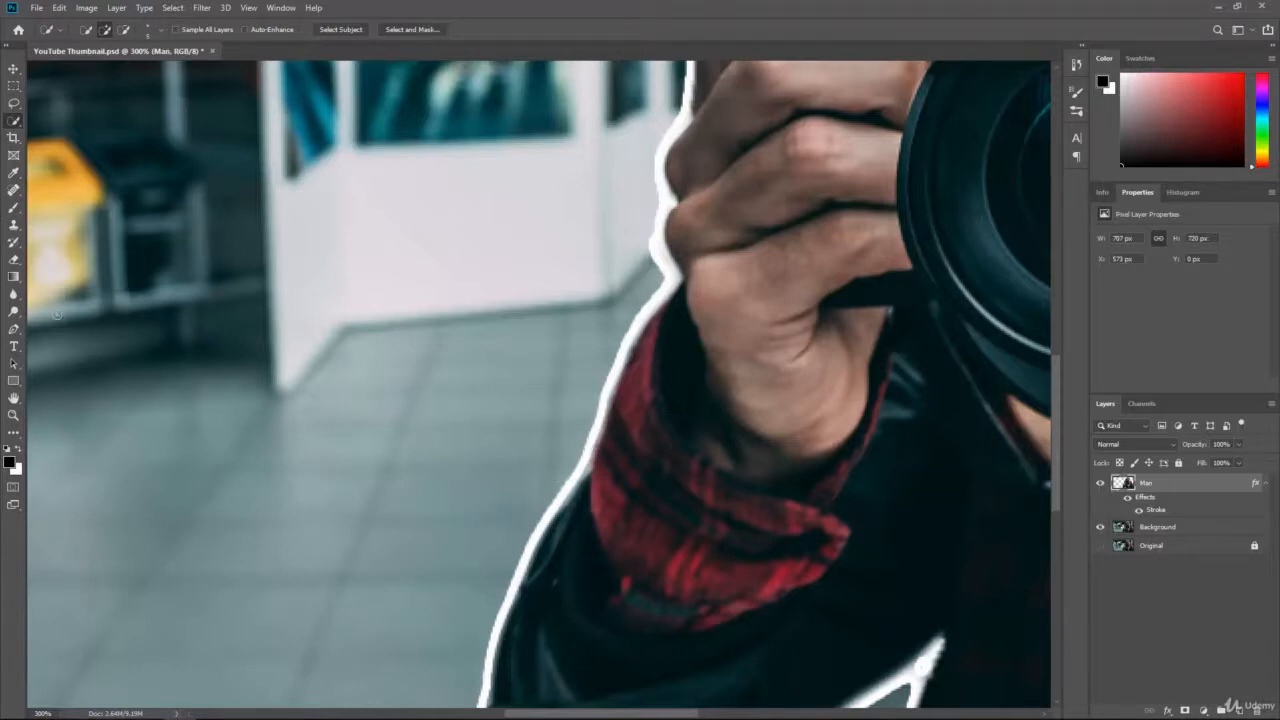
Step: Erase the uneven outer edge of the sleeve on the Man layer using the Eraser with a 15 px brush
{"action": "left_click", "coordinate": [14, 261]}
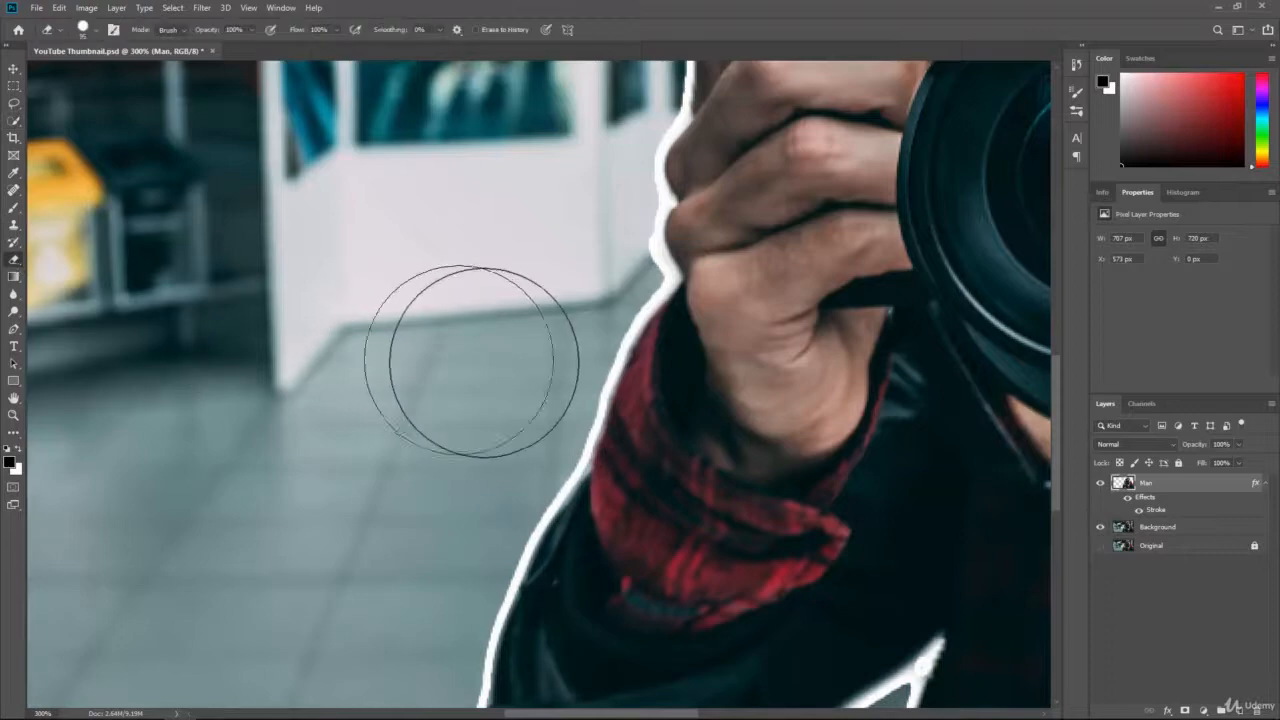
{"action": "key", "text": "bracketleft"}
{"action": "key", "text": "bracketleft"}
{"action": "key", "text": "bracketleft"}
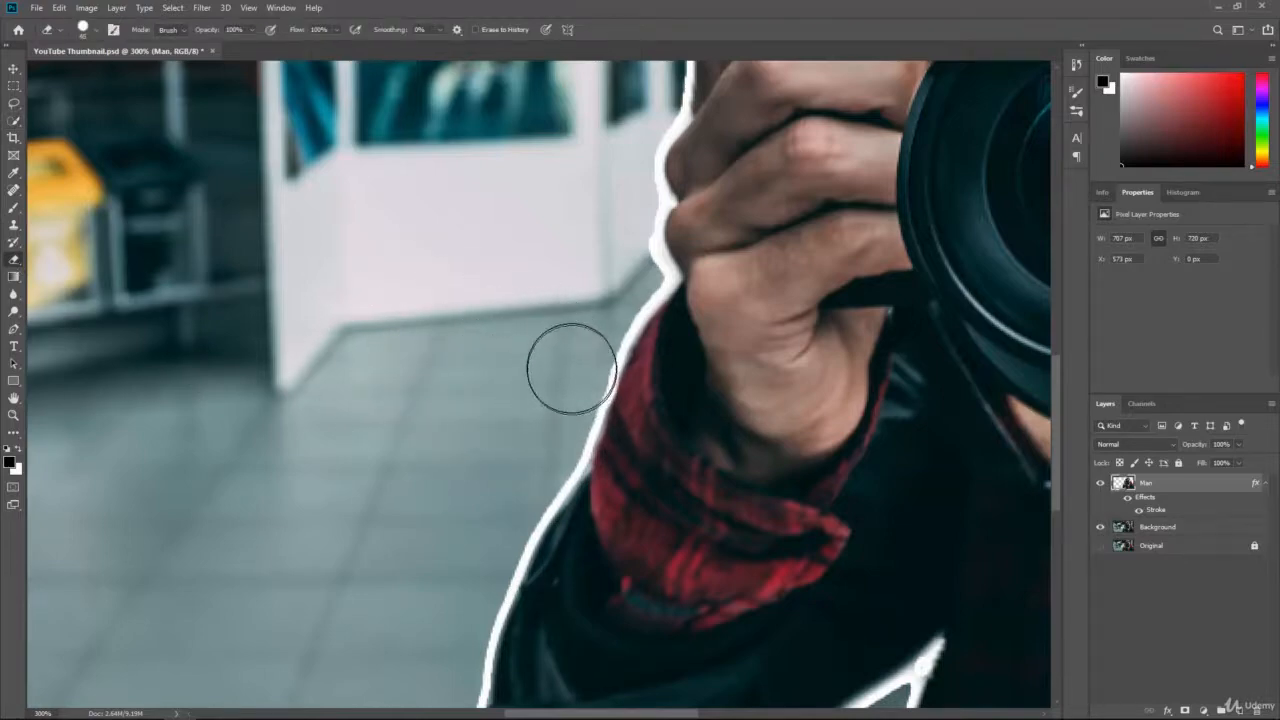
{"action": "left_click", "coordinate": [567, 356]}
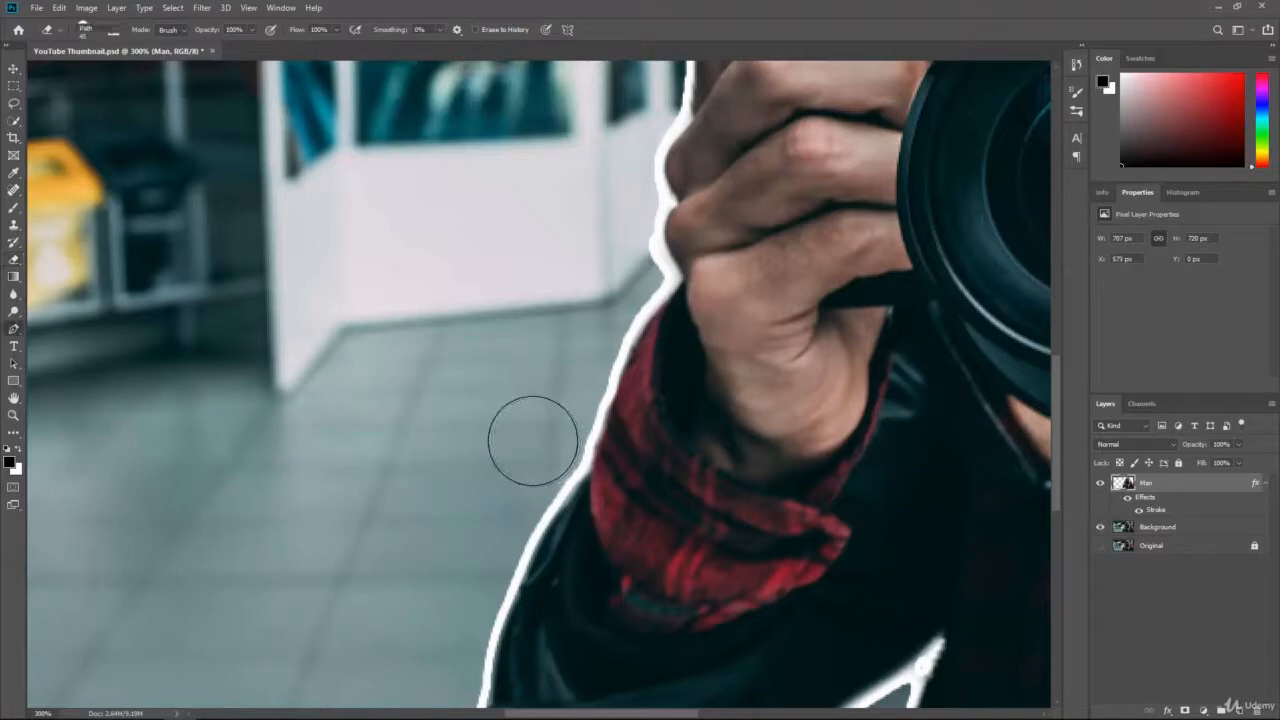
{"action": "key", "text": "p"}
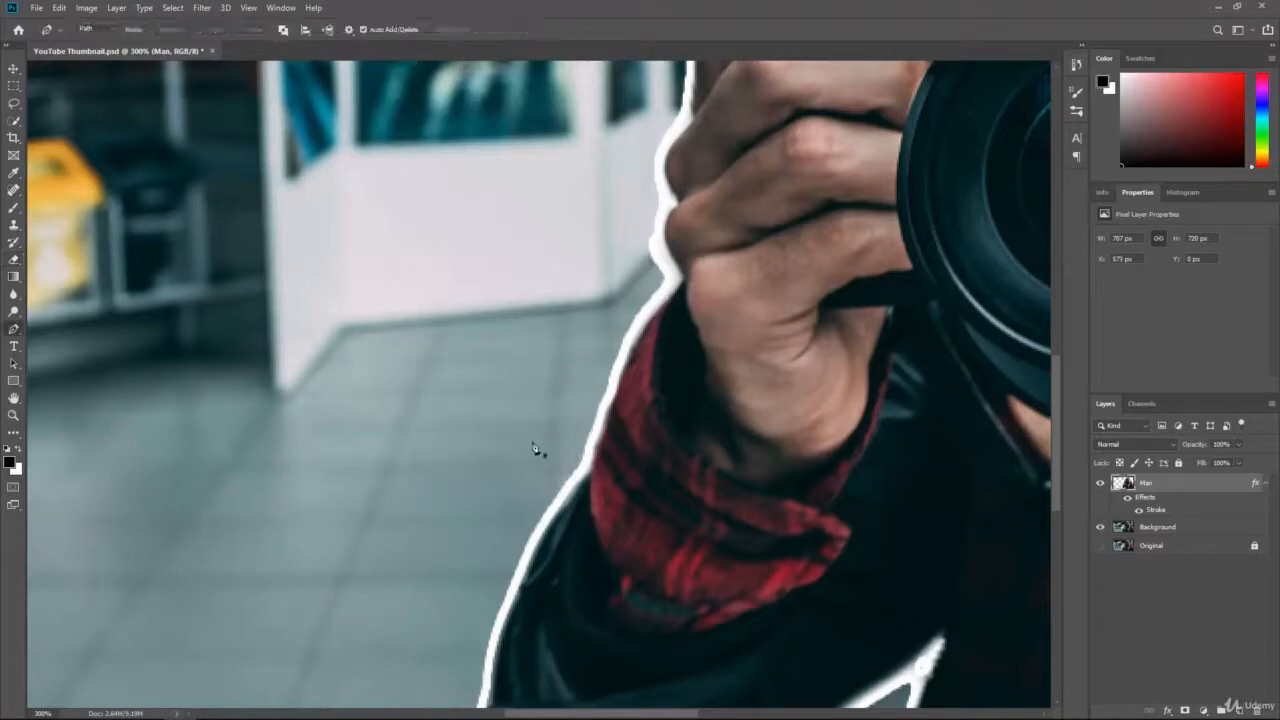
{"action": "left_click", "coordinate": [14, 262]}
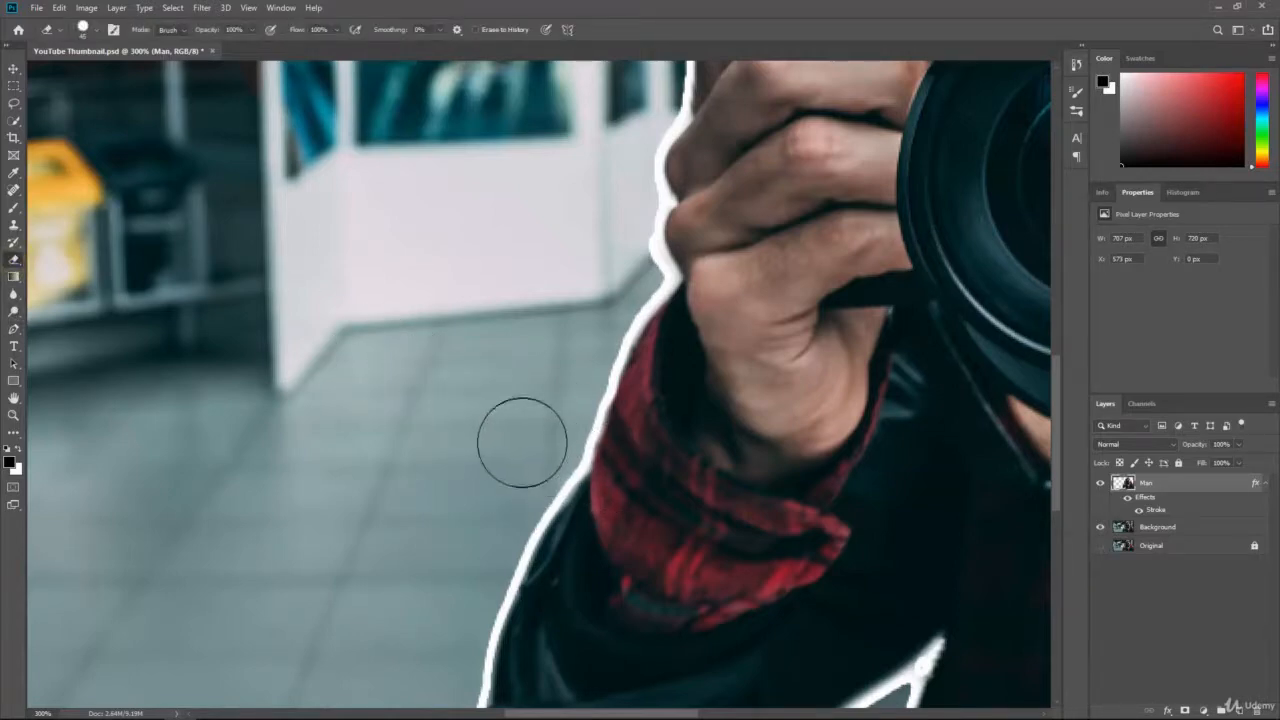
{"action": "key", "text": "bracketleft"}
{"action": "key", "text": "bracketleft"}
{"action": "key", "text": "bracketleft"}
{"action": "key", "text": "bracketleft"}
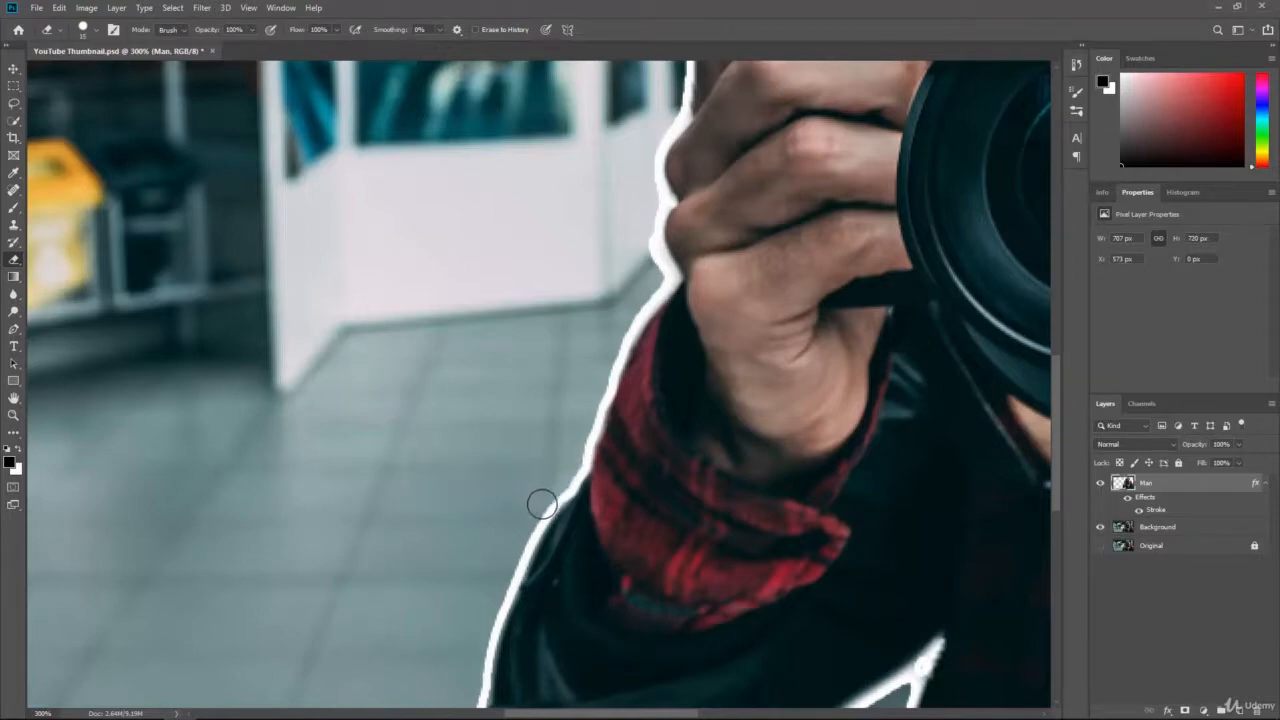
{"action": "scroll", "coordinate": [494, 545], "scroll_direction": "down", "scroll_amount": 3}
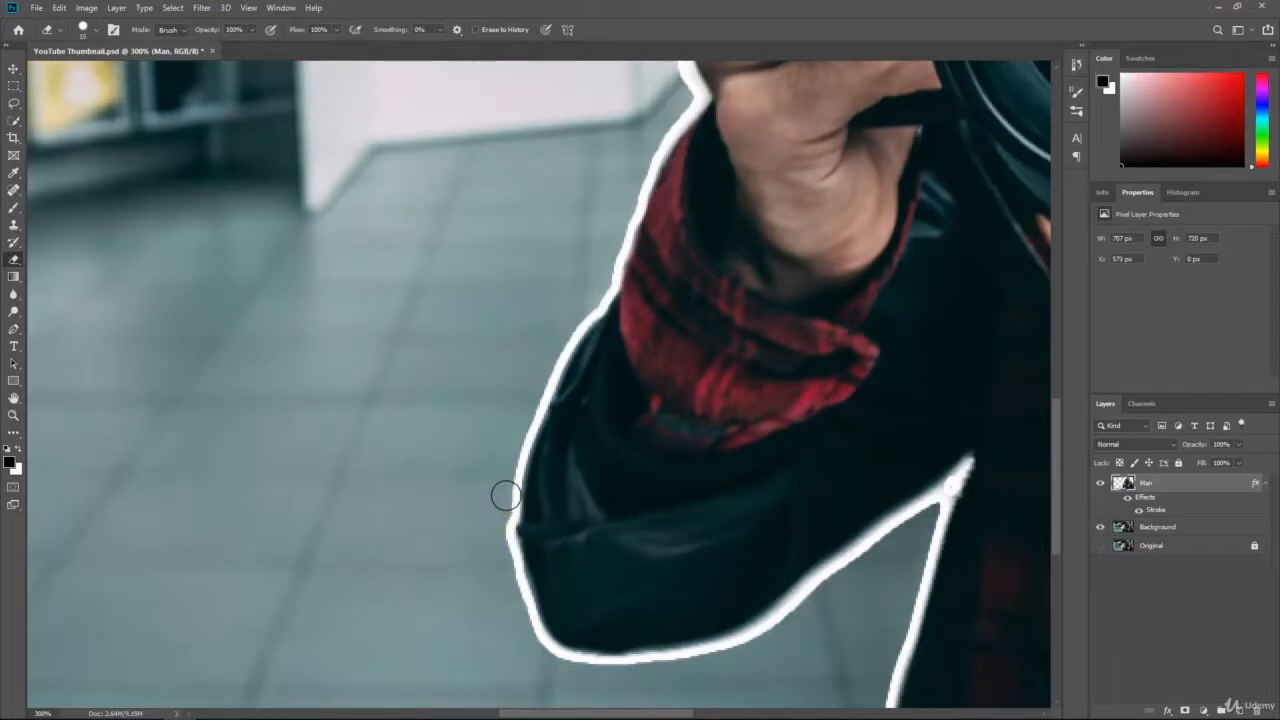
{"action": "left_click_drag", "start_coordinate": [503, 543], "coordinate": [511, 580]}
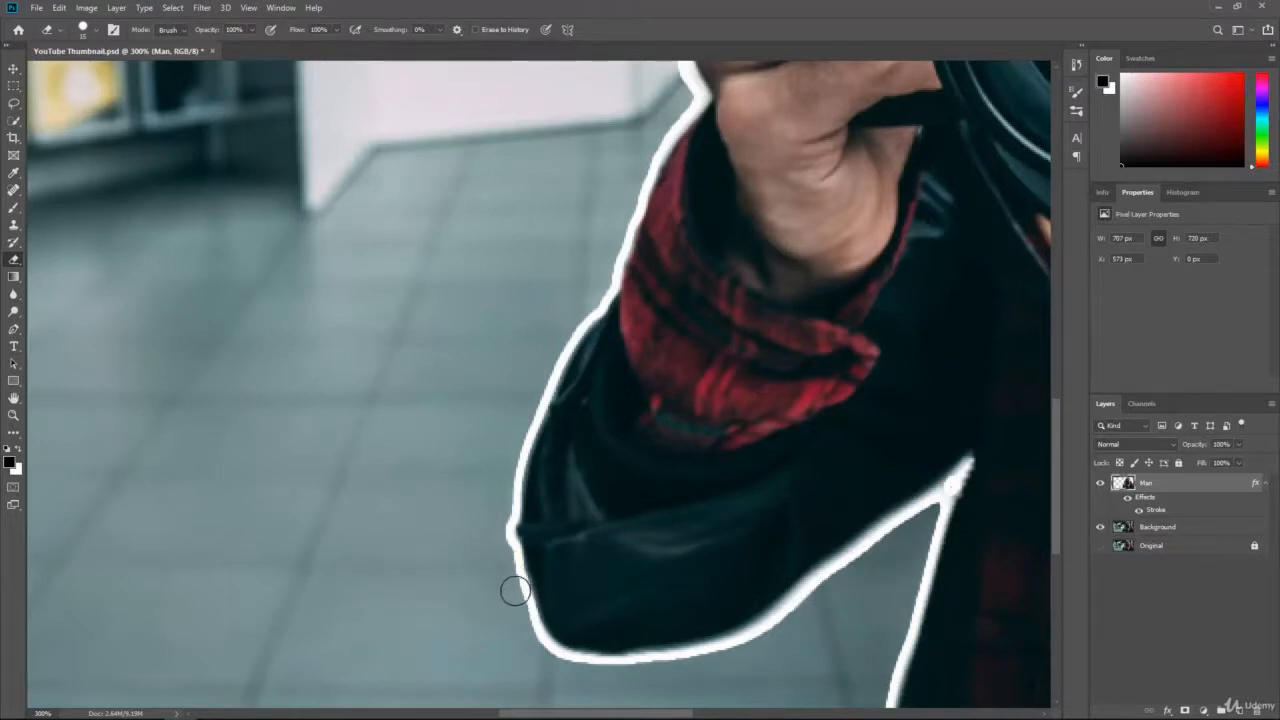
{"action": "mouse_move", "coordinate": [513, 588]}
{"action": "left_mouse_down"}
{"action": "mouse_move", "coordinate": [503, 563]}
{"action": "mouse_move", "coordinate": [514, 571]}
{"action": "left_mouse_up"}
Step: Erase the fringe below the sleeve and in the gap between arm and torso, reducing the Eraser brush to 7 px
{"action": "mouse_move", "coordinate": [657, 663]}
{"action": "left_mouse_down"}
{"action": "mouse_move", "coordinate": [785, 627]}
{"action": "mouse_move", "coordinate": [750, 645]}
{"action": "left_mouse_up"}
{"action": "mouse_move", "coordinate": [634, 666]}
{"action": "left_mouse_down"}
{"action": "mouse_move", "coordinate": [773, 642]}
{"action": "mouse_move", "coordinate": [697, 660]}
{"action": "mouse_move", "coordinate": [762, 622]}
{"action": "left_mouse_up"}
{"action": "mouse_move", "coordinate": [748, 673]}
{"action": "left_mouse_down"}
{"action": "mouse_move", "coordinate": [643, 666]}
{"action": "mouse_move", "coordinate": [722, 658]}
{"action": "mouse_move", "coordinate": [793, 622]}
{"action": "mouse_move", "coordinate": [946, 518]}
{"action": "mouse_move", "coordinate": [957, 477]}
{"action": "left_mouse_up"}
{"action": "key", "text": "bracketleft"}
{"action": "key", "text": "bracketleft"}
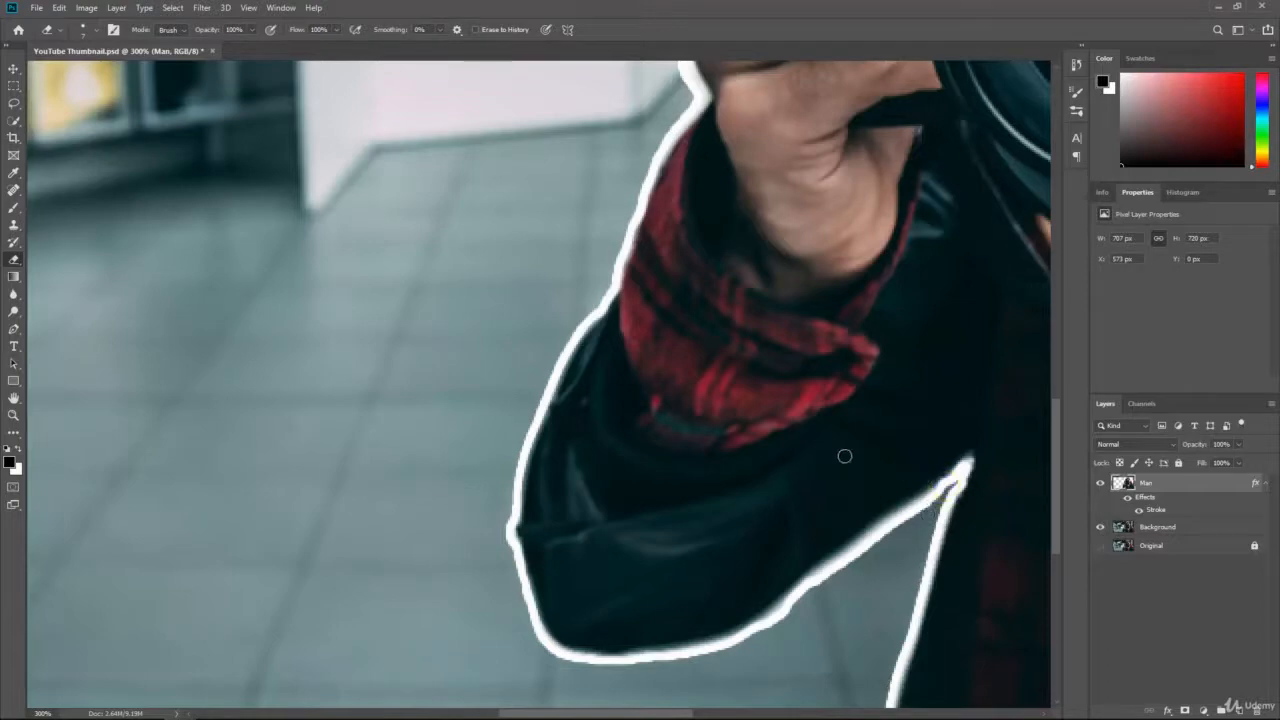
{"action": "key", "text": "ctrl+minus"}
{"action": "key", "text": "ctrl+minus"}
{"action": "key", "text": "ctrl+minus"}
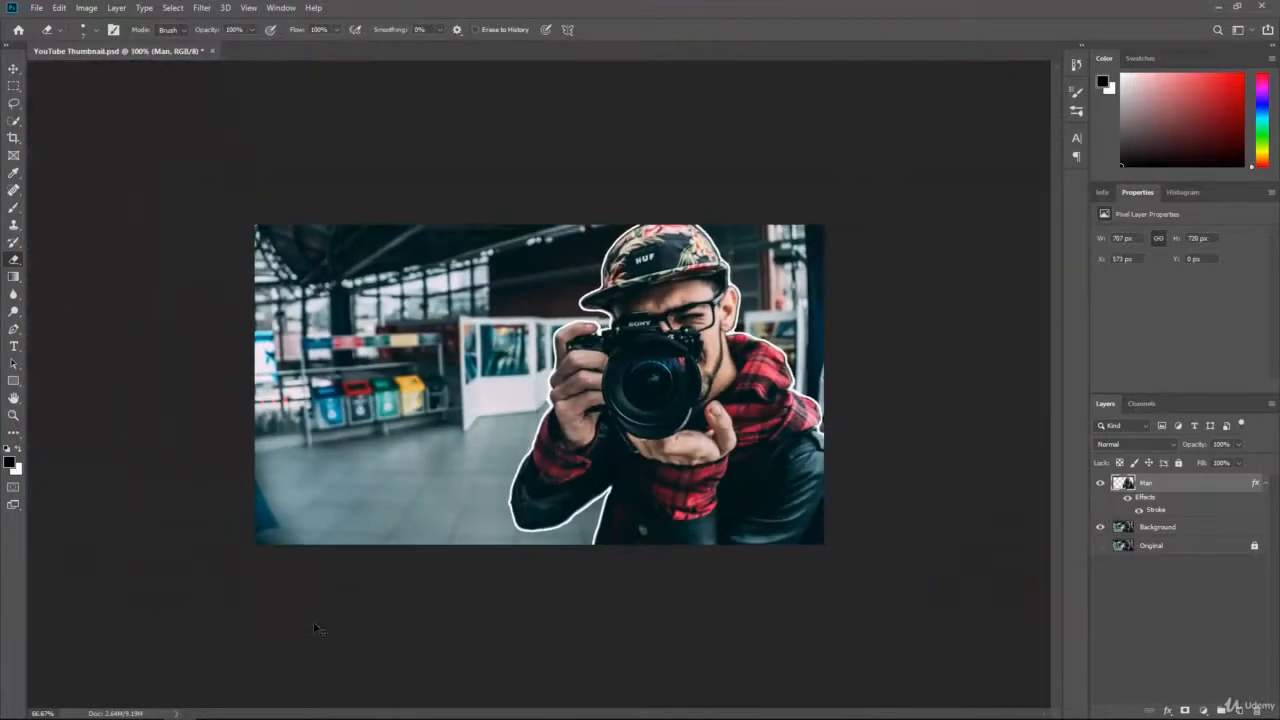
{"action": "key", "text": "ctrl+plus"}
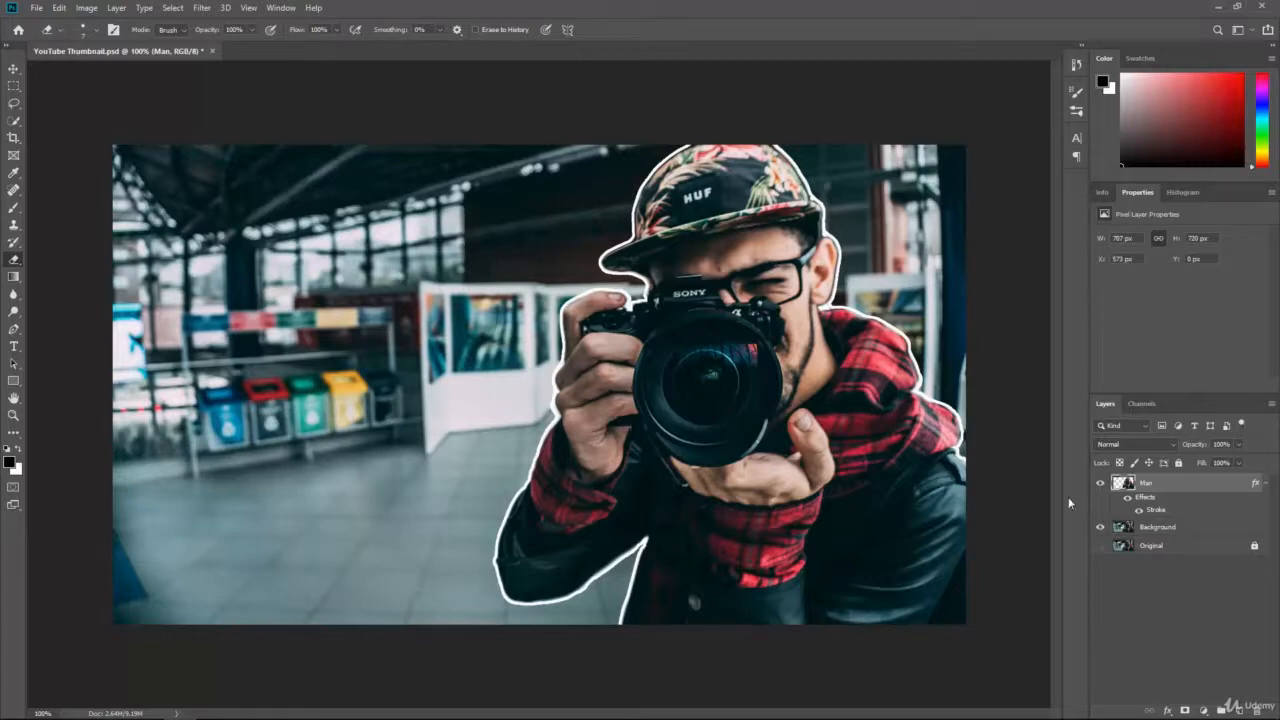
Step: Add a Black & White adjustment layer directly above the Background layer
{"action": "left_click", "coordinate": [1160, 528]}
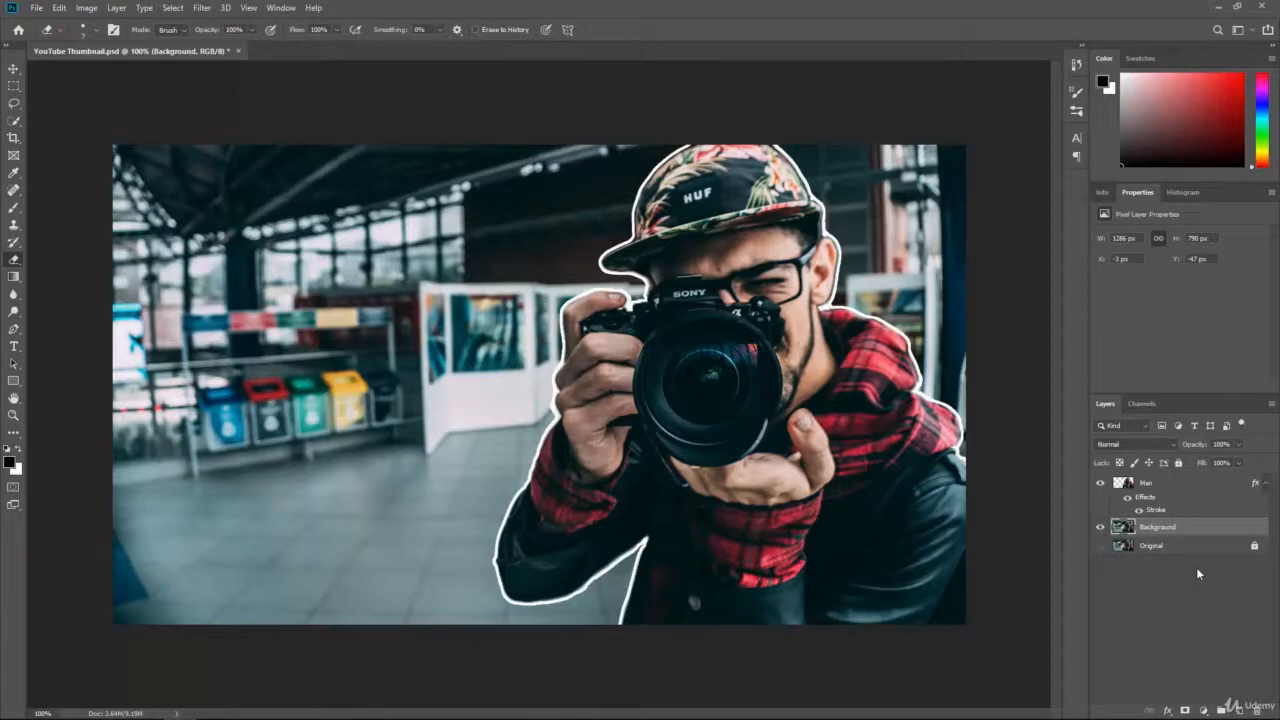
{"action": "left_click", "coordinate": [86, 7]}
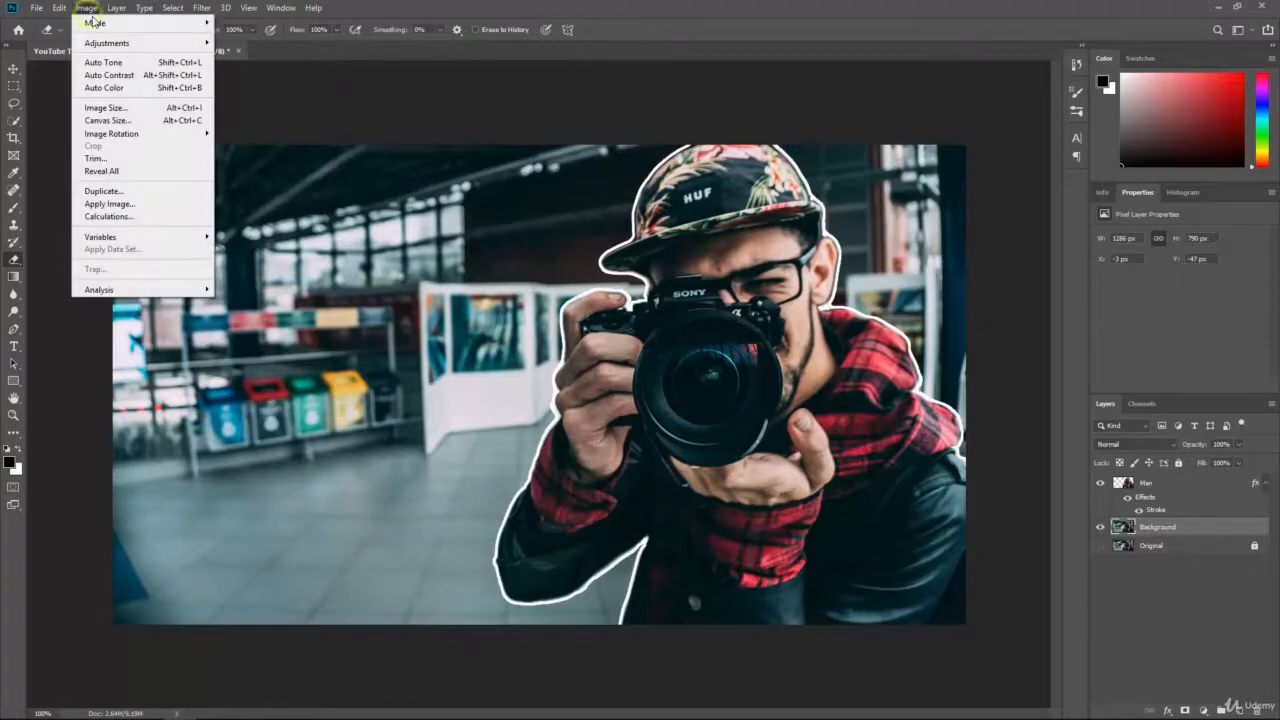
{"action": "mouse_move", "coordinate": [95, 47]}
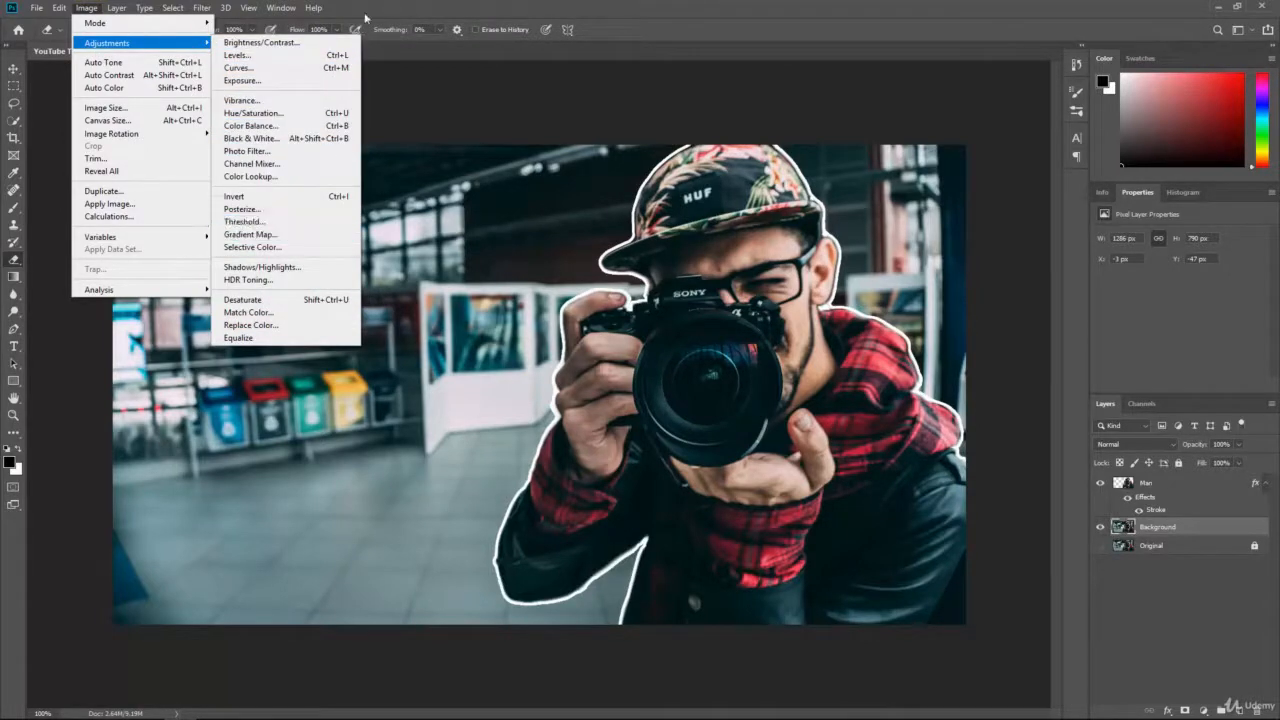
{"action": "left_click", "coordinate": [458, 4]}
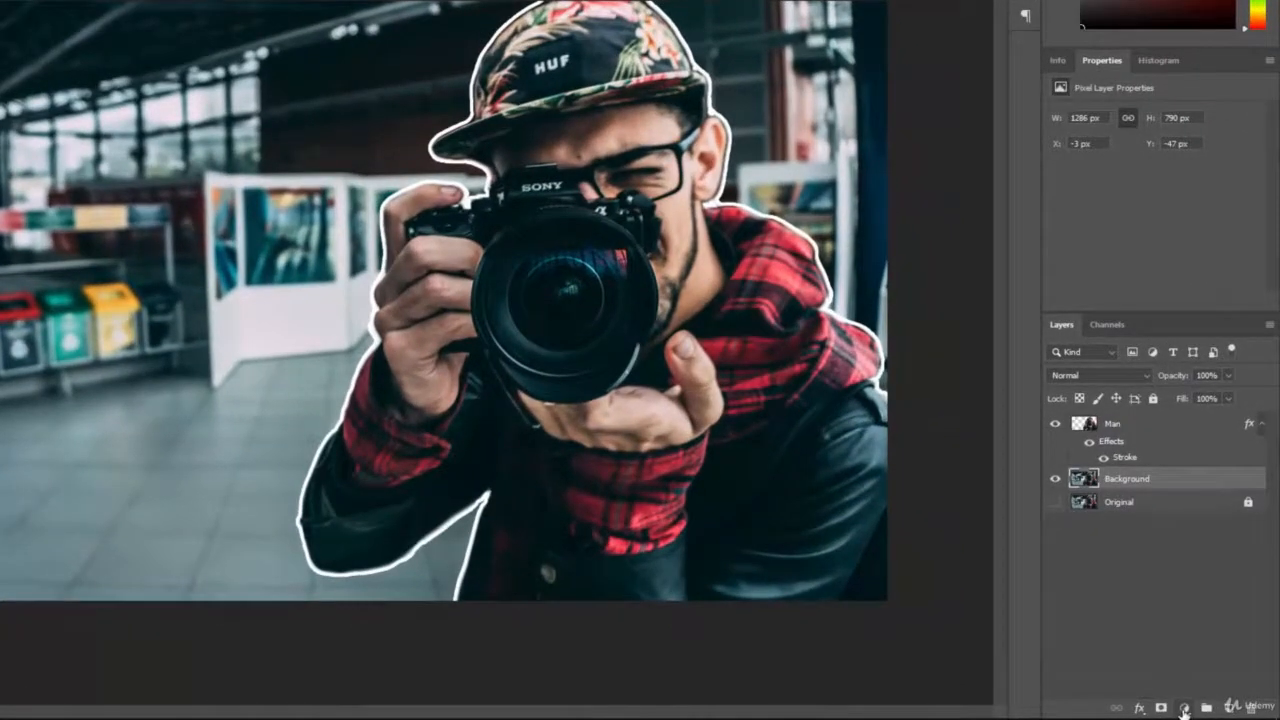
{"action": "left_click", "coordinate": [1183, 709]}
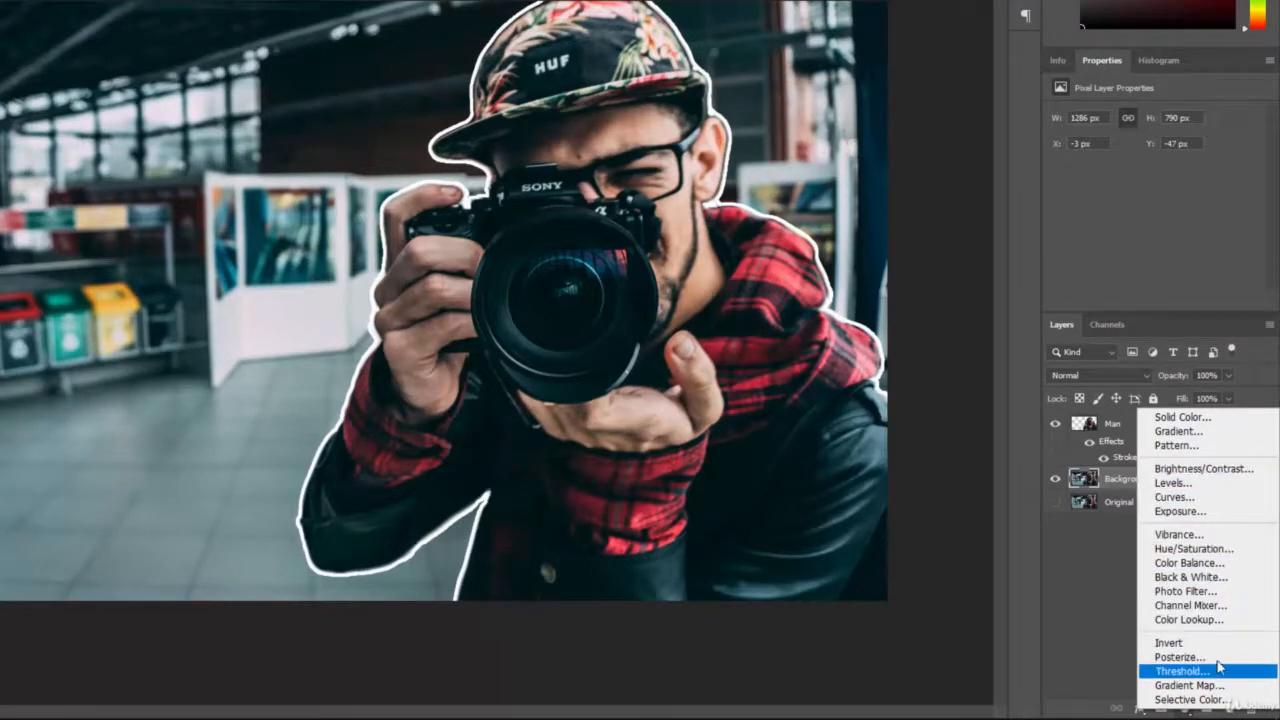
{"action": "left_click", "coordinate": [1234, 586]}
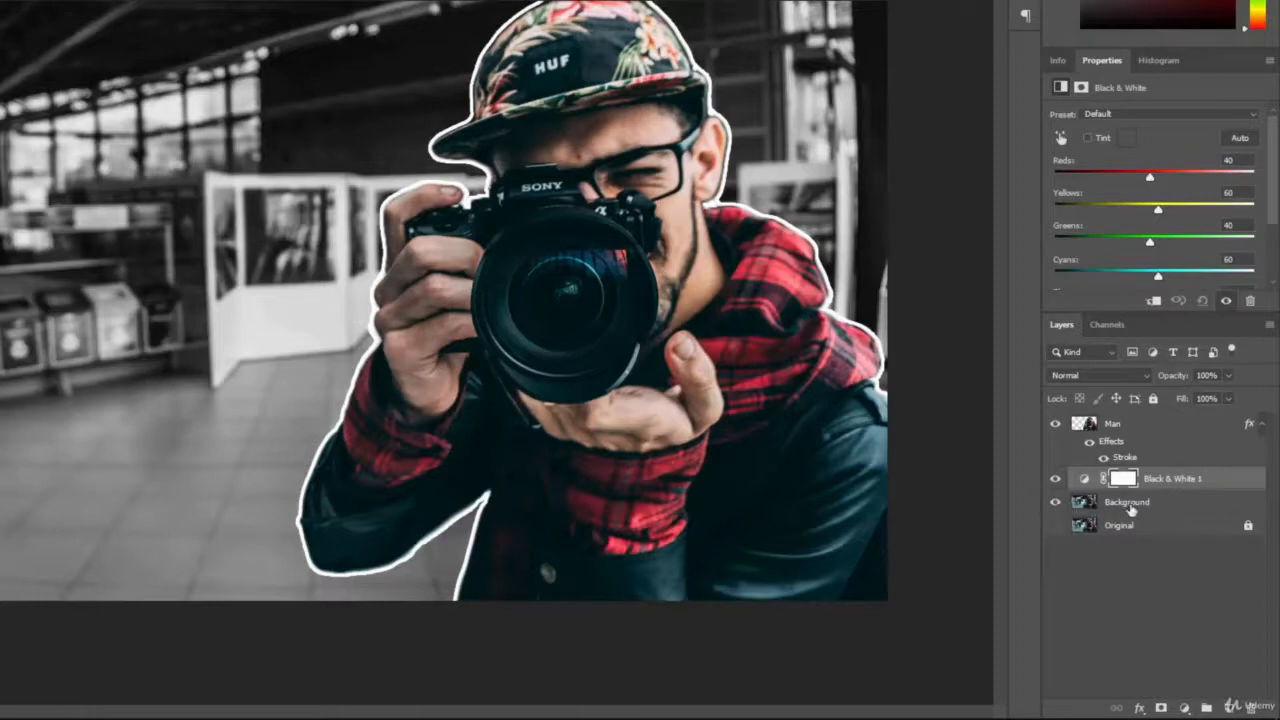
Step: Hide and reshow the Background and Original layers to check which image the Black & White adjustment affects
{"action": "left_click", "coordinate": [1056, 503]}
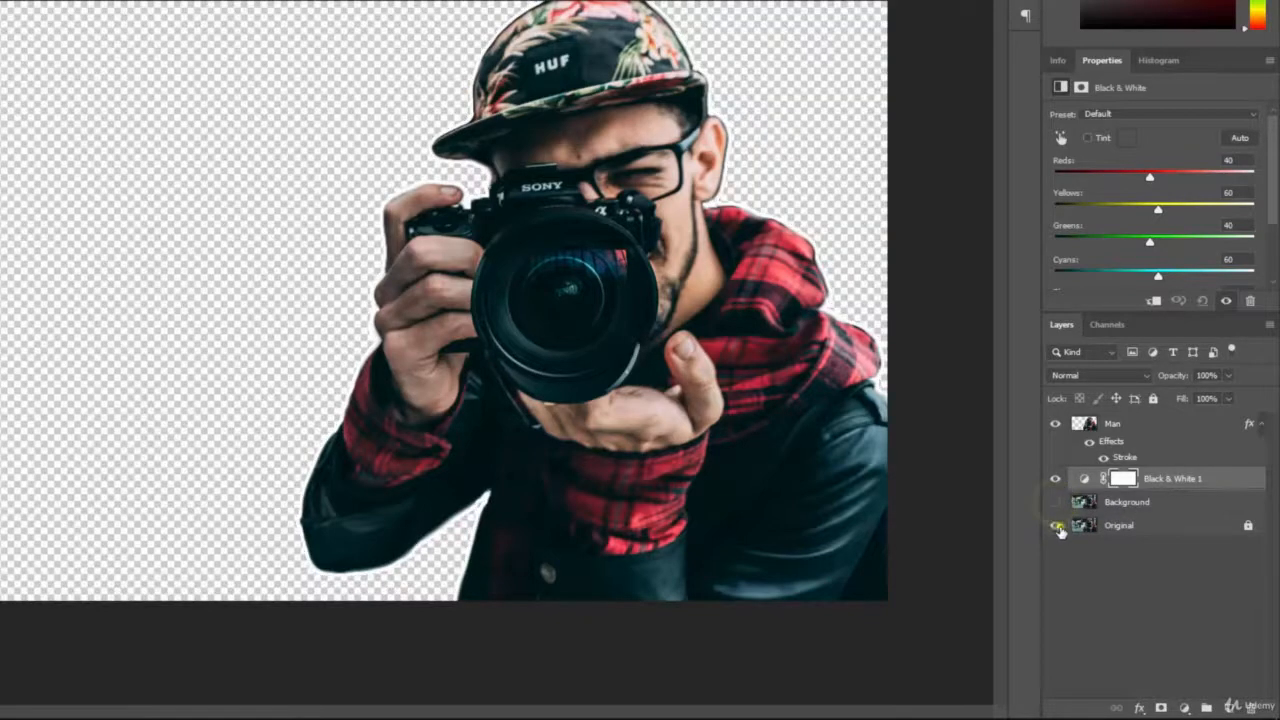
{"action": "left_click", "coordinate": [1057, 525]}
{"action": "left_click", "coordinate": [1057, 525]}
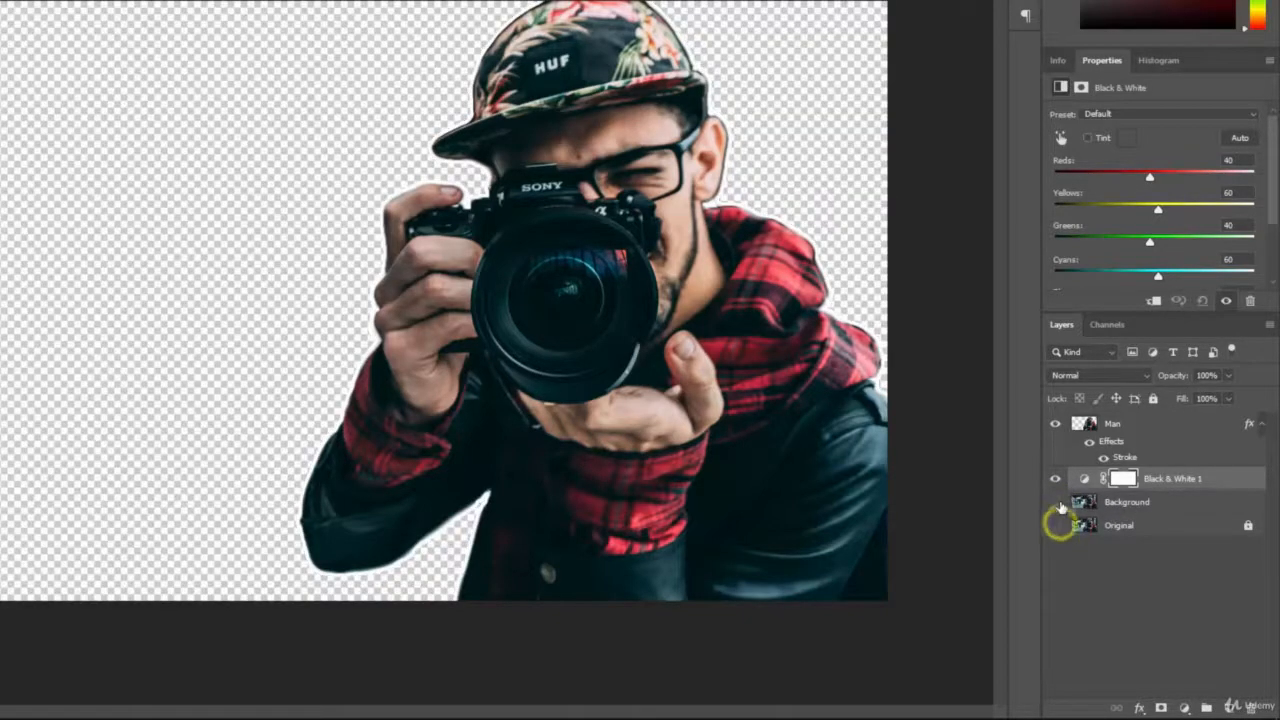
{"action": "left_click", "coordinate": [1056, 503]}
Step: Try the Black & White adjustment above the Man layer, and return it to between Man and Background
{"action": "left_click_drag", "start_coordinate": [1172, 482], "coordinate": [1172, 423]}
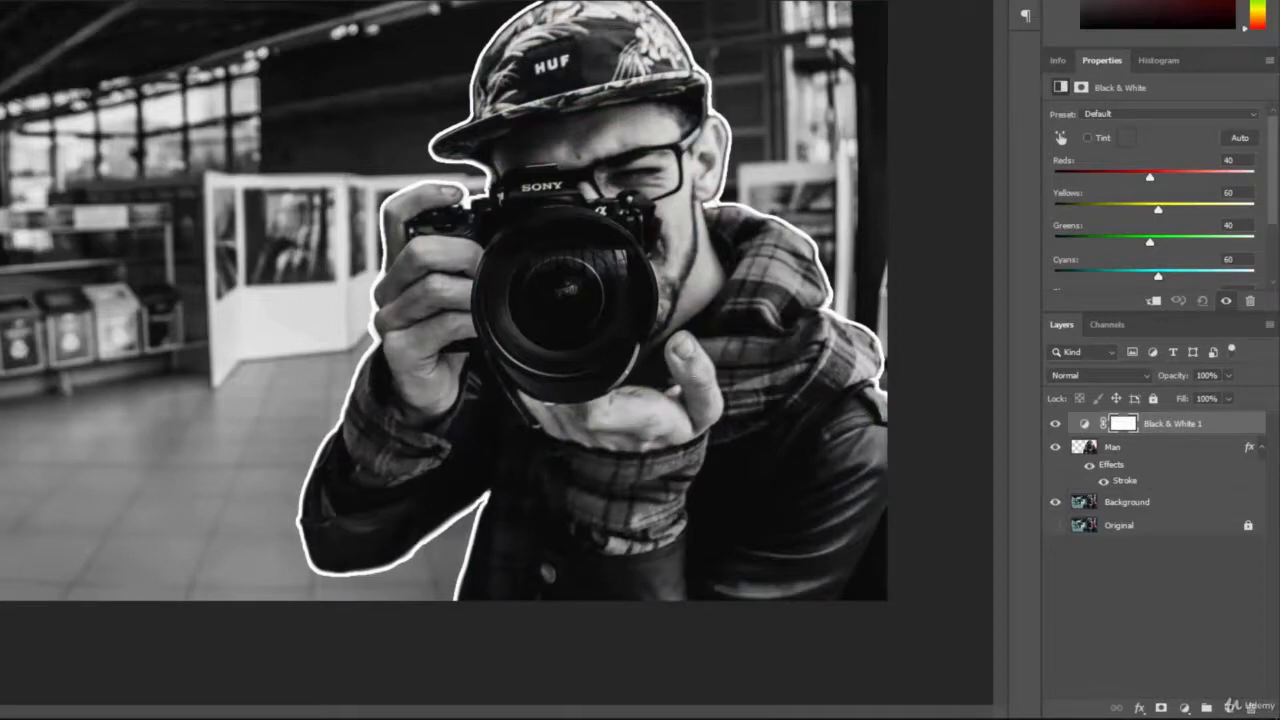
{"action": "left_click", "coordinate": [1183, 424]}
{"action": "left_click_drag", "start_coordinate": [1183, 424], "coordinate": [1185, 489]}
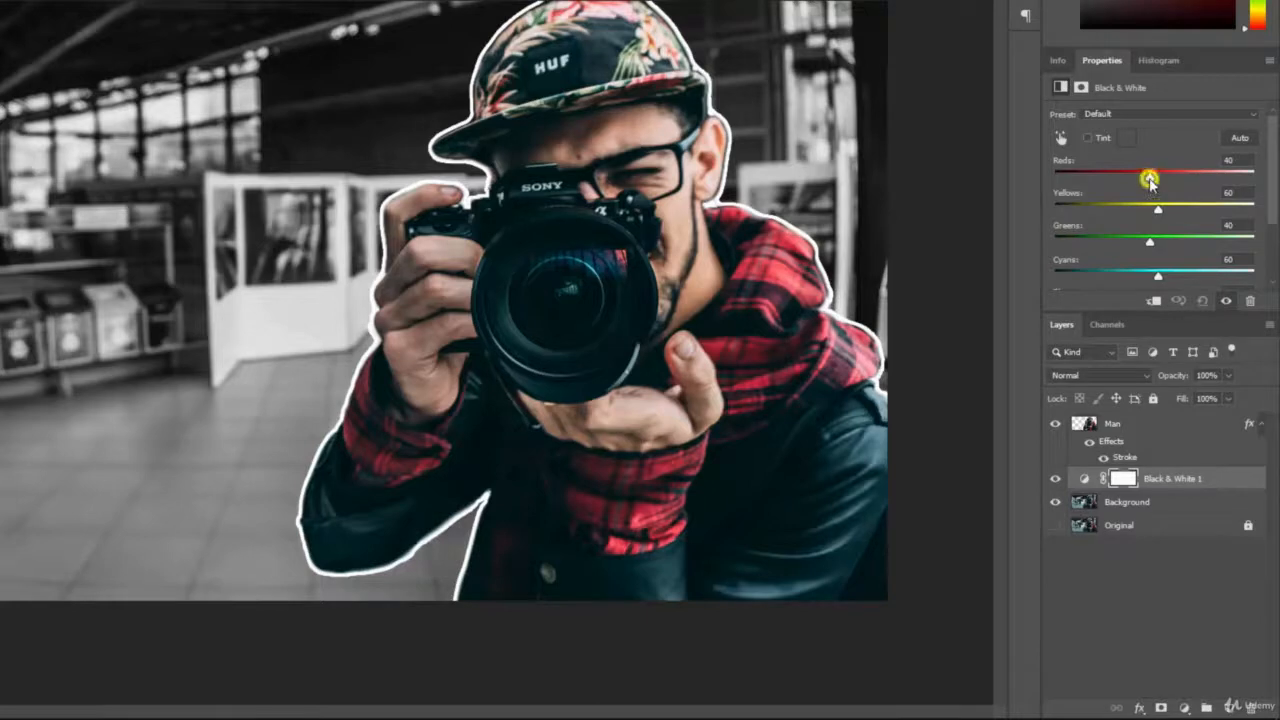
Step: Try lowering the reds and raising the cyans of the Black & White adjustment, undoing each change
{"action": "left_click_drag", "start_coordinate": [1149, 179], "coordinate": [1094, 188]}
{"action": "key", "text": "ctrl+z"}
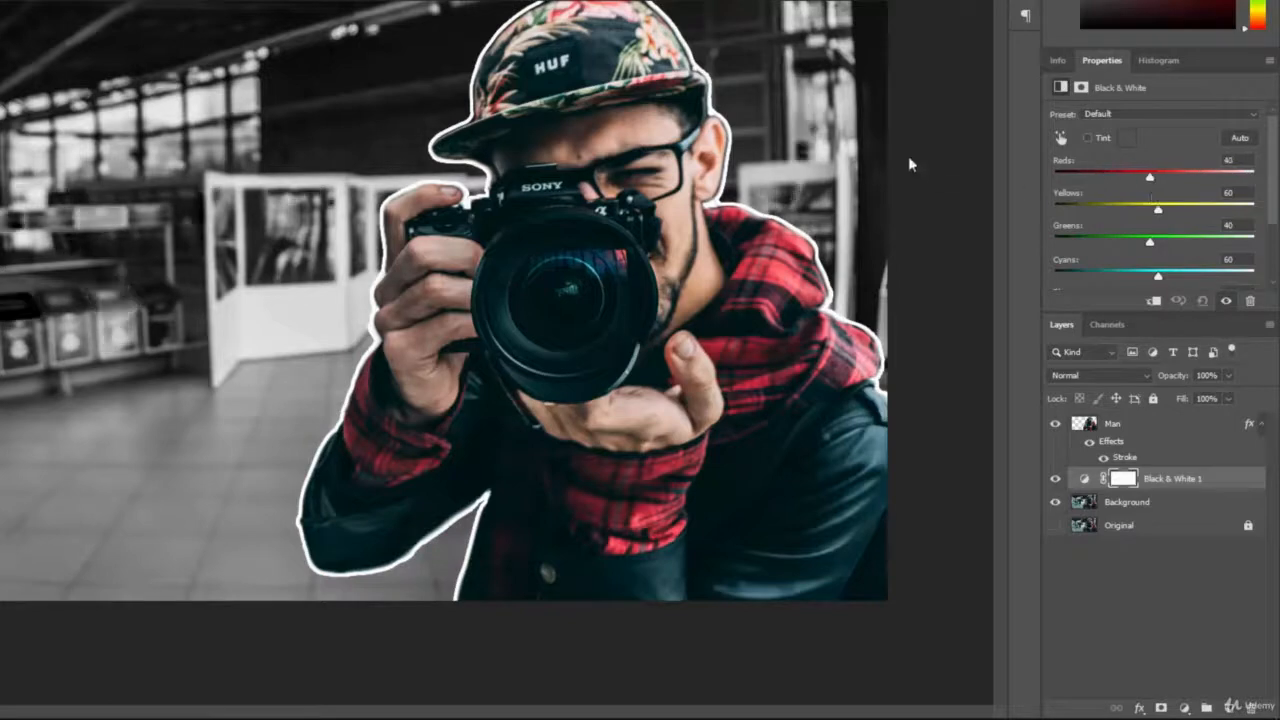
{"action": "left_click_drag", "start_coordinate": [1158, 280], "coordinate": [1188, 277]}
{"action": "key", "text": "ctrl+z"}
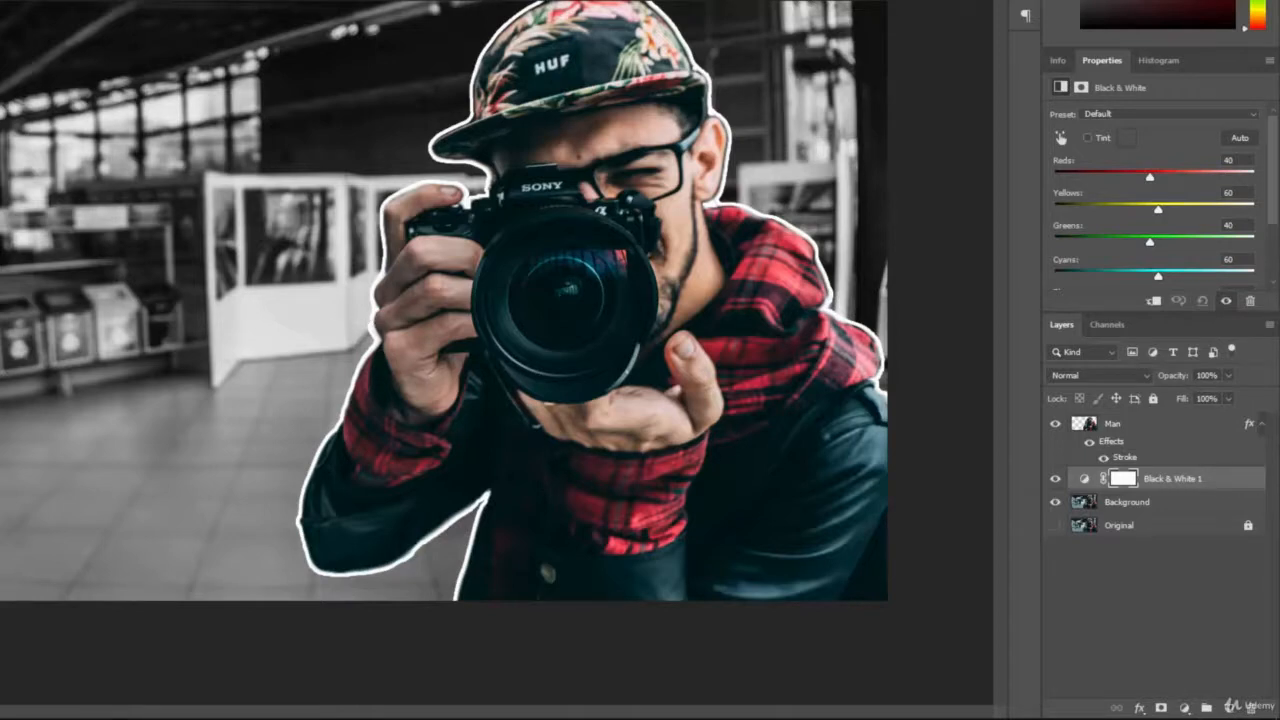
Step: Add a Gradient Map adjustment layer above the Black & White adjustment, and append the Pastels gradients to its presets
{"action": "left_click", "coordinate": [1184, 708]}
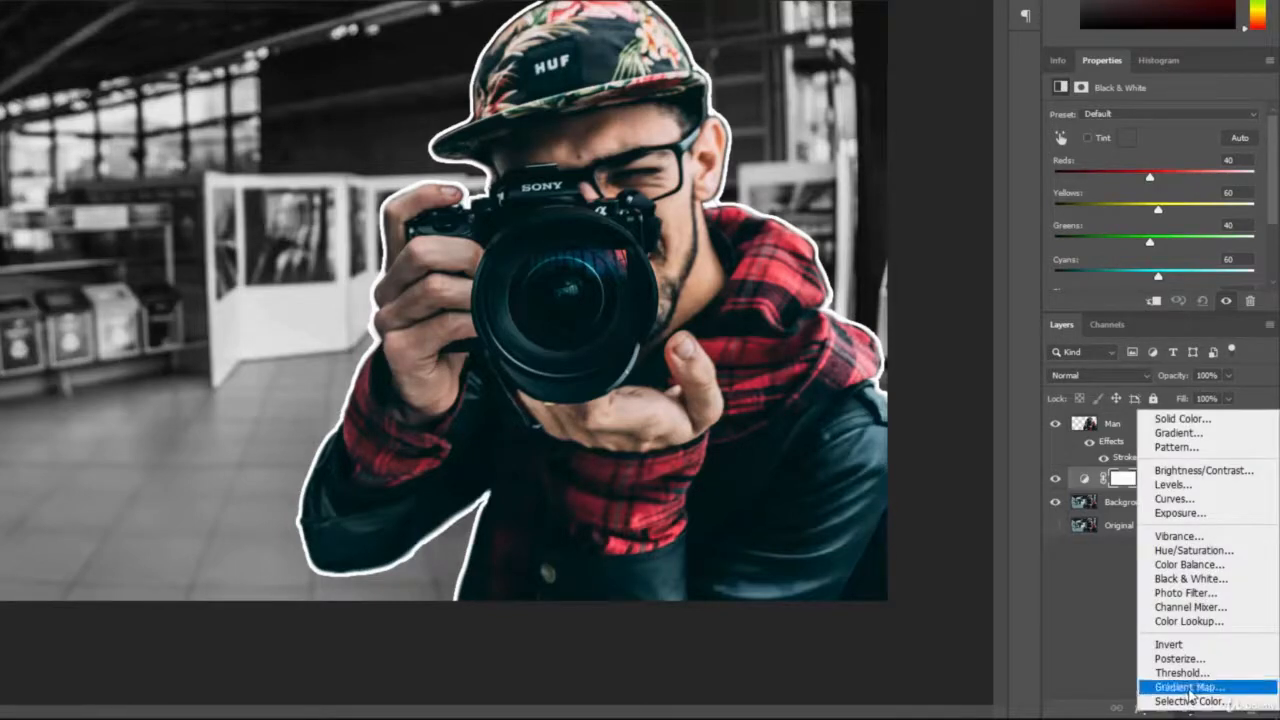
{"action": "left_click", "coordinate": [1228, 689]}
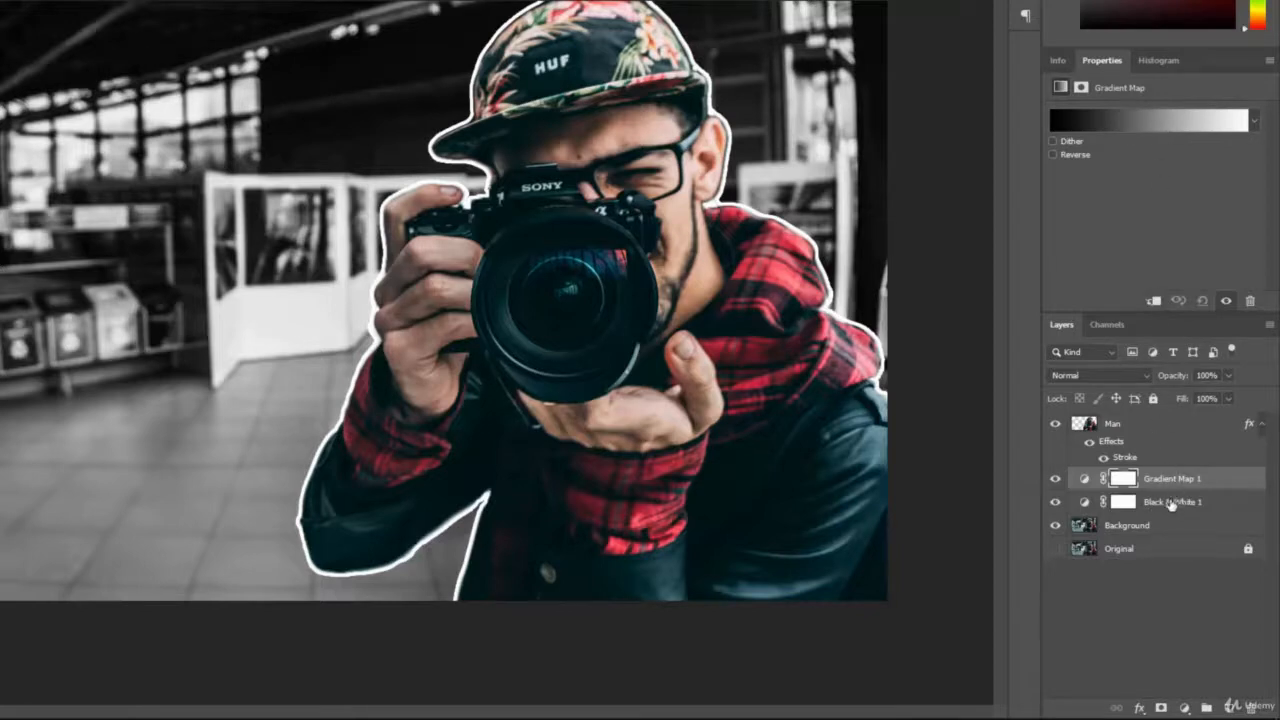
{"action": "left_click", "coordinate": [1154, 119]}
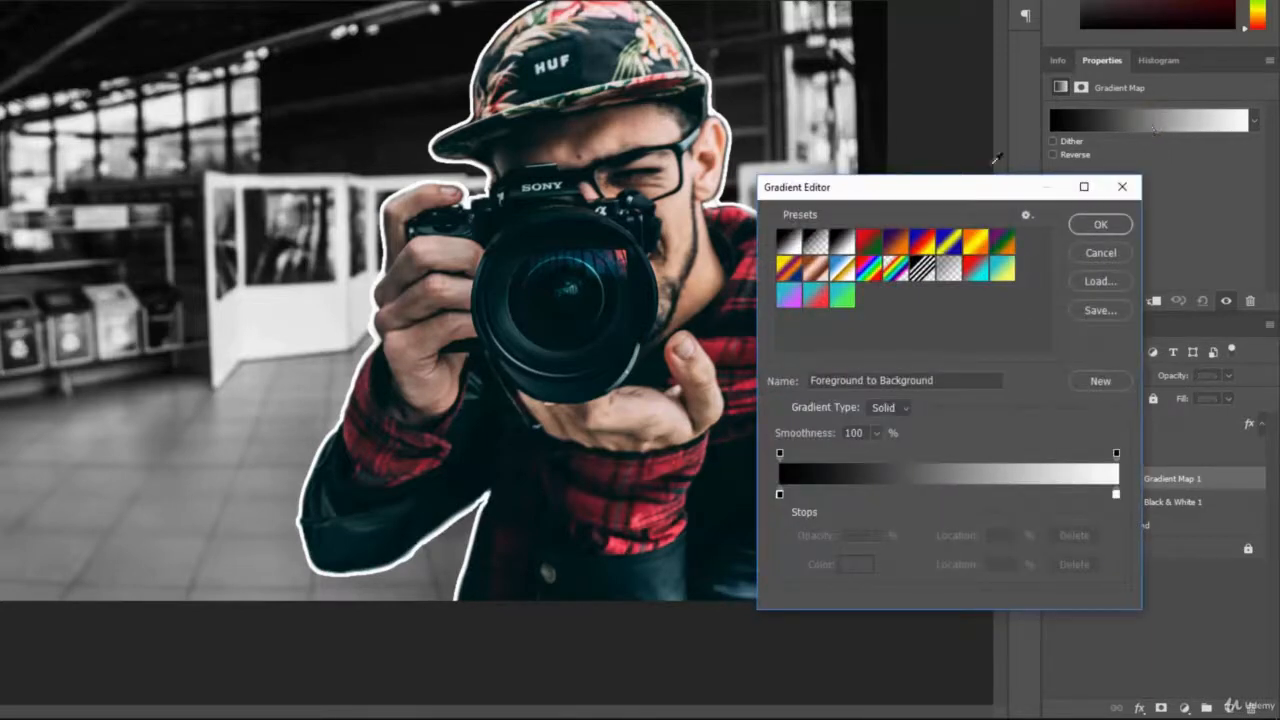
{"action": "left_click_drag", "start_coordinate": [982, 197], "coordinate": [1087, 210]}
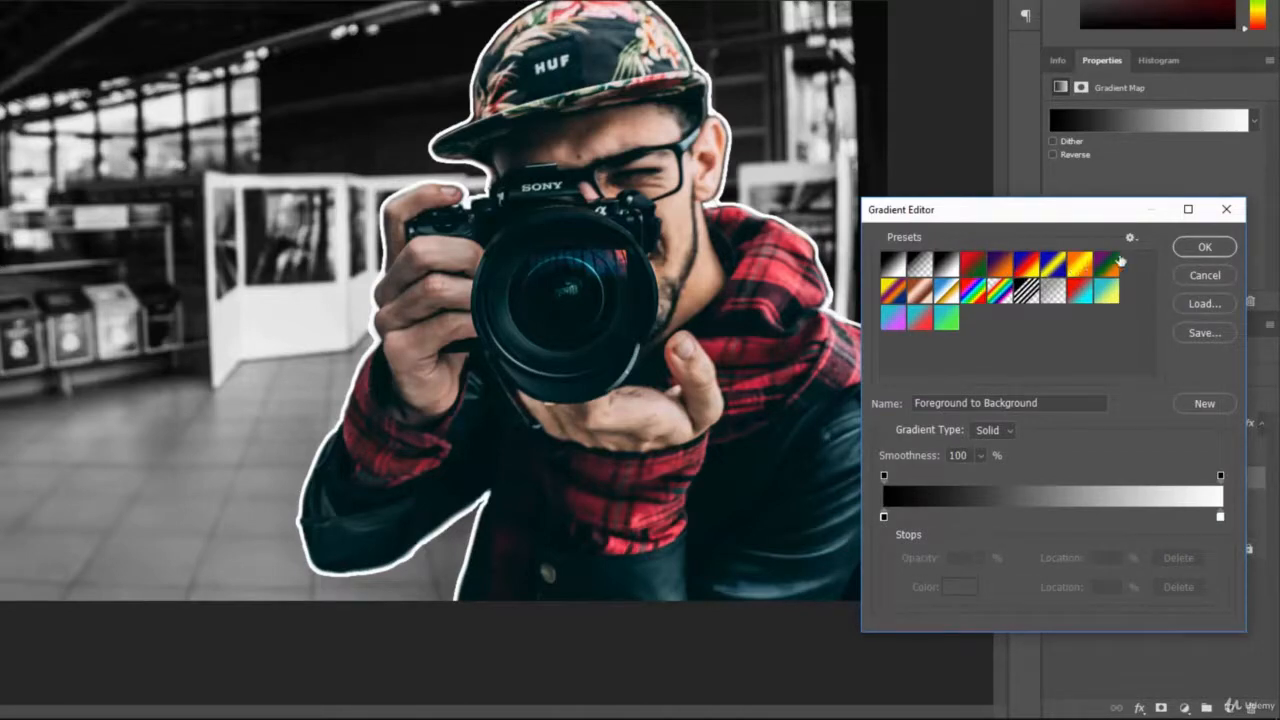
{"action": "left_click", "coordinate": [1130, 238]}
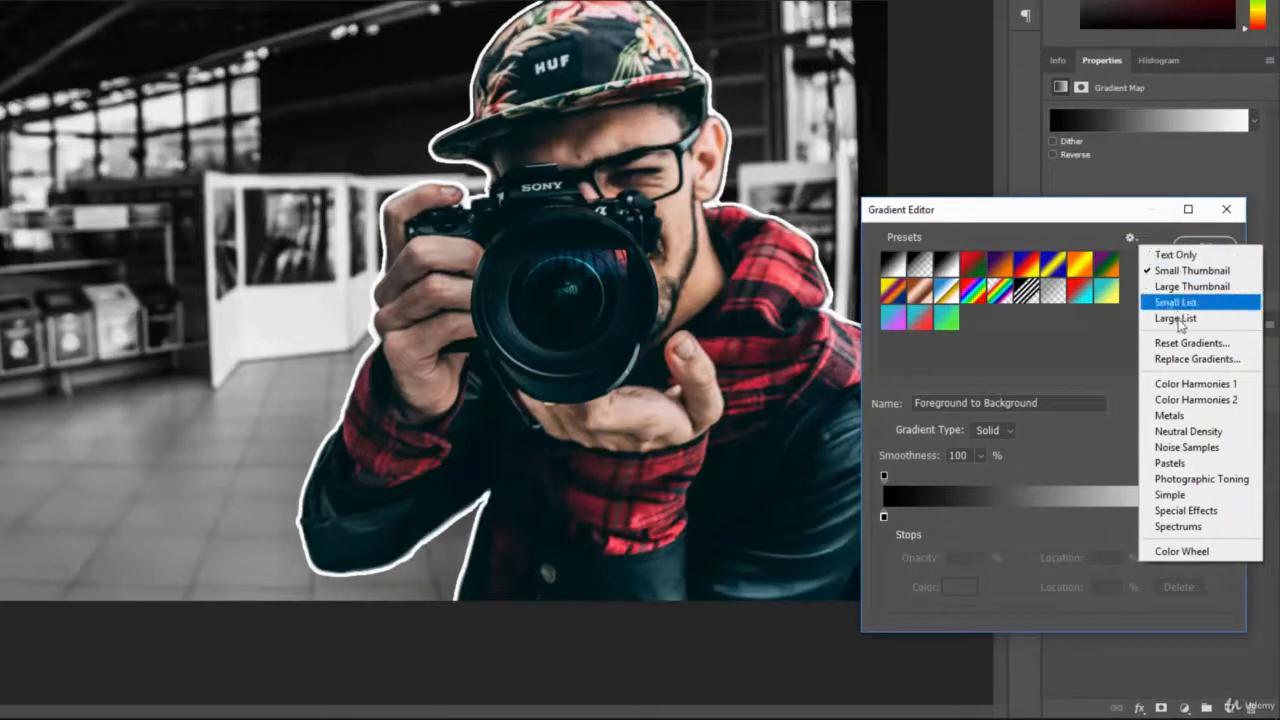
{"action": "left_click", "coordinate": [1198, 463]}
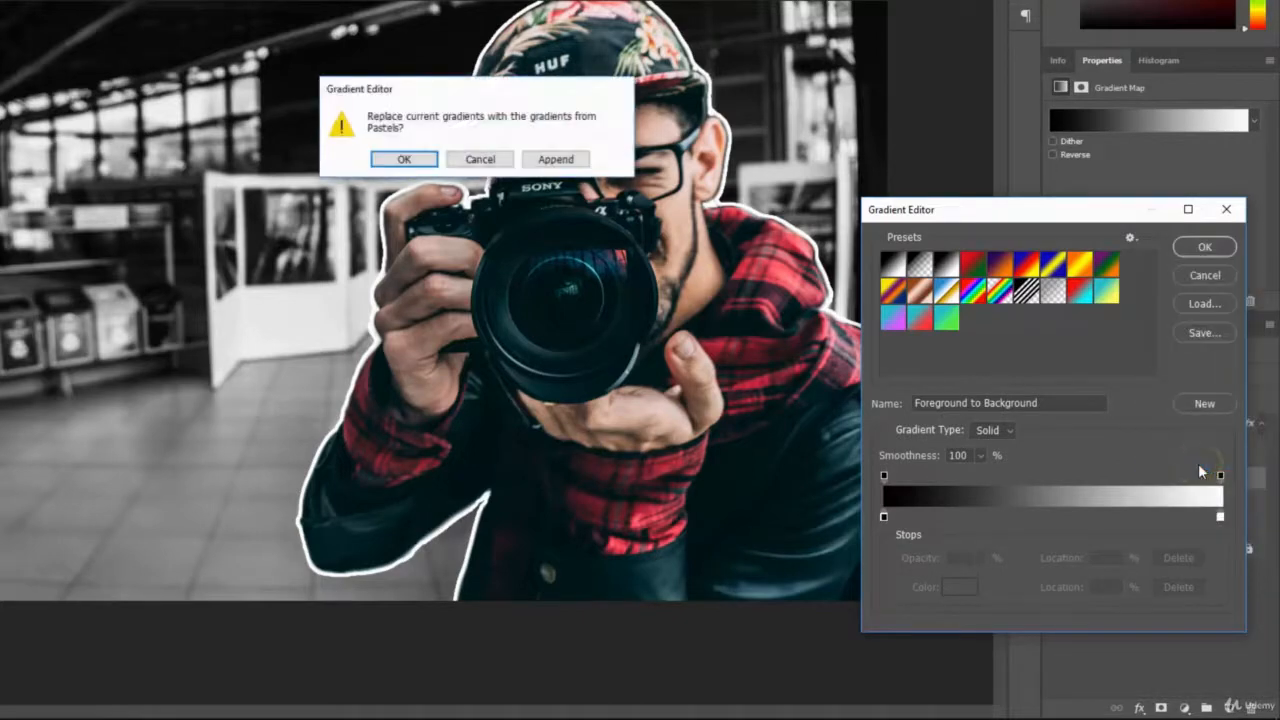
{"action": "left_click", "coordinate": [562, 161]}
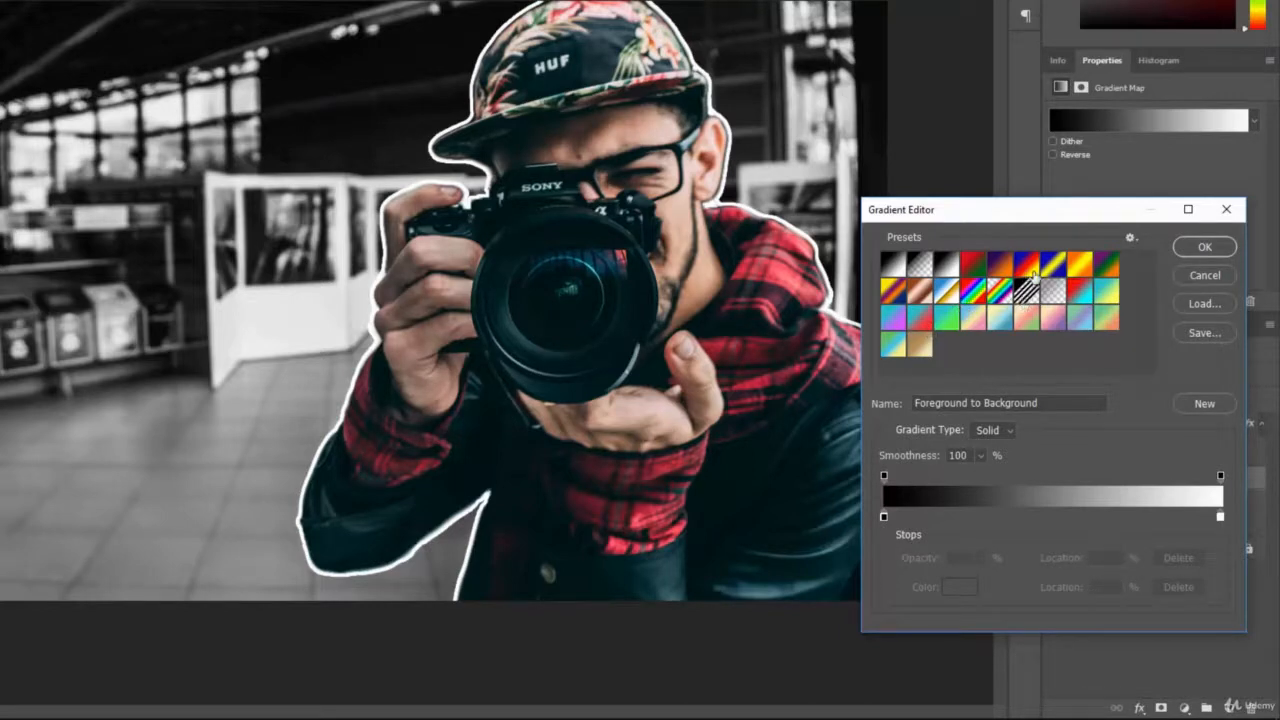
Step: Preview several gradient presets on the background, such as Blue, Red, Yellow and Blue Red, and choose Red Teal
{"action": "left_click", "coordinate": [1083, 292]}
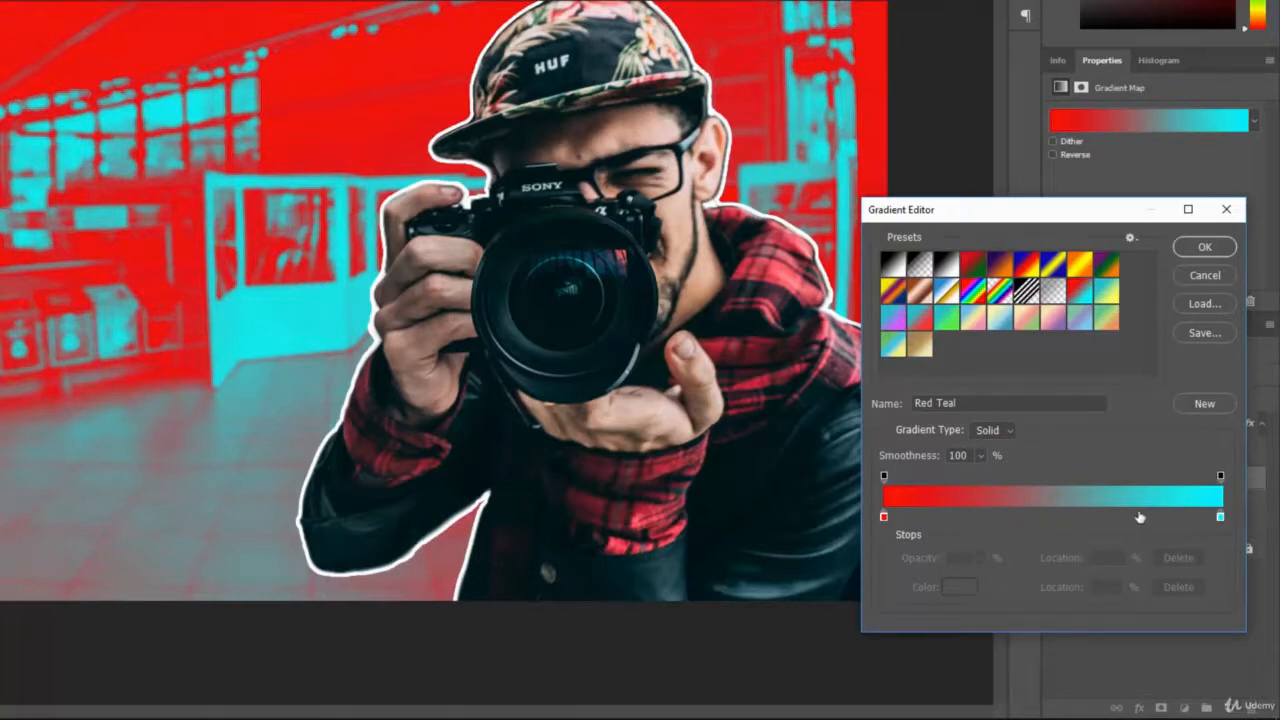
{"action": "left_click", "coordinate": [968, 263]}
{"action": "left_click", "coordinate": [1006, 261]}
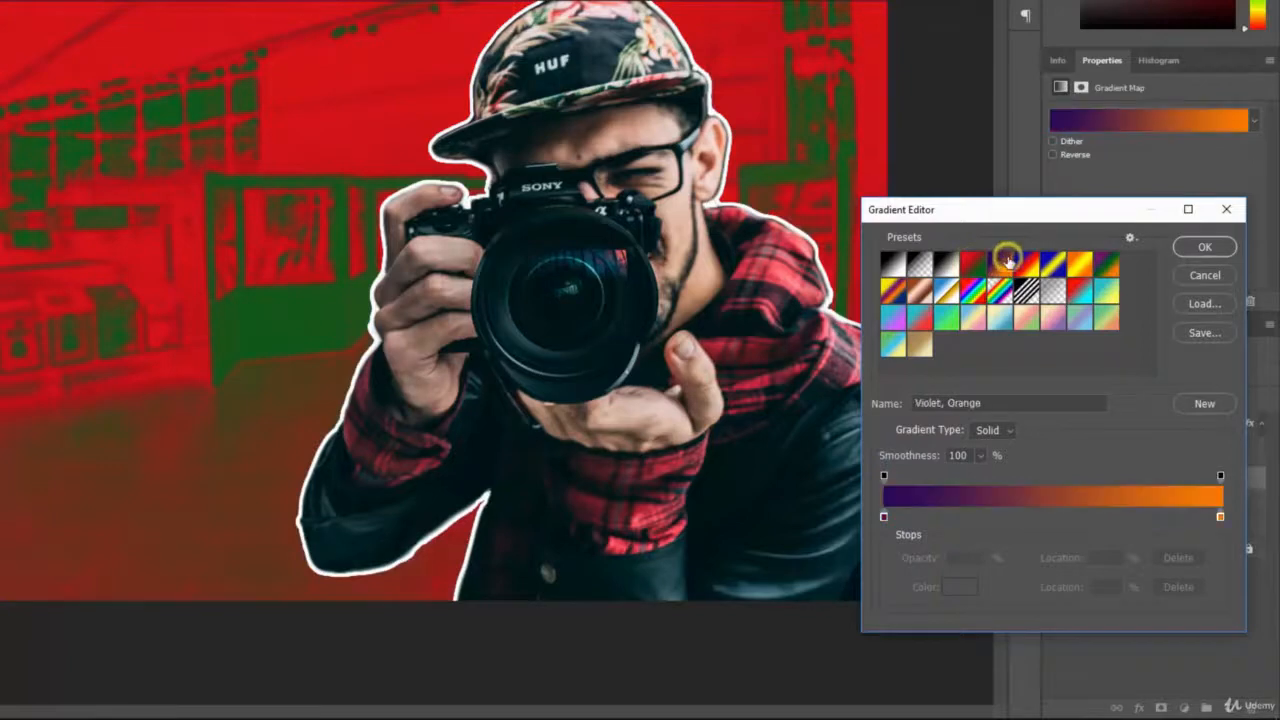
{"action": "left_click", "coordinate": [1025, 263]}
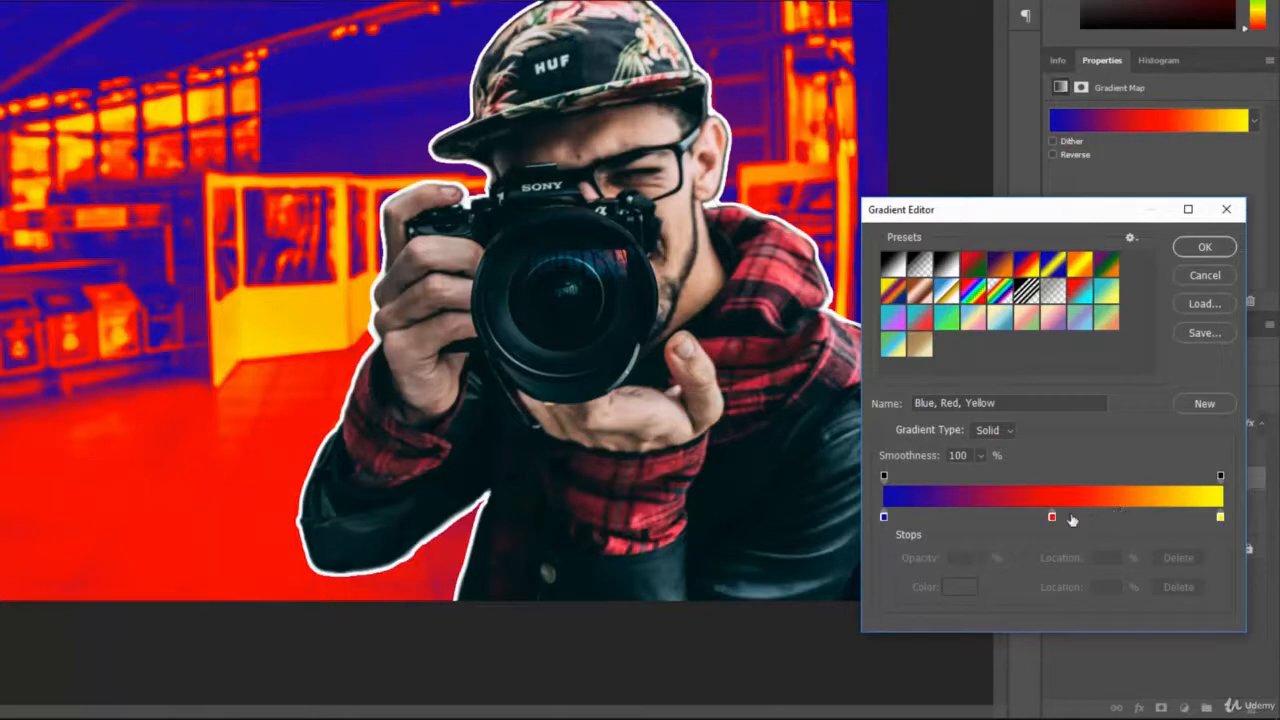
{"action": "left_click", "coordinate": [1001, 318]}
{"action": "left_click", "coordinate": [1026, 318]}
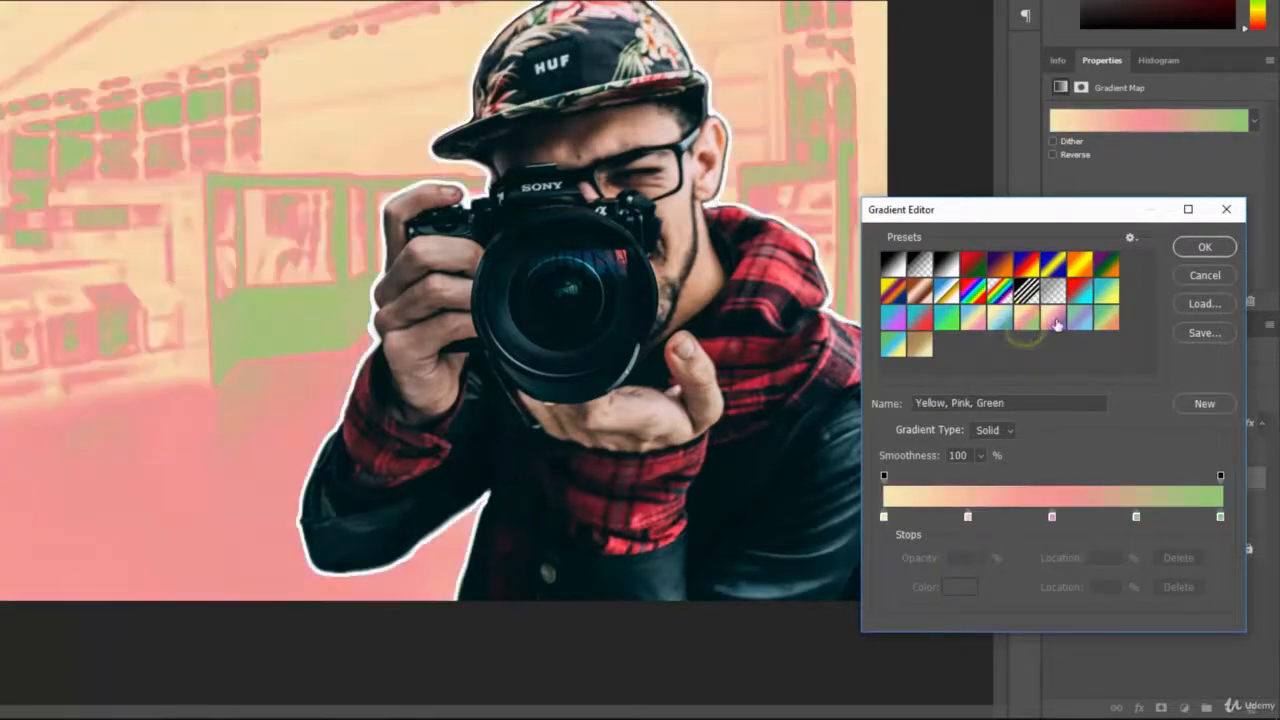
{"action": "left_click", "coordinate": [1053, 318]}
{"action": "left_click", "coordinate": [921, 318]}
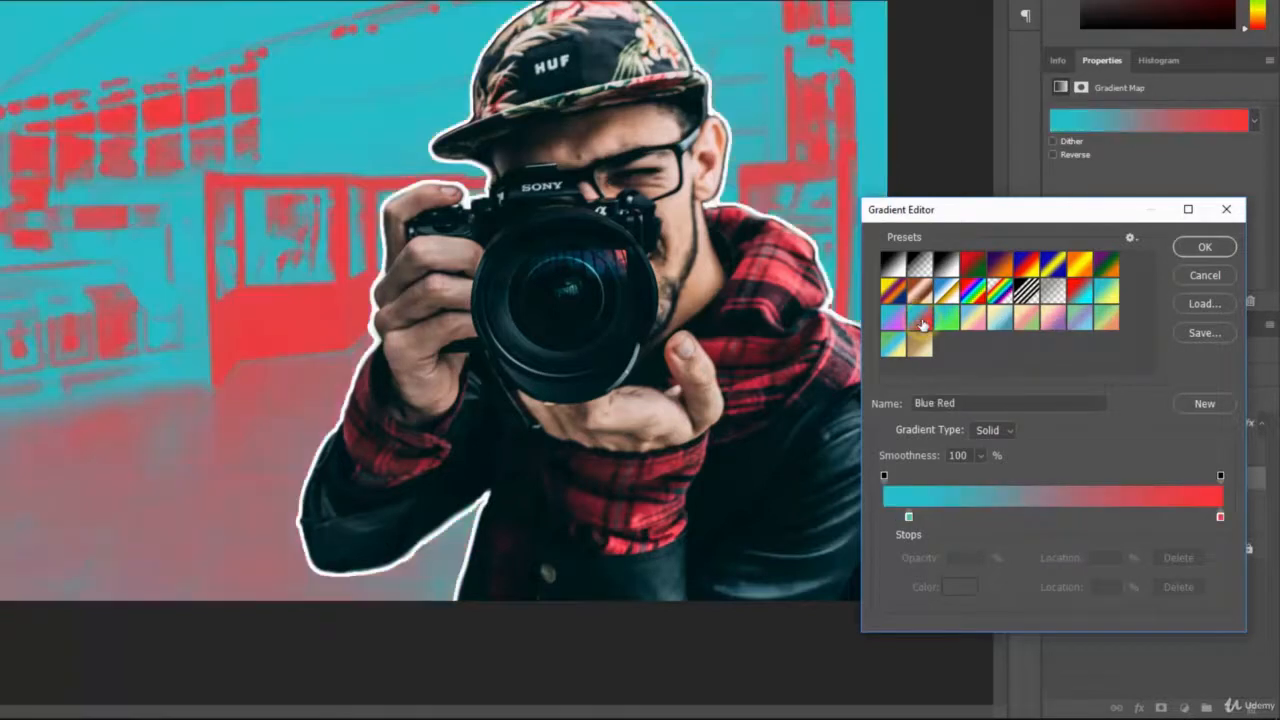
{"action": "left_click", "coordinate": [900, 320]}
{"action": "left_click", "coordinate": [1078, 296]}
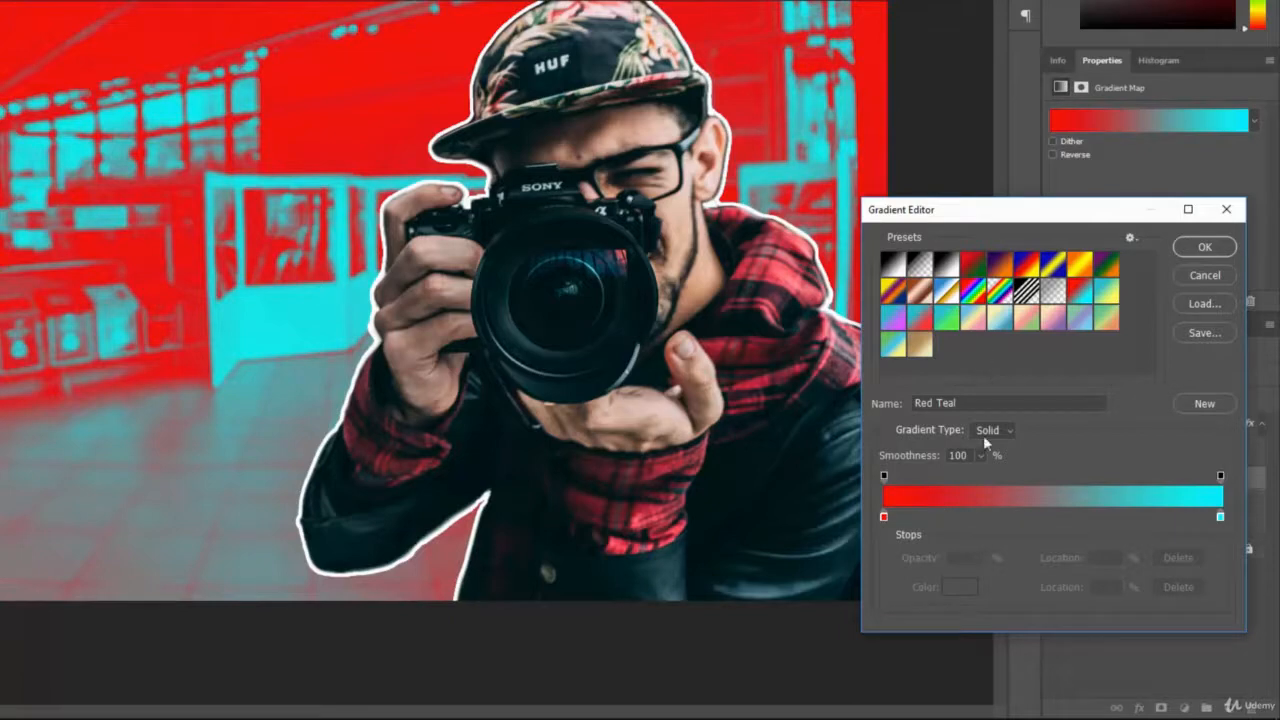
Step: Darken the gradient's red stop at location 0 to 39% brightness (#610000)
{"action": "left_click", "coordinate": [884, 516]}
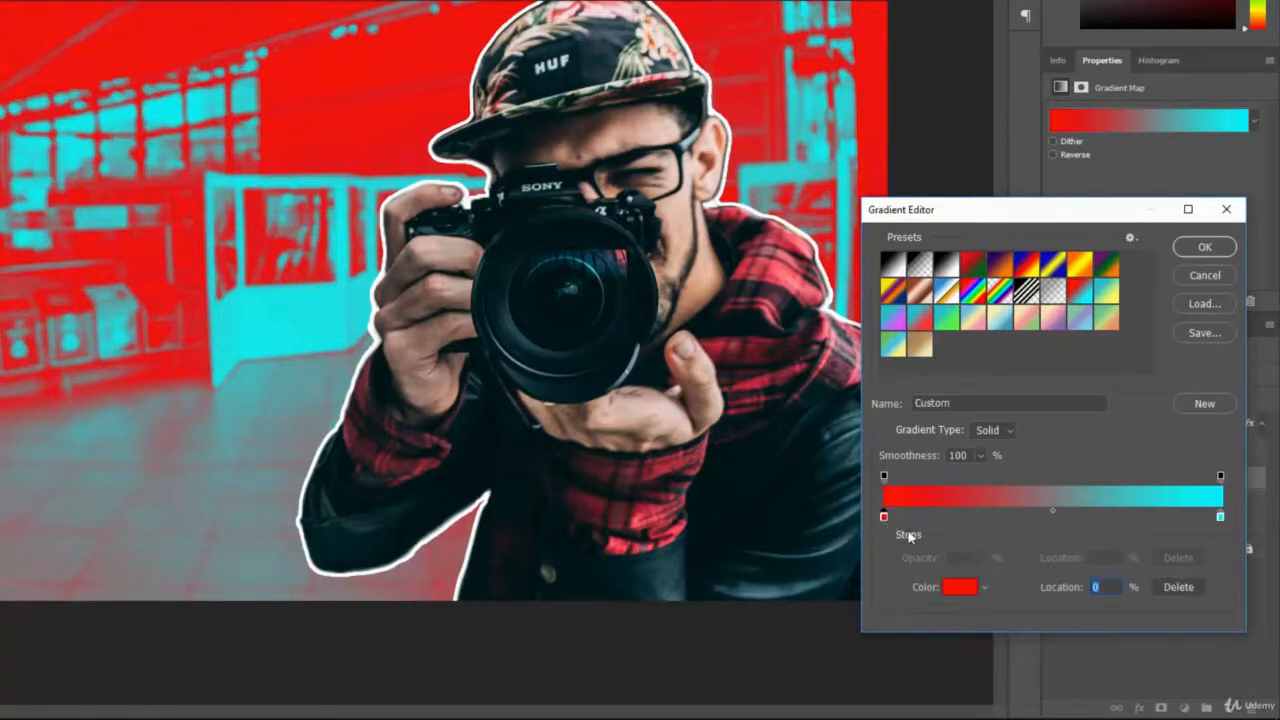
{"action": "left_click", "coordinate": [959, 587]}
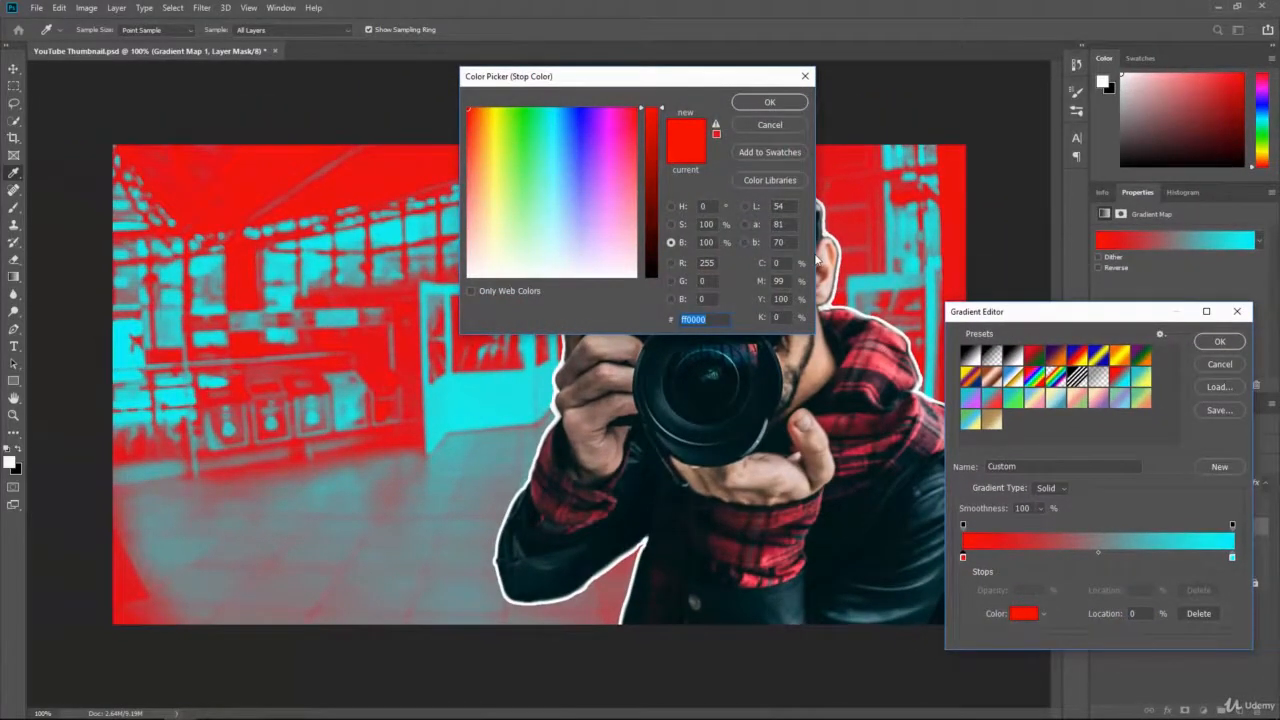
{"action": "left_click", "coordinate": [671, 206]}
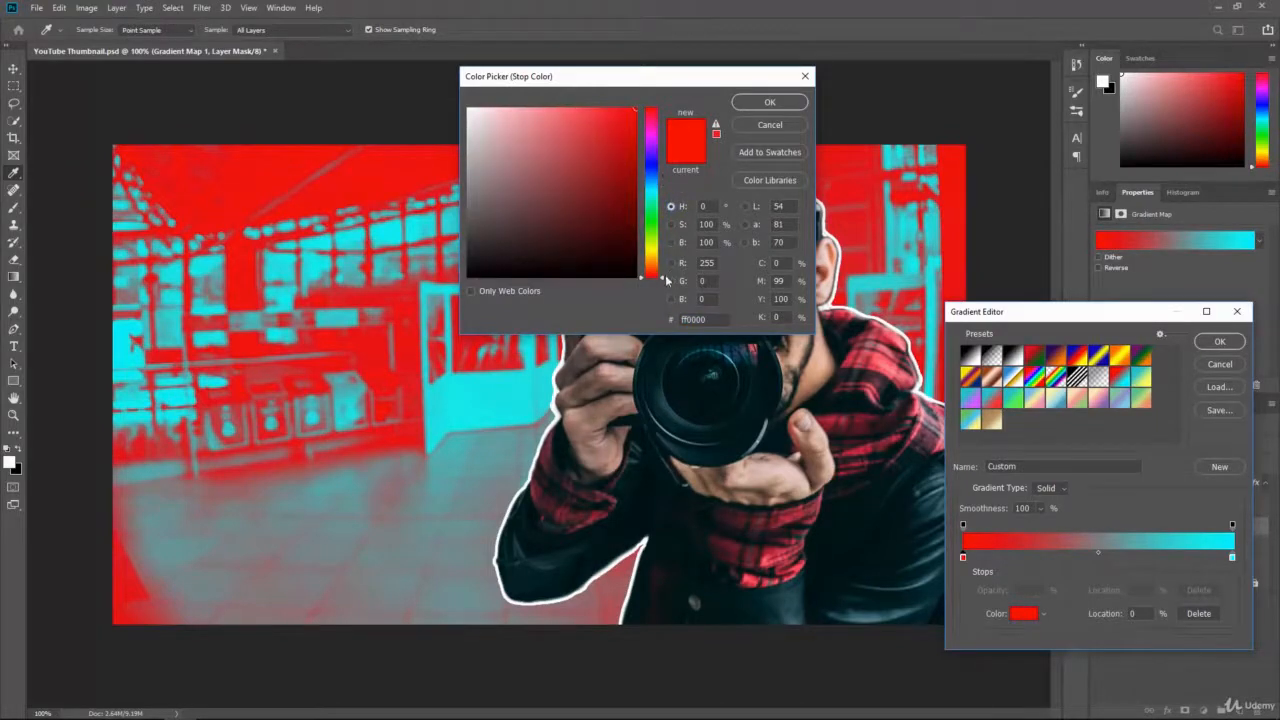
{"action": "mouse_move", "coordinate": [660, 272]}
{"action": "left_mouse_down"}
{"action": "mouse_move", "coordinate": [662, 232]}
{"action": "mouse_move", "coordinate": [660, 276]}
{"action": "left_mouse_up"}
{"action": "left_click", "coordinate": [662, 230]}
{"action": "left_click", "coordinate": [671, 242]}
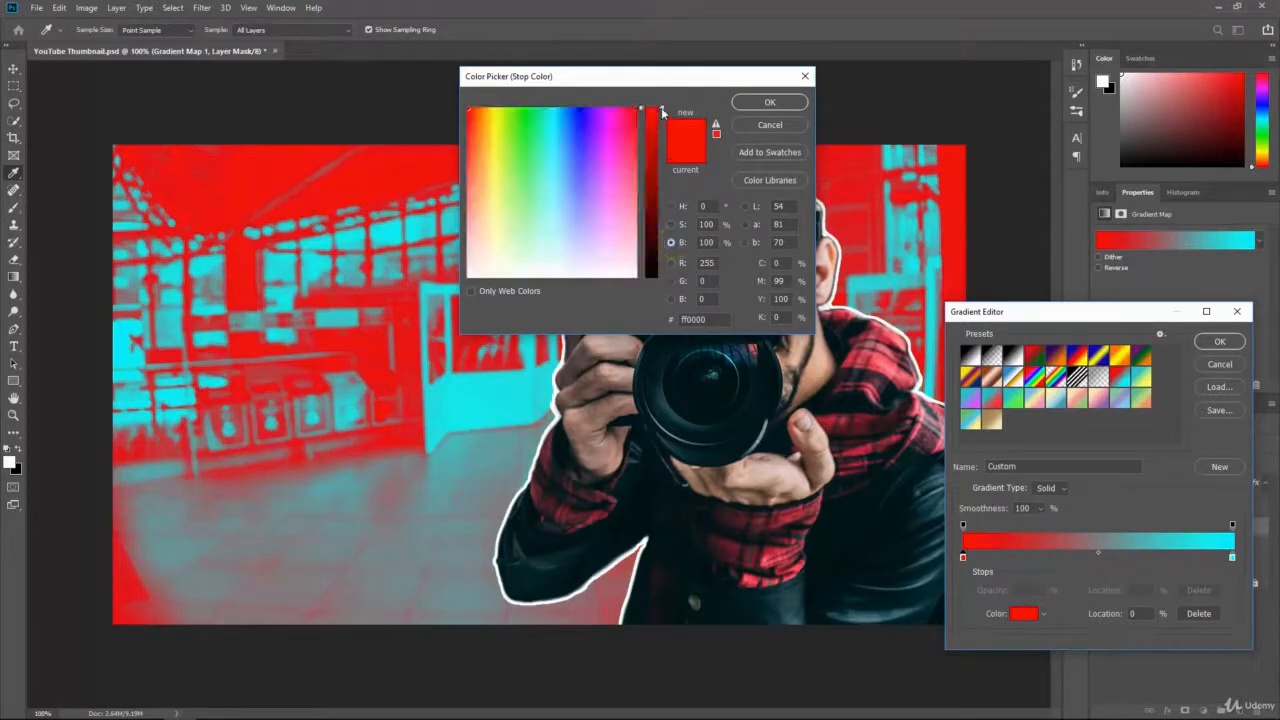
{"action": "left_click", "coordinate": [664, 116]}
{"action": "left_click_drag", "start_coordinate": [665, 125], "coordinate": [660, 228]}
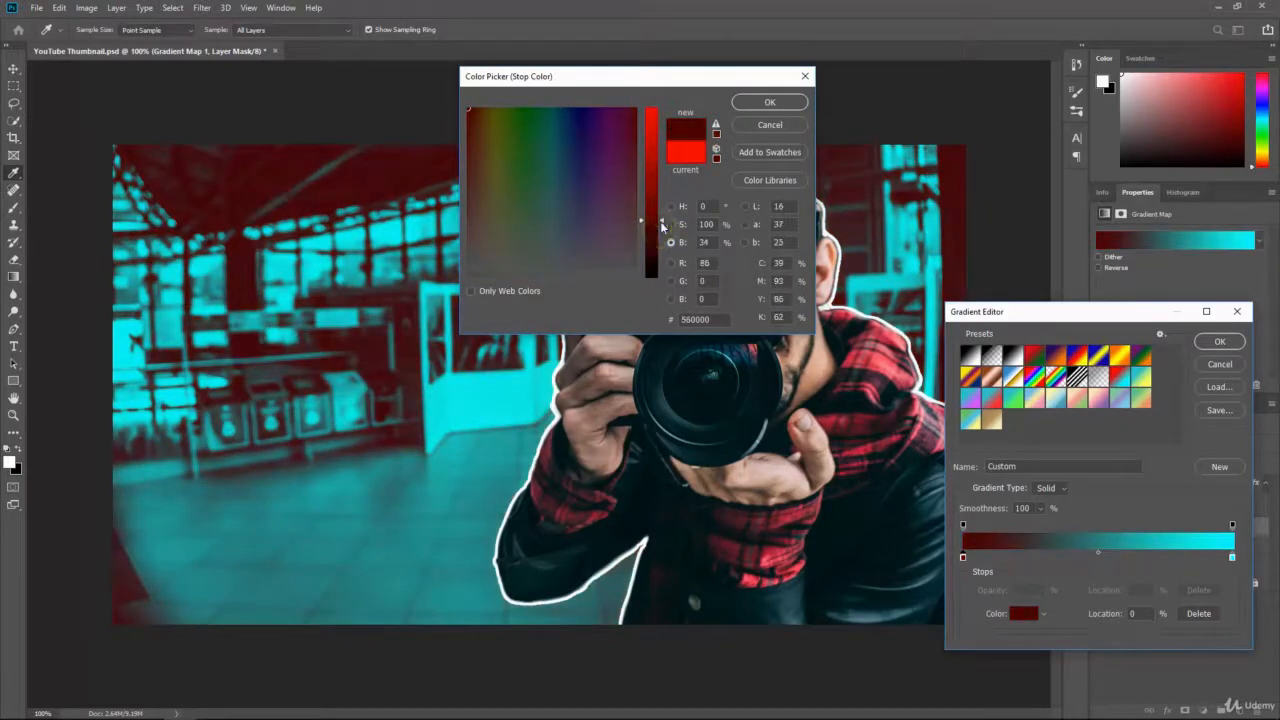
{"action": "left_click", "coordinate": [663, 213]}
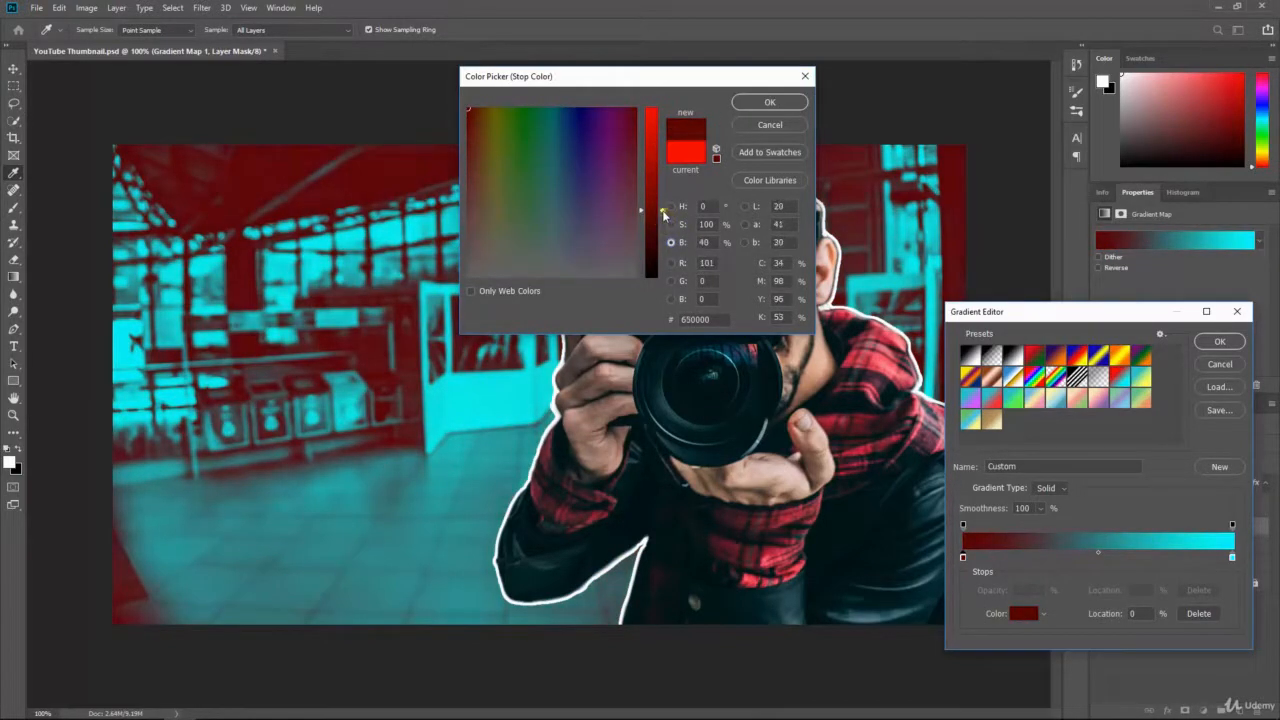
{"action": "left_click_drag", "start_coordinate": [663, 213], "coordinate": [662, 205]}
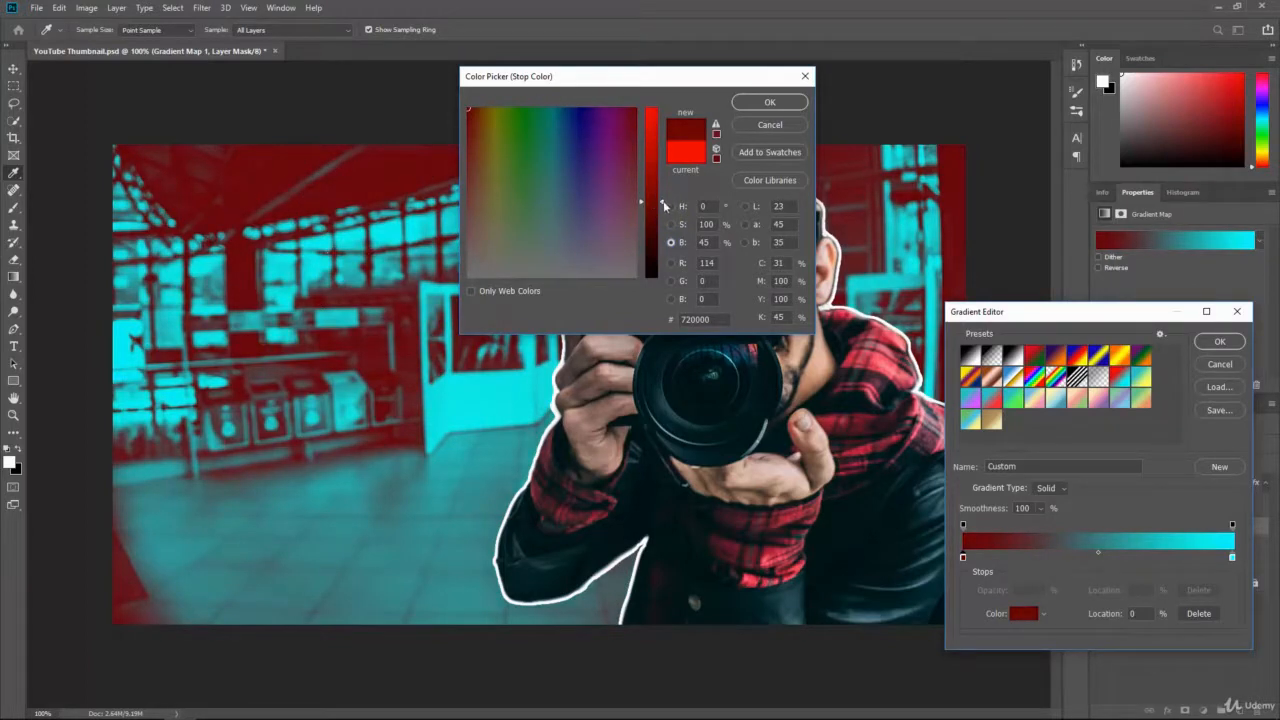
{"action": "mouse_move", "coordinate": [663, 203]}
{"action": "left_mouse_down"}
{"action": "mouse_move", "coordinate": [663, 108]}
{"action": "mouse_move", "coordinate": [663, 215]}
{"action": "left_mouse_up"}
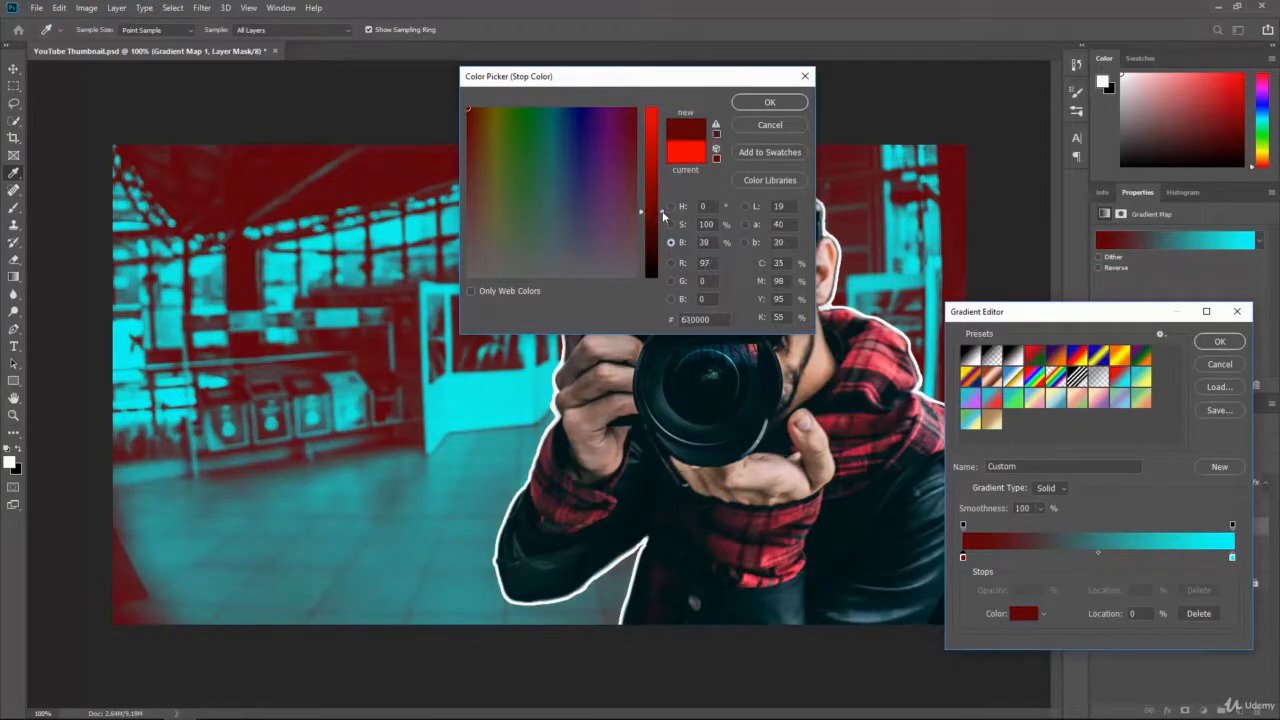
{"action": "left_click", "coordinate": [762, 102]}
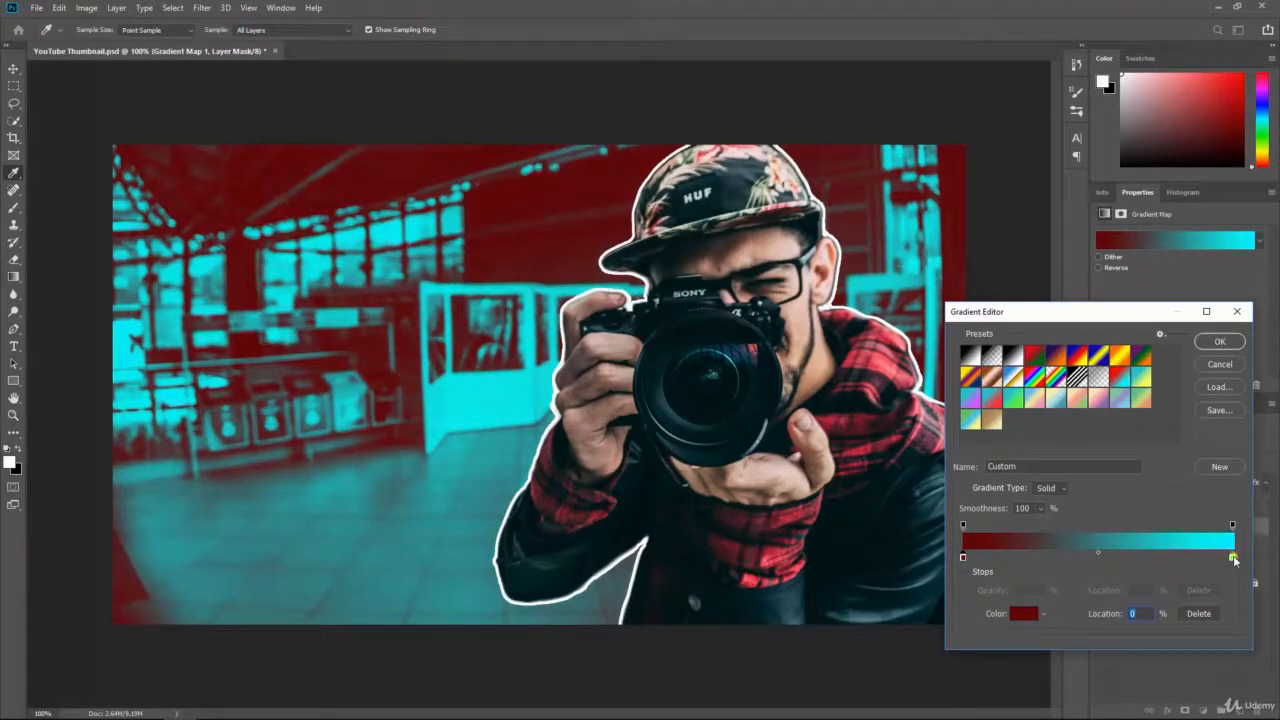
Step: Mute the gradient's cyan stop at location 100 by reducing its saturation slightly and setting its brightness to 95%
{"action": "left_click", "coordinate": [1234, 557]}
{"action": "left_click", "coordinate": [1024, 613]}
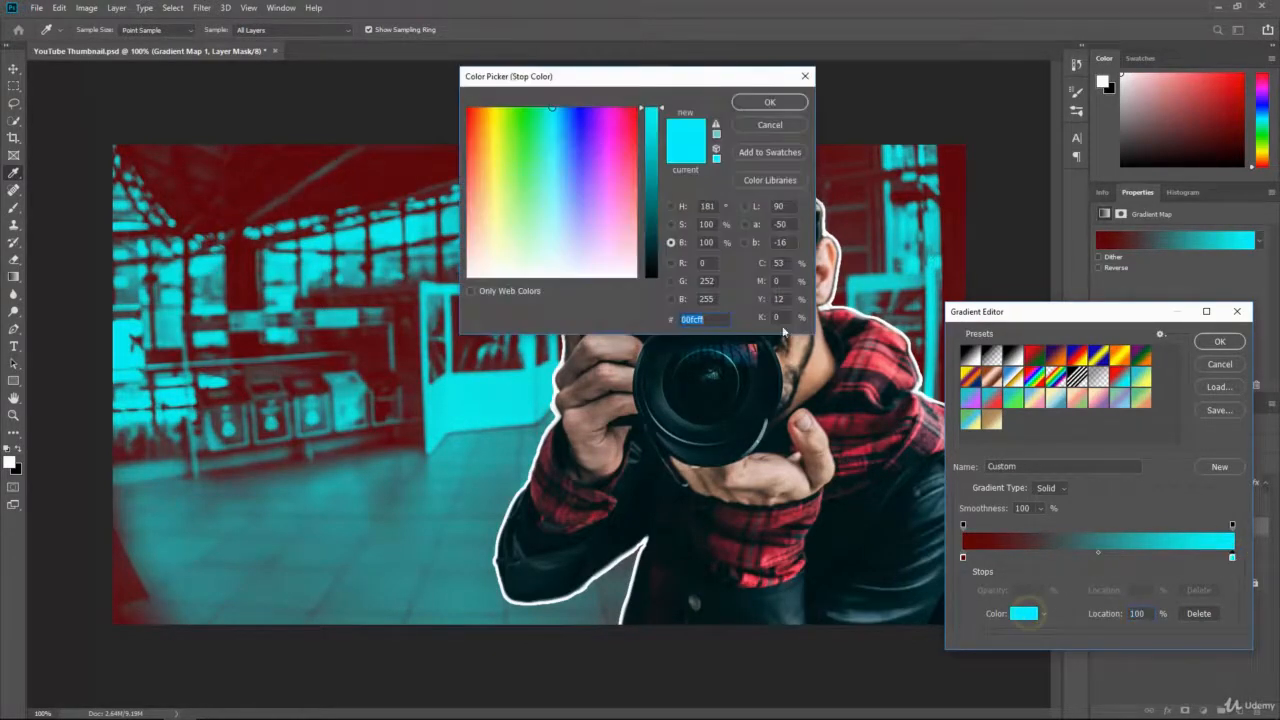
{"action": "left_click_drag", "start_coordinate": [657, 109], "coordinate": [661, 229]}
{"action": "left_click_drag", "start_coordinate": [664, 193], "coordinate": [664, 102]}
{"action": "left_click_drag", "start_coordinate": [551, 110], "coordinate": [550, 128]}
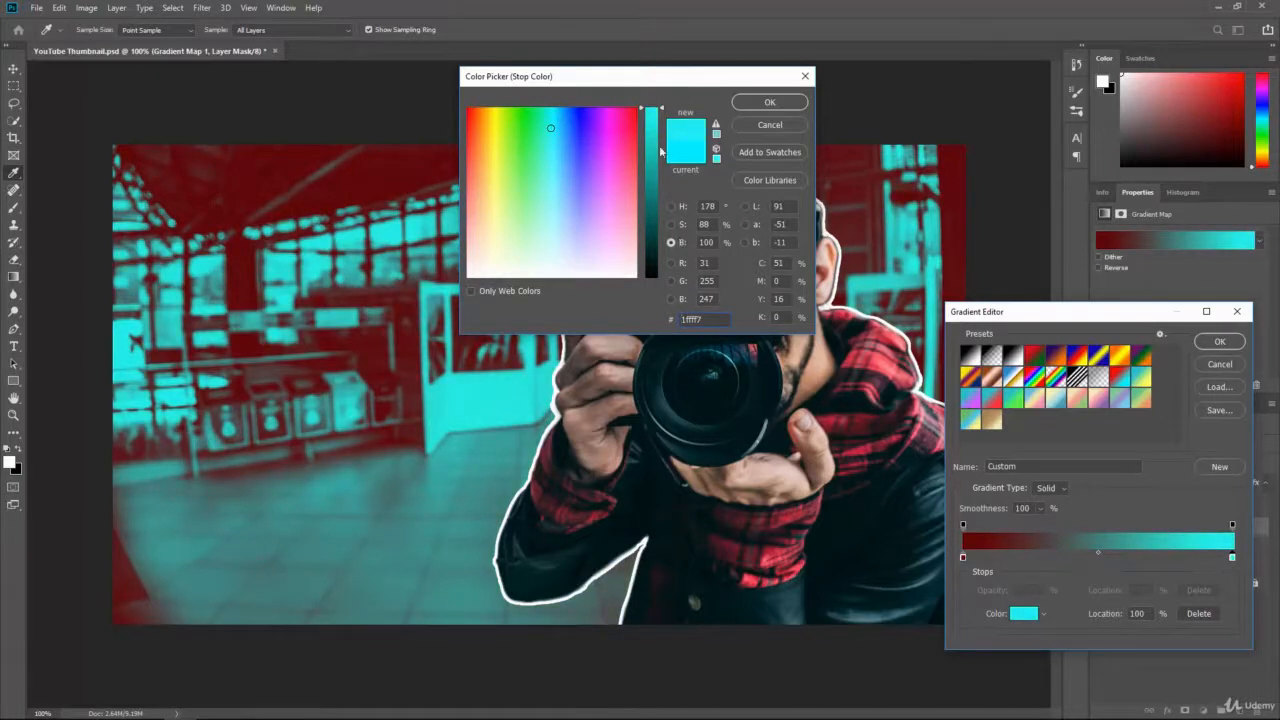
{"action": "left_click_drag", "start_coordinate": [660, 108], "coordinate": [660, 115]}
{"action": "left_click_drag", "start_coordinate": [548, 146], "coordinate": [552, 126]}
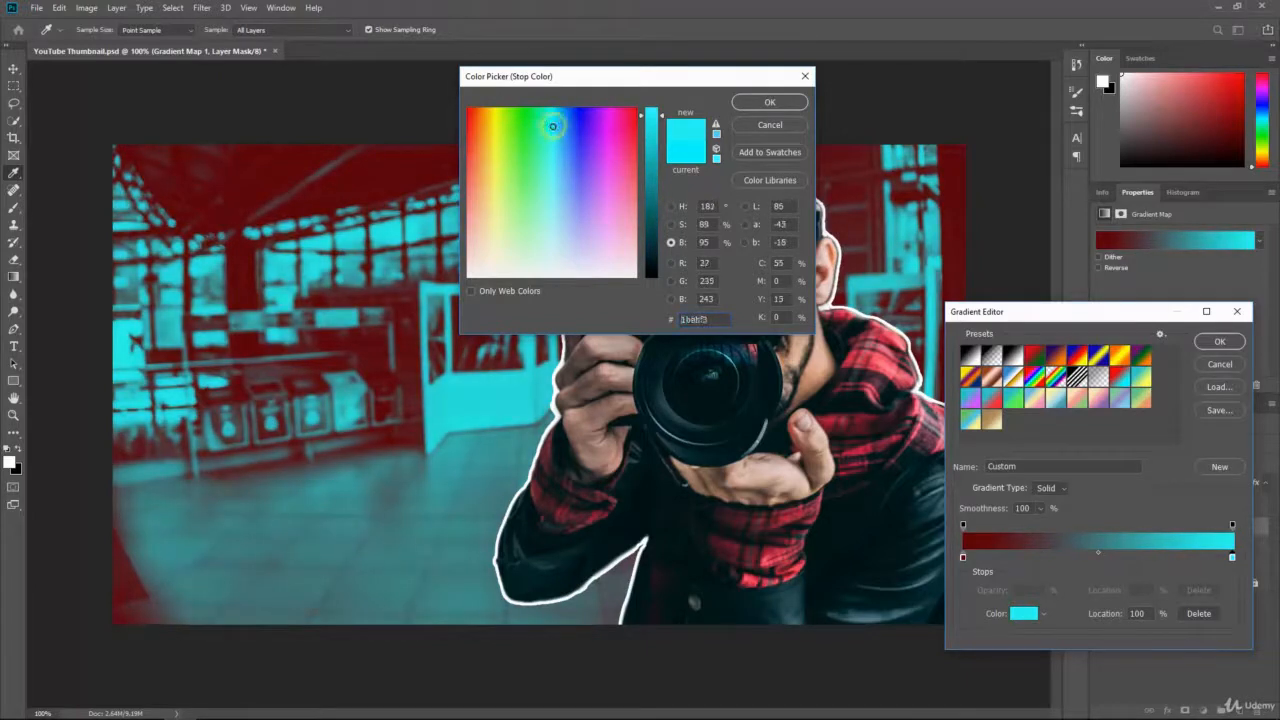
{"action": "left_click", "coordinate": [771, 100]}
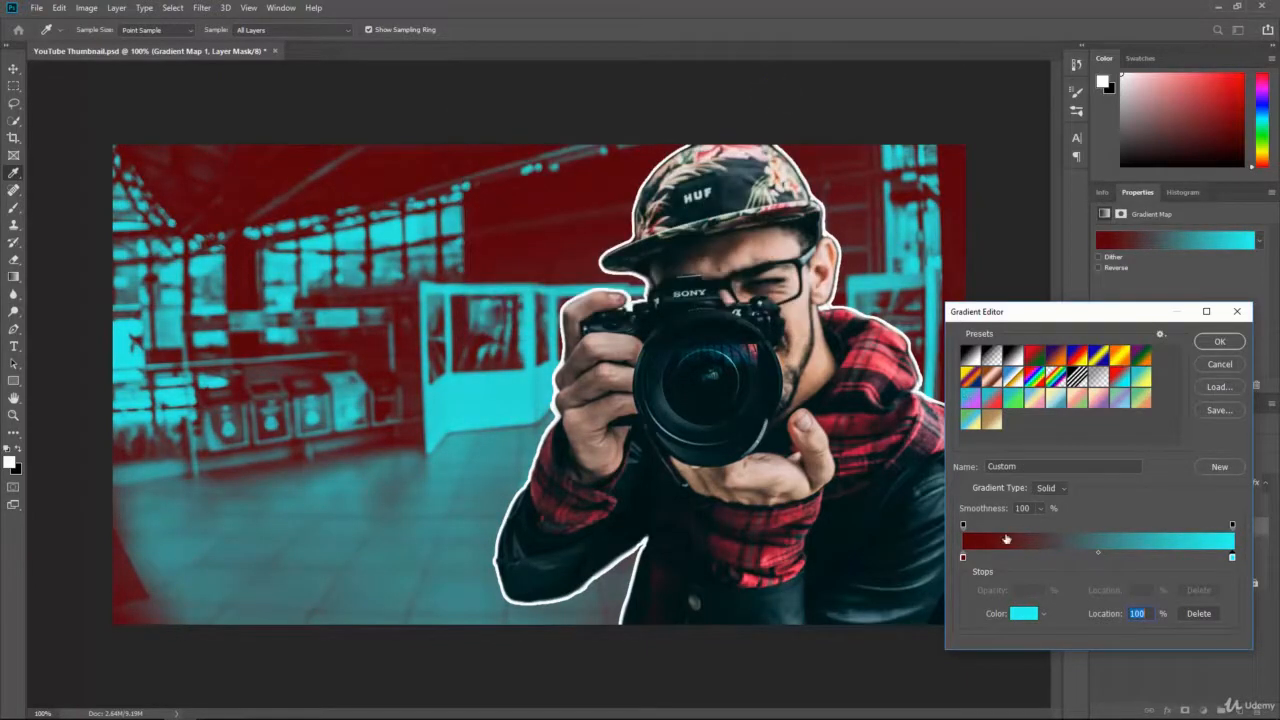
Step: Brighten the gradient's red stop at location 0 to 48% brightness (#7a0000) and apply the edited gradient
{"action": "left_click", "coordinate": [963, 557]}
{"action": "left_click", "coordinate": [1023, 613]}
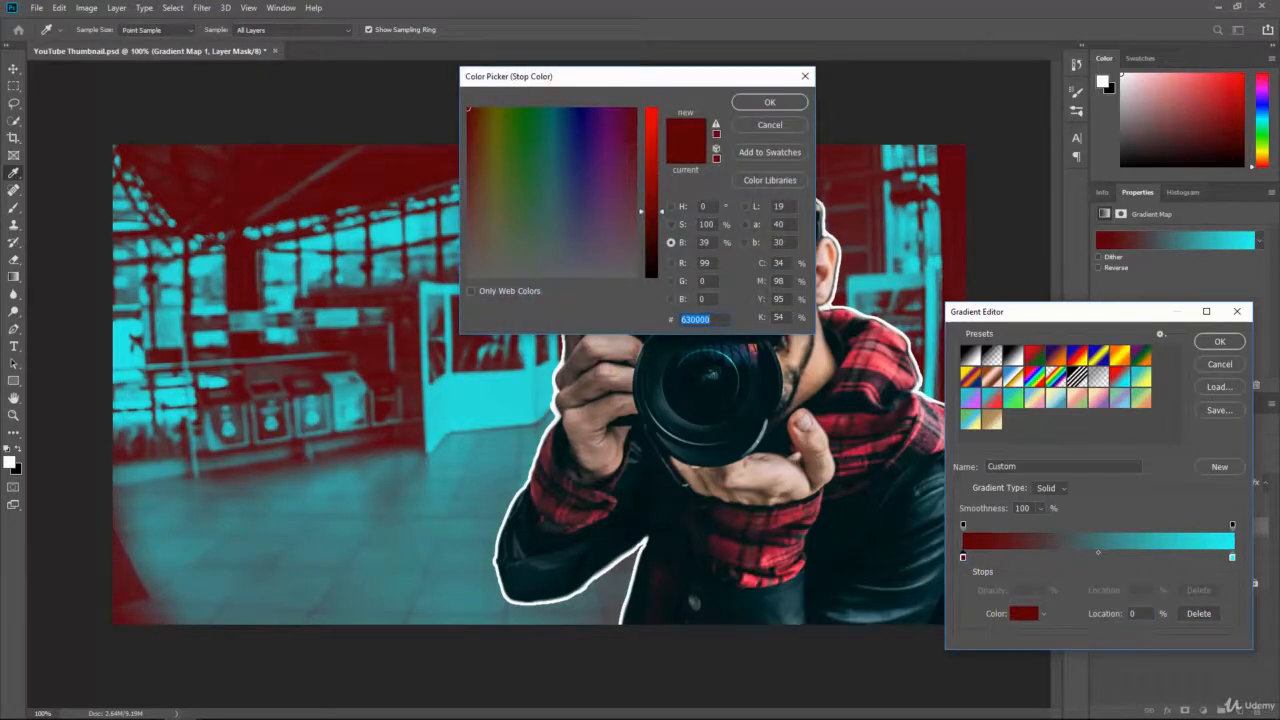
{"action": "left_click_drag", "start_coordinate": [663, 206], "coordinate": [662, 198]}
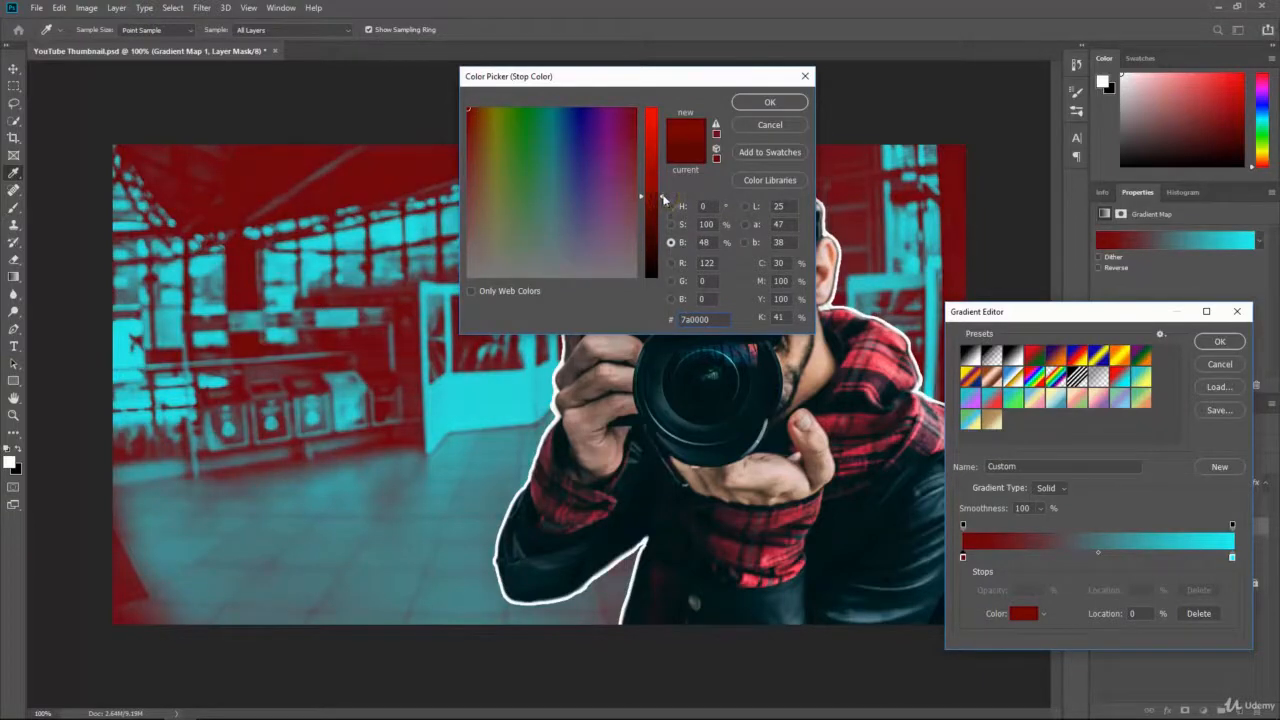
{"action": "left_click", "coordinate": [767, 103]}
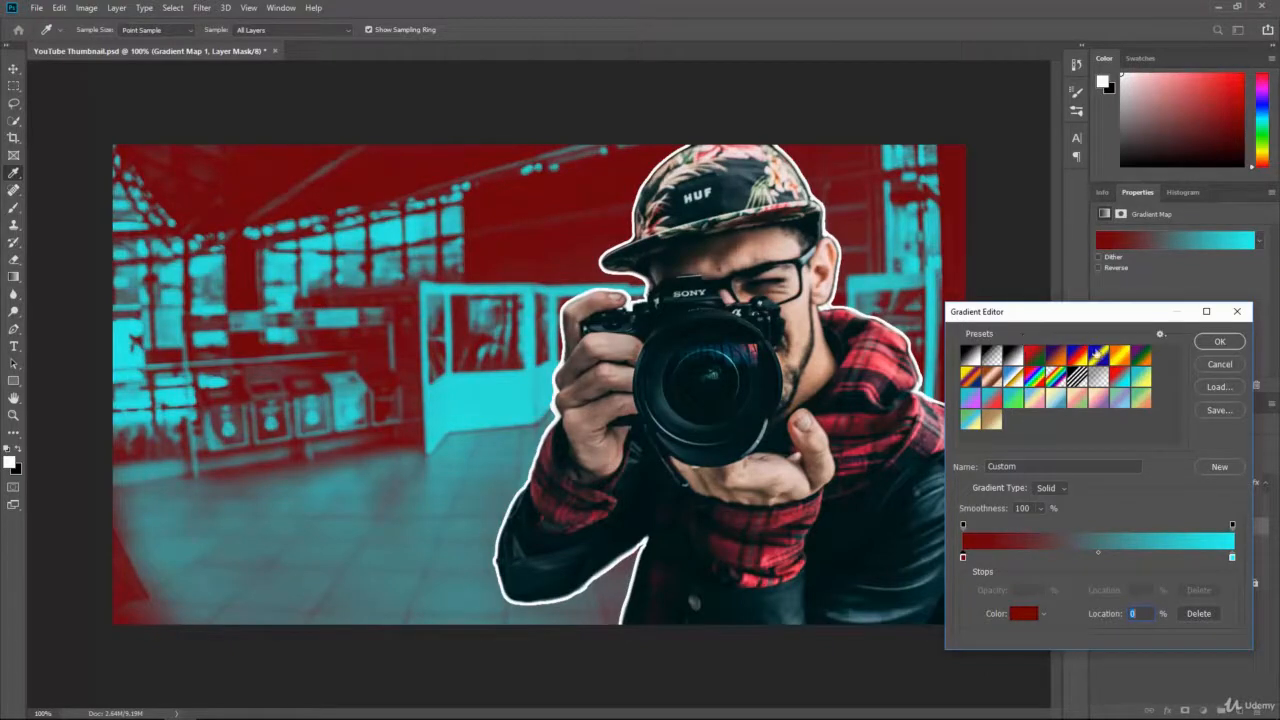
{"action": "left_click", "coordinate": [1219, 343]}
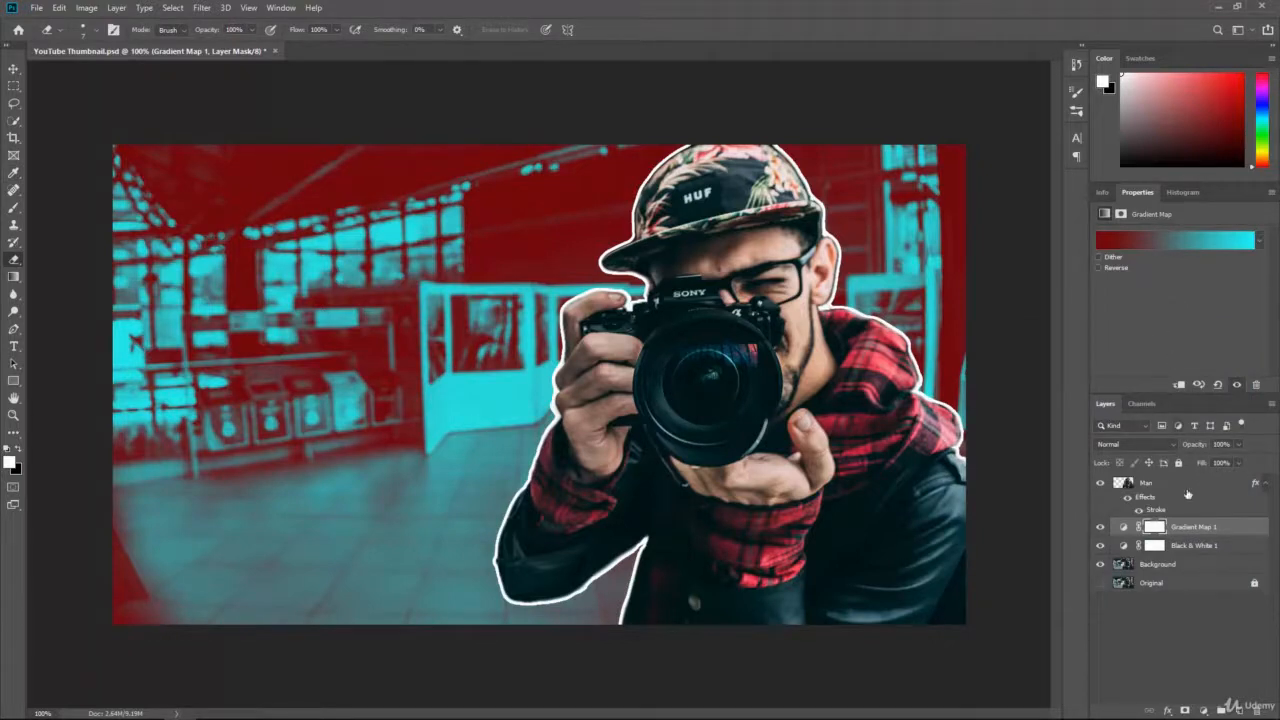
Step: Set the Black & White adjustment to reds 81, yellows 48, greens 63, cyans 123, blues 67 and magentas 77
{"action": "left_click", "coordinate": [1191, 548]}
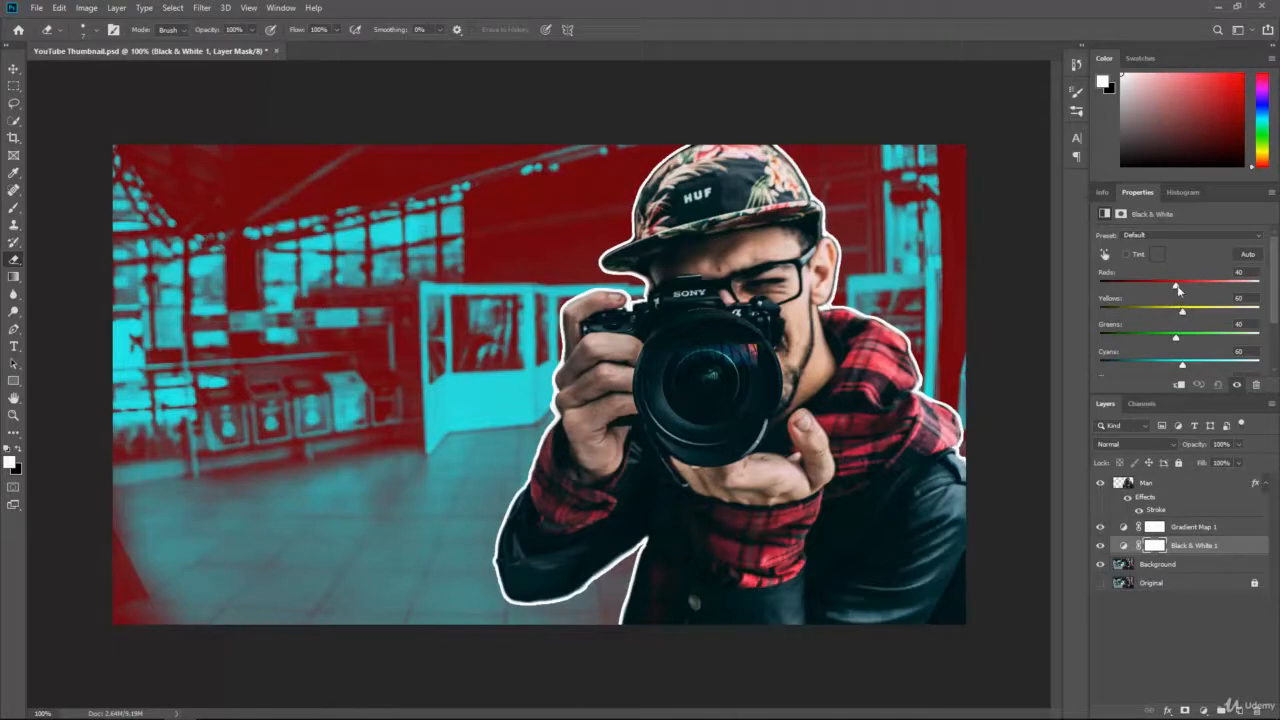
{"action": "left_click_drag", "start_coordinate": [1178, 287], "coordinate": [1188, 347]}
{"action": "scroll", "coordinate": [1183, 343], "scroll_direction": "down", "scroll_amount": 1}
{"action": "scroll", "coordinate": [1190, 356], "scroll_direction": "down", "scroll_amount": 1}
{"action": "scroll", "coordinate": [1188, 317], "scroll_direction": "up", "scroll_amount": 1}
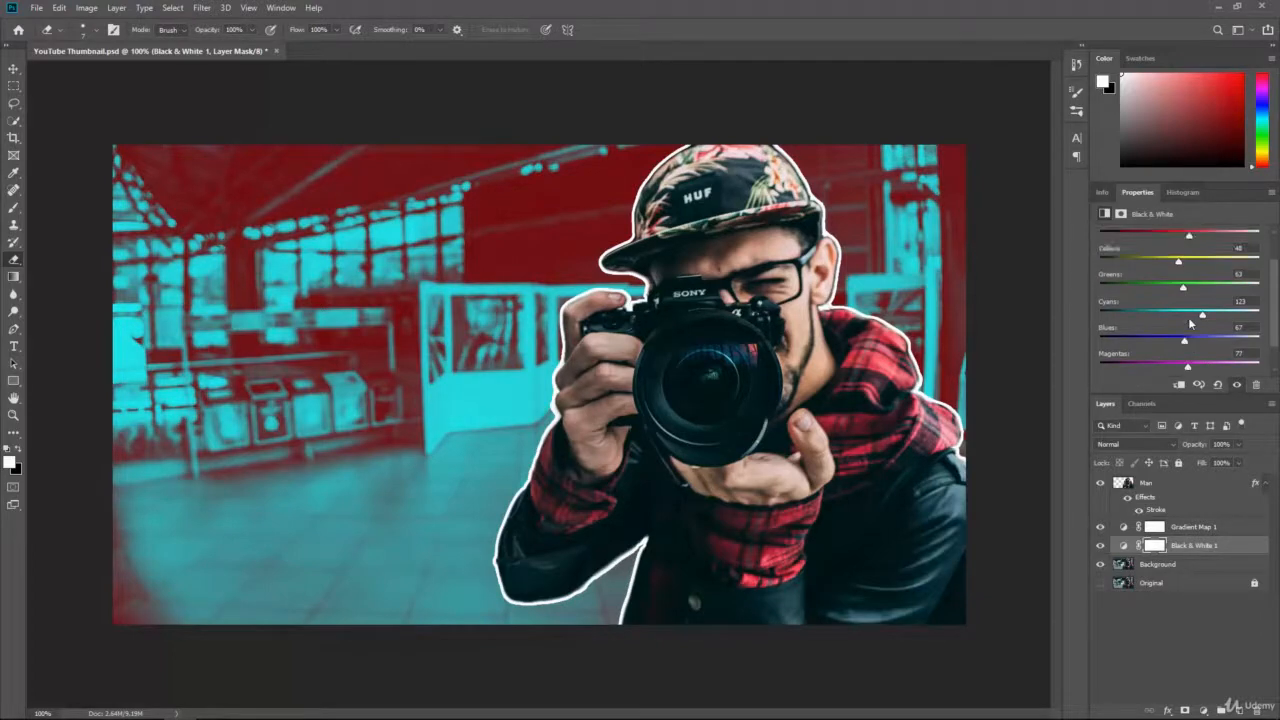
{"action": "scroll", "coordinate": [1188, 317], "scroll_direction": "up", "scroll_amount": 2}
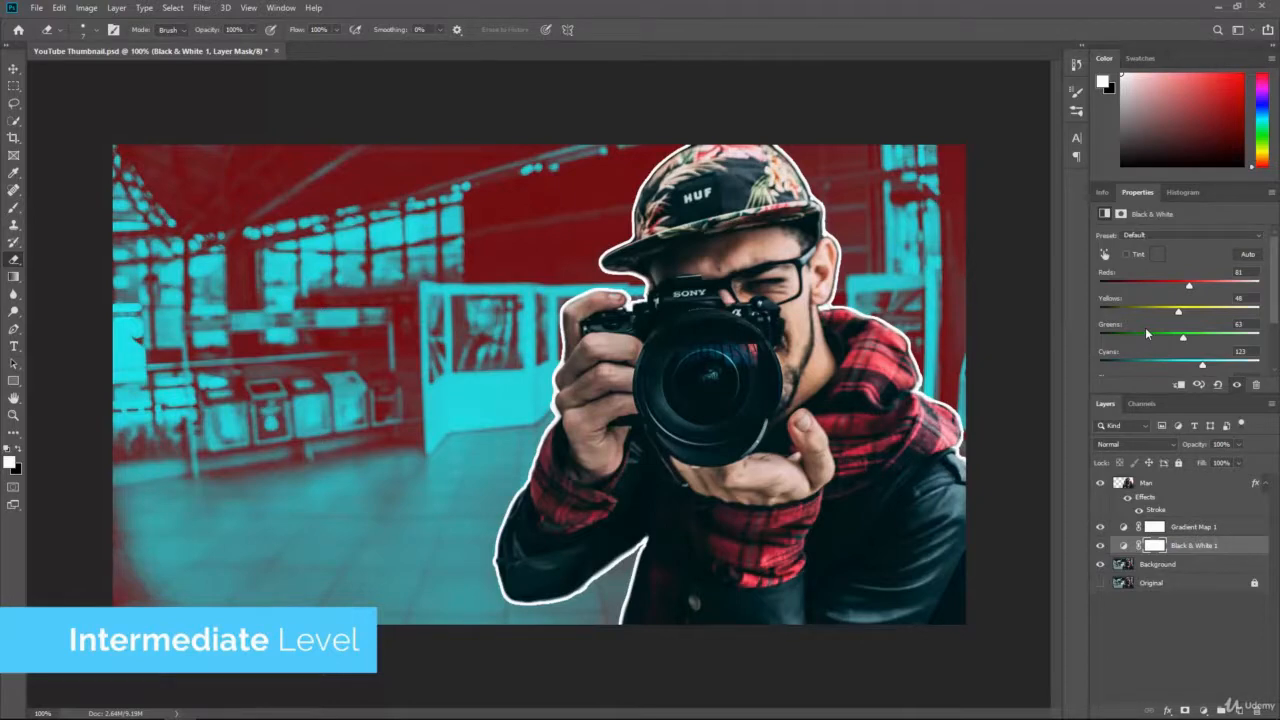
Step: Select the Man layer and activate the Horizontal Type tool to add text above it
{"action": "left_click", "coordinate": [1163, 488]}
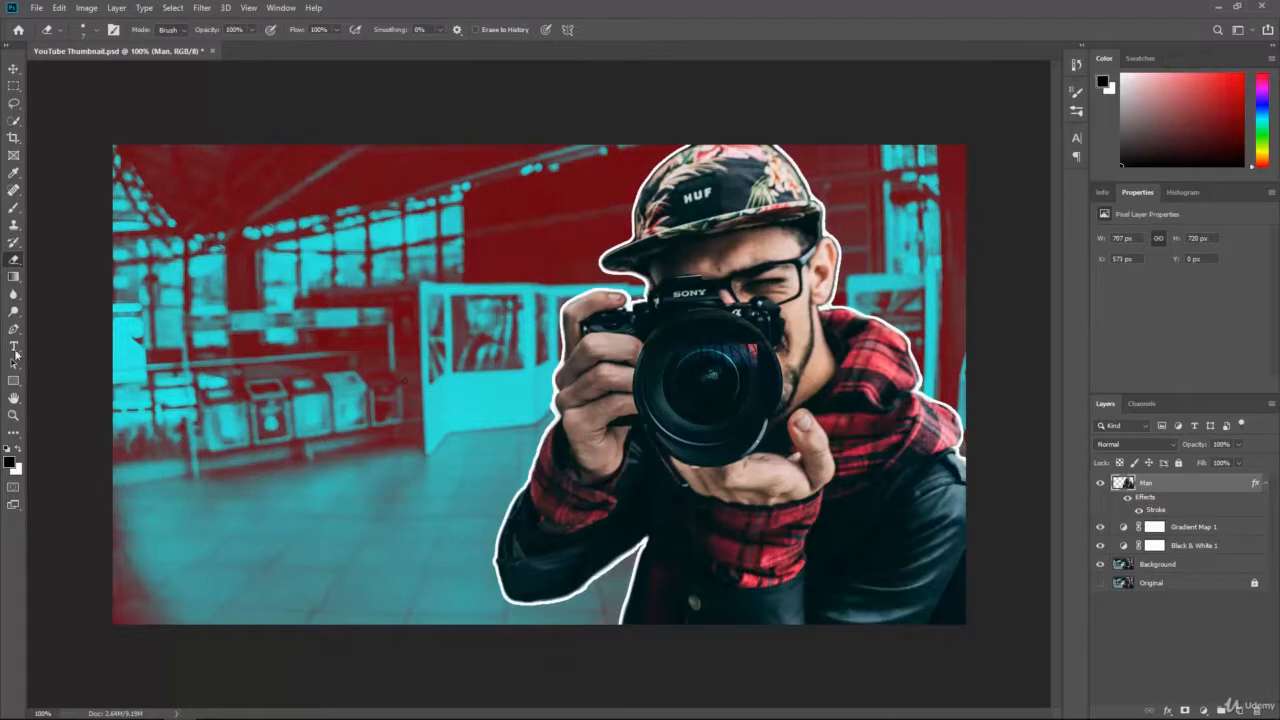
{"action": "left_click", "coordinate": [14, 347]}
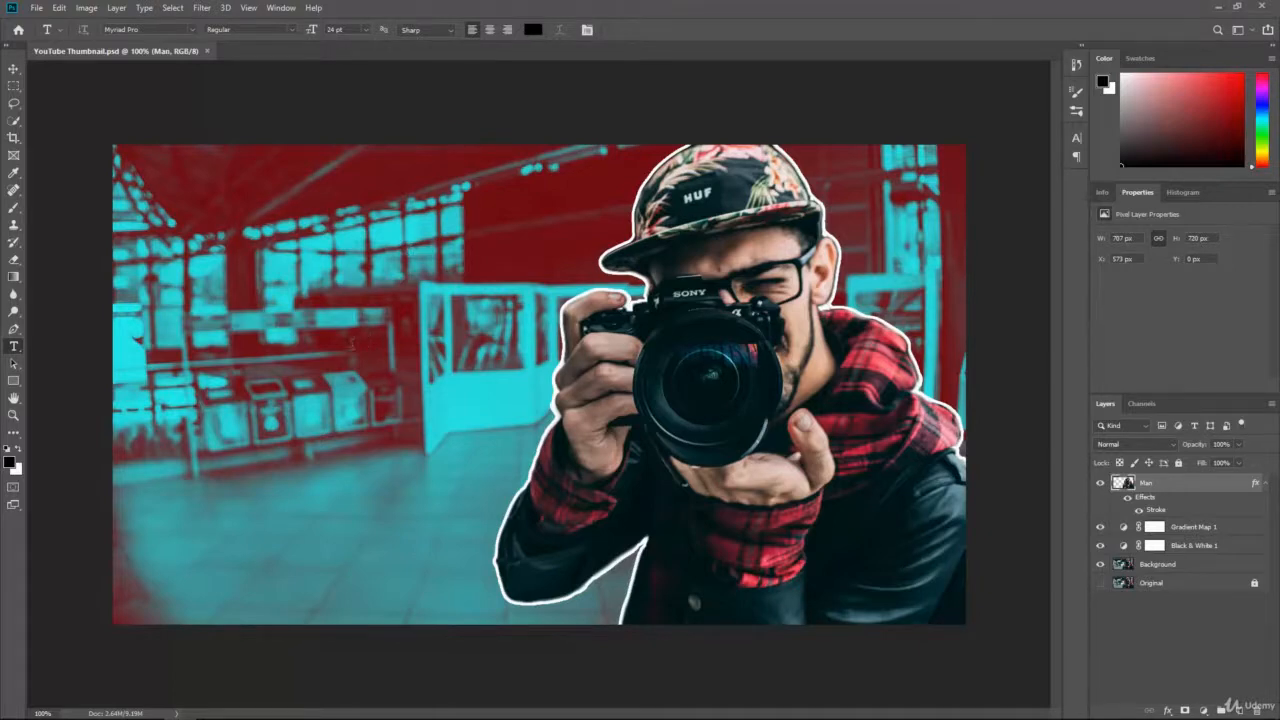
Step: Add a text layer reading "21 CAMERA TRICKS" over the background beside the man
{"action": "left_click", "coordinate": [349, 346]}
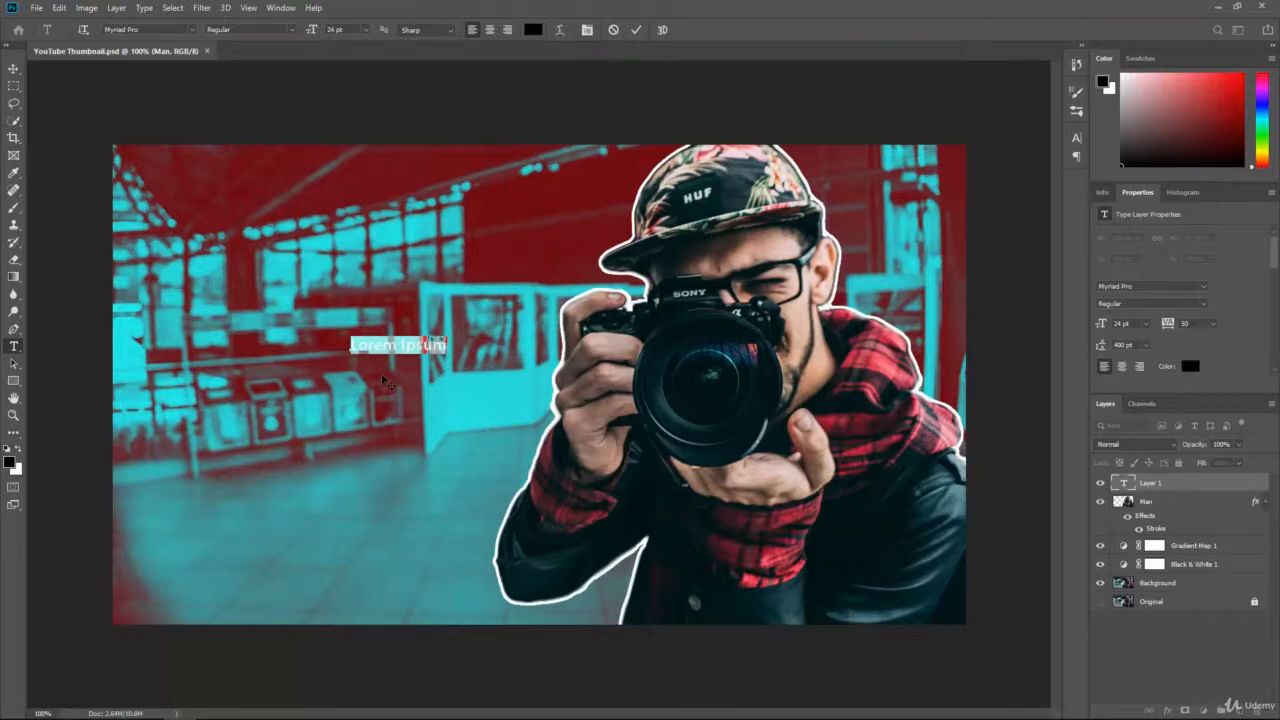
{"action": "key", "text": "BackSpace"}
{"action": "type", "text": "21"}
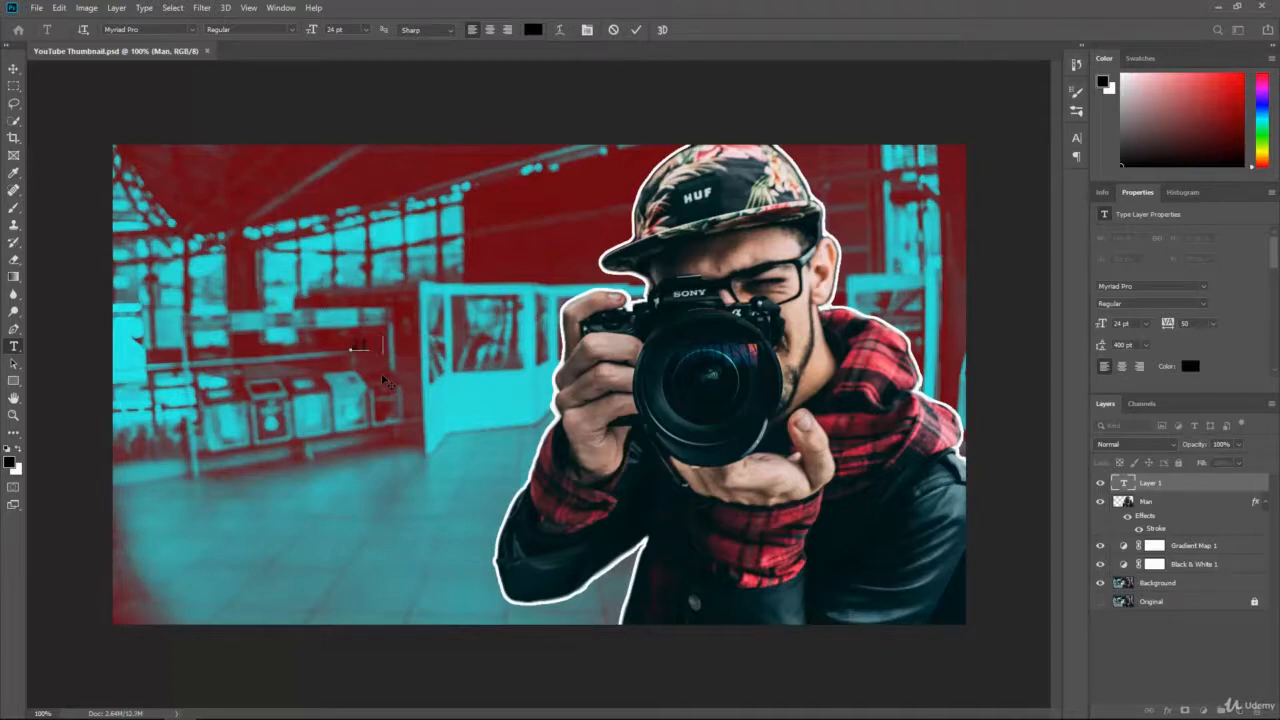
{"action": "type", "text": " CAMERA TRICKS"}
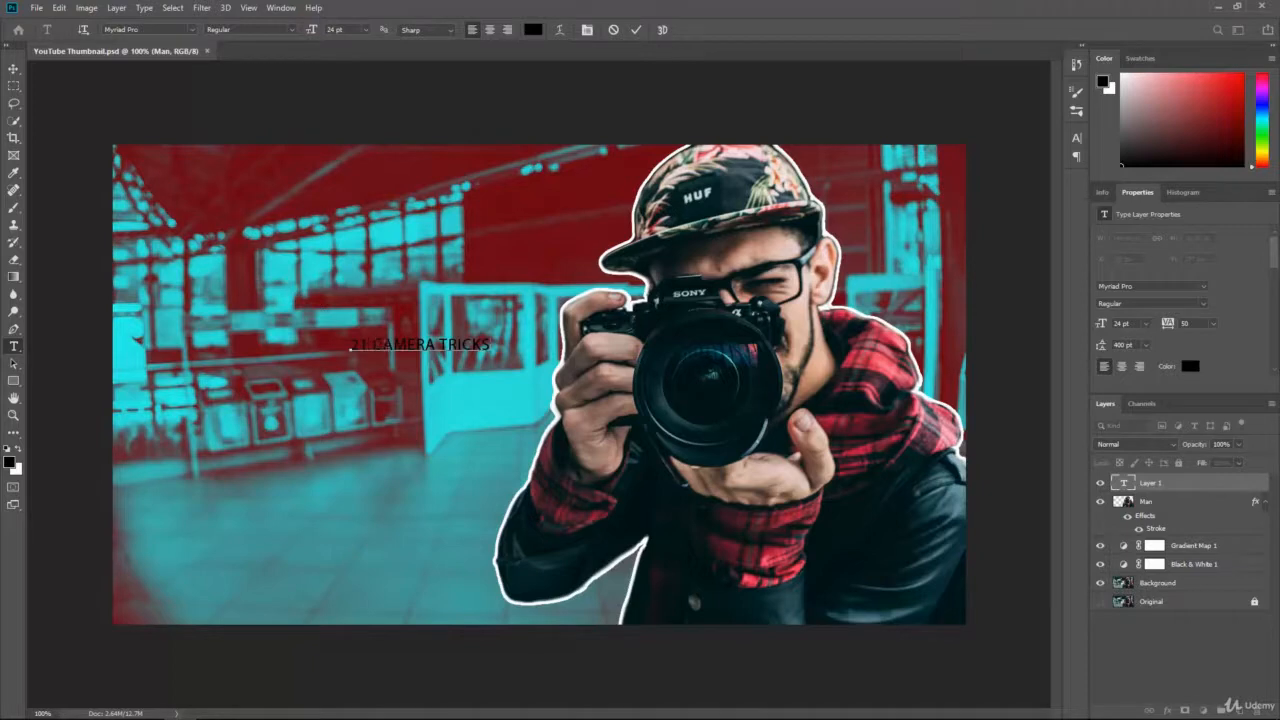
Step: Set the "21 CAMERA TRICKS" text size to 60 pt and move the text left, clear of the man and camera
{"action": "double_click", "coordinate": [386, 346]}
{"action": "triple_click", "coordinate": [386, 346]}
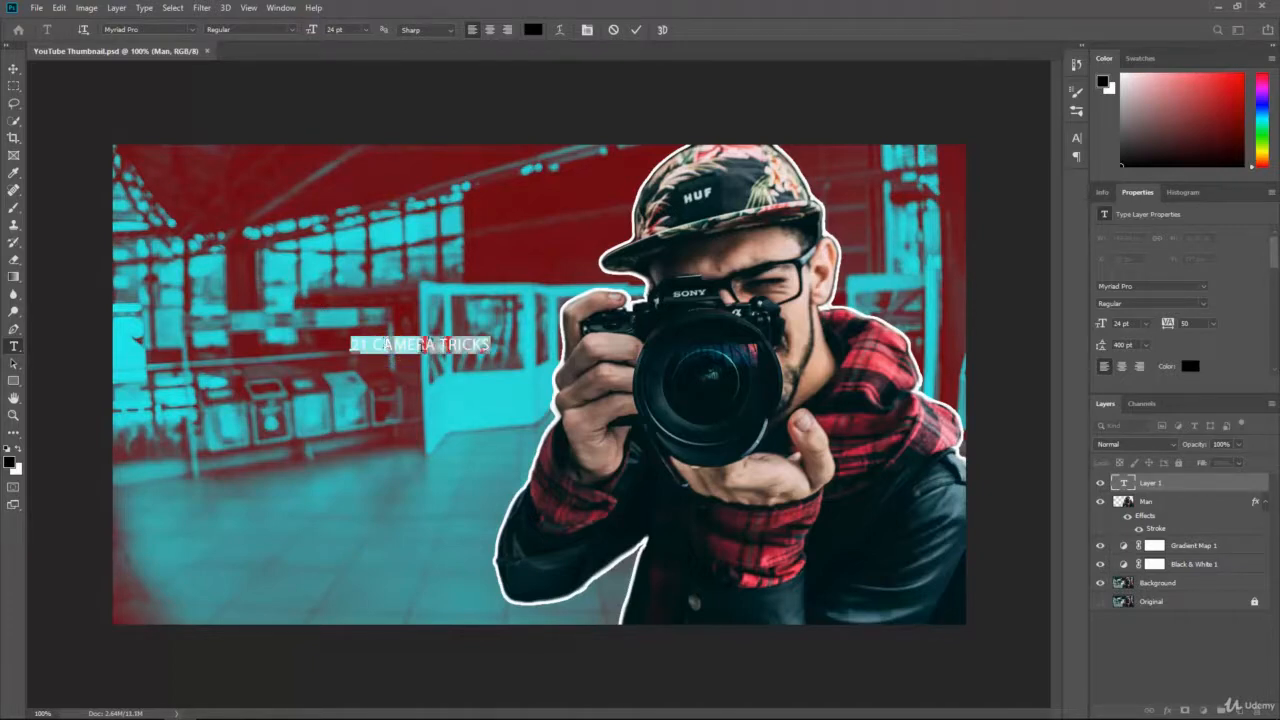
{"action": "left_click", "coordinate": [369, 30]}
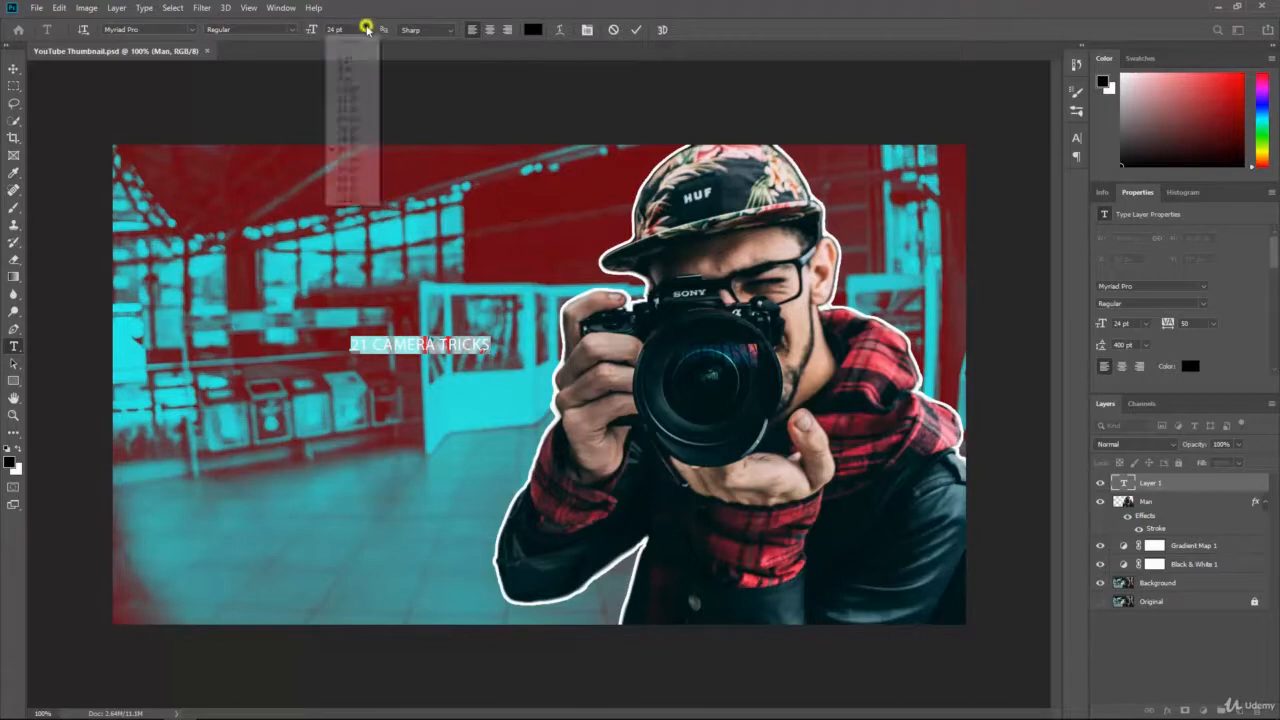
{"action": "left_click", "coordinate": [357, 188]}
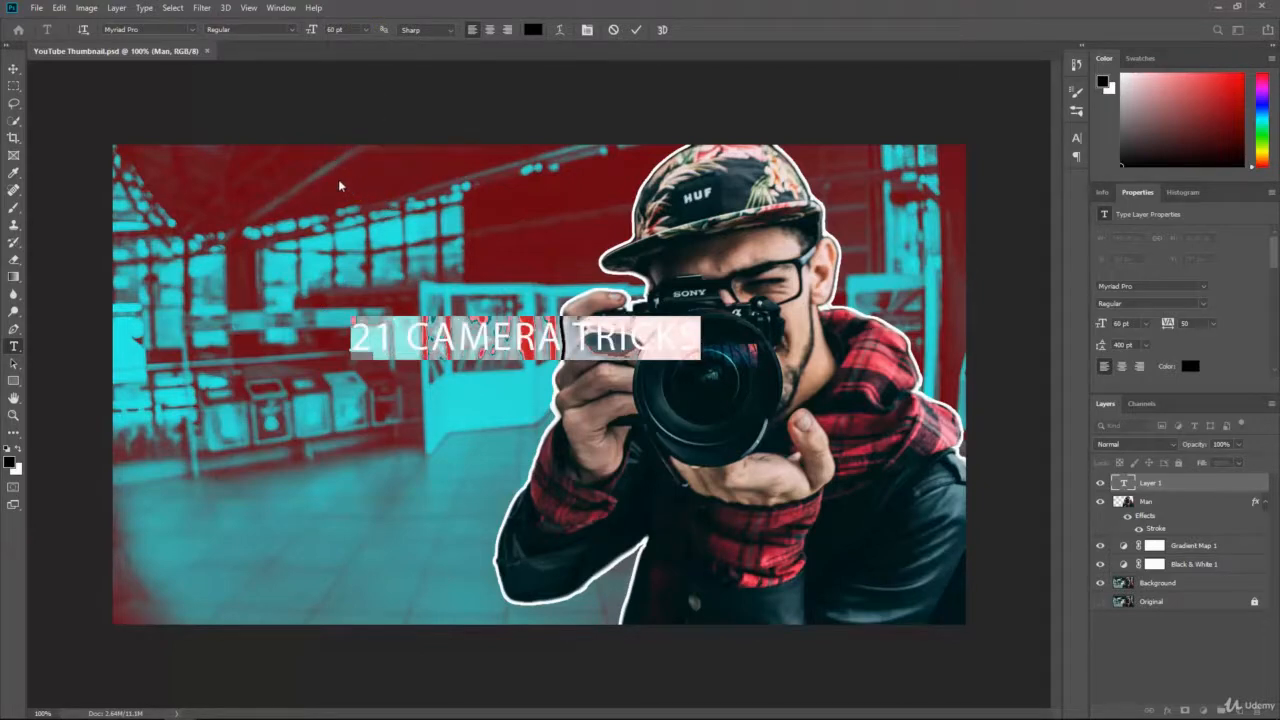
{"action": "left_click", "coordinate": [15, 70]}
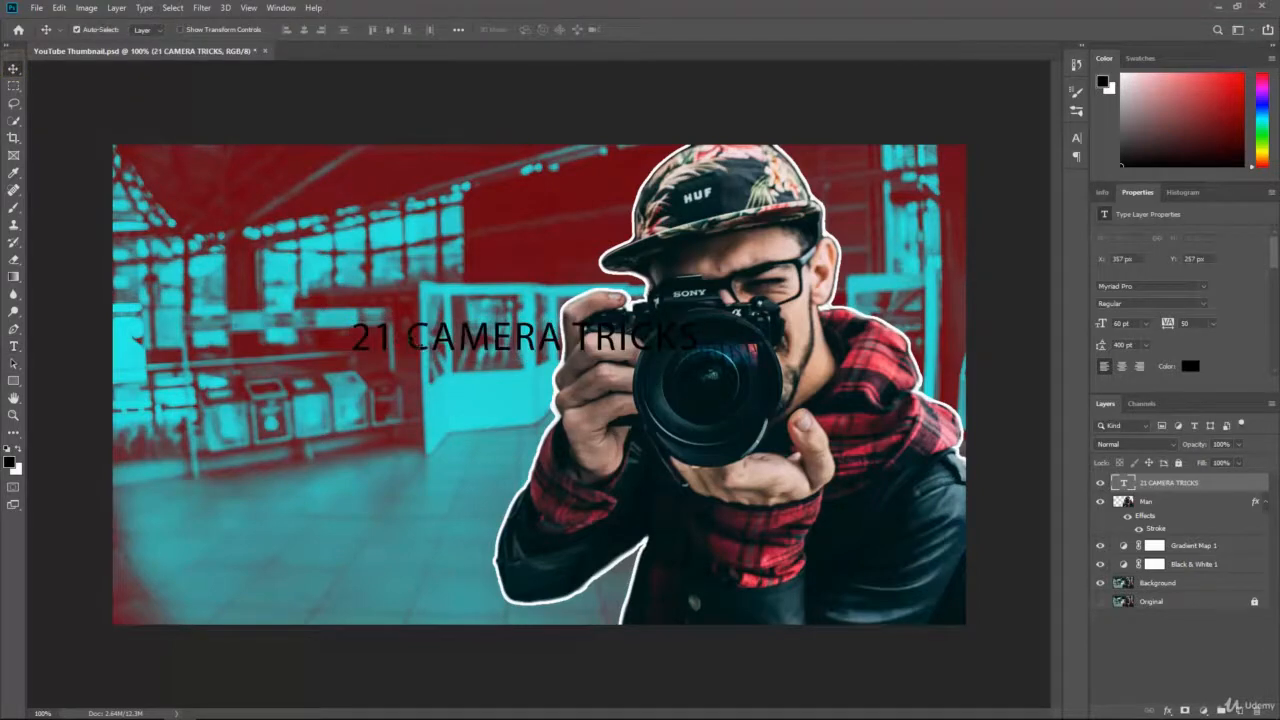
{"action": "left_click_drag", "start_coordinate": [409, 337], "coordinate": [248, 306]}
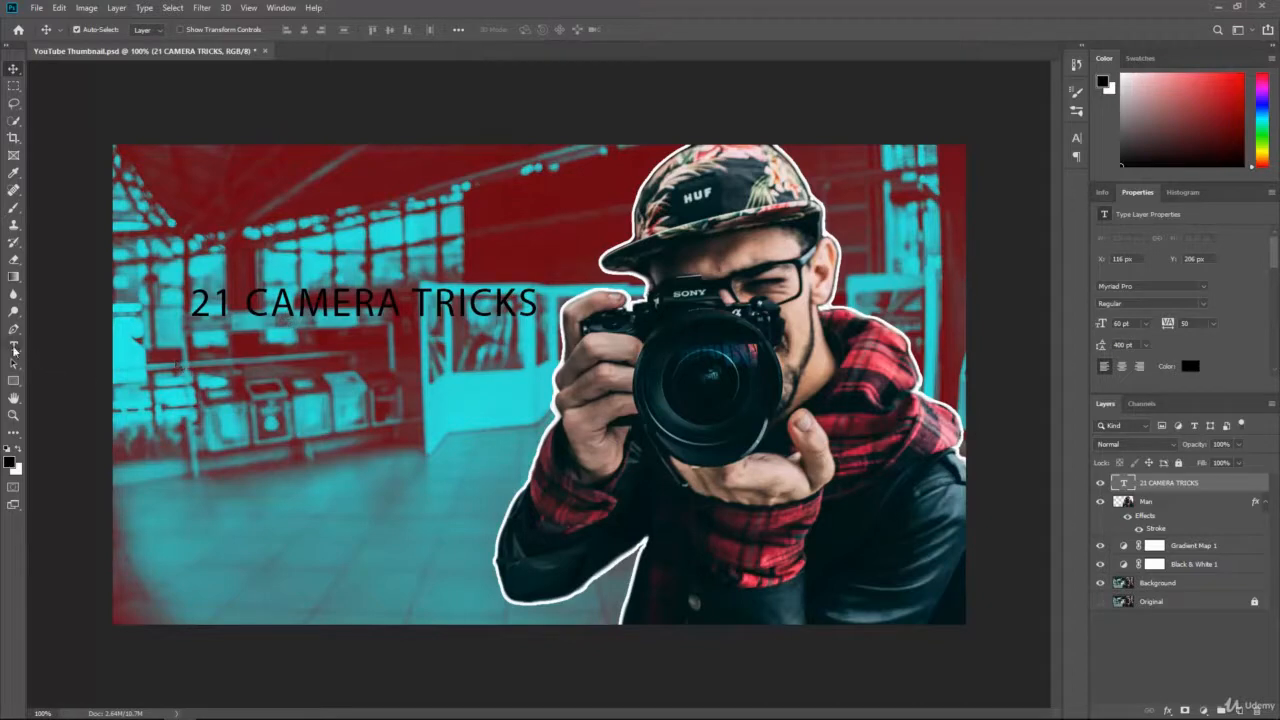
Step: Change the title text's colour to white (ffffff) and shift the text slightly up and to the left
{"action": "left_click", "coordinate": [14, 349]}
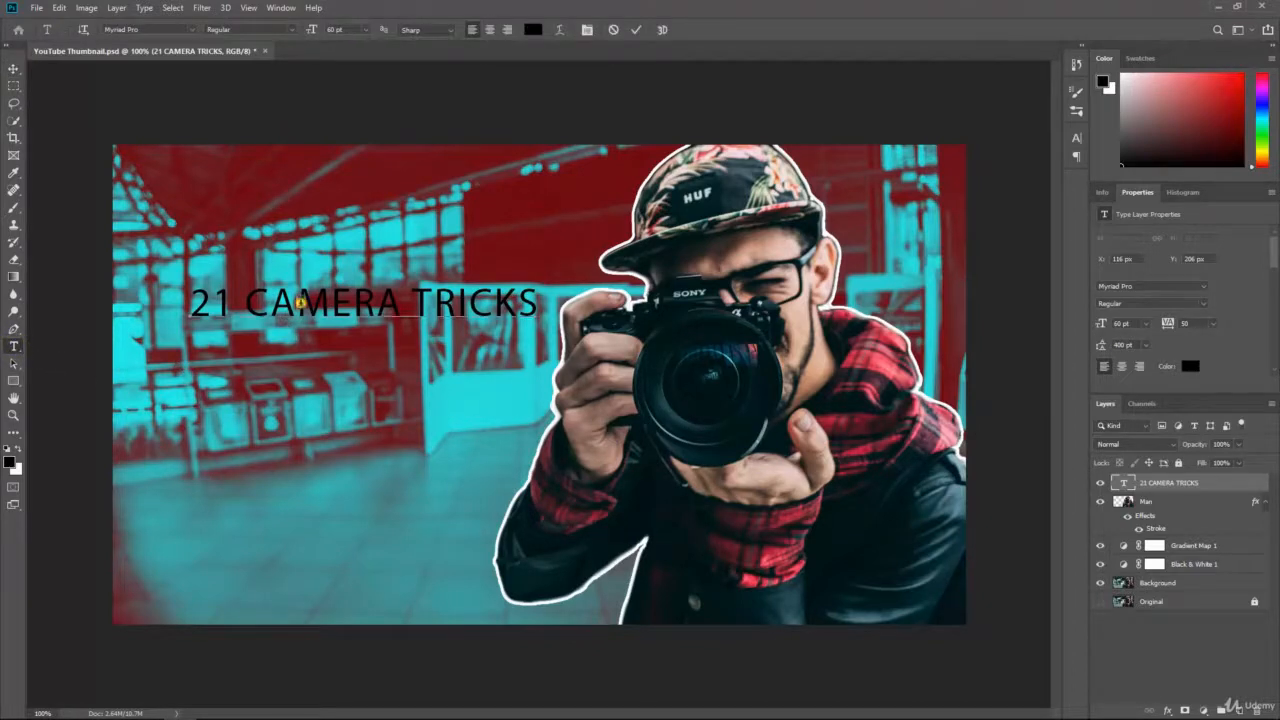
{"action": "triple_click", "coordinate": [300, 300]}
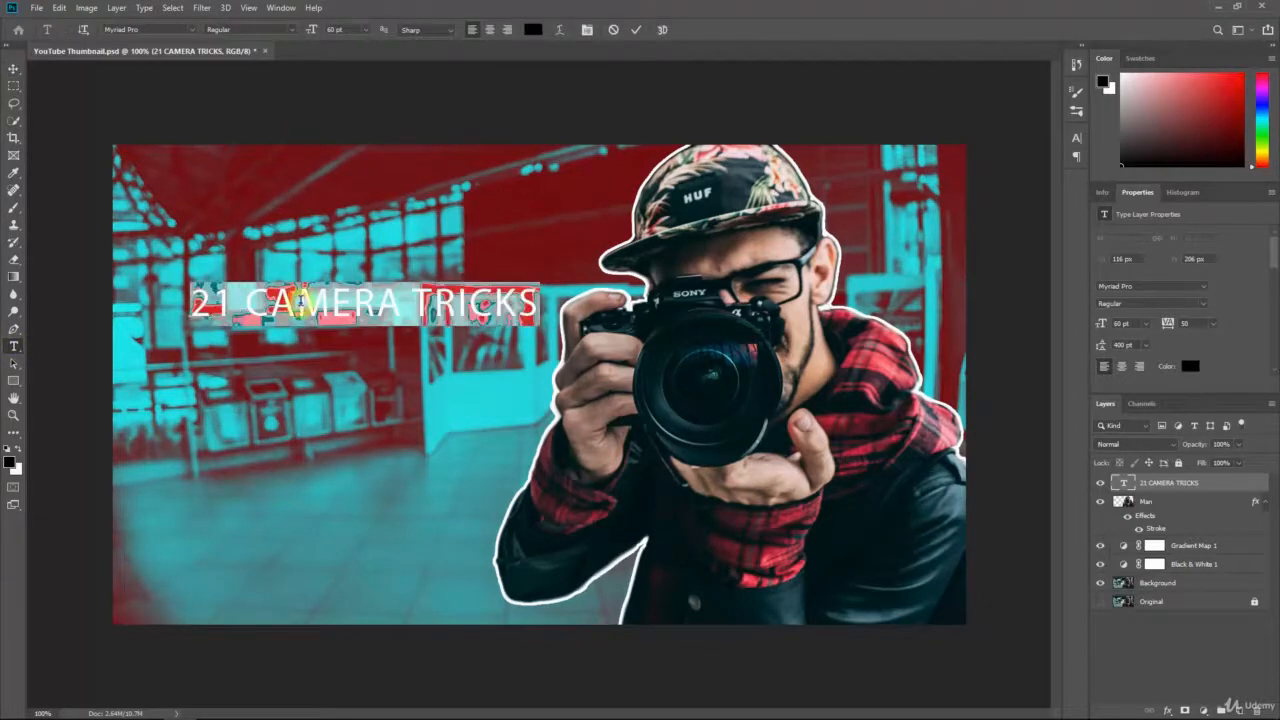
{"action": "left_click", "coordinate": [532, 31]}
{"action": "type", "text": "ffffff"}
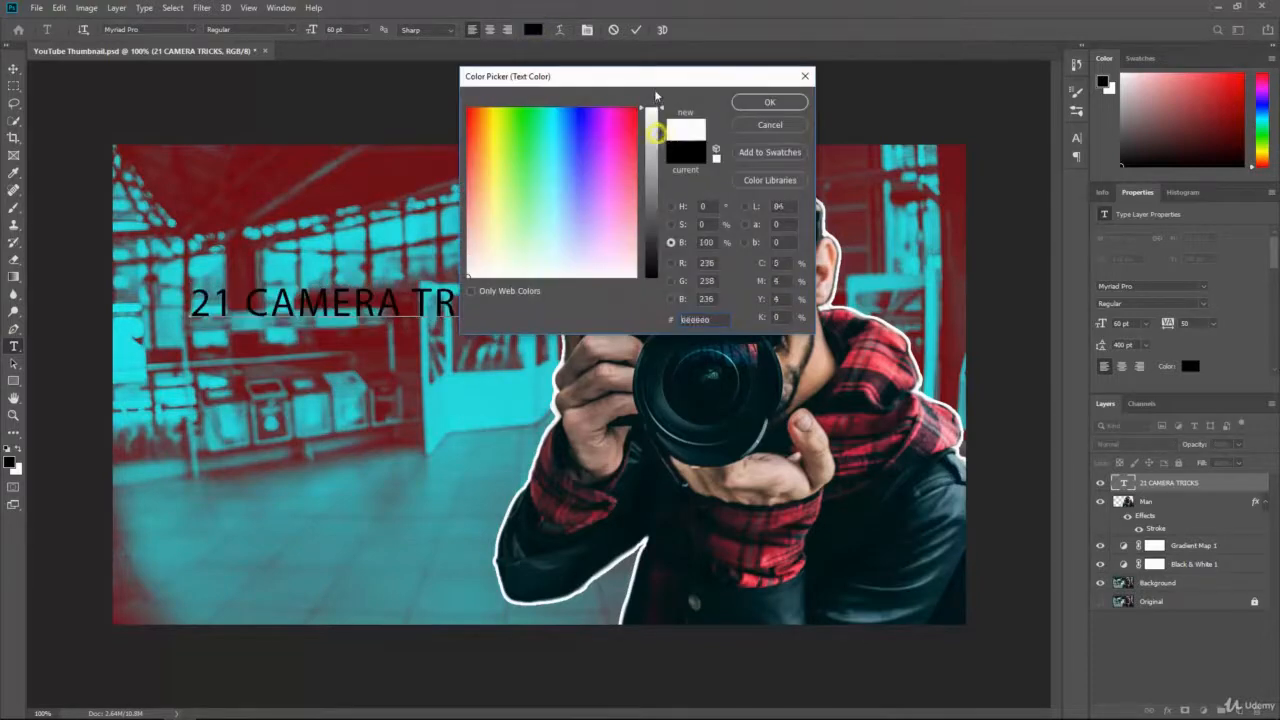
{"action": "left_click", "coordinate": [768, 102]}
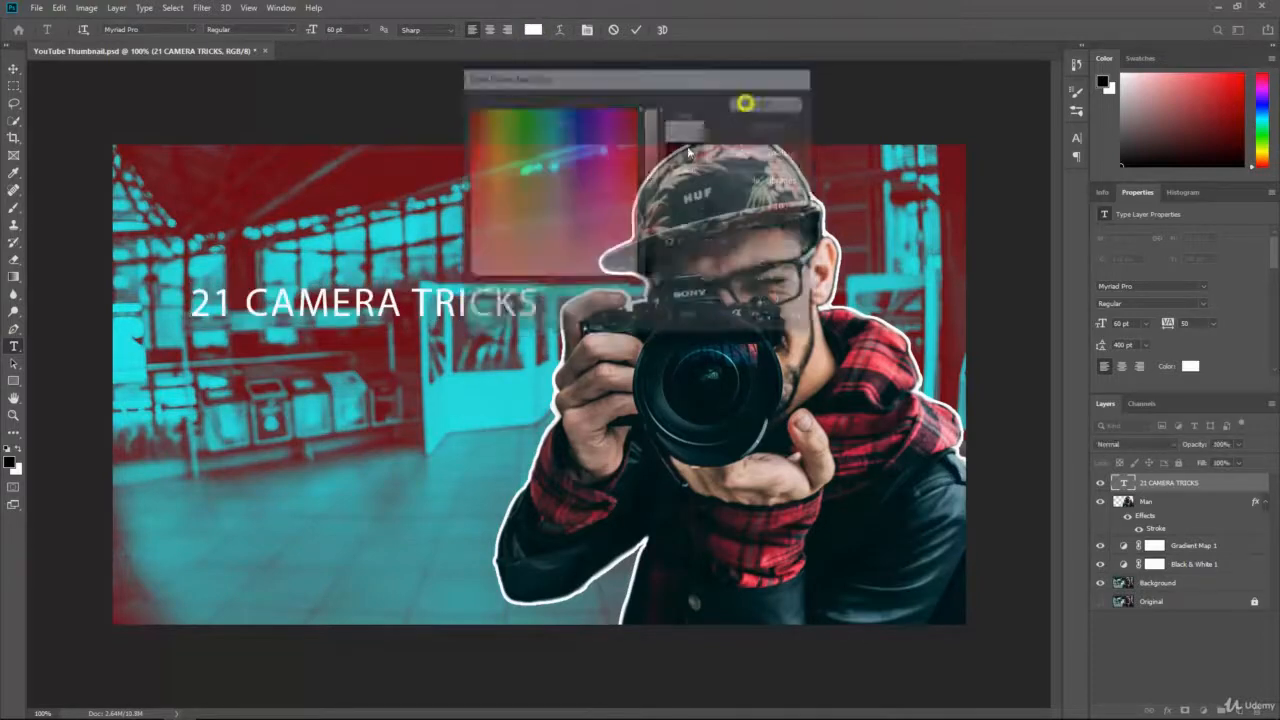
{"action": "left_click", "coordinate": [14, 68]}
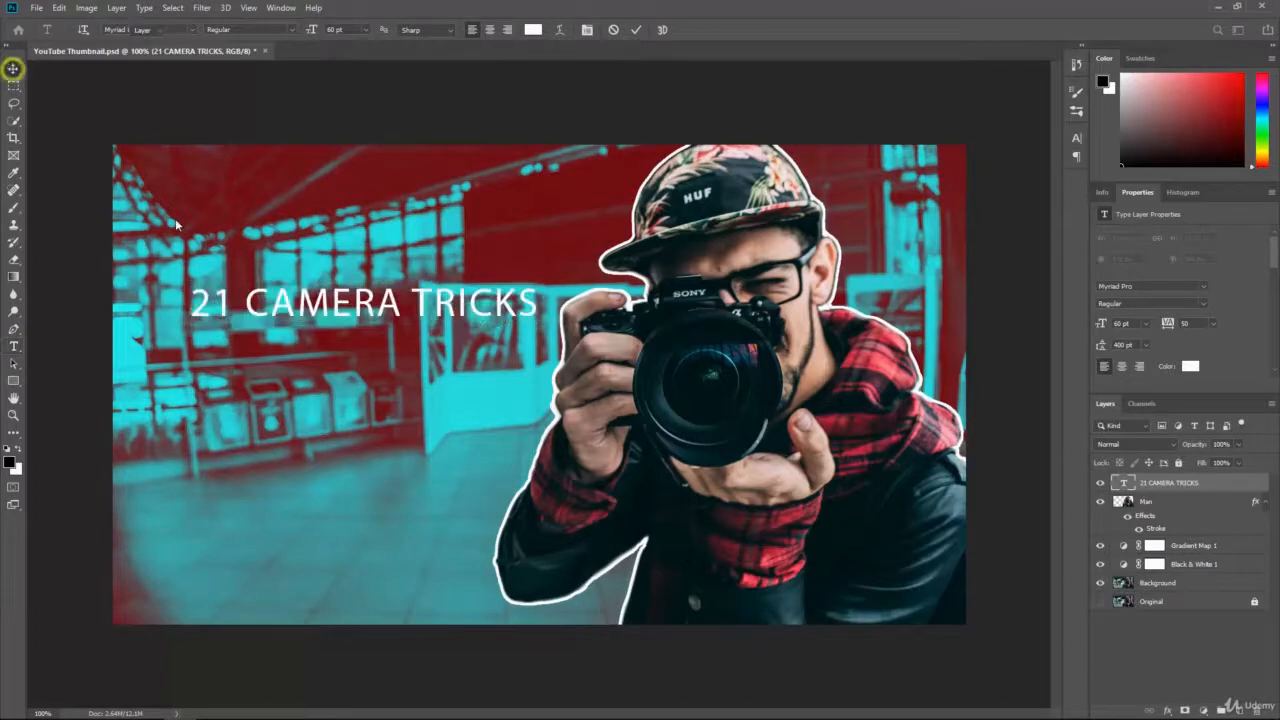
{"action": "left_click_drag", "start_coordinate": [255, 308], "coordinate": [234, 289]}
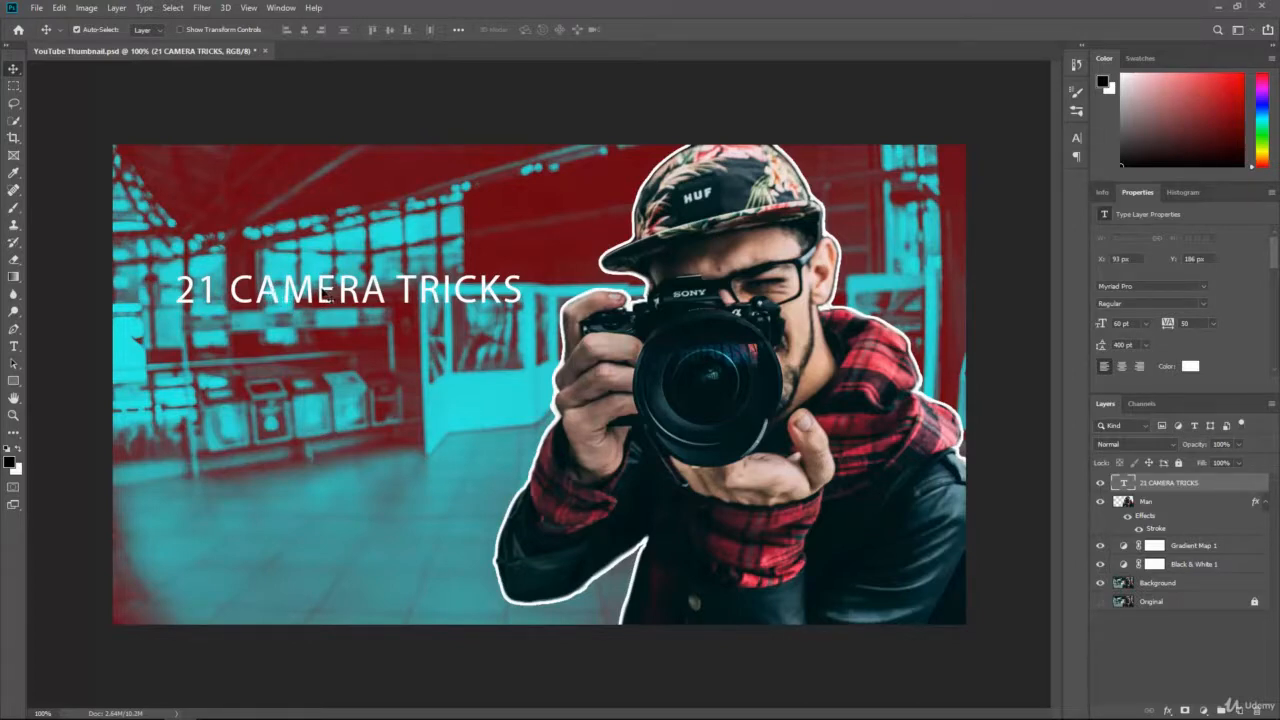
Step: Preview the installed fonts on the "21 CAMERA TRICKS" text without applying one
{"action": "left_click", "coordinate": [14, 346]}
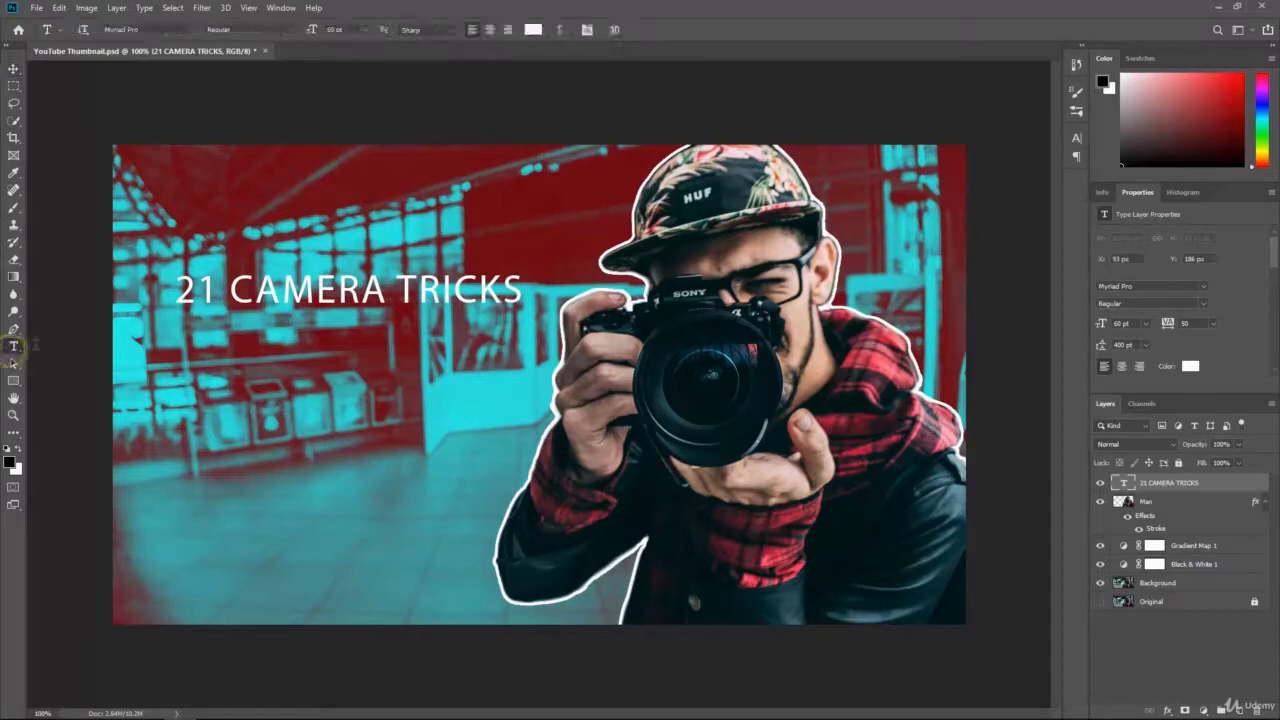
{"action": "triple_click", "coordinate": [270, 290]}
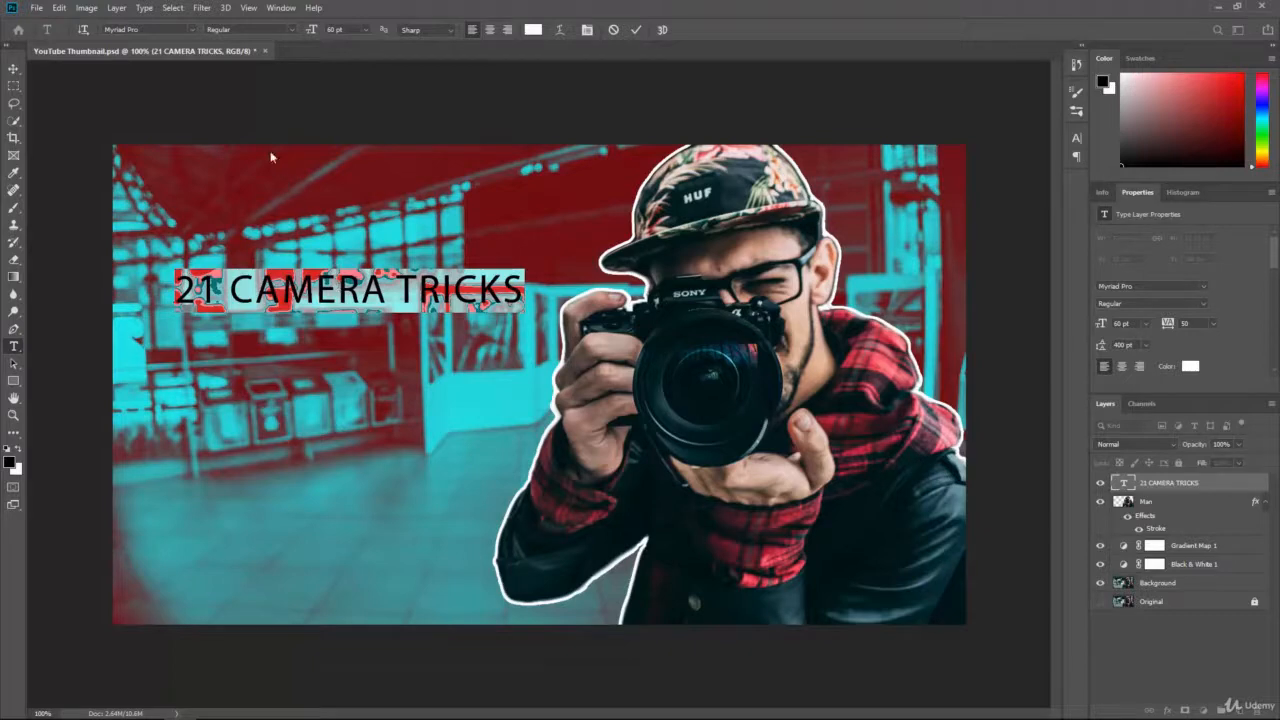
{"action": "left_click", "coordinate": [193, 29]}
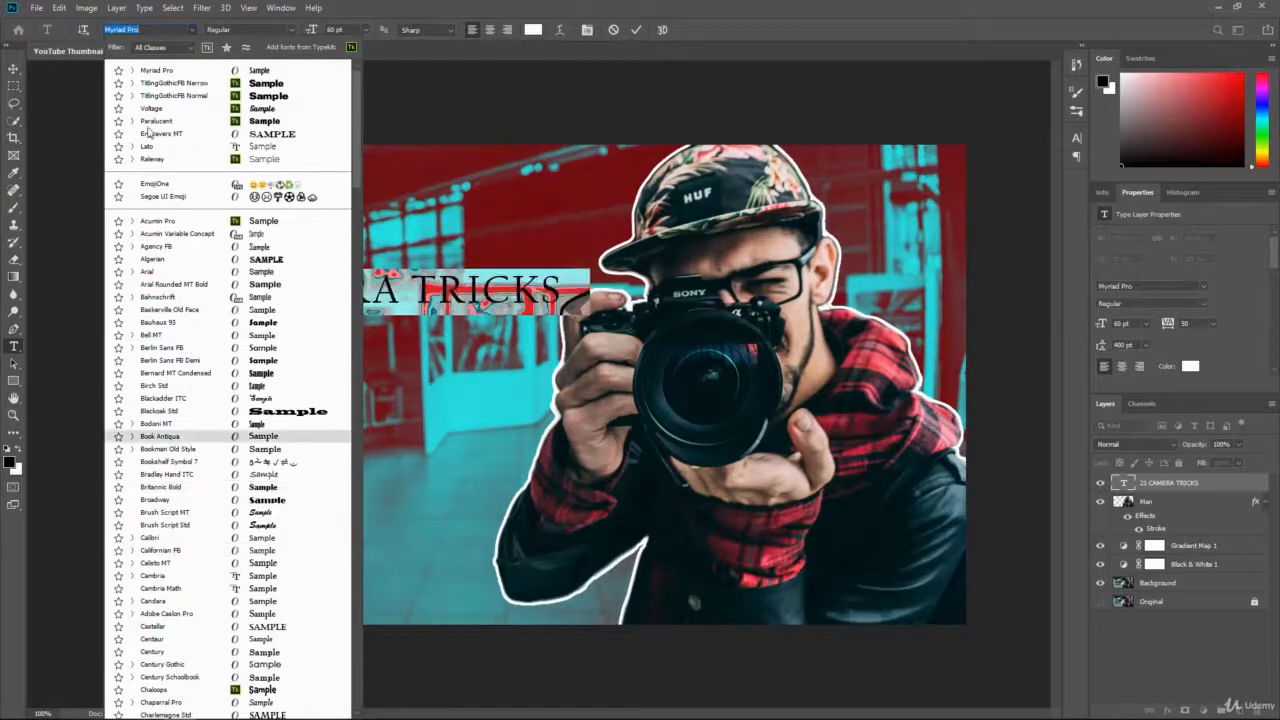
{"action": "left_click", "coordinate": [363, 6]}
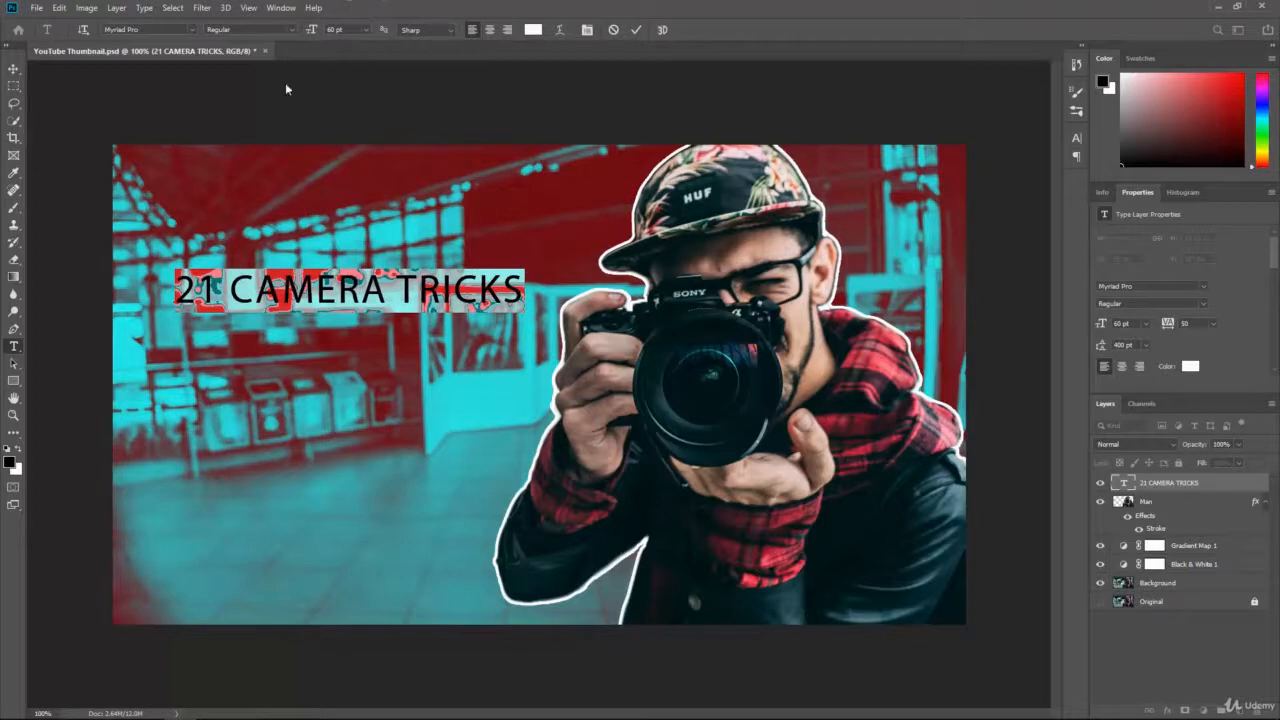
{"action": "left_click", "coordinate": [14, 70]}
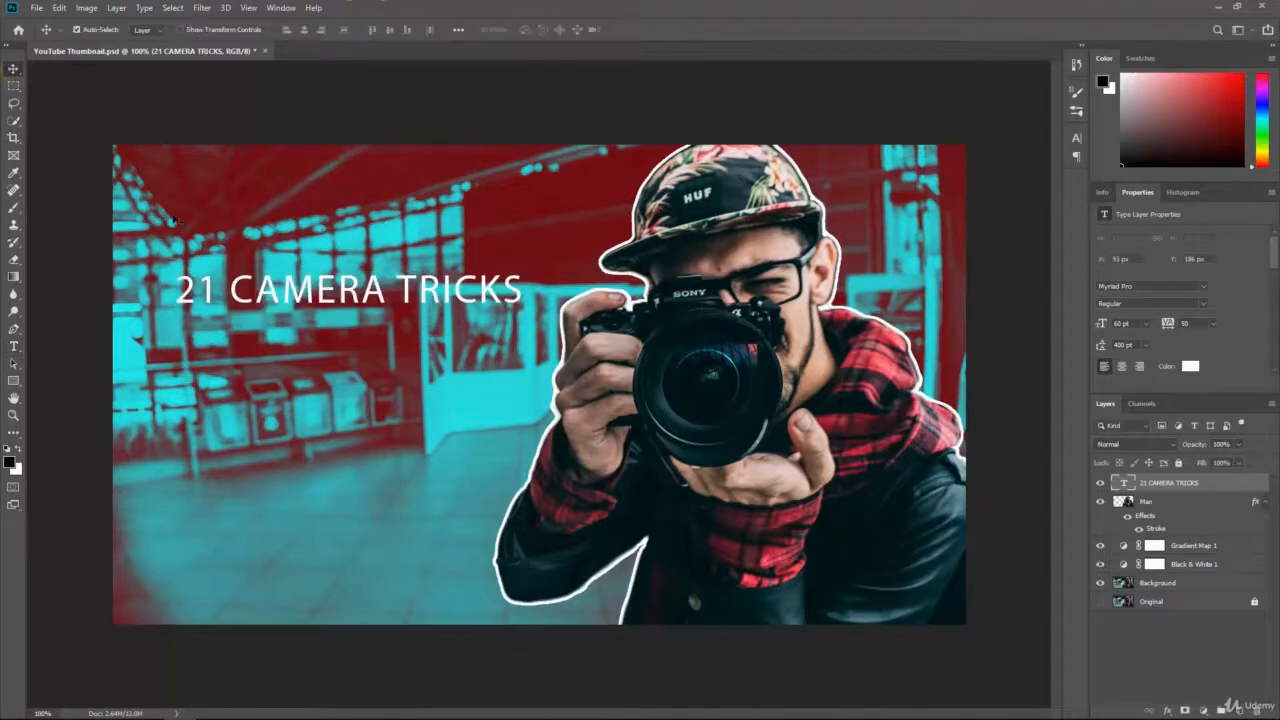
Step: Switch to the Adobe Fonts website to add fonts from Typekit and filter the families by the heaviest weight
{"action": "left_click", "coordinate": [145, 8]}
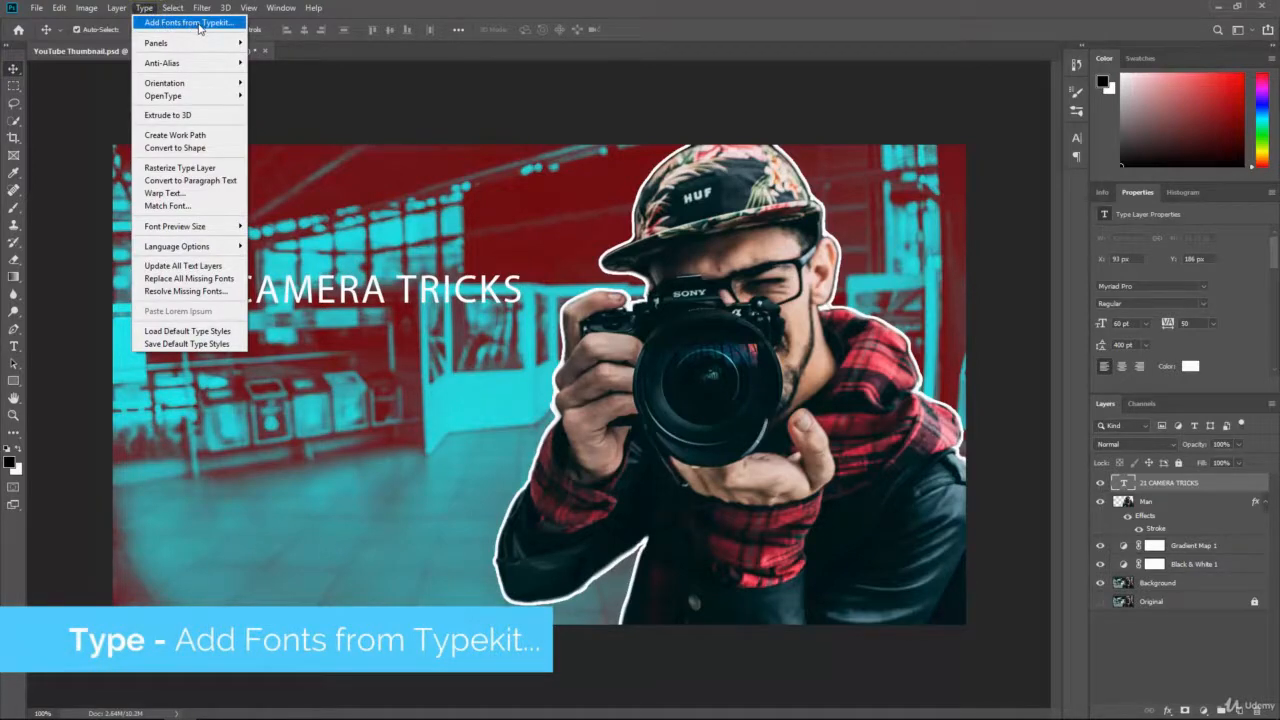
{"action": "left_click", "coordinate": [198, 22]}
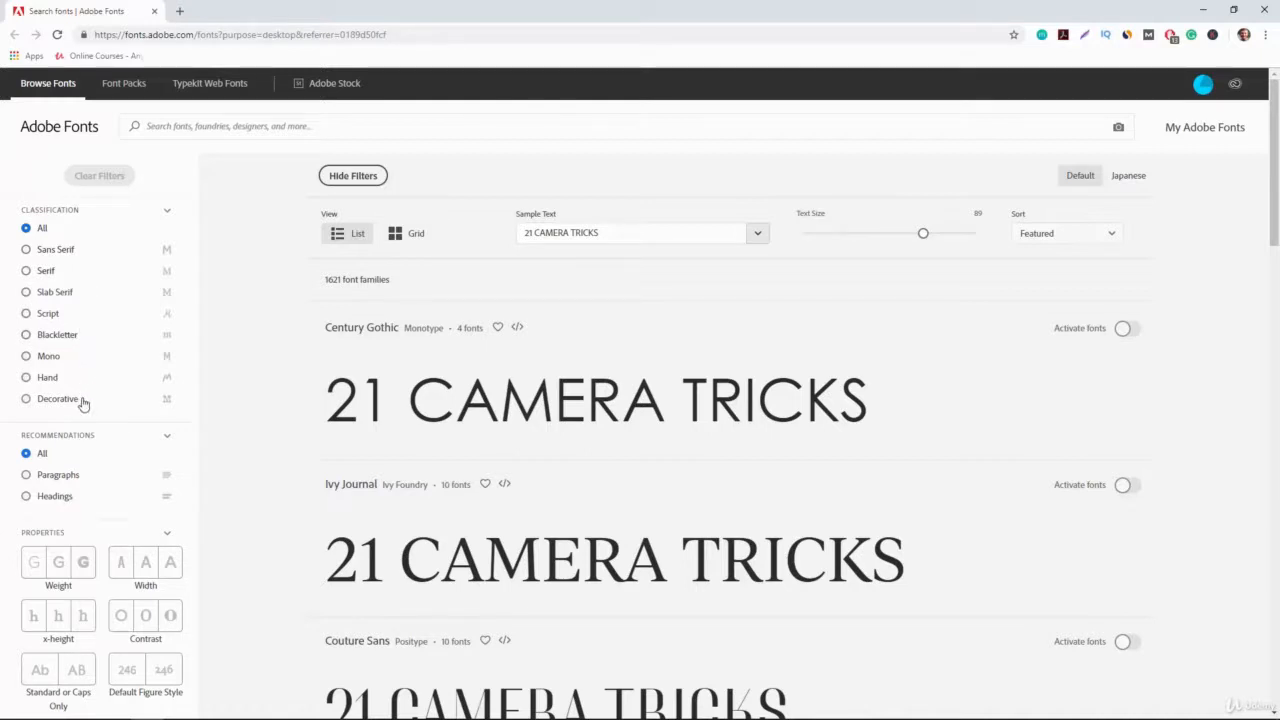
{"action": "scroll", "coordinate": [139, 432], "scroll_direction": "down", "scroll_amount": 2}
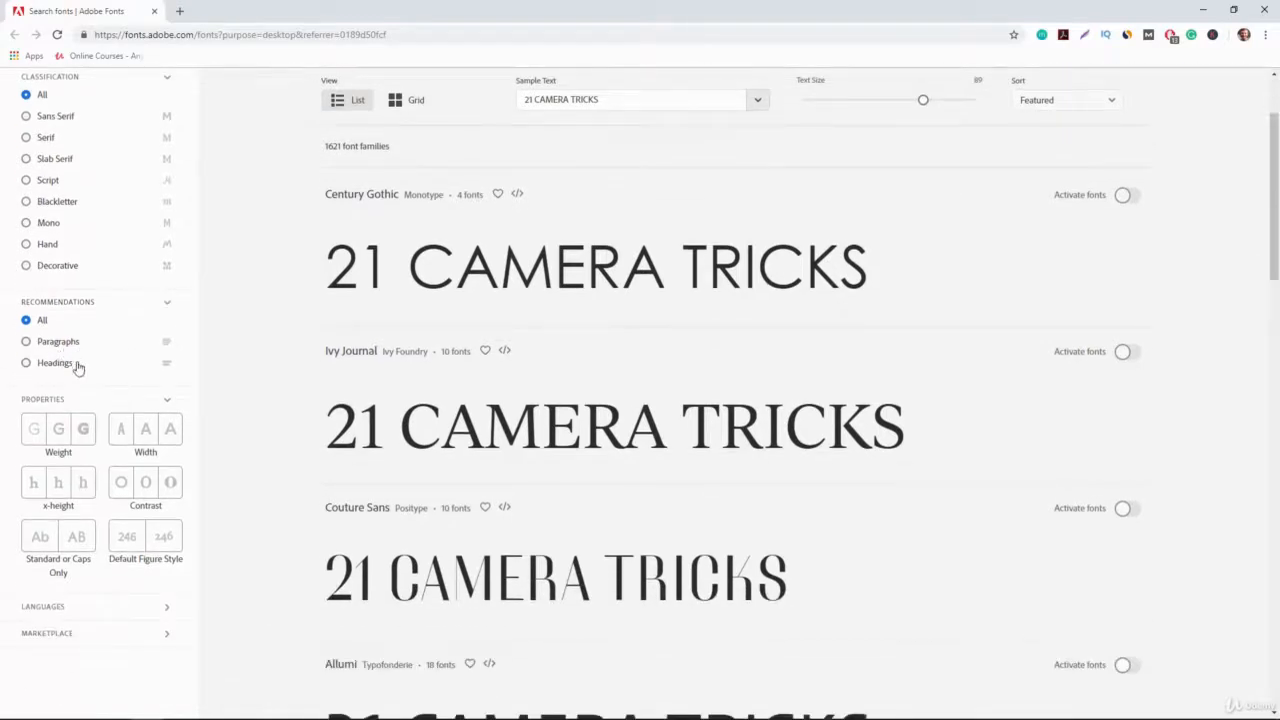
{"action": "scroll", "coordinate": [131, 341], "scroll_direction": "down", "scroll_amount": 1}
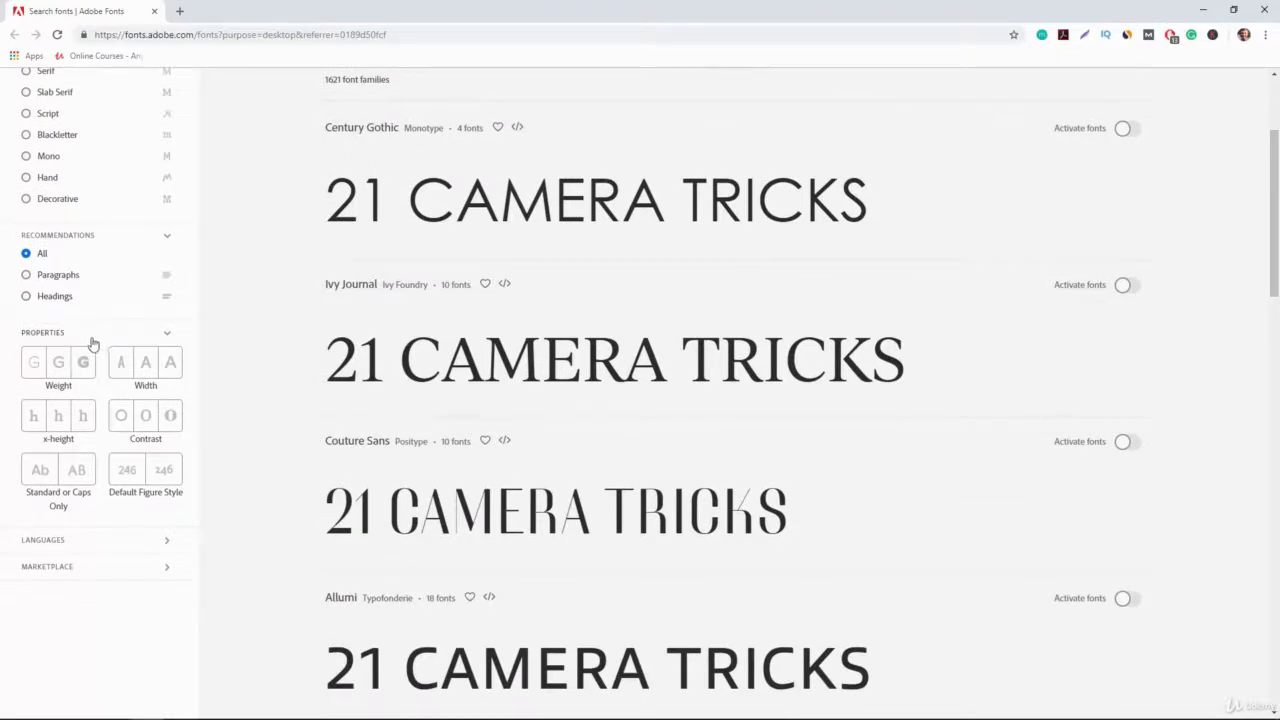
{"action": "left_click", "coordinate": [91, 367]}
{"action": "scroll", "coordinate": [194, 419], "scroll_direction": "up", "scroll_amount": 3}
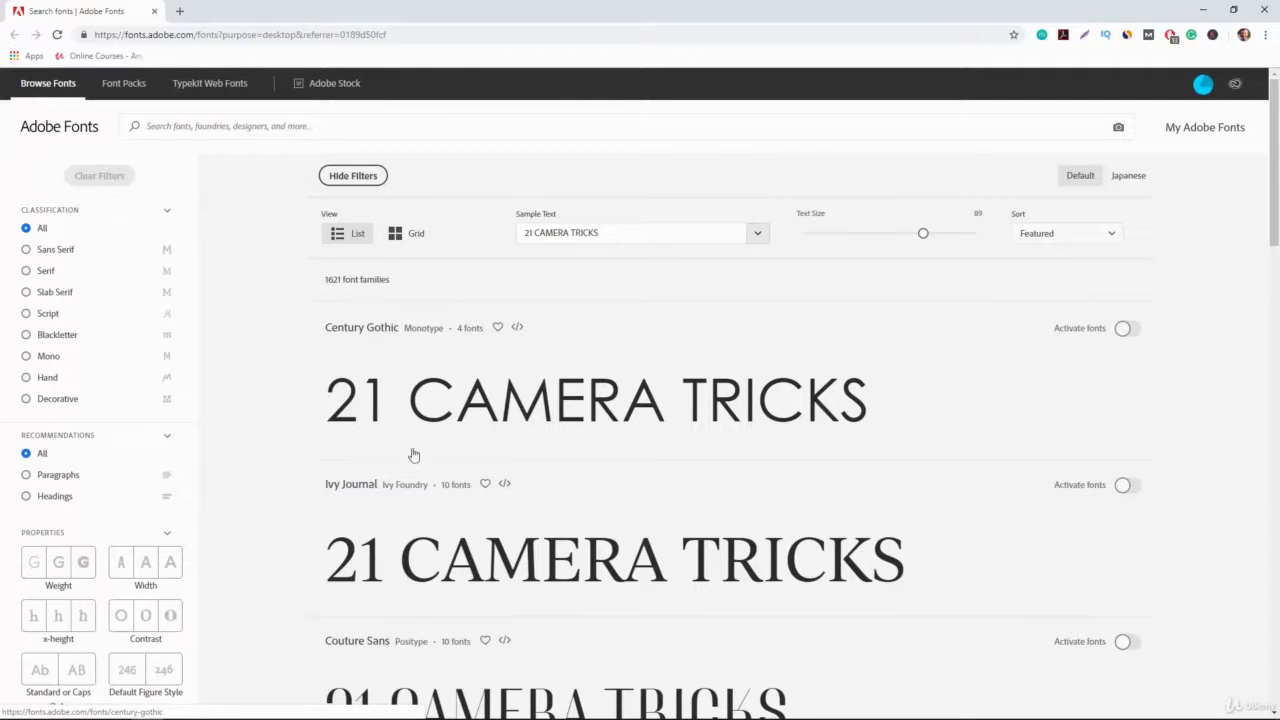
{"action": "left_click", "coordinate": [84, 565]}
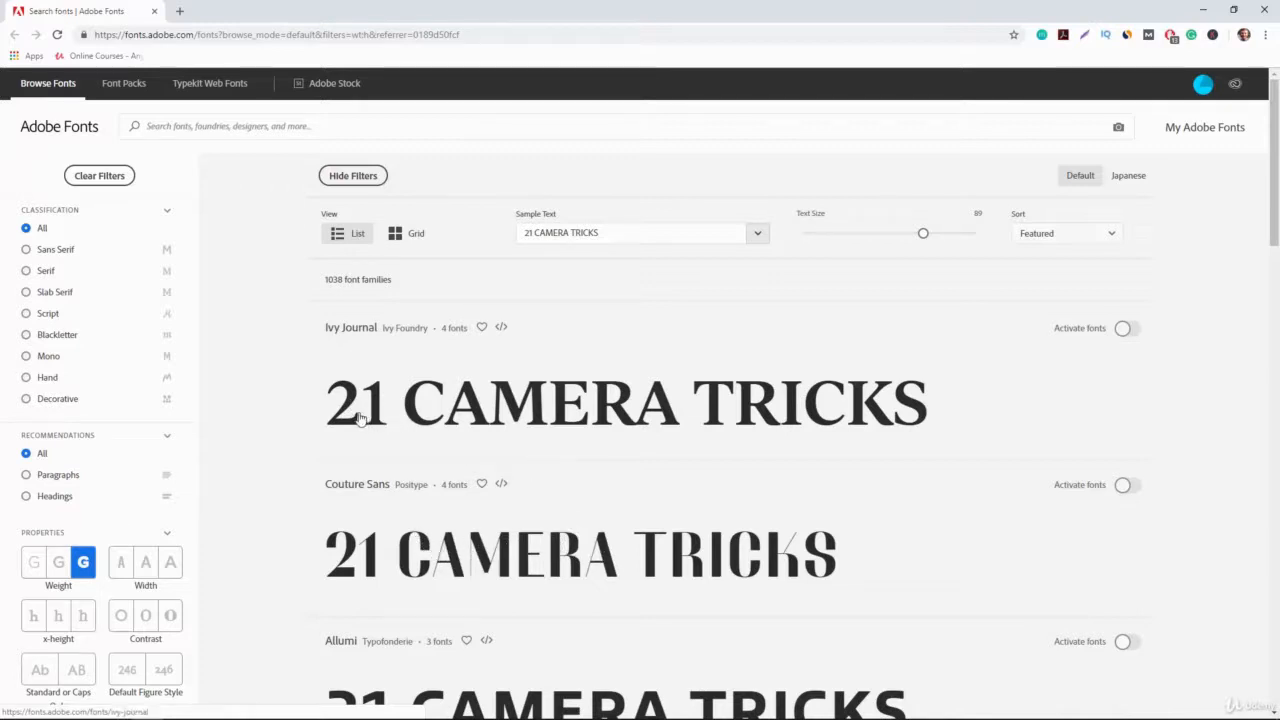
Step: Search Adobe Fonts for "century", examine the Century Gothic family's styles, and return to the filtered font list
{"action": "left_click", "coordinate": [310, 127]}
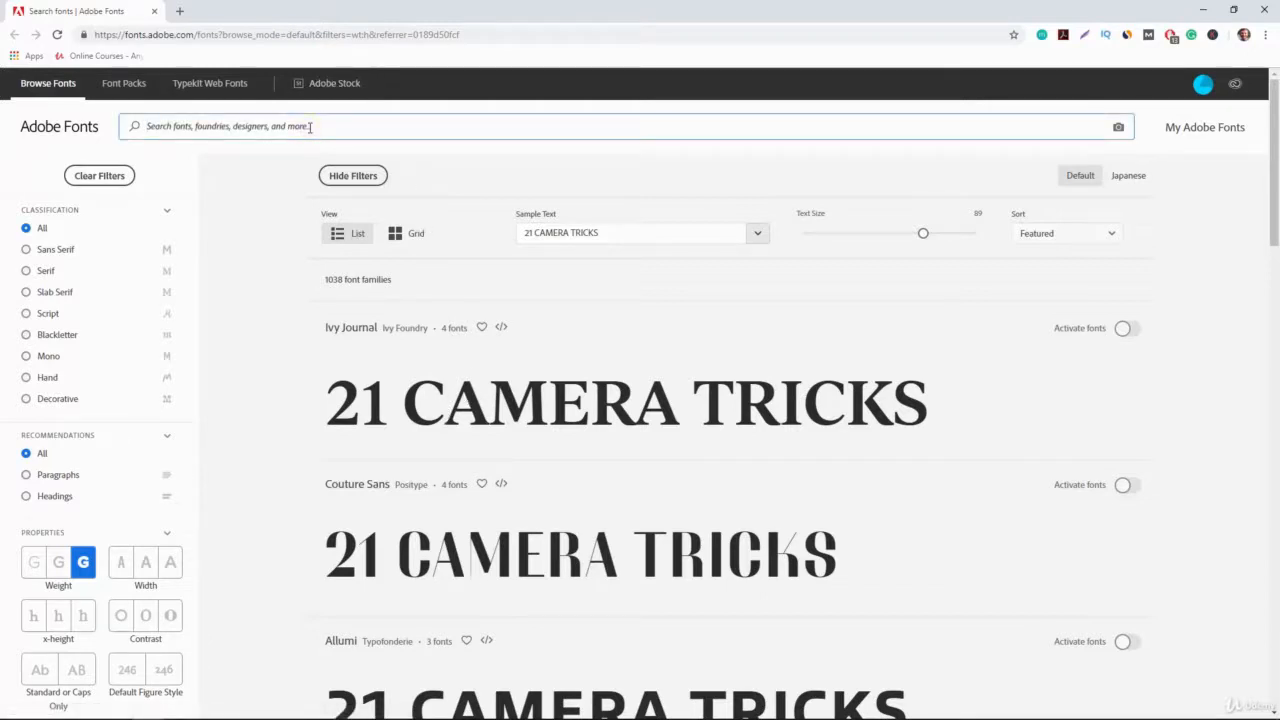
{"action": "type", "text": "or"}
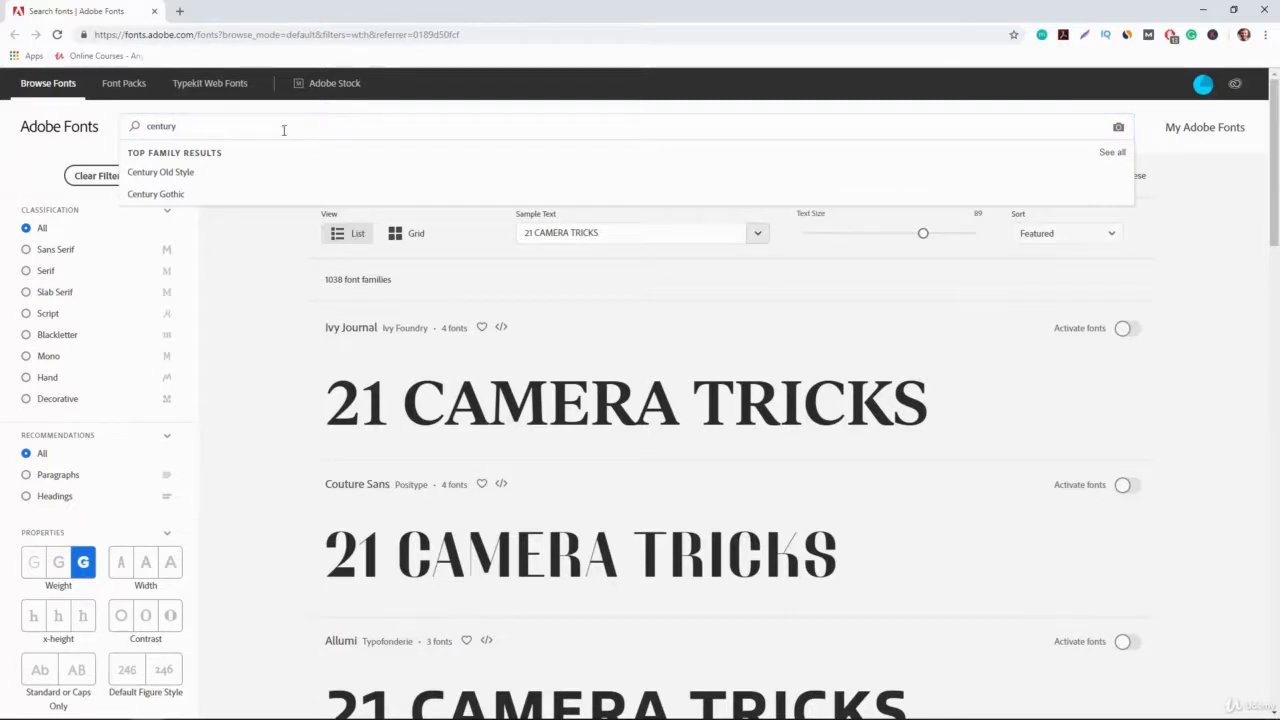
{"action": "left_click", "coordinate": [175, 195]}
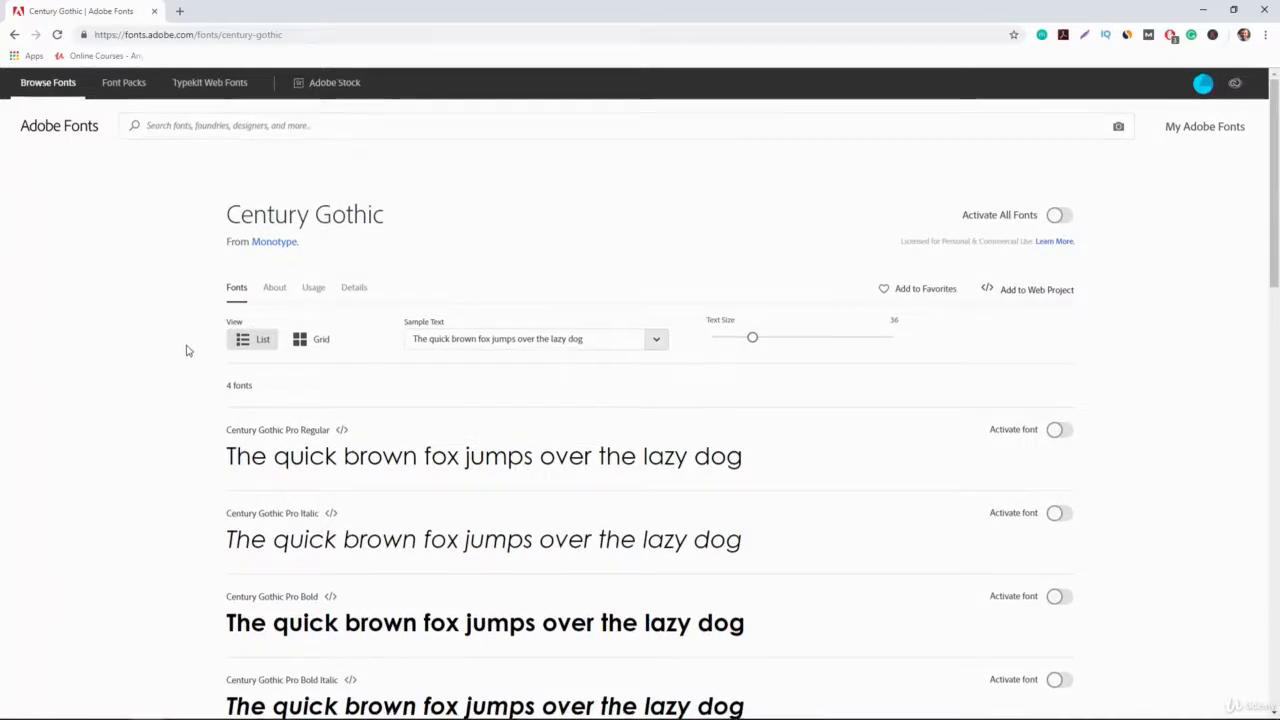
{"action": "scroll", "coordinate": [186, 350], "scroll_direction": "down", "scroll_amount": 2}
{"action": "scroll", "coordinate": [186, 350], "scroll_direction": "down", "scroll_amount": 2}
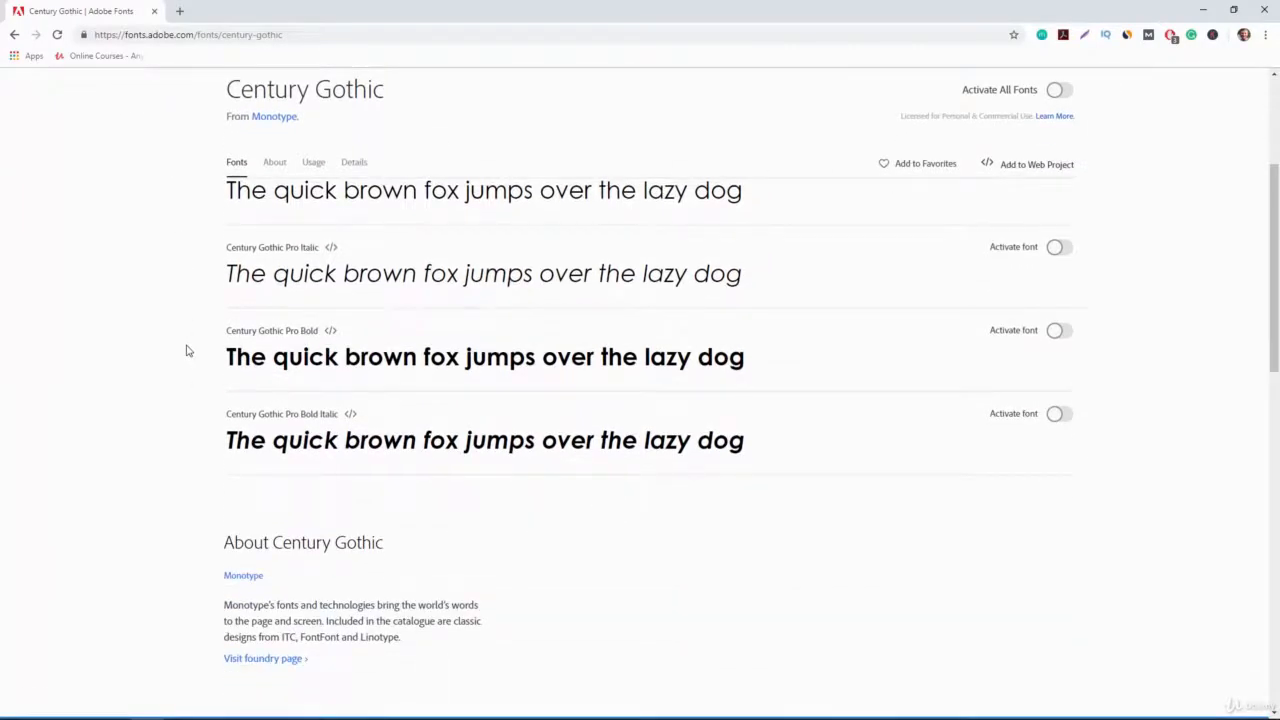
{"action": "scroll", "coordinate": [186, 350], "scroll_direction": "up", "scroll_amount": 2}
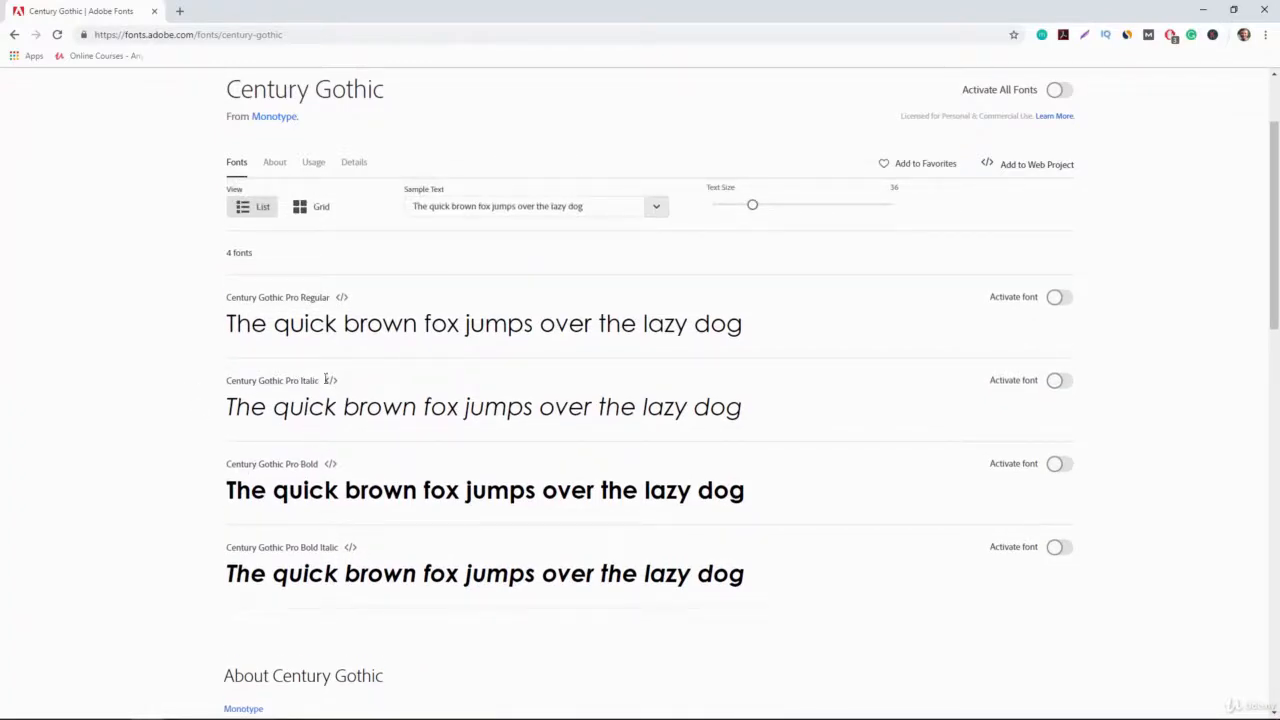
{"action": "scroll", "coordinate": [320, 390], "scroll_direction": "up", "scroll_amount": 2}
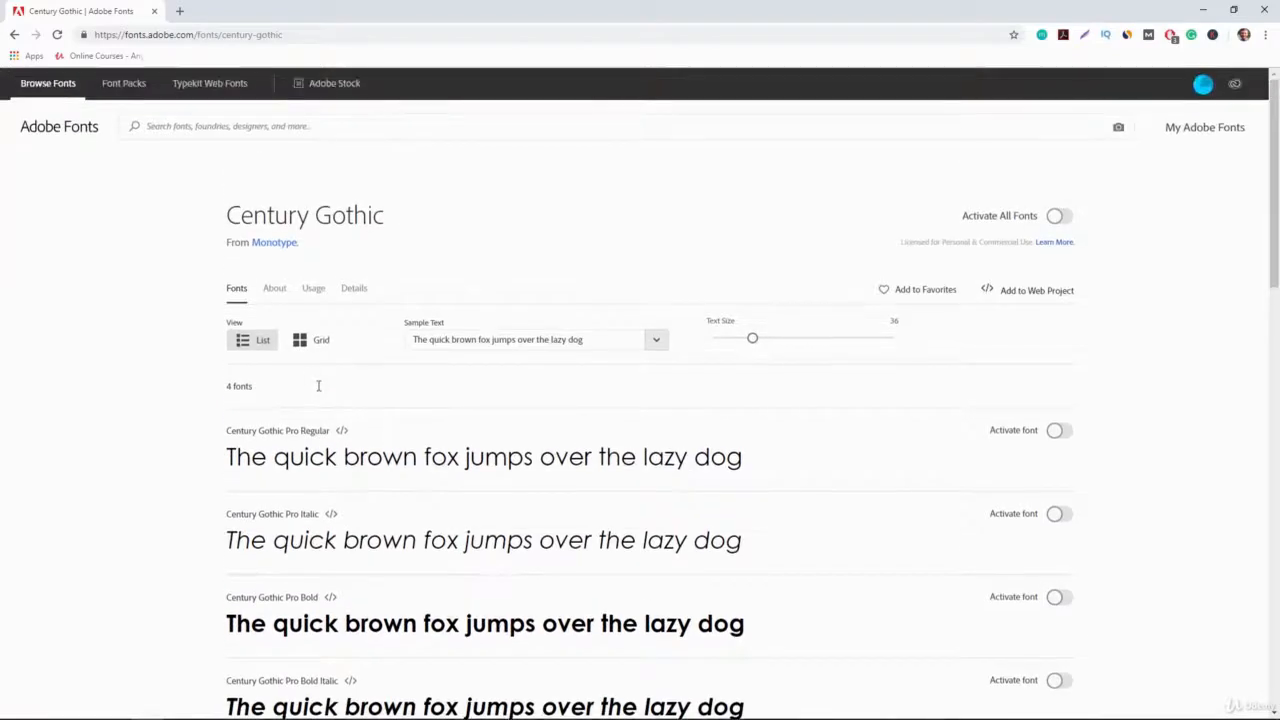
{"action": "left_click", "coordinate": [15, 35]}
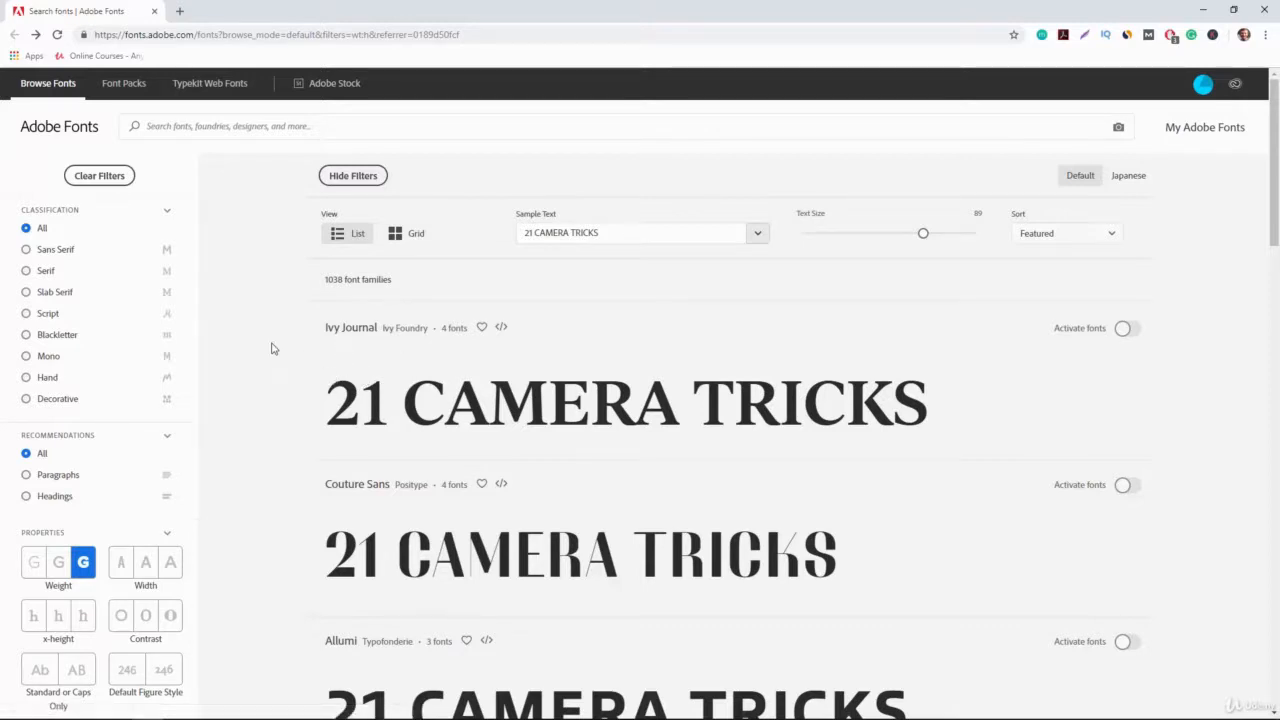
Step: Narrow the font list to the Sans Serif classification and fonts recommended for Headings
{"action": "left_click", "coordinate": [26, 250]}
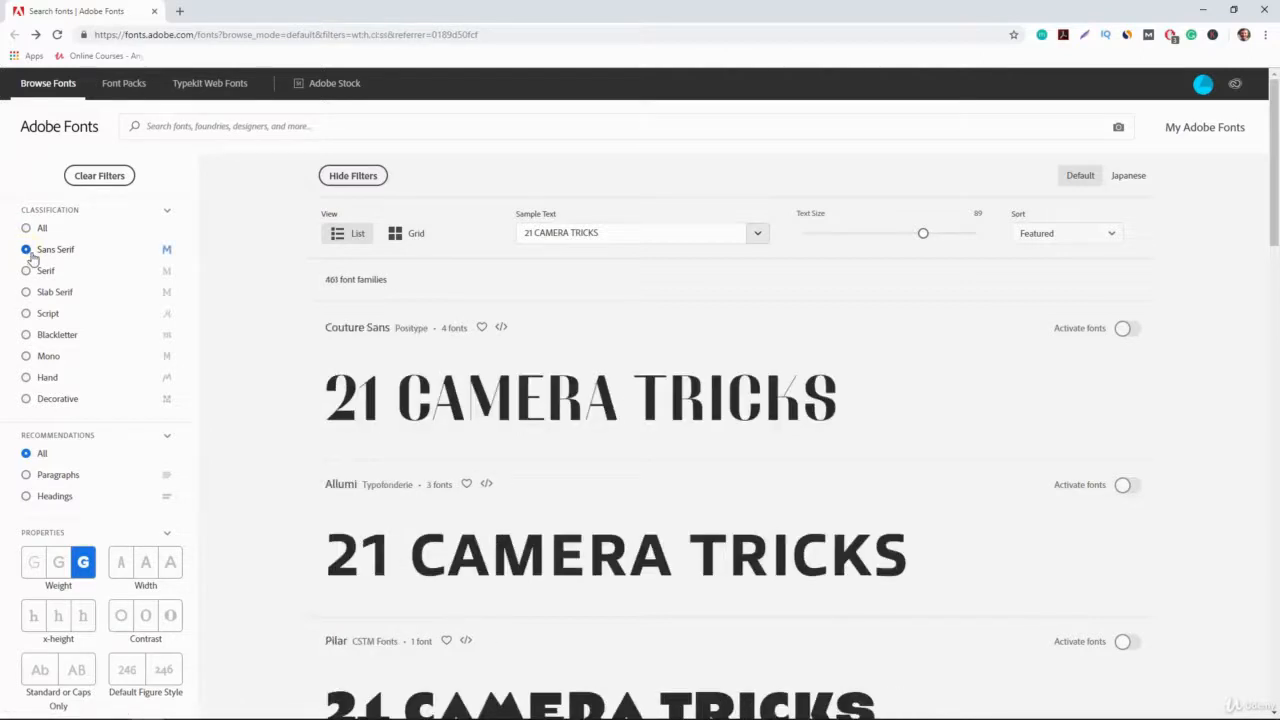
{"action": "left_click", "coordinate": [26, 497]}
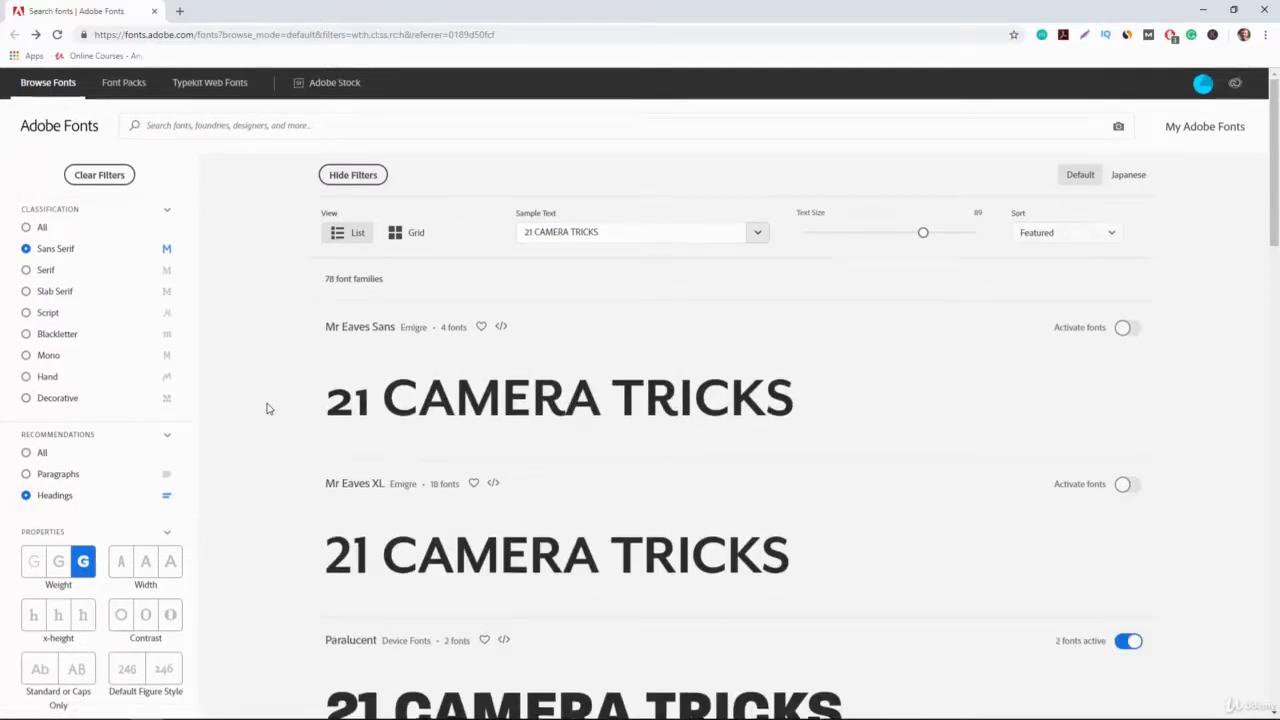
{"action": "scroll", "coordinate": [267, 408], "scroll_direction": "down", "scroll_amount": 2}
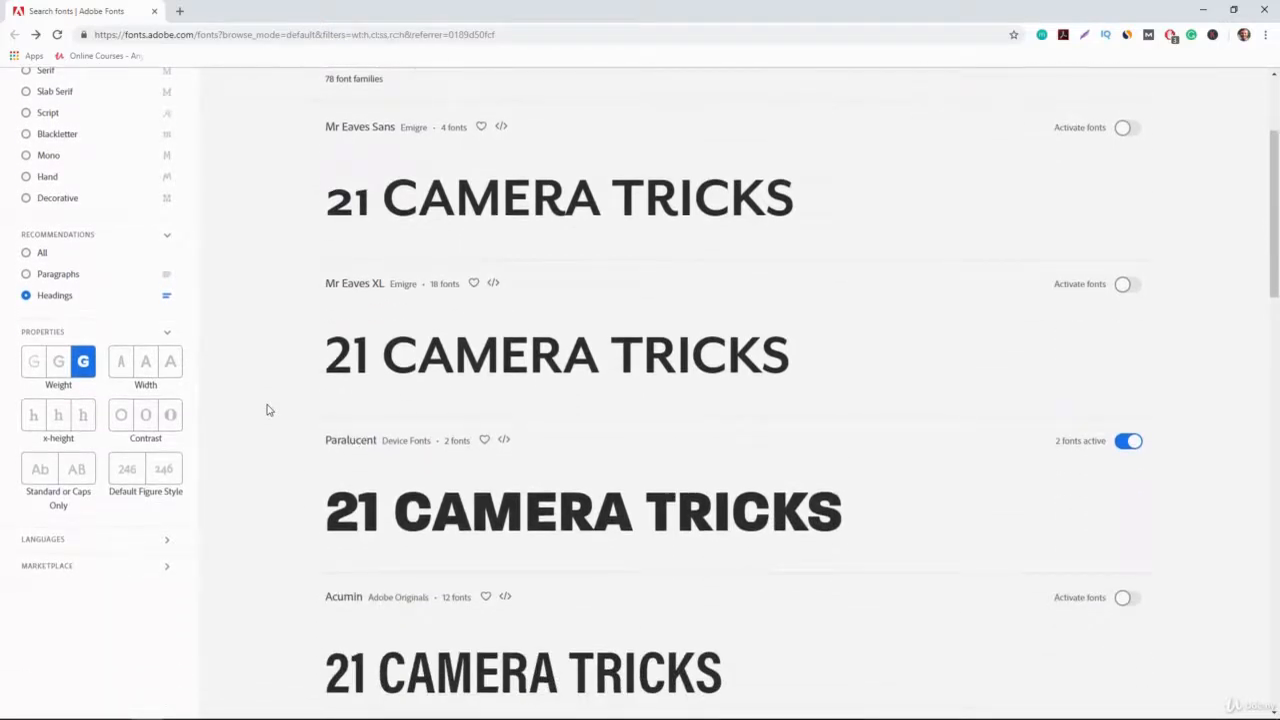
Step: Browse the filtered heading fonts and activate the Mr Eaves XL family
{"action": "scroll", "coordinate": [267, 408], "scroll_direction": "down", "scroll_amount": 1}
{"action": "scroll", "coordinate": [267, 408], "scroll_direction": "down", "scroll_amount": 1}
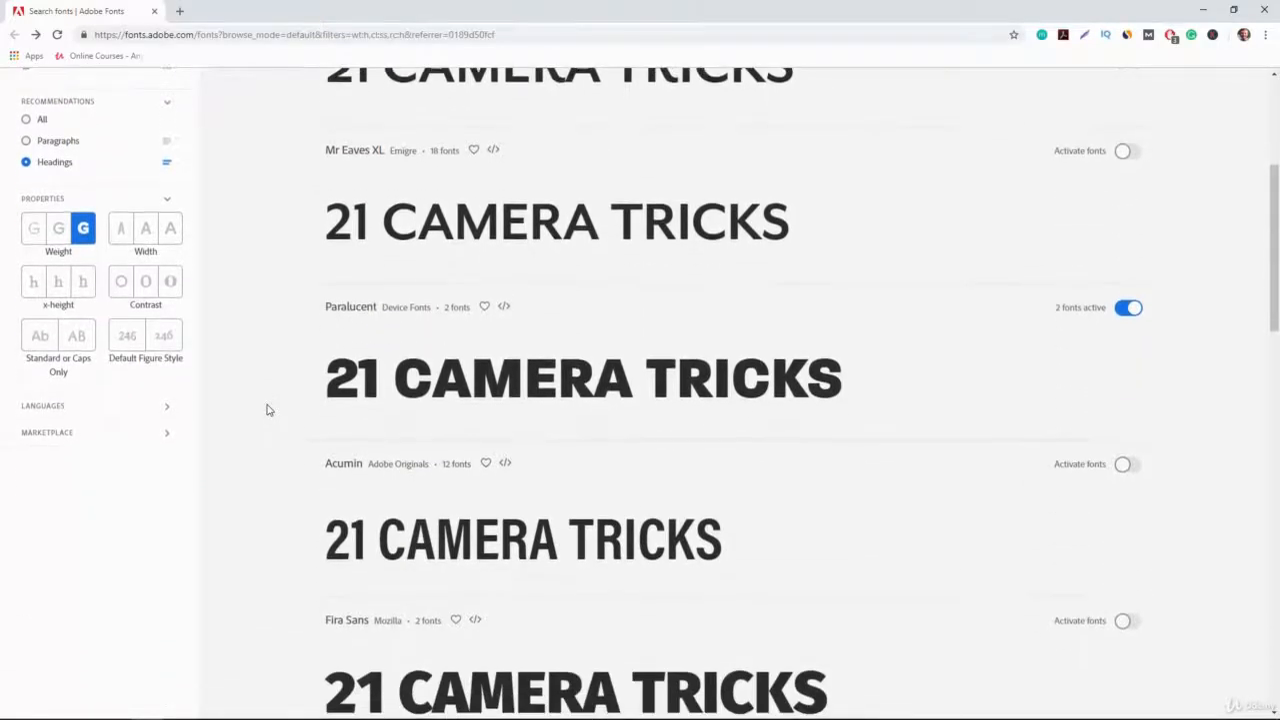
{"action": "scroll", "coordinate": [267, 409], "scroll_direction": "down", "scroll_amount": 3}
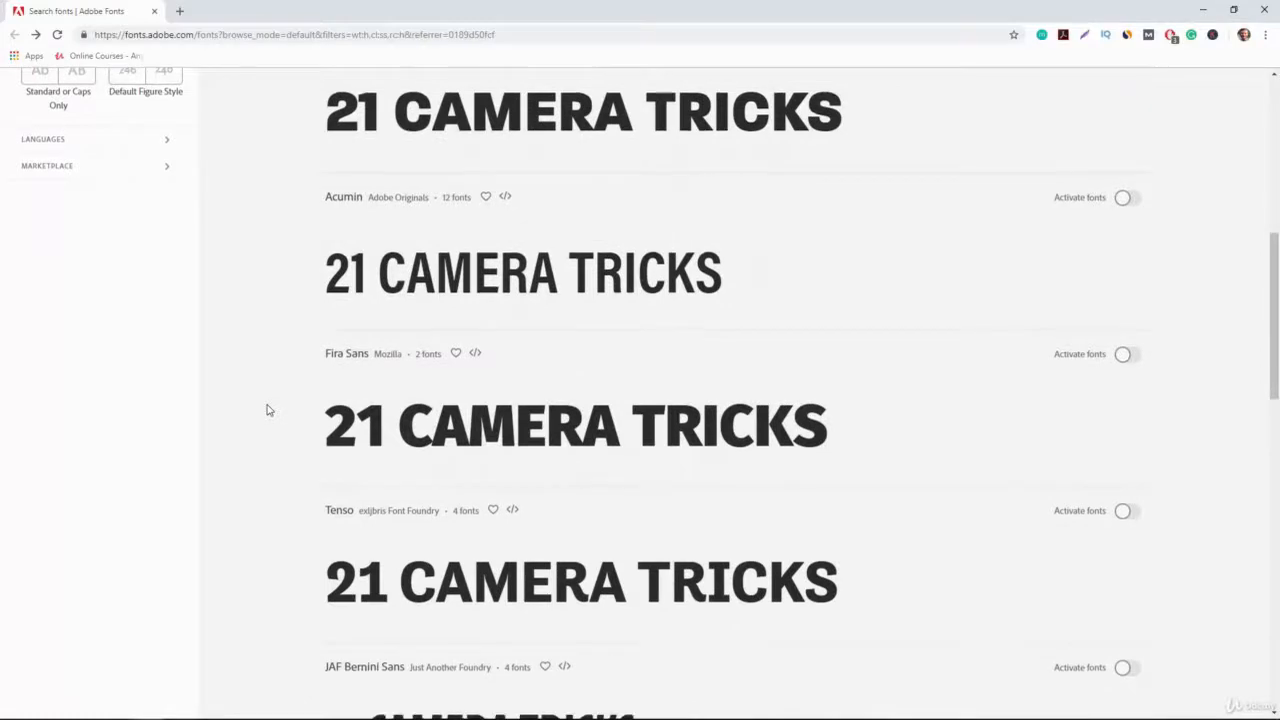
{"action": "scroll", "coordinate": [267, 409], "scroll_direction": "down", "scroll_amount": 4}
{"action": "scroll", "coordinate": [267, 409], "scroll_direction": "down", "scroll_amount": 6}
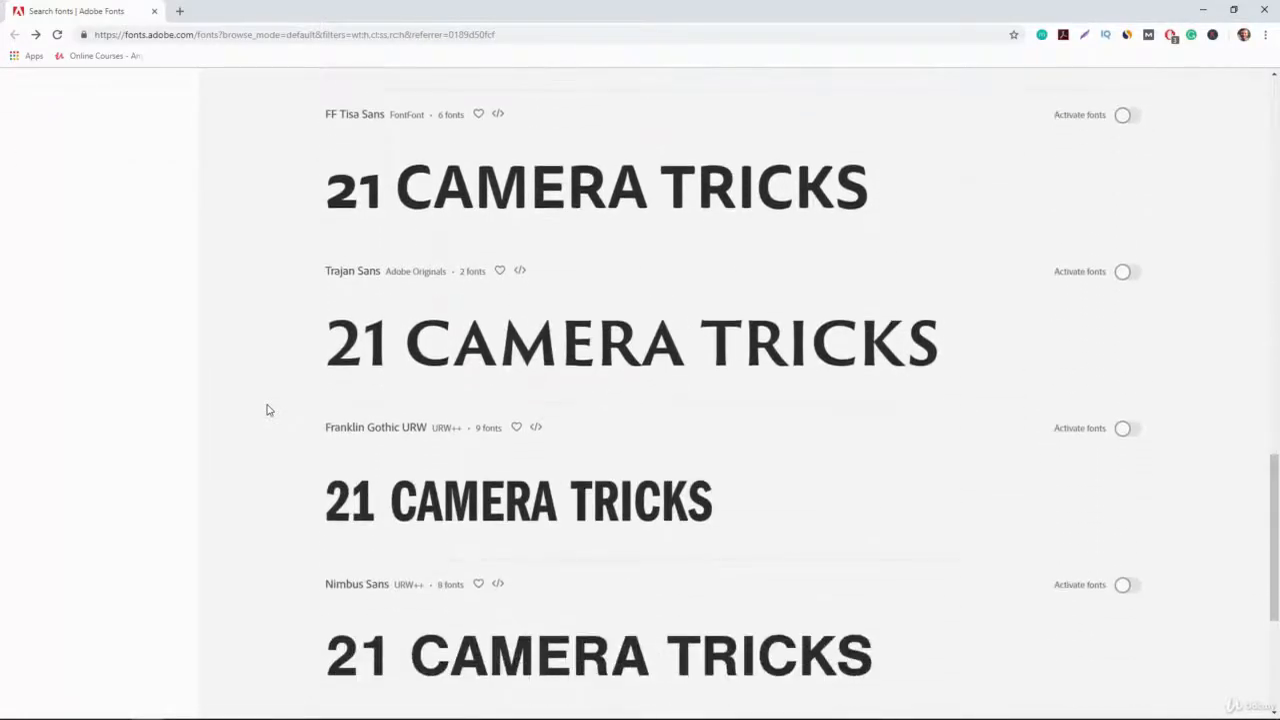
{"action": "scroll", "coordinate": [267, 409], "scroll_direction": "up", "scroll_amount": 6}
{"action": "scroll", "coordinate": [267, 409], "scroll_direction": "up", "scroll_amount": 6}
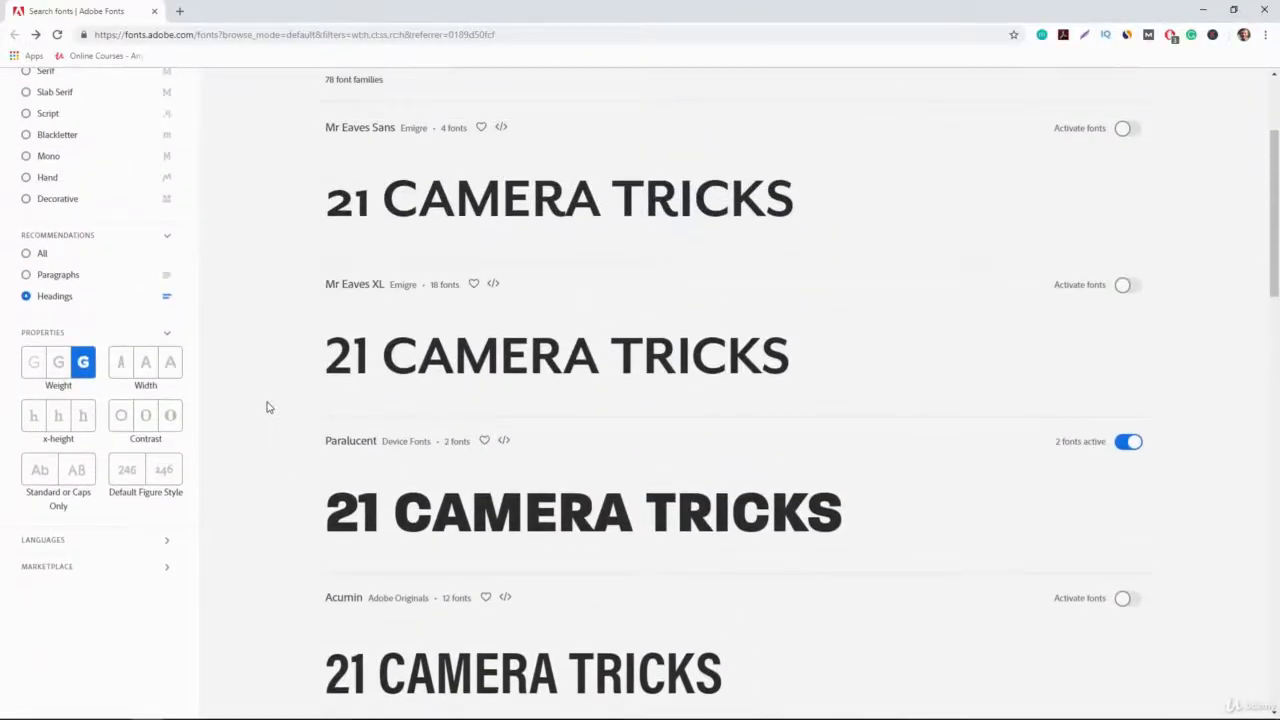
{"action": "left_click", "coordinate": [1126, 286]}
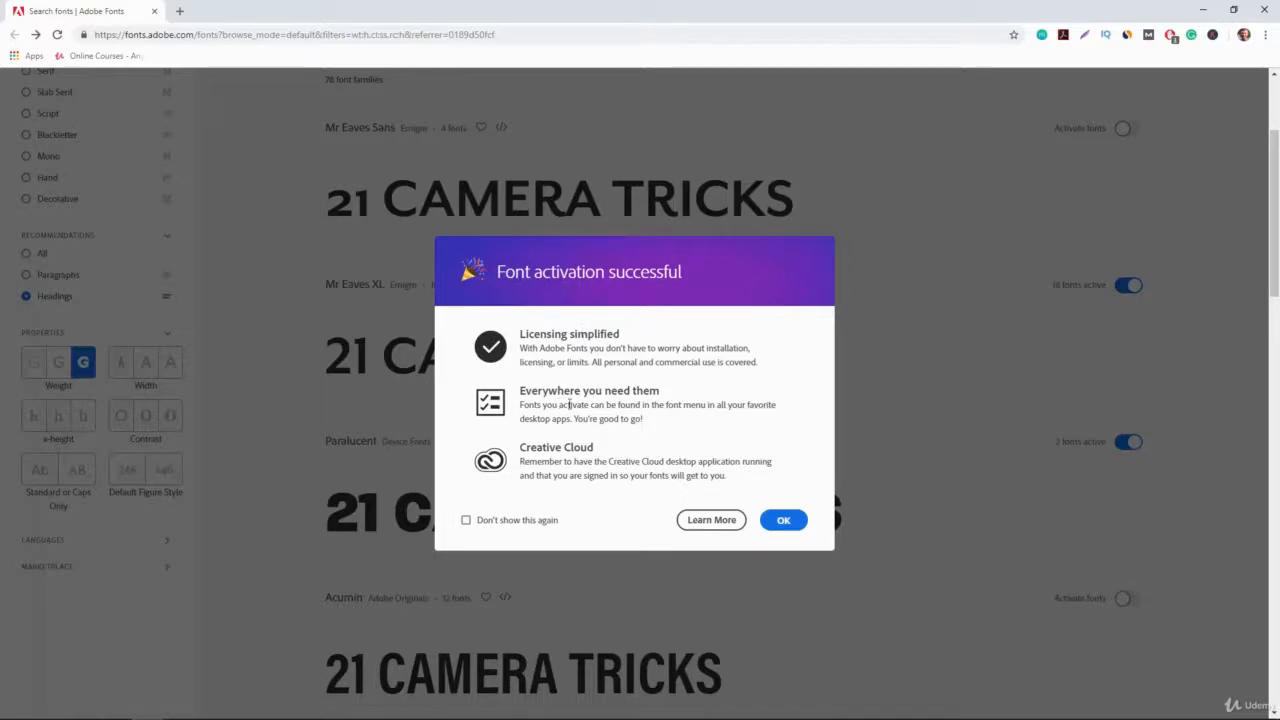
{"action": "left_click", "coordinate": [784, 522]}
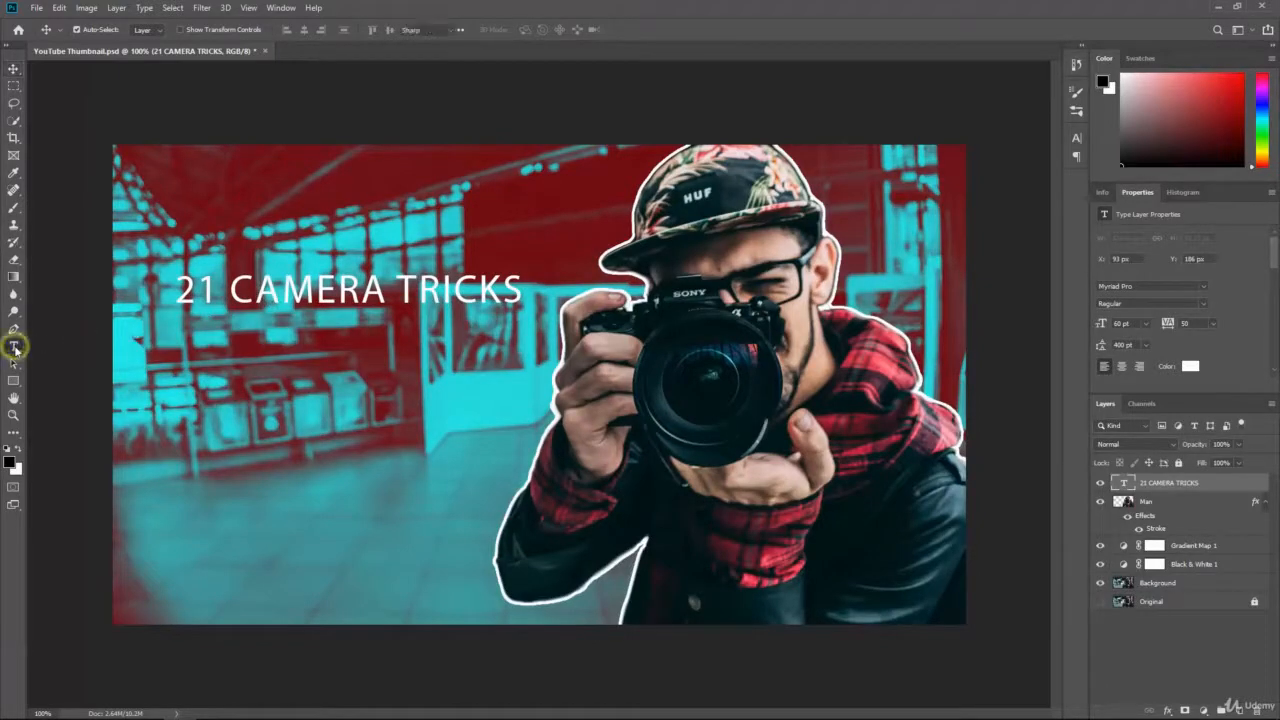
{"action": "left_click", "coordinate": [14, 346]}
{"action": "left_click", "coordinate": [253, 290]}
{"action": "key", "text": "ctrl+a"}
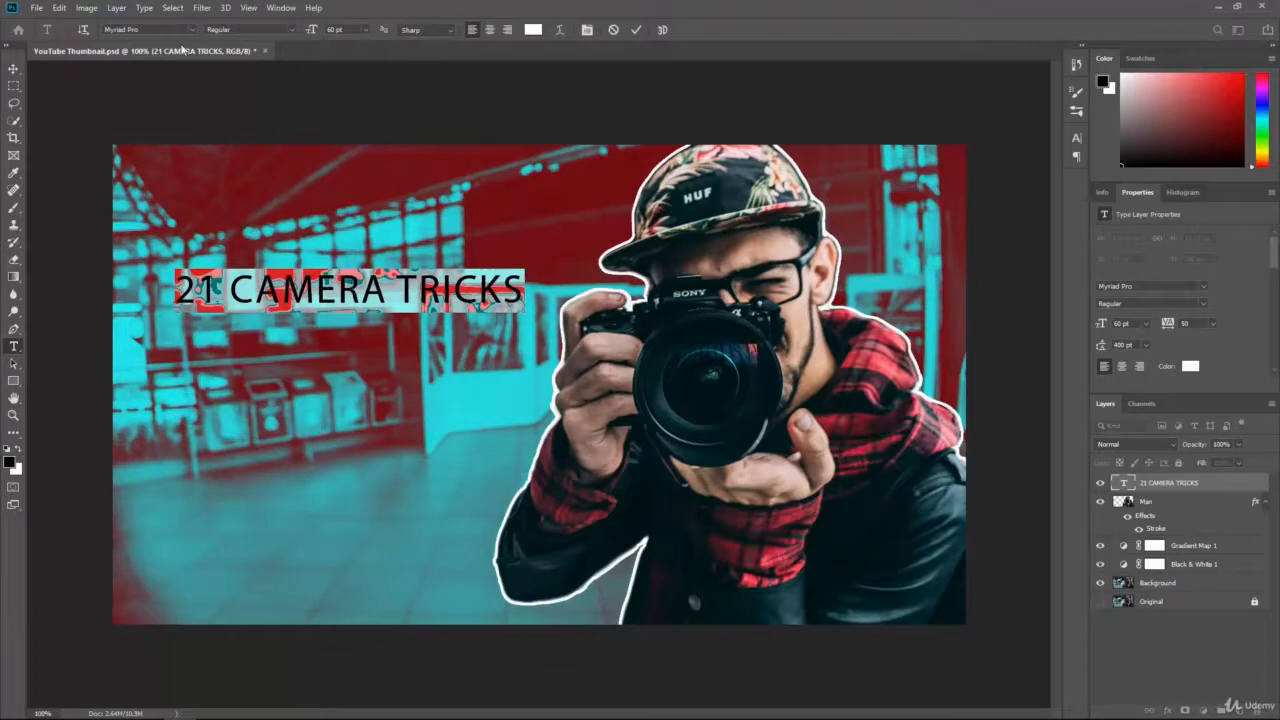
{"action": "left_click", "coordinate": [150, 29]}
{"action": "type", "text": "mr eaves"}
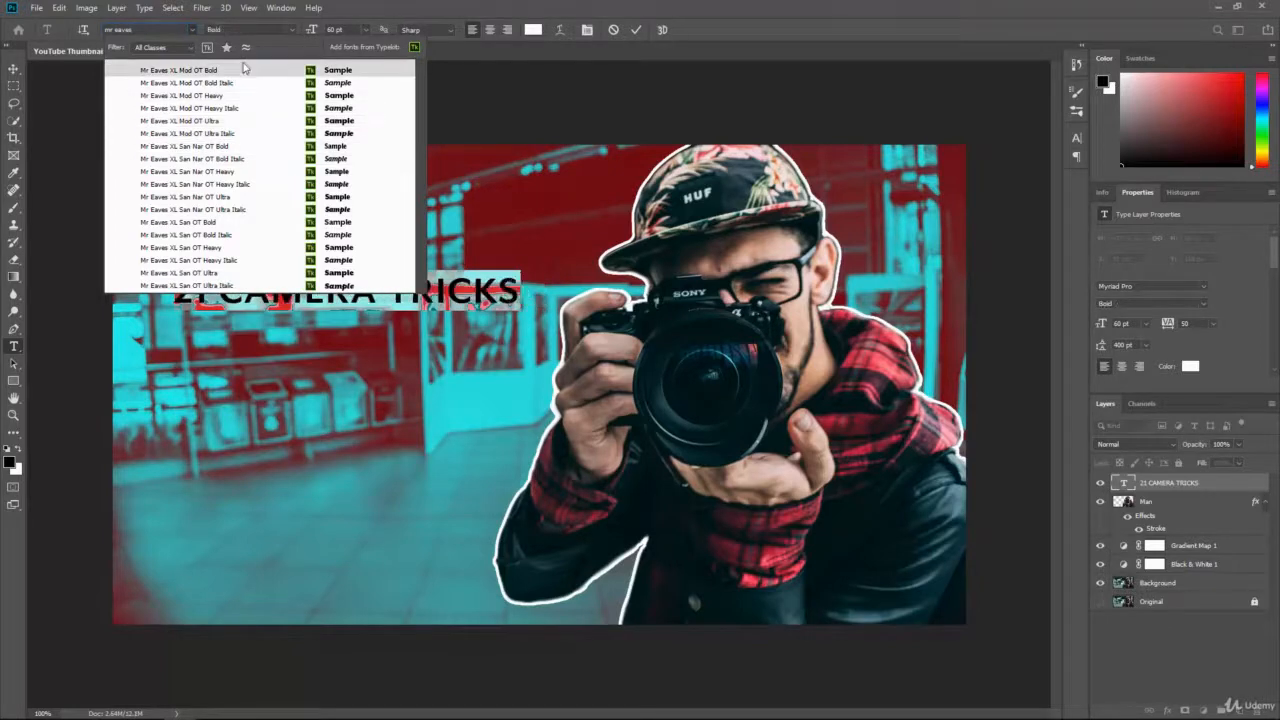
{"action": "key", "text": "Escape"}
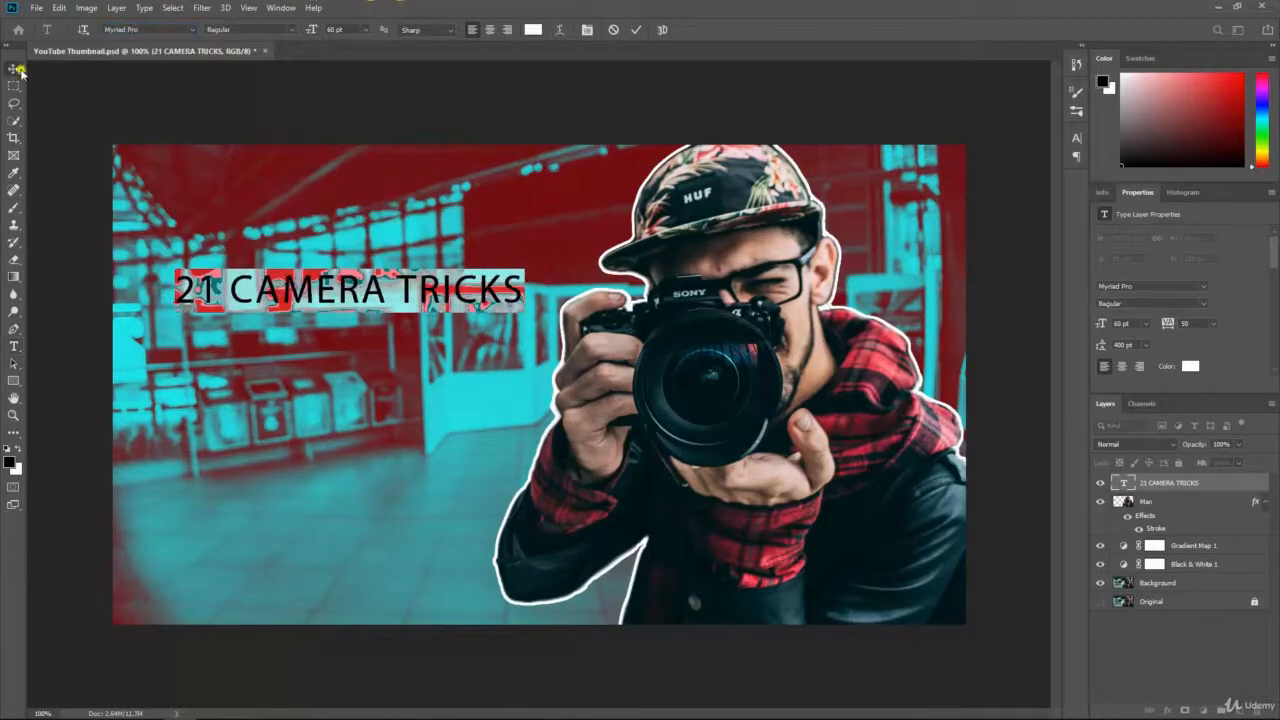
Step: Switch the "21 CAMERA TRICKS" text to Mr Eaves XL Mod OT Heavy after moving it to the lower part of the image
{"action": "left_click", "coordinate": [13, 68]}
{"action": "left_click_drag", "start_coordinate": [233, 288], "coordinate": [190, 461]}
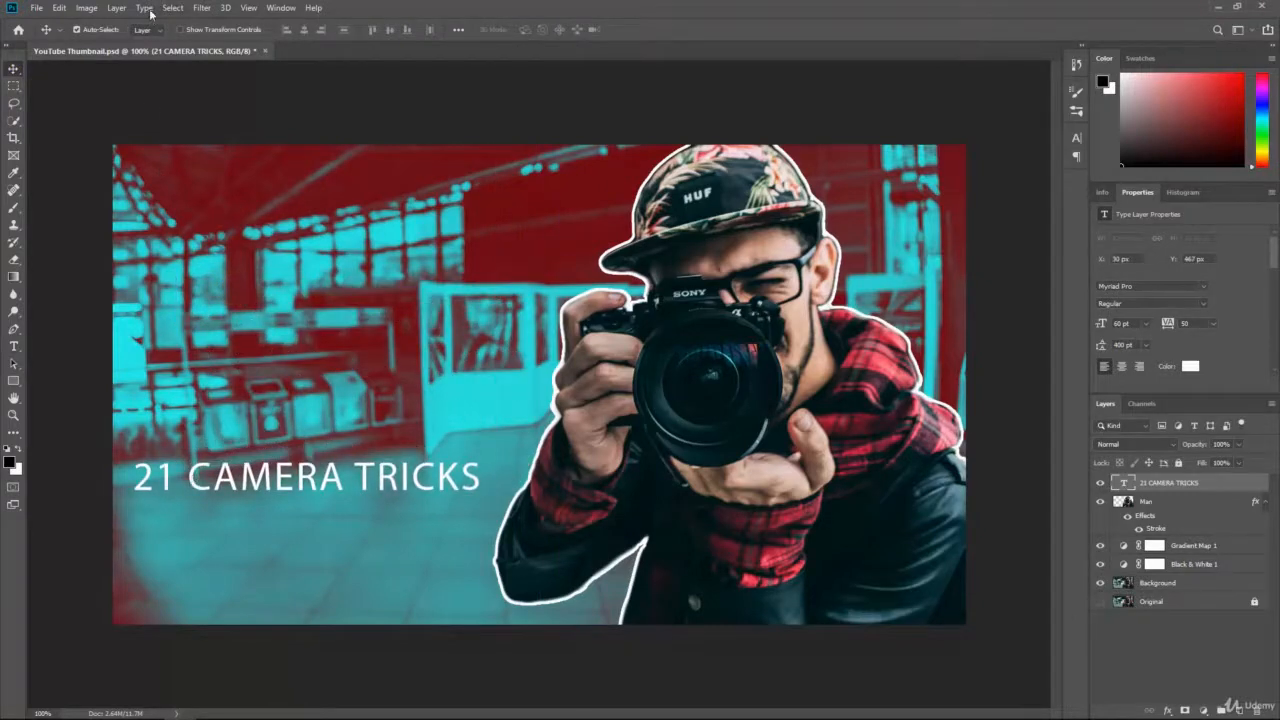
{"action": "left_click", "coordinate": [14, 344]}
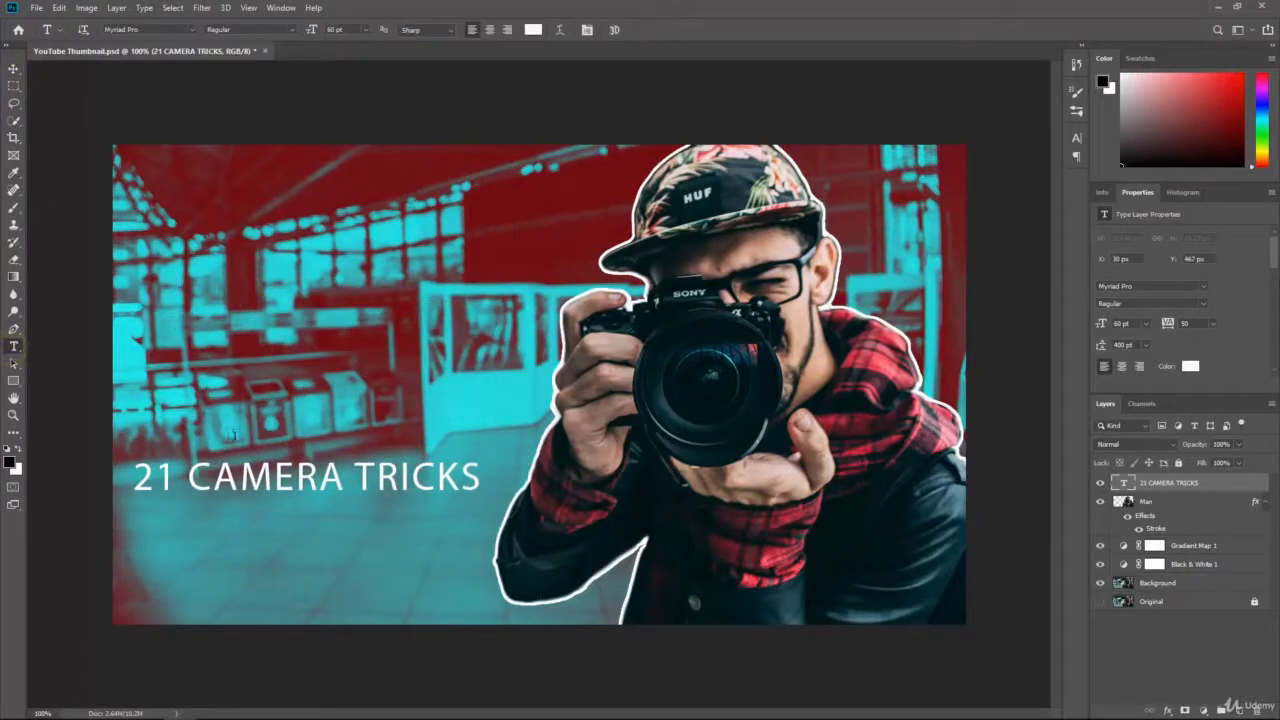
{"action": "triple_click", "coordinate": [237, 483]}
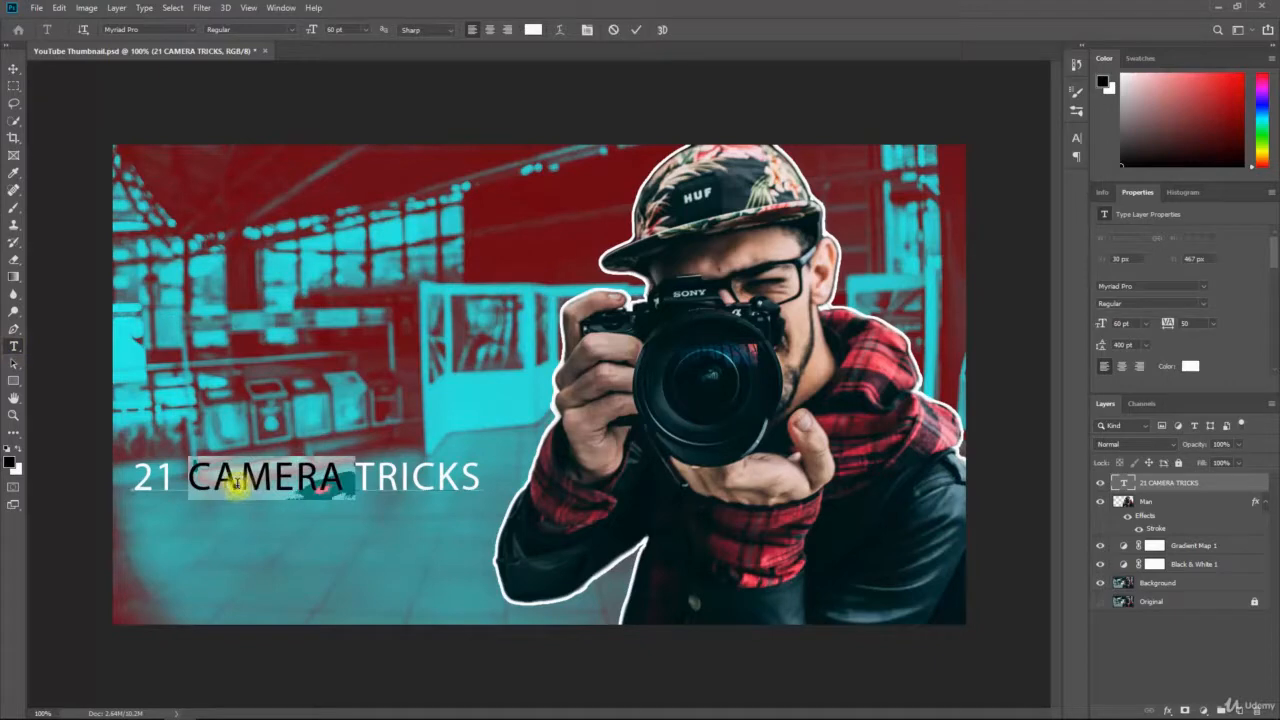
{"action": "left_click", "coordinate": [158, 29]}
{"action": "type", "text": "mr eaves"}
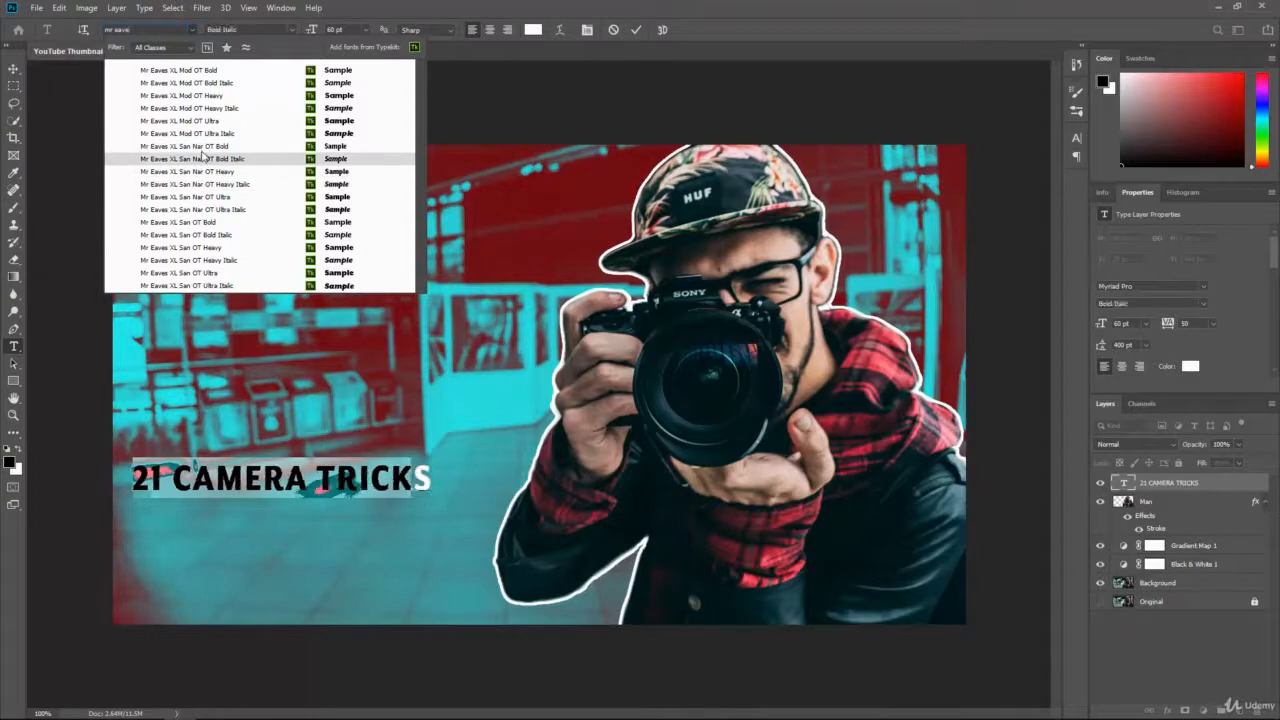
{"action": "left_click", "coordinate": [232, 97]}
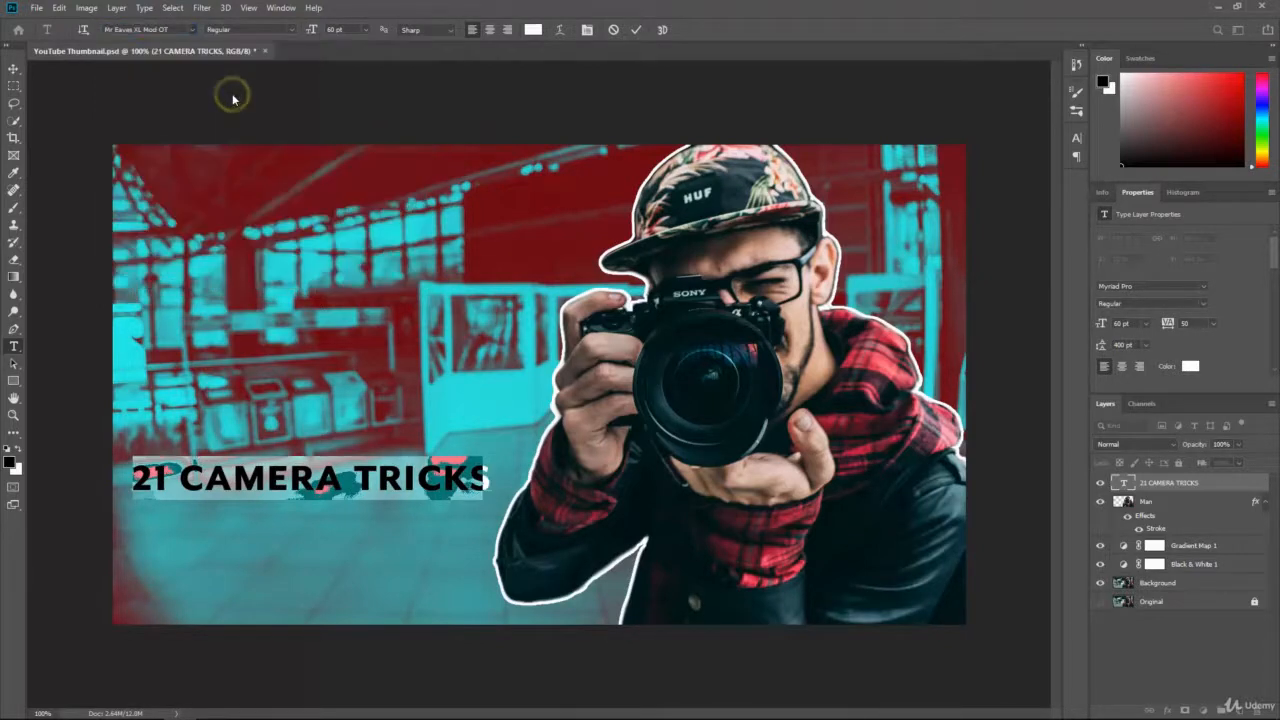
Step: Move the "21 CAMERA TRICKS" title back up beside the photographer, at about X 56 px and Y 246 px
{"action": "left_click", "coordinate": [14, 68]}
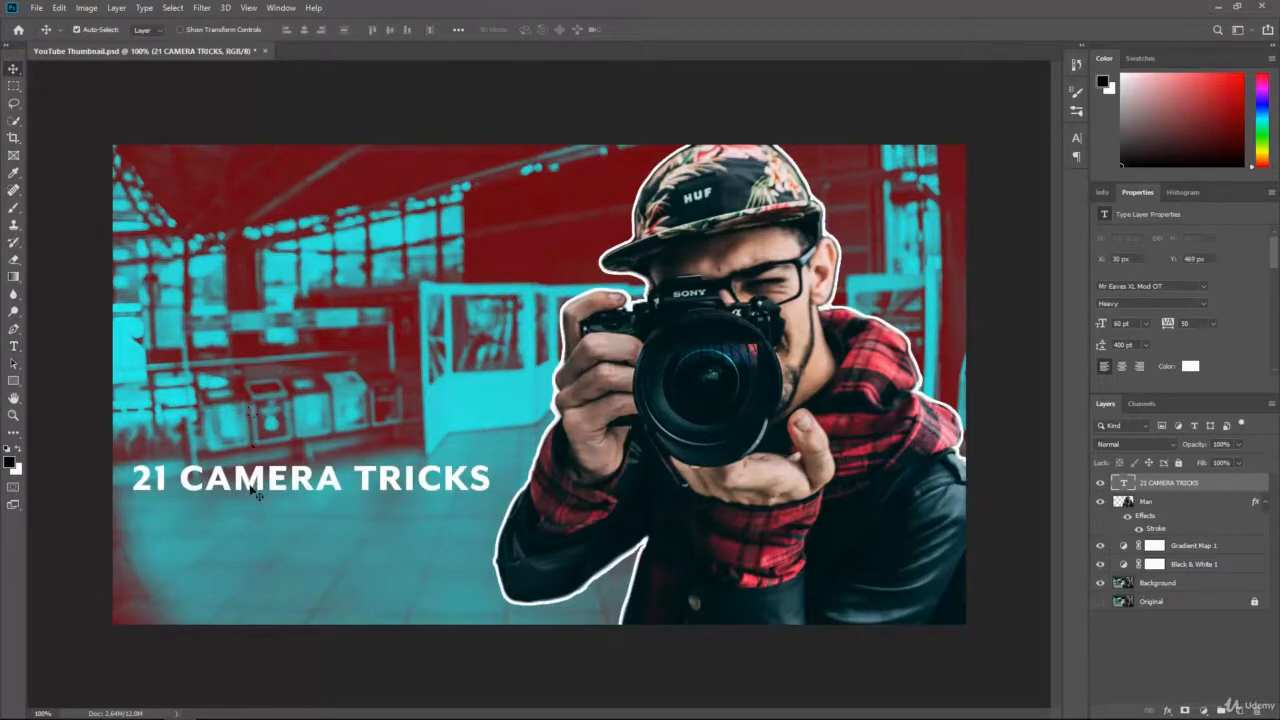
{"action": "left_click_drag", "start_coordinate": [252, 488], "coordinate": [282, 341]}
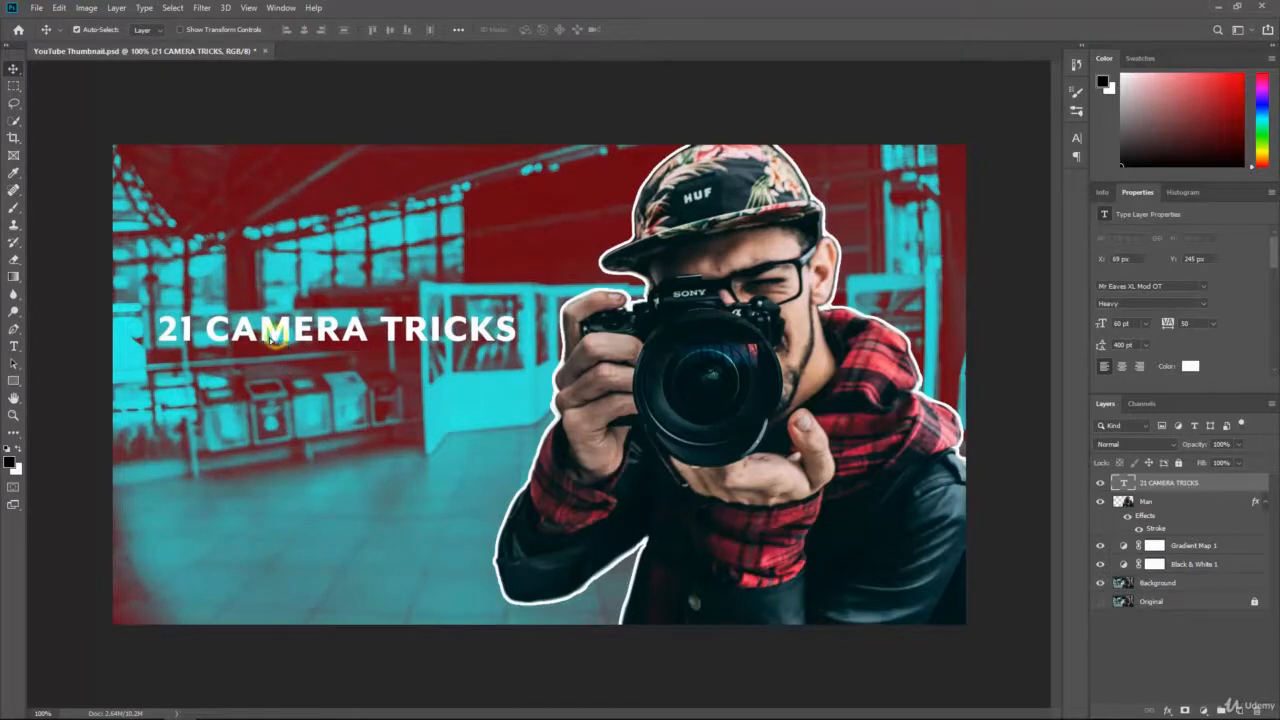
{"action": "key", "text": "Left"}
{"action": "key", "text": "Left"}
{"action": "key", "text": "Left"}
{"action": "key", "text": "Left"}
{"action": "key", "text": "Left"}
{"action": "key", "text": "Left"}
{"action": "key", "text": "Left"}
{"action": "key", "text": "Left"}
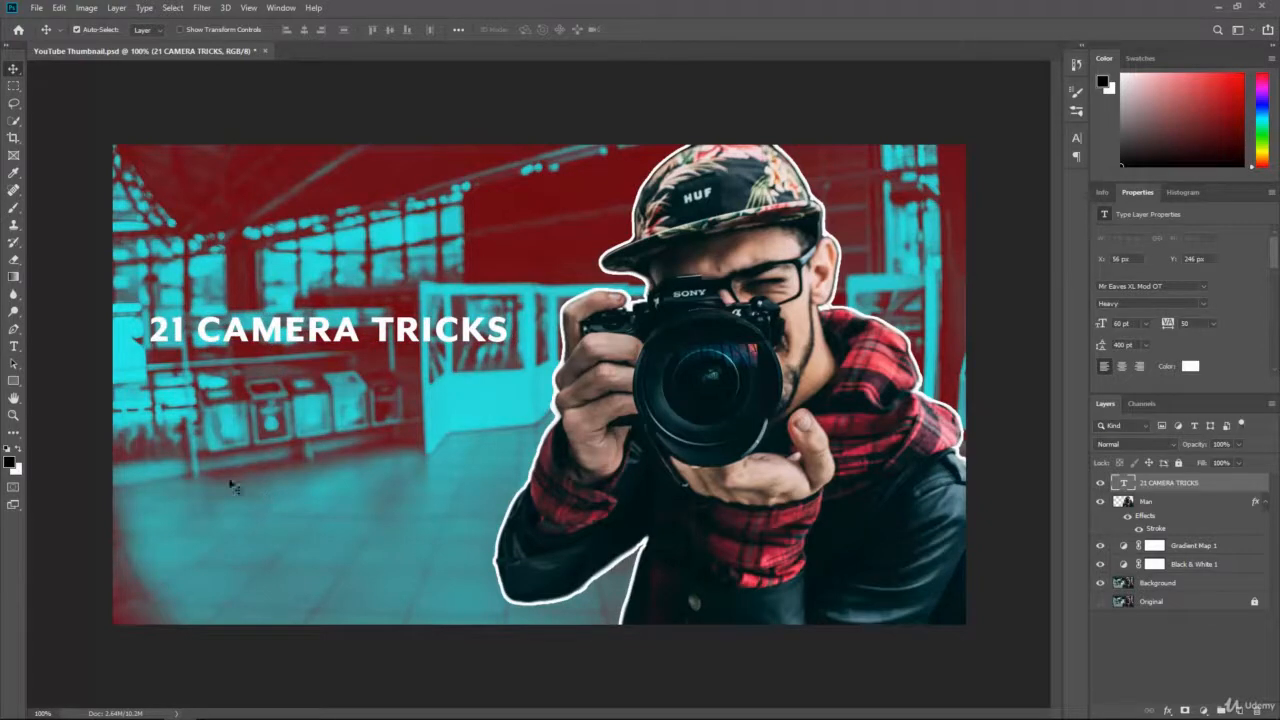
Step: Add a second text layer reading "for perfect photos" just below the title
{"action": "left_click", "coordinate": [12, 348]}
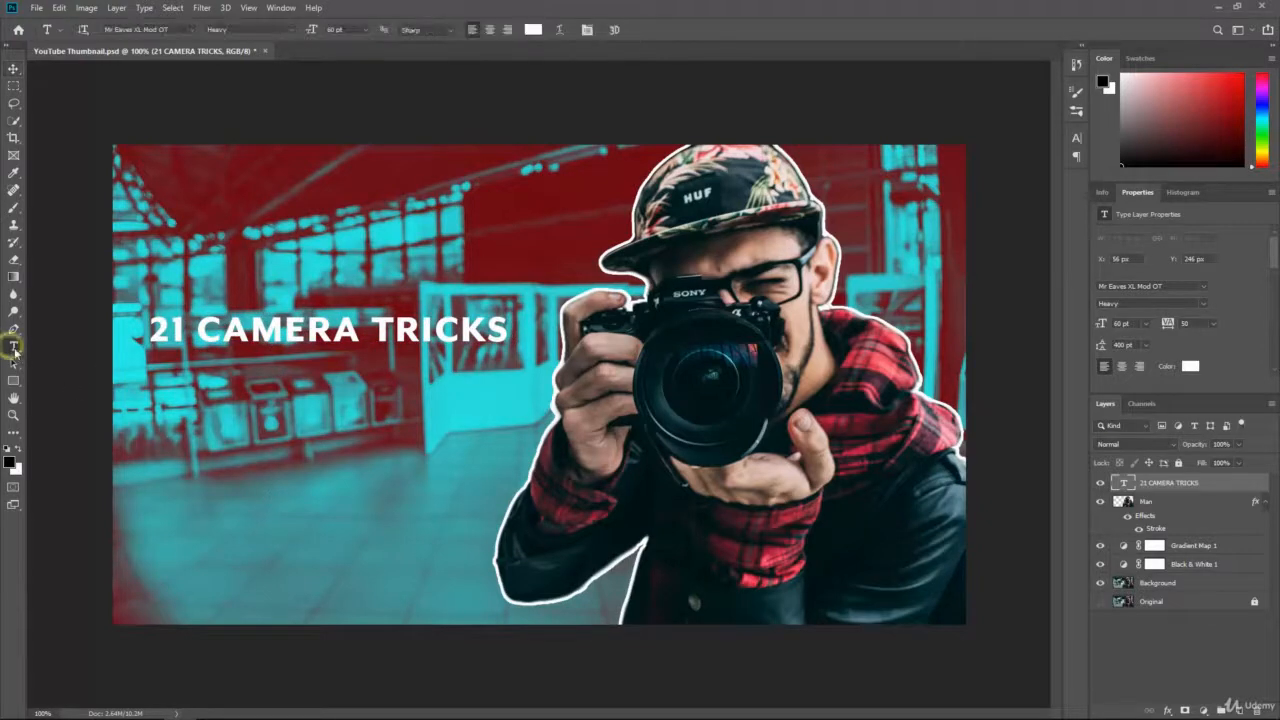
{"action": "left_click", "coordinate": [175, 395]}
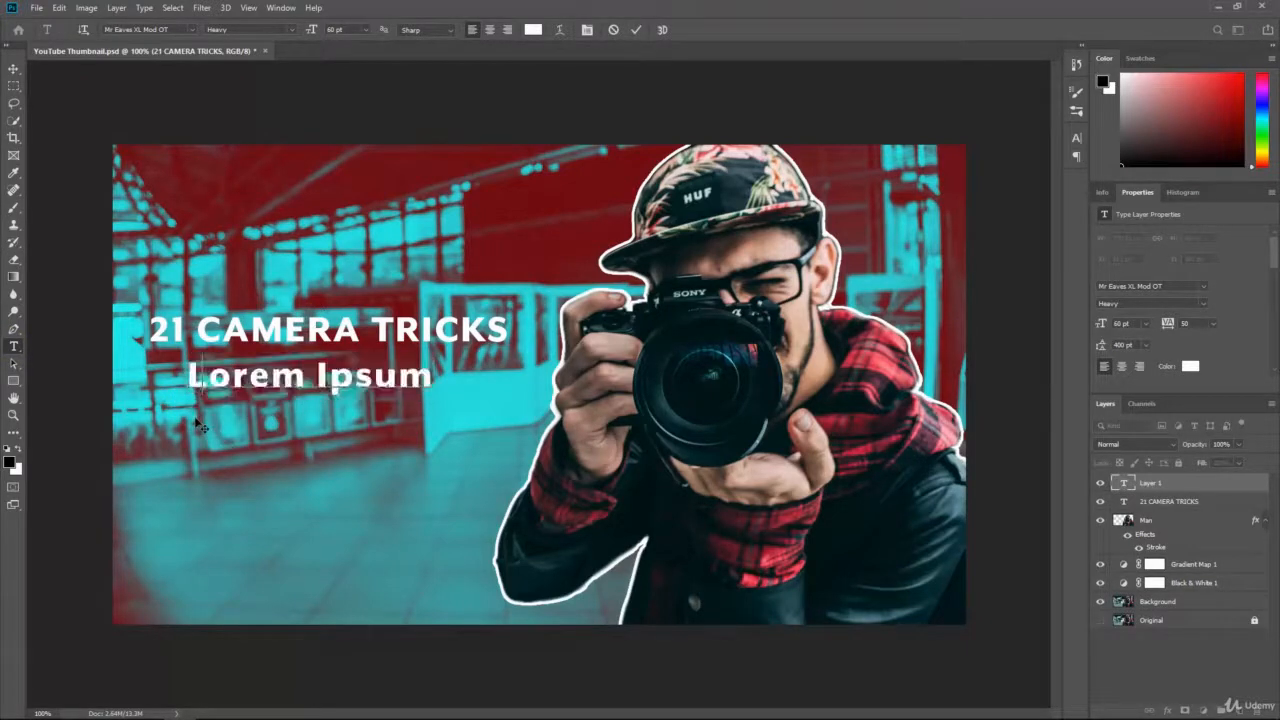
{"action": "type", "text": "for perfect photos"}
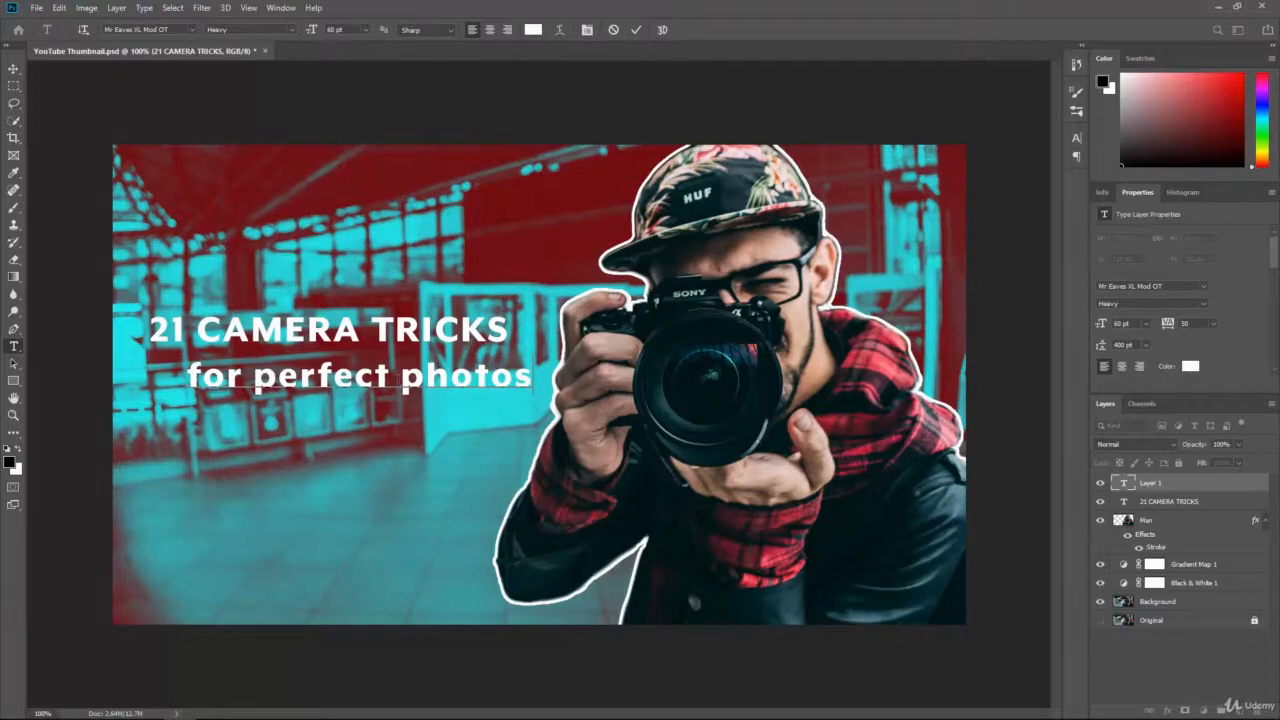
Step: Set the font of the "for perfect photos" text to Voltage Regular
{"action": "triple_click", "coordinate": [399, 379]}
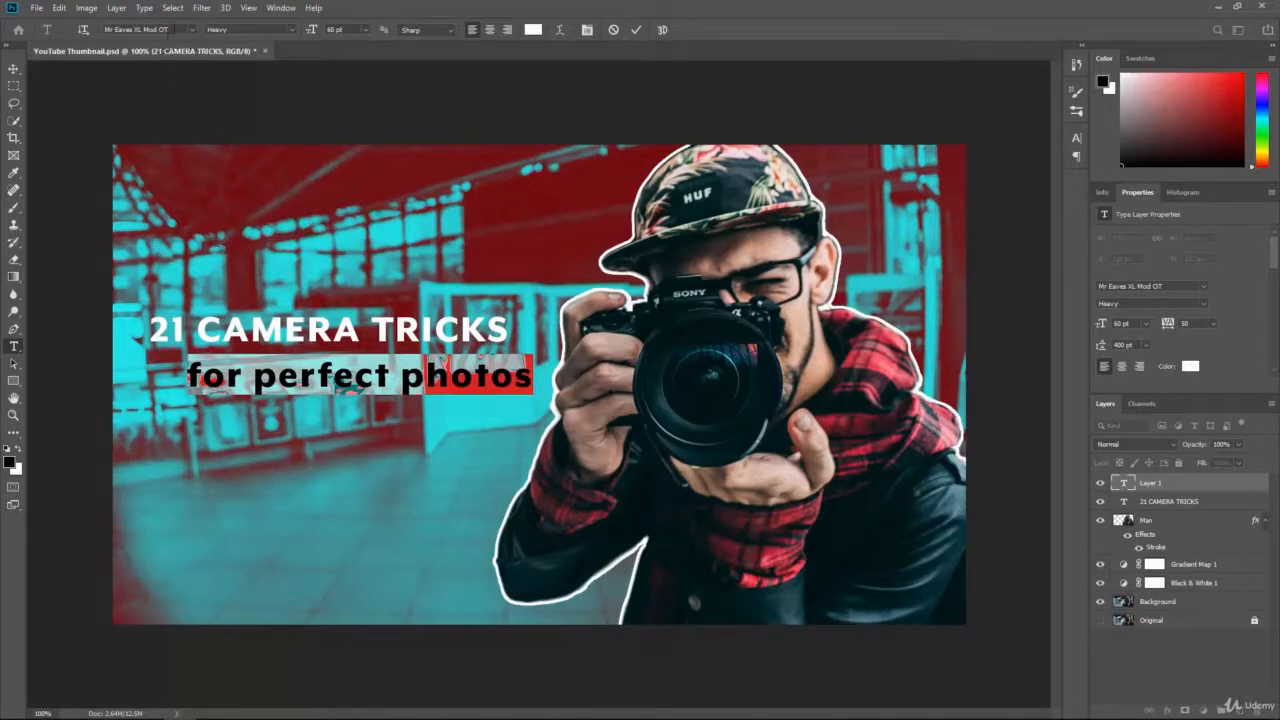
{"action": "left_click", "coordinate": [172, 28]}
{"action": "type", "text": "voltage"}
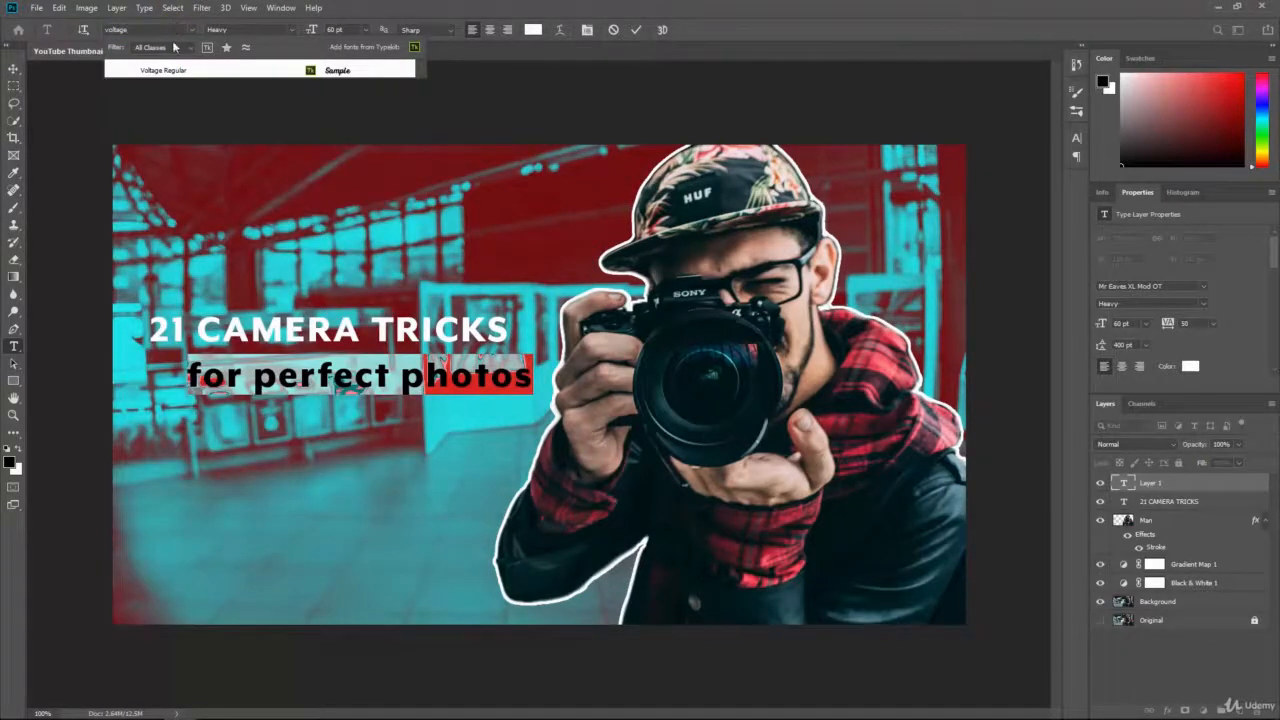
{"action": "left_click", "coordinate": [172, 70]}
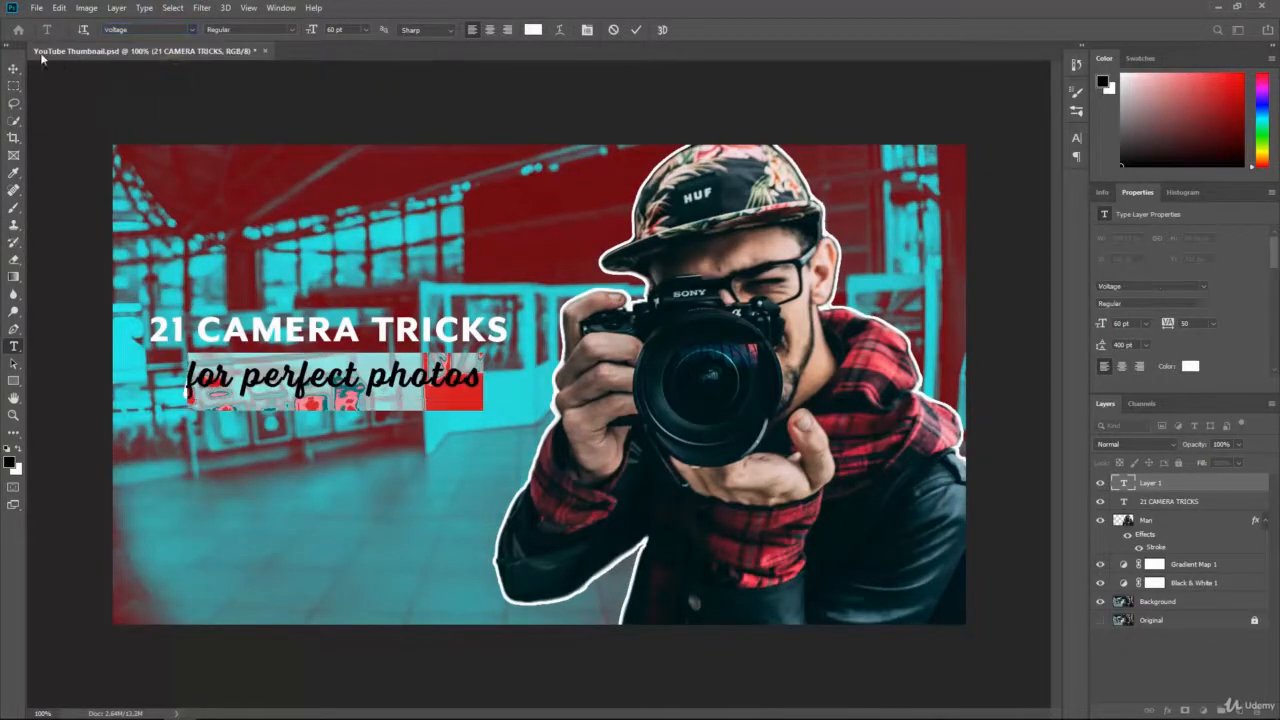
Step: Try the "for perfect photos" text above and directly under the title, placing it lower at about X 102 px and Y 464 px
{"action": "left_click", "coordinate": [13, 68]}
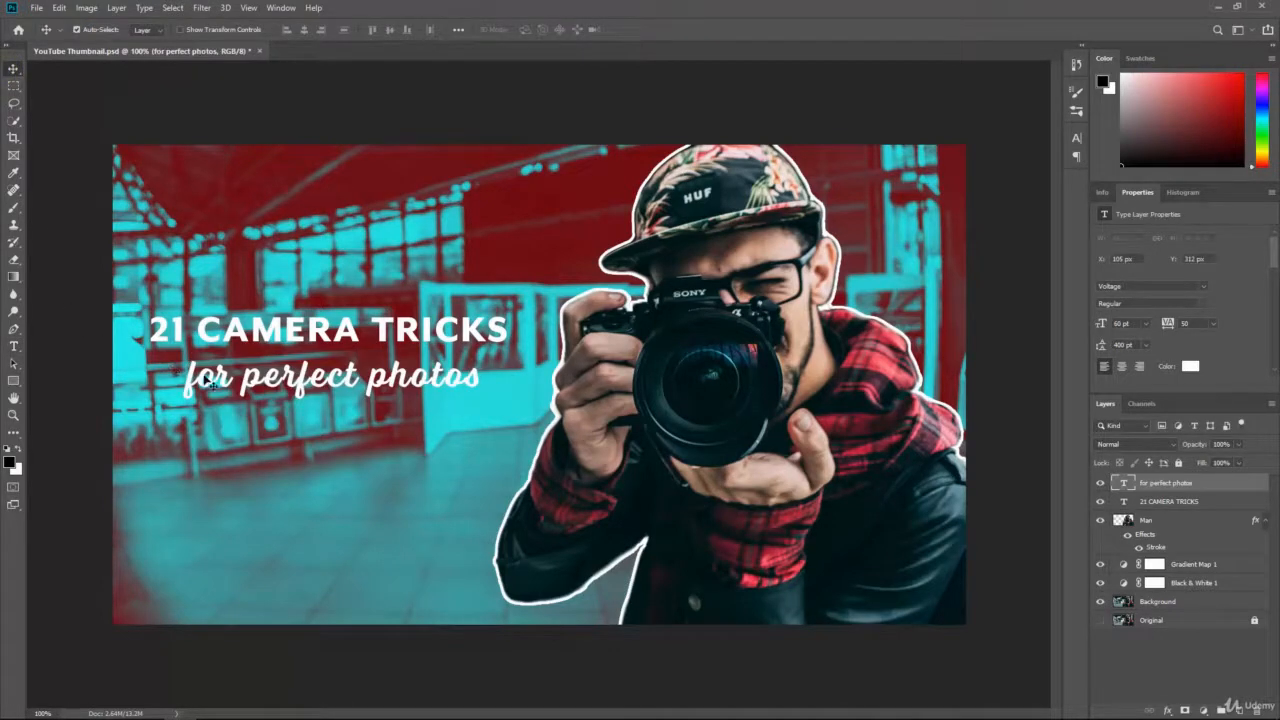
{"action": "left_click_drag", "start_coordinate": [207, 384], "coordinate": [182, 184]}
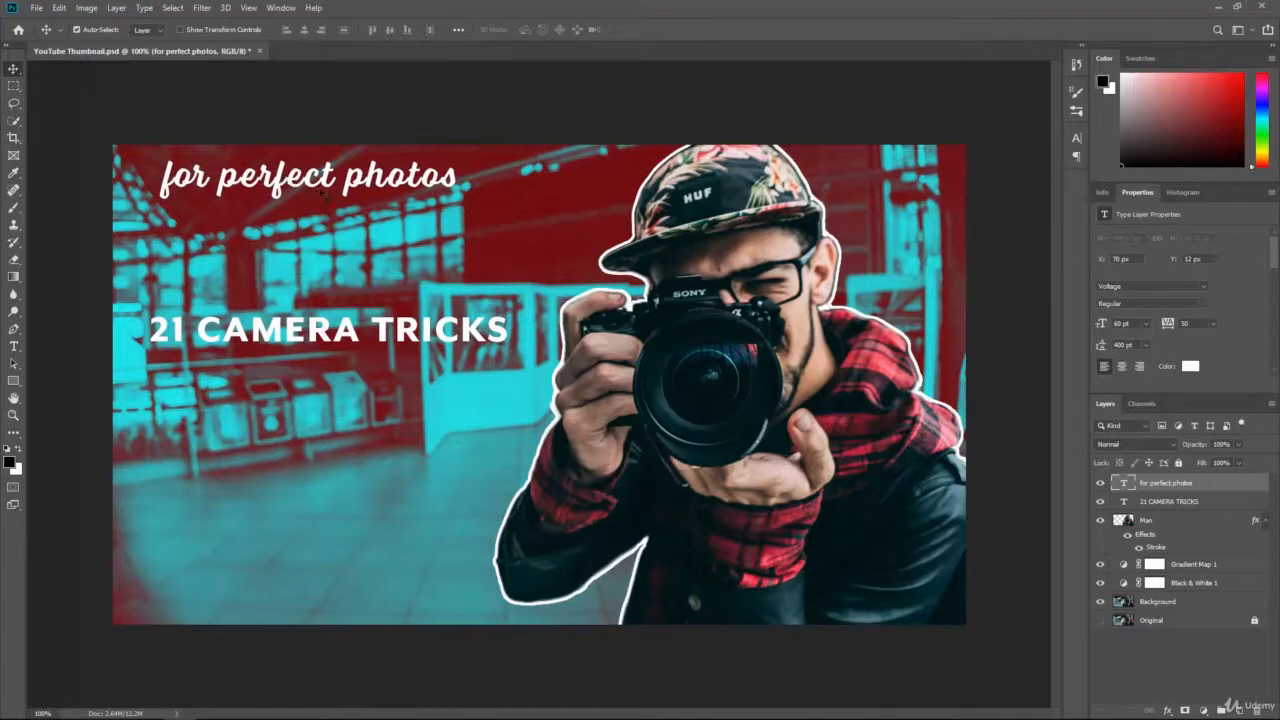
{"action": "left_click_drag", "start_coordinate": [178, 187], "coordinate": [155, 384]}
{"action": "left_click_drag", "start_coordinate": [160, 340], "coordinate": [168, 333]}
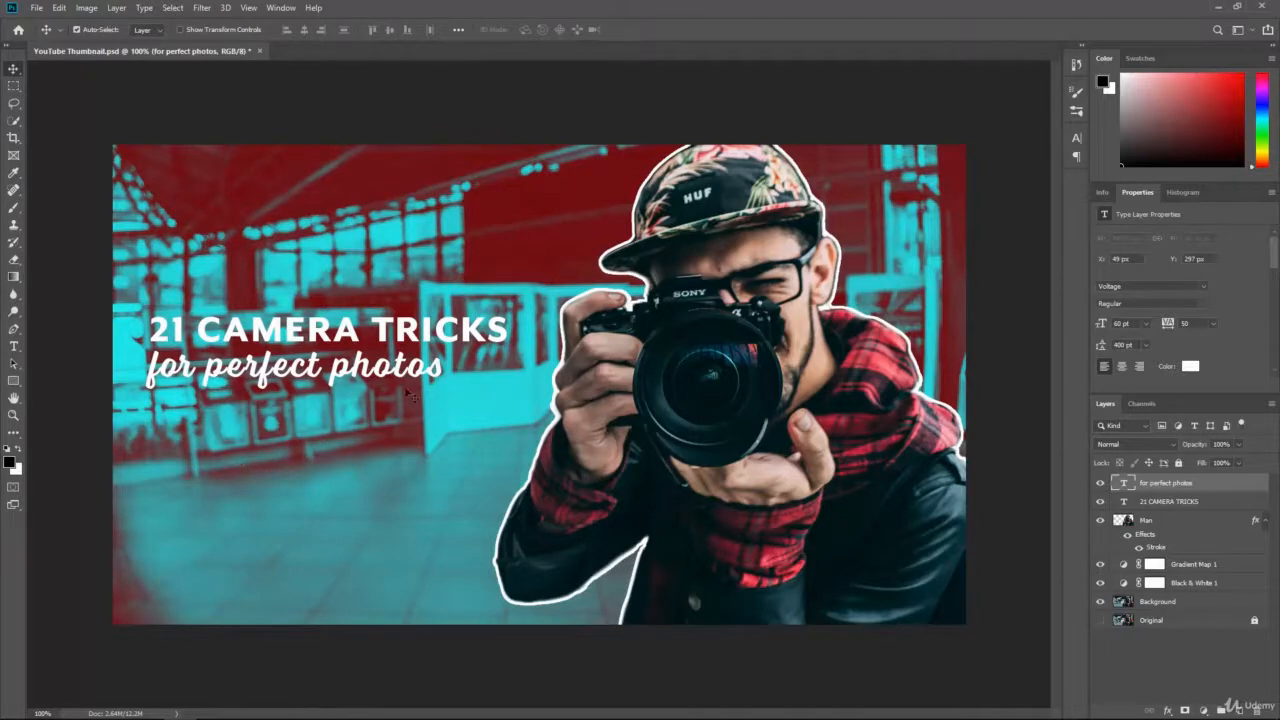
{"action": "left_click_drag", "start_coordinate": [346, 390], "coordinate": [376, 497]}
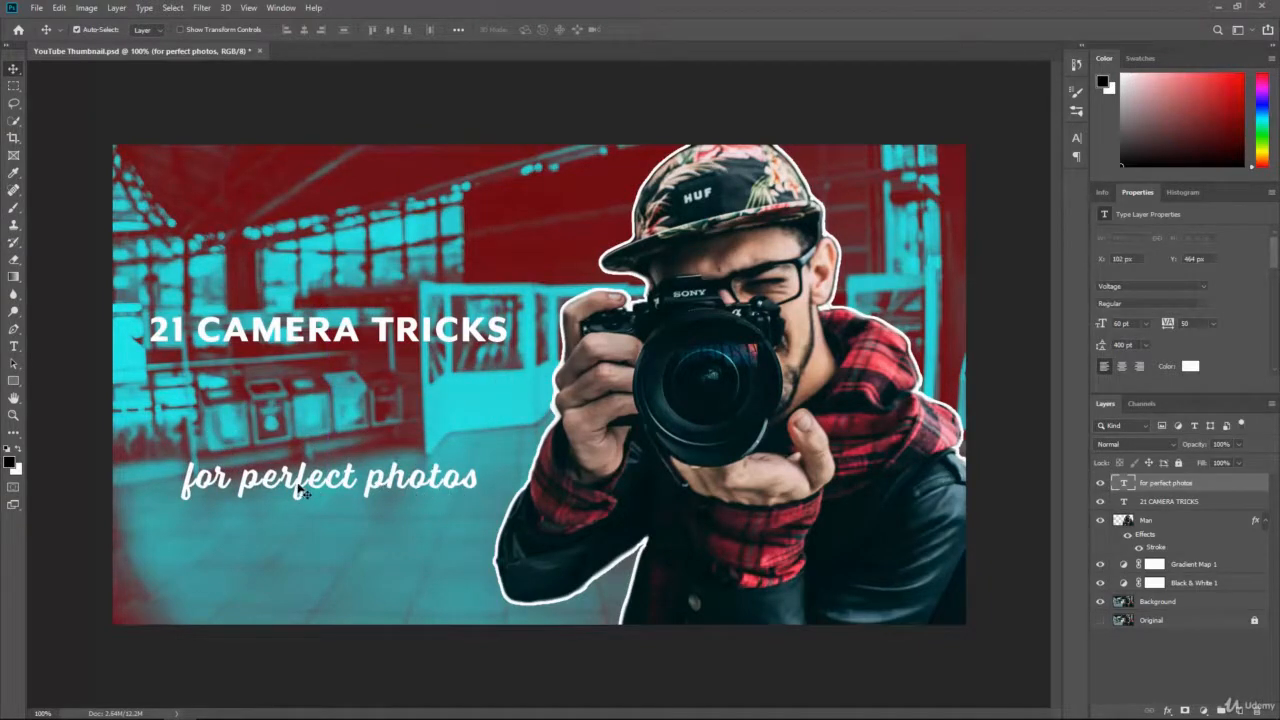
Step: Enlarge the "for perfect photos" text to 72 pt and align its left edge near the title's at about X 48 px
{"action": "left_click", "coordinate": [14, 345]}
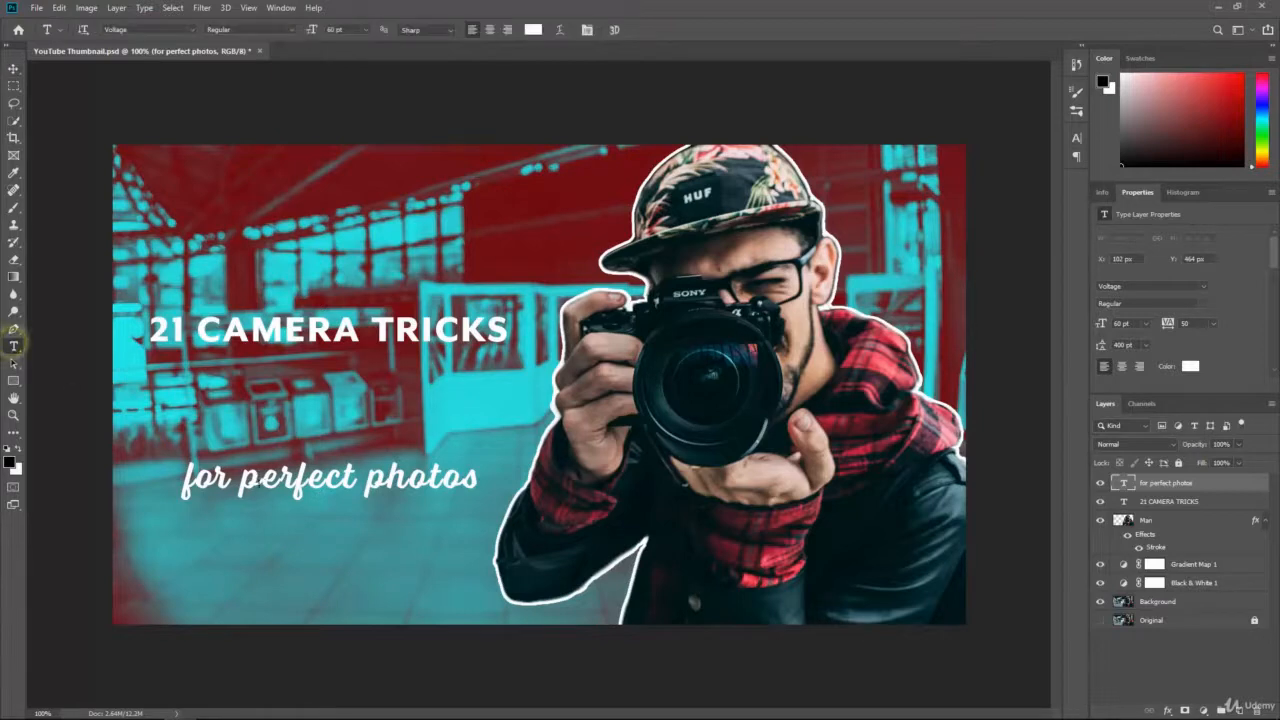
{"action": "double_click", "coordinate": [264, 486]}
{"action": "left_click", "coordinate": [264, 487]}
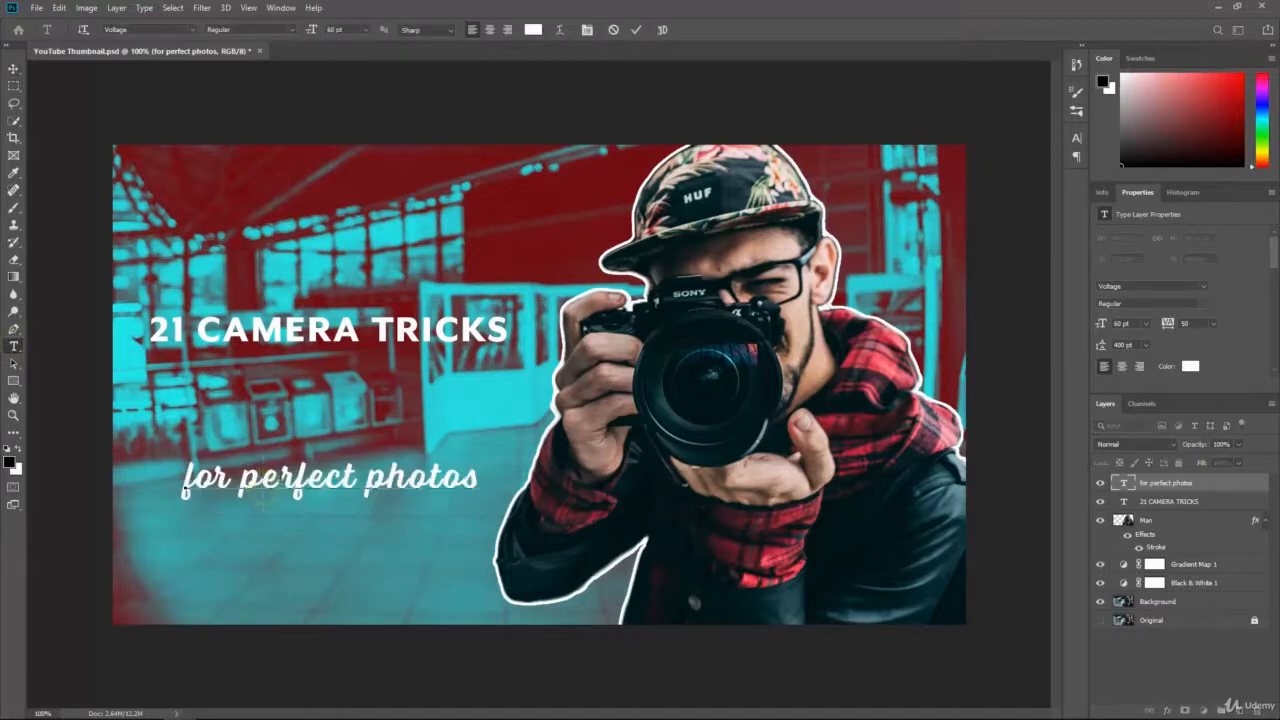
{"action": "triple_click", "coordinate": [264, 488]}
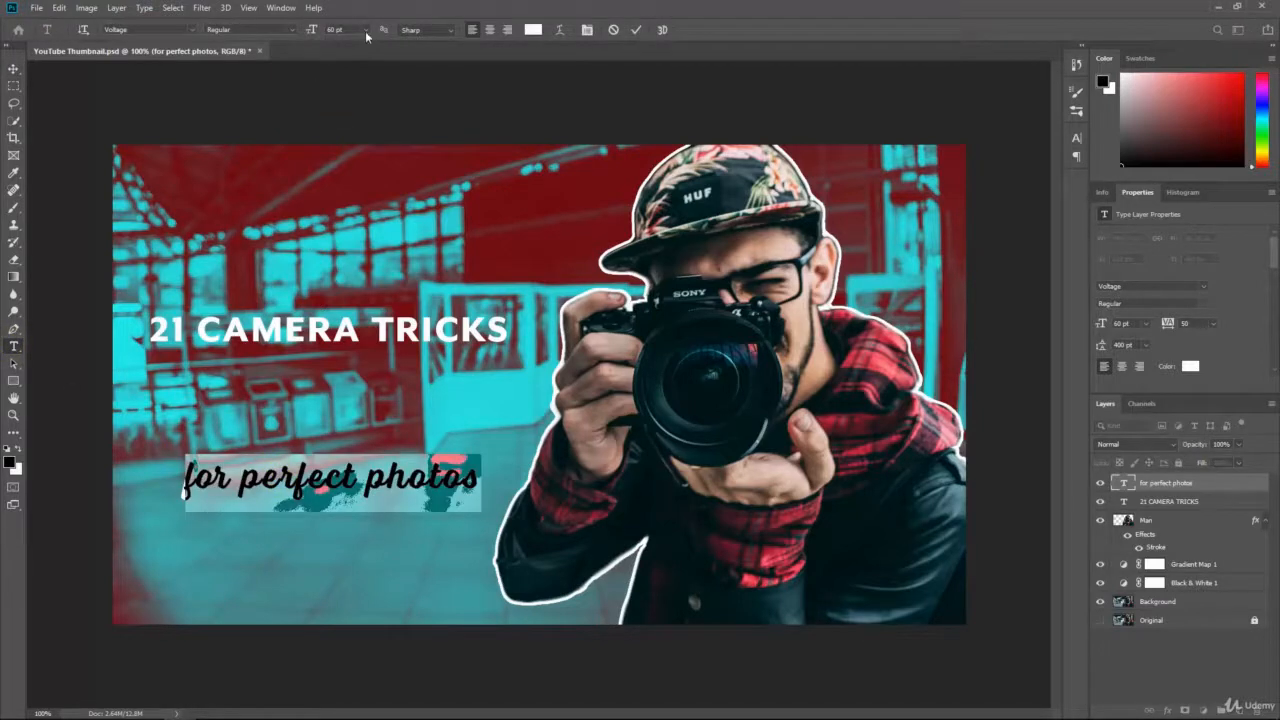
{"action": "left_click", "coordinate": [365, 31]}
{"action": "left_click", "coordinate": [352, 199]}
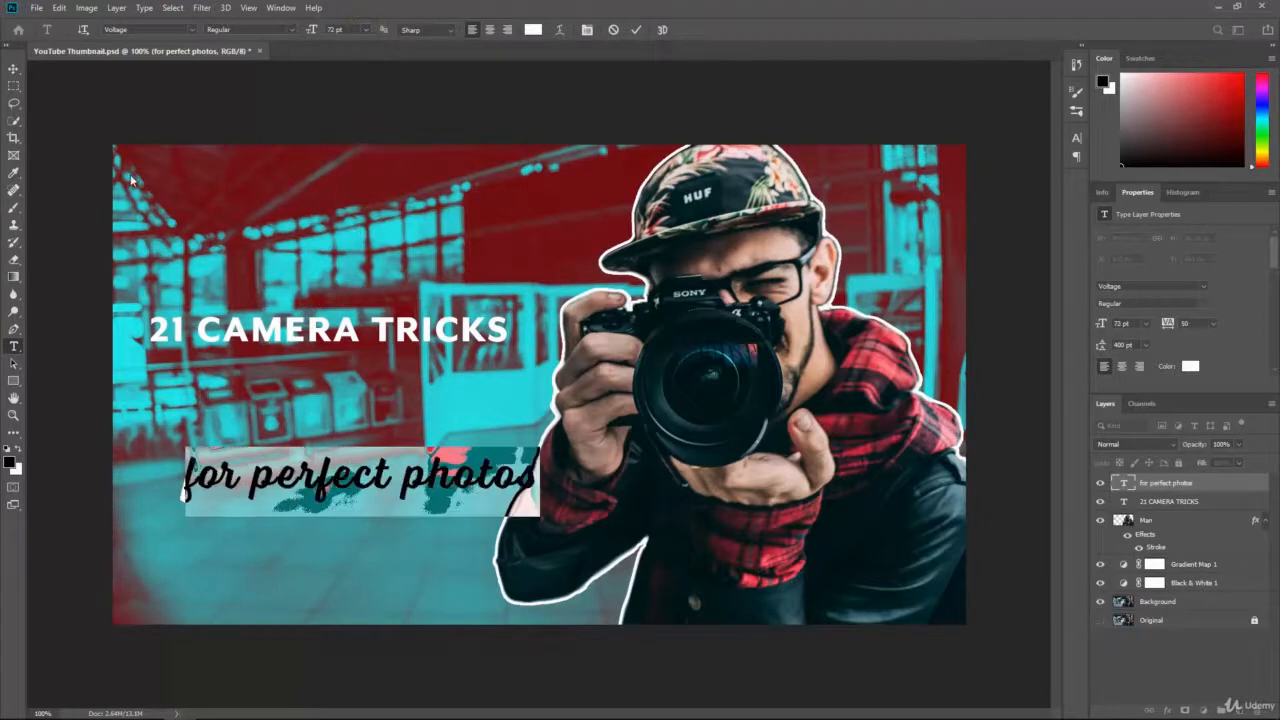
{"action": "left_click", "coordinate": [13, 68]}
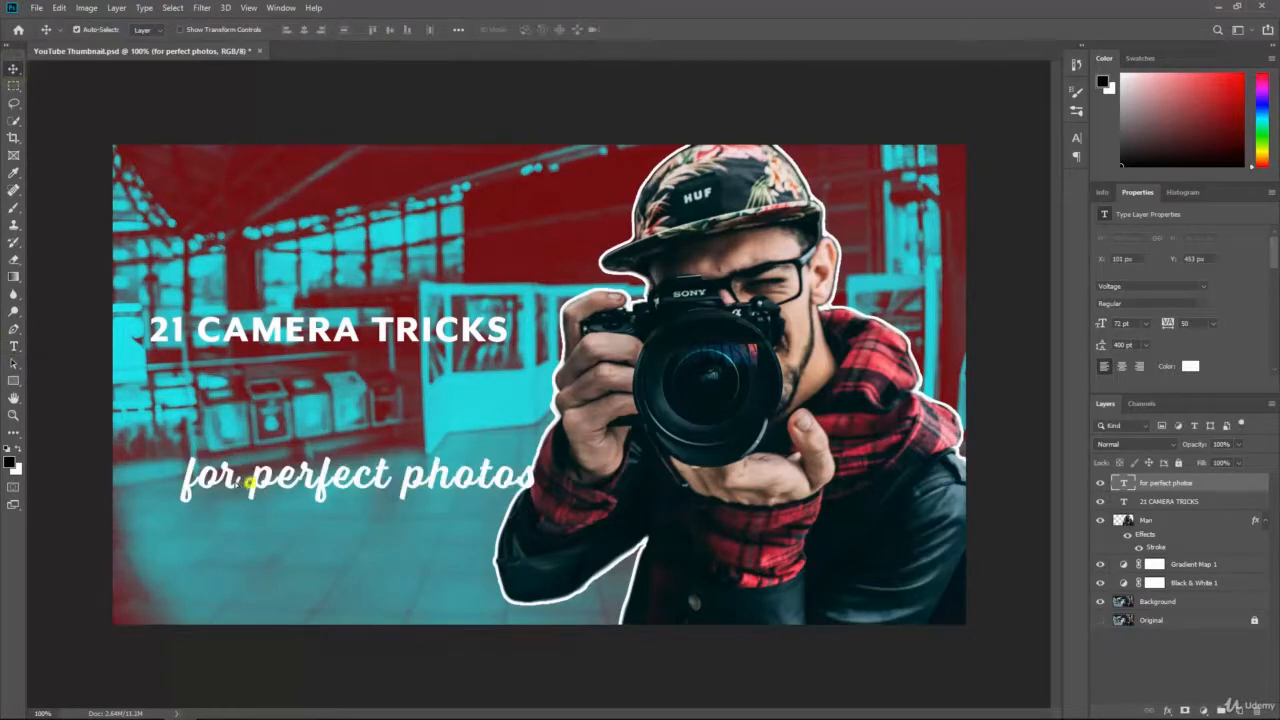
{"action": "left_click_drag", "start_coordinate": [252, 485], "coordinate": [216, 488]}
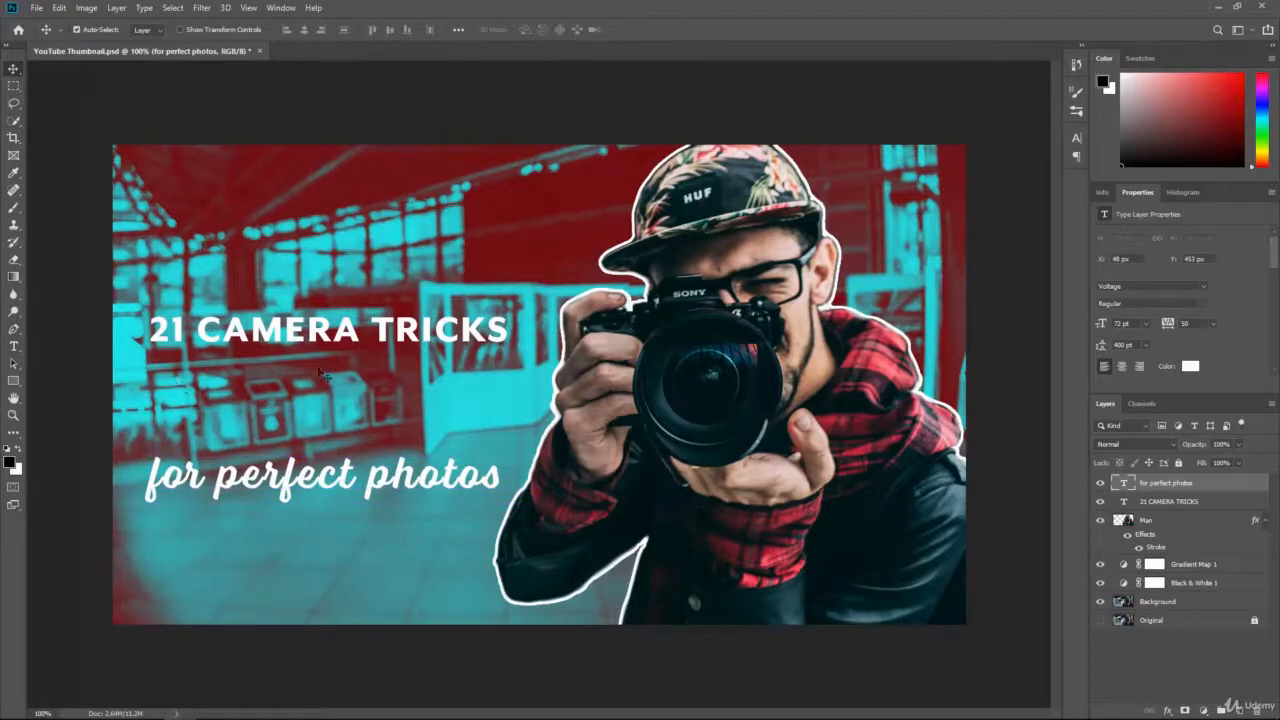
Step: Reorder the text layers so "21 CAMERA TRICKS" sits above "for perfect photos" in the layer stack
{"action": "left_click", "coordinate": [1167, 503]}
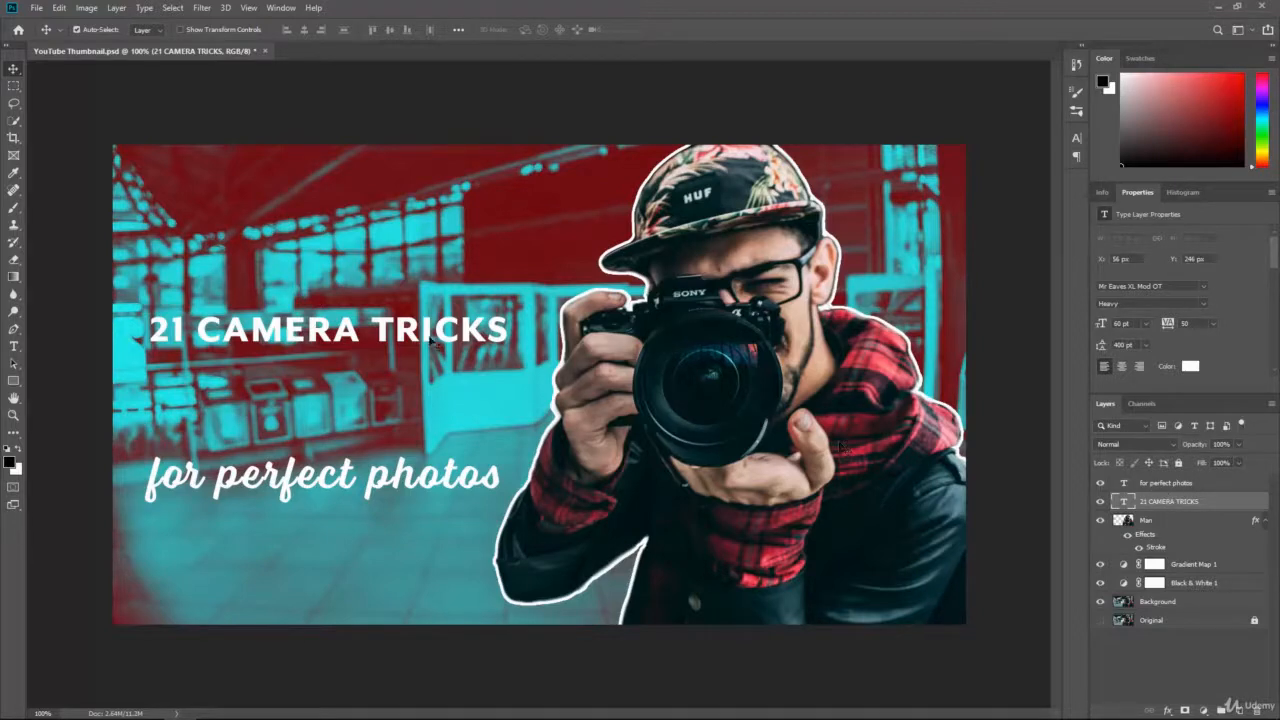
{"action": "left_click", "coordinate": [1160, 503]}
{"action": "left_click_drag", "start_coordinate": [1160, 503], "coordinate": [1160, 477]}
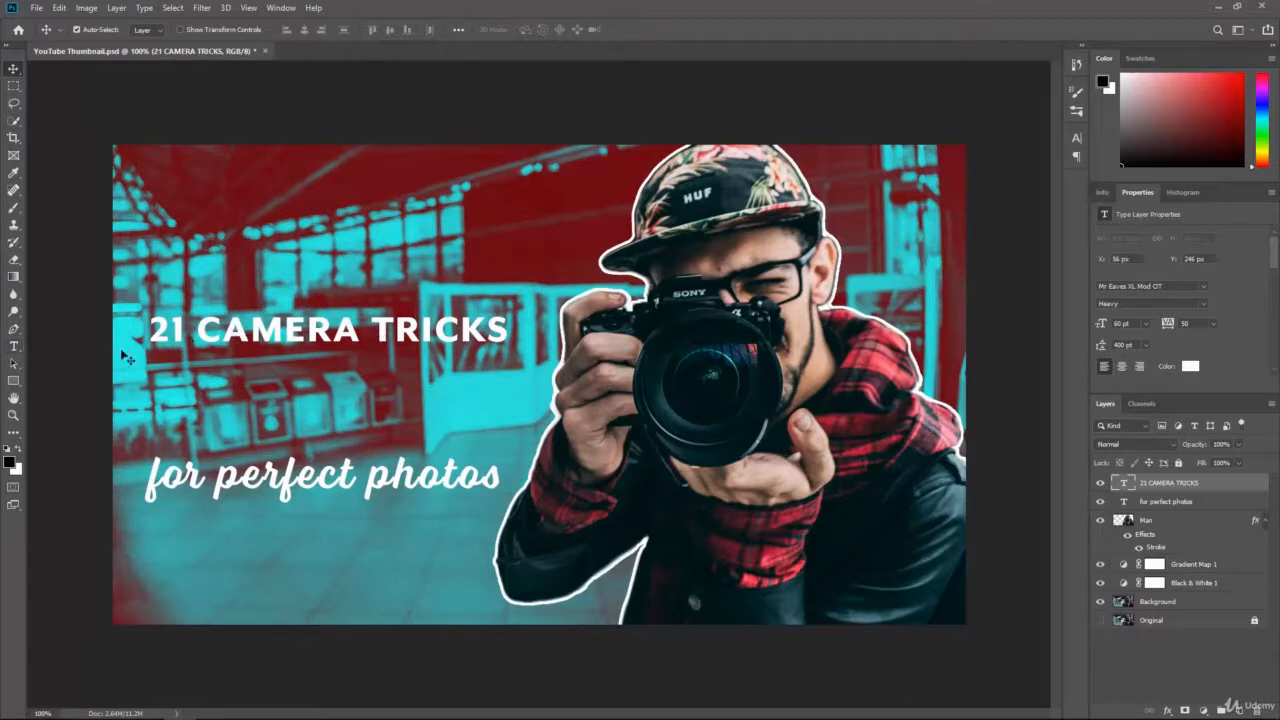
Step: Enlarge the whole "21 CAMERA TRICKS" title to 144 pt and move it to about X 45 px, Y 134 px
{"action": "left_click", "coordinate": [13, 346]}
{"action": "double_click", "coordinate": [224, 334]}
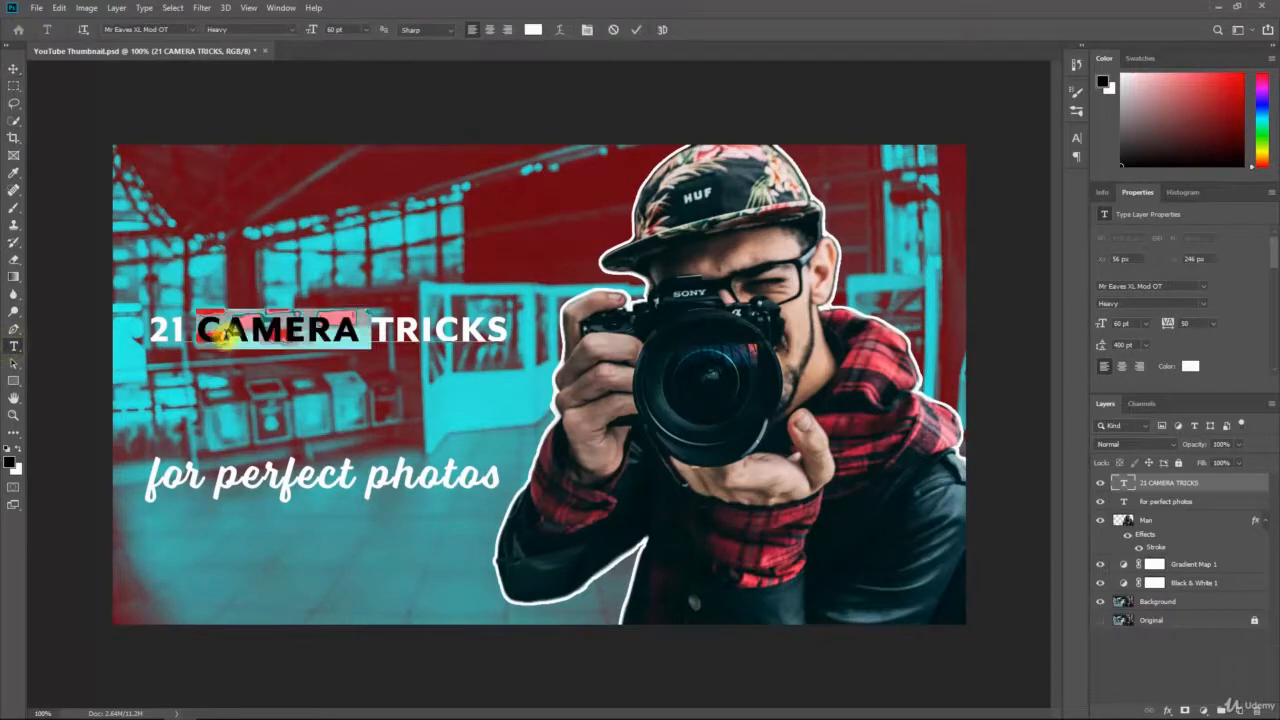
{"action": "left_click", "coordinate": [395, 325]}
{"action": "double_click", "coordinate": [395, 324]}
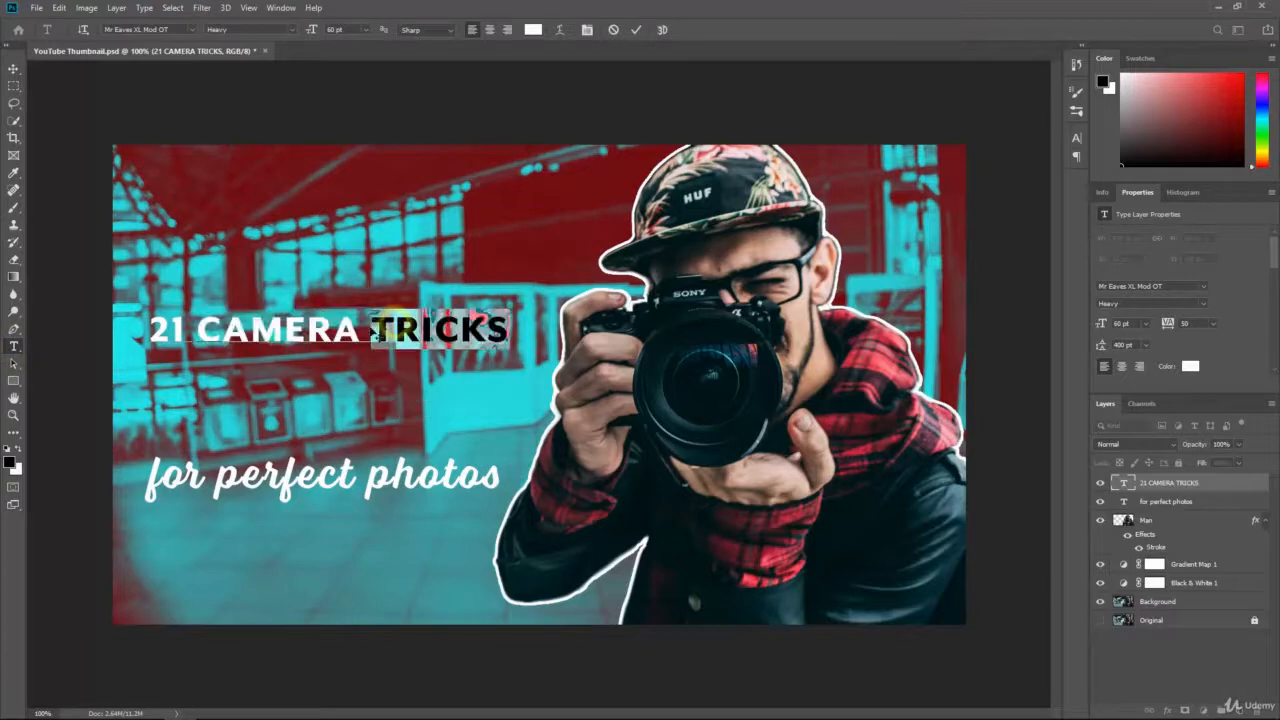
{"action": "left_click", "coordinate": [364, 332]}
{"action": "left_click_drag", "start_coordinate": [503, 337], "coordinate": [150, 331]}
{"action": "left_click", "coordinate": [366, 29]}
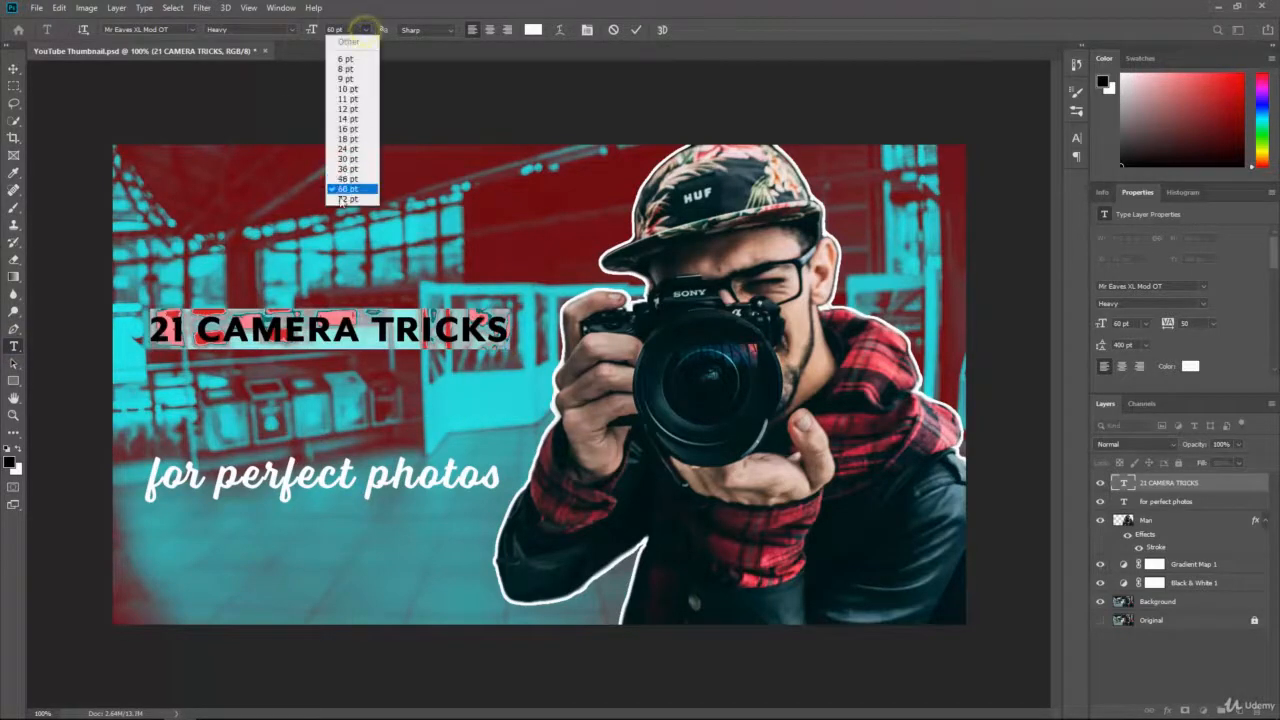
{"action": "left_click", "coordinate": [345, 192]}
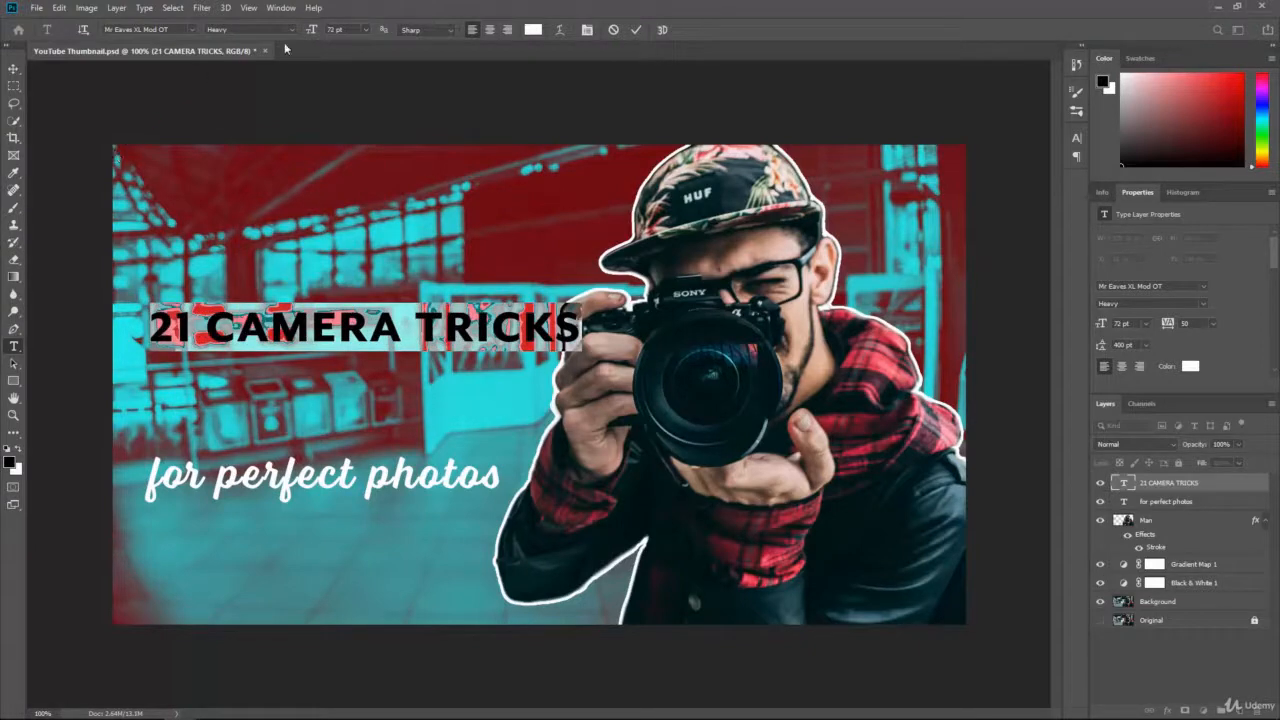
{"action": "left_click", "coordinate": [345, 29]}
{"action": "type", "text": "144"}
{"action": "key", "text": "Return"}
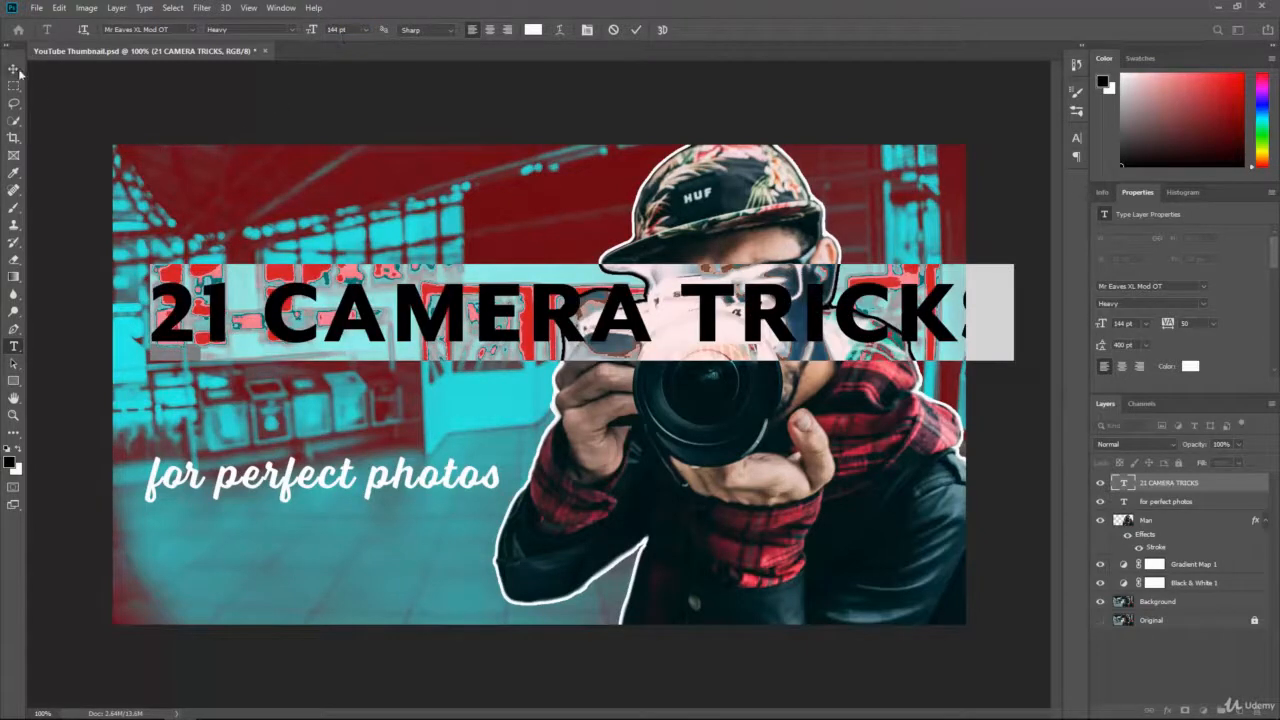
{"action": "left_click", "coordinate": [14, 69]}
{"action": "left_click_drag", "start_coordinate": [220, 317], "coordinate": [205, 282]}
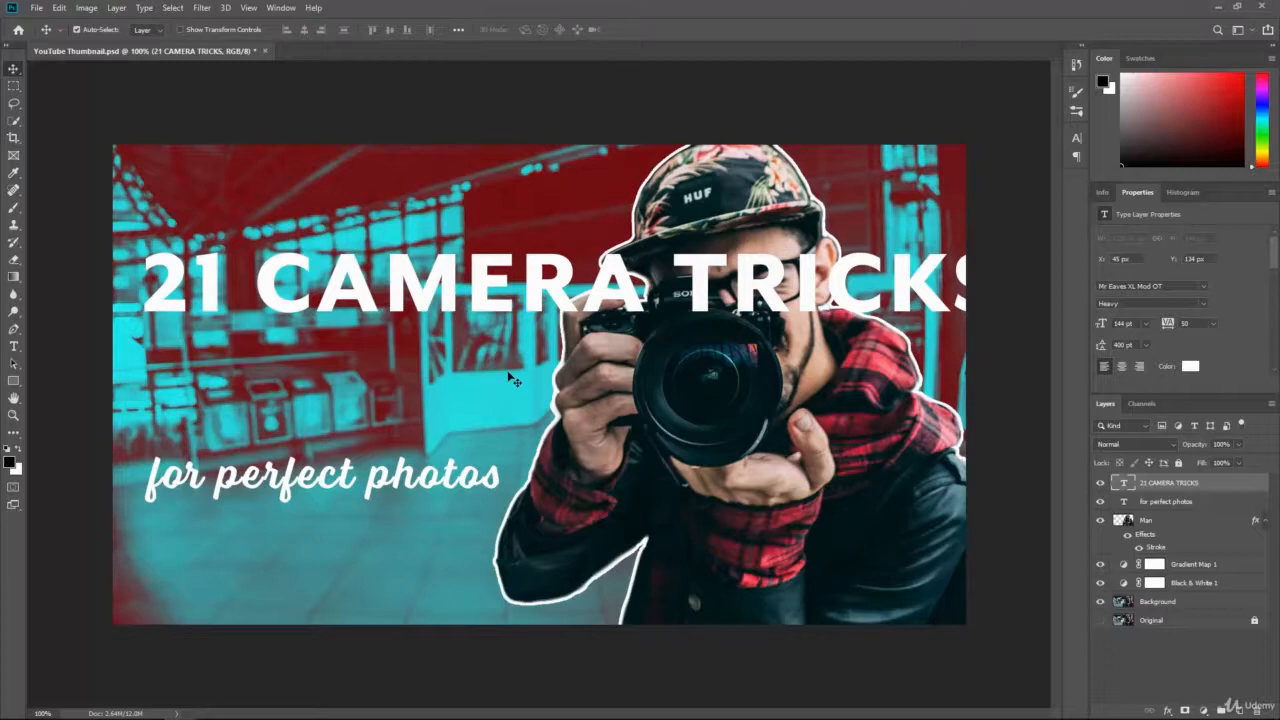
Step: Examine how readable the thumbnail's text is at reduced sizes, down to 12.5% zoom, and return to 100%
{"action": "key", "text": "ctrl+minus"}
{"action": "key", "text": "ctrl+minus"}
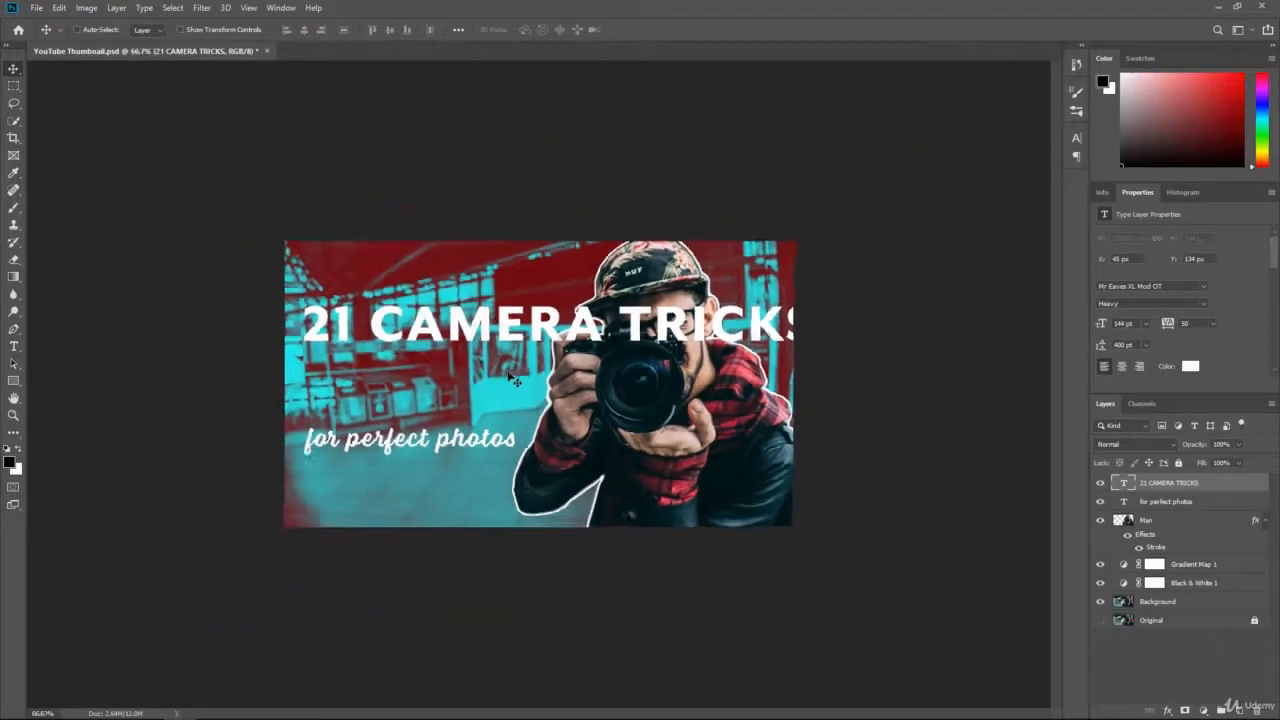
{"action": "key", "text": "ctrl+minus"}
{"action": "key", "text": "ctrl+minus"}
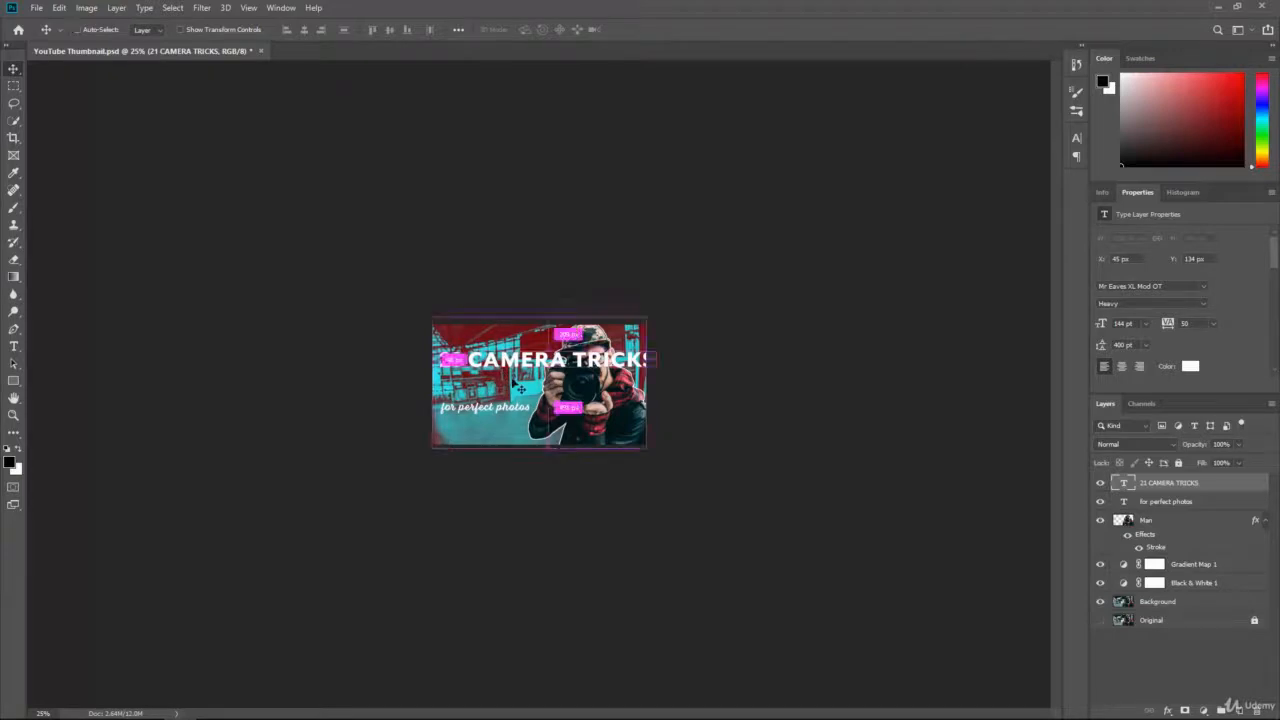
{"action": "key", "text": "ctrl+minus"}
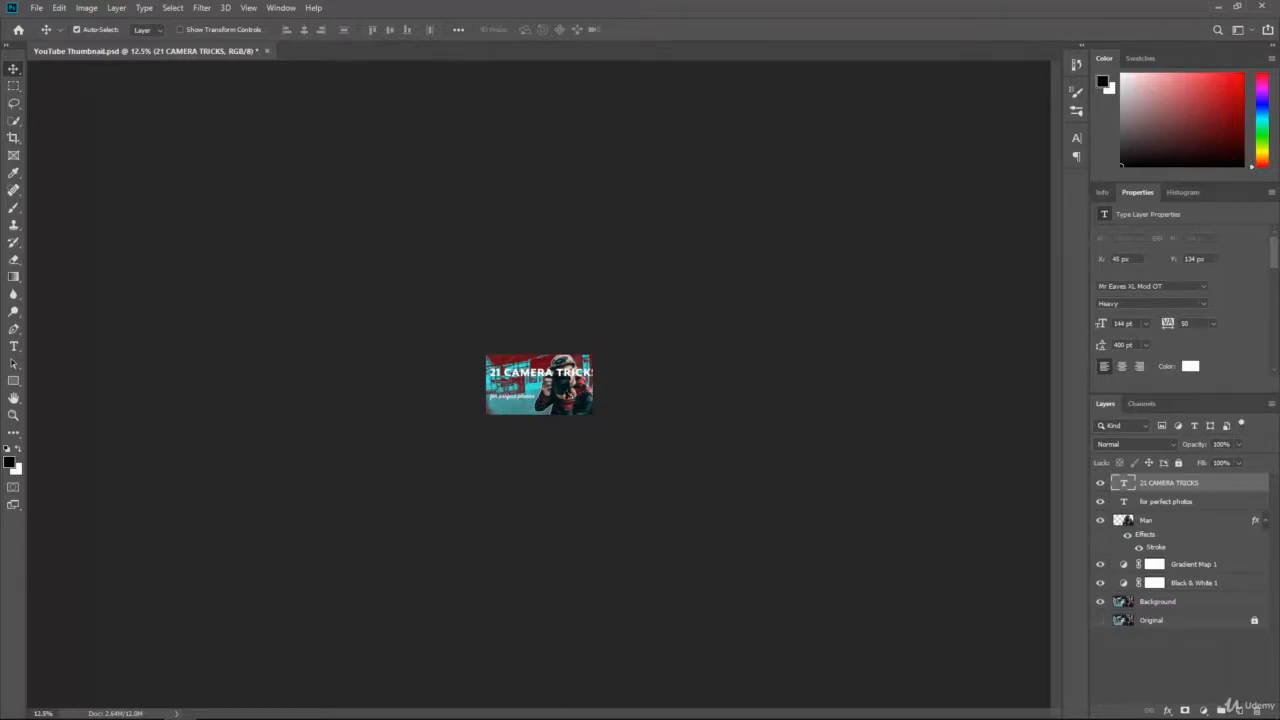
{"action": "key", "text": "ctrl+plus"}
{"action": "key", "text": "ctrl+plus"}
{"action": "key", "text": "ctrl+plus"}
{"action": "key", "text": "ctrl+plus"}
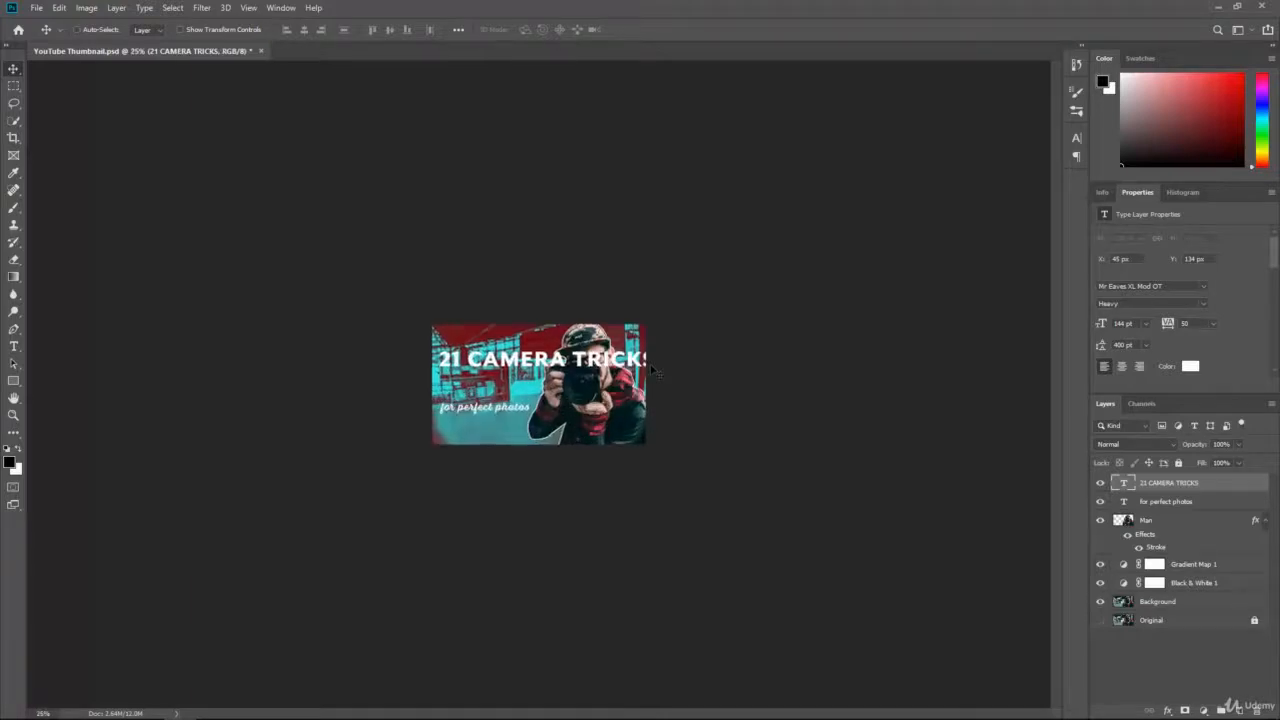
{"action": "key", "text": "ctrl+plus"}
{"action": "key", "text": "ctrl+plus"}
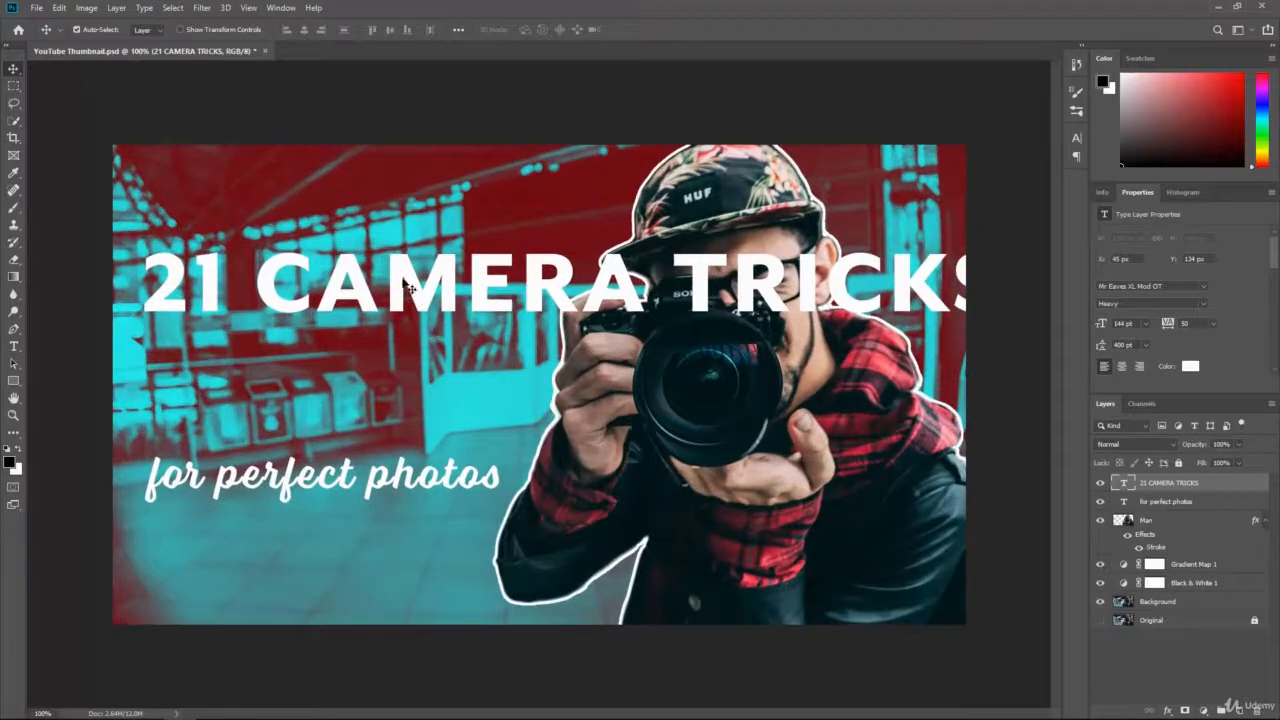
Step: Break the title before "TRICKS" so that the word starts a second line
{"action": "left_click", "coordinate": [14, 346]}
{"action": "left_click", "coordinate": [674, 285]}
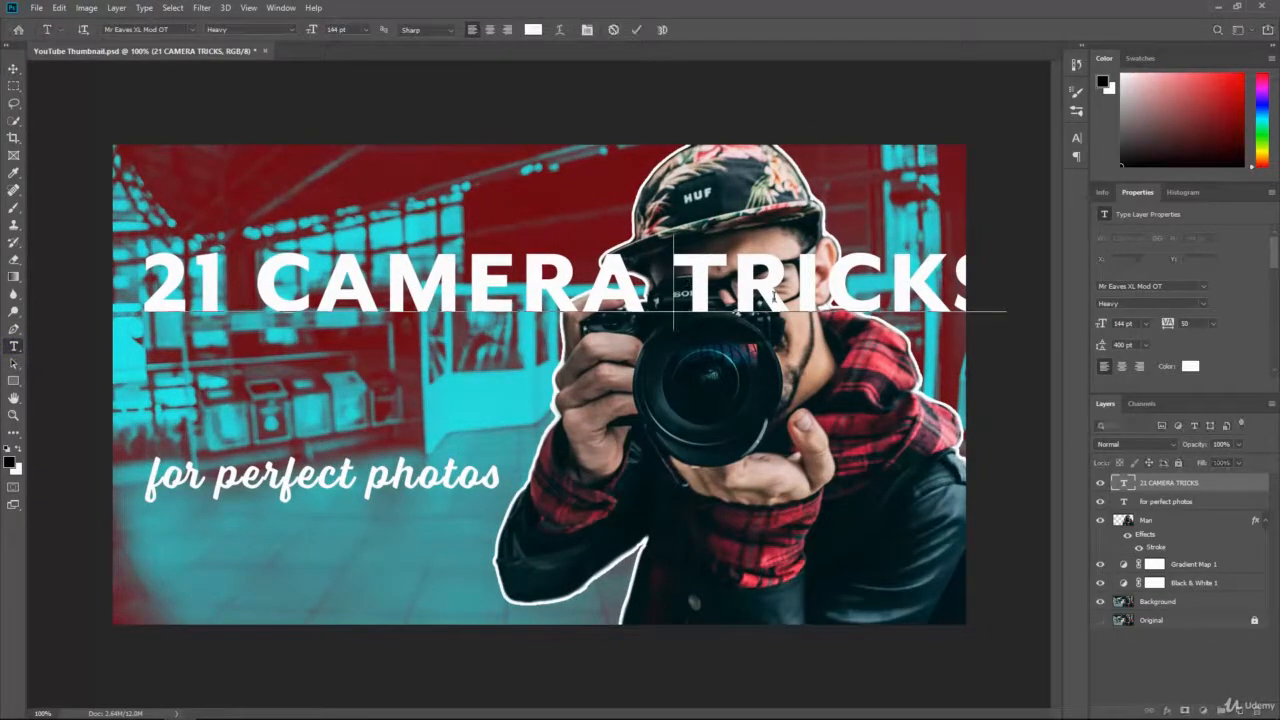
{"action": "key", "text": "BackSpace"}
{"action": "key", "text": "Return"}
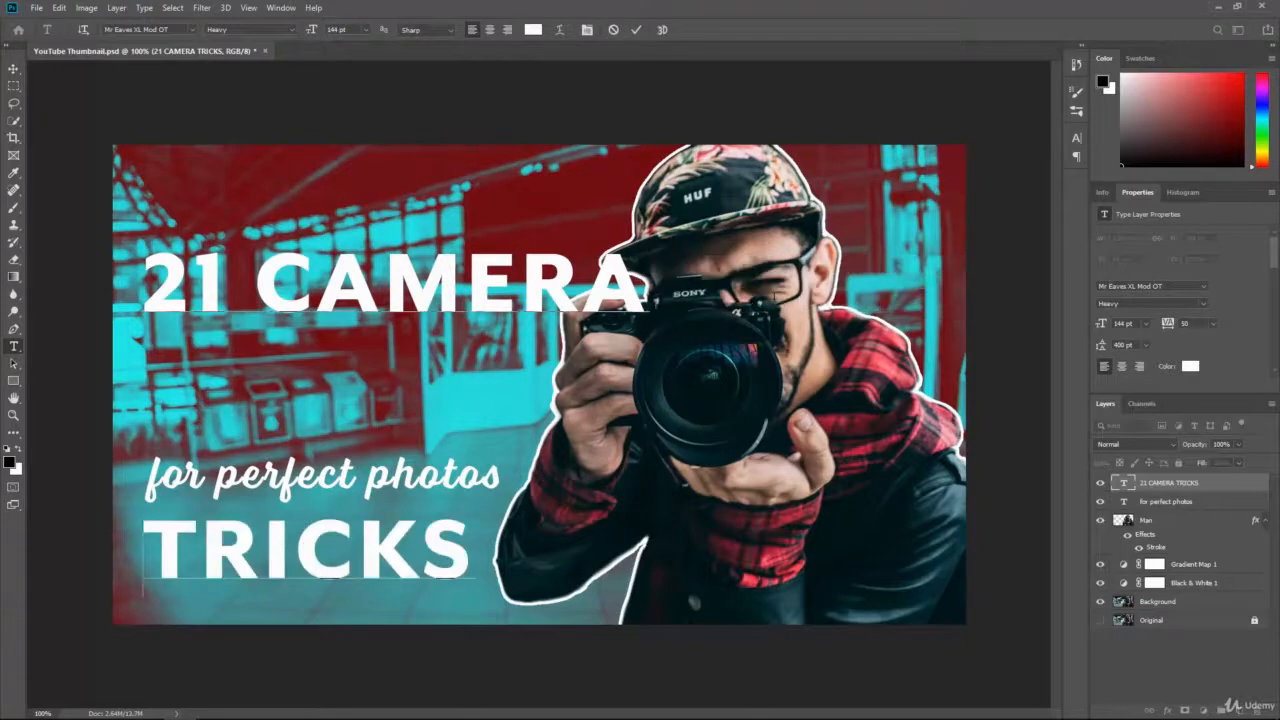
{"action": "key", "text": "BackSpace"}
{"action": "key", "text": "Return"}
Step: Set the leading of the two-line "21 CAMERA TRICKS" title to 100 pt using the character settings
{"action": "left_click_drag", "start_coordinate": [470, 567], "coordinate": [145, 285]}
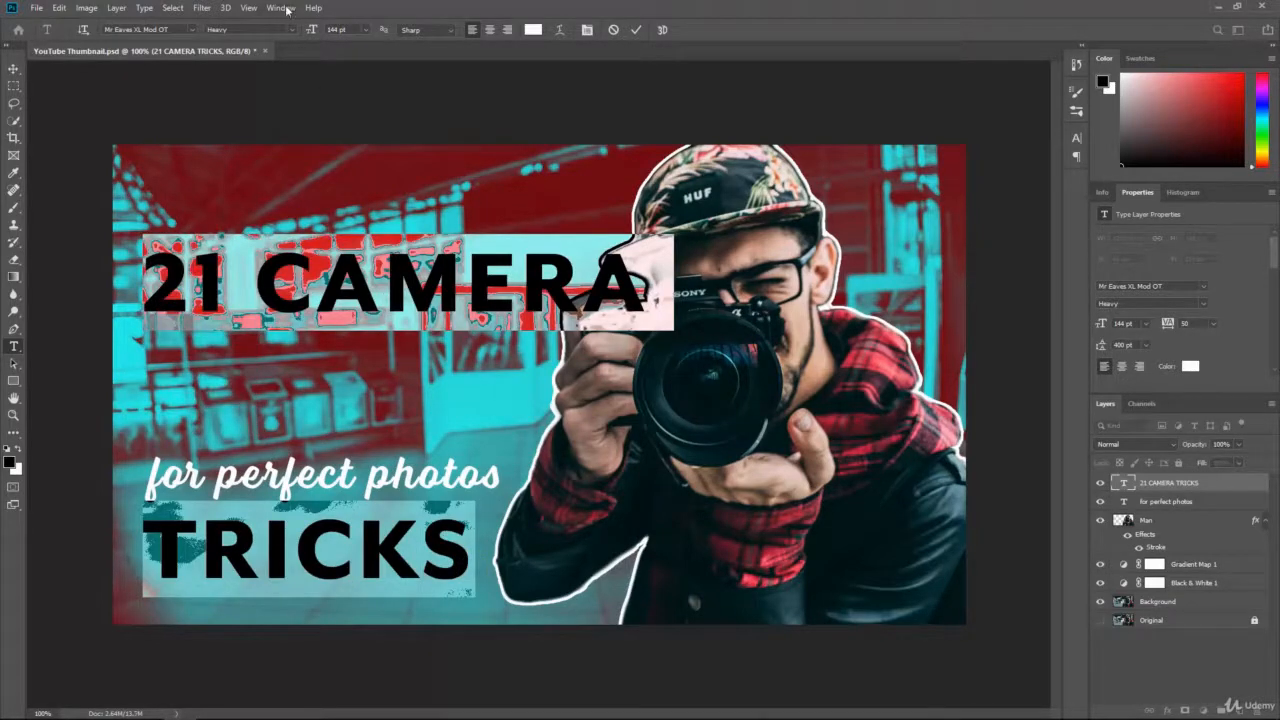
{"action": "left_click", "coordinate": [281, 8]}
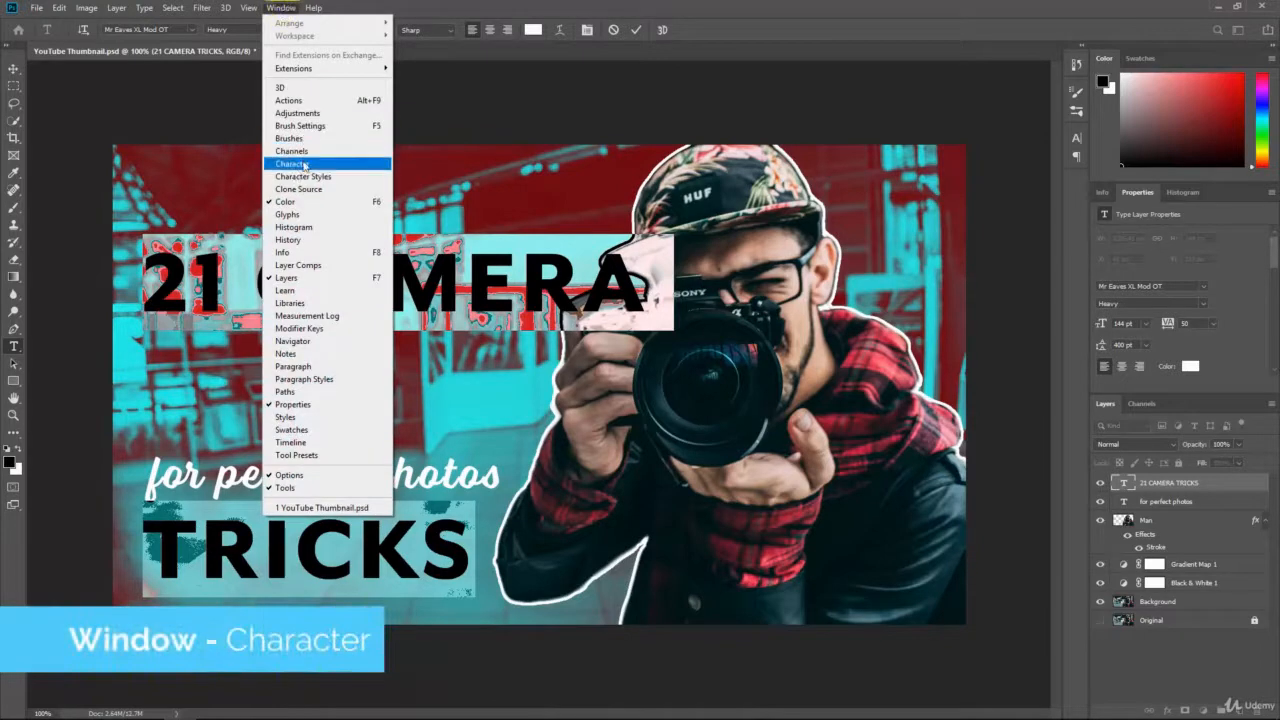
{"action": "left_click", "coordinate": [304, 164]}
{"action": "left_click", "coordinate": [1077, 158]}
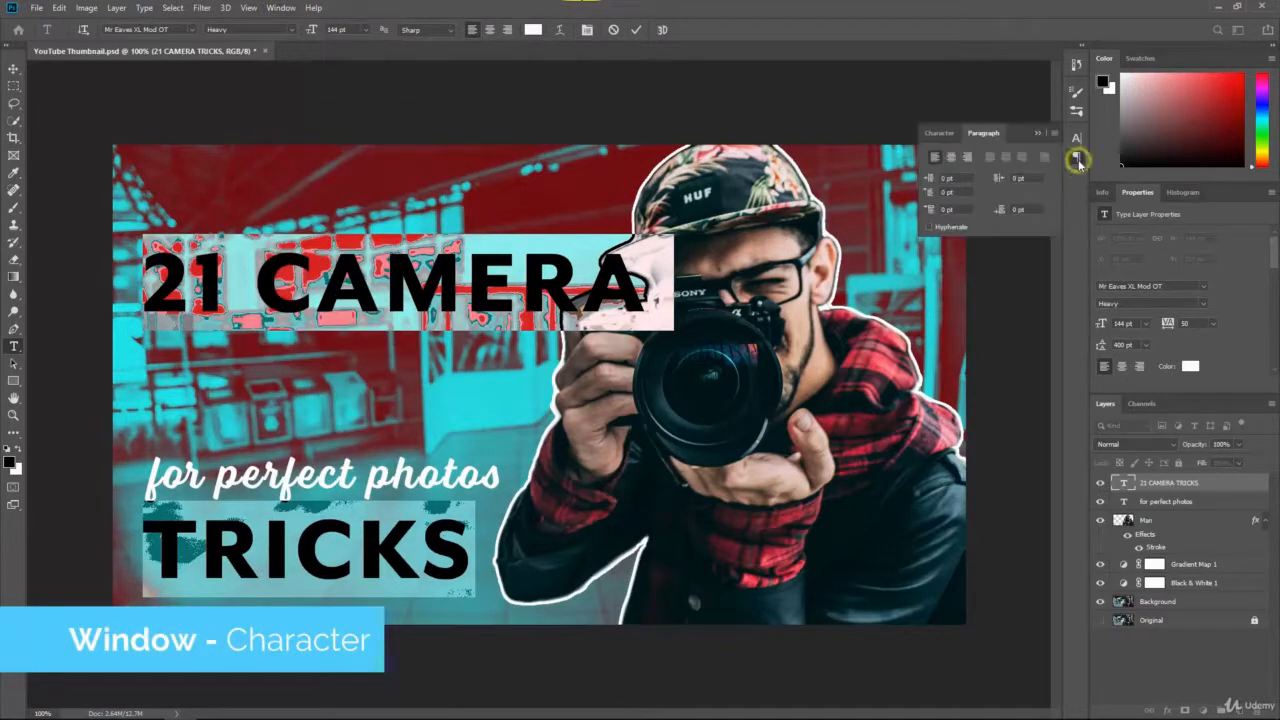
{"action": "left_click", "coordinate": [1076, 139]}
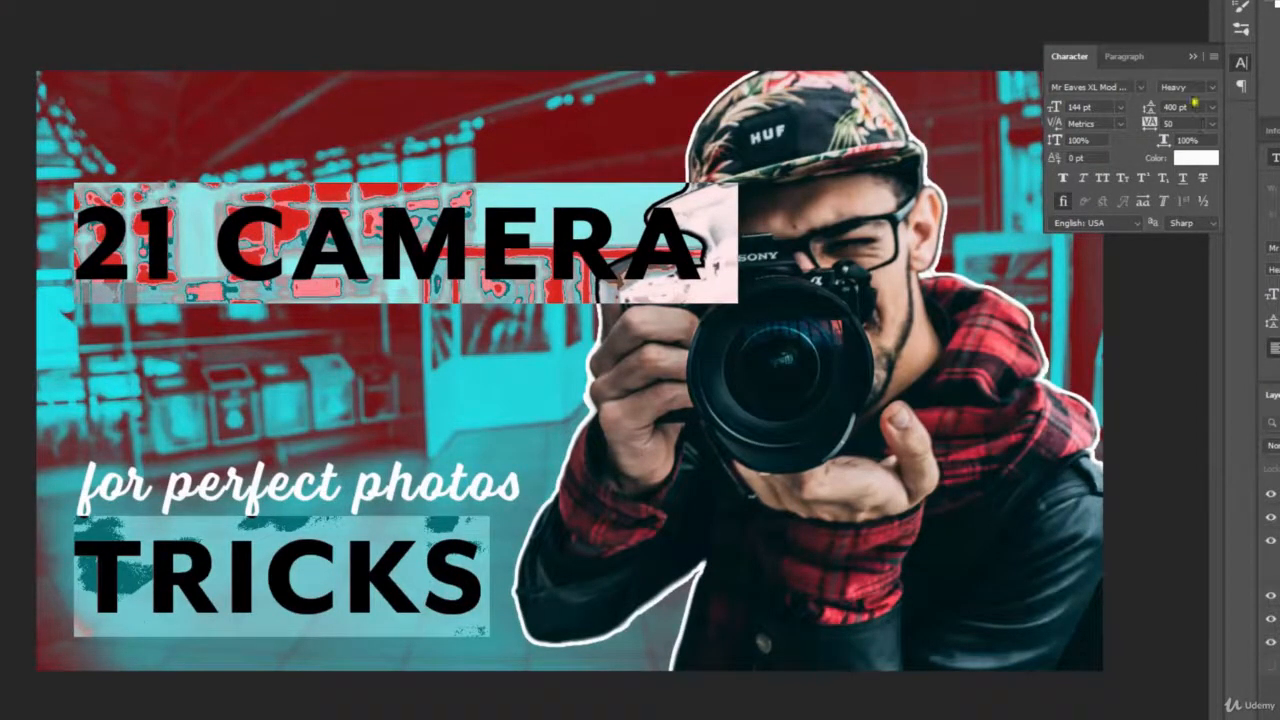
{"action": "left_click", "coordinate": [1171, 106]}
{"action": "type", "text": "100"}
{"action": "key", "text": "Return"}
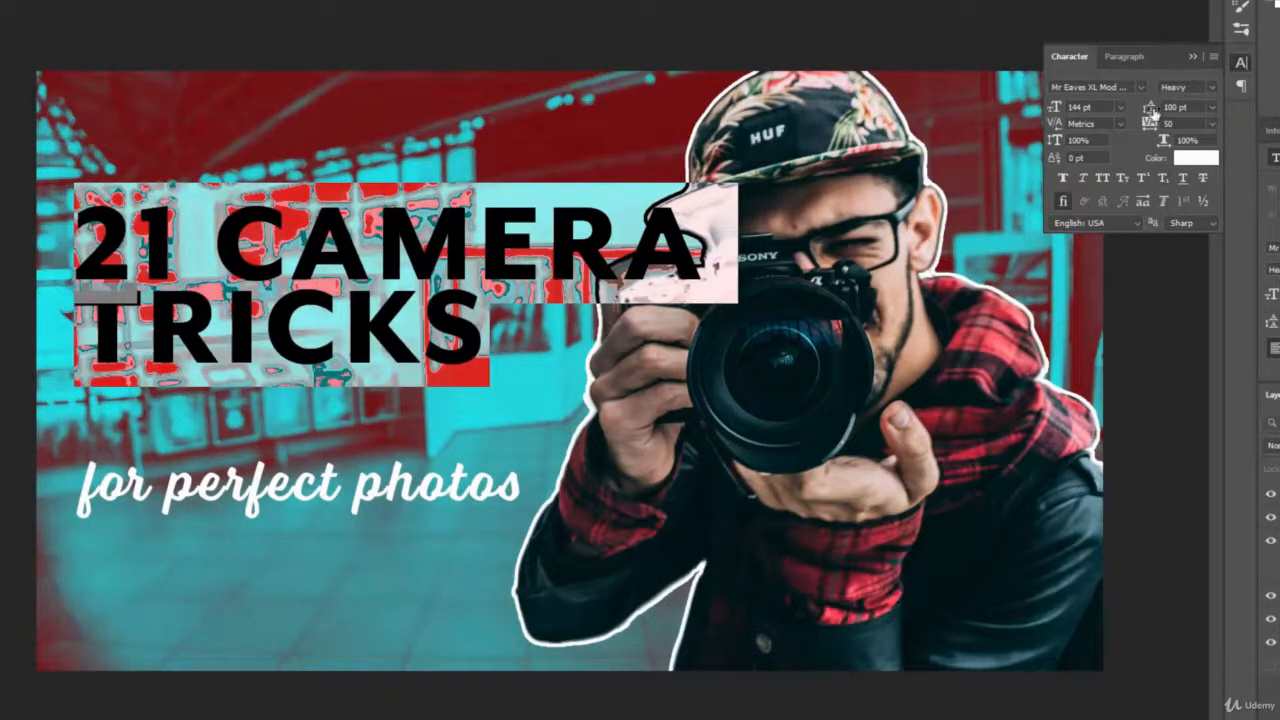
Step: Loosen the title's leading to 116 pt and shift the title slightly left to about X 37 px
{"action": "left_click_drag", "start_coordinate": [1145, 106], "coordinate": [1160, 139]}
{"action": "key", "text": "ctrl+Return"}
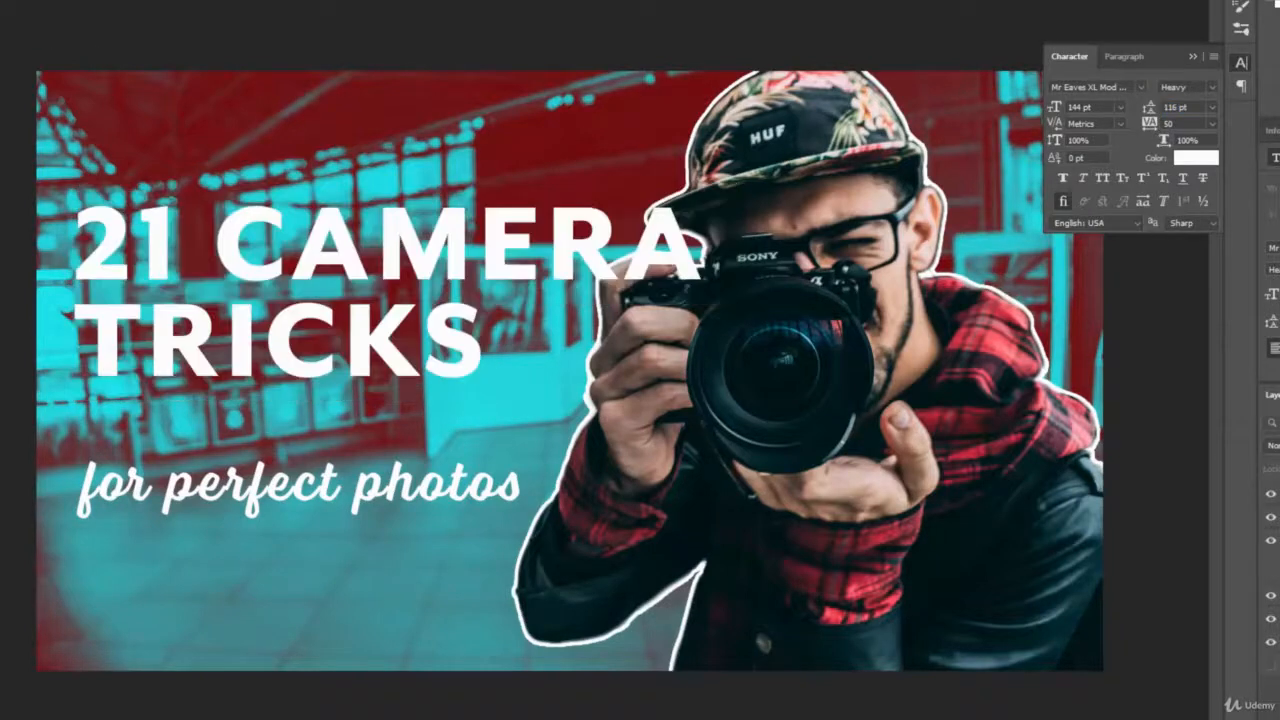
{"action": "left_click_drag", "start_coordinate": [232, 238], "coordinate": [224, 238]}
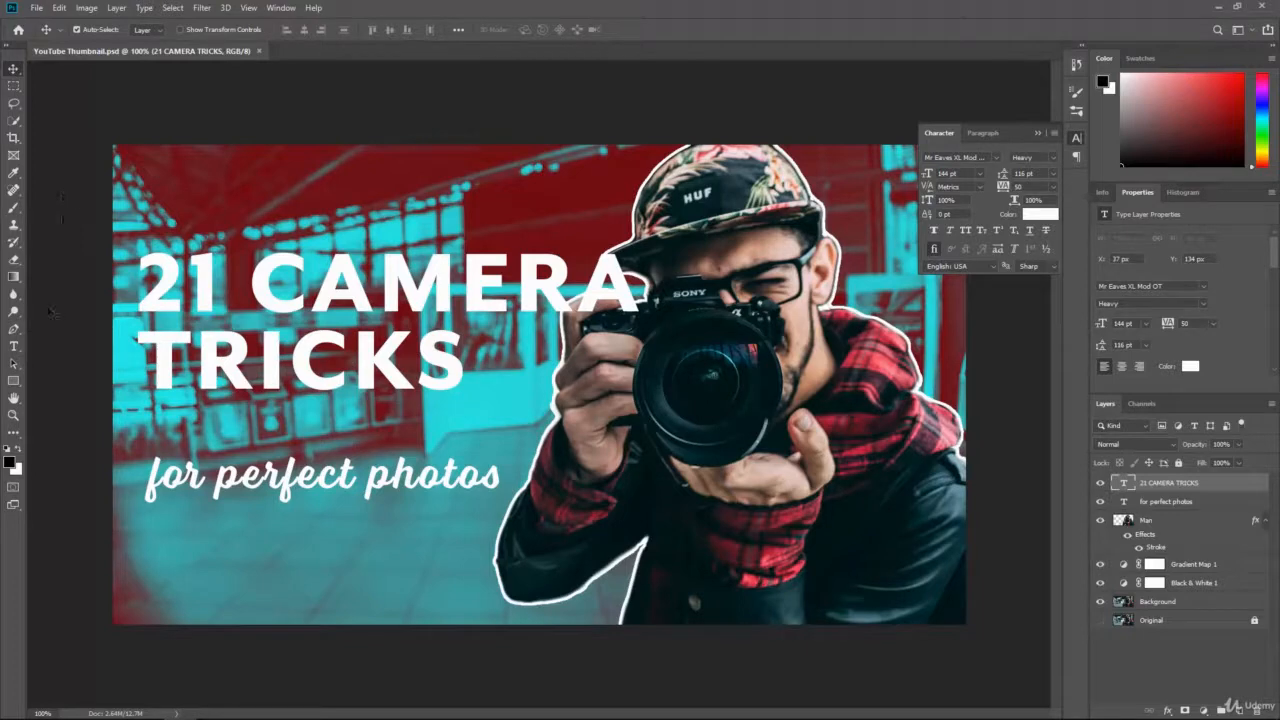
Step: Delete the word "TRICKS" from the title, leaving only "21 CAMERA"
{"action": "left_click", "coordinate": [14, 346]}
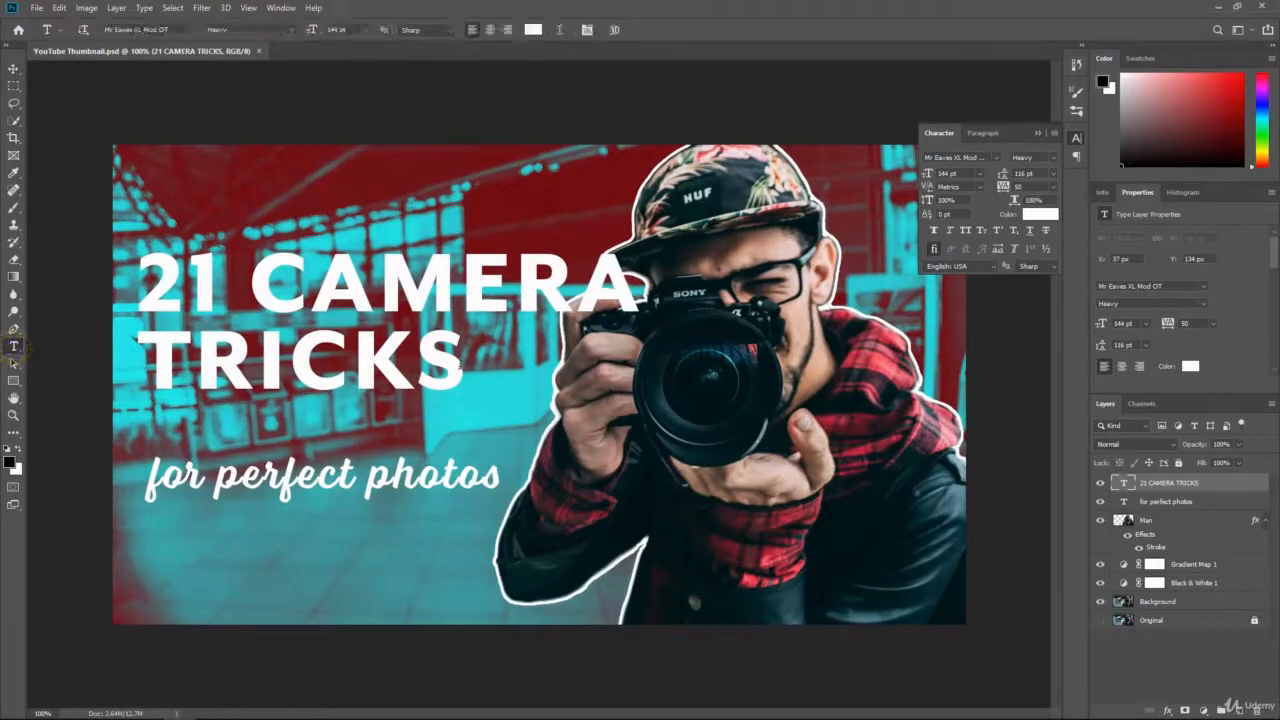
{"action": "left_click", "coordinate": [480, 375]}
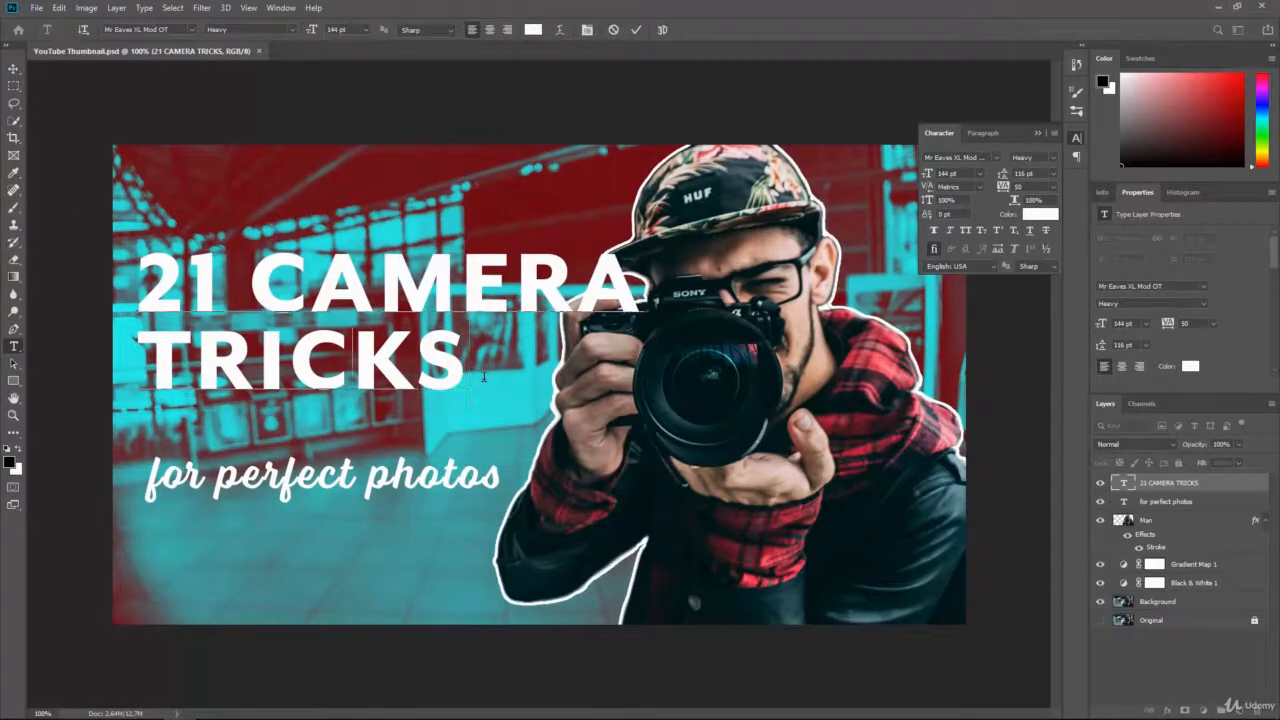
{"action": "key", "text": "BackSpace"}
{"action": "key", "text": "BackSpace"}
{"action": "key", "text": "BackSpace"}
{"action": "key", "text": "BackSpace"}
{"action": "key", "text": "BackSpace"}
{"action": "key", "text": "BackSpace"}
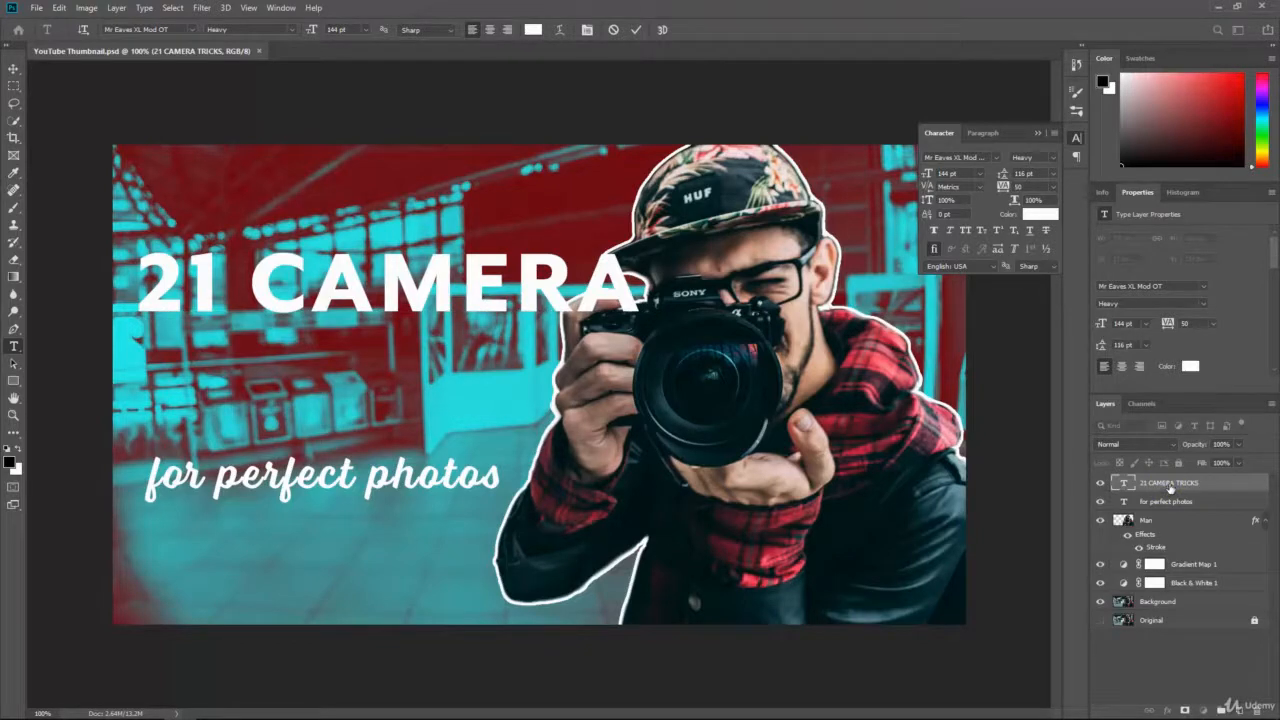
Step: Duplicate the "21 CAMERA" text layer and place the copy below the original at about X 37 px, Y 275 px
{"action": "left_click_drag", "start_coordinate": [1170, 487], "coordinate": [1240, 700]}
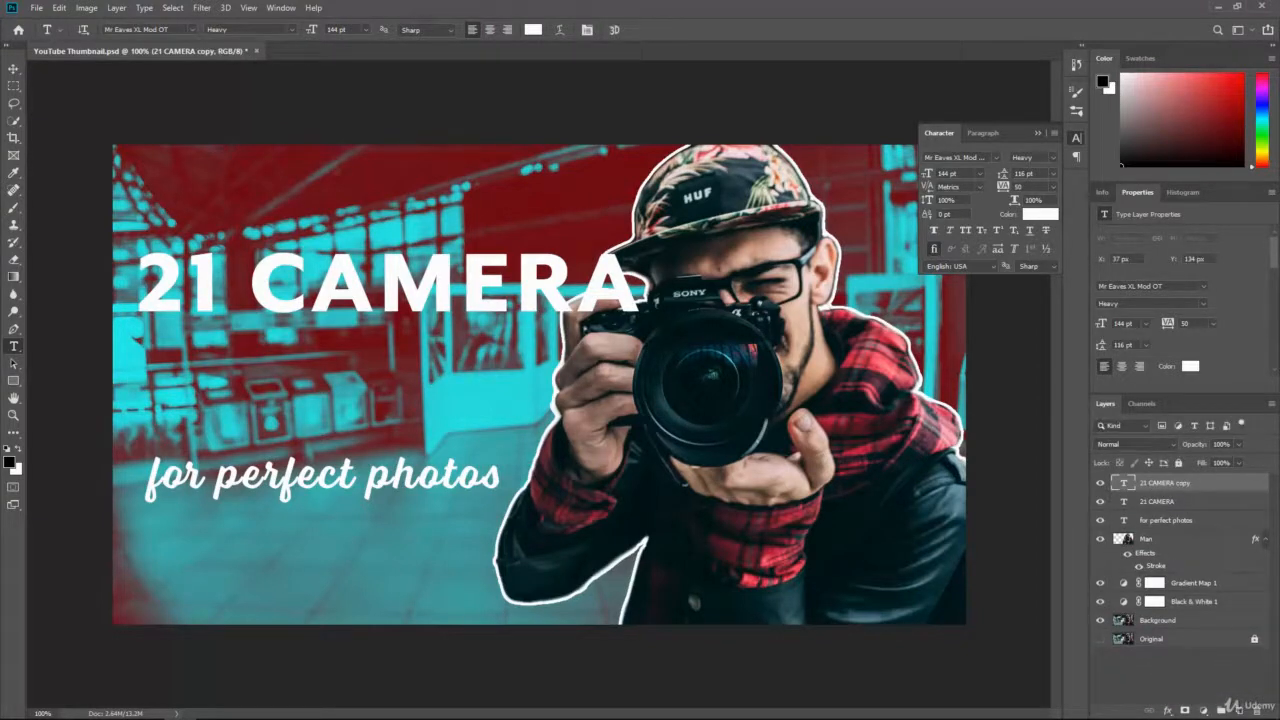
{"action": "left_click", "coordinate": [13, 68]}
{"action": "left_click_drag", "start_coordinate": [205, 280], "coordinate": [203, 376]}
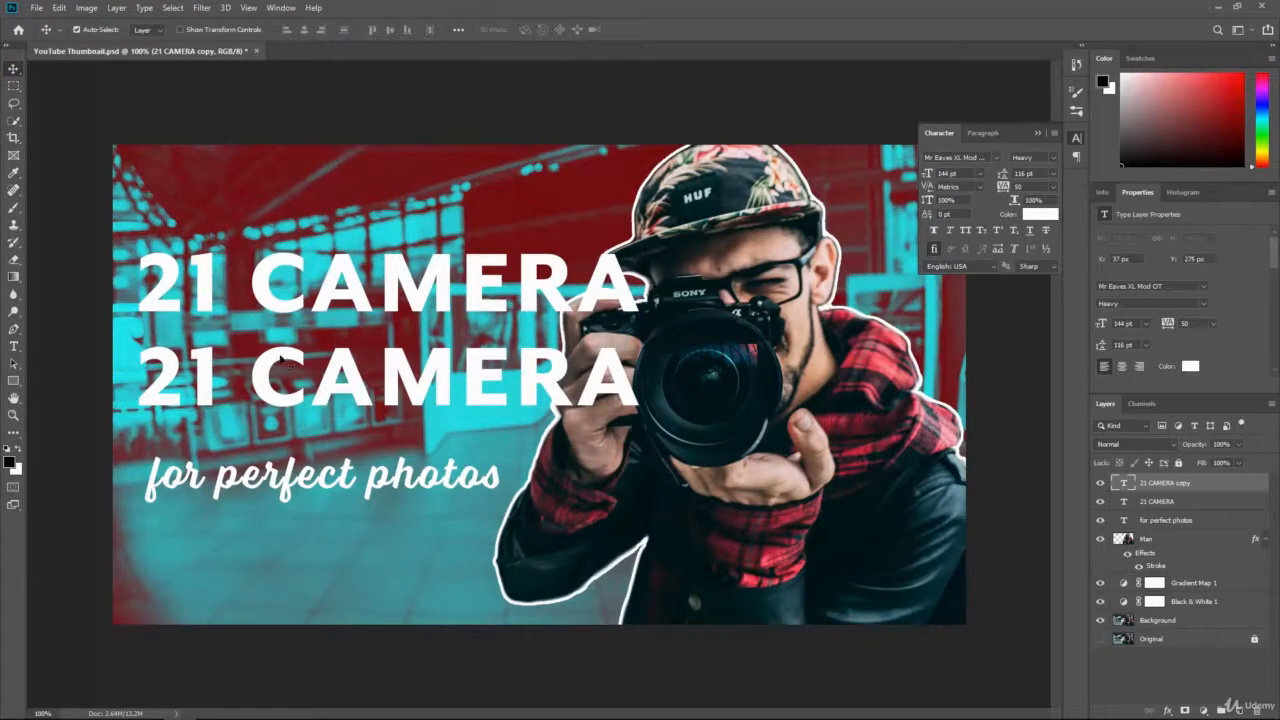
Step: Replace the duplicate's text with "TRICKS" and move it closer under "21 CAMERA" at about X 39 px, Y 244 px
{"action": "left_click", "coordinate": [13, 346]}
{"action": "double_click", "coordinate": [289, 380]}
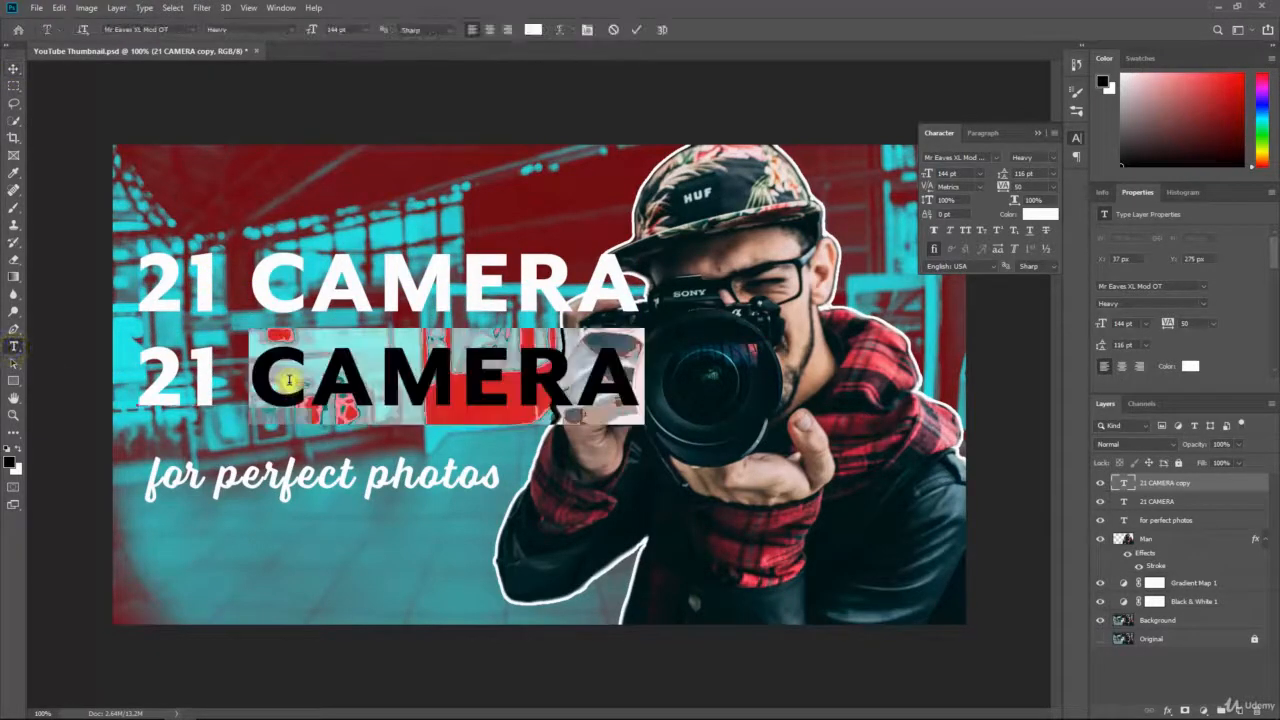
{"action": "key", "text": "ctrl+a"}
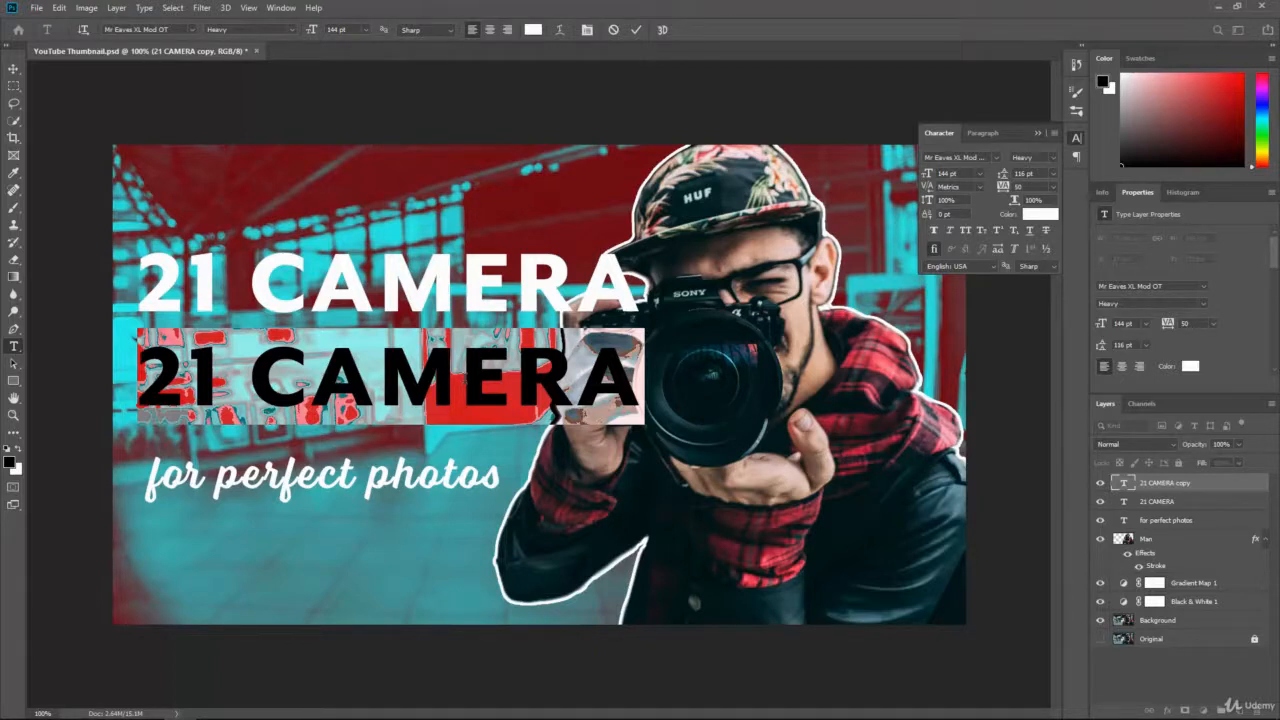
{"action": "type", "text": "TRICKS"}
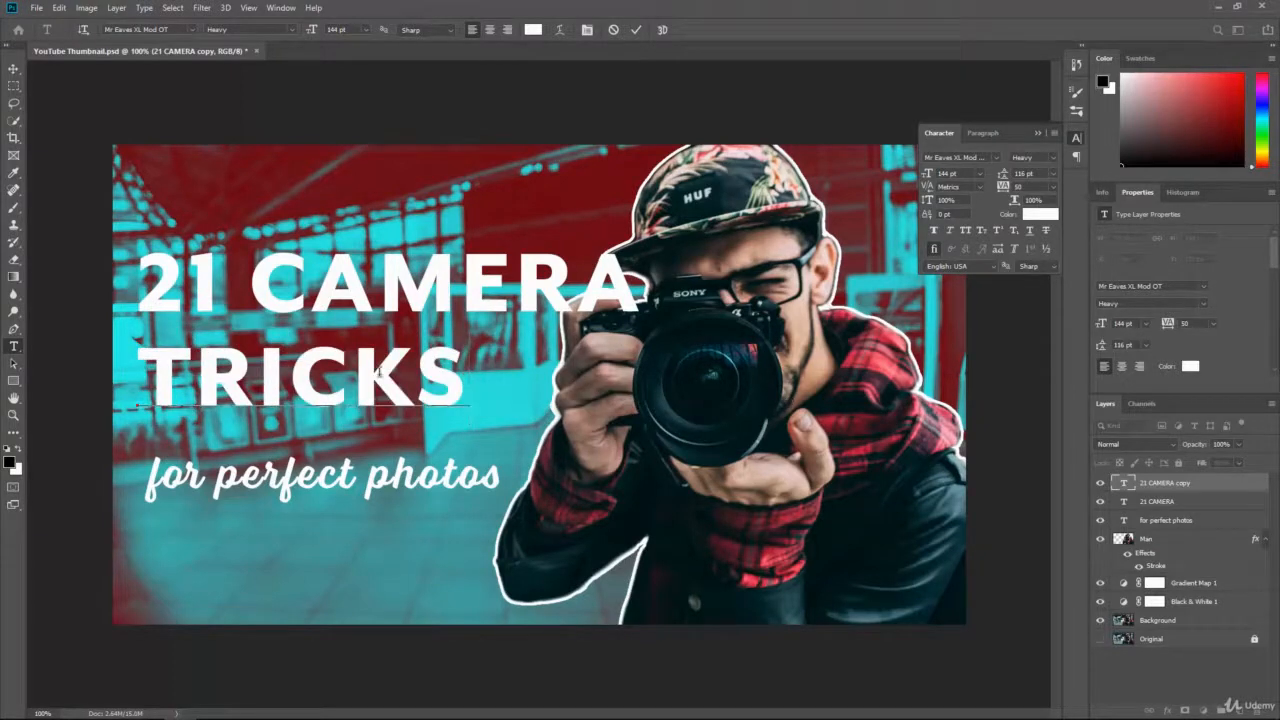
{"action": "left_click", "coordinate": [13, 68]}
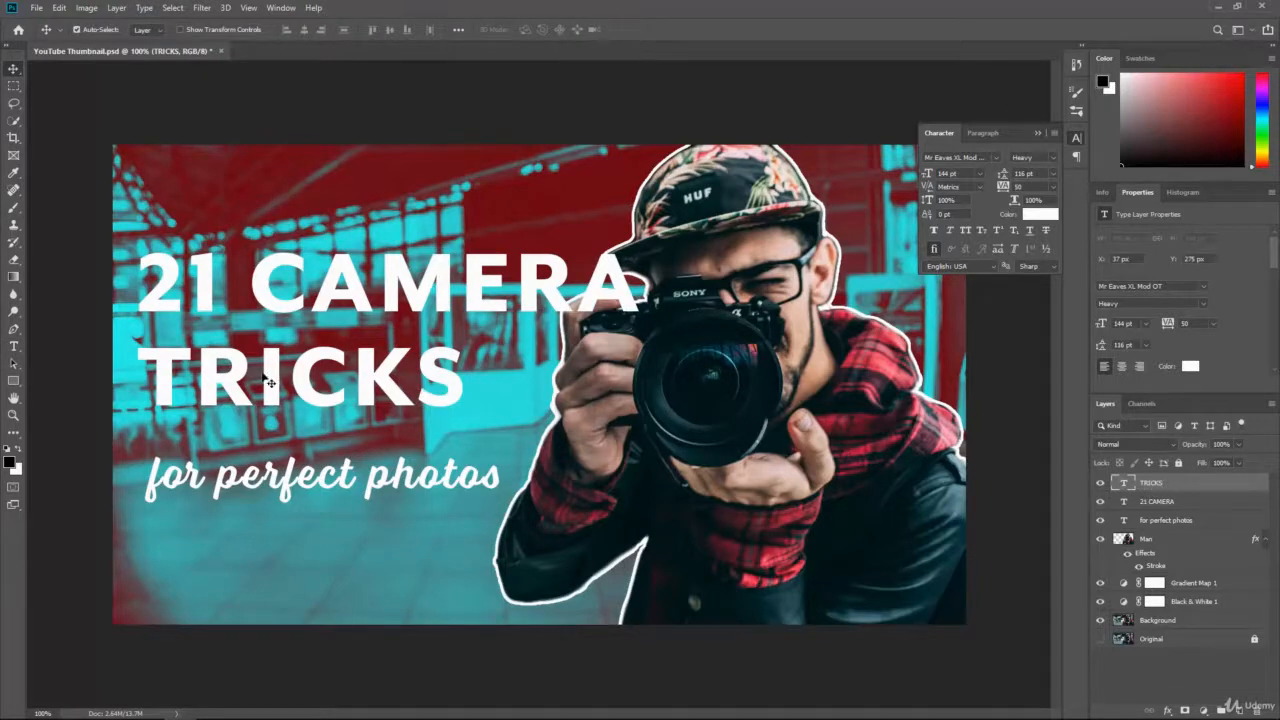
{"action": "left_click_drag", "start_coordinate": [270, 383], "coordinate": [285, 381]}
{"action": "left_click_drag", "start_coordinate": [228, 380], "coordinate": [230, 368]}
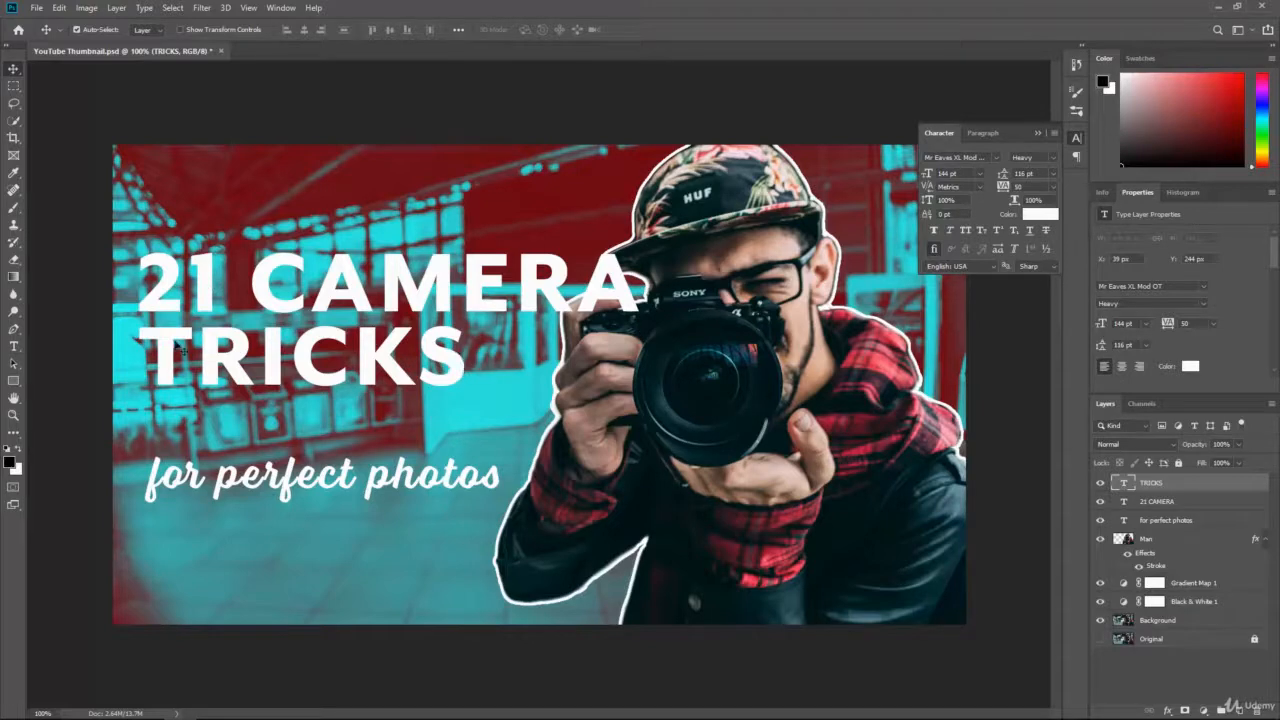
Step: Enlarge the "TRICKS" text to about 229 pt and lower it to sit directly beneath "21 CAMERA" without overlapping
{"action": "left_click", "coordinate": [14, 346]}
{"action": "double_click", "coordinate": [200, 355]}
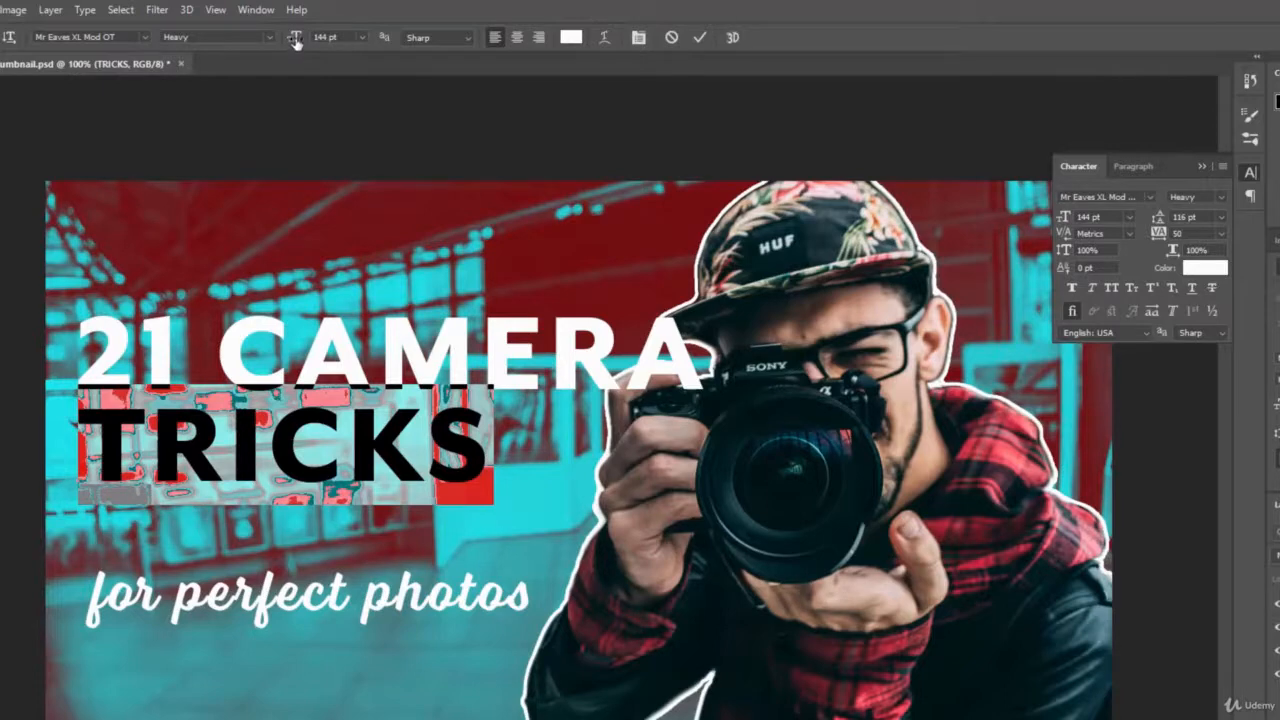
{"action": "left_click_drag", "start_coordinate": [295, 38], "coordinate": [340, 42]}
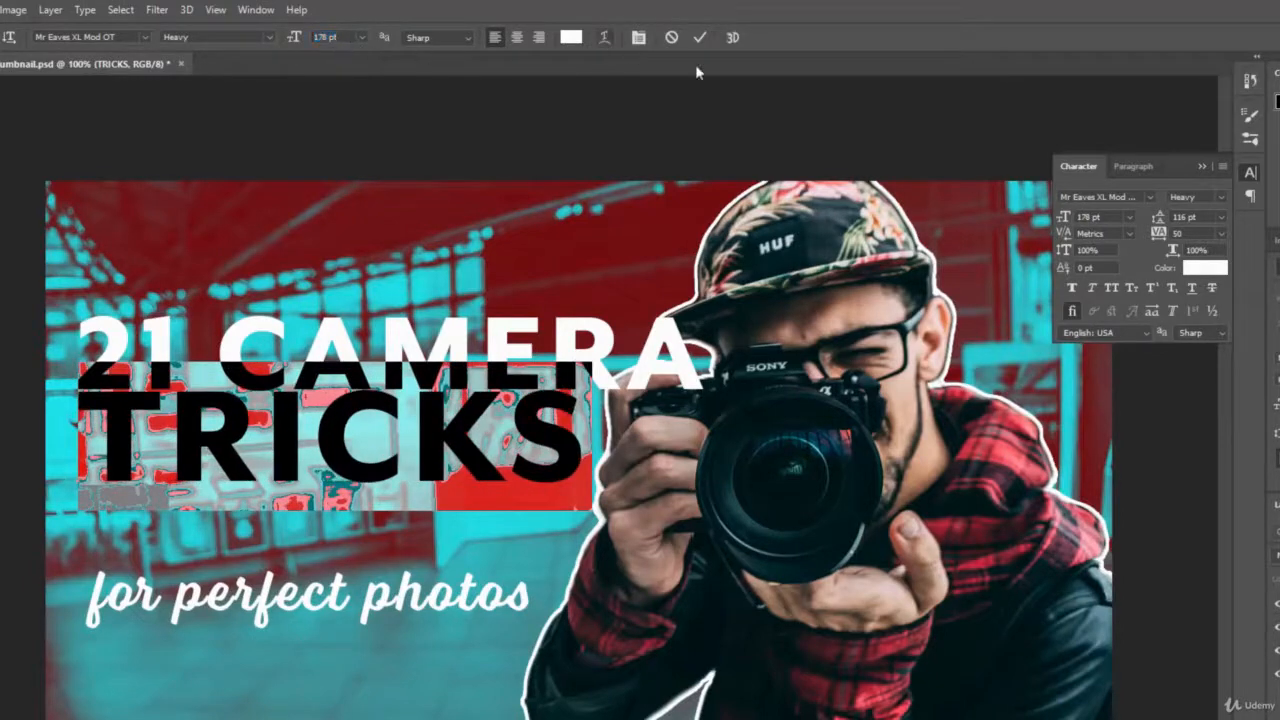
{"action": "left_click_drag", "start_coordinate": [1066, 218], "coordinate": [1101, 236]}
{"action": "left_click", "coordinate": [1, 86]}
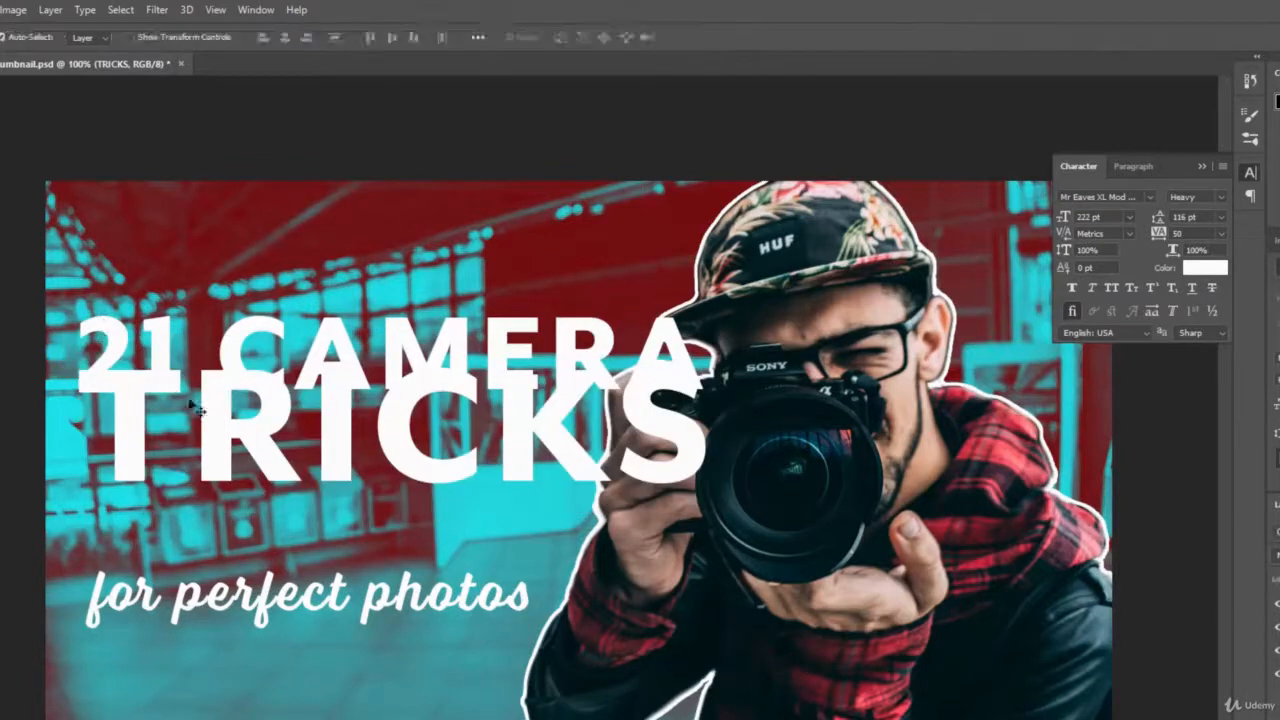
{"action": "left_click_drag", "start_coordinate": [218, 412], "coordinate": [219, 450]}
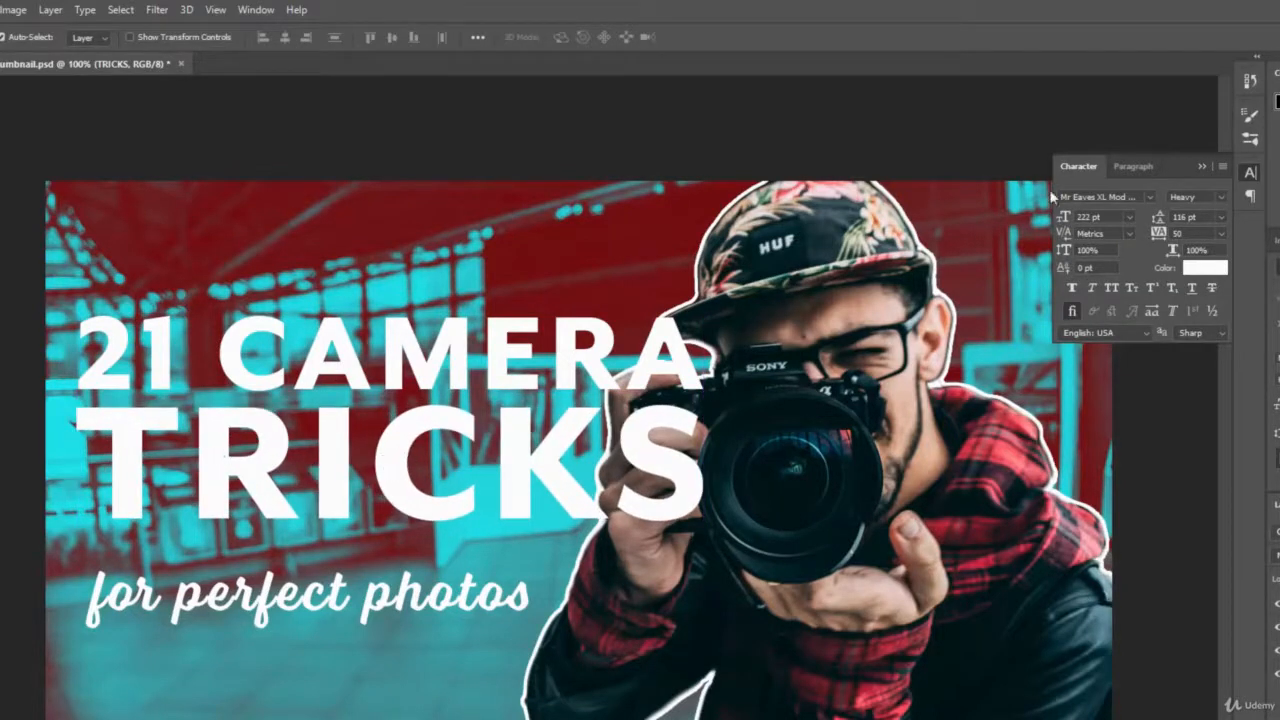
{"action": "left_click_drag", "start_coordinate": [1066, 218], "coordinate": [1074, 217]}
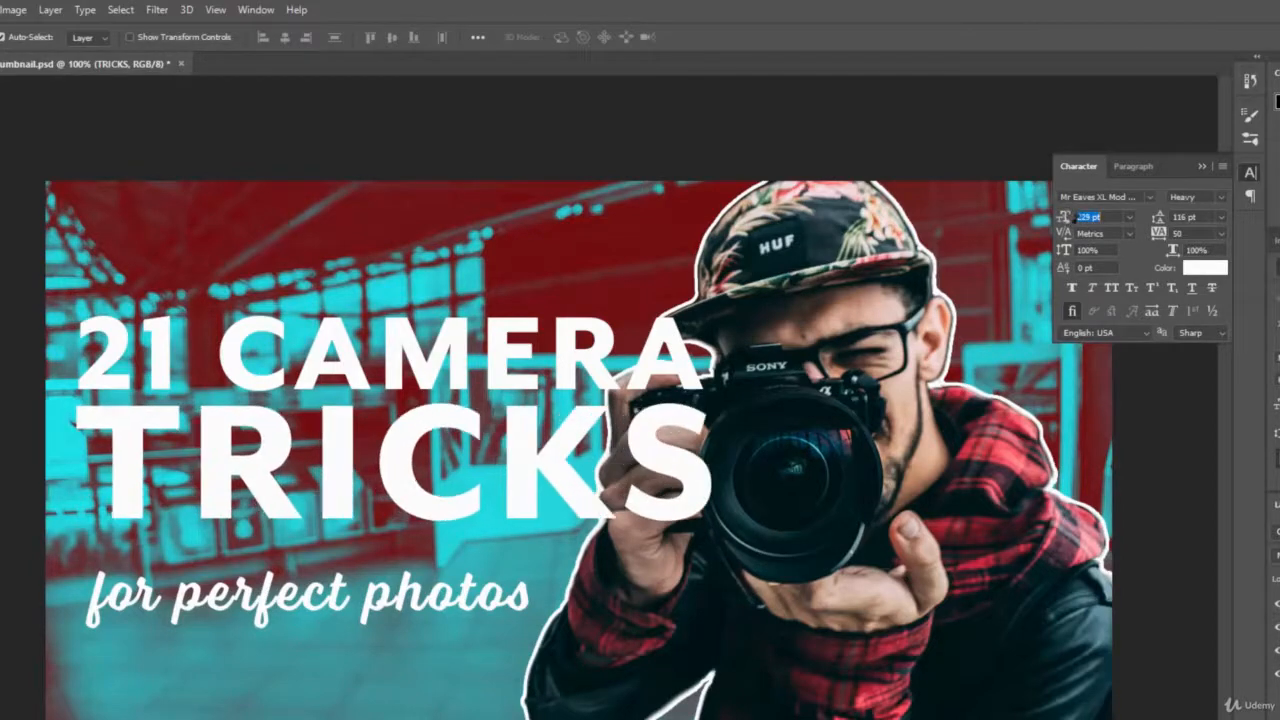
Step: Set the "TRICKS" text size to 225 pt and move its layer below the "21 CAMERA" layer
{"action": "key", "text": "Return"}
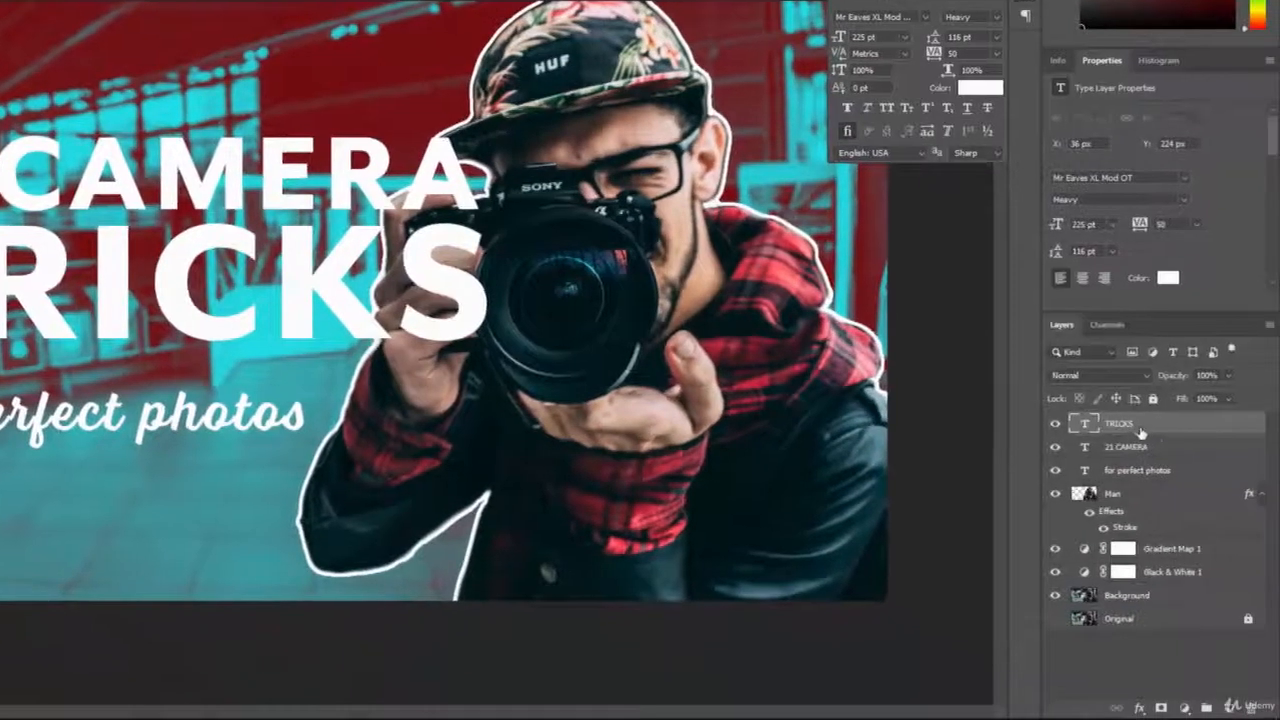
{"action": "left_click_drag", "start_coordinate": [1143, 430], "coordinate": [1152, 456]}
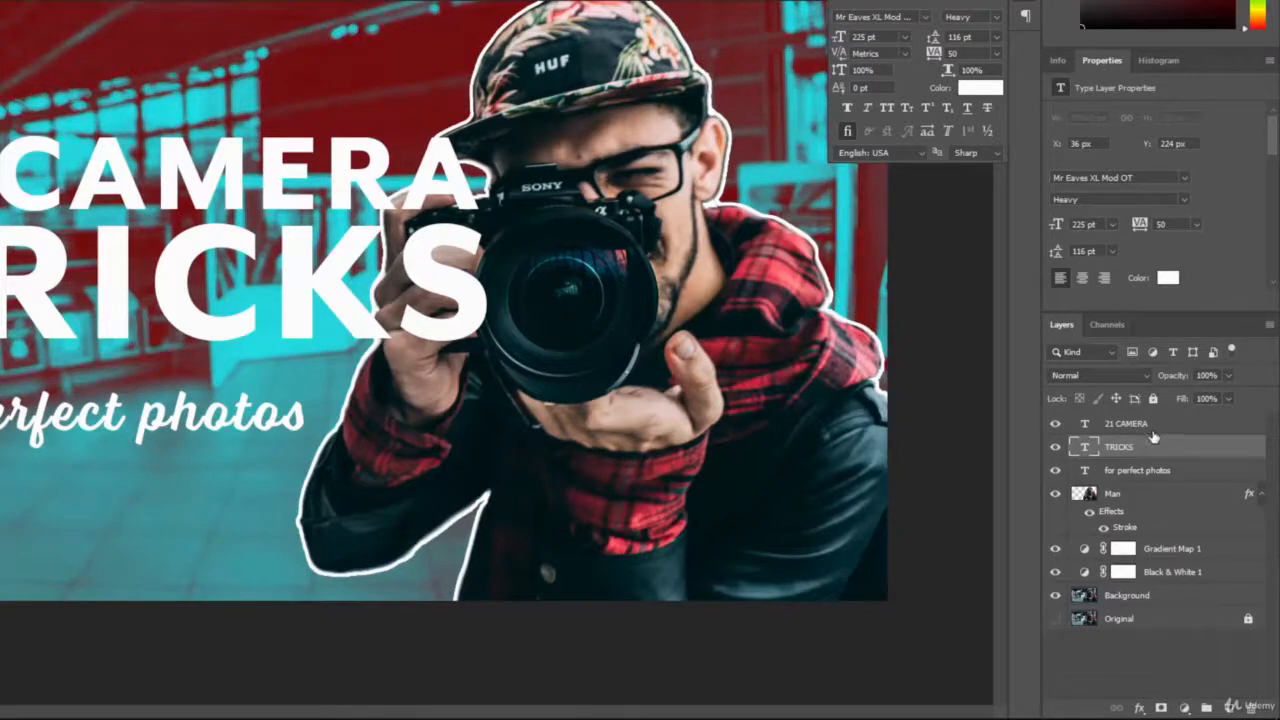
Step: Group the "21 CAMERA" and "TRICKS" layers and name the group "Main Heading"
{"action": "left_click", "coordinate": [1154, 424]}
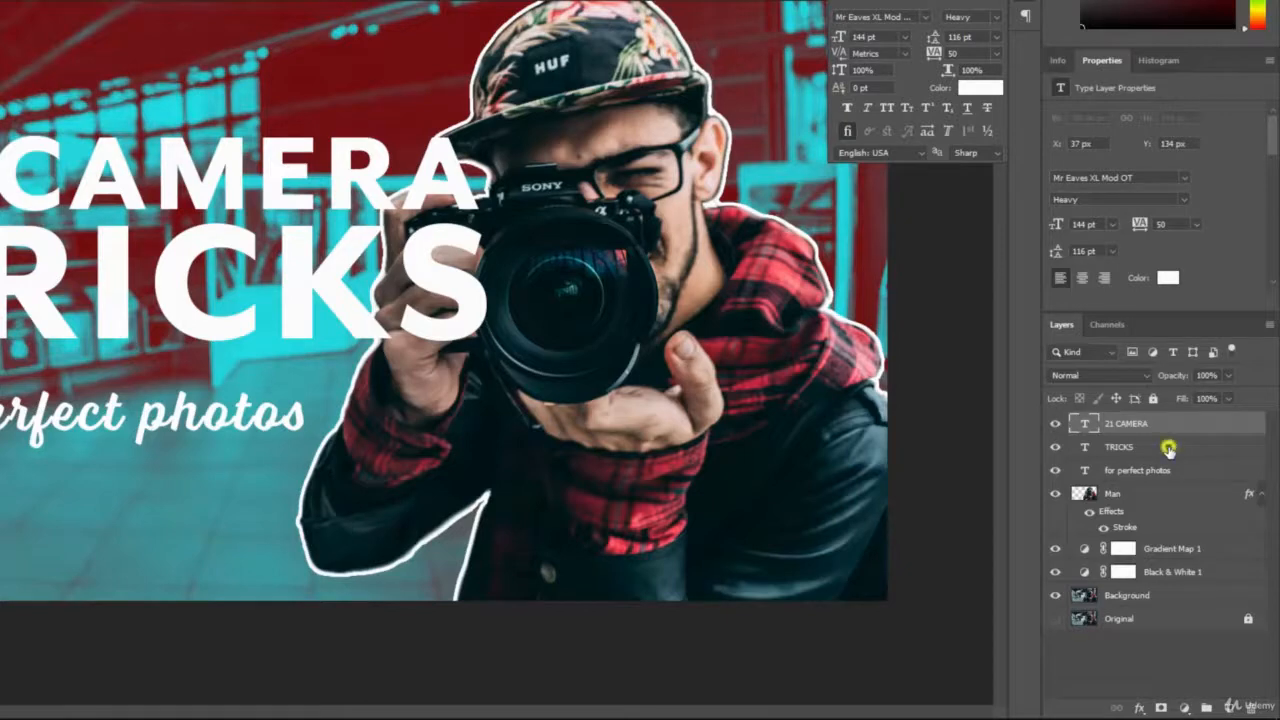
{"action": "left_click", "coordinate": [1170, 450], "text": "shift"}
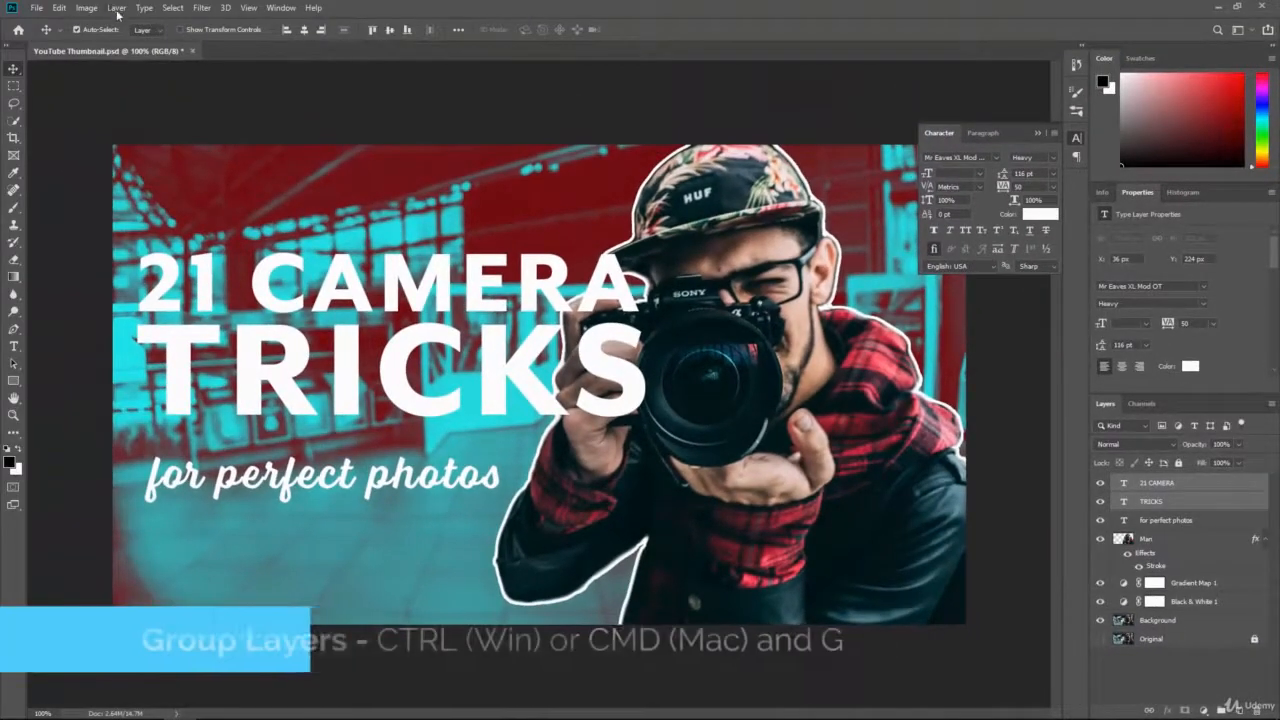
{"action": "left_click", "coordinate": [116, 8]}
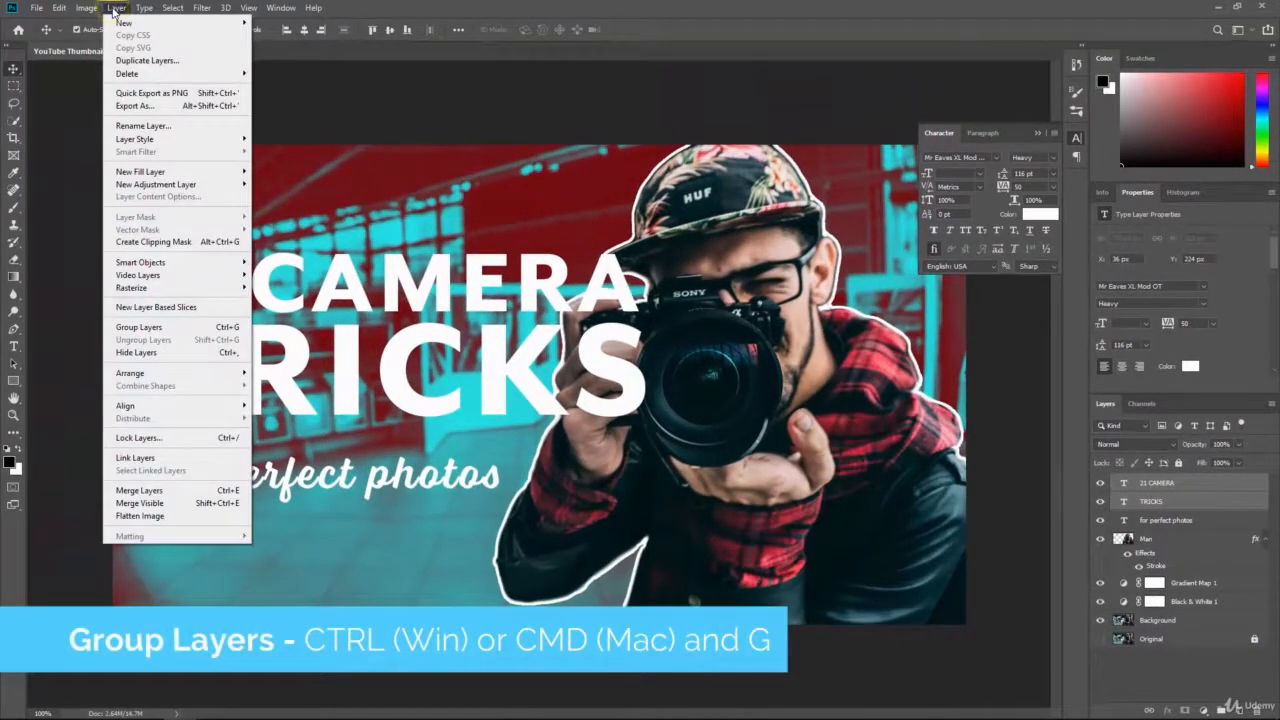
{"action": "left_click", "coordinate": [190, 328]}
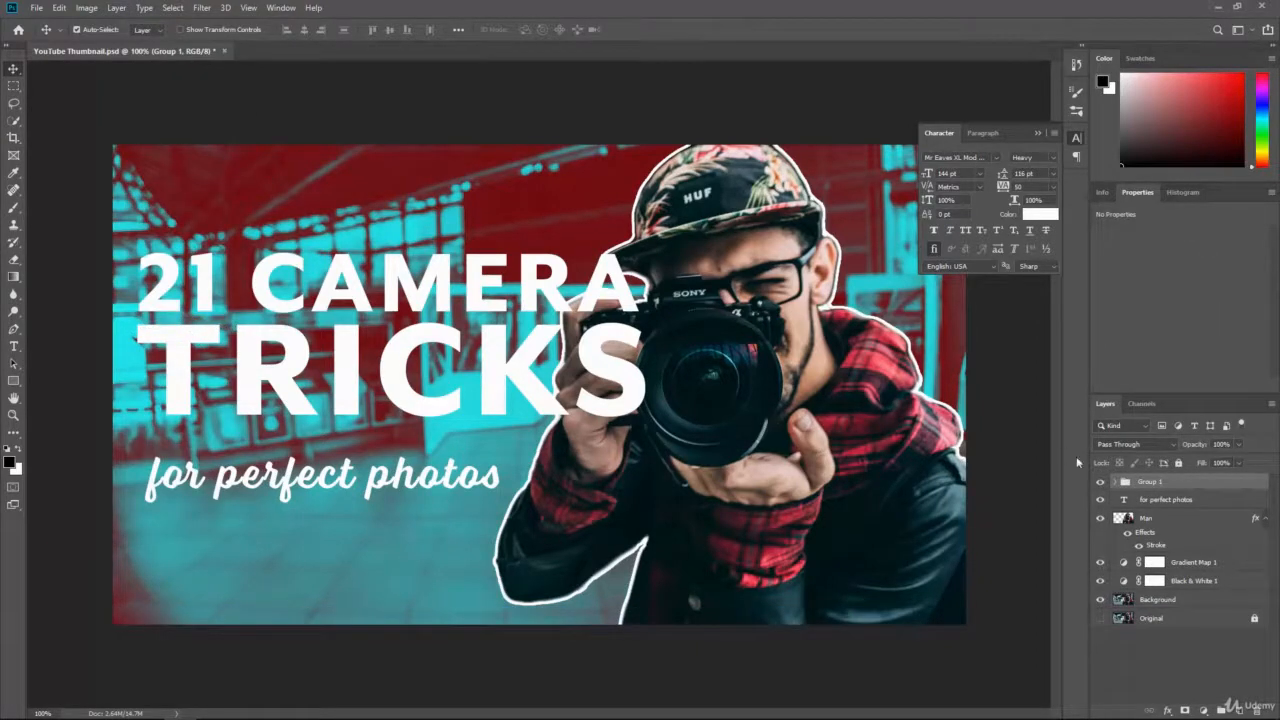
{"action": "double_click", "coordinate": [1149, 482]}
{"action": "type", "text": "Main Heading"}
{"action": "key", "text": "Return"}
Step: Inspect the contents of the Main Heading group and switch its visibility off and on again
{"action": "left_click", "coordinate": [1114, 483]}
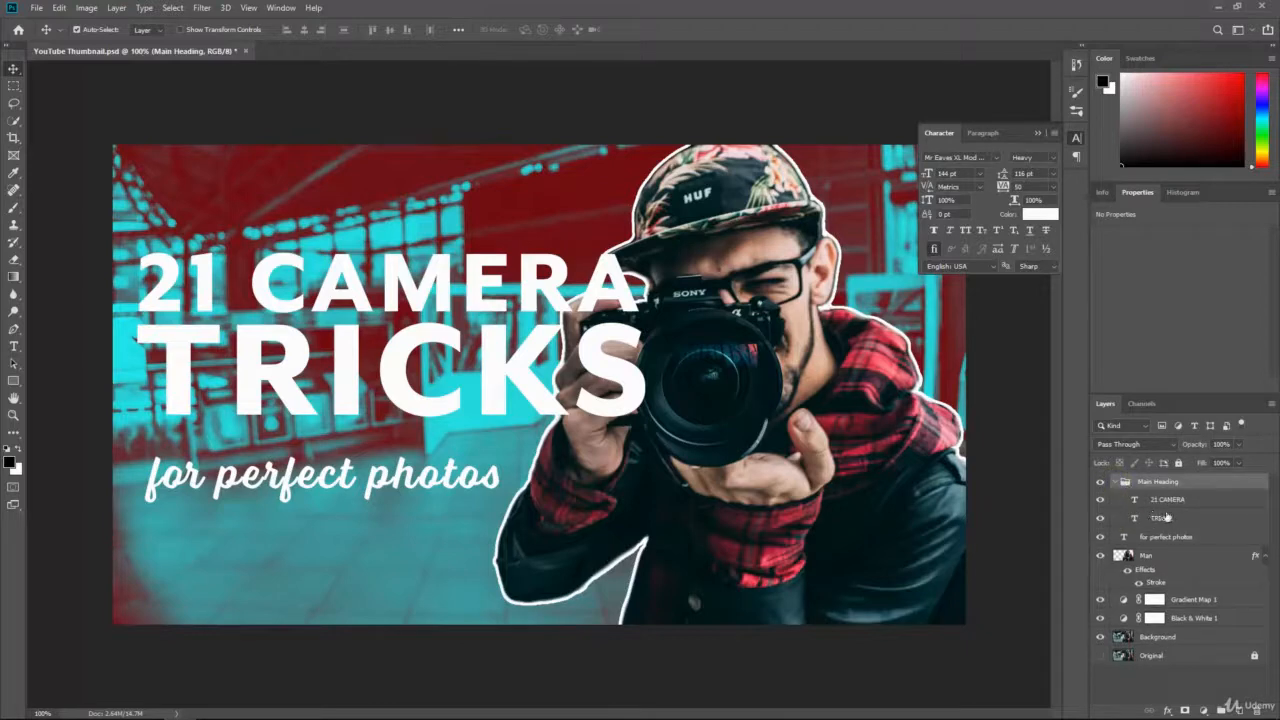
{"action": "left_click", "coordinate": [1101, 483]}
{"action": "left_click", "coordinate": [1101, 483]}
{"action": "left_click", "coordinate": [1115, 482]}
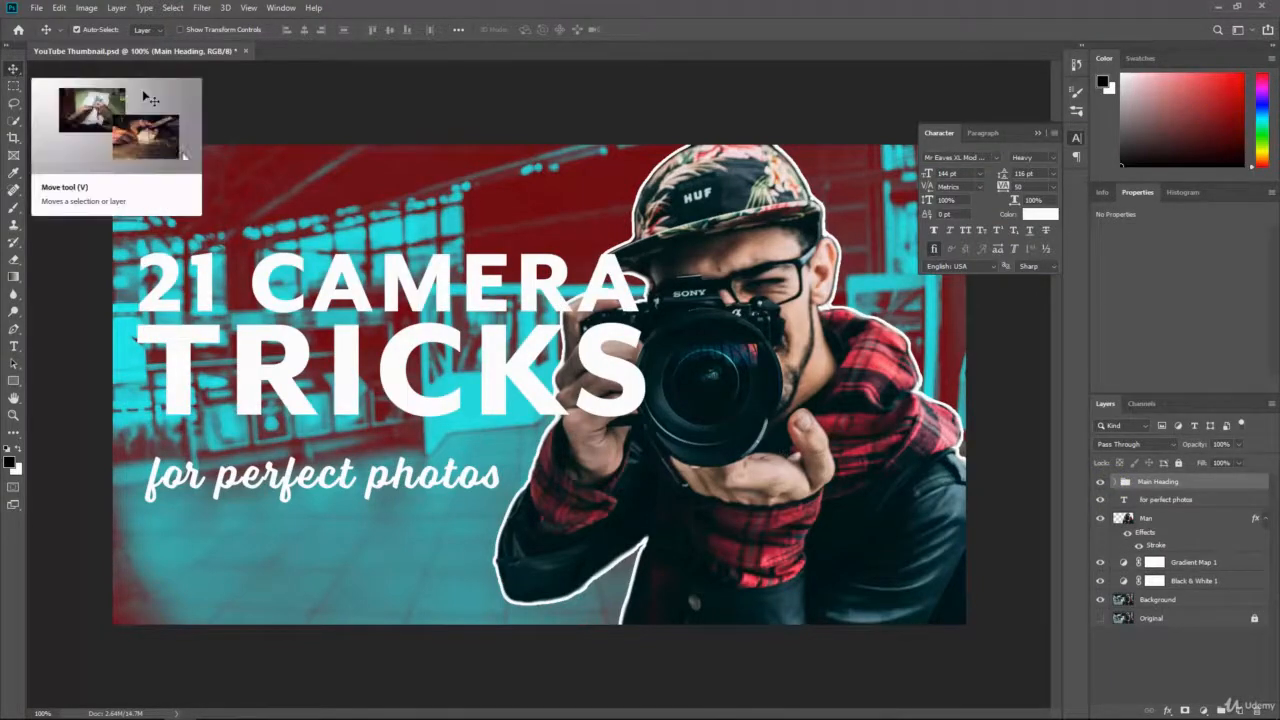
Step: Try moving the "21 CAMERA" text with auto-select set to Group and to Layer, undoing the single-layer move
{"action": "left_click", "coordinate": [288, 311]}
{"action": "left_click_drag", "start_coordinate": [288, 311], "coordinate": [354, 292]}
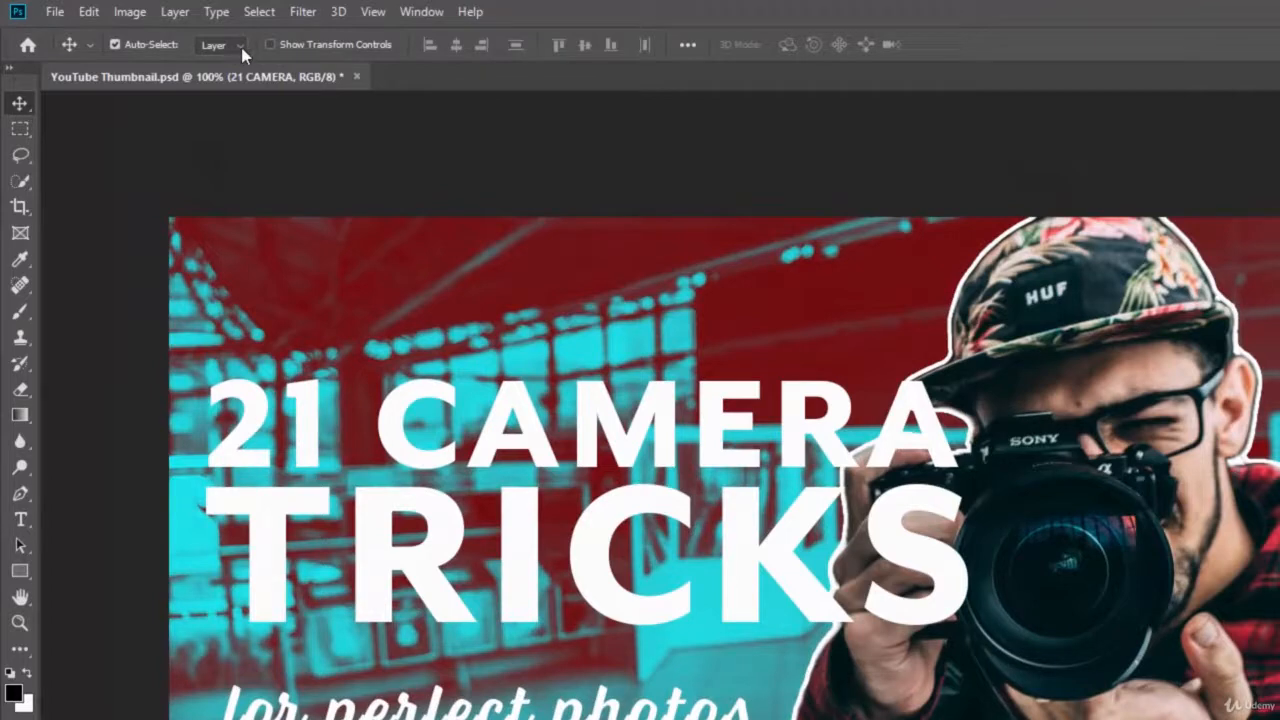
{"action": "left_click", "coordinate": [238, 45]}
{"action": "left_click", "coordinate": [229, 59]}
{"action": "left_click_drag", "start_coordinate": [306, 408], "coordinate": [414, 318]}
{"action": "left_click", "coordinate": [232, 43]}
{"action": "left_click", "coordinate": [230, 76]}
{"action": "key", "text": "ctrl+z"}
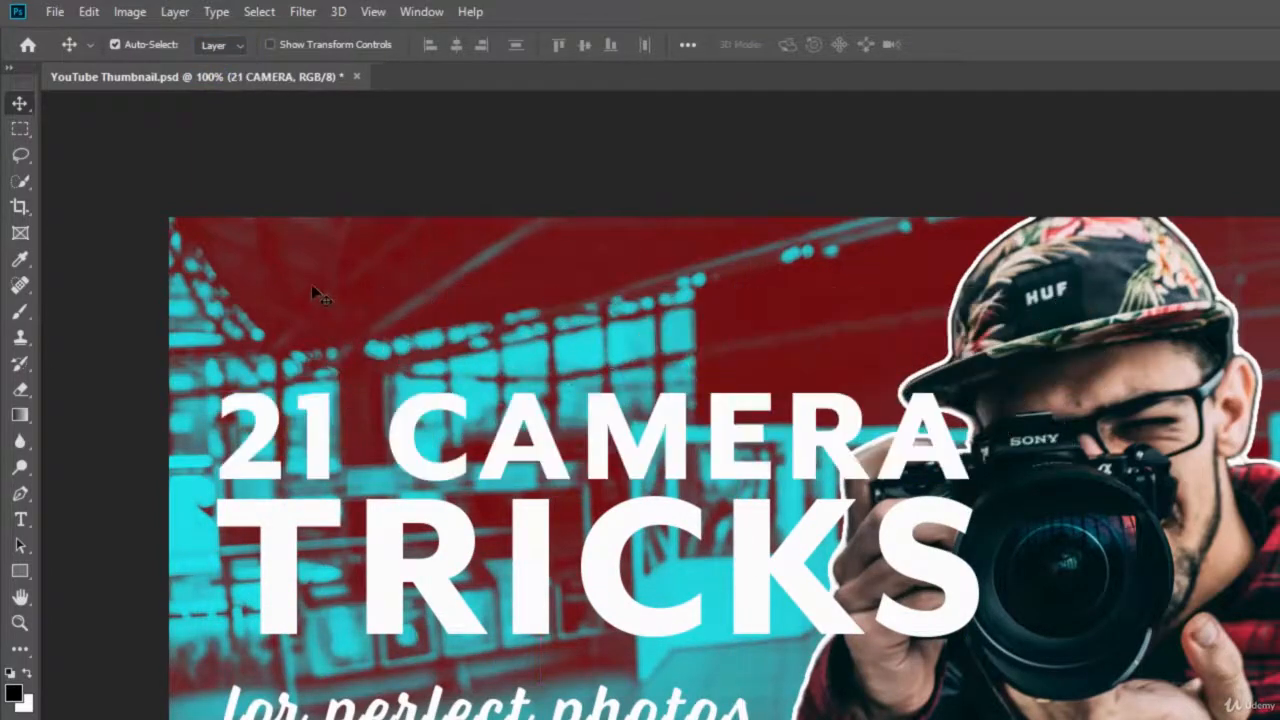
Step: Set auto-select to Group and move the whole Main Heading group down to sit just above the "for perfect photos" tagline
{"action": "left_click", "coordinate": [212, 62]}
{"action": "left_click_drag", "start_coordinate": [265, 420], "coordinate": [240, 413]}
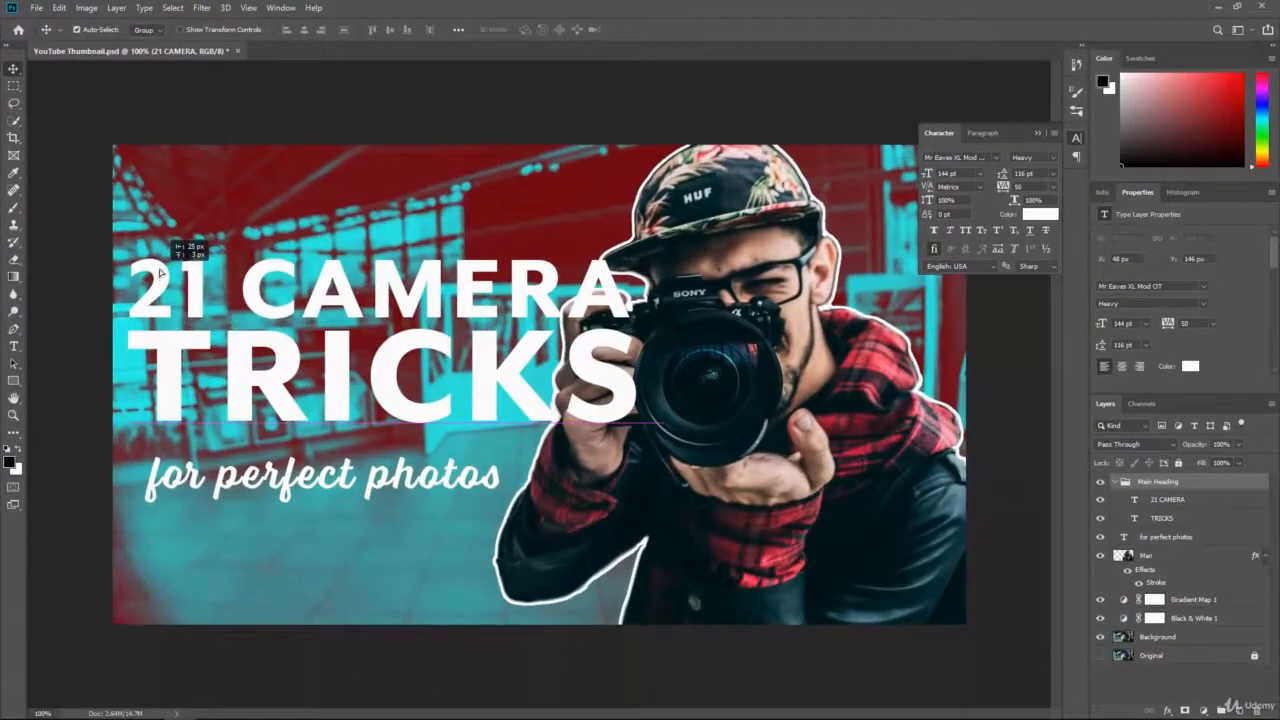
{"action": "left_click_drag", "start_coordinate": [160, 273], "coordinate": [170, 263]}
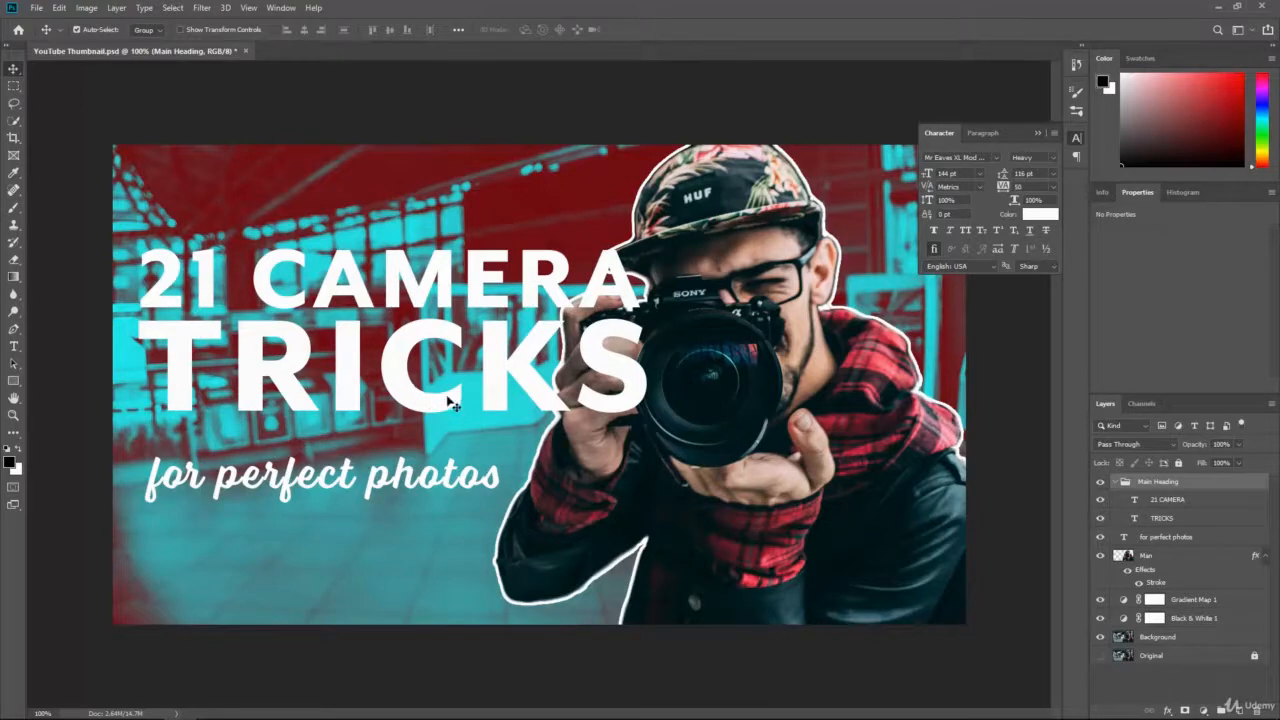
{"action": "mouse_move", "coordinate": [390, 278]}
{"action": "left_mouse_down"}
{"action": "mouse_move", "coordinate": [393, 203]}
{"action": "mouse_move", "coordinate": [407, 189]}
{"action": "mouse_move", "coordinate": [659, 203]}
{"action": "mouse_move", "coordinate": [478, 193]}
{"action": "mouse_move", "coordinate": [616, 388]}
{"action": "mouse_move", "coordinate": [722, 455]}
{"action": "mouse_move", "coordinate": [688, 460]}
{"action": "mouse_move", "coordinate": [450, 286]}
{"action": "mouse_move", "coordinate": [399, 286]}
{"action": "mouse_move", "coordinate": [392, 301]}
{"action": "left_mouse_up"}
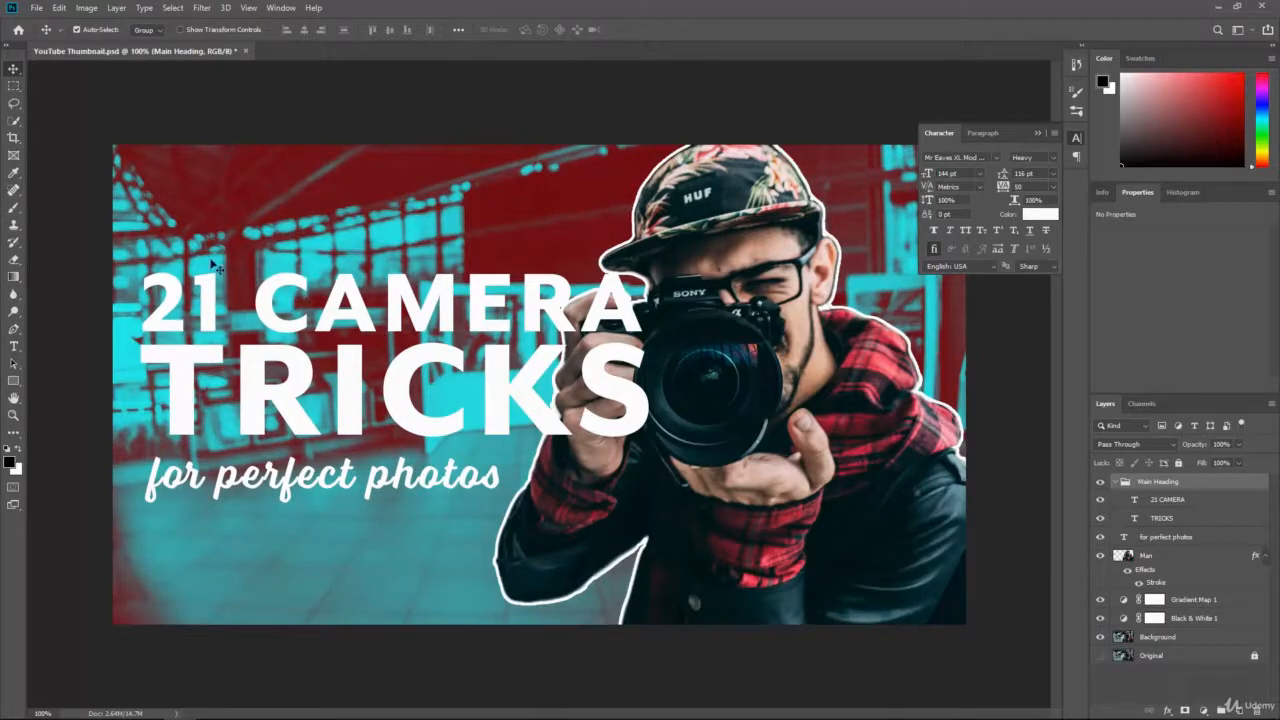
Step: Hide the character settings and save the thumbnail document
{"action": "left_click", "coordinate": [1037, 134]}
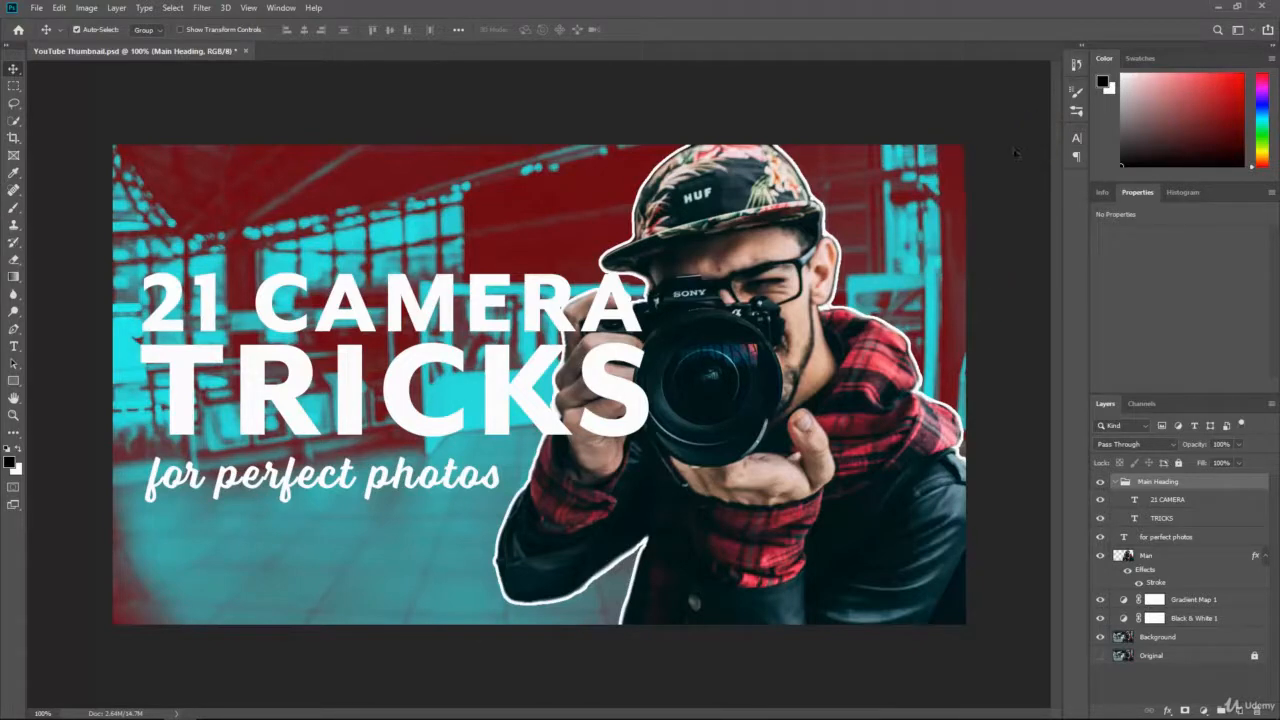
{"action": "key", "text": "ctrl+s"}
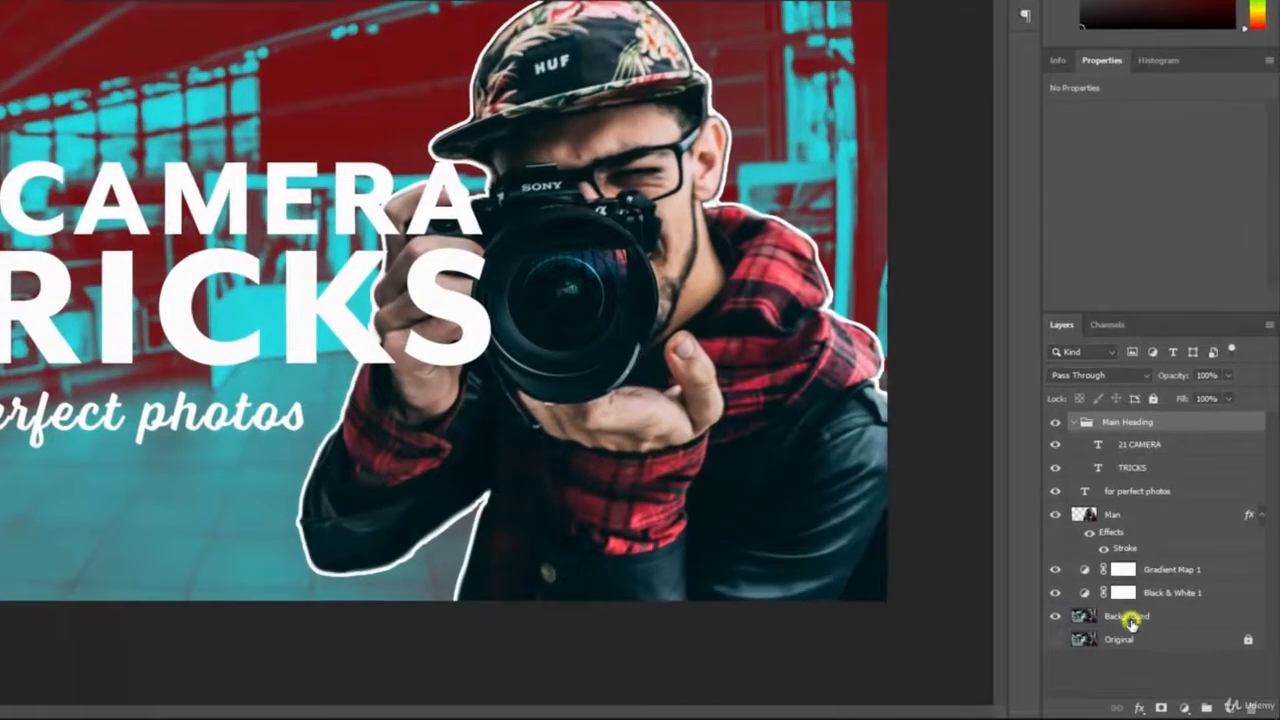
Step: Add a linear black-to-transparent gradient fill layer at 90° above the Background layer and move it above Gradient Map 1
{"action": "left_click", "coordinate": [1153, 632]}
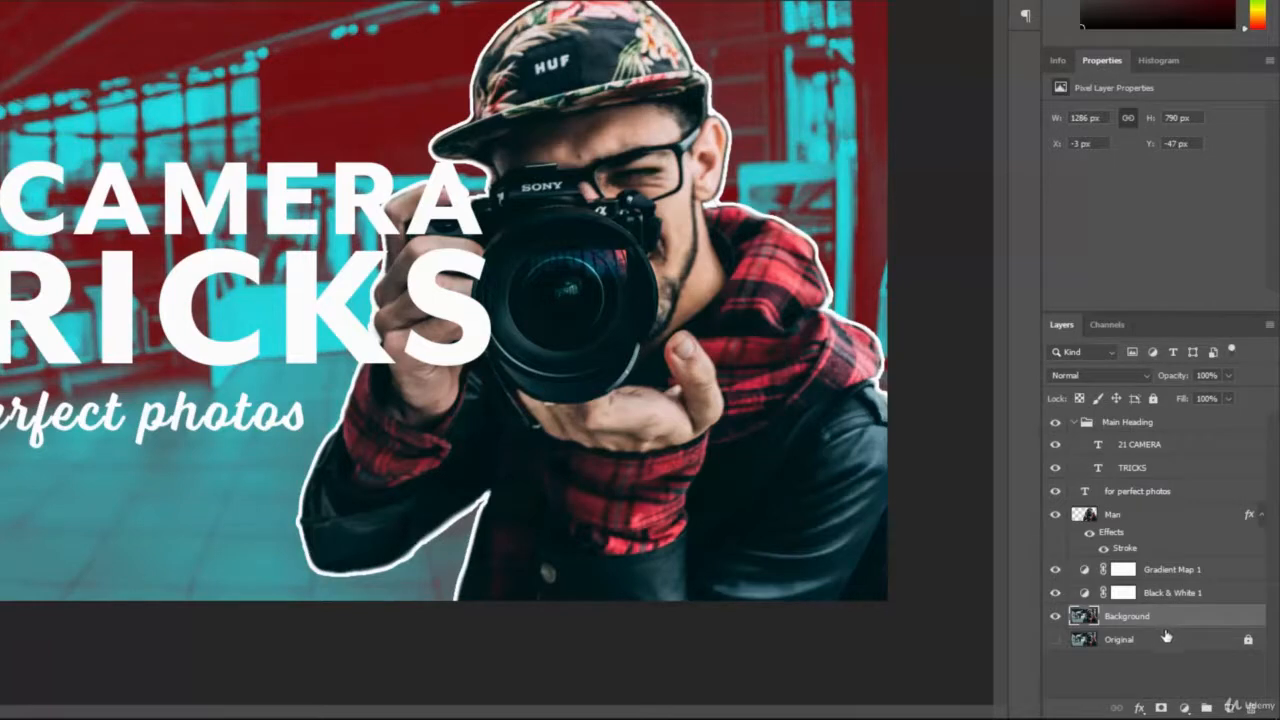
{"action": "left_click", "coordinate": [1184, 709]}
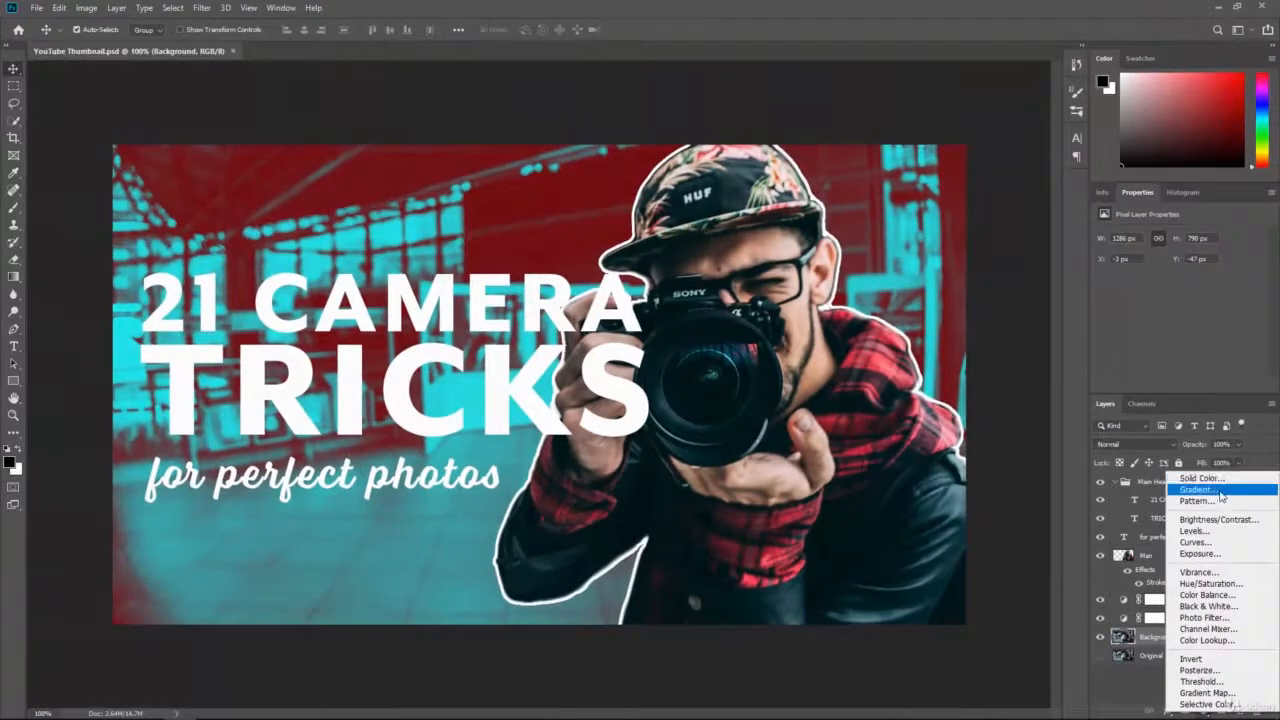
{"action": "left_click", "coordinate": [1219, 490]}
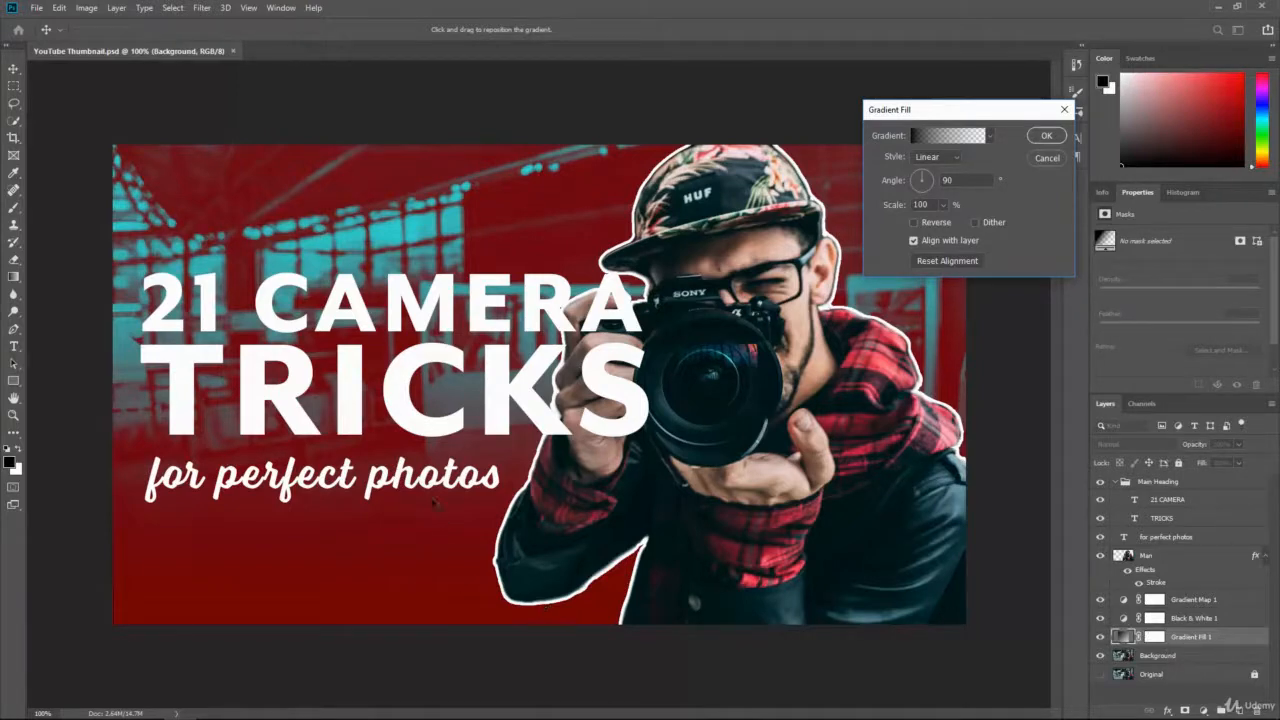
{"action": "left_click", "coordinate": [1046, 137]}
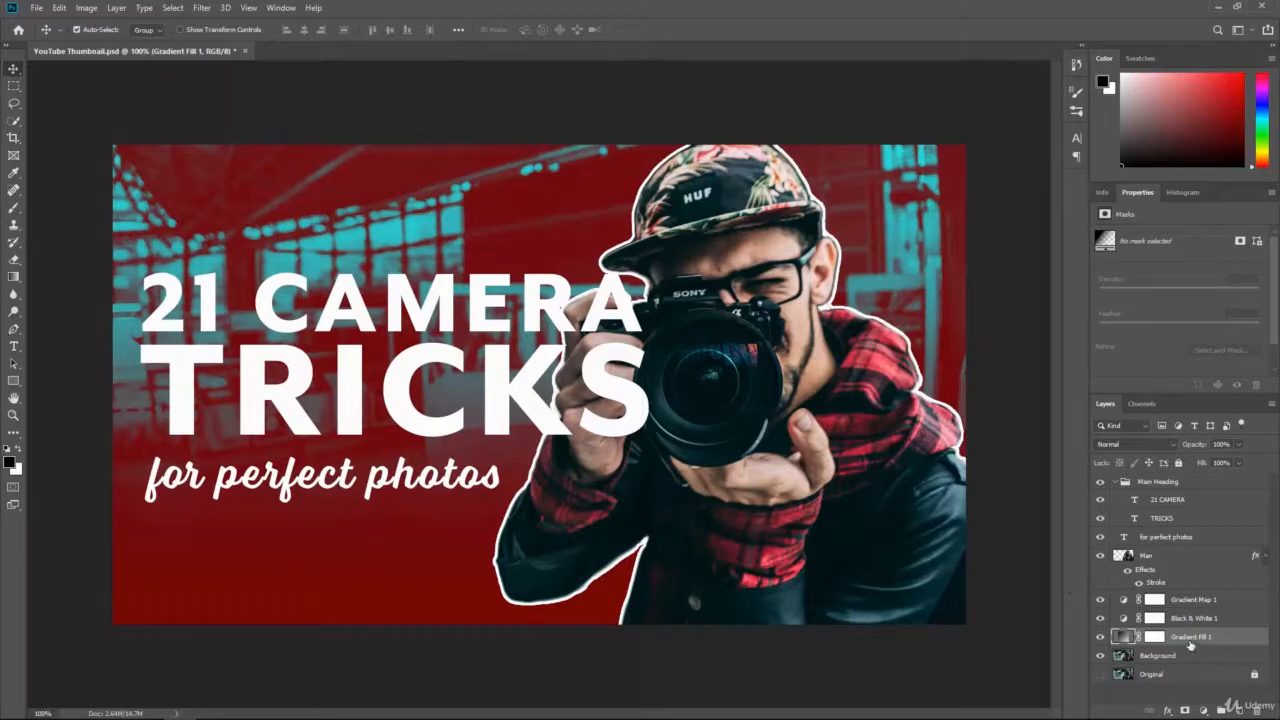
{"action": "left_click_drag", "start_coordinate": [1214, 640], "coordinate": [1212, 600]}
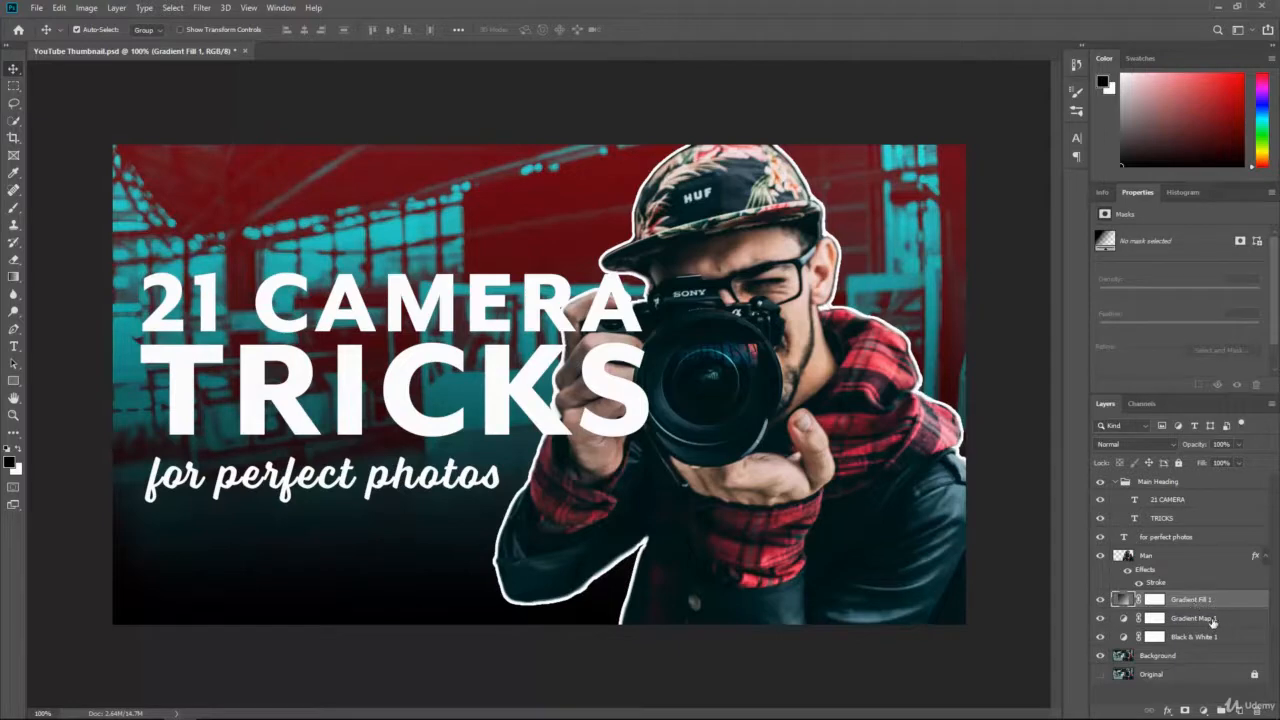
Step: Edit the gradient fill layer to a 0° angle and shift its black opacity stop to a location slightly beyond 17%
{"action": "left_click", "coordinate": [1192, 638]}
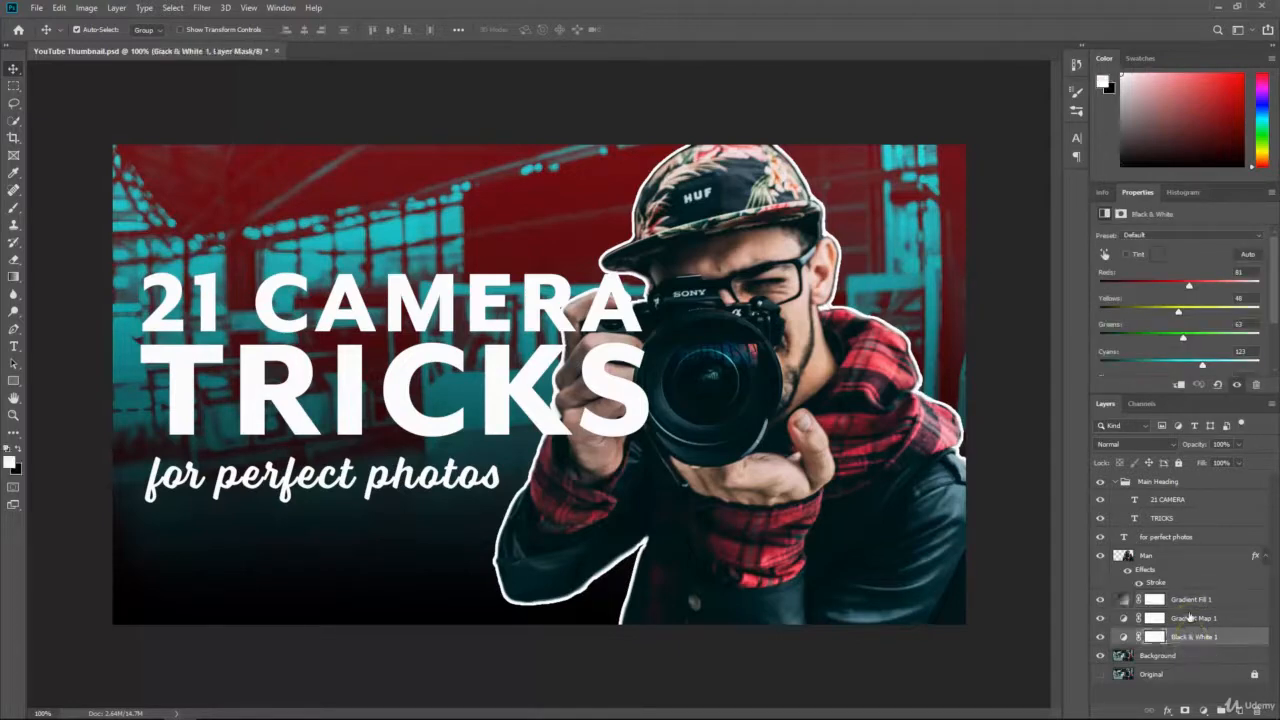
{"action": "left_click", "coordinate": [1190, 618]}
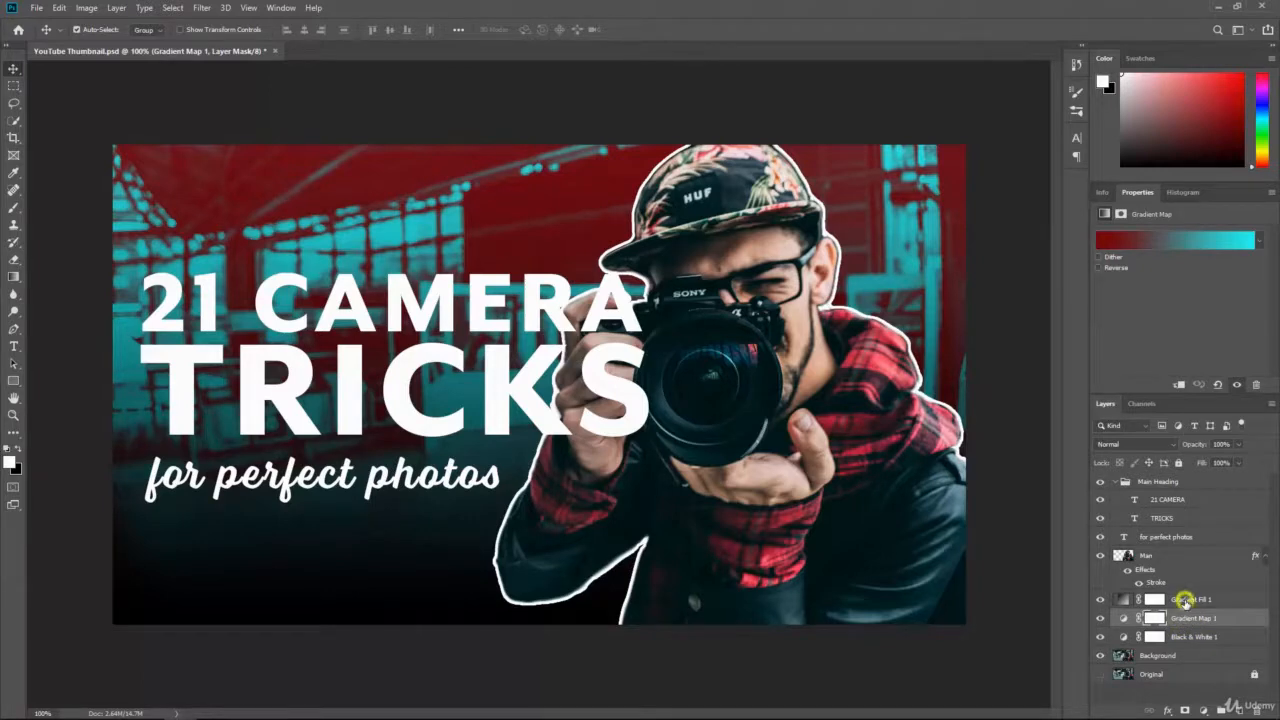
{"action": "left_click", "coordinate": [1185, 600]}
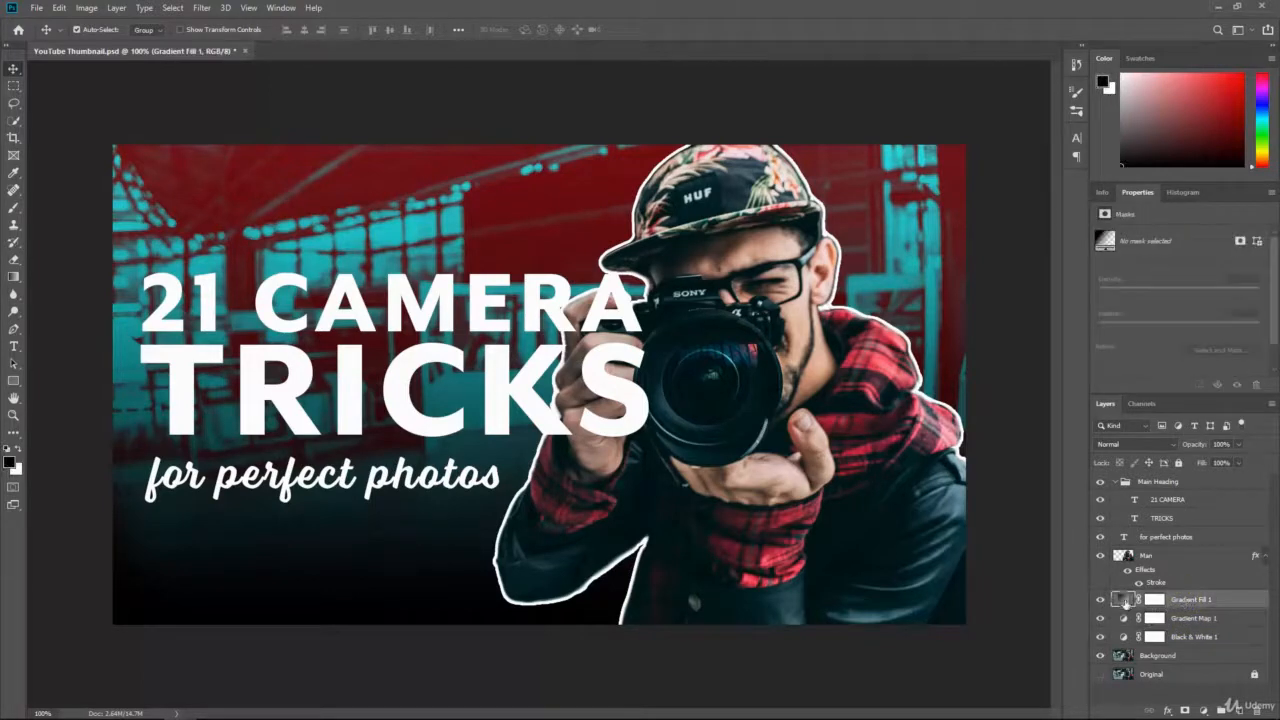
{"action": "double_click", "coordinate": [1124, 601]}
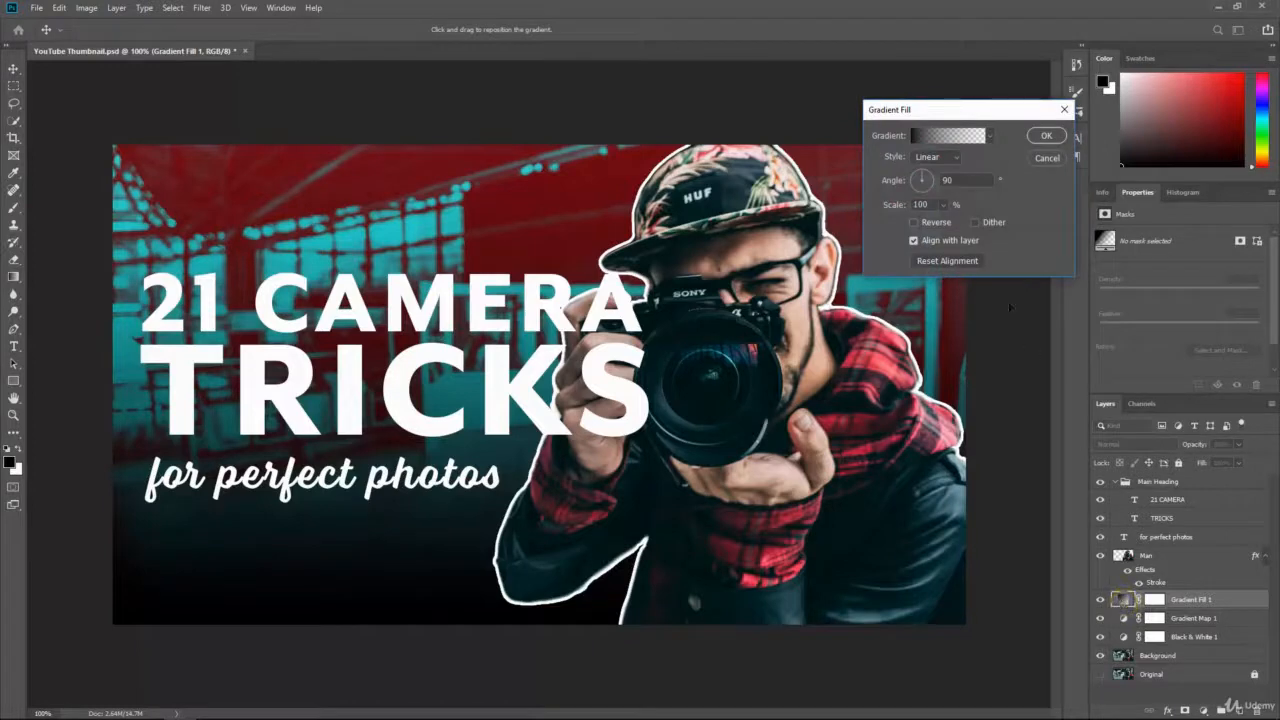
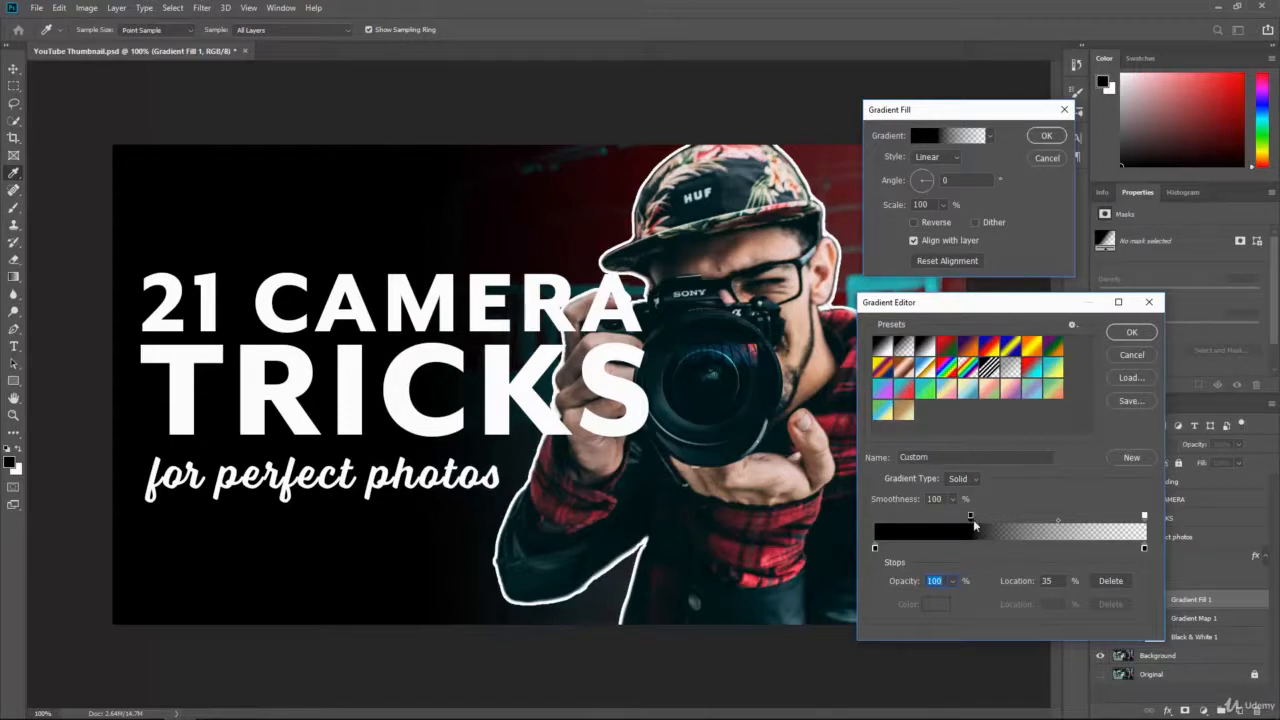
{"action": "left_click_drag", "start_coordinate": [971, 516], "coordinate": [921, 518]}
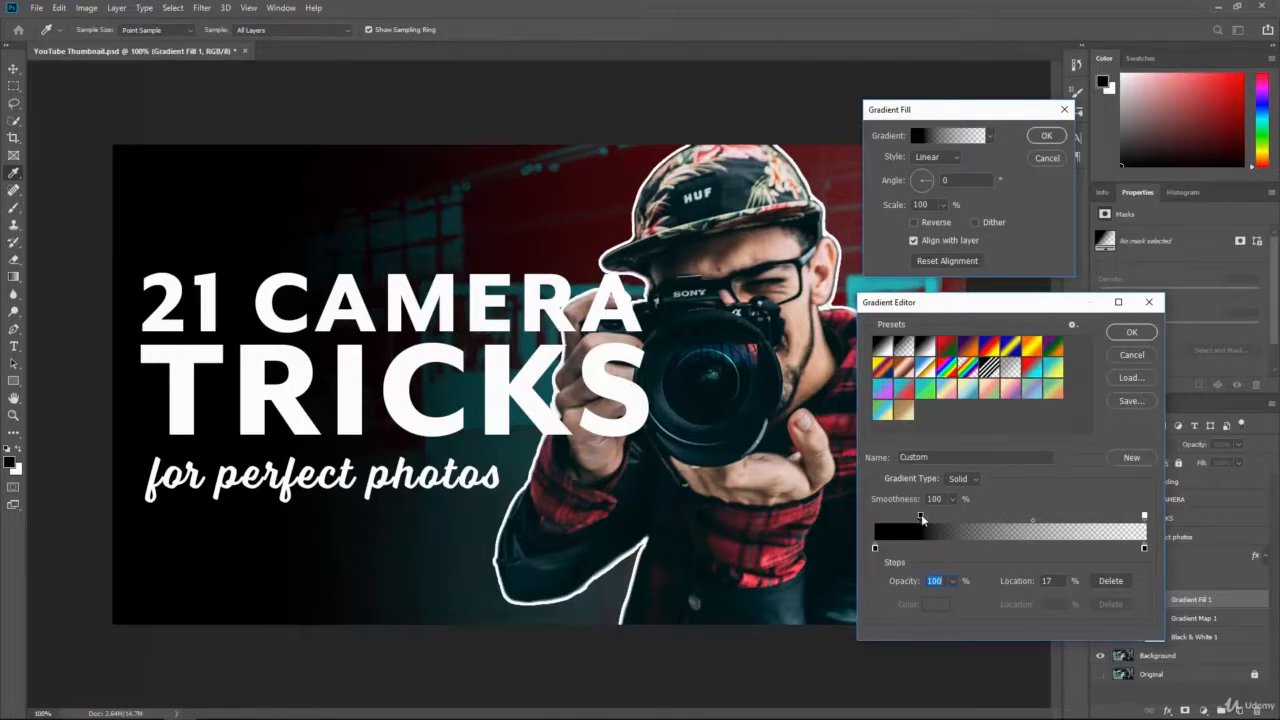
{"action": "left_click_drag", "start_coordinate": [921, 514], "coordinate": [932, 517]}
{"action": "left_click", "coordinate": [1131, 333]}
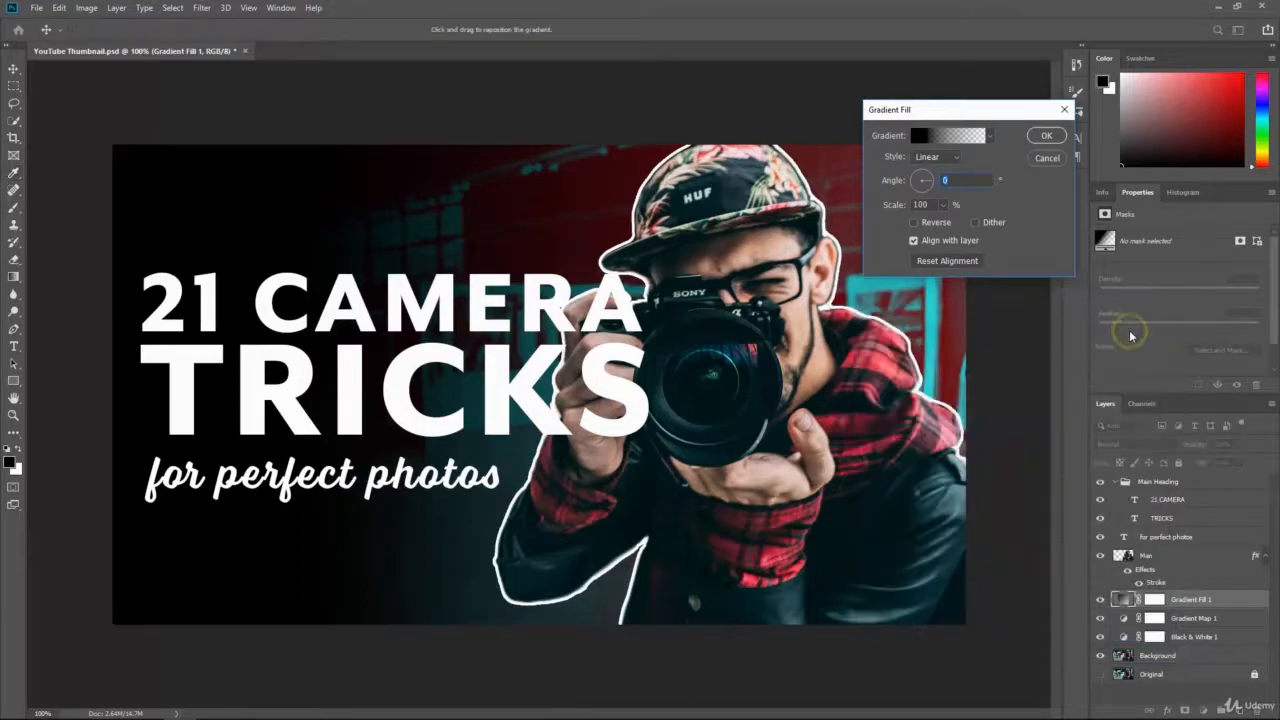
{"action": "left_click", "coordinate": [1055, 134]}
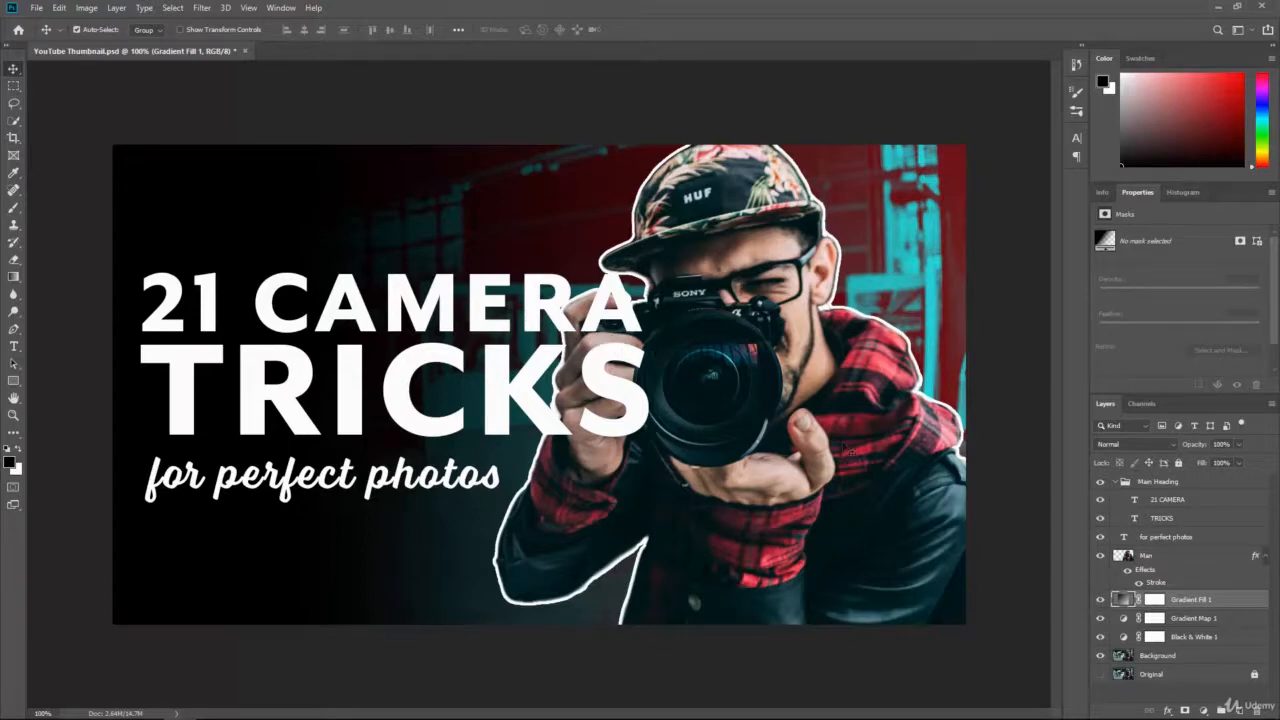
Step: Collapse the Main Heading group and move it below the Man layer, directly above the gradient fill layer
{"action": "left_click", "coordinate": [1117, 482]}
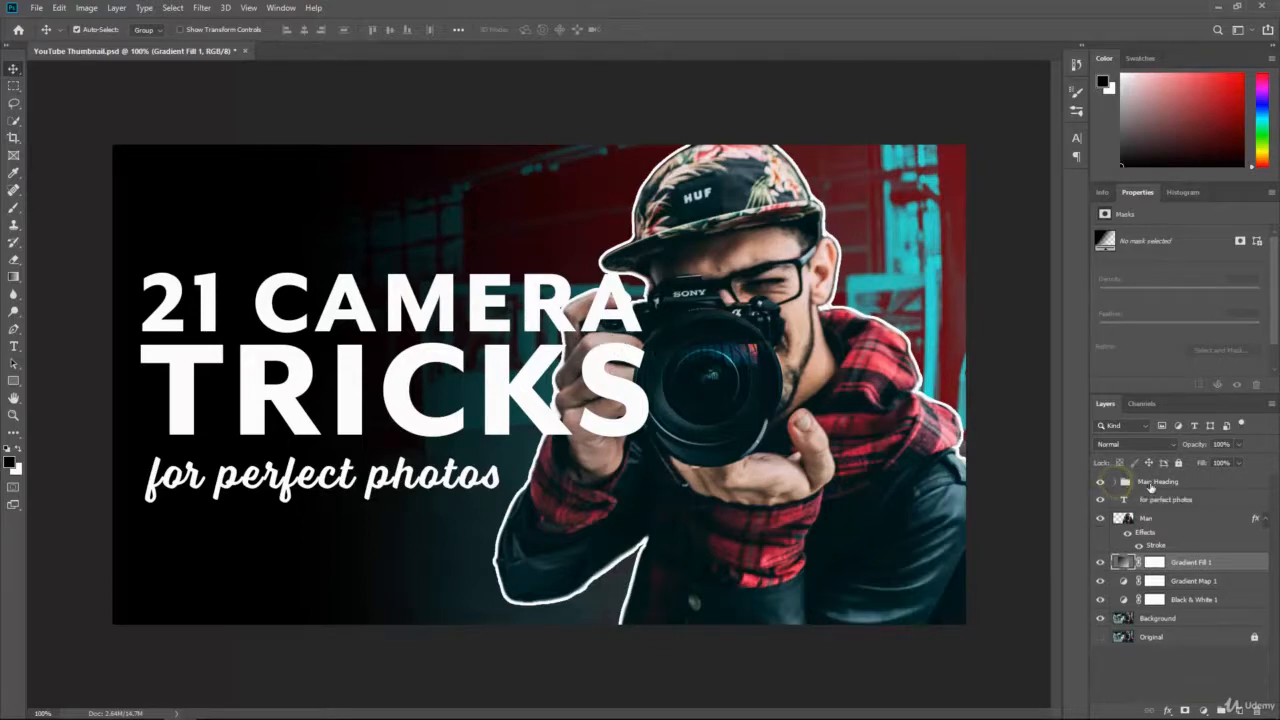
{"action": "left_click", "coordinate": [1192, 483]}
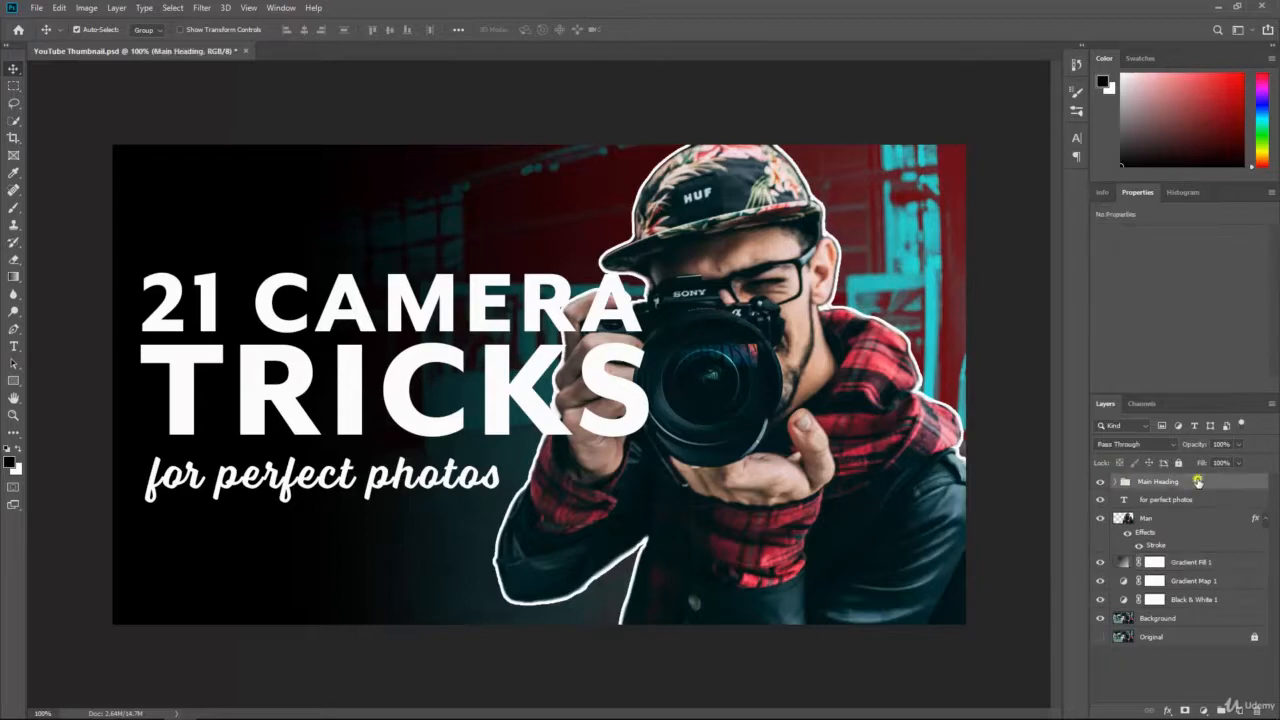
{"action": "left_click_drag", "start_coordinate": [1194, 499], "coordinate": [1192, 552]}
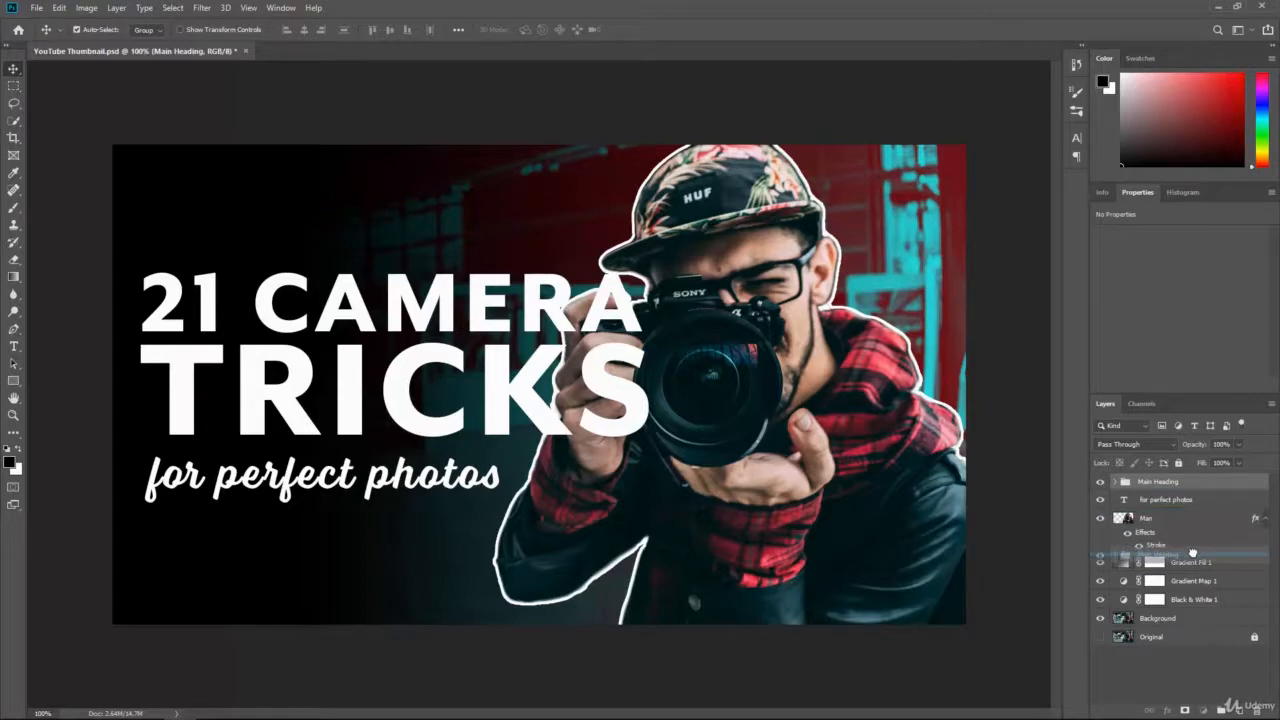
{"action": "left_click_drag", "start_coordinate": [1192, 552], "coordinate": [1192, 552]}
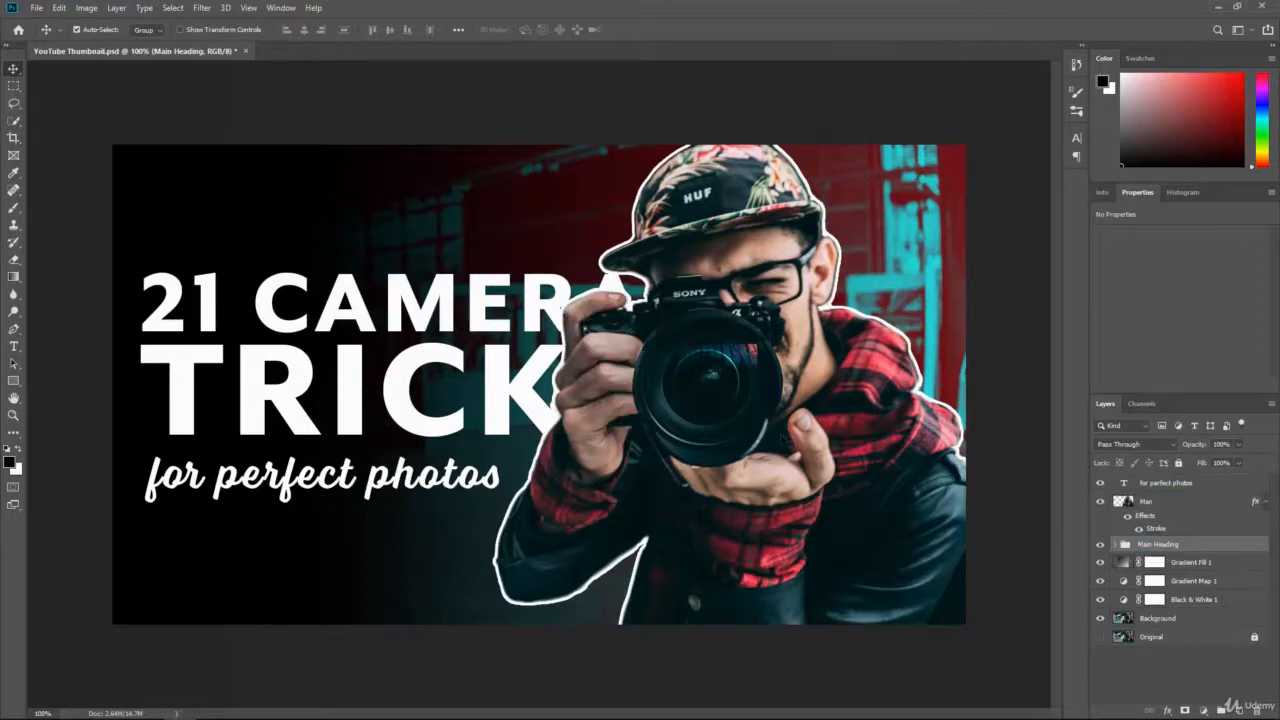
Step: Expand the Main Heading group and set the 21 CAMERA text's font size to 129 pt
{"action": "left_click", "coordinate": [1125, 544]}
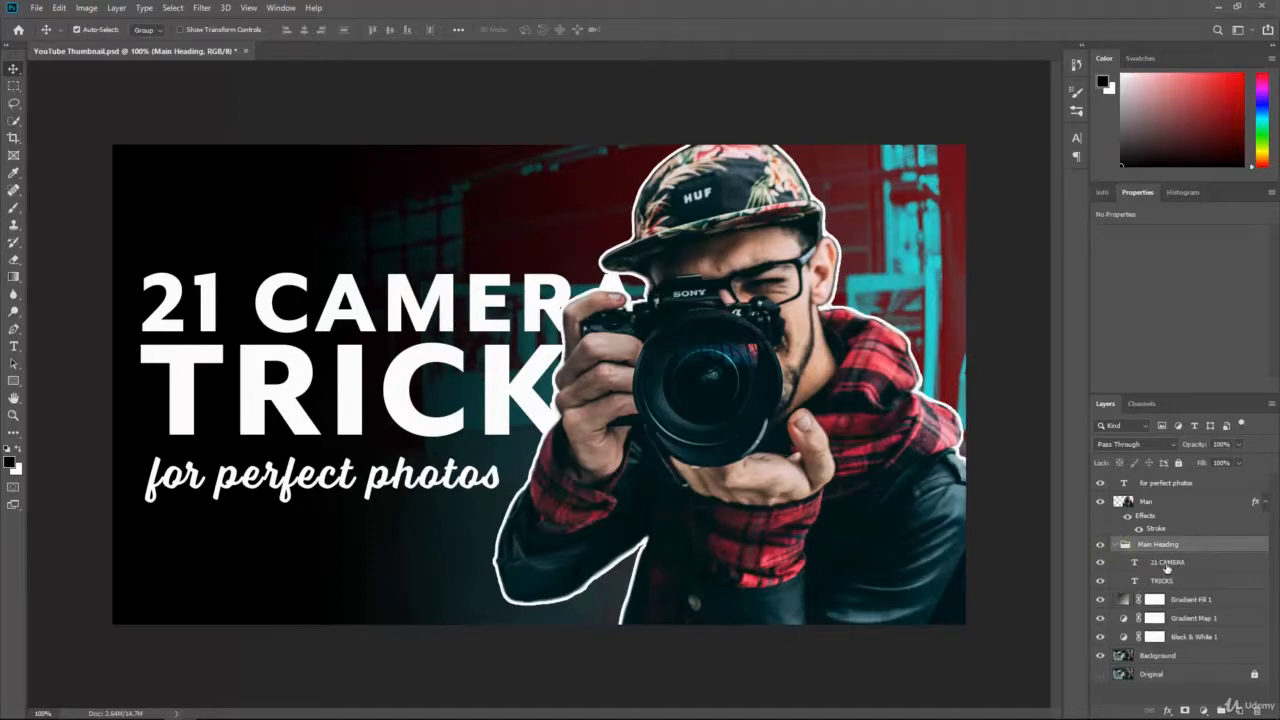
{"action": "left_click", "coordinate": [1166, 564]}
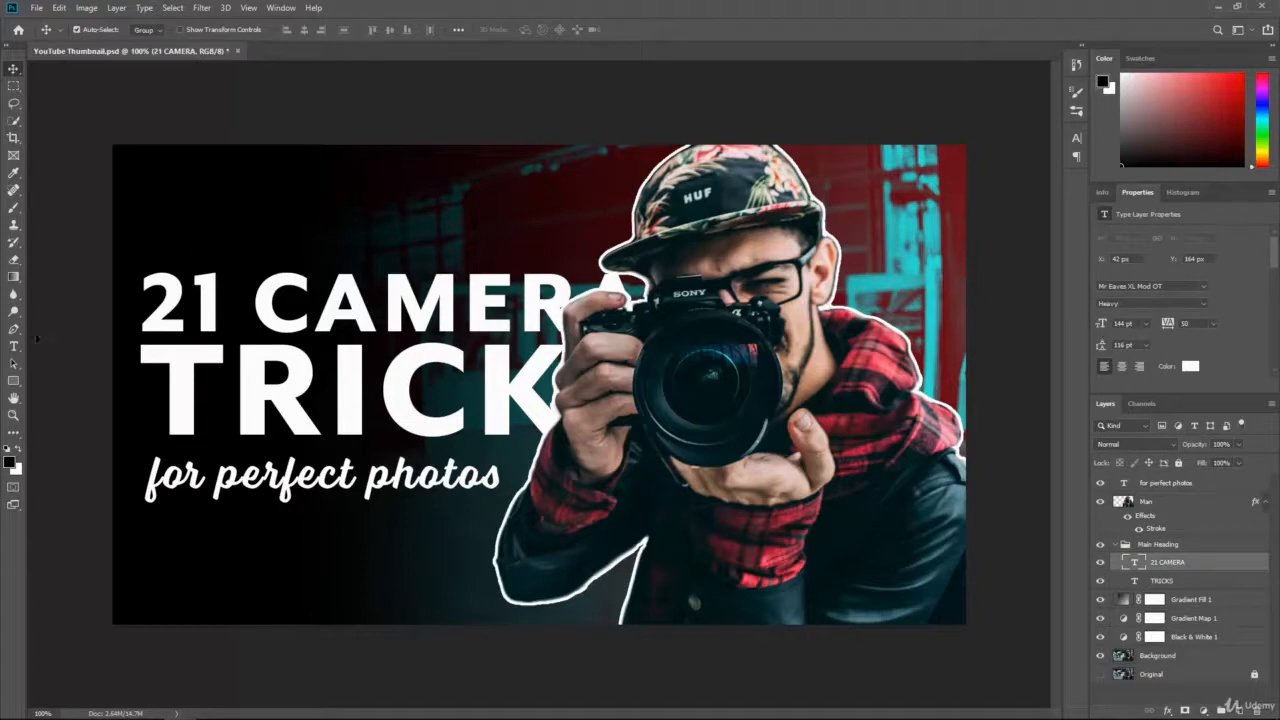
{"action": "left_click", "coordinate": [13, 346]}
{"action": "left_click", "coordinate": [296, 311]}
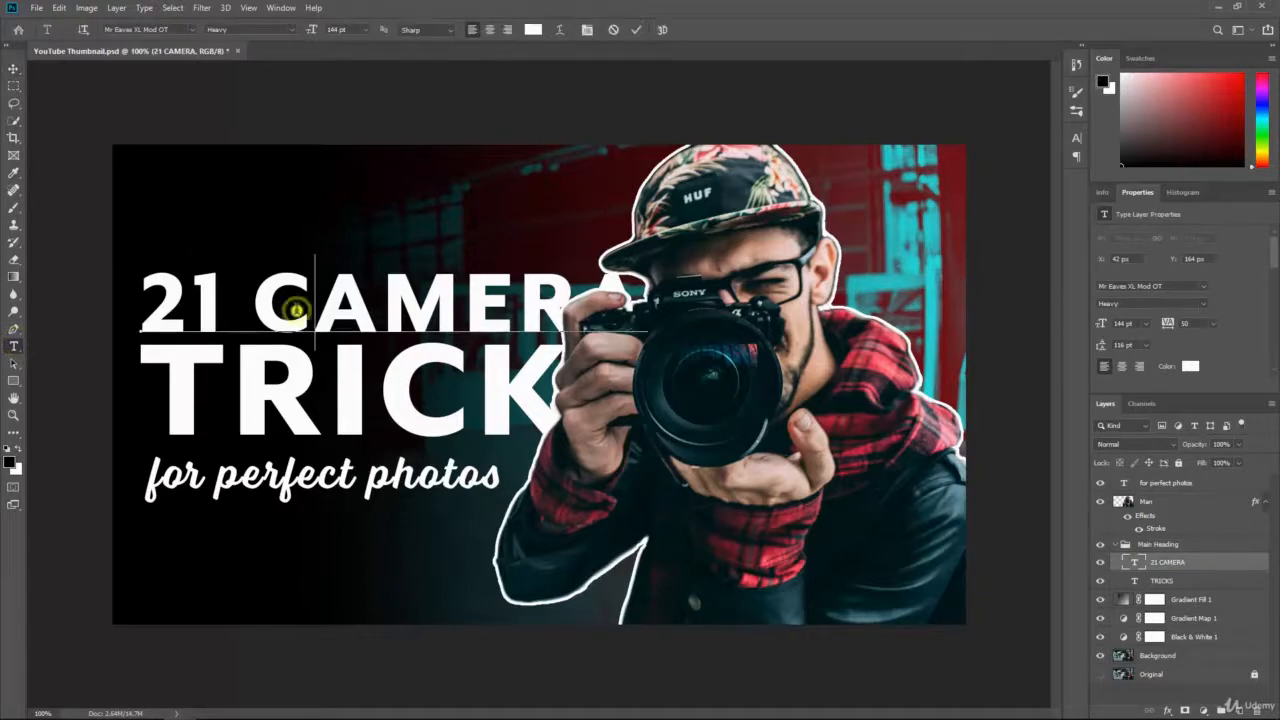
{"action": "double_click", "coordinate": [296, 311]}
{"action": "left_click", "coordinate": [295, 310]}
{"action": "left_click_drag", "start_coordinate": [158, 300], "coordinate": [620, 296]}
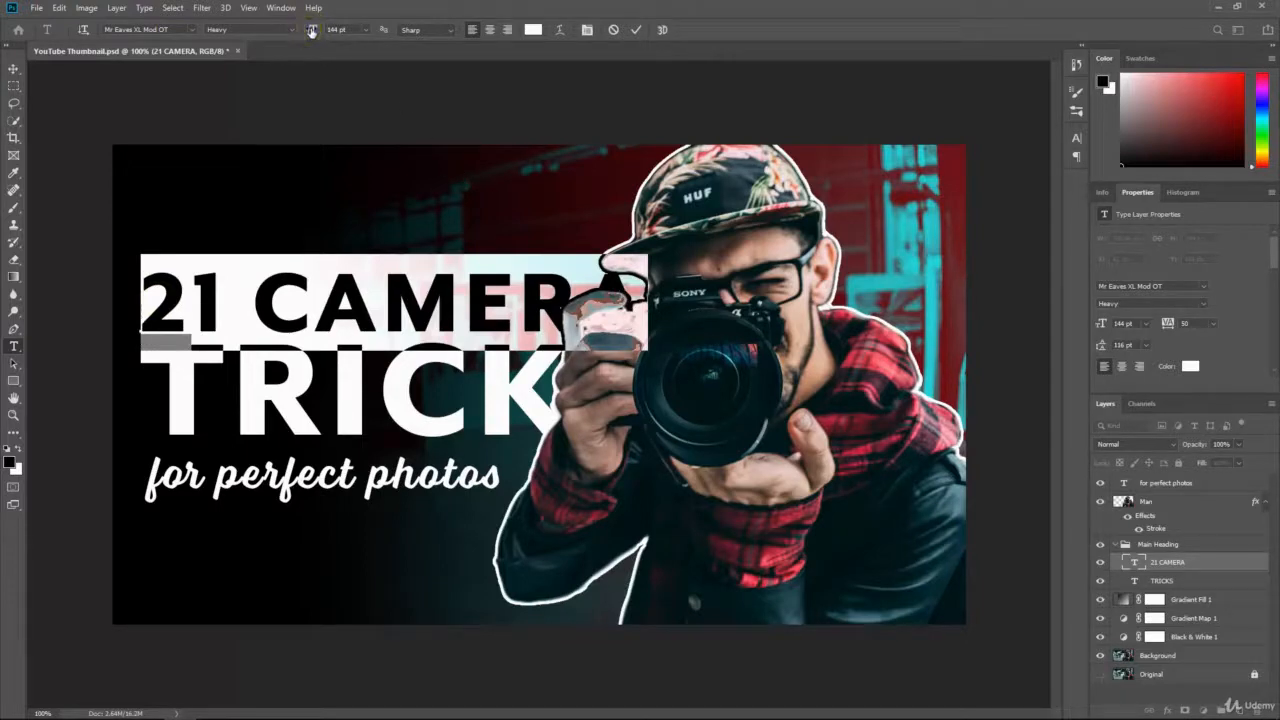
{"action": "left_click_drag", "start_coordinate": [311, 31], "coordinate": [301, 40]}
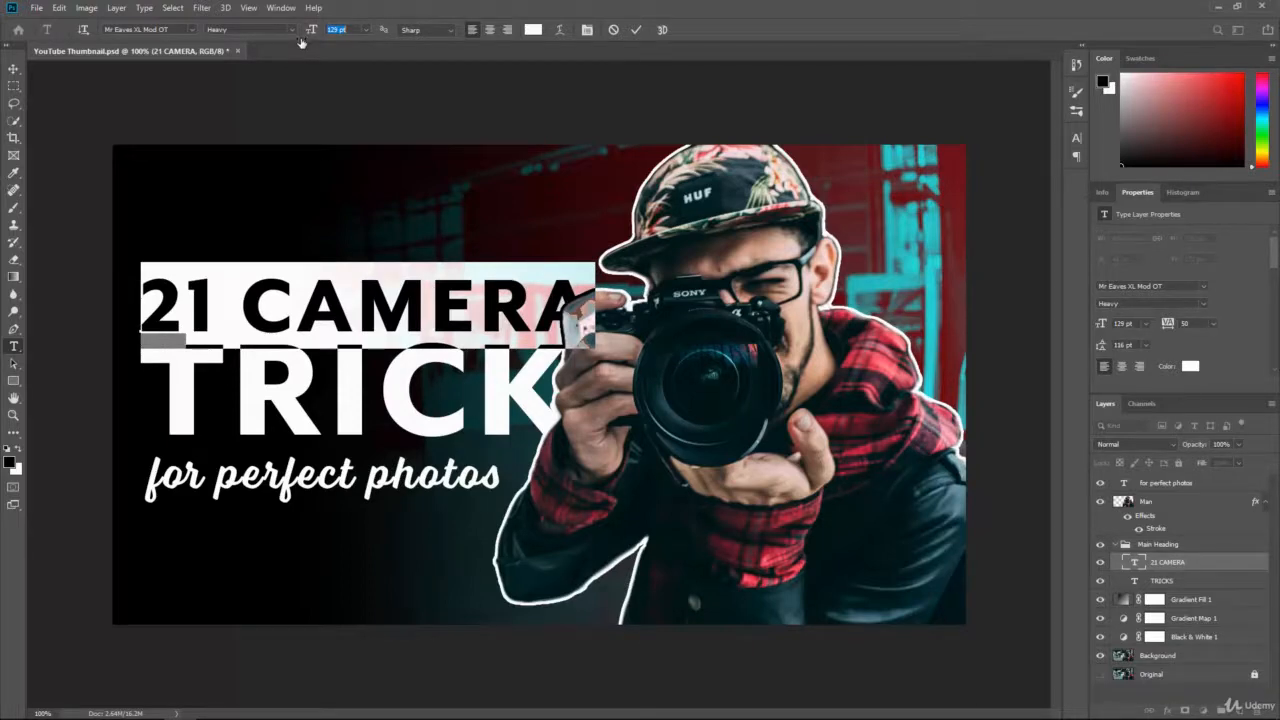
{"action": "left_click_drag", "start_coordinate": [301, 40], "coordinate": [302, 40]}
{"action": "left_click", "coordinate": [14, 68]}
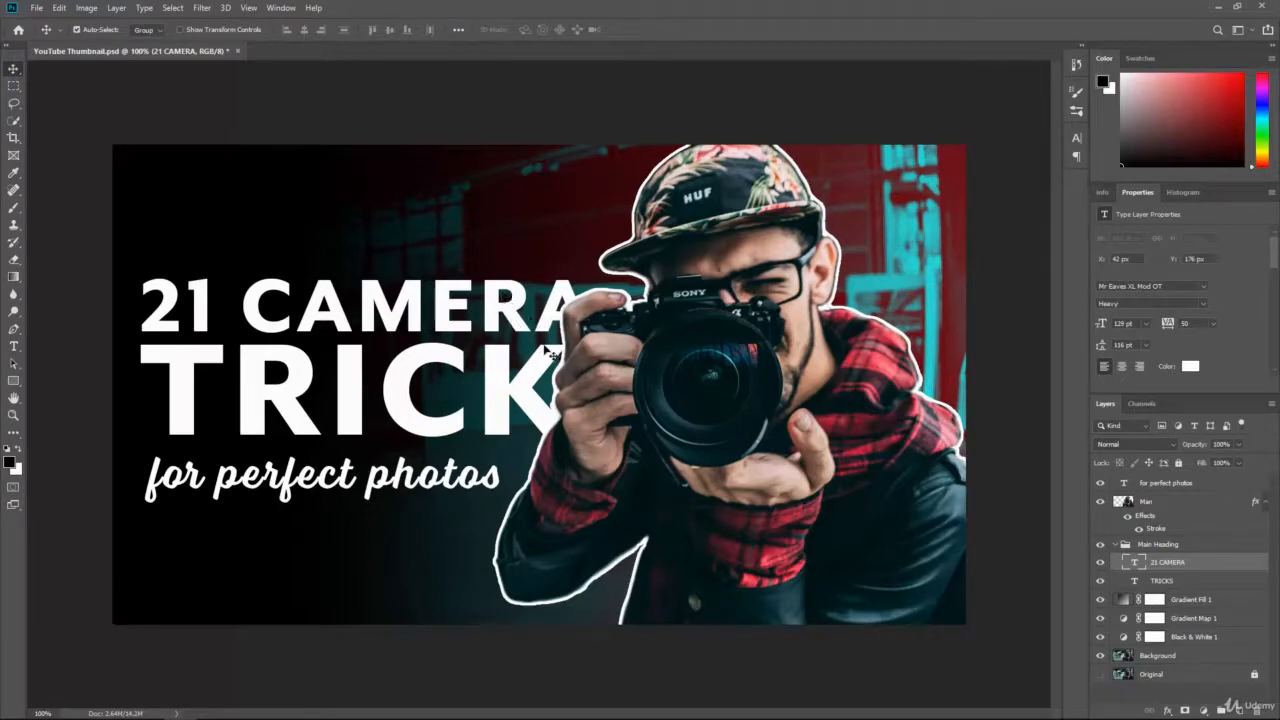
Step: Set the TRICKS text's font size to 184 pt so the whole word fits beside the man
{"action": "left_click", "coordinate": [1166, 582]}
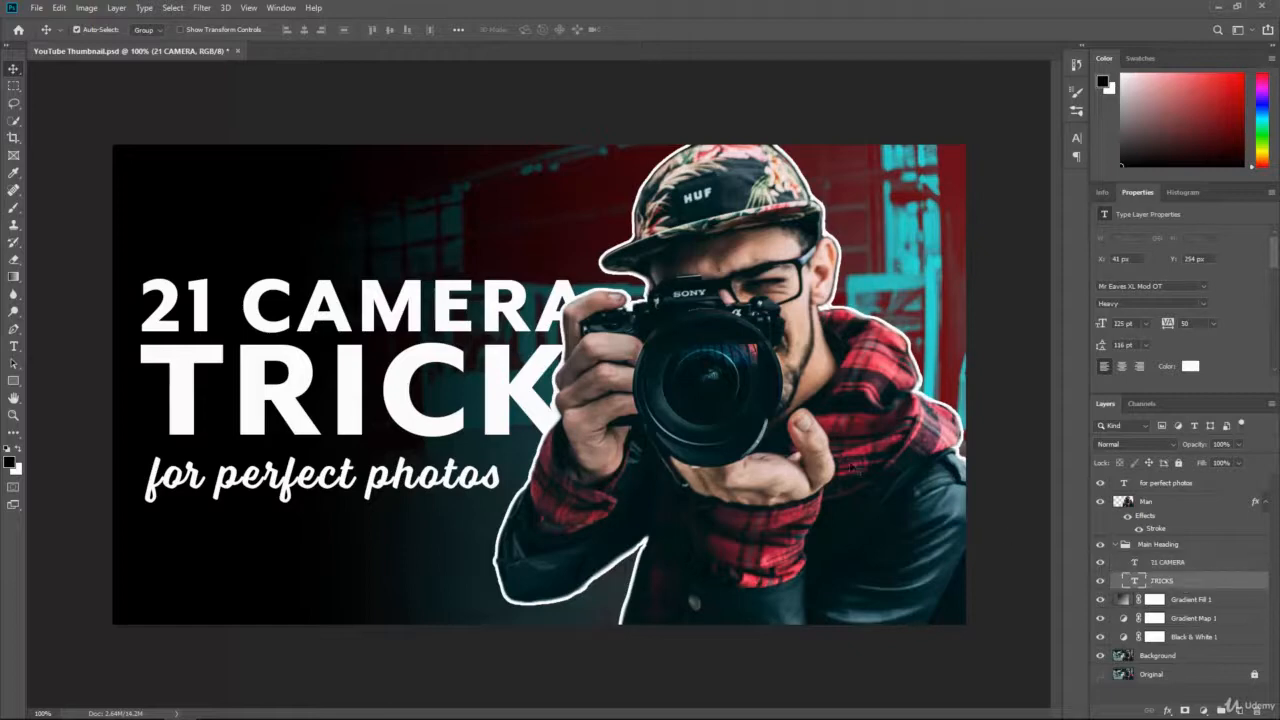
{"action": "left_click", "coordinate": [14, 346]}
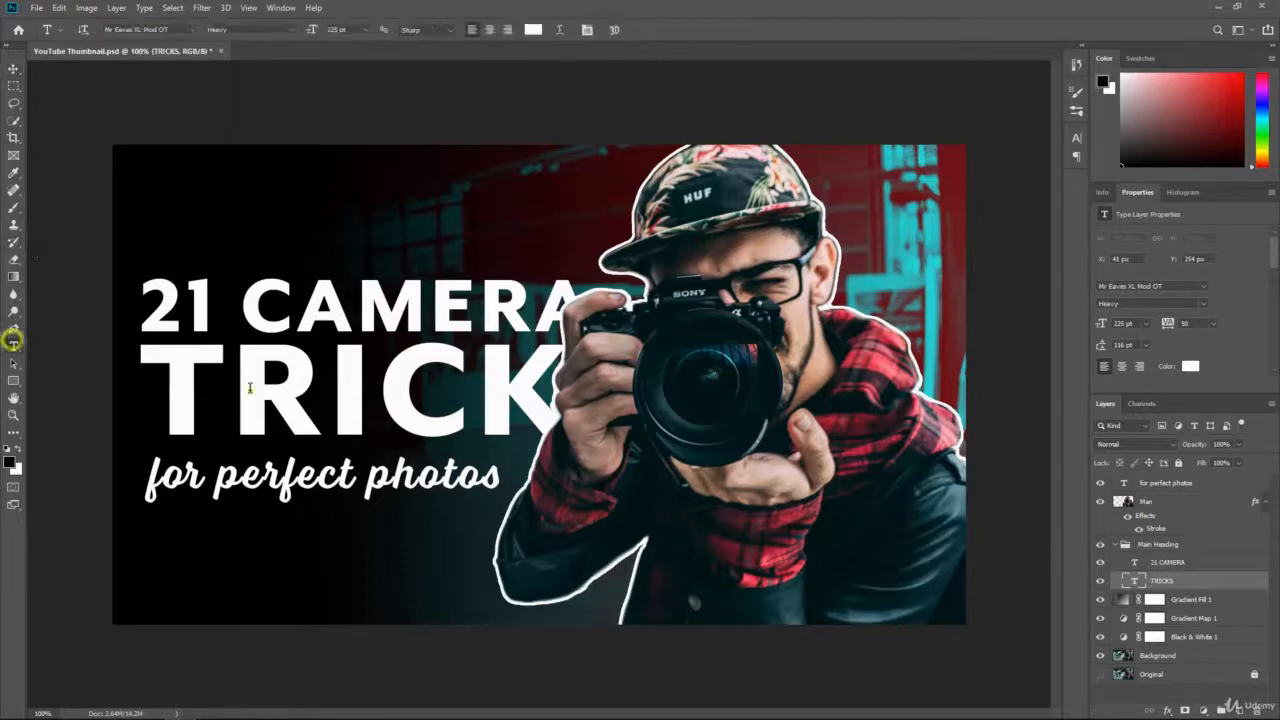
{"action": "double_click", "coordinate": [250, 390]}
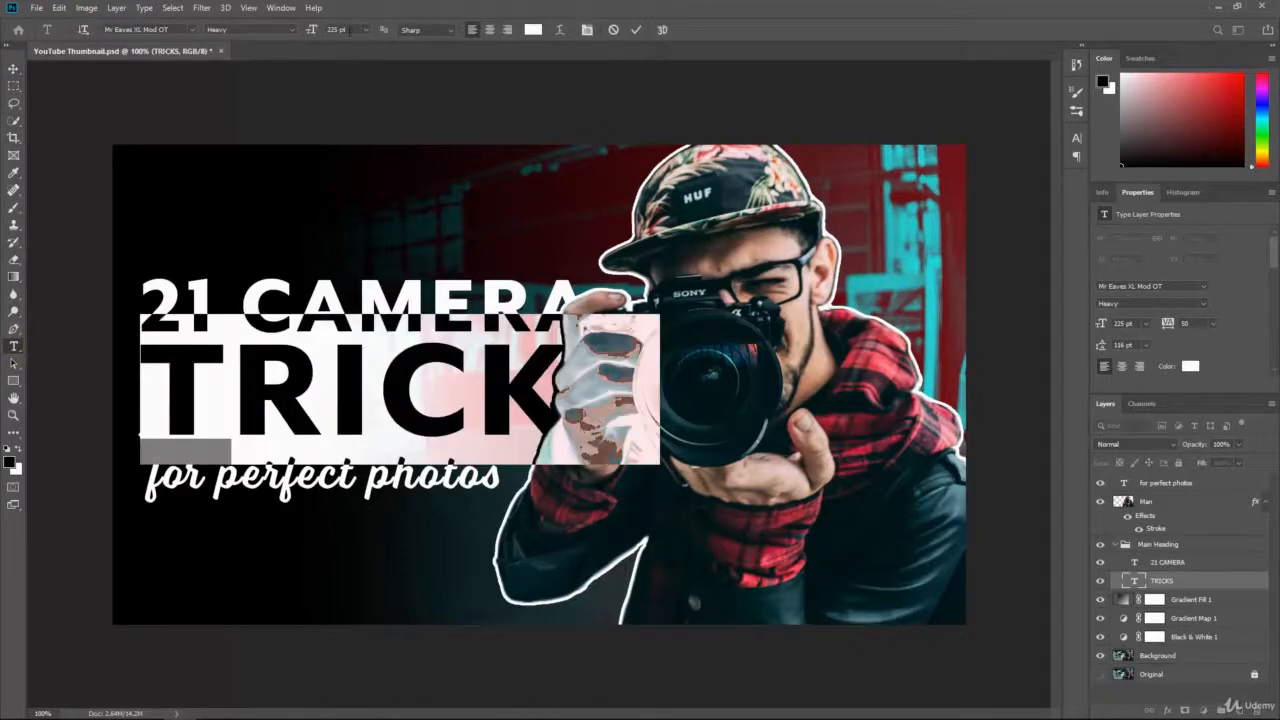
{"action": "left_click_drag", "start_coordinate": [314, 30], "coordinate": [288, 51]}
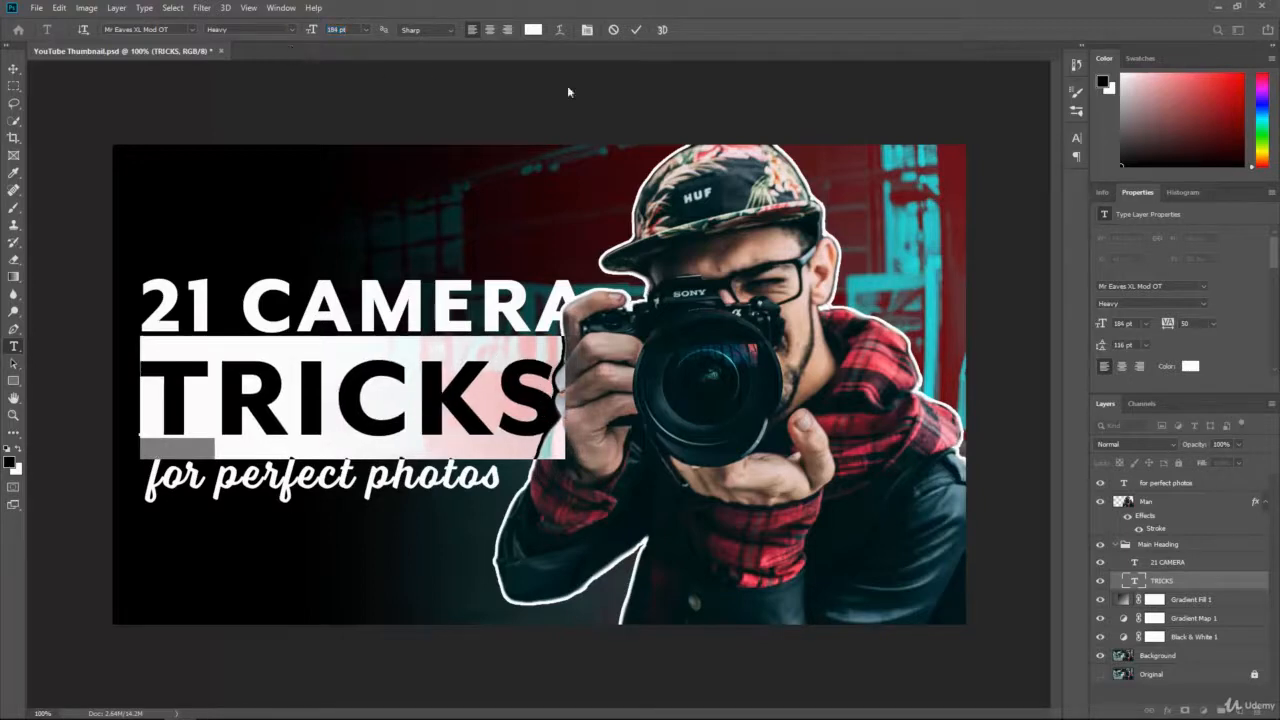
Step: Fine-tune the heading sizes, setting 21 CAMERA to 124 pt and TRICKS to 189 pt
{"action": "left_click", "coordinate": [1176, 566]}
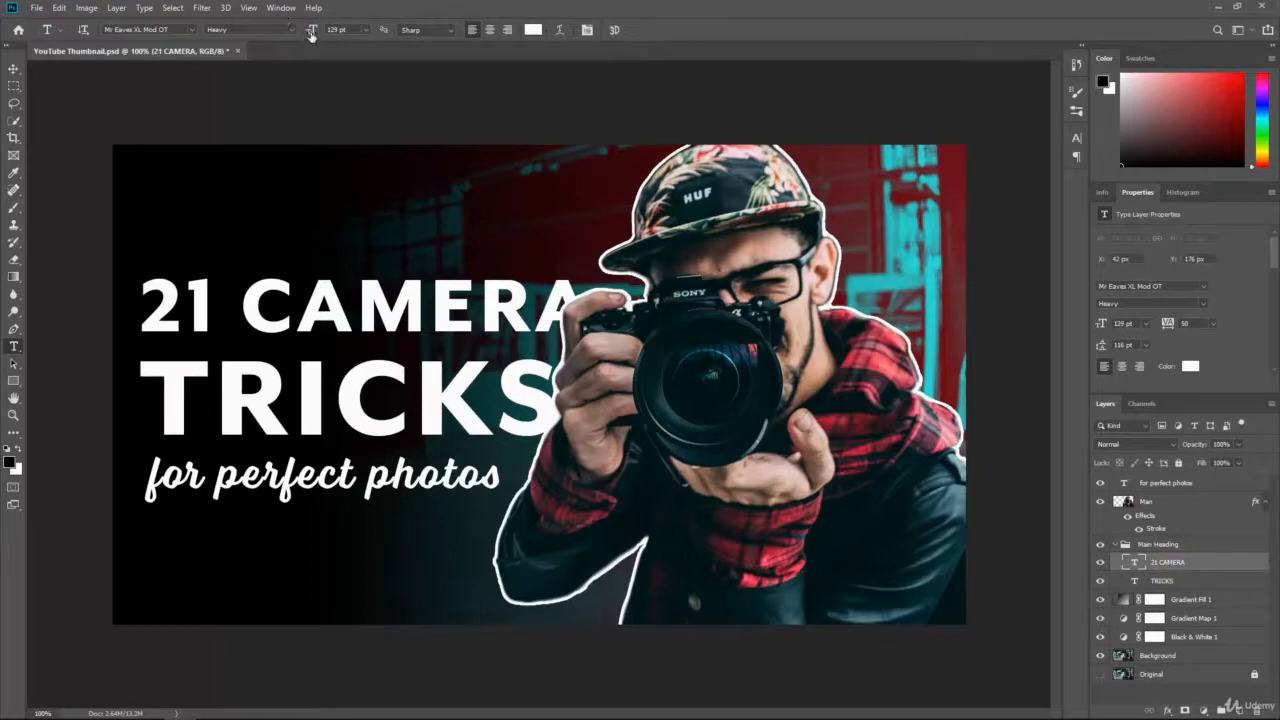
{"action": "left_click_drag", "start_coordinate": [311, 33], "coordinate": [310, 49]}
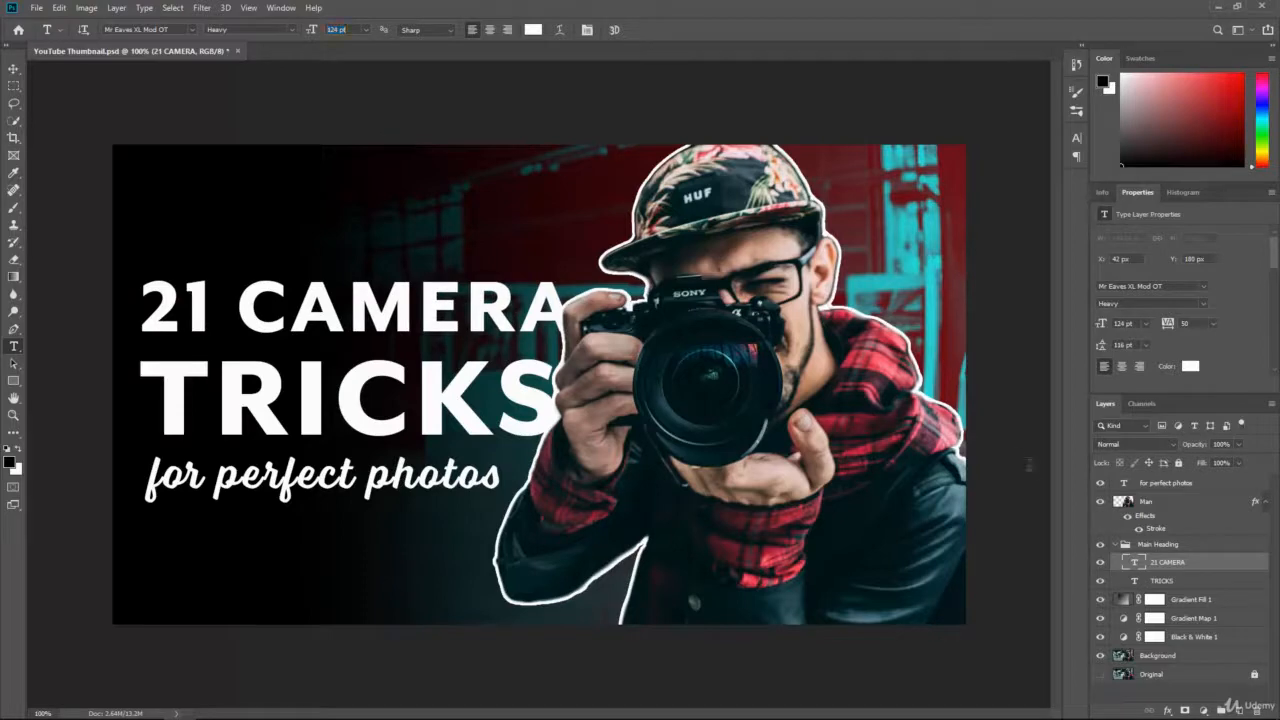
{"action": "left_click", "coordinate": [1158, 582]}
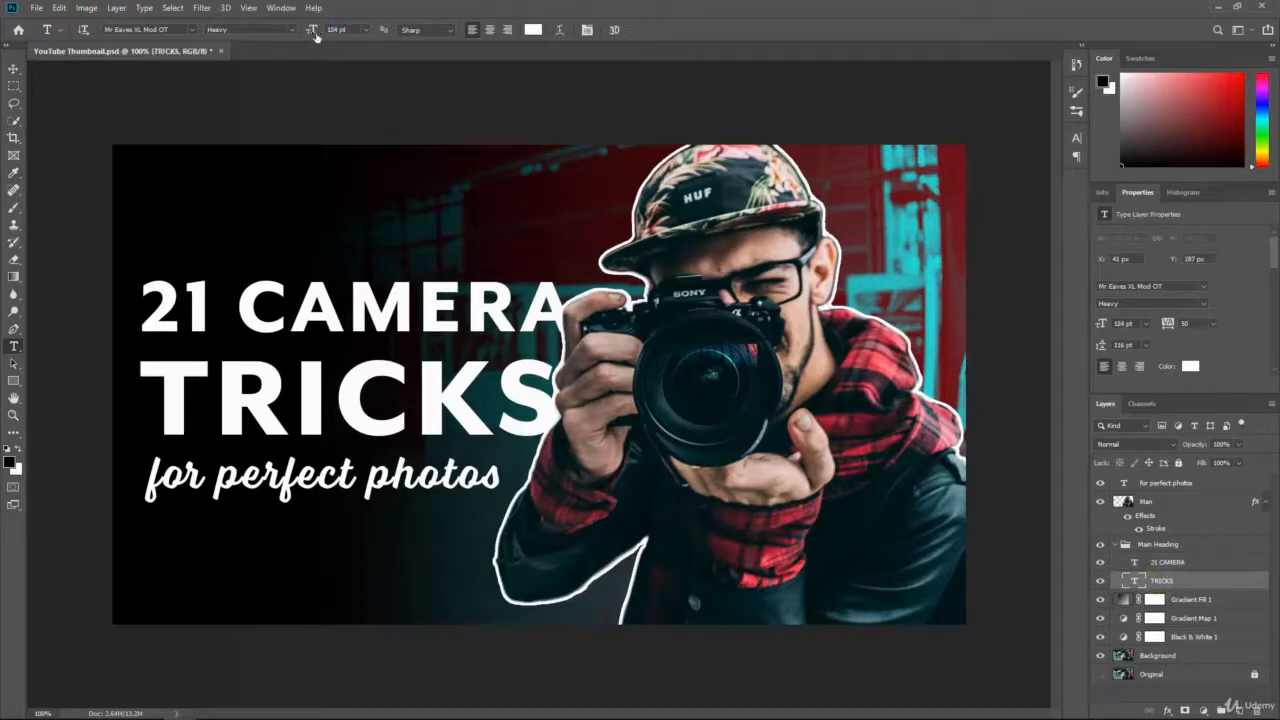
{"action": "left_click_drag", "start_coordinate": [313, 31], "coordinate": [317, 33]}
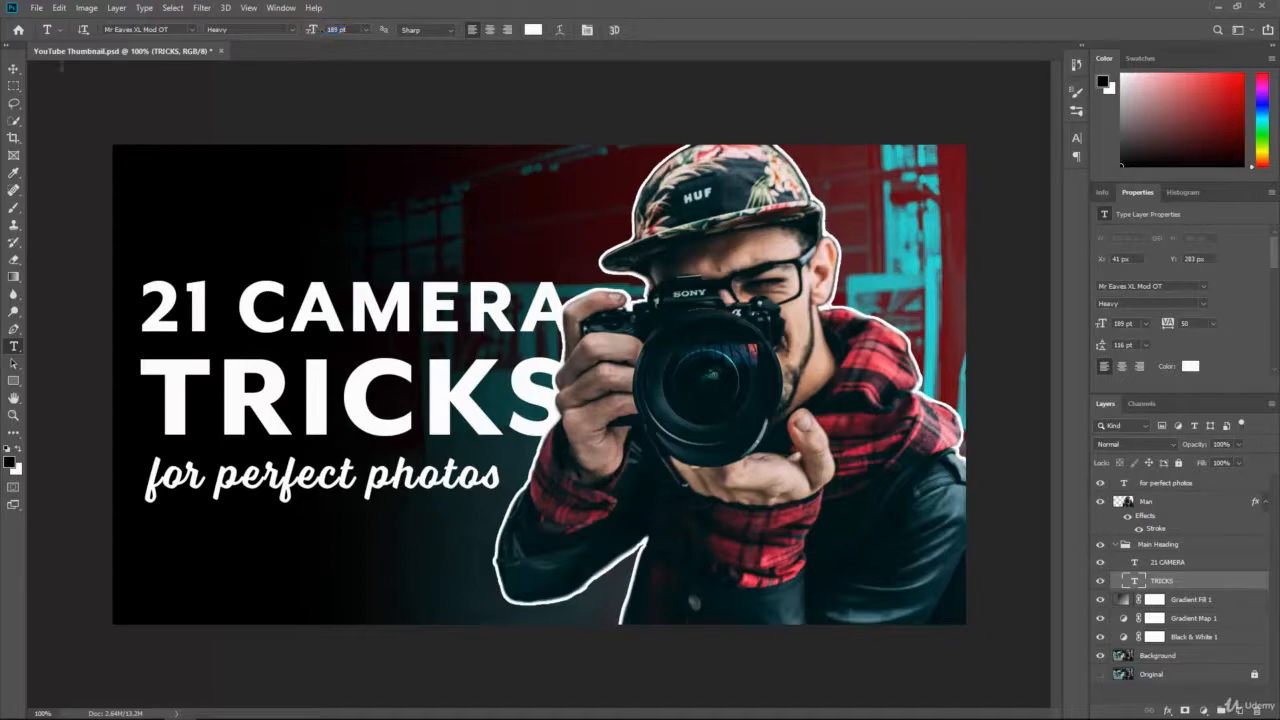
{"action": "left_click", "coordinate": [14, 68]}
Step: Change the Move tool's Auto-Select target to Layer and undo the trial moves of the heading and TRICKS
{"action": "left_click_drag", "start_coordinate": [176, 381], "coordinate": [216, 400]}
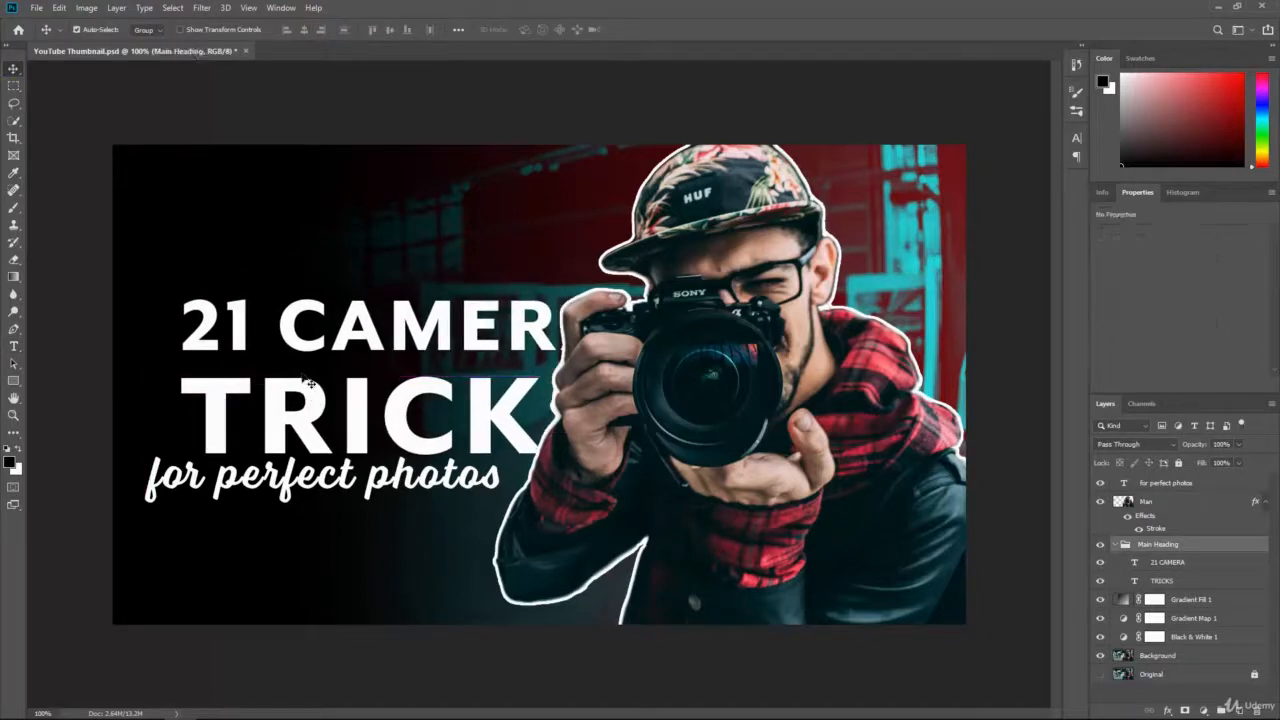
{"action": "key", "text": "ctrl+z"}
{"action": "left_click", "coordinate": [143, 30]}
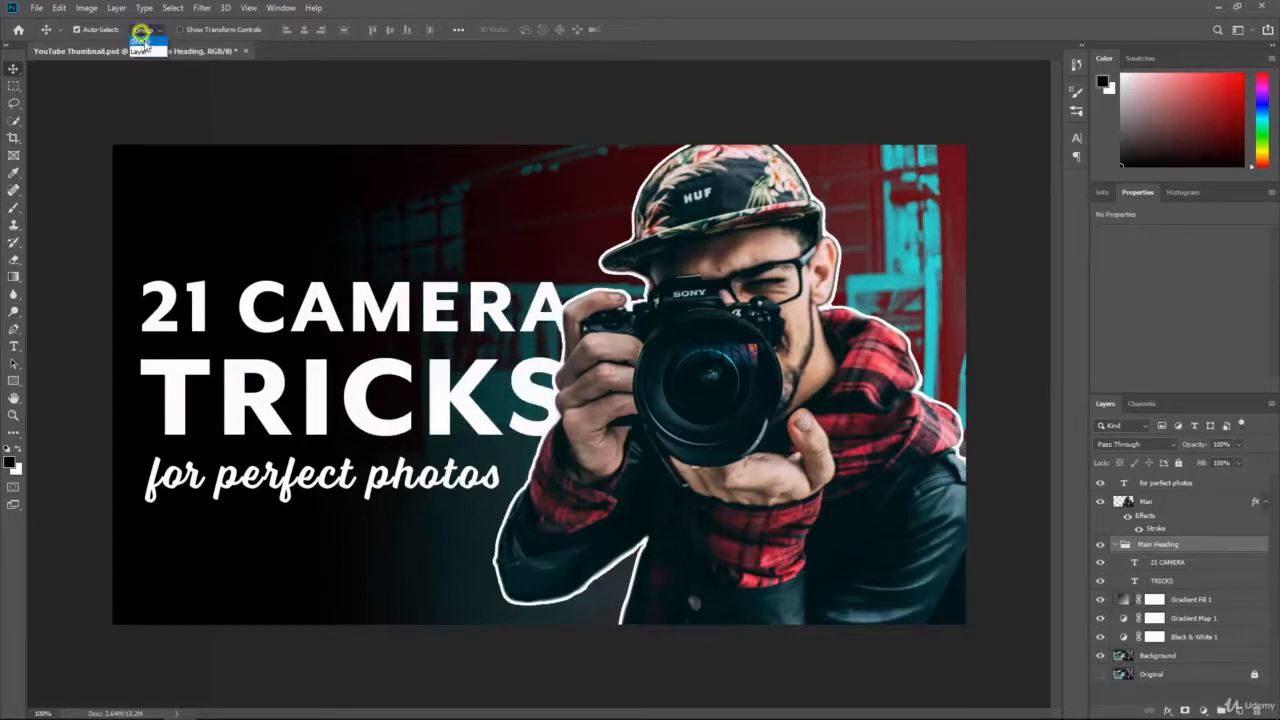
{"action": "left_click", "coordinate": [143, 45]}
{"action": "mouse_move", "coordinate": [180, 368]}
{"action": "left_mouse_down"}
{"action": "mouse_move", "coordinate": [201, 379]}
{"action": "mouse_move", "coordinate": [242, 319]}
{"action": "mouse_move", "coordinate": [196, 363]}
{"action": "left_mouse_up"}
{"action": "key", "text": "ctrl+z"}
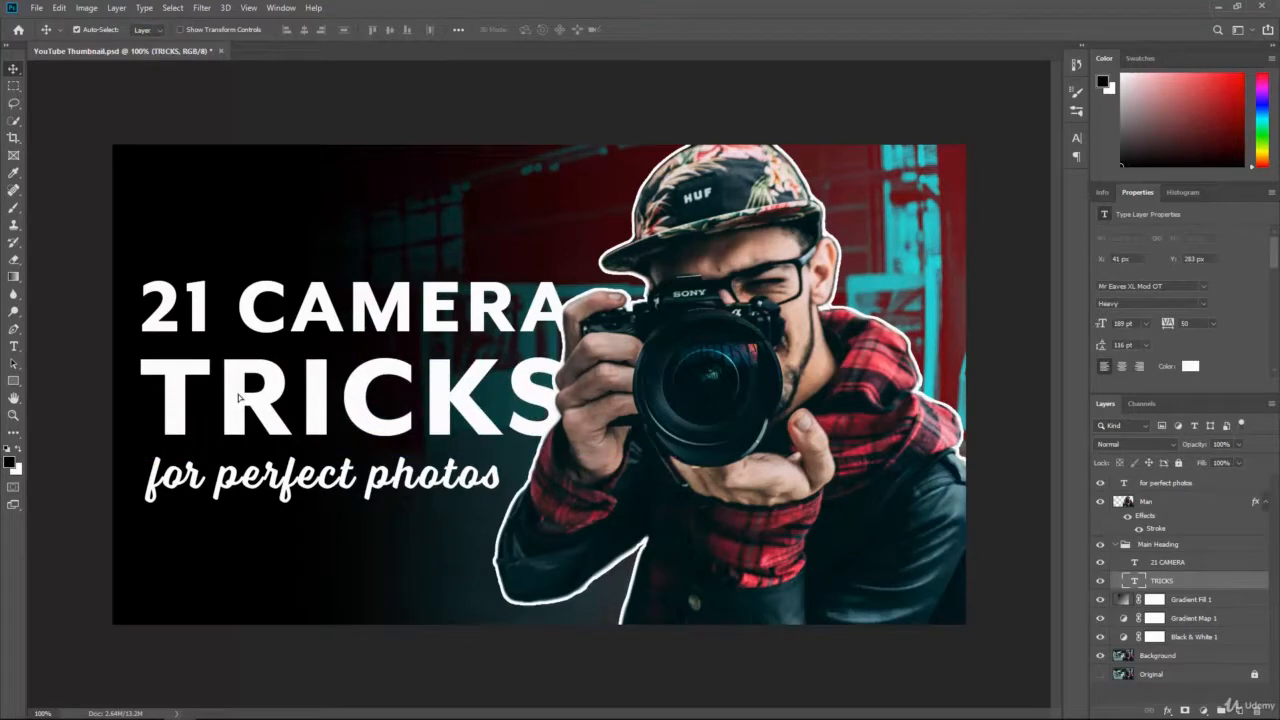
Step: Nudge the TRICKS text up to Y 261 px, tightening the gap below 21 CAMERA
{"action": "key", "text": "Up"}
{"action": "key", "text": "Up"}
{"action": "key", "text": "Up"}
{"action": "key", "text": "Up"}
{"action": "key", "text": "Up"}
{"action": "key", "text": "Up"}
{"action": "key", "text": "Up"}
{"action": "key", "text": "Up"}
{"action": "key", "text": "Up"}
{"action": "key", "text": "Up"}
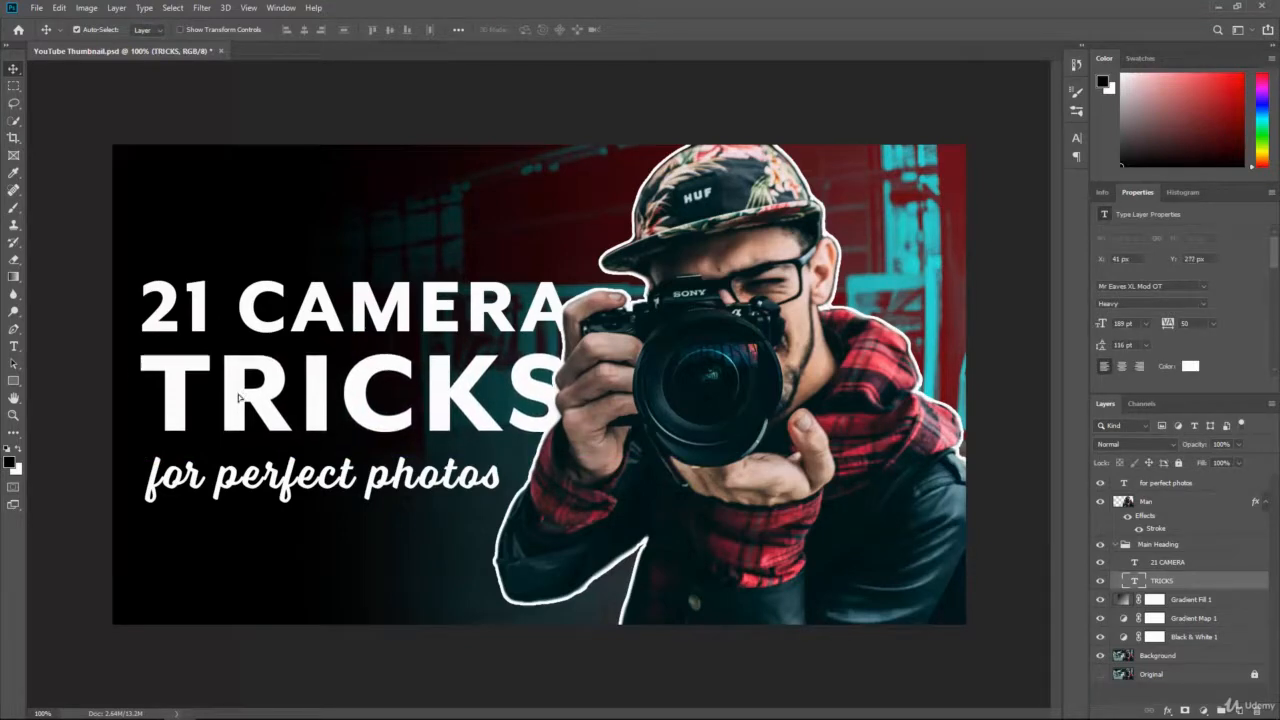
{"action": "key", "text": "Up"}
{"action": "key", "text": "Up"}
{"action": "key", "text": "Up"}
{"action": "key", "text": "Up"}
{"action": "key", "text": "Up"}
{"action": "key", "text": "Up"}
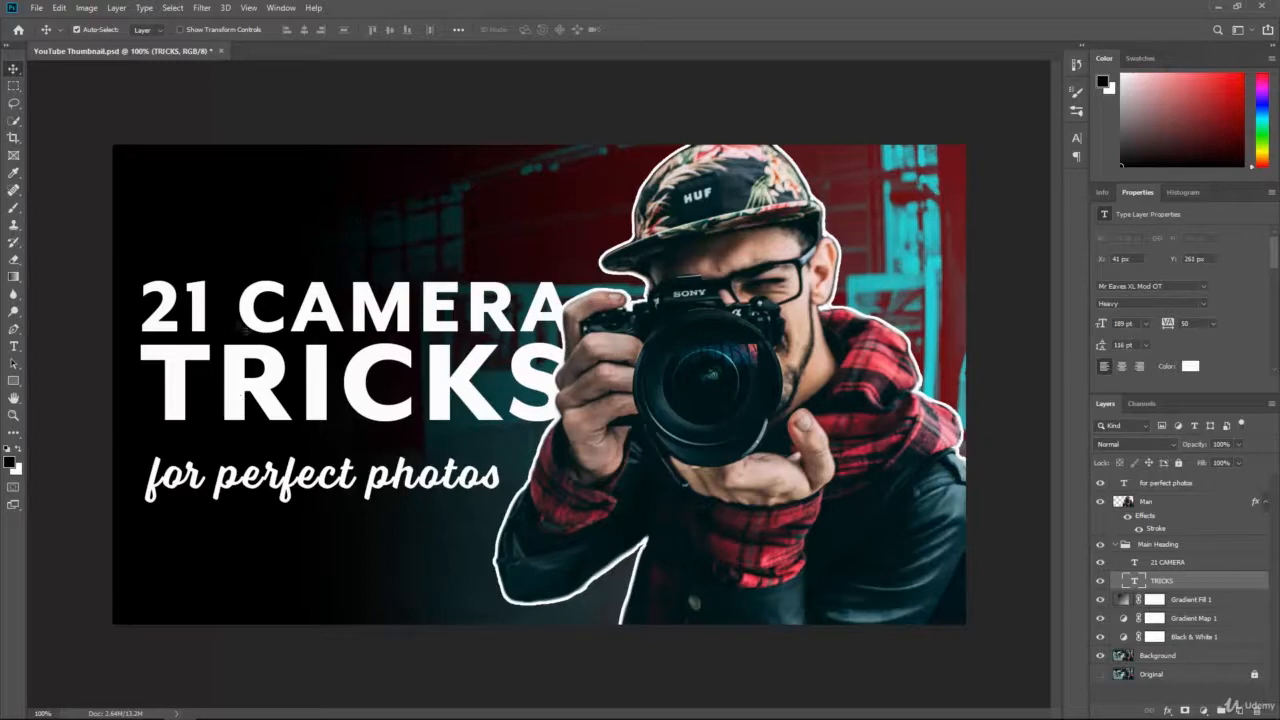
Step: Change Auto-Select back to Group and shift the Main Heading group slightly up and to the left
{"action": "left_click", "coordinate": [142, 29]}
{"action": "left_click", "coordinate": [142, 41]}
{"action": "mouse_move", "coordinate": [168, 298]}
{"action": "left_mouse_down"}
{"action": "mouse_move", "coordinate": [152, 298]}
{"action": "mouse_move", "coordinate": [163, 328]}
{"action": "mouse_move", "coordinate": [162, 294]}
{"action": "left_mouse_up"}
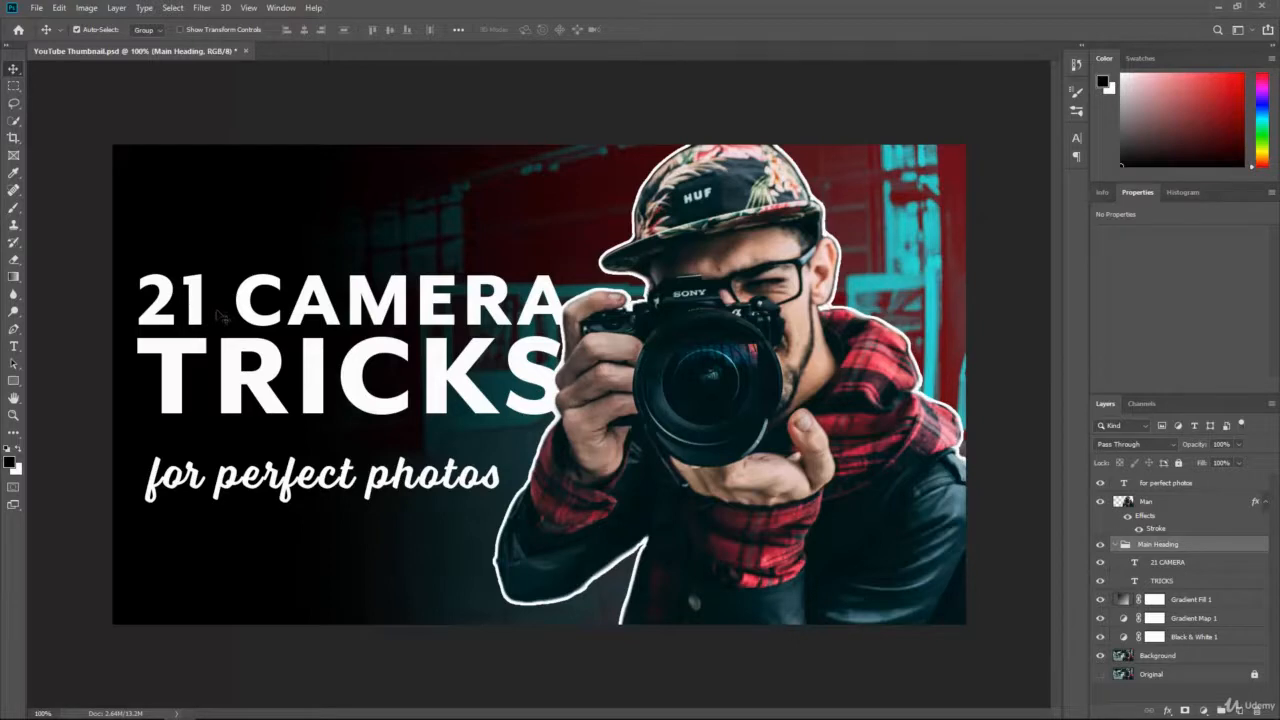
{"action": "key", "text": "Left"}
{"action": "key", "text": "Left"}
{"action": "key", "text": "Left"}
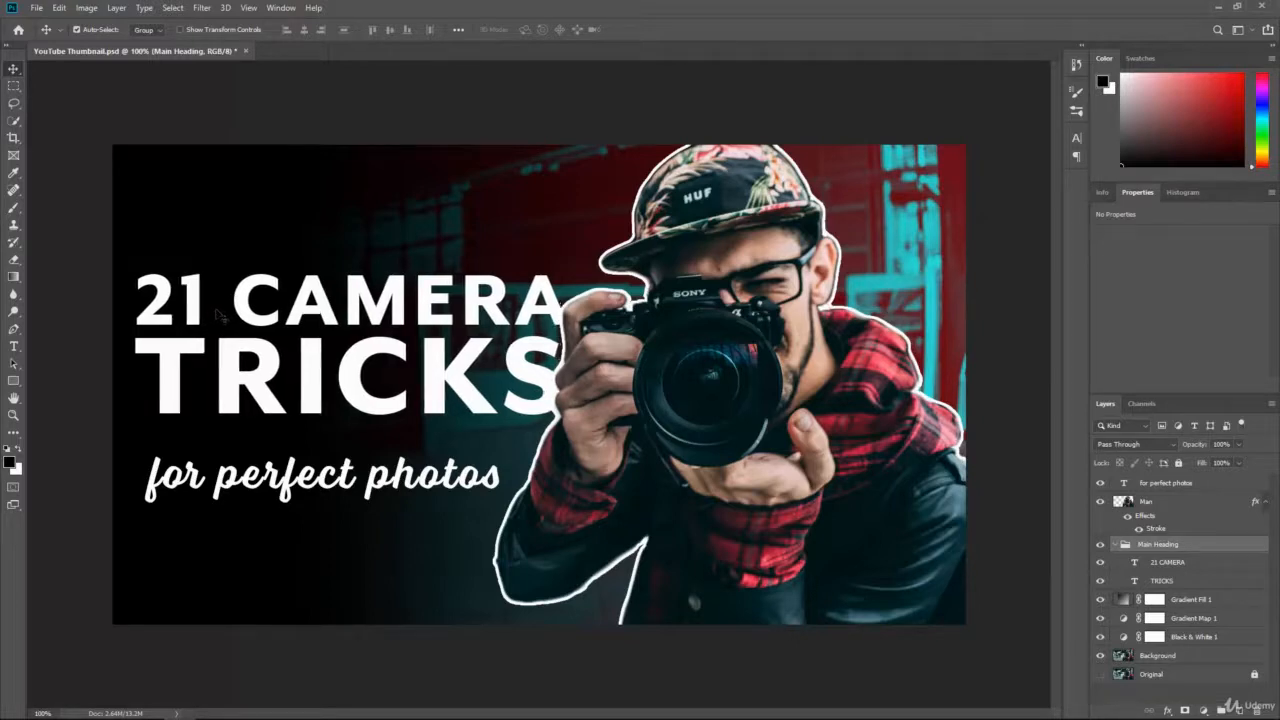
{"action": "key", "text": "Left"}
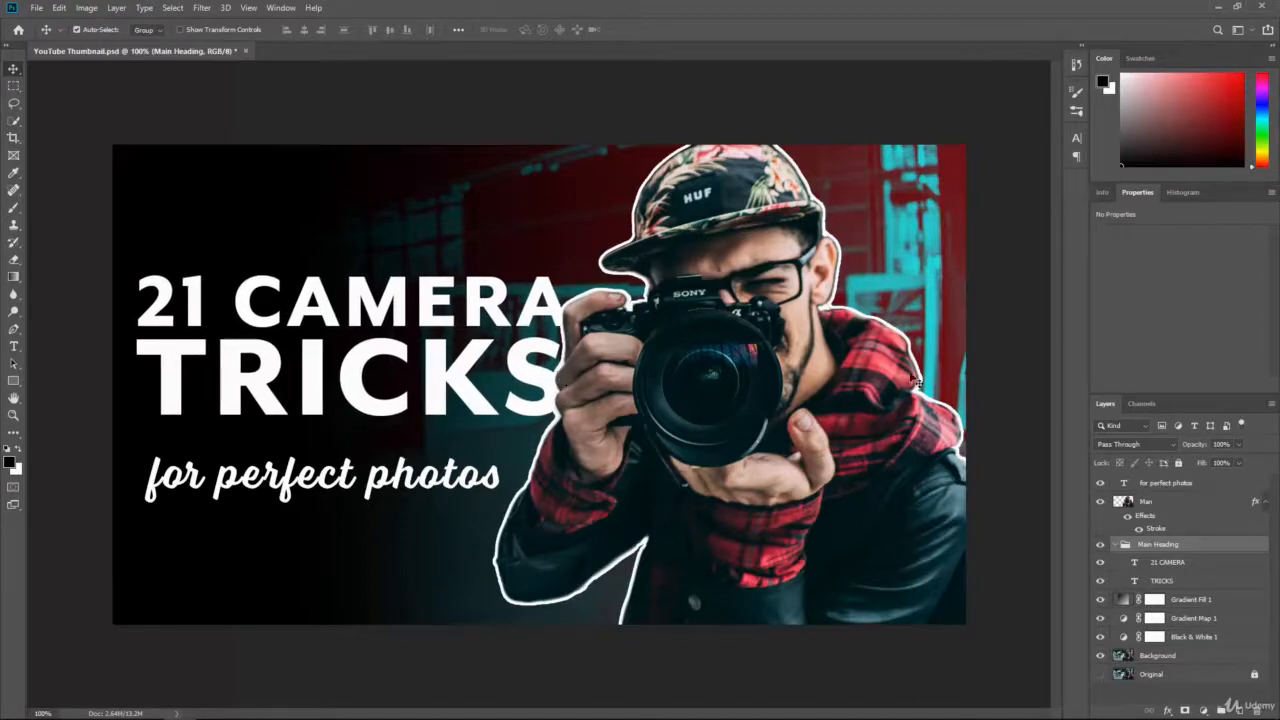
Step: Place the "for perfect photos" layer outside and directly below the Main Heading group, and collapse the group
{"action": "left_click", "coordinate": [1163, 483]}
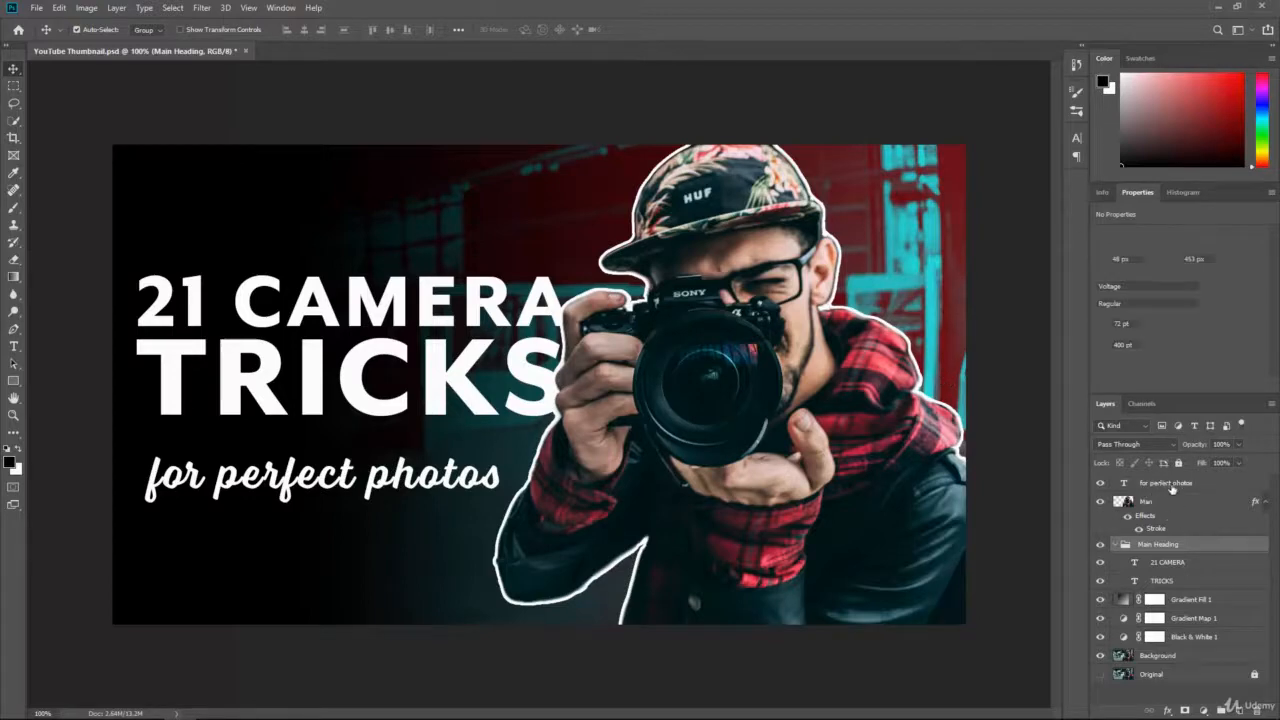
{"action": "left_click_drag", "start_coordinate": [1171, 486], "coordinate": [1192, 595]}
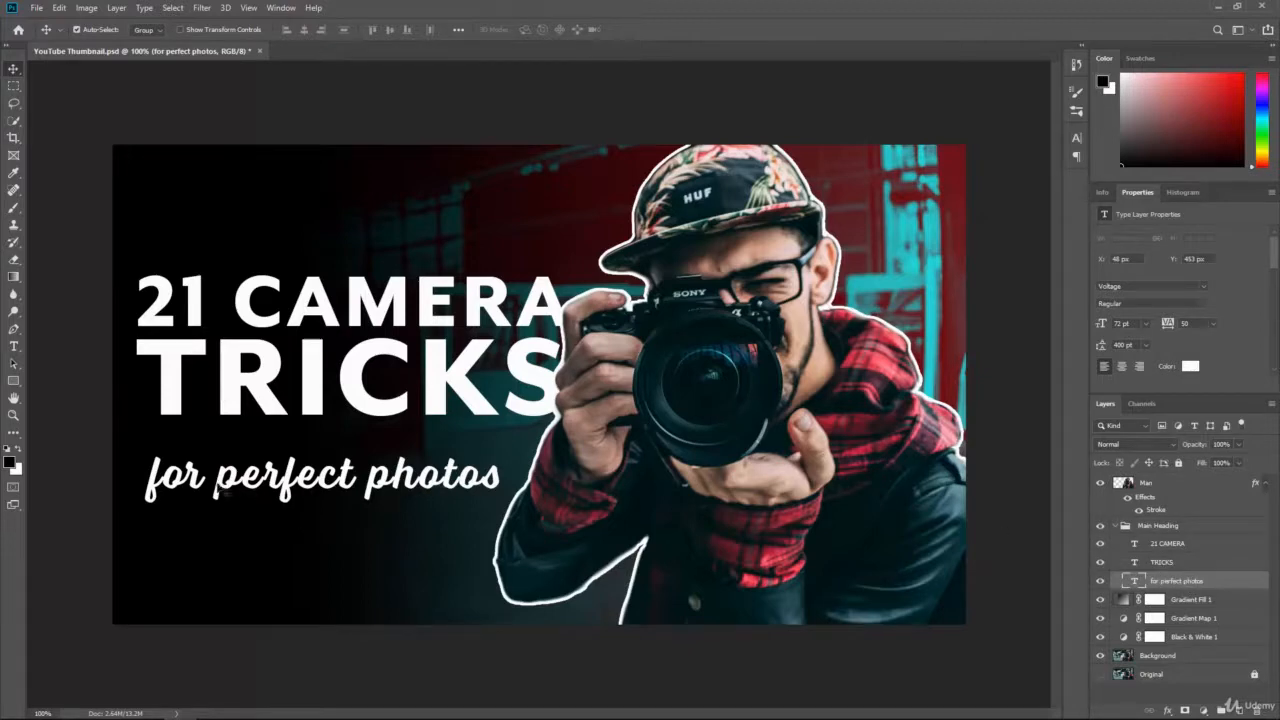
{"action": "left_click", "coordinate": [224, 468]}
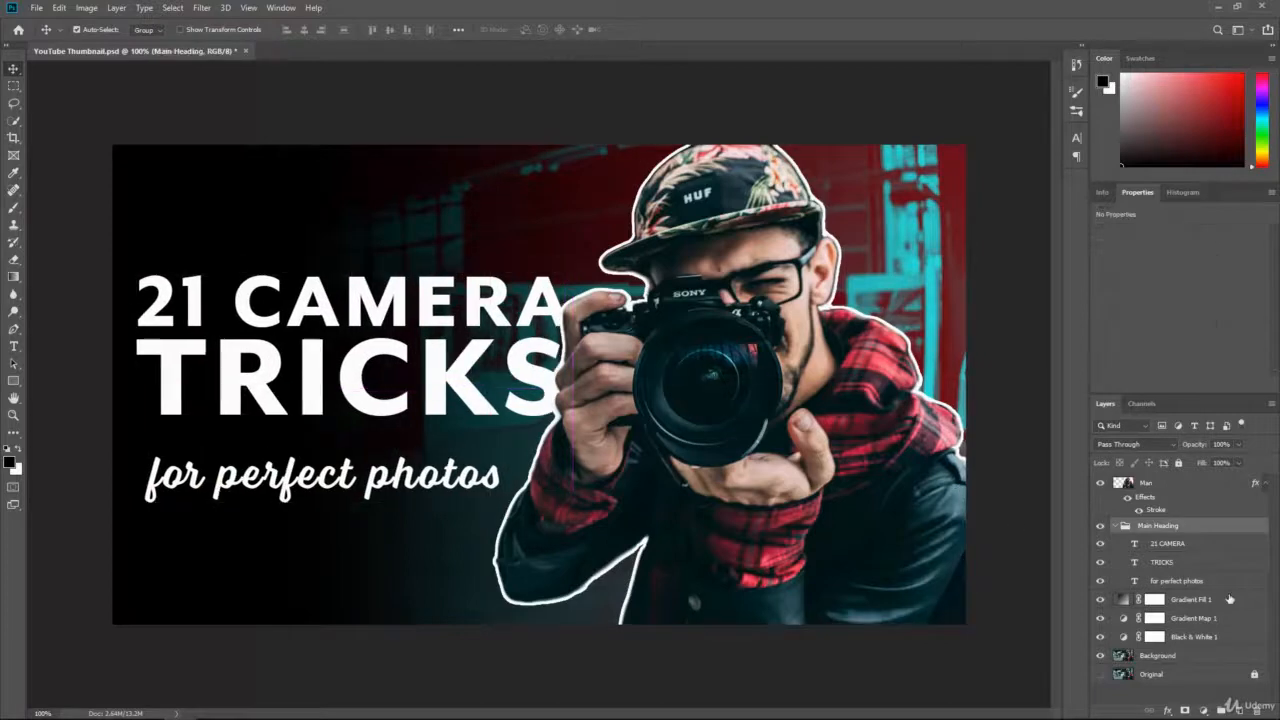
{"action": "left_click_drag", "start_coordinate": [1180, 580], "coordinate": [1177, 593]}
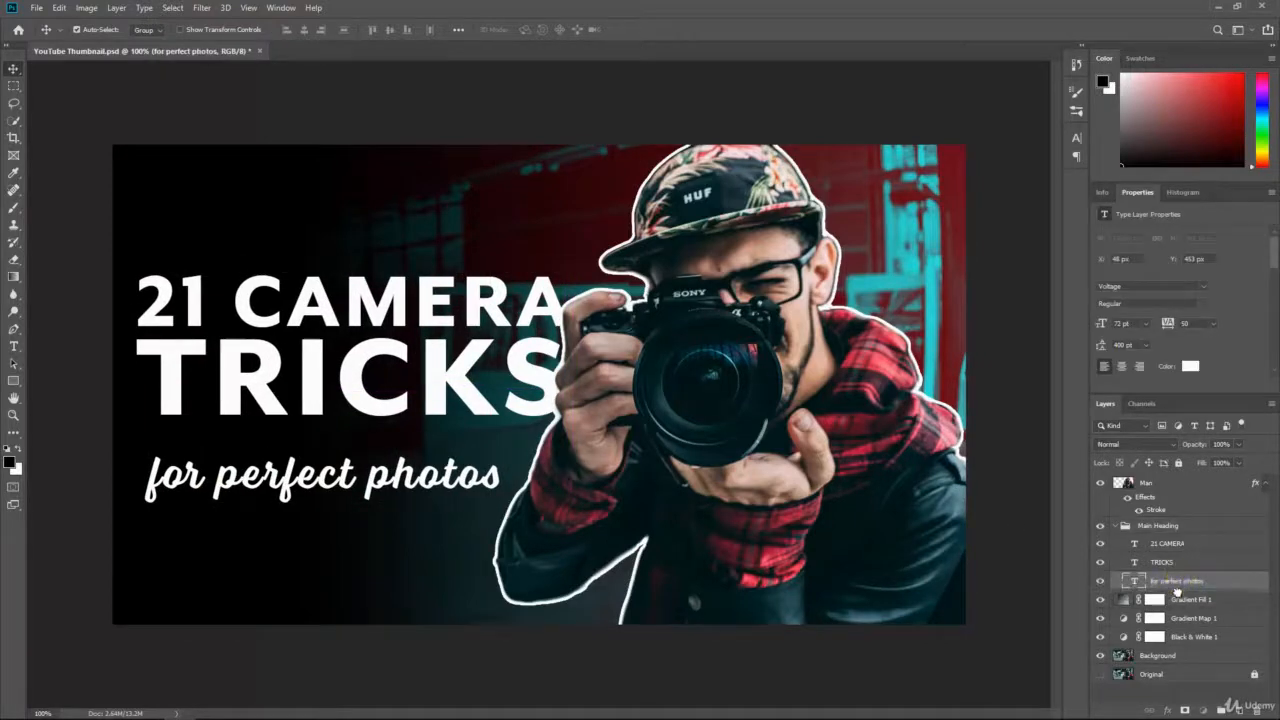
{"action": "left_click", "coordinate": [1116, 525]}
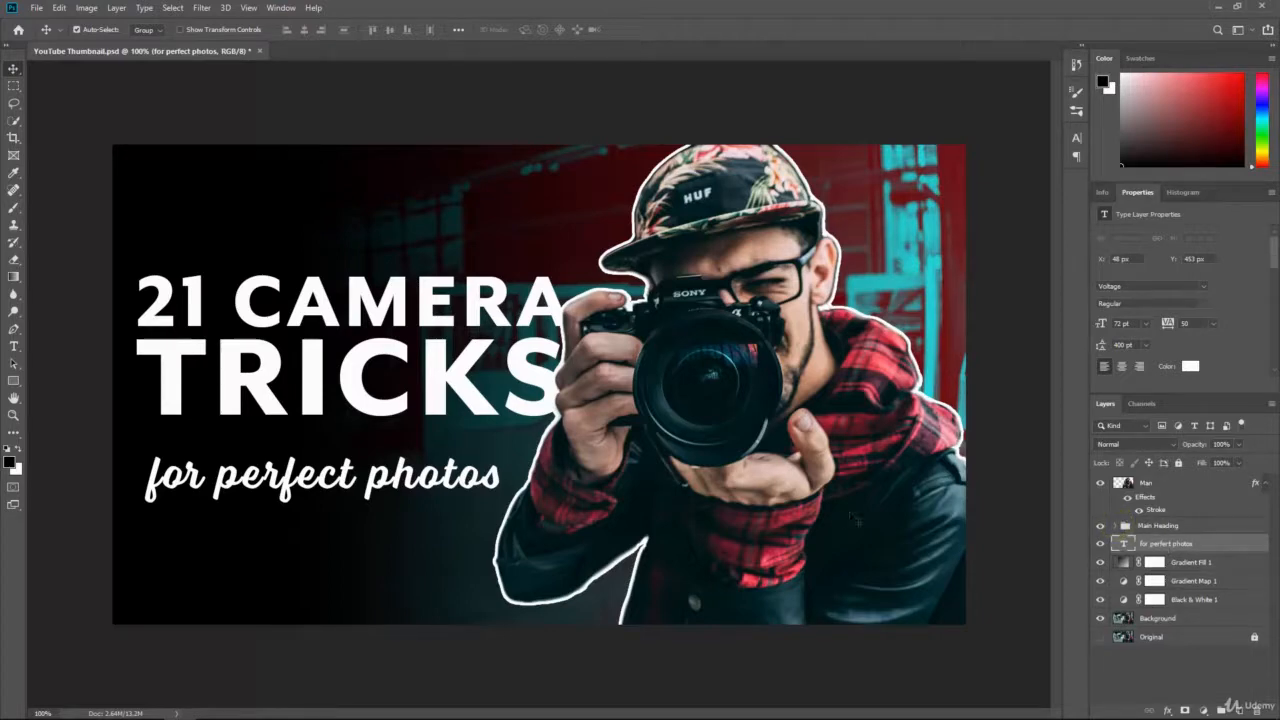
Step: Move the "for perfect photos" tagline close beneath TRICKS and set its size to 80 pt, positioned at X 29 px, Y 406 px
{"action": "mouse_move", "coordinate": [400, 462]}
{"action": "left_mouse_down"}
{"action": "mouse_move", "coordinate": [396, 440]}
{"action": "mouse_move", "coordinate": [388, 449]}
{"action": "left_mouse_up"}
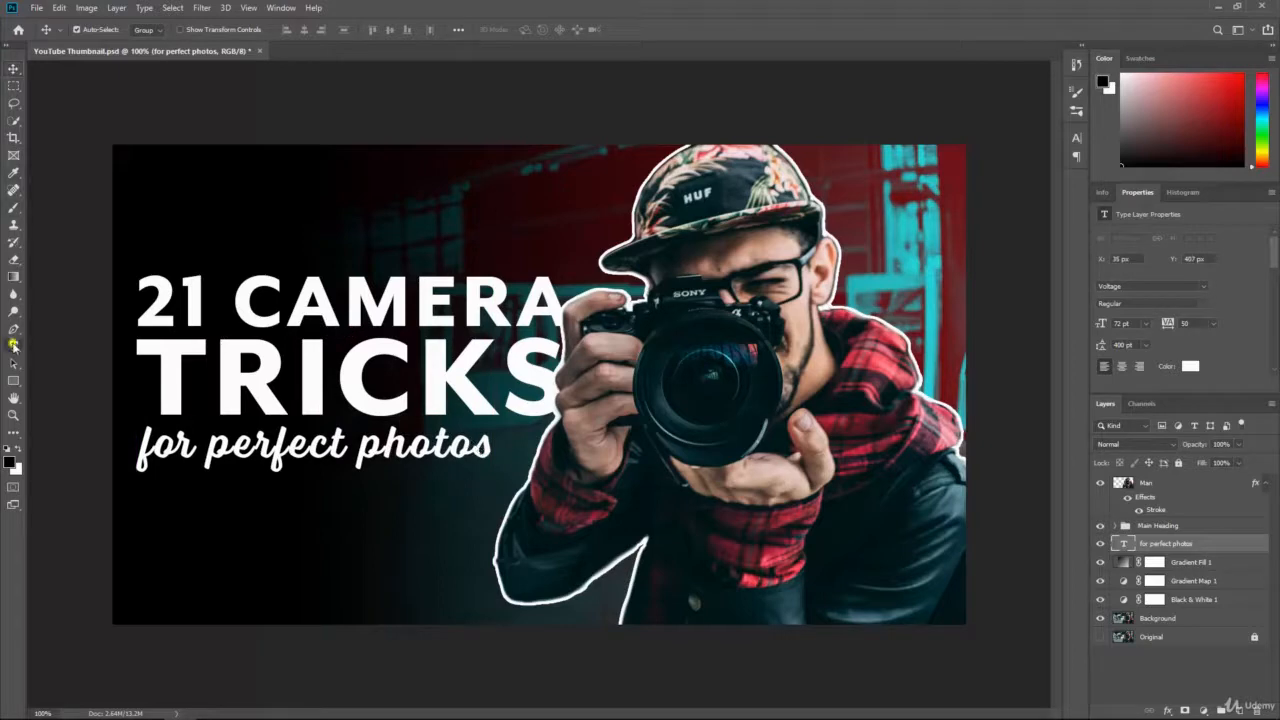
{"action": "left_click", "coordinate": [13, 346]}
{"action": "left_click_drag", "start_coordinate": [310, 30], "coordinate": [313, 30]}
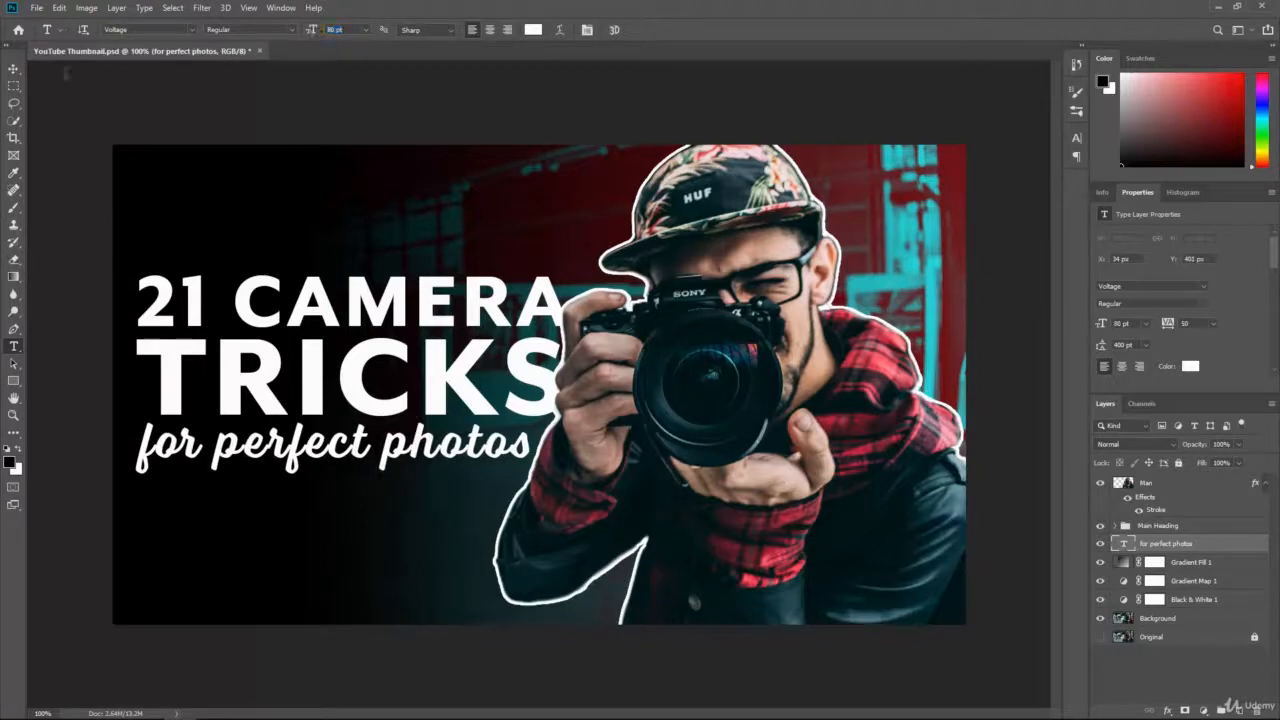
{"action": "left_click", "coordinate": [14, 68]}
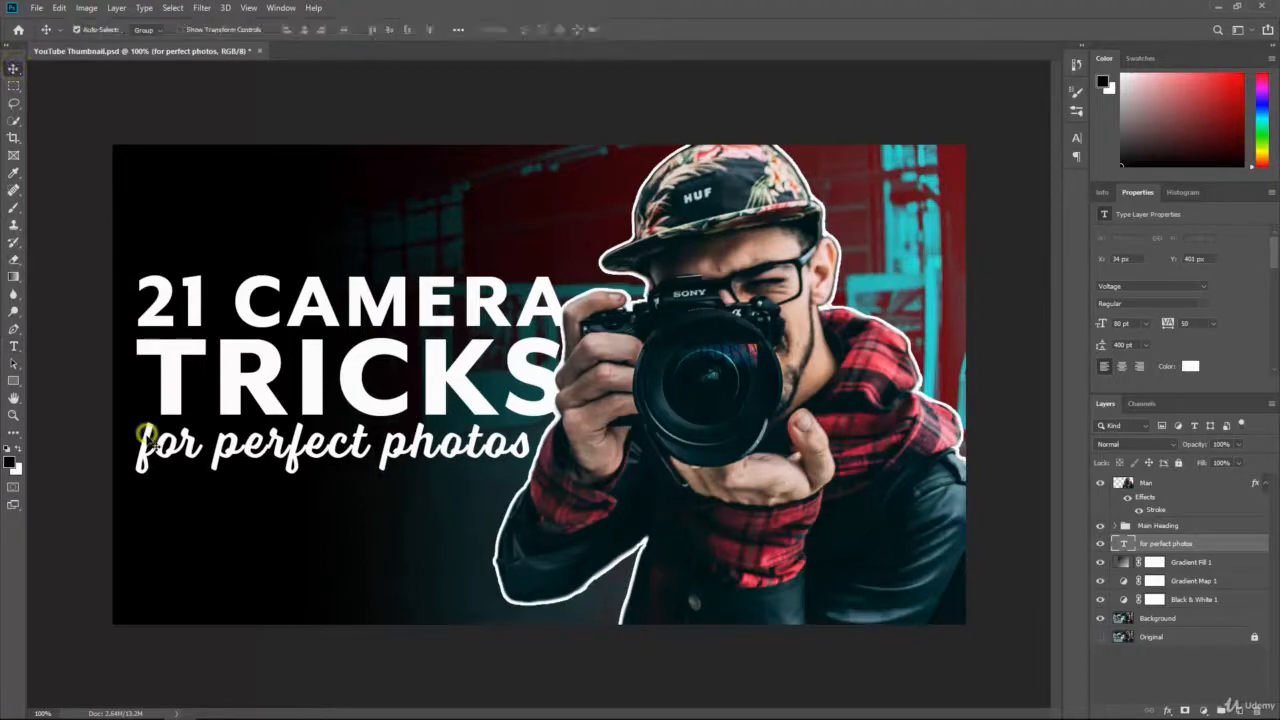
{"action": "left_click_drag", "start_coordinate": [145, 436], "coordinate": [142, 441]}
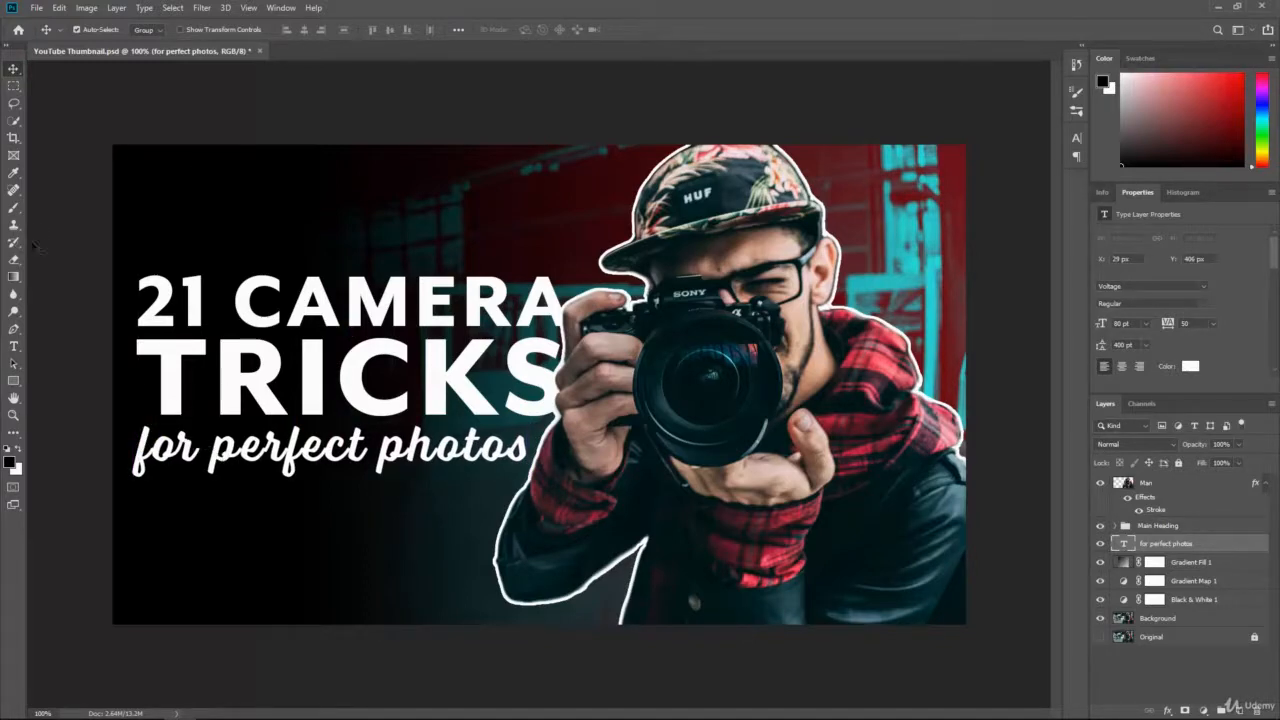
Step: Reduce the tagline's font size to 69 pt and move it right to X 90 px beneath TRICKS
{"action": "left_click", "coordinate": [14, 346]}
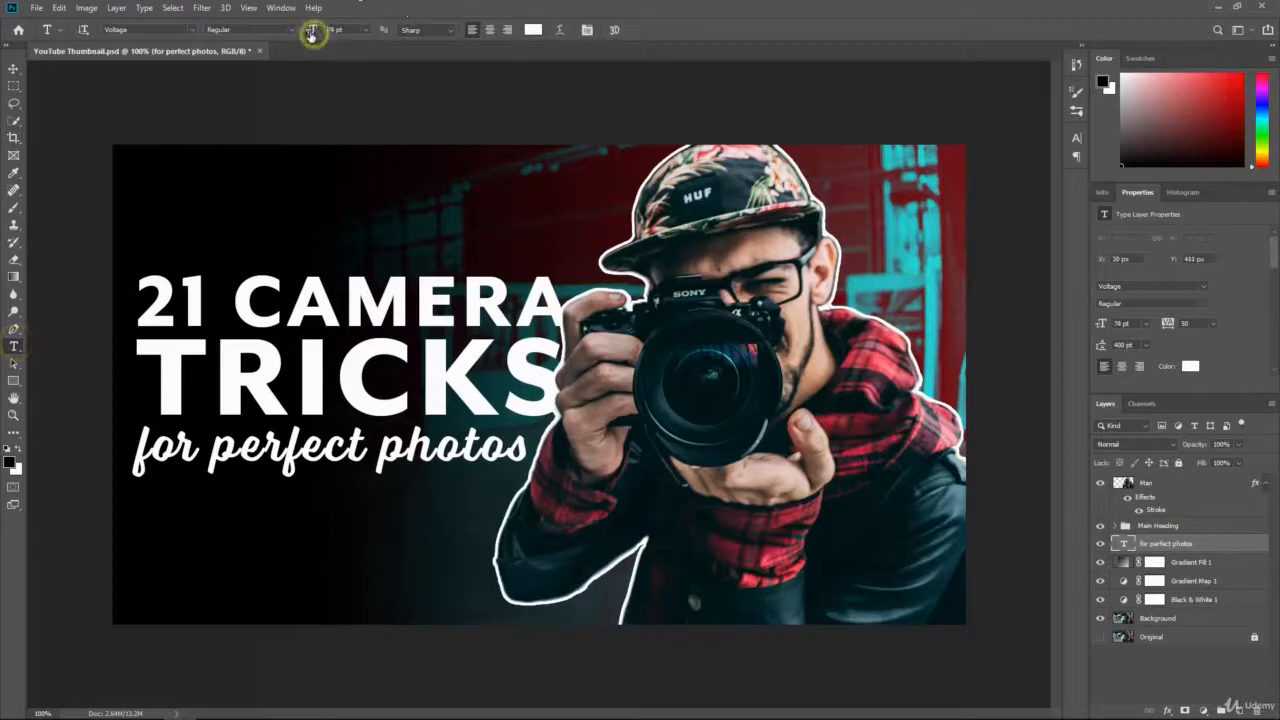
{"action": "left_click_drag", "start_coordinate": [314, 36], "coordinate": [299, 36]}
{"action": "left_click", "coordinate": [14, 68]}
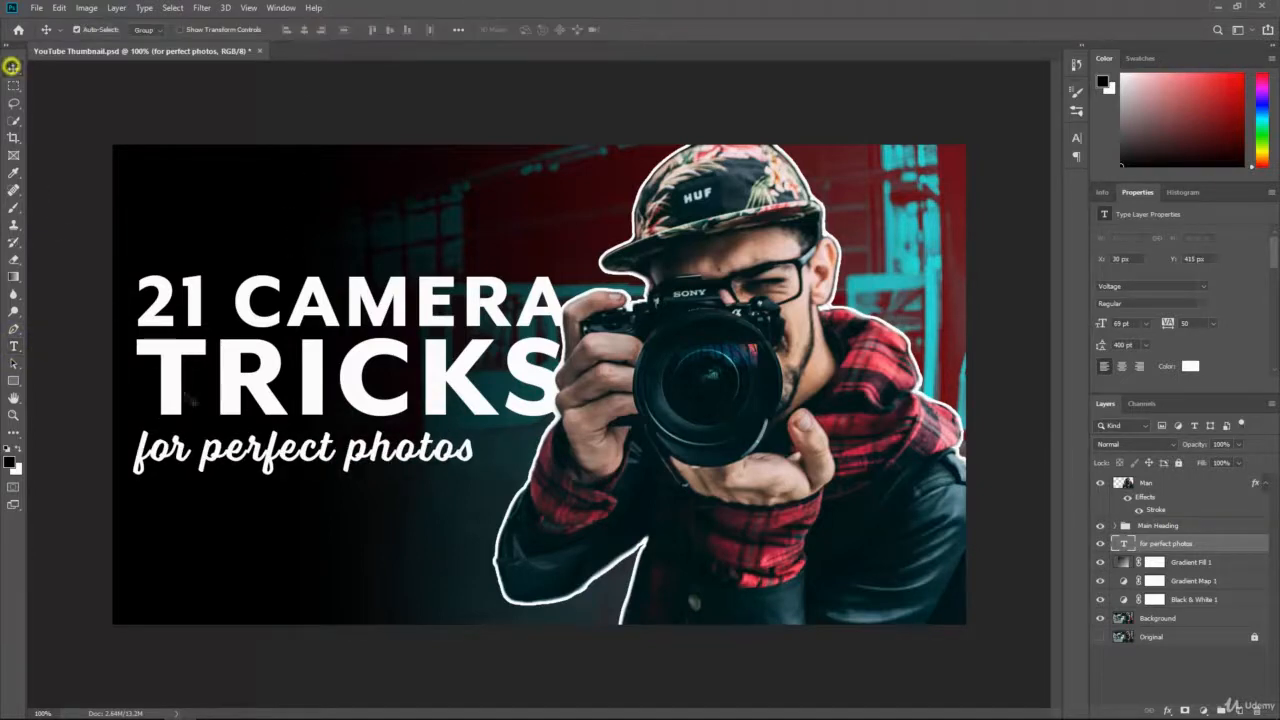
{"action": "left_click_drag", "start_coordinate": [205, 447], "coordinate": [243, 448]}
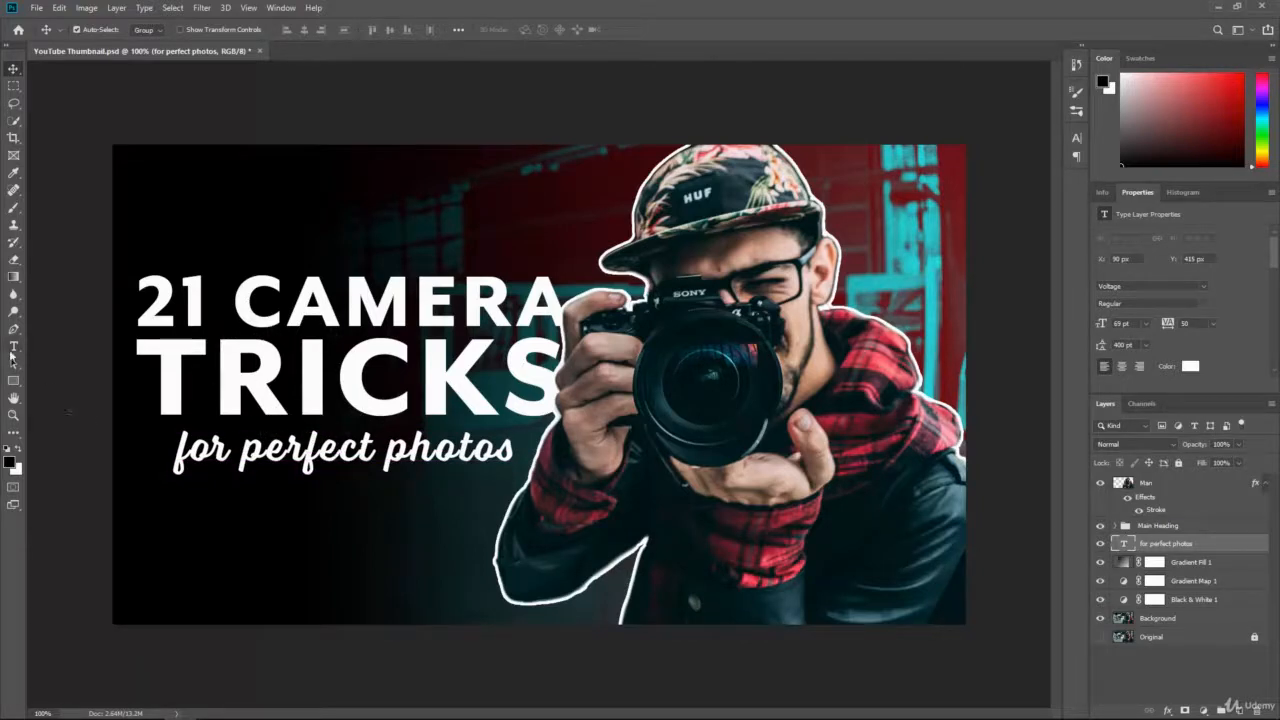
Step: Center-align the "for perfect photos" tagline text and move it back beneath TRICKS to about X 99 px, Y 408 px
{"action": "left_click", "coordinate": [13, 347]}
{"action": "left_click", "coordinate": [256, 437]}
{"action": "key", "text": "ctrl+a"}
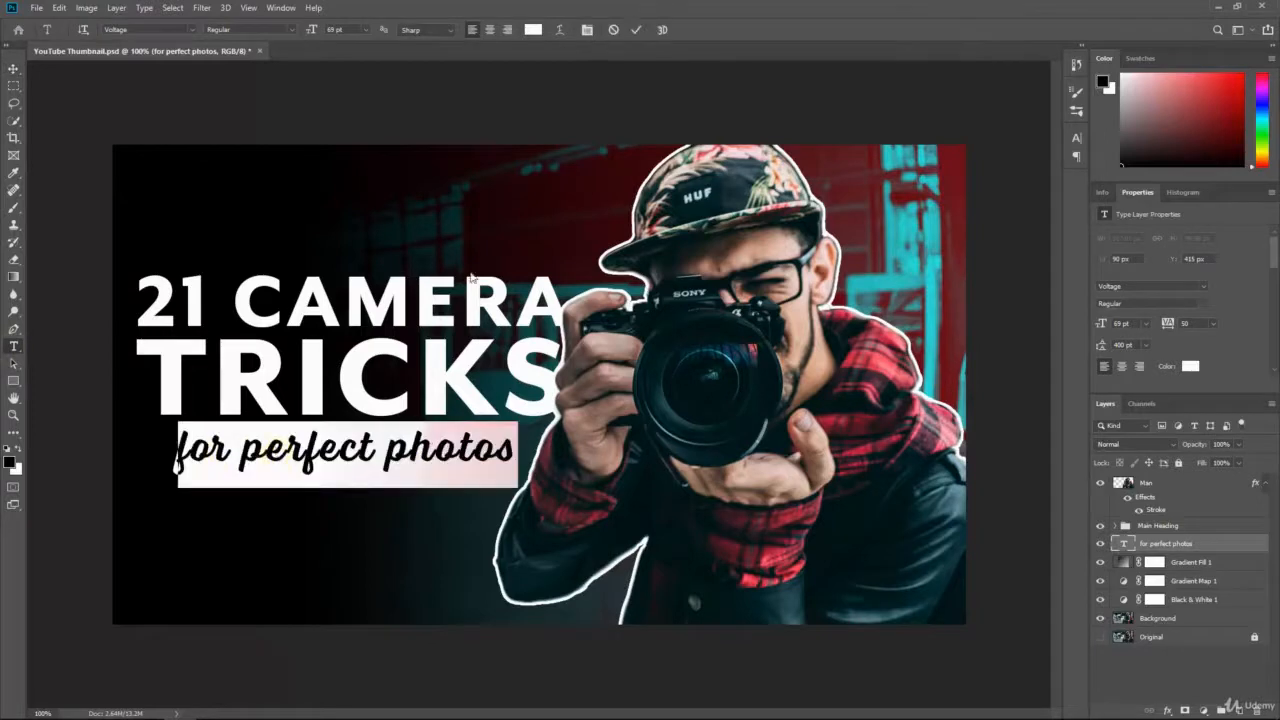
{"action": "left_click", "coordinate": [489, 29]}
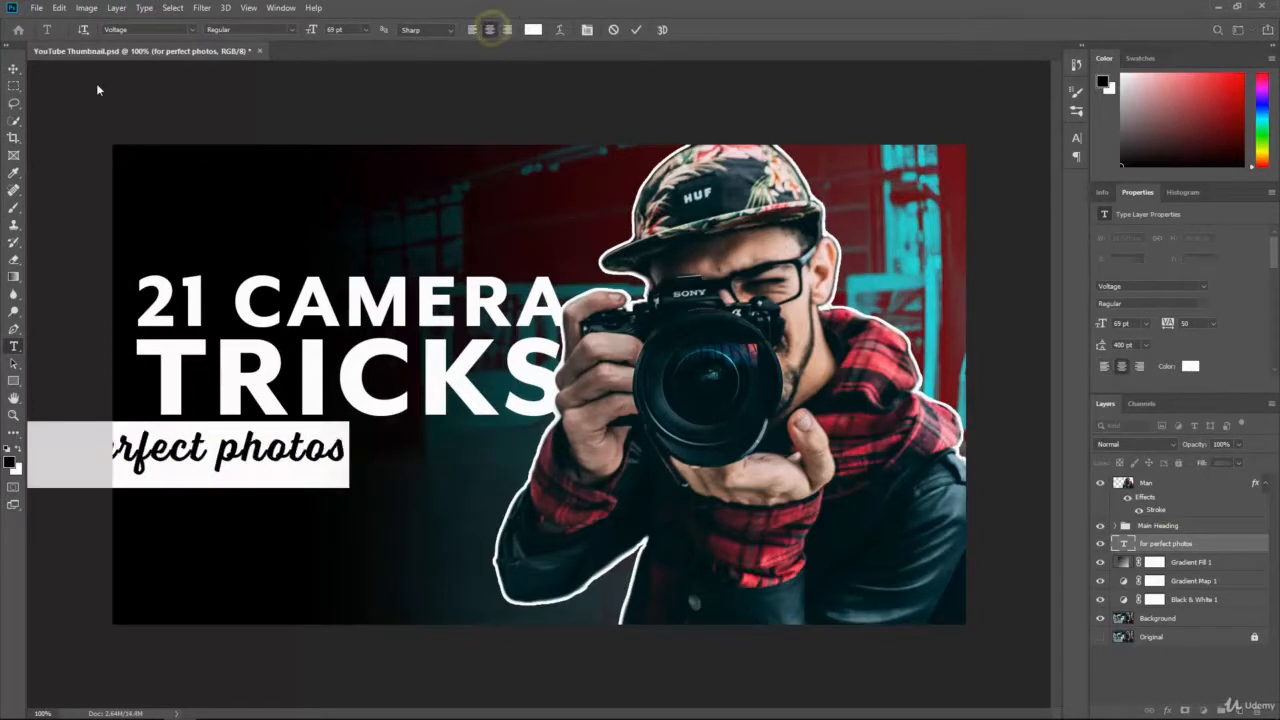
{"action": "left_click", "coordinate": [12, 70]}
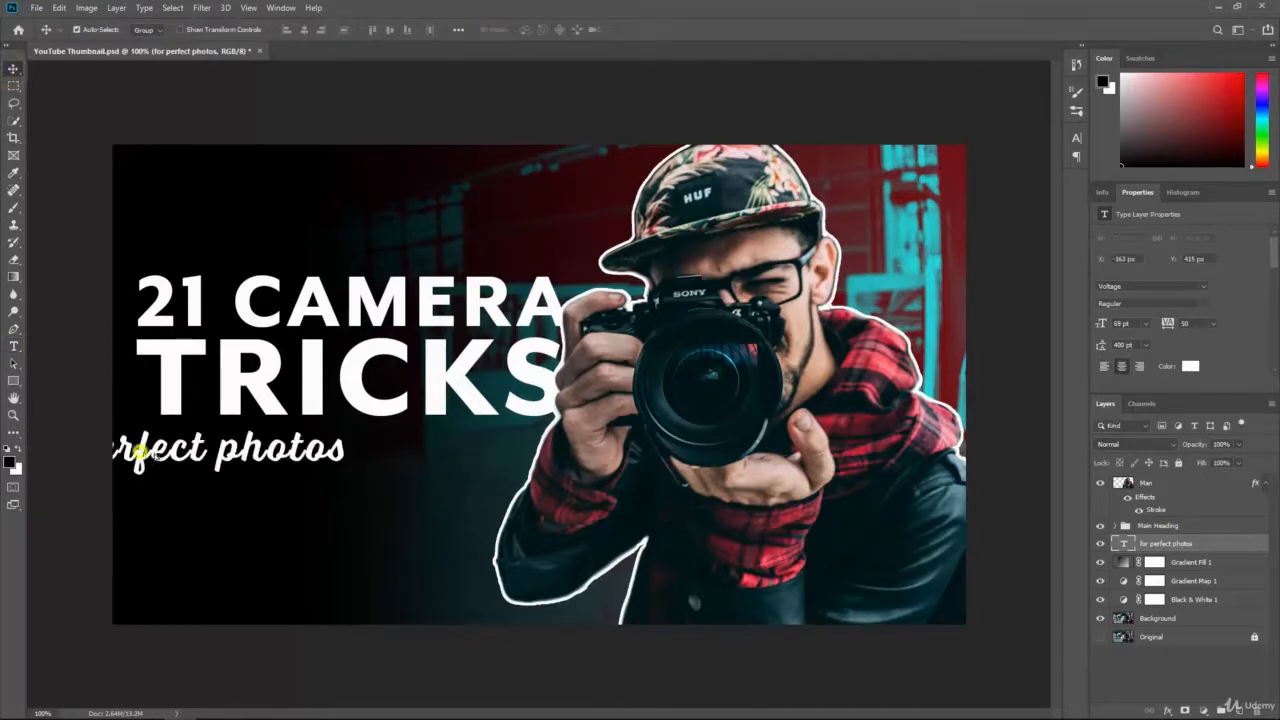
{"action": "left_click_drag", "start_coordinate": [140, 454], "coordinate": [345, 431]}
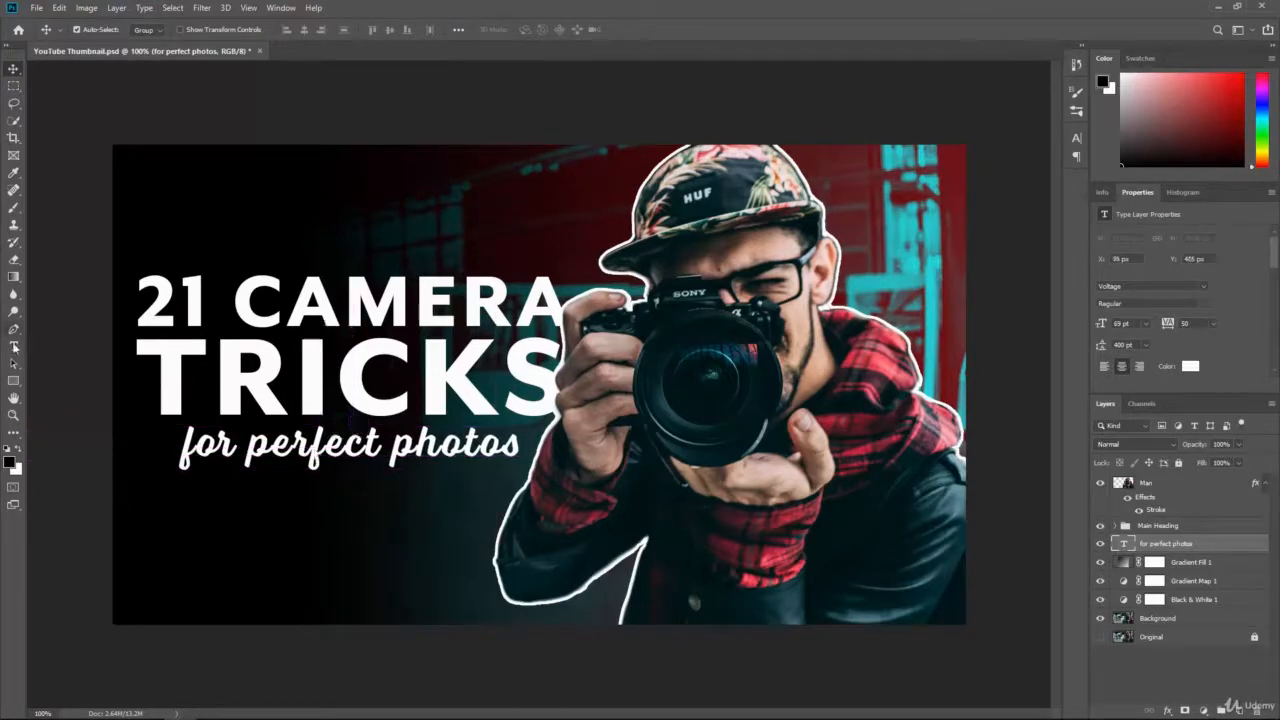
Step: Set the tagline's font size to 72 pt and shift it slightly left and down, to about X 78 px, Y 411 px
{"action": "left_click", "coordinate": [14, 346]}
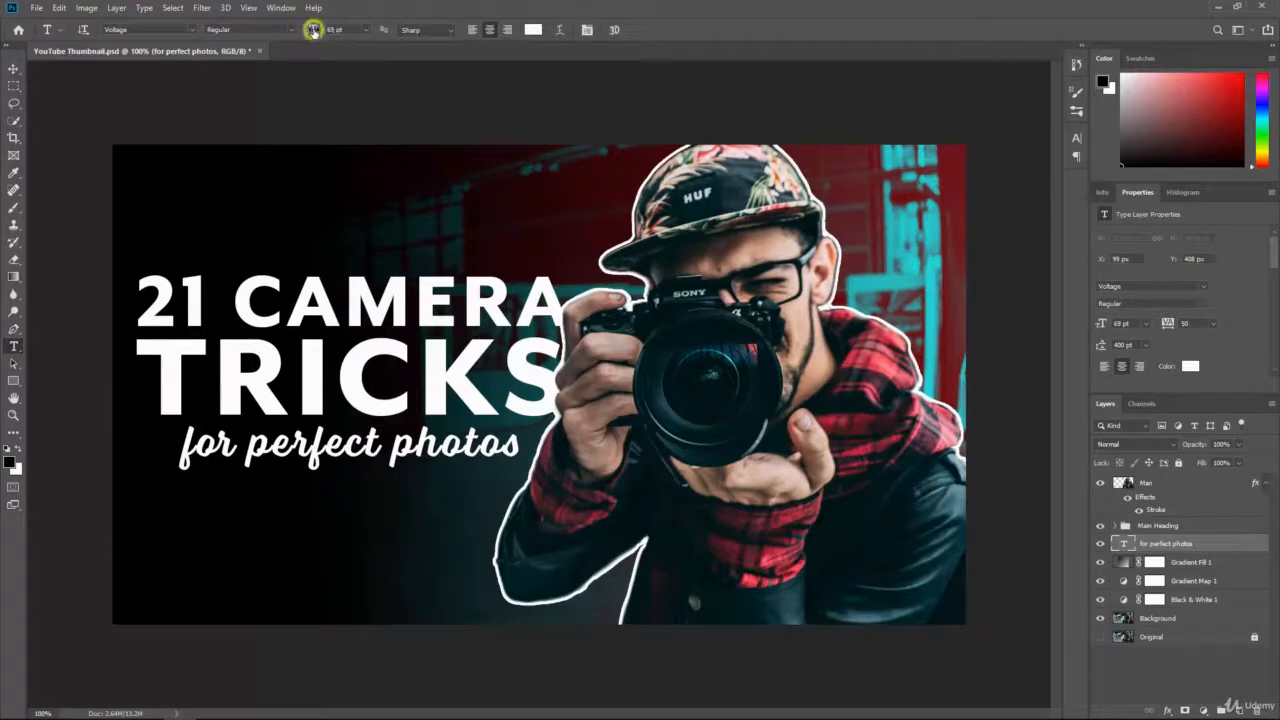
{"action": "left_click_drag", "start_coordinate": [313, 29], "coordinate": [324, 33]}
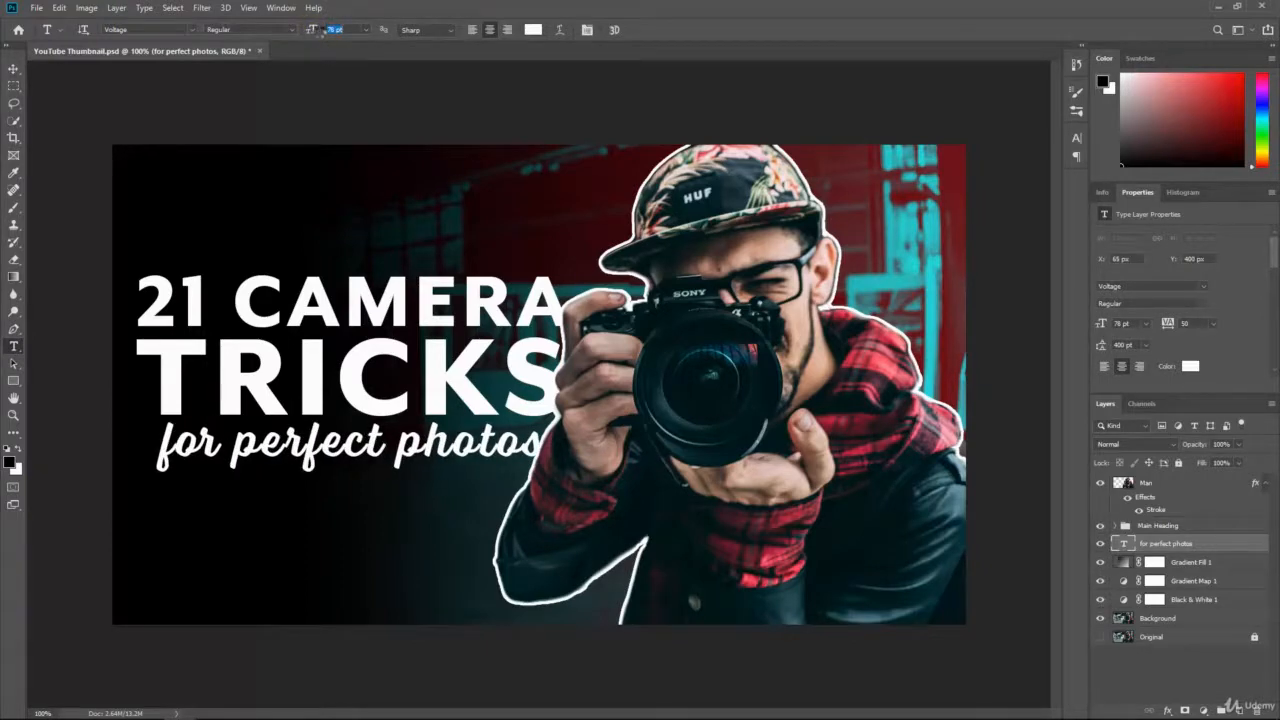
{"action": "left_click", "coordinate": [13, 68]}
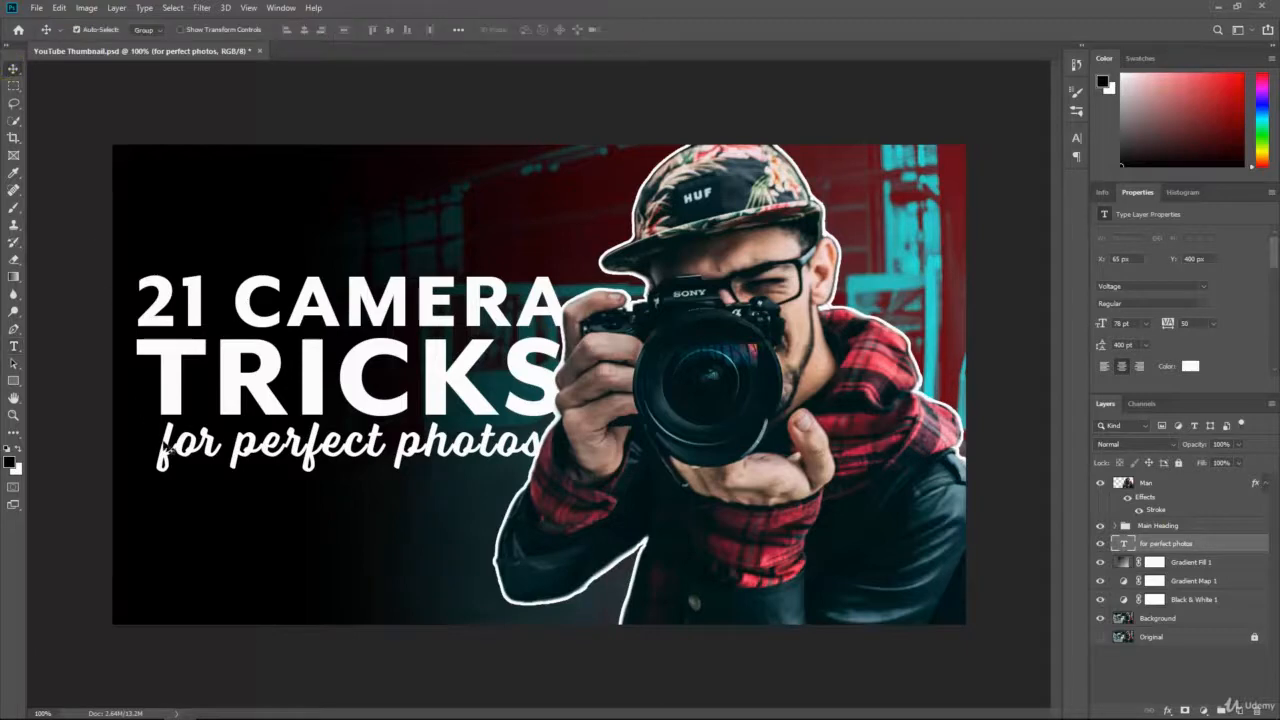
{"action": "mouse_move", "coordinate": [165, 452]}
{"action": "left_mouse_down"}
{"action": "mouse_move", "coordinate": [145, 457]}
{"action": "mouse_move", "coordinate": [157, 457]}
{"action": "left_mouse_up"}
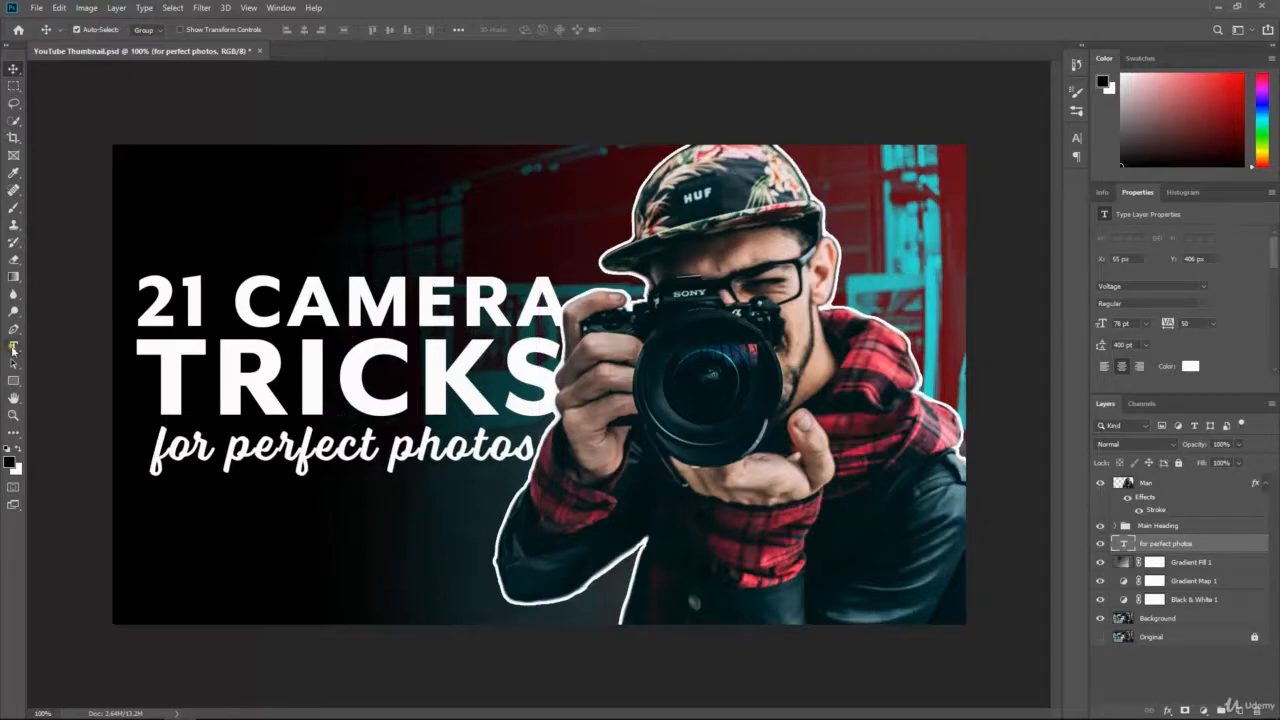
{"action": "left_click", "coordinate": [14, 346]}
{"action": "left_click_drag", "start_coordinate": [310, 36], "coordinate": [327, 71]}
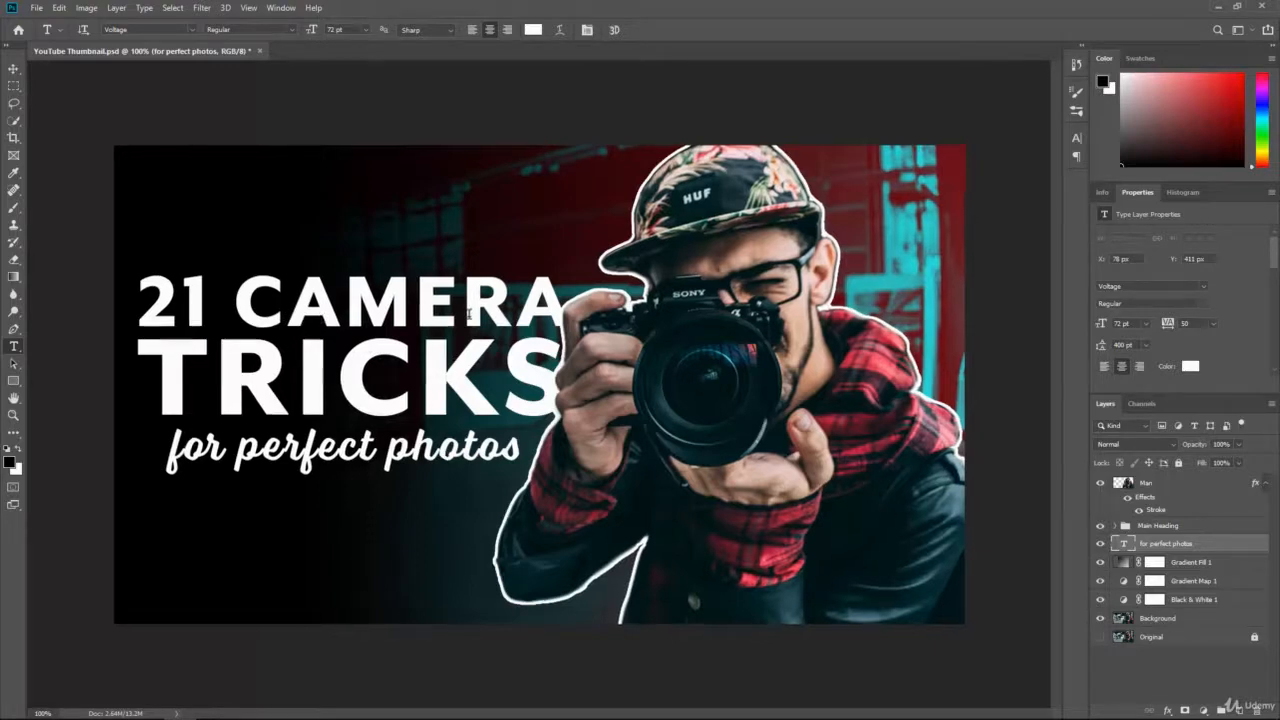
Step: Select the Main Heading group together with the tagline layer and nudge both downward, toward the vertical middle of the thumbnail
{"action": "key", "text": "ctrl+minus"}
{"action": "key", "text": "ctrl+minus"}
{"action": "key", "text": "ctrl+minus"}
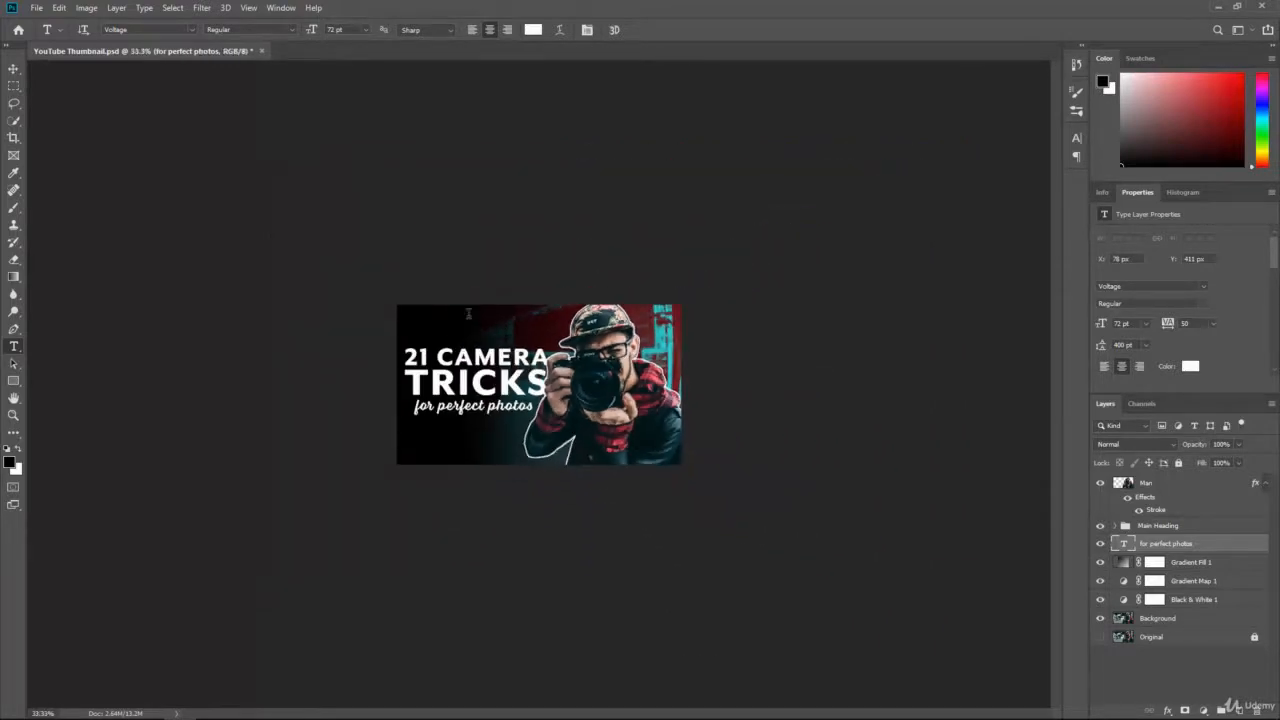
{"action": "key", "text": "ctrl+minus"}
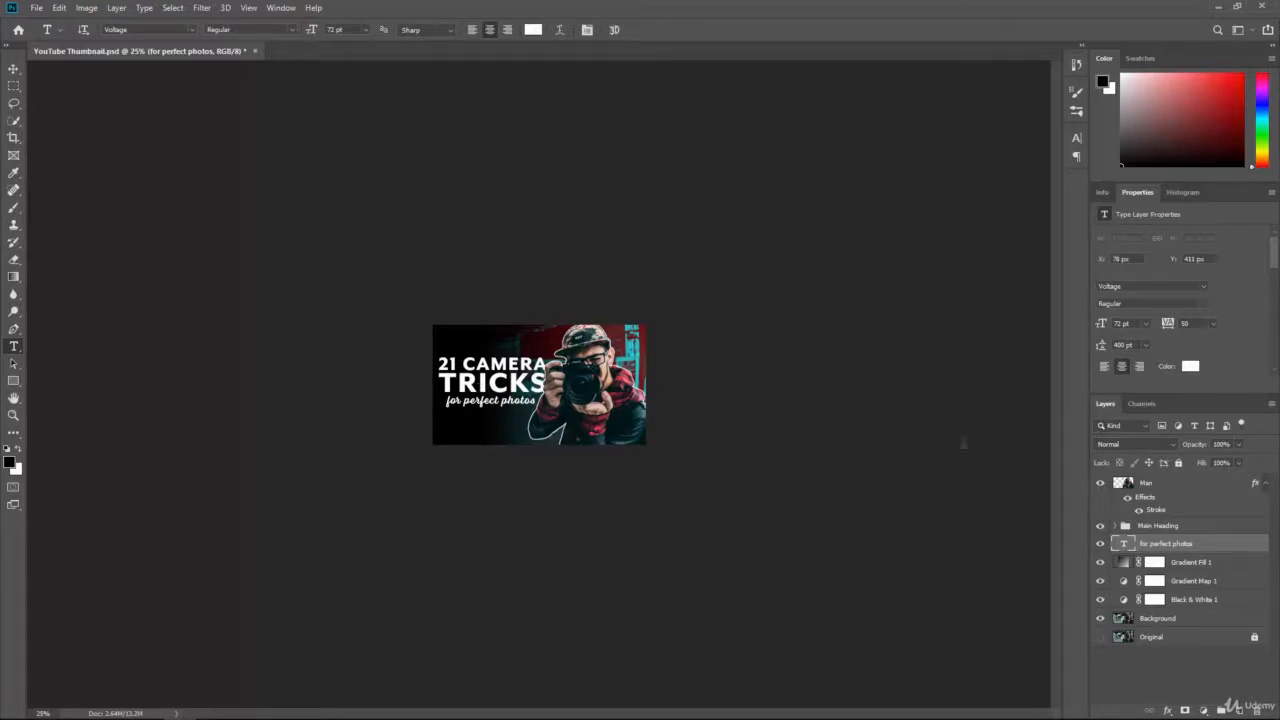
{"action": "left_click", "coordinate": [1157, 525]}
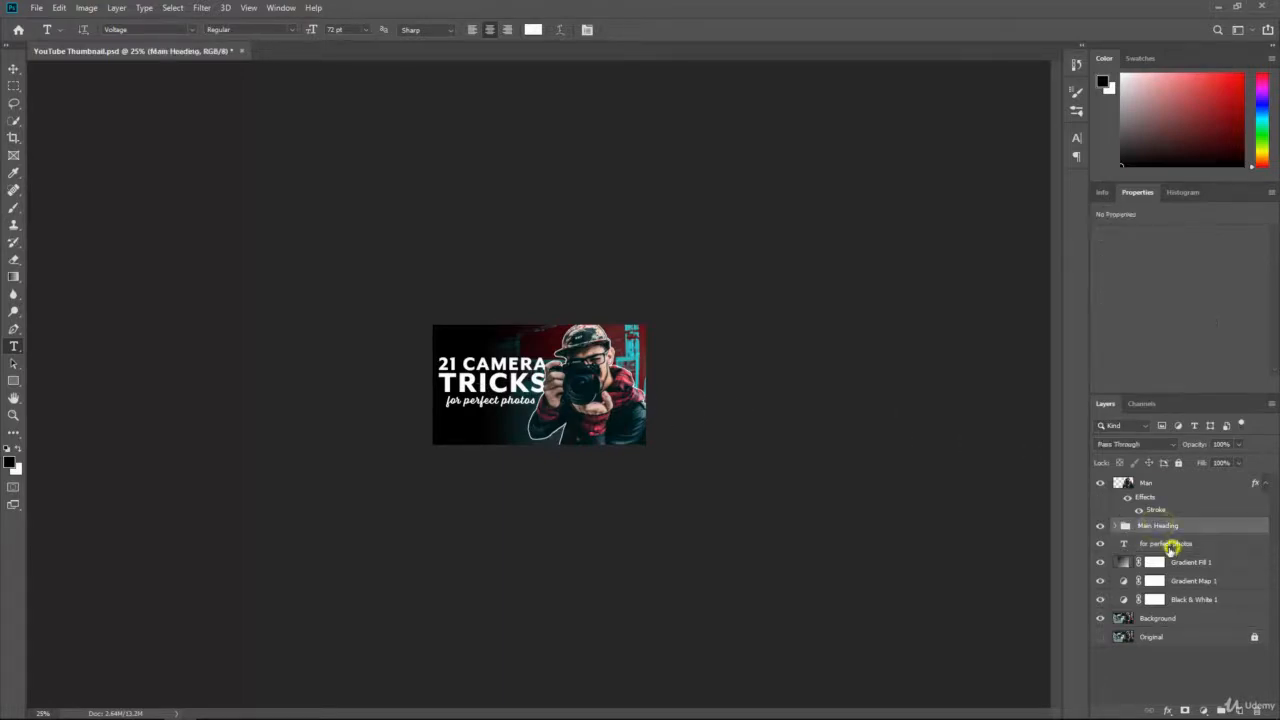
{"action": "left_click", "coordinate": [13, 68]}
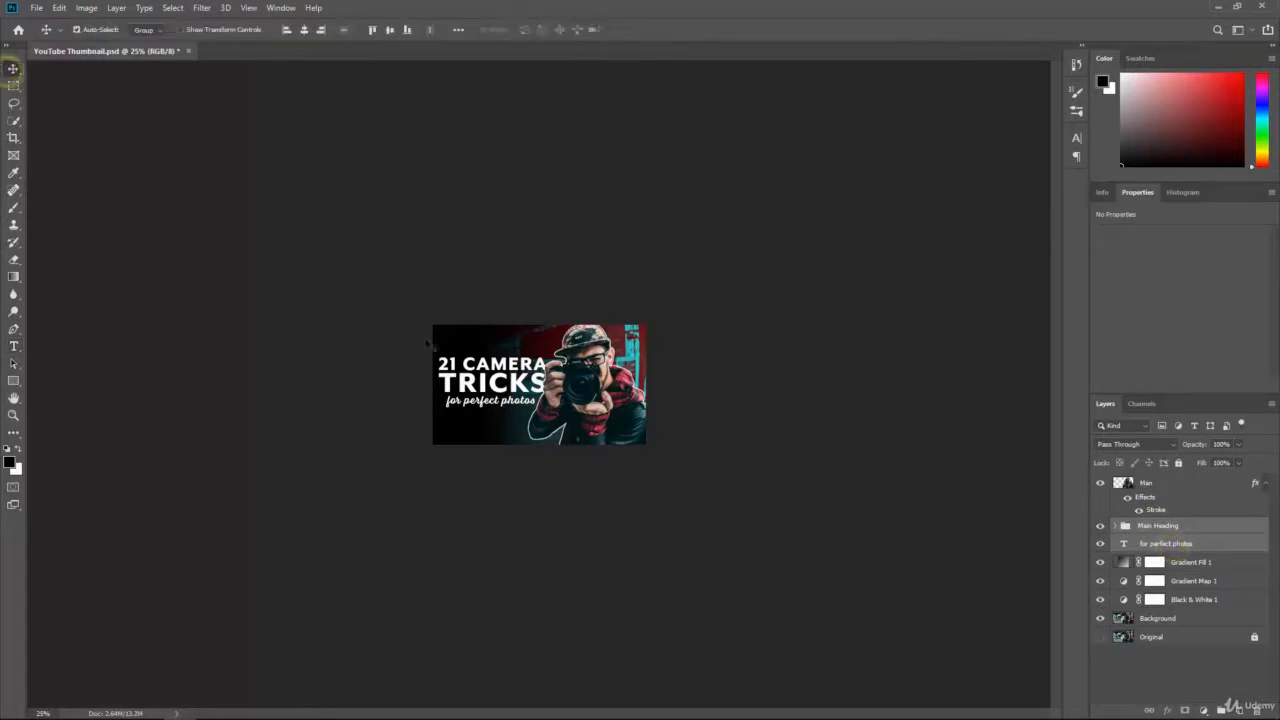
{"action": "key", "text": "Down"}
{"action": "key", "text": "Down"}
{"action": "key", "text": "Down"}
{"action": "key", "text": "Down"}
{"action": "key", "text": "Down"}
{"action": "key", "text": "Down"}
{"action": "key", "text": "Down"}
{"action": "key", "text": "Down"}
{"action": "key", "text": "Down"}
{"action": "key", "text": "Down"}
{"action": "key", "text": "Down"}
{"action": "key", "text": "Down"}
{"action": "key", "text": "Down"}
{"action": "key", "text": "Down"}
{"action": "key", "text": "Down"}
{"action": "key", "text": "Down"}
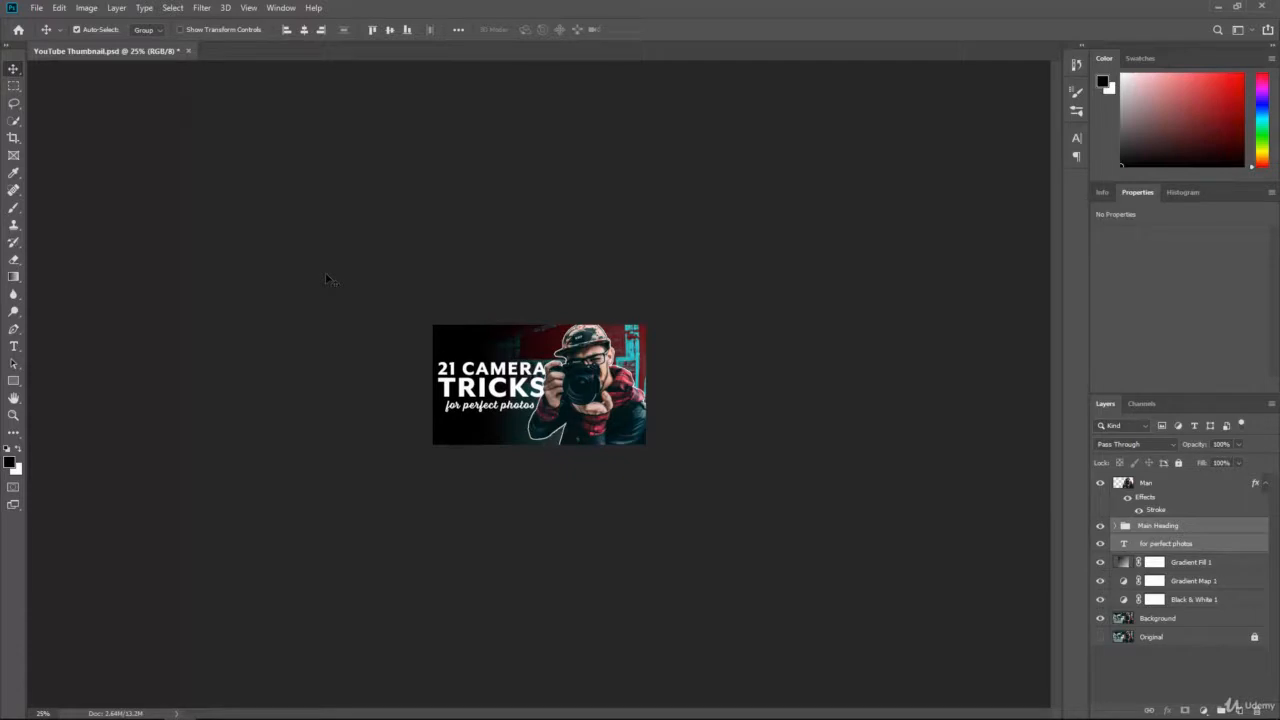
{"action": "key", "text": "Down"}
{"action": "key", "text": "Down"}
{"action": "key", "text": "Down"}
{"action": "key", "text": "Down"}
{"action": "key", "text": "Down"}
{"action": "key", "text": "Down"}
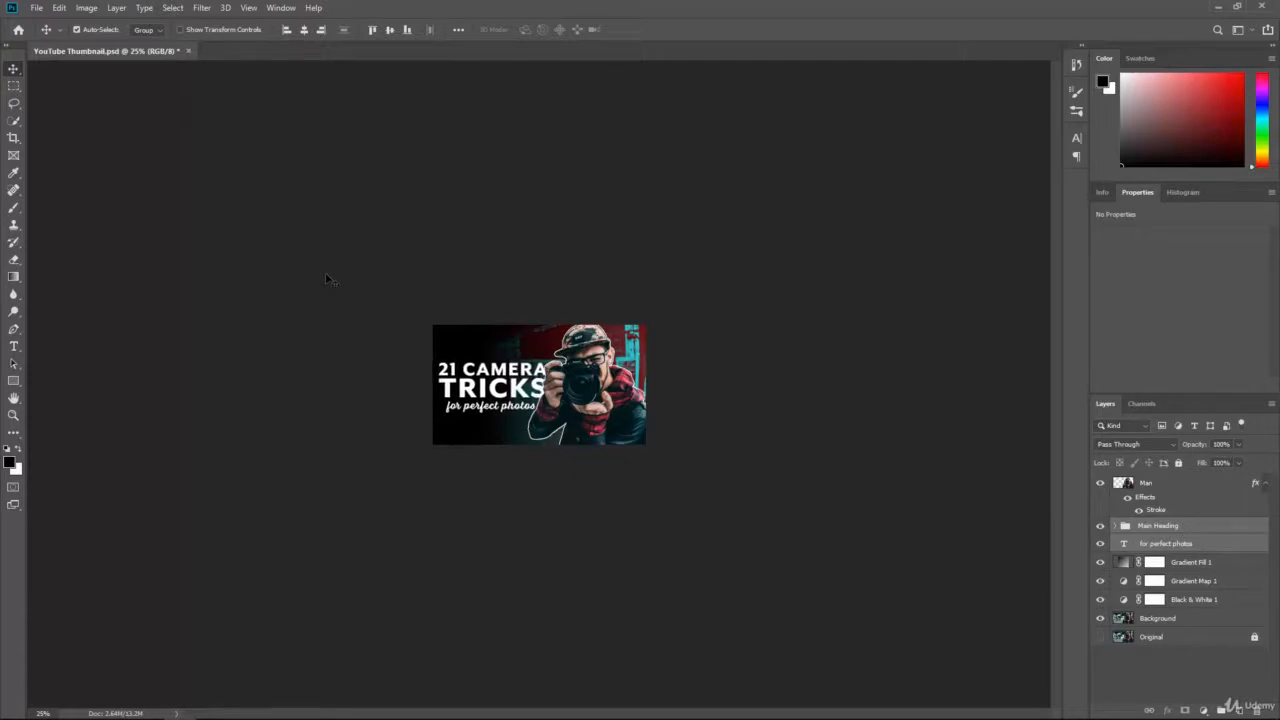
Step: Nudge the selected heading and tagline slightly left toward the canvas edge and a few increments up
{"action": "key", "text": "Left"}
{"action": "key", "text": "Left"}
{"action": "key", "text": "Left"}
{"action": "key", "text": "Left"}
{"action": "key", "text": "Left"}
{"action": "key", "text": "Left"}
{"action": "key", "text": "Left"}
{"action": "key", "text": "Left"}
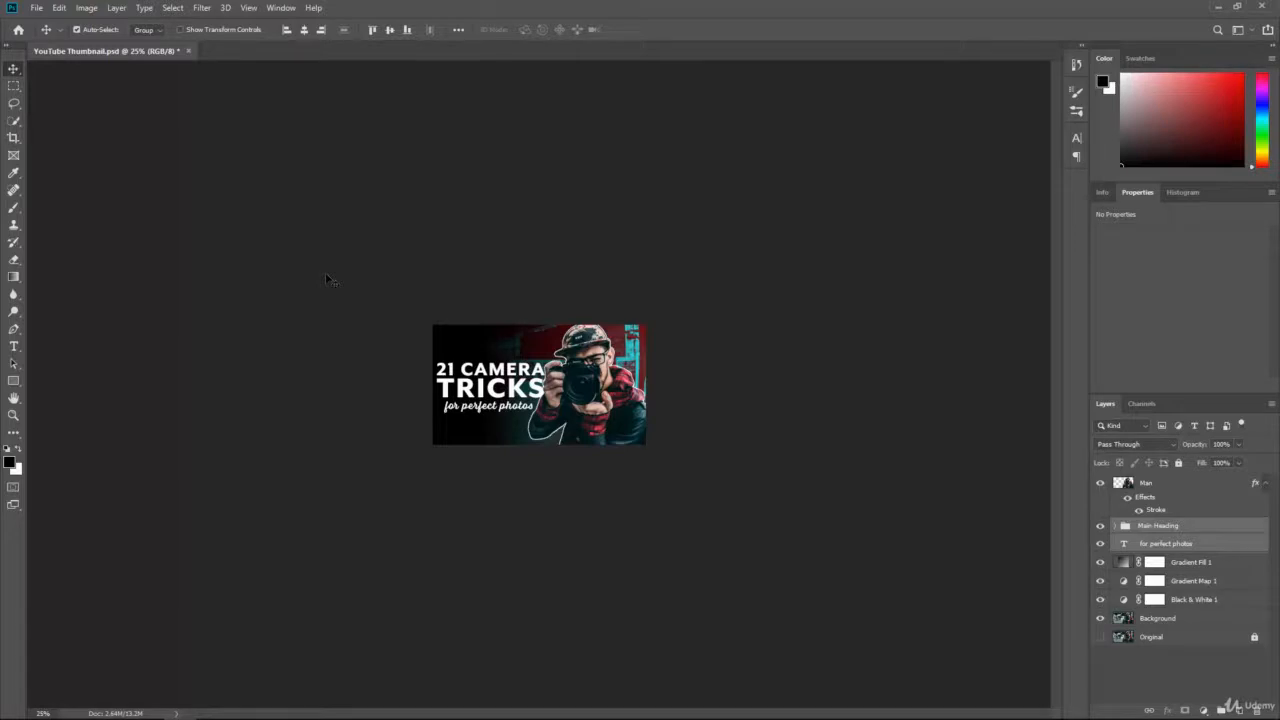
{"action": "key", "text": "Up"}
{"action": "key", "text": "Up"}
{"action": "key", "text": "Up"}
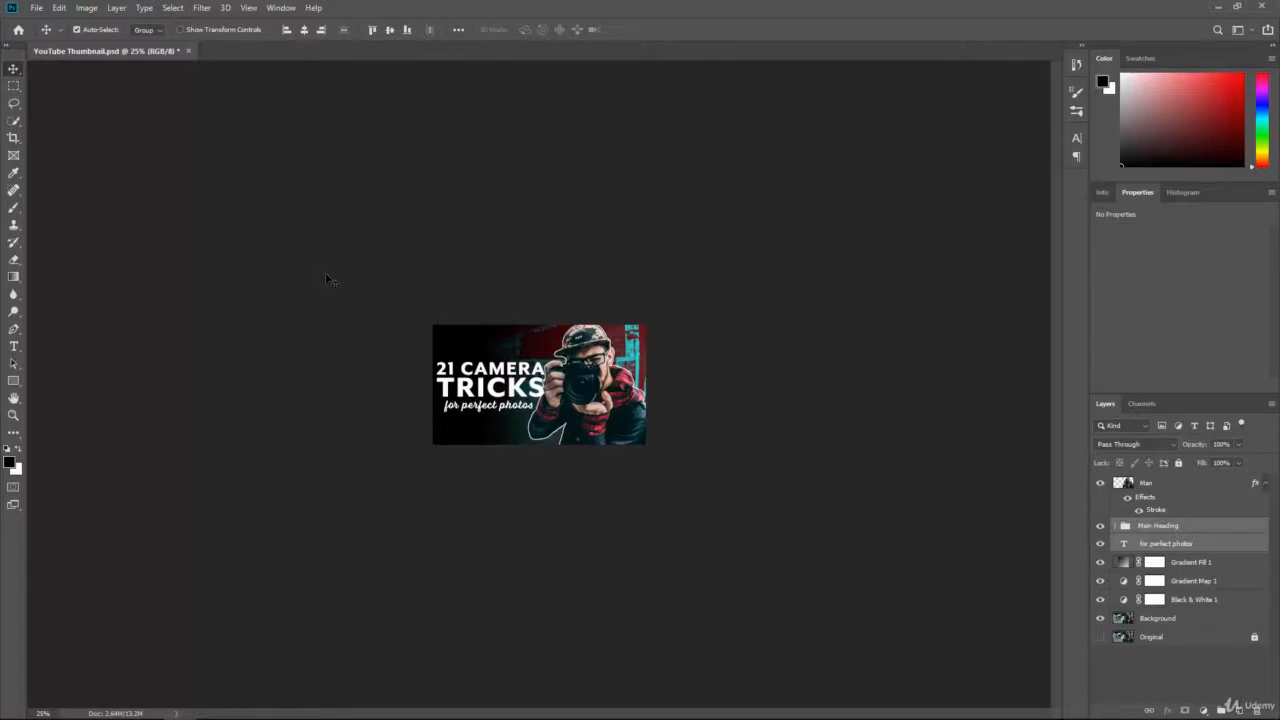
Step: Check the thumbnail at very small size and fine-tune the heading and tagline's horizontal position, leaving the tagline at X 67 px
{"action": "key", "text": "ctrl+minus"}
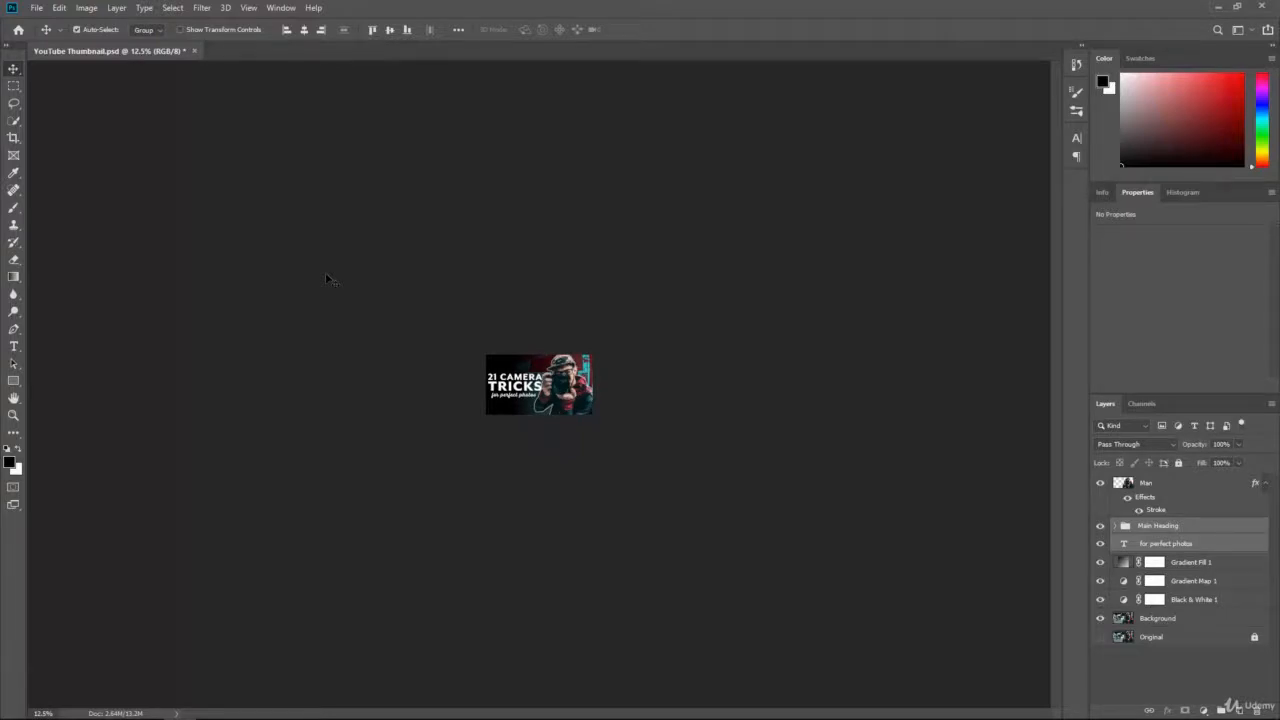
{"action": "key", "text": "ctrl+plus"}
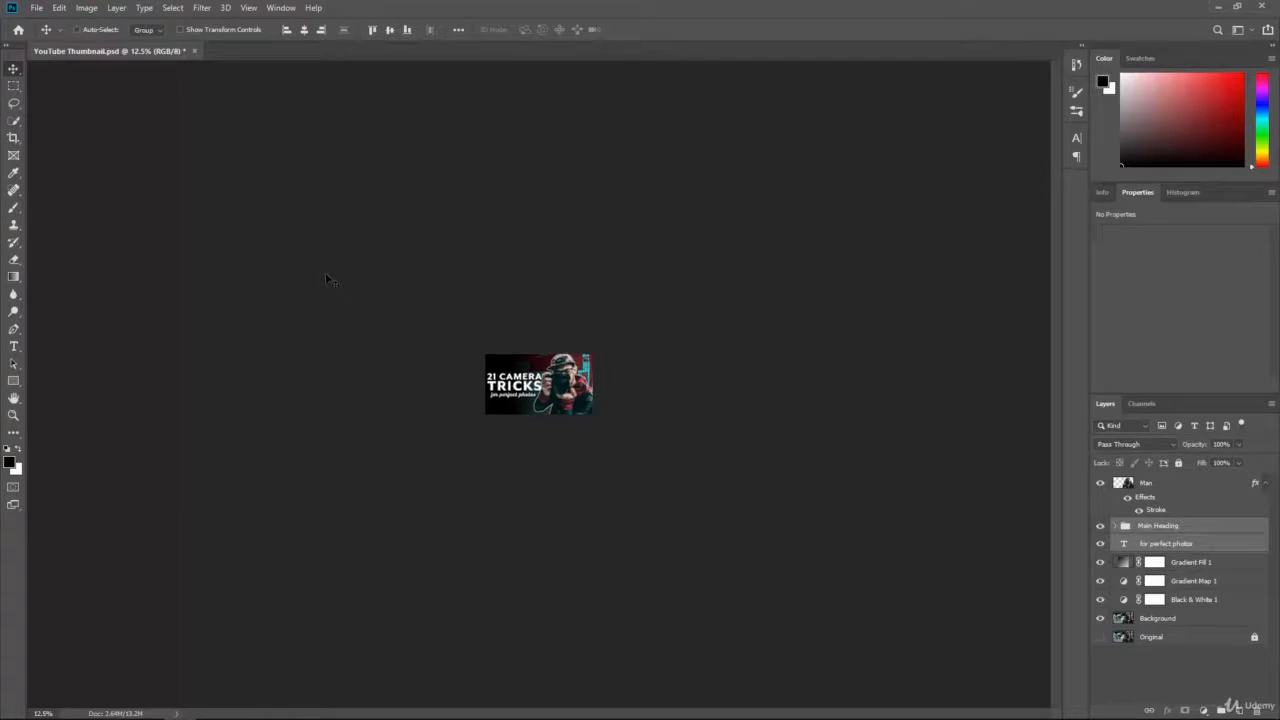
{"action": "key", "text": "ctrl+plus"}
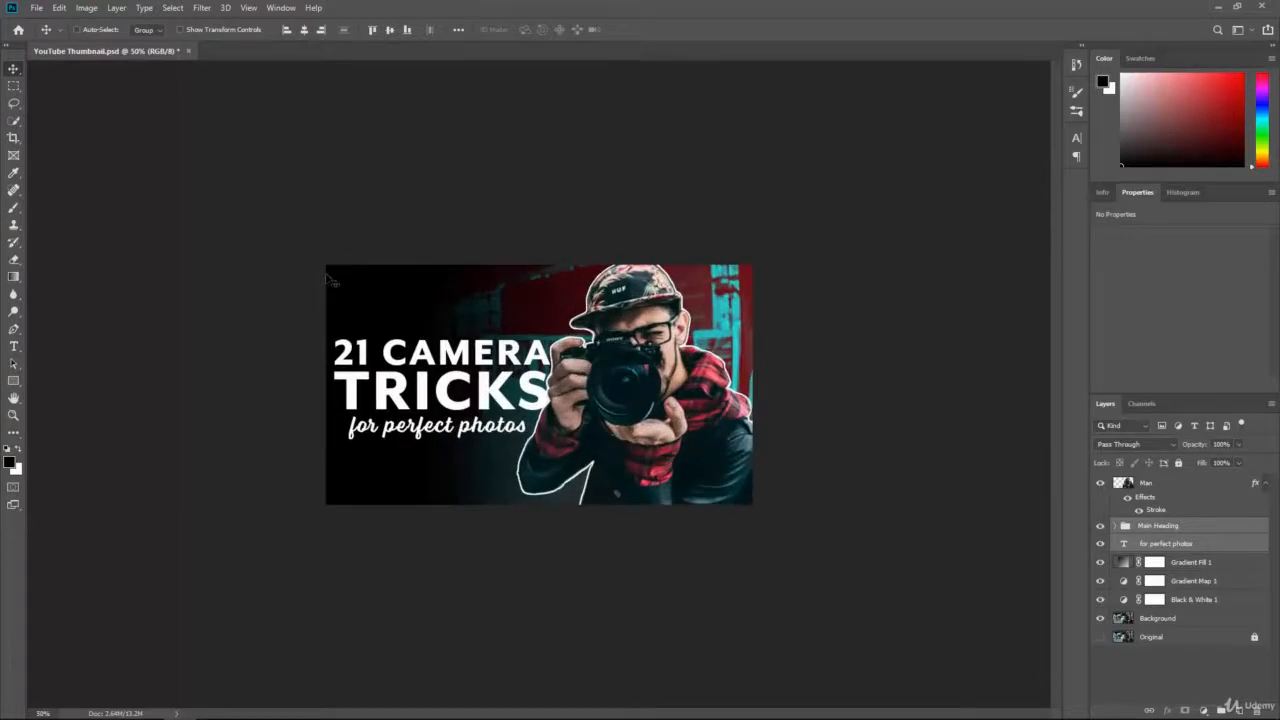
{"action": "key", "text": "ctrl+plus"}
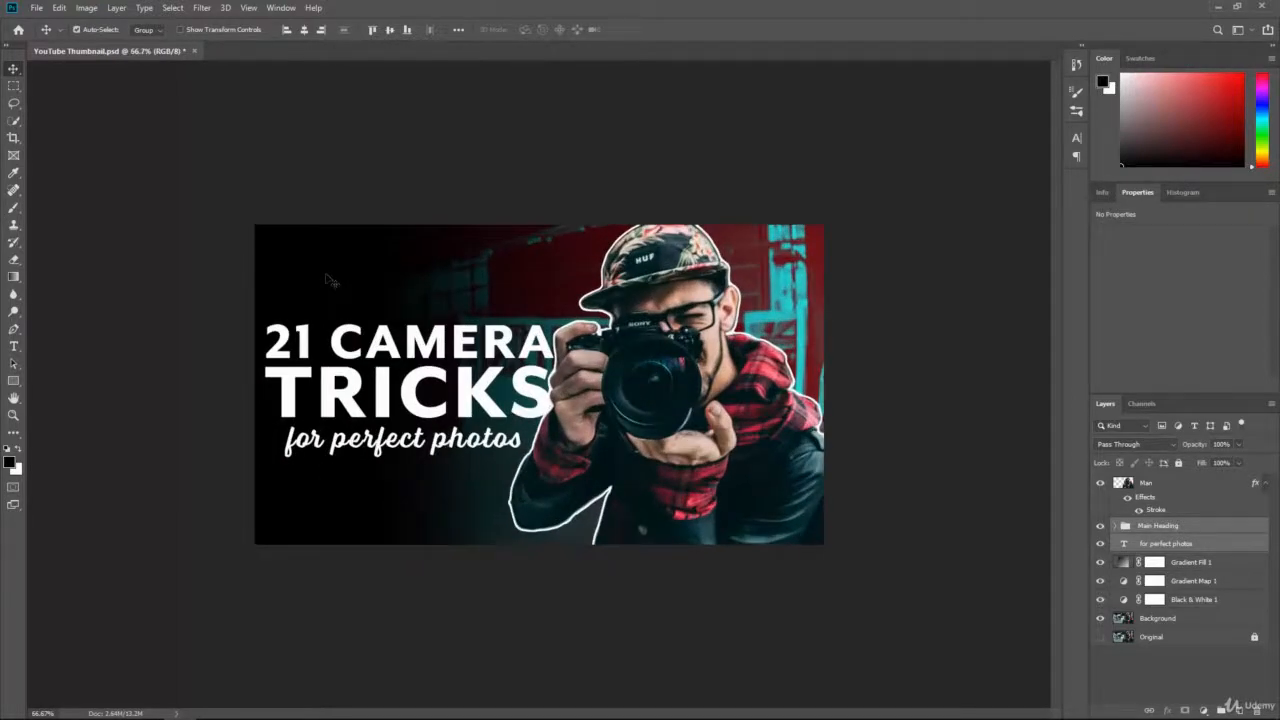
{"action": "key", "text": "Left"}
{"action": "key", "text": "Left"}
{"action": "key", "text": "Left"}
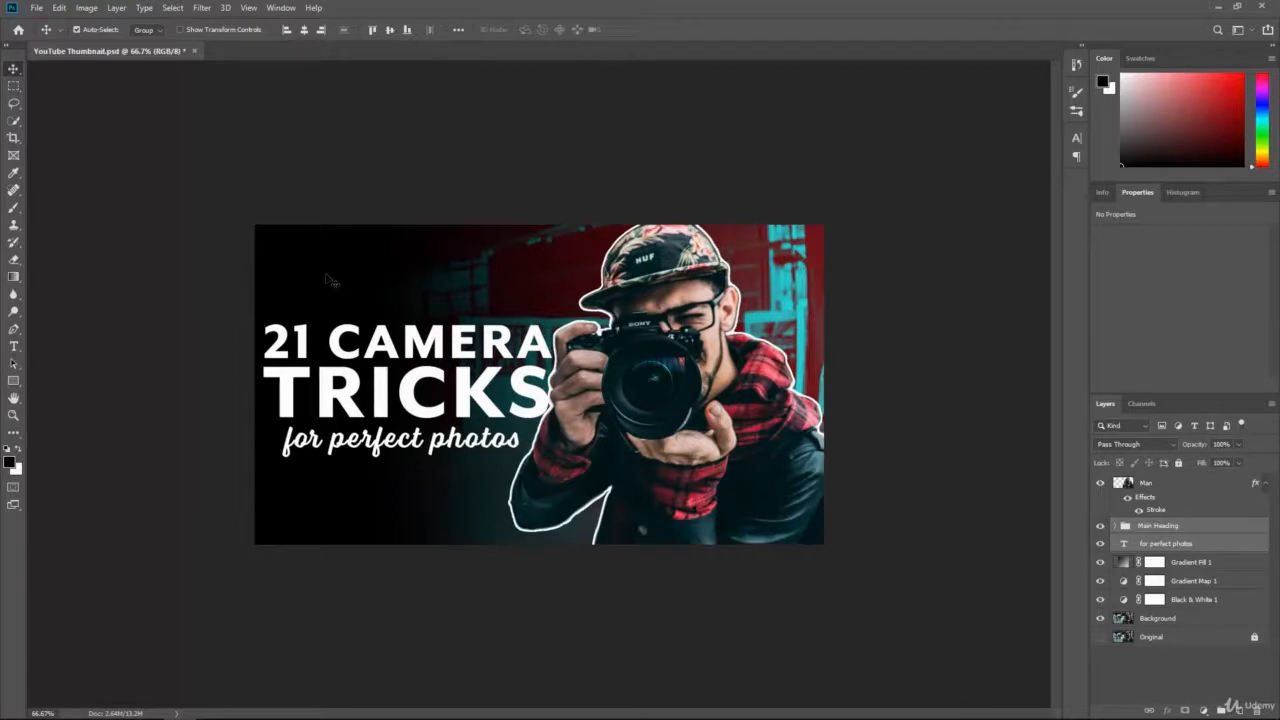
{"action": "key", "text": "Right"}
{"action": "key", "text": "Right"}
{"action": "key", "text": "Right"}
{"action": "key", "text": "Right"}
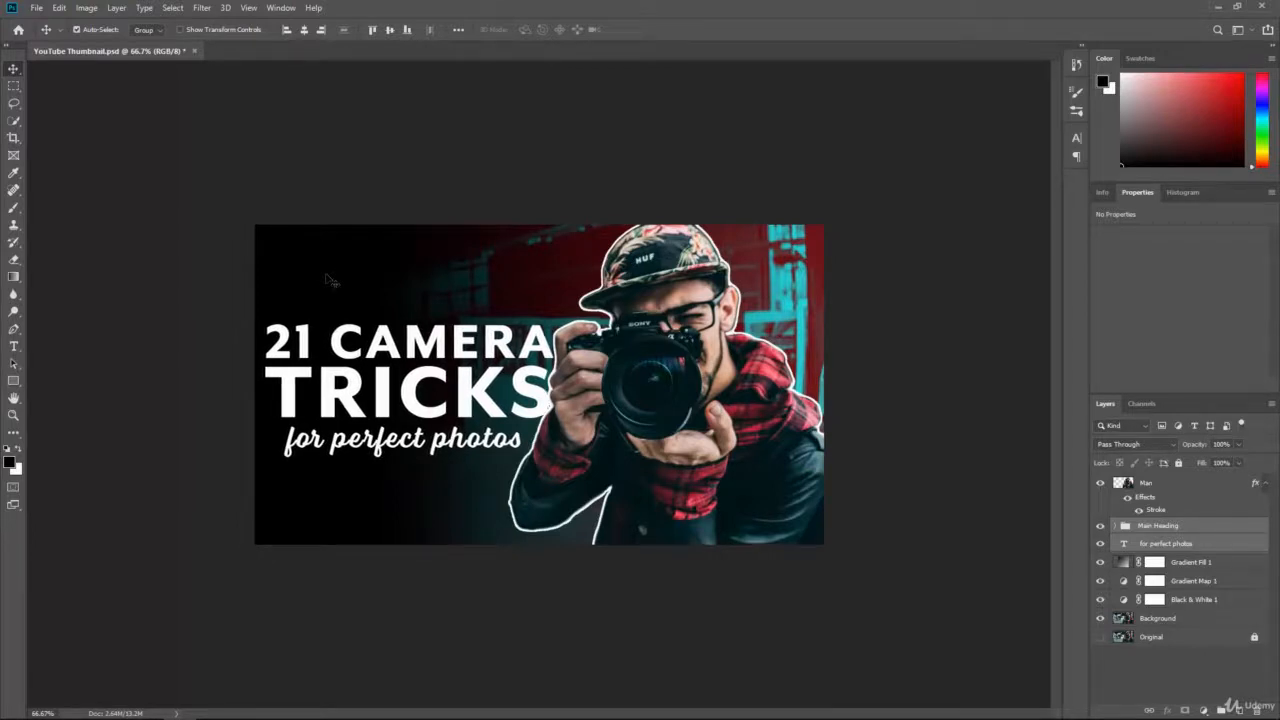
{"action": "key", "text": "Right"}
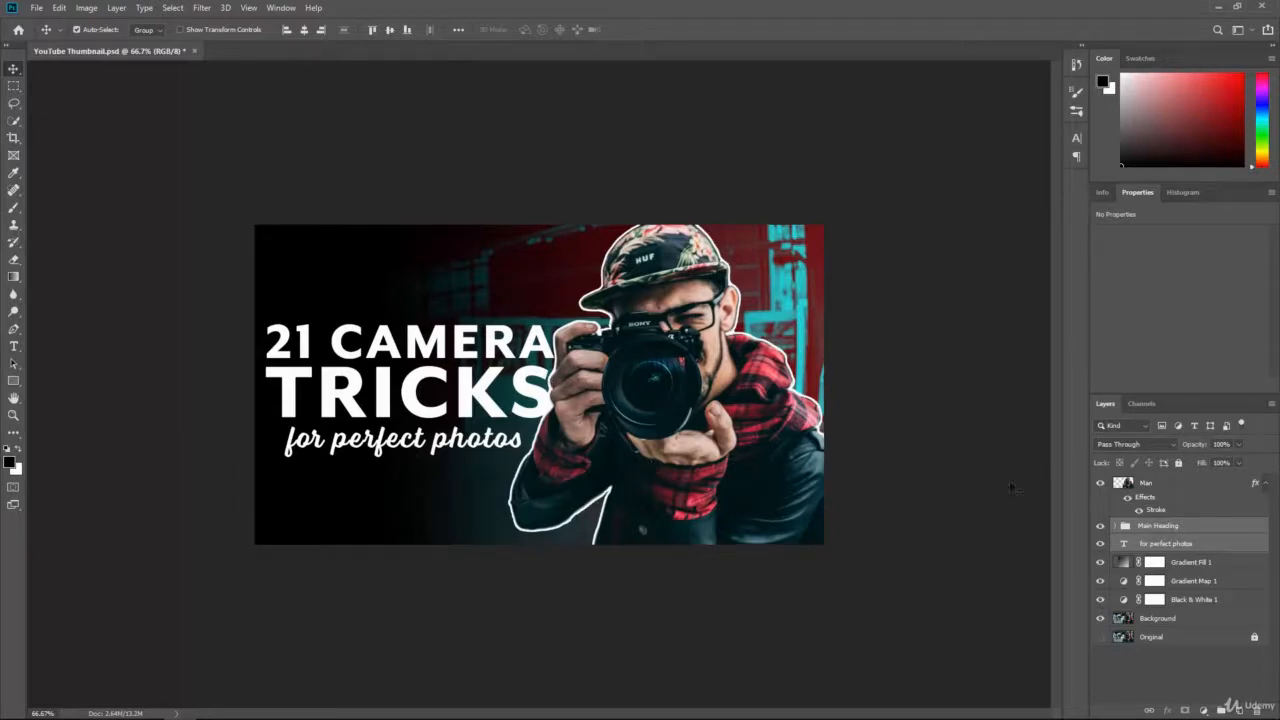
Step: Recolor the tagline with cyan sampled from the background wall, raised to 100% brightness (#2bf7ff), and save the file
{"action": "left_click", "coordinate": [1193, 545]}
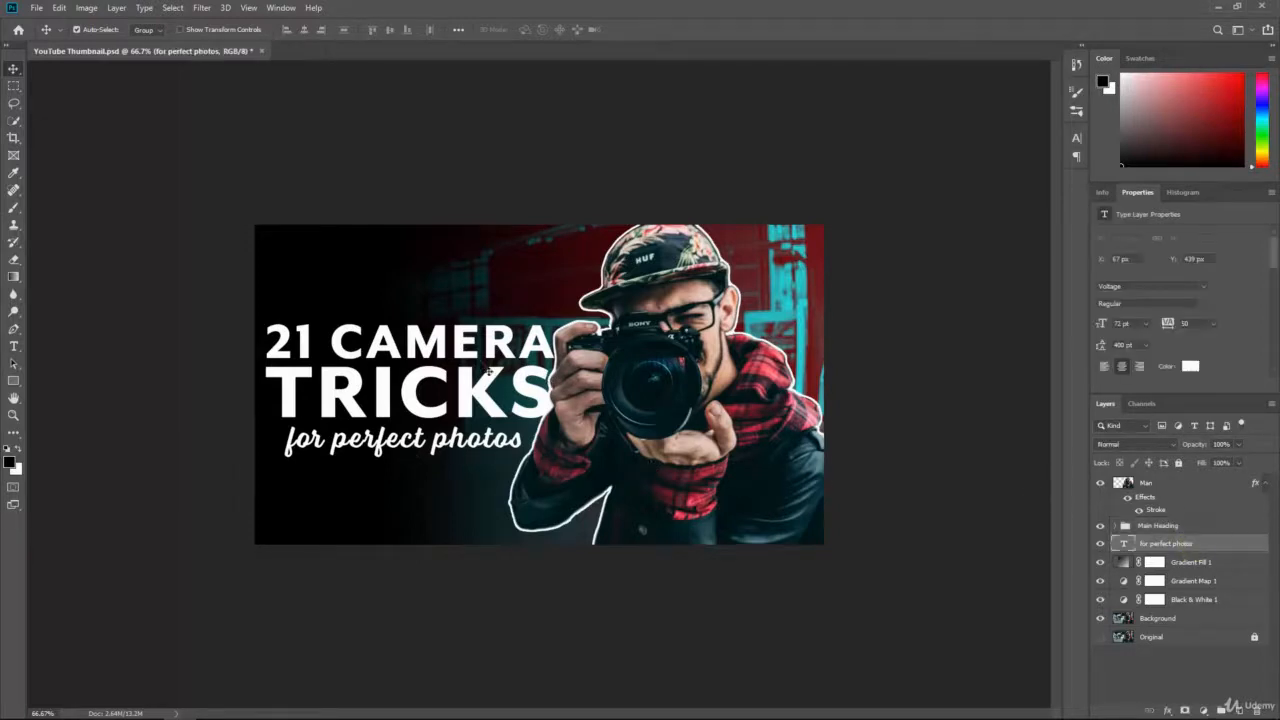
{"action": "left_click", "coordinate": [14, 346]}
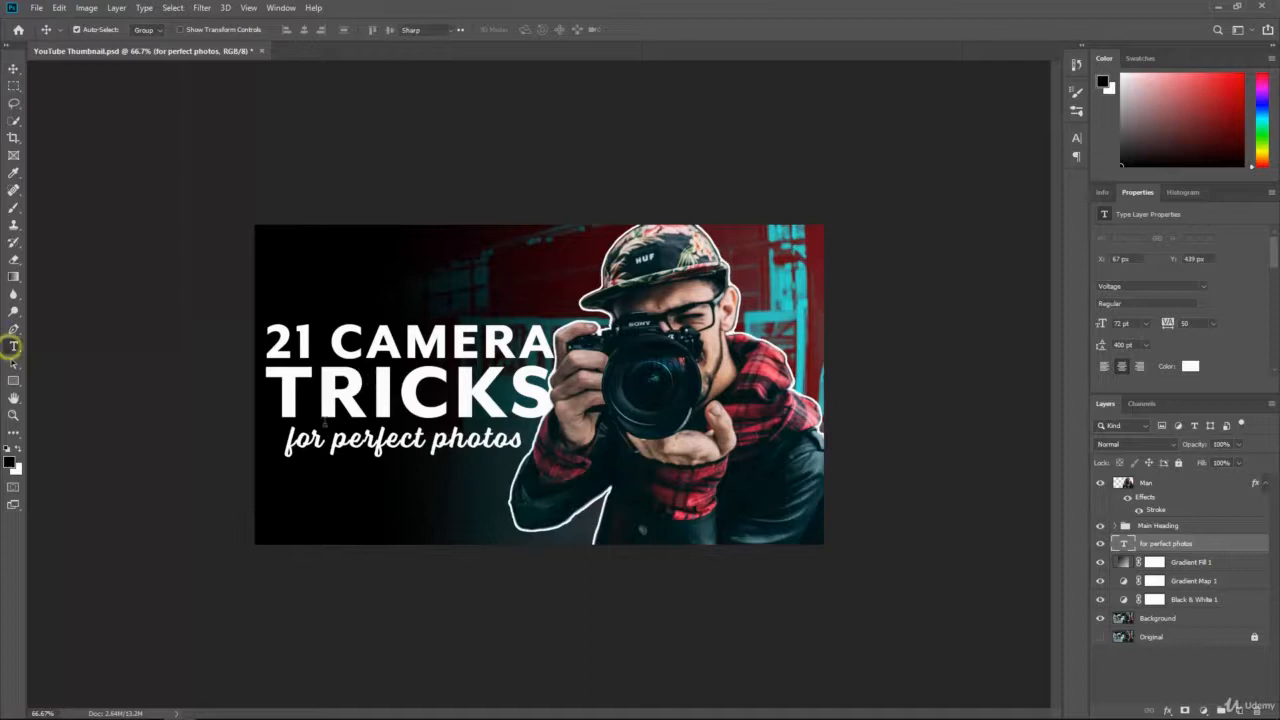
{"action": "left_click", "coordinate": [387, 448]}
{"action": "triple_click", "coordinate": [387, 448]}
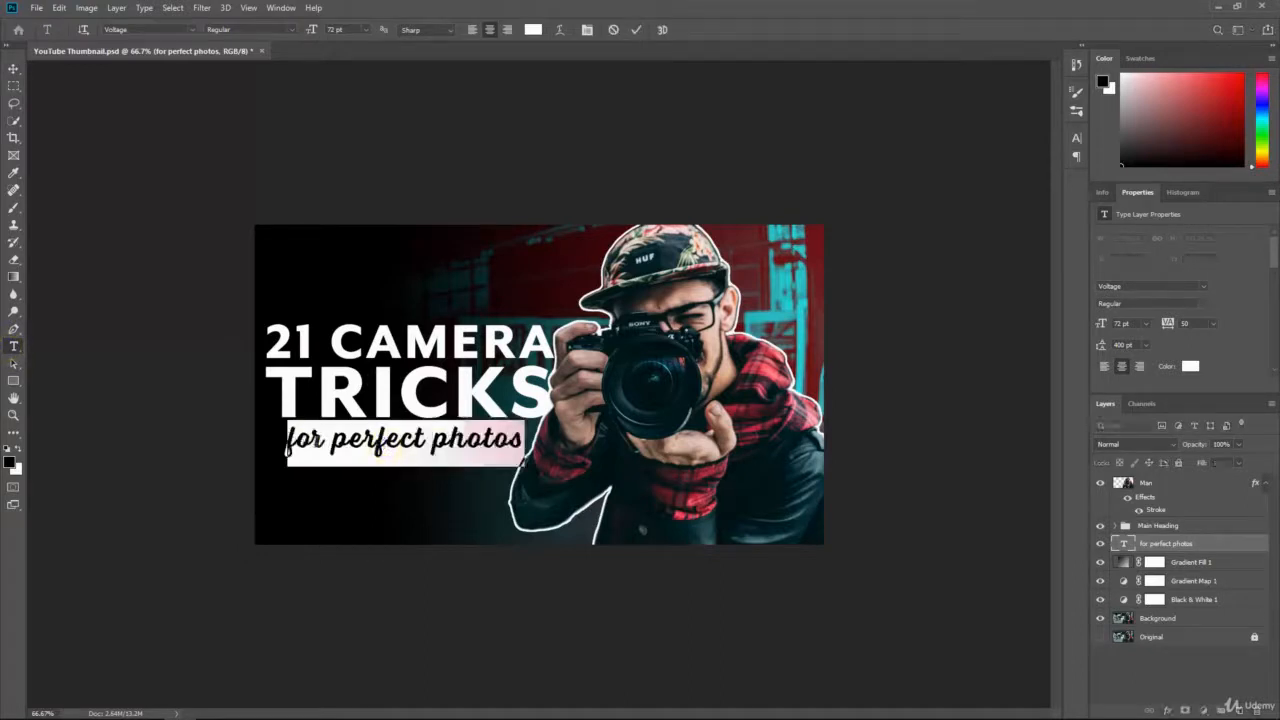
{"action": "left_click", "coordinate": [533, 30]}
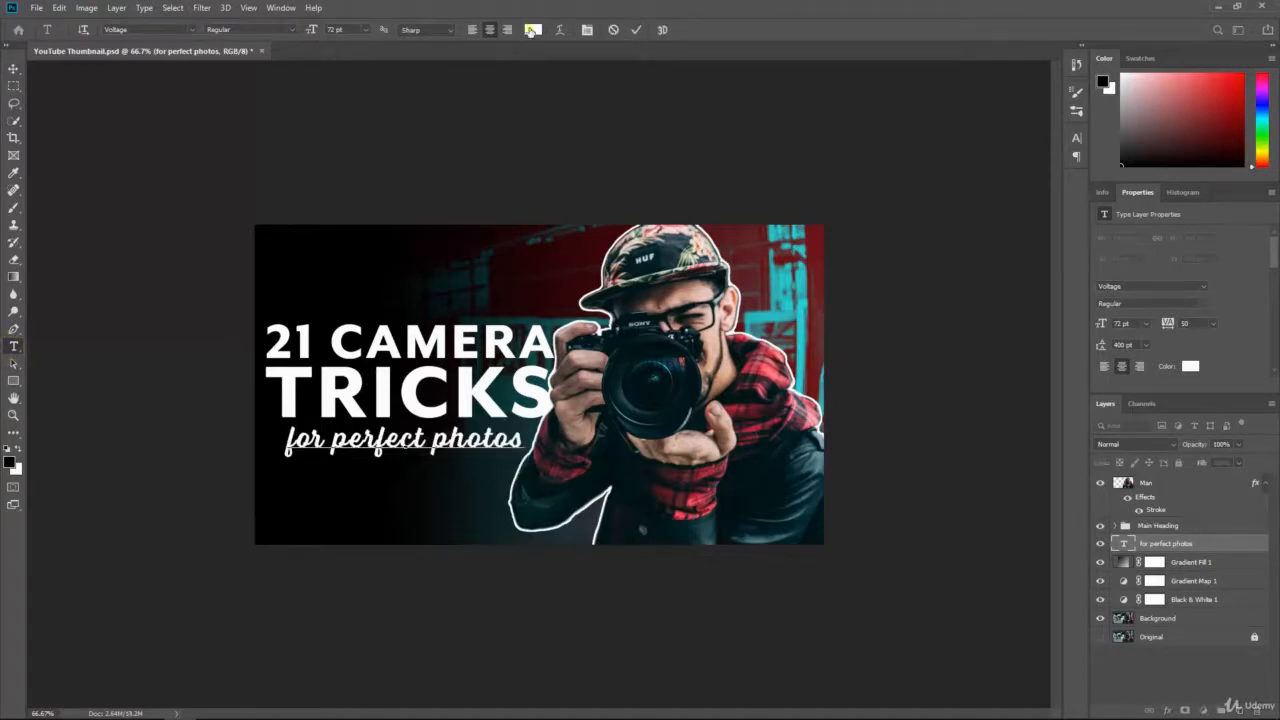
{"action": "left_click", "coordinate": [824, 460]}
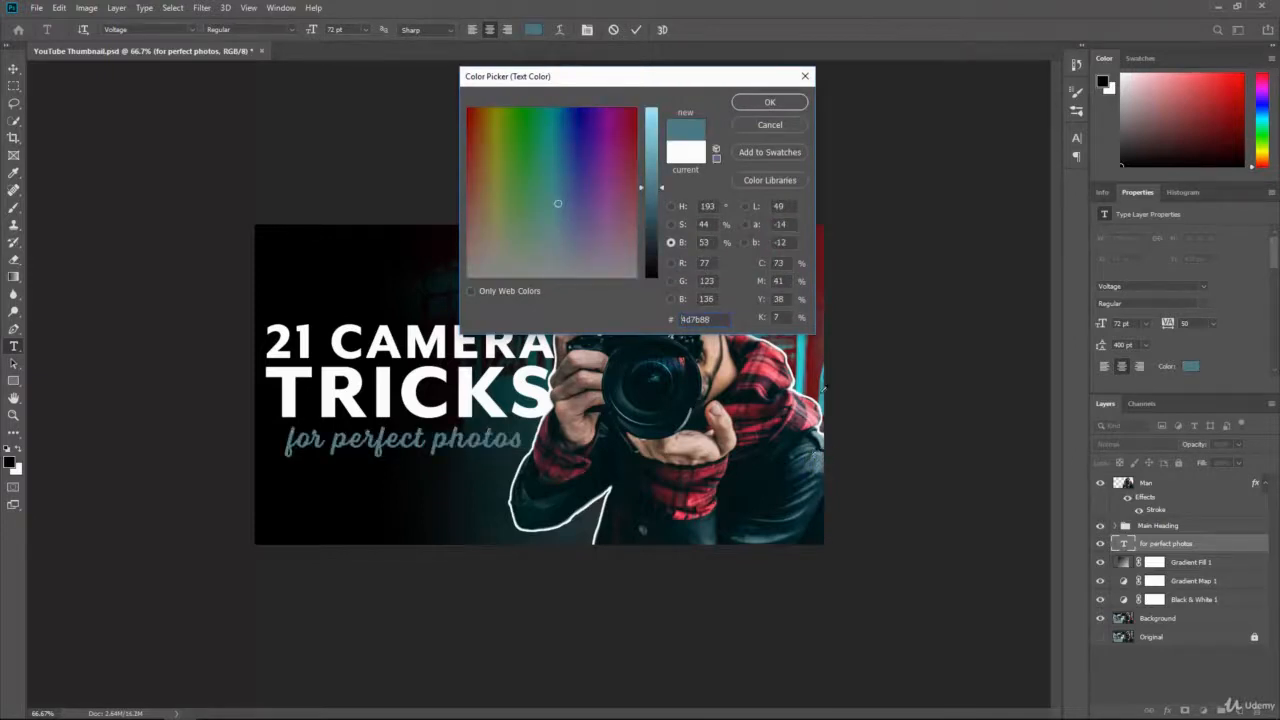
{"action": "left_click", "coordinate": [803, 372]}
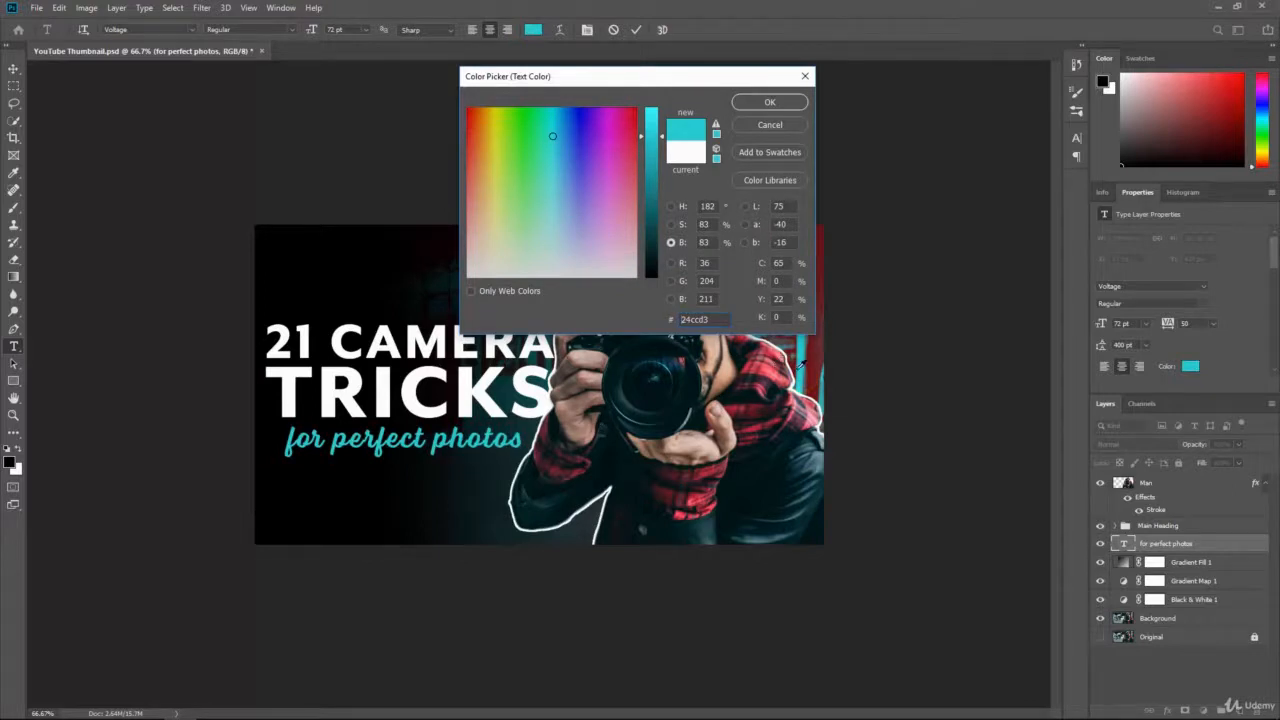
{"action": "left_click_drag", "start_coordinate": [662, 136], "coordinate": [662, 105]}
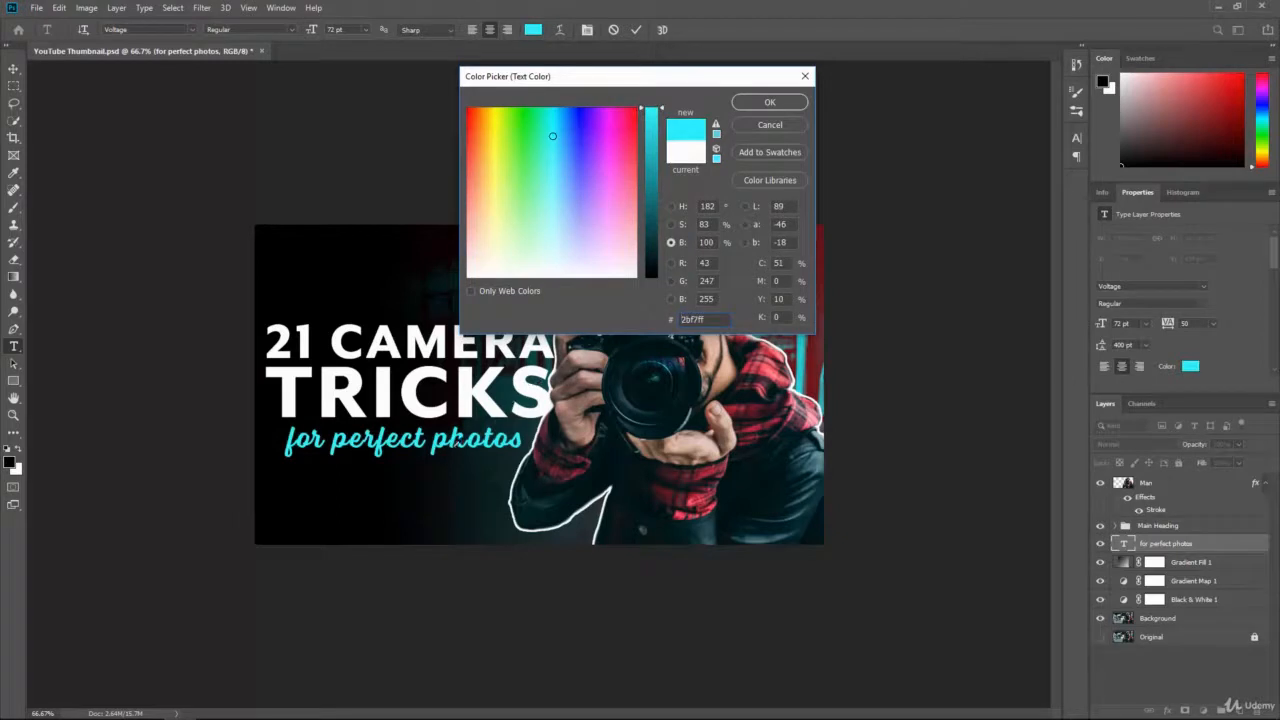
{"action": "left_click", "coordinate": [769, 102]}
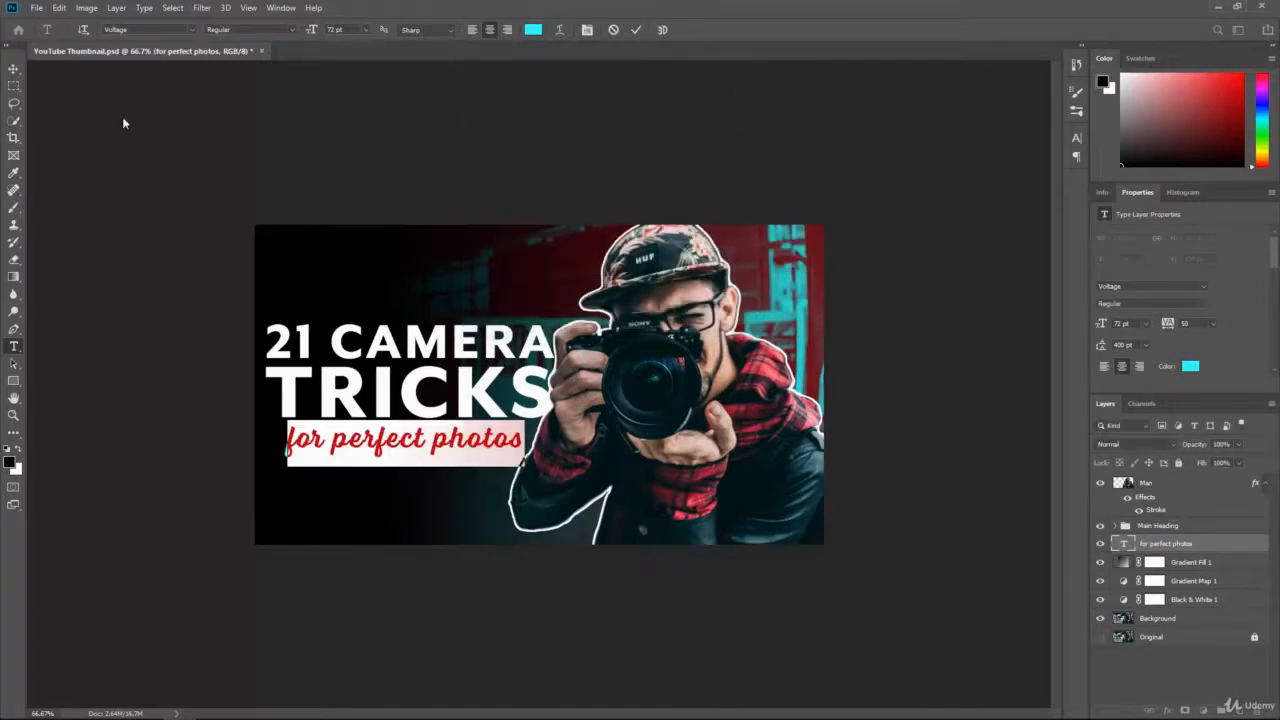
{"action": "left_click", "coordinate": [13, 68]}
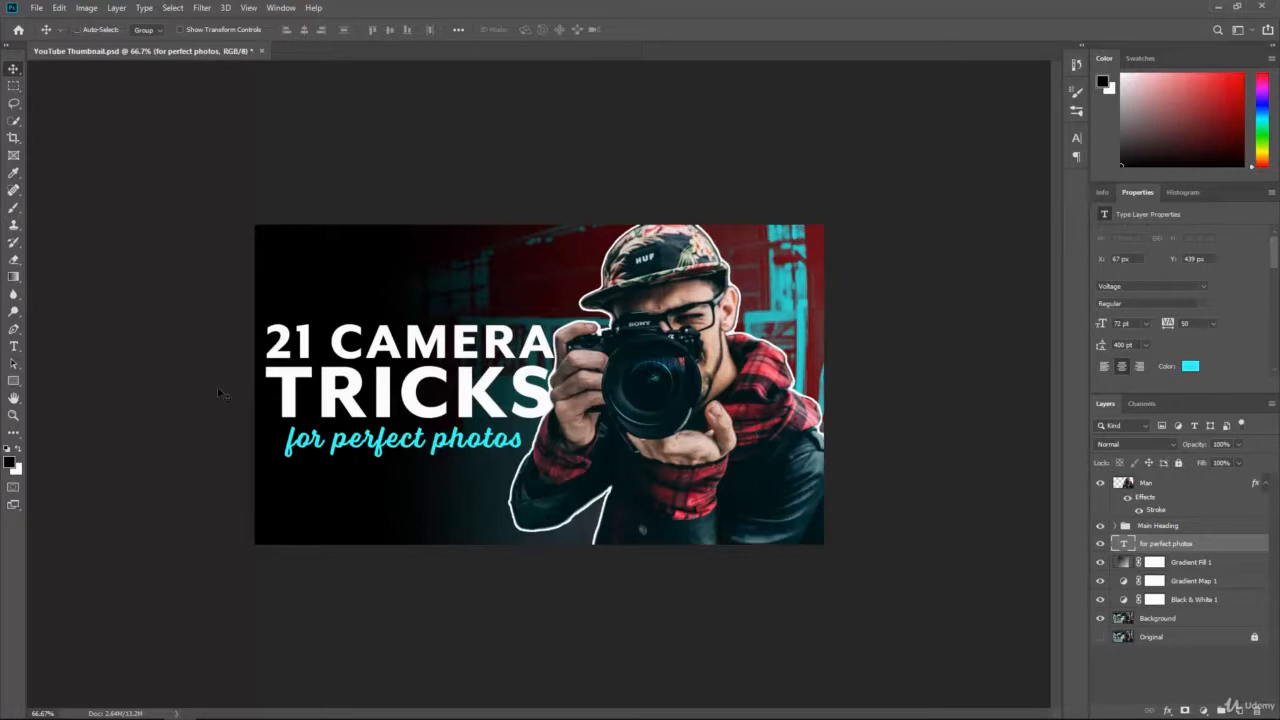
{"action": "key", "text": "ctrl+minus"}
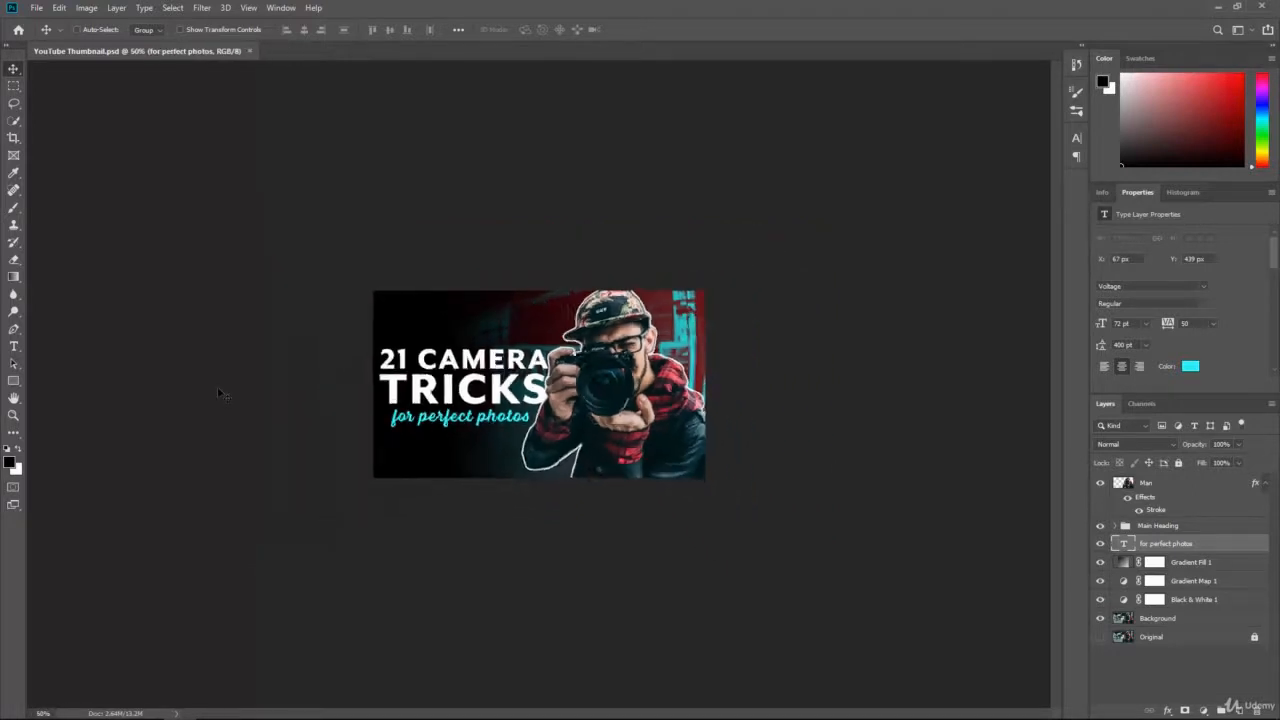
{"action": "key", "text": "ctrl+minus"}
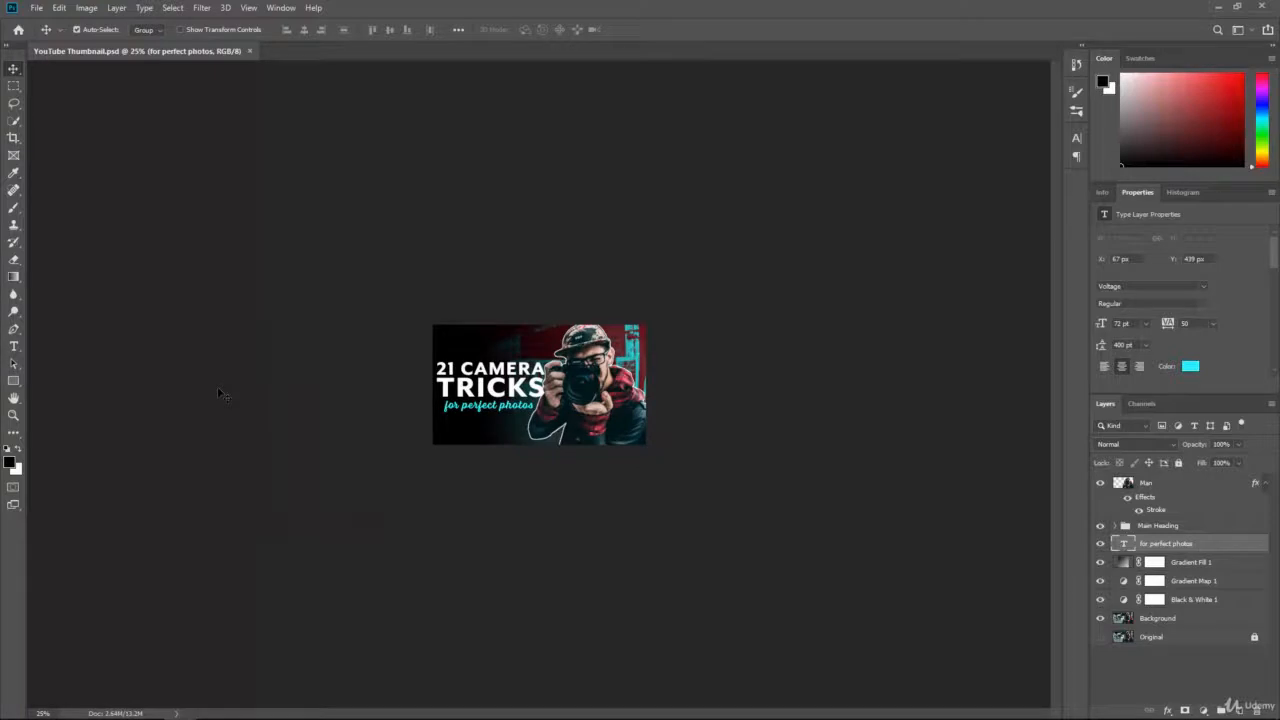
Step: Check how readable the thumbnail's heading and tagline are at very small size
{"action": "key", "text": "ctrl+minus"}
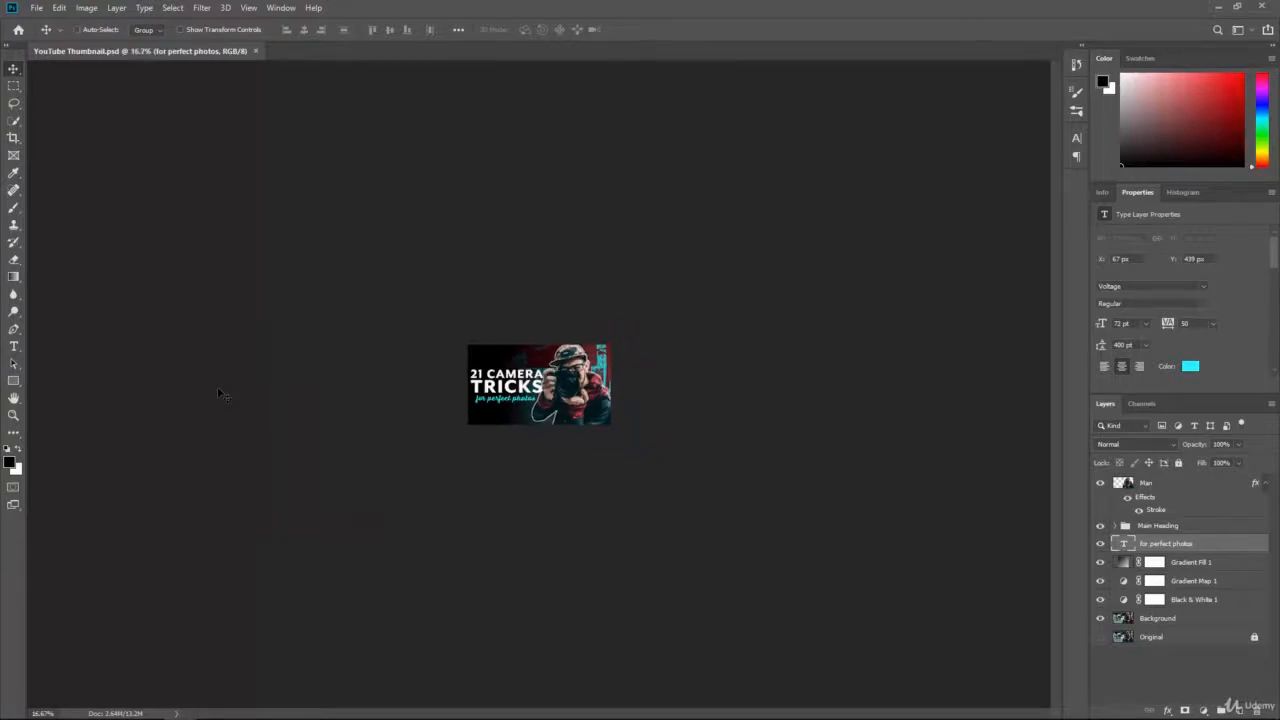
{"action": "key", "text": "ctrl+plus"}
{"action": "key", "text": "ctrl+plus"}
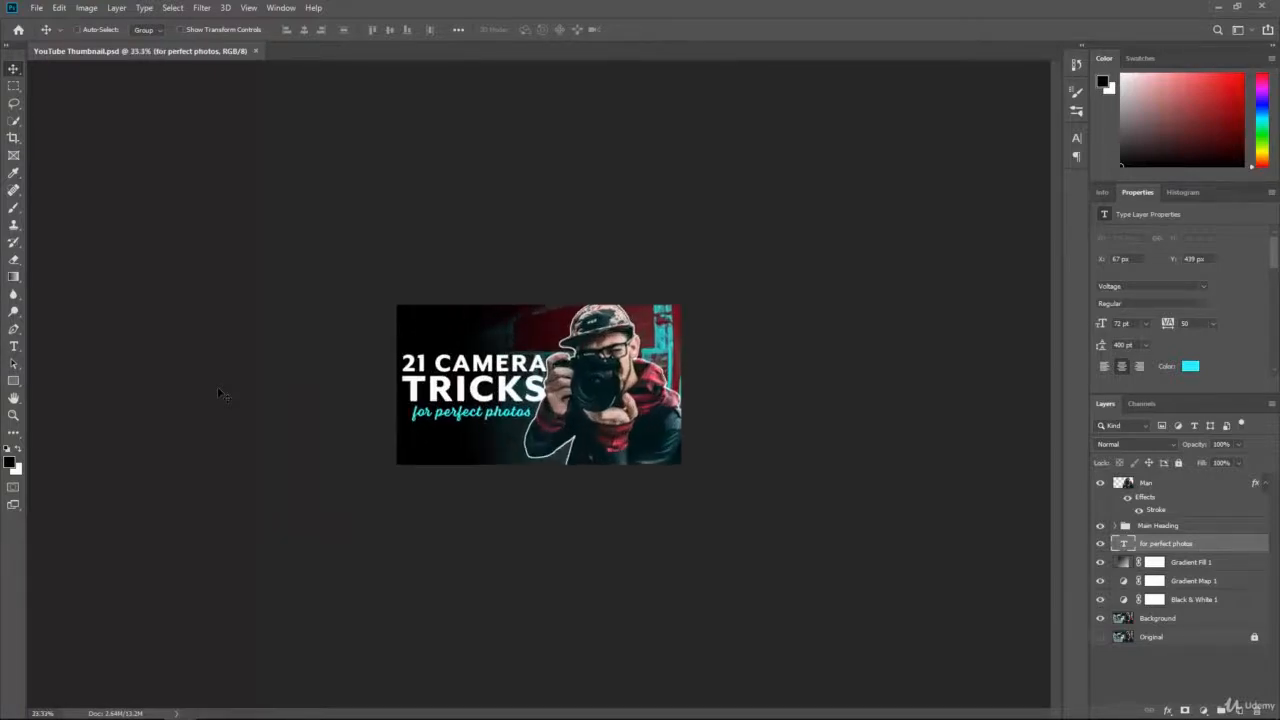
{"action": "key", "text": "ctrl+plus"}
{"action": "key", "text": "ctrl+plus"}
{"action": "key", "text": "ctrl+plus"}
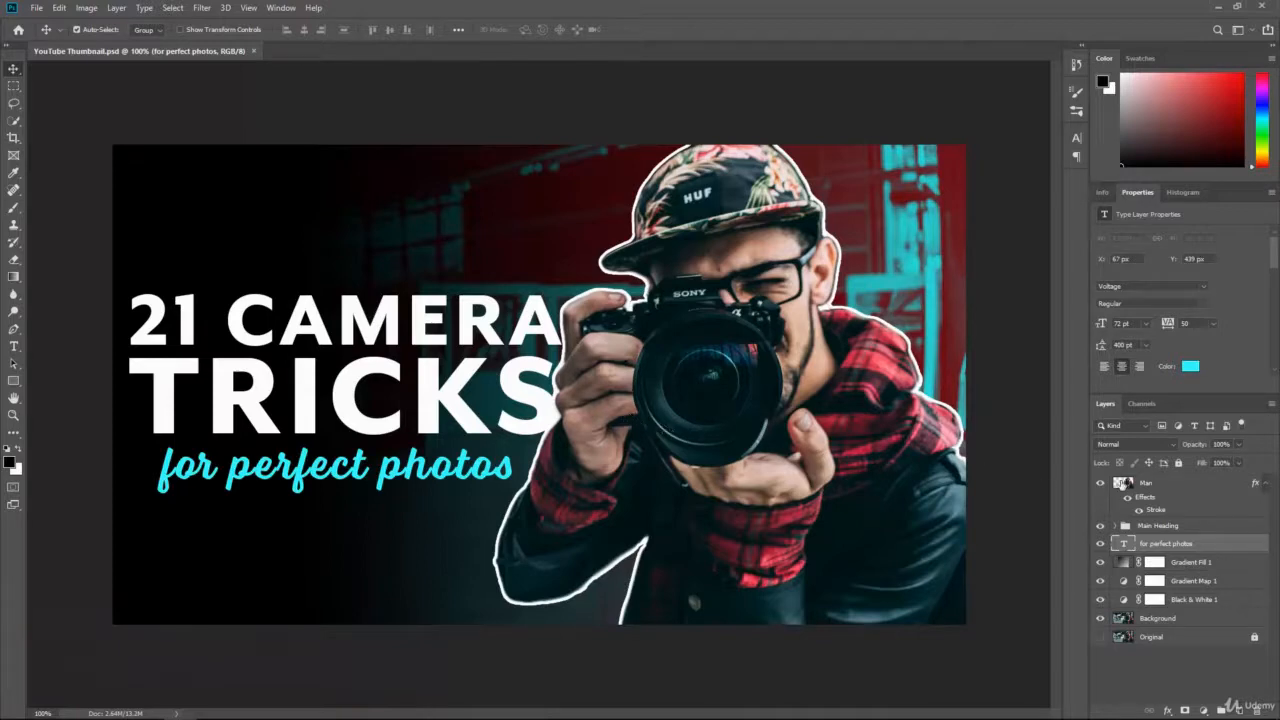
Step: Add an Outer Glow effect to the Man layer and set its color to white (#ffffff)
{"action": "left_click", "coordinate": [1157, 482]}
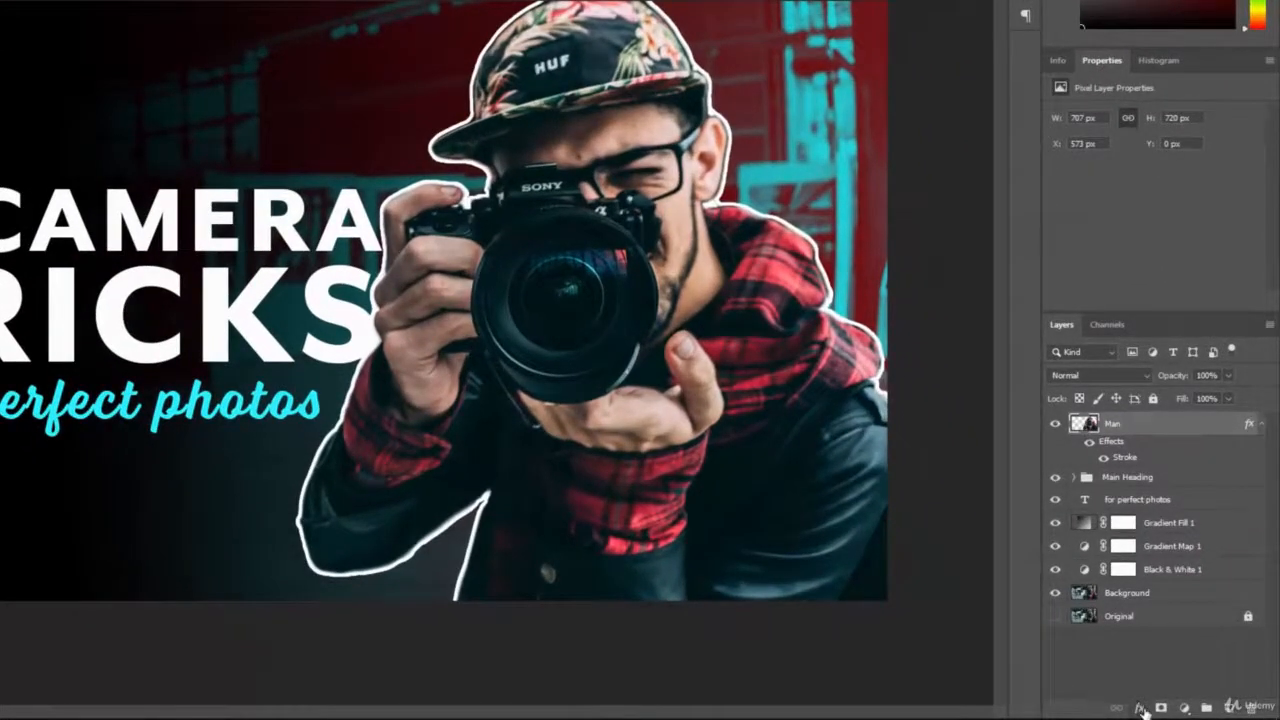
{"action": "left_click", "coordinate": [1141, 708]}
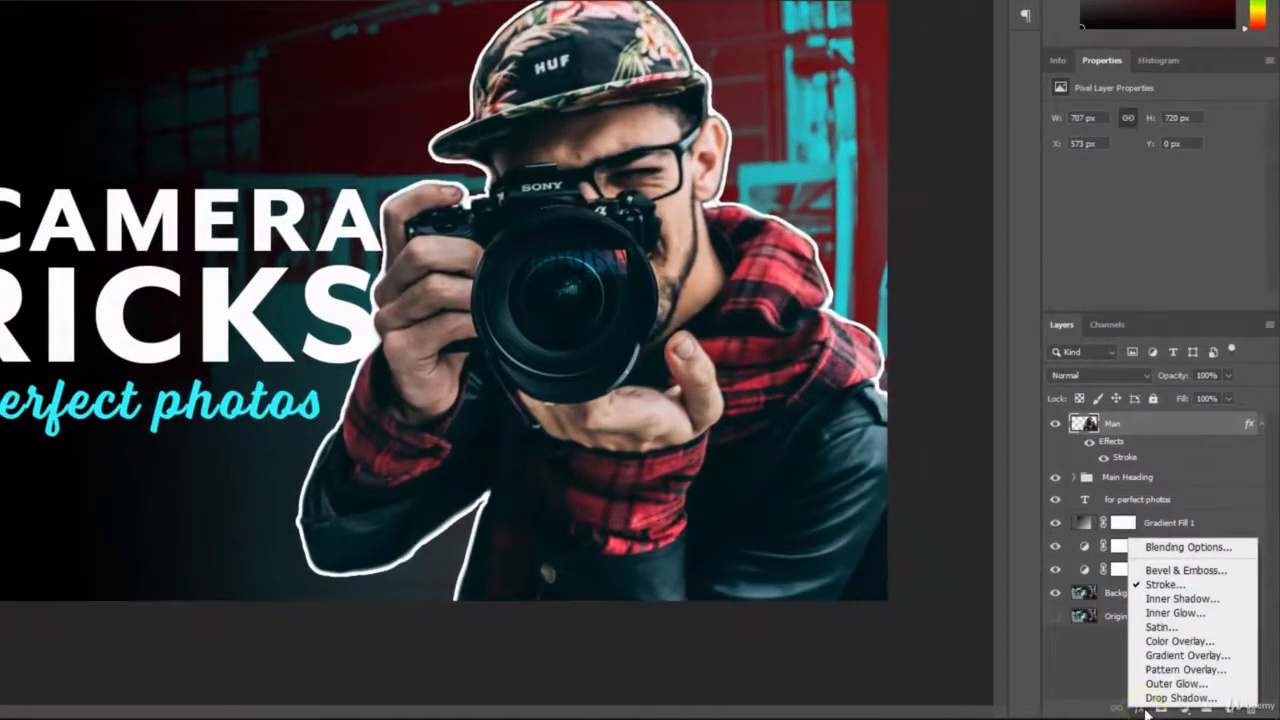
{"action": "left_click", "coordinate": [1156, 683]}
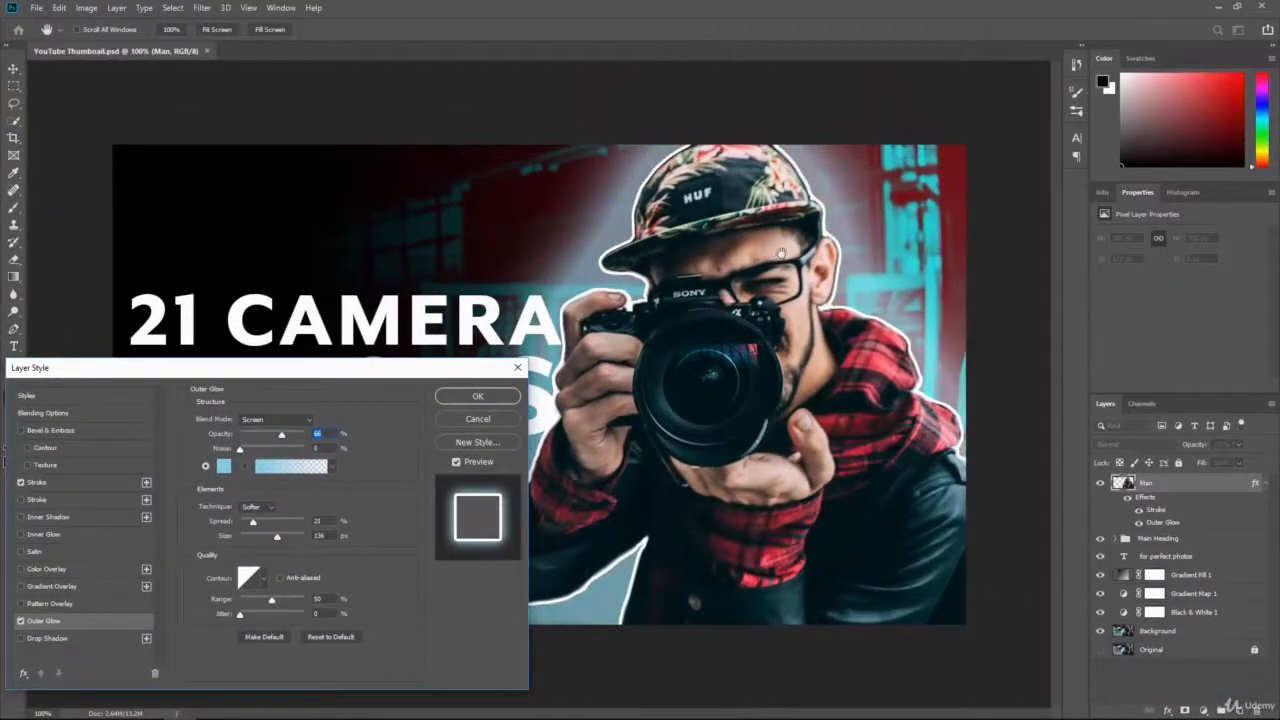
{"action": "left_click", "coordinate": [224, 466]}
{"action": "left_click", "coordinate": [470, 275]}
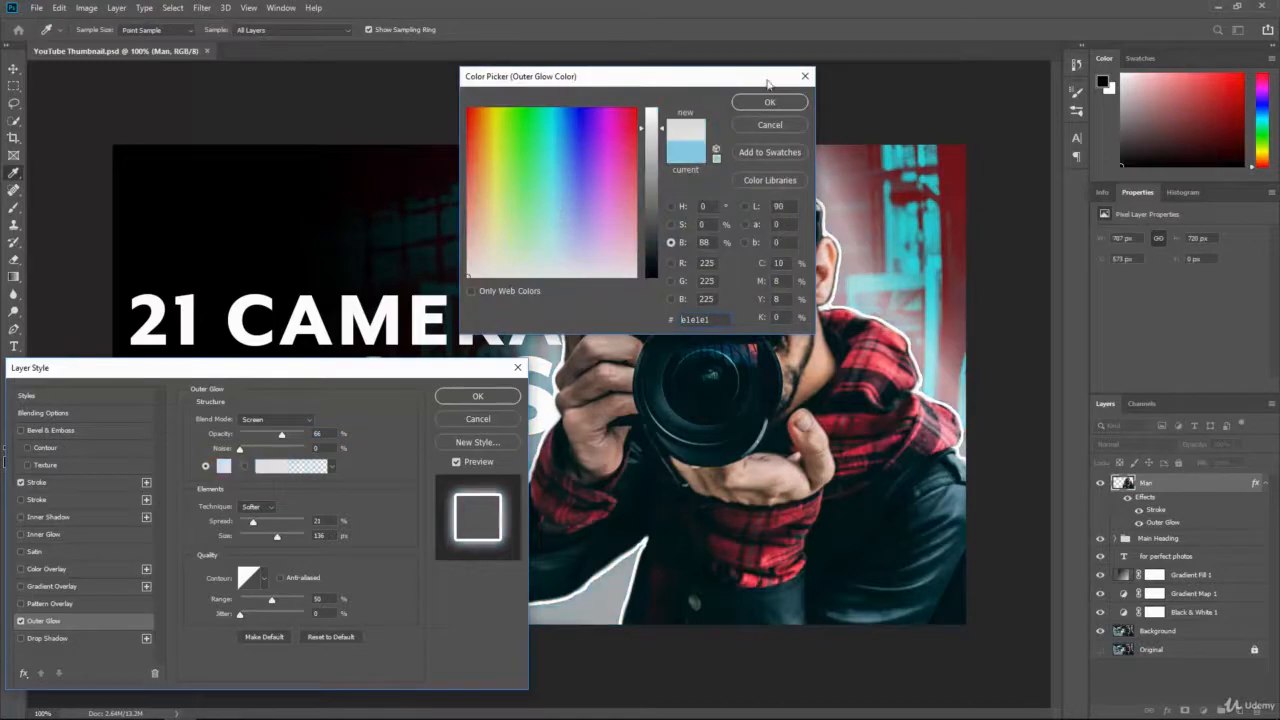
{"action": "left_click_drag", "start_coordinate": [646, 140], "coordinate": [646, 107]}
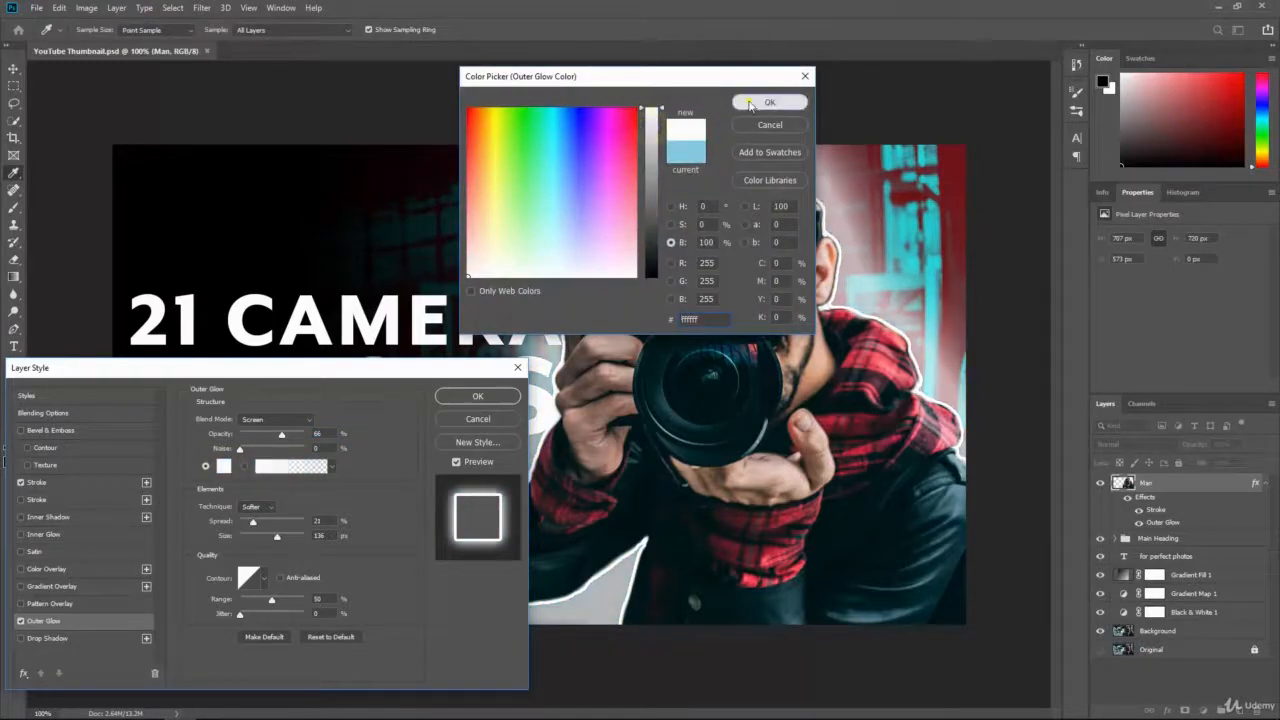
{"action": "left_click", "coordinate": [752, 101]}
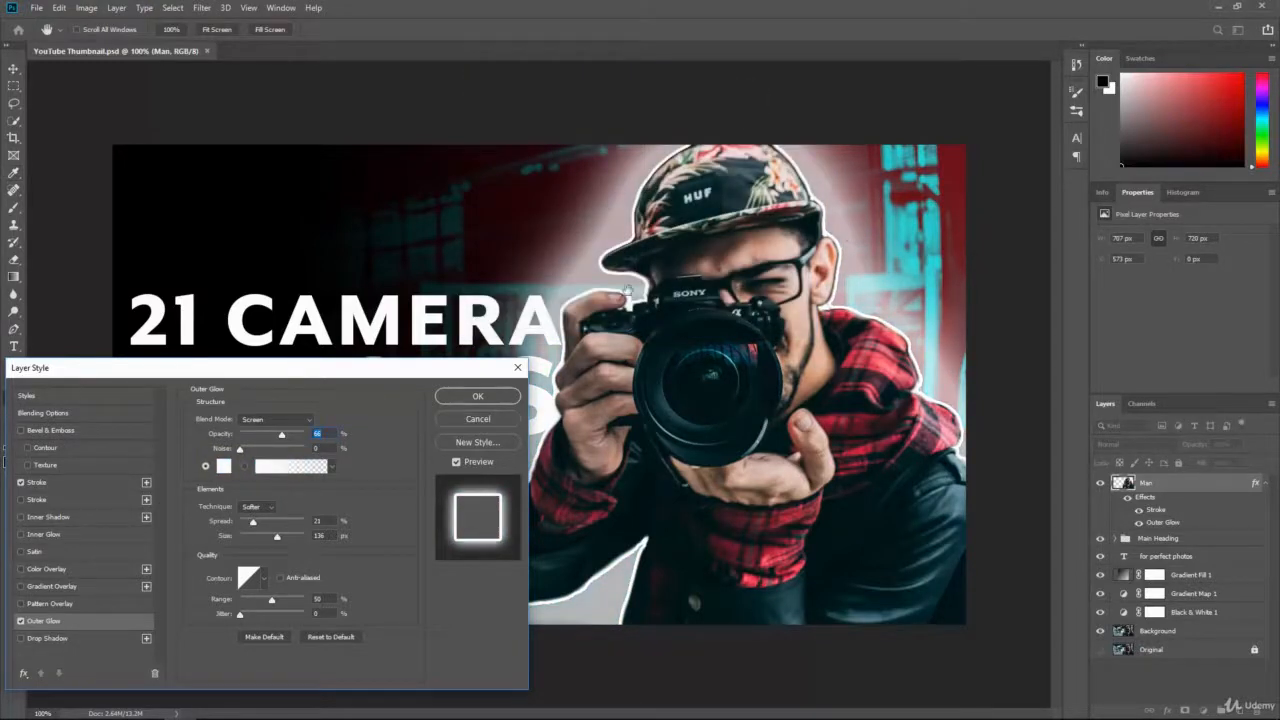
Step: Try a bright green (#00ff0c) outer glow at 100% opacity, 38% spread and 24 px size
{"action": "left_click_drag", "start_coordinate": [282, 435], "coordinate": [331, 441]}
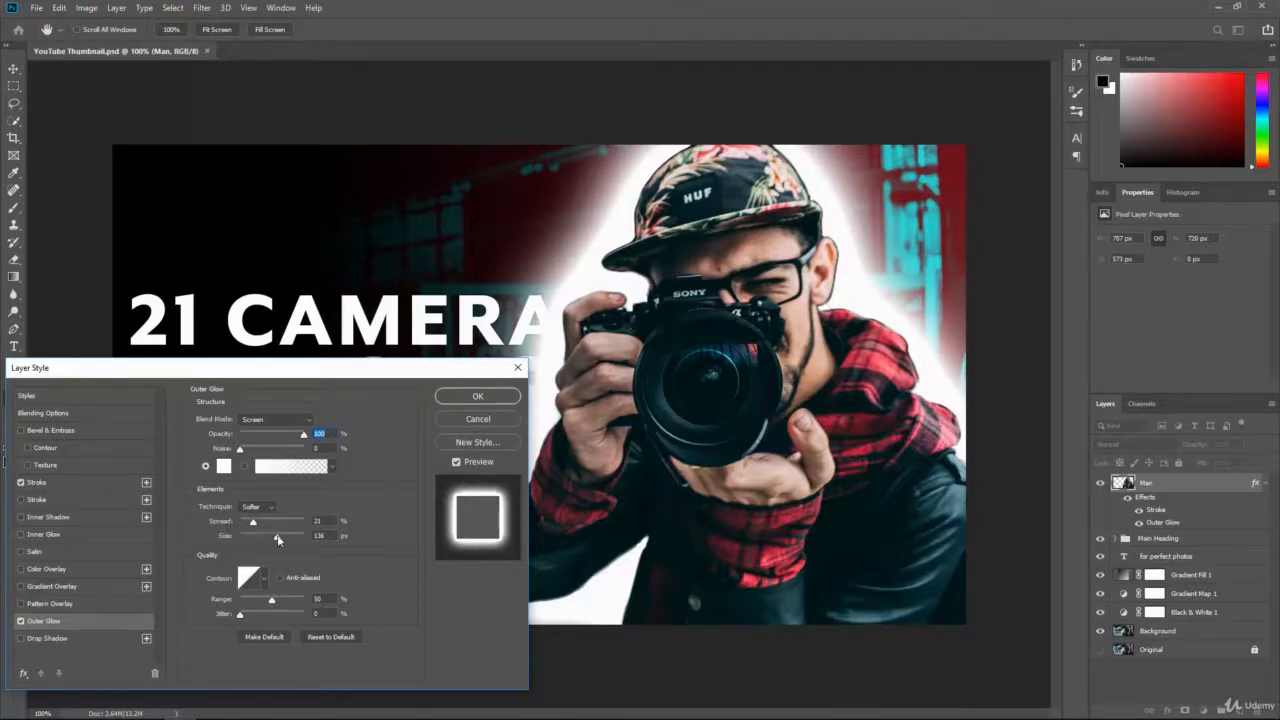
{"action": "mouse_move", "coordinate": [278, 540]}
{"action": "left_mouse_down"}
{"action": "mouse_move", "coordinate": [249, 539]}
{"action": "mouse_move", "coordinate": [254, 521]}
{"action": "mouse_move", "coordinate": [280, 528]}
{"action": "mouse_move", "coordinate": [266, 528]}
{"action": "left_mouse_up"}
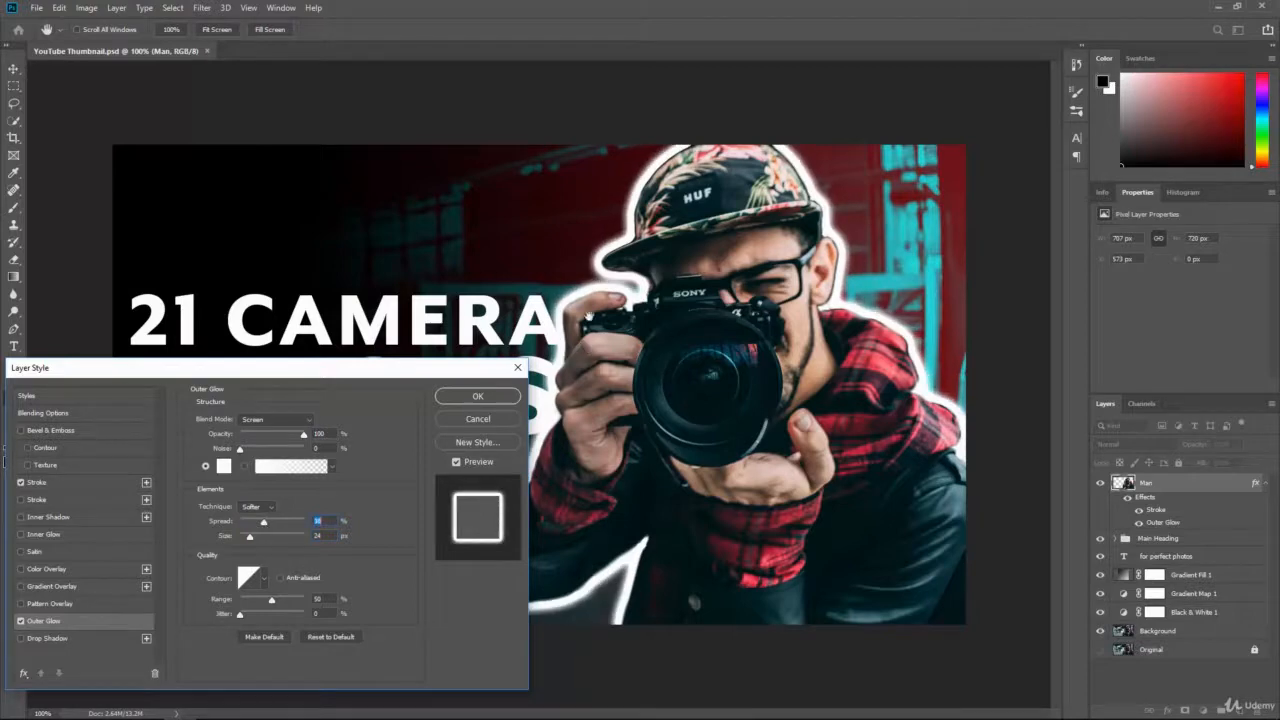
{"action": "left_click", "coordinate": [224, 466]}
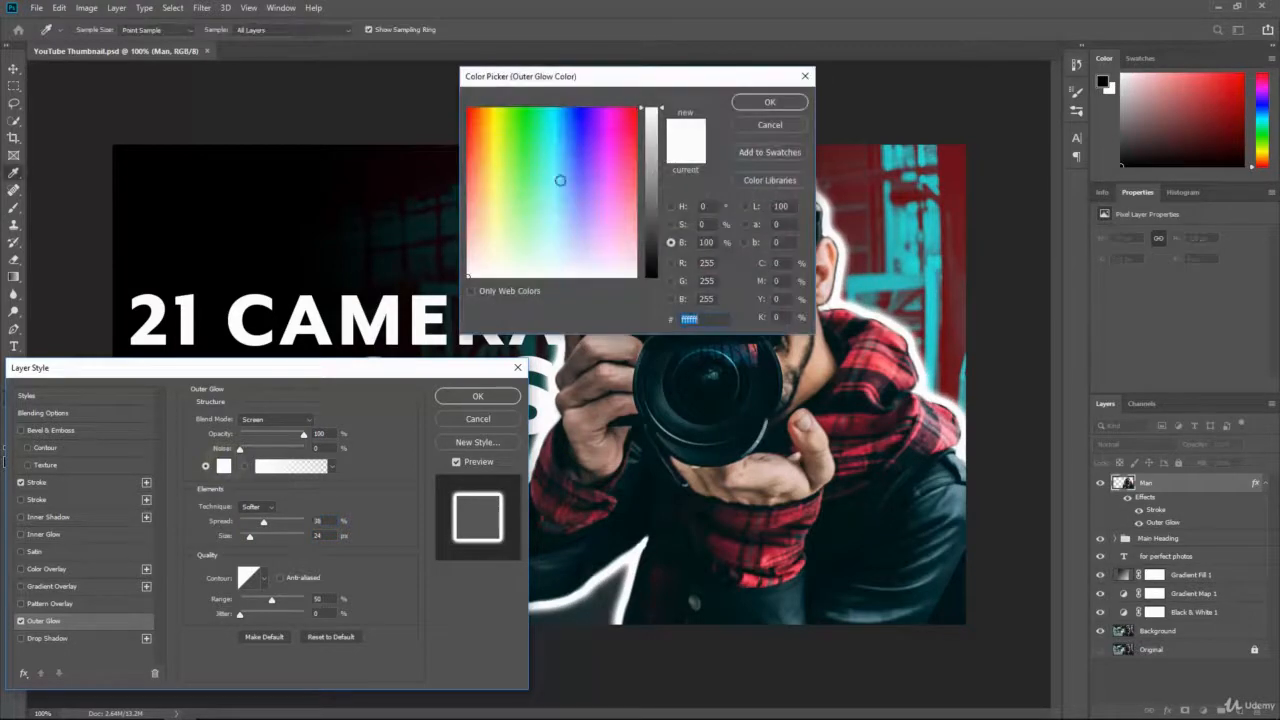
{"action": "left_click", "coordinate": [545, 130]}
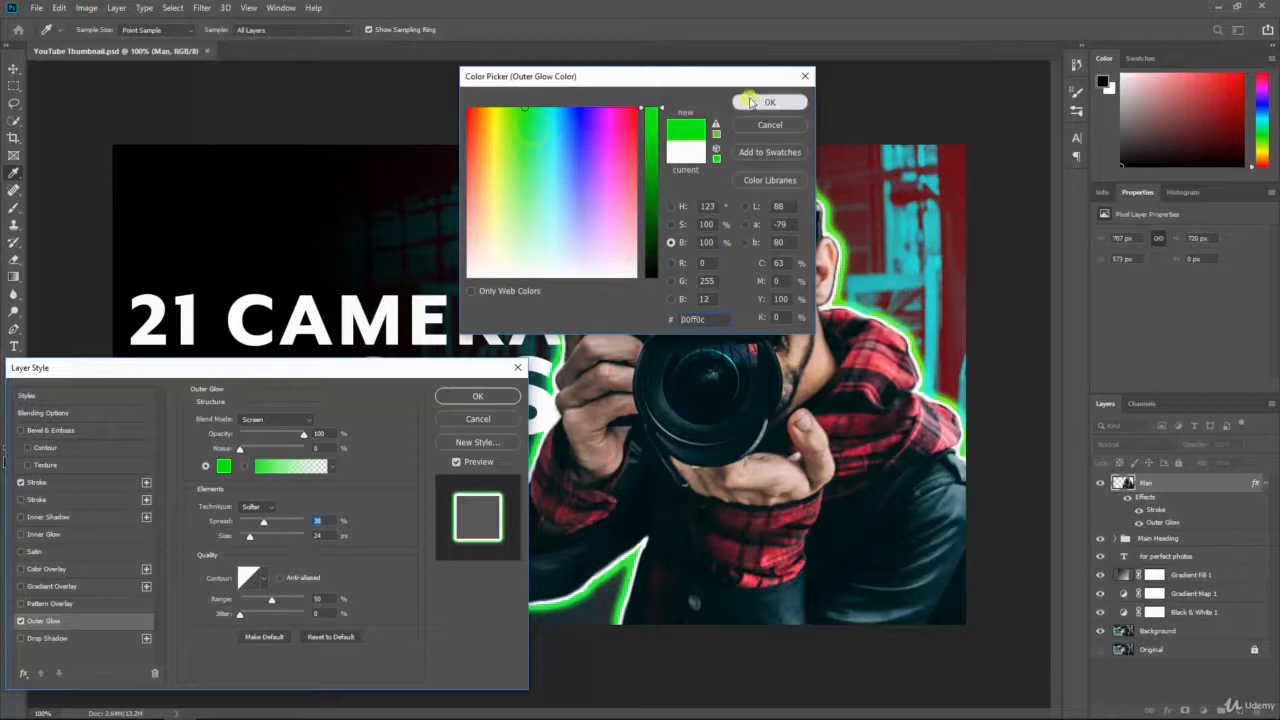
{"action": "left_click", "coordinate": [750, 100]}
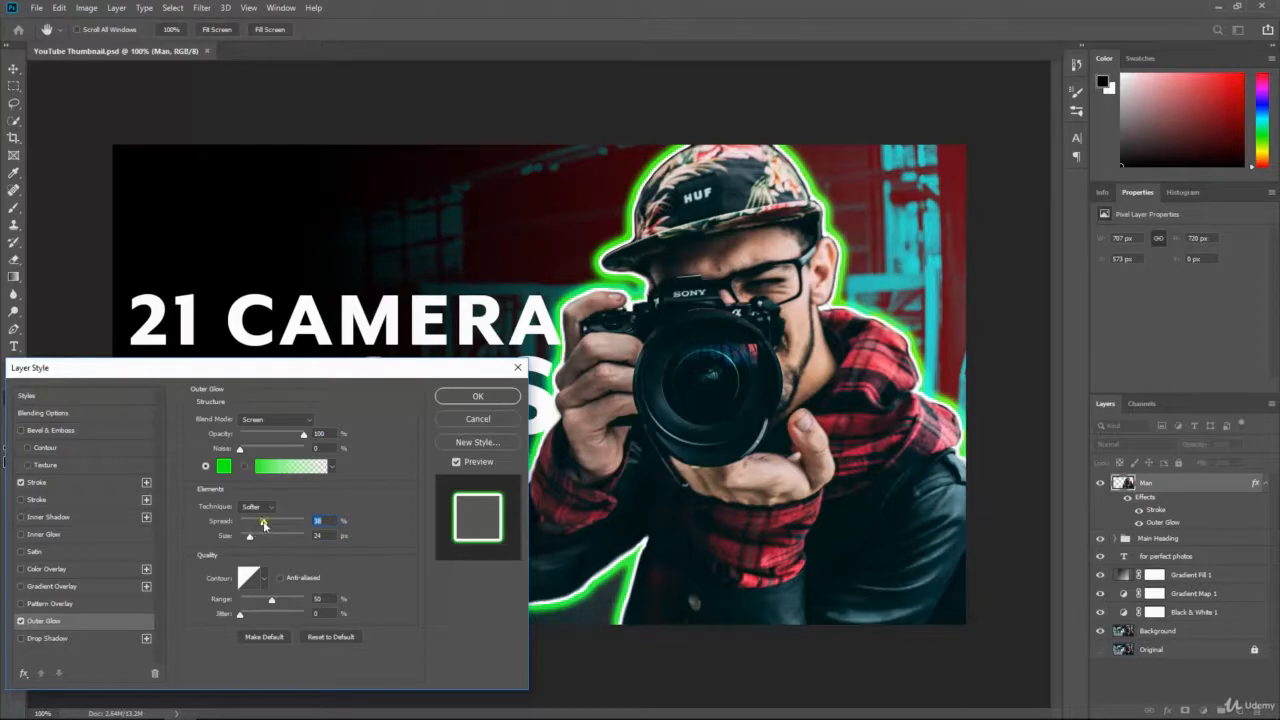
Step: Lower the glow to 34% spread and 42% opacity, and try the Normal blend mode before restoring Screen
{"action": "mouse_move", "coordinate": [263, 524]}
{"action": "left_mouse_down"}
{"action": "mouse_move", "coordinate": [292, 529]}
{"action": "mouse_move", "coordinate": [251, 538]}
{"action": "left_mouse_up"}
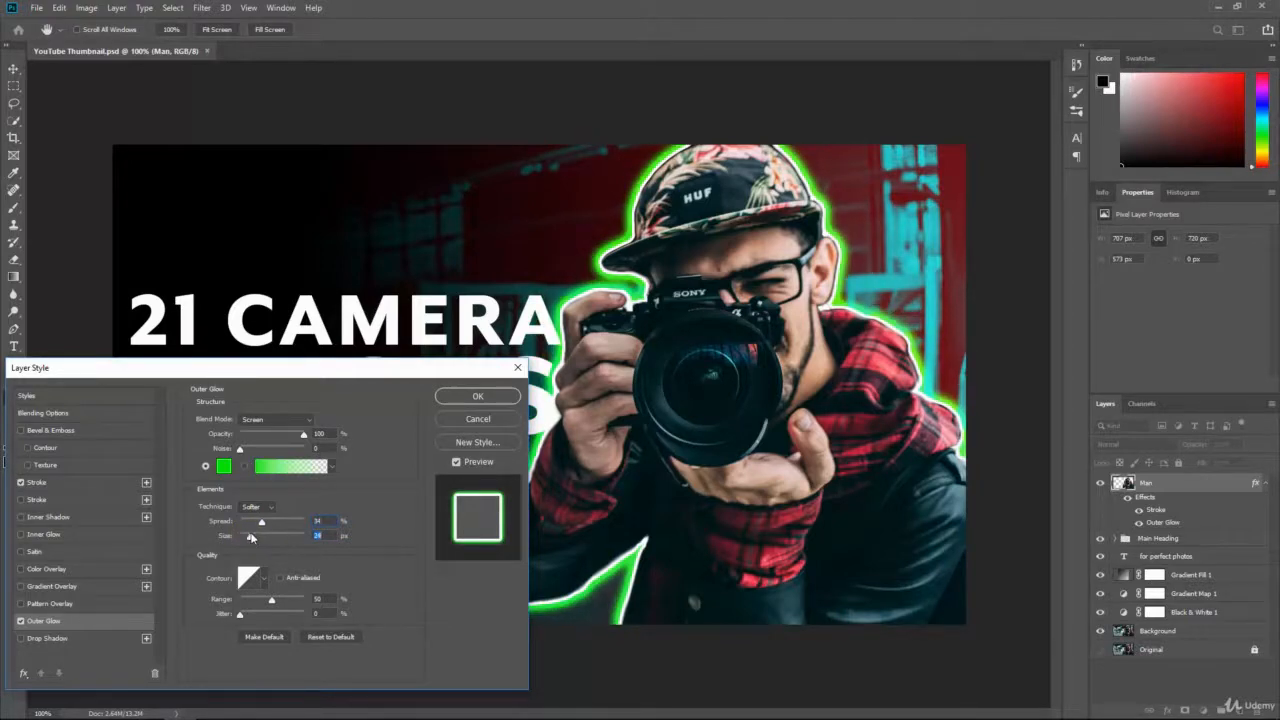
{"action": "left_click_drag", "start_coordinate": [306, 437], "coordinate": [268, 440]}
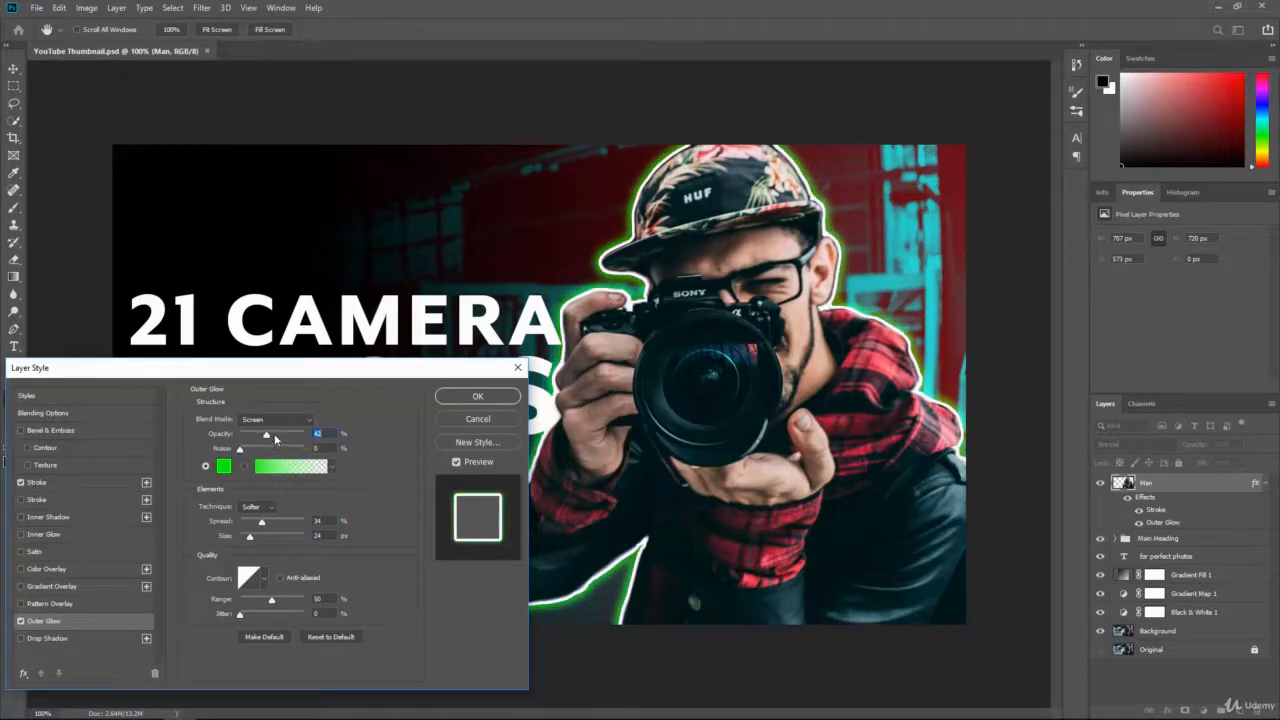
{"action": "left_click", "coordinate": [280, 418]}
{"action": "left_click", "coordinate": [279, 399]}
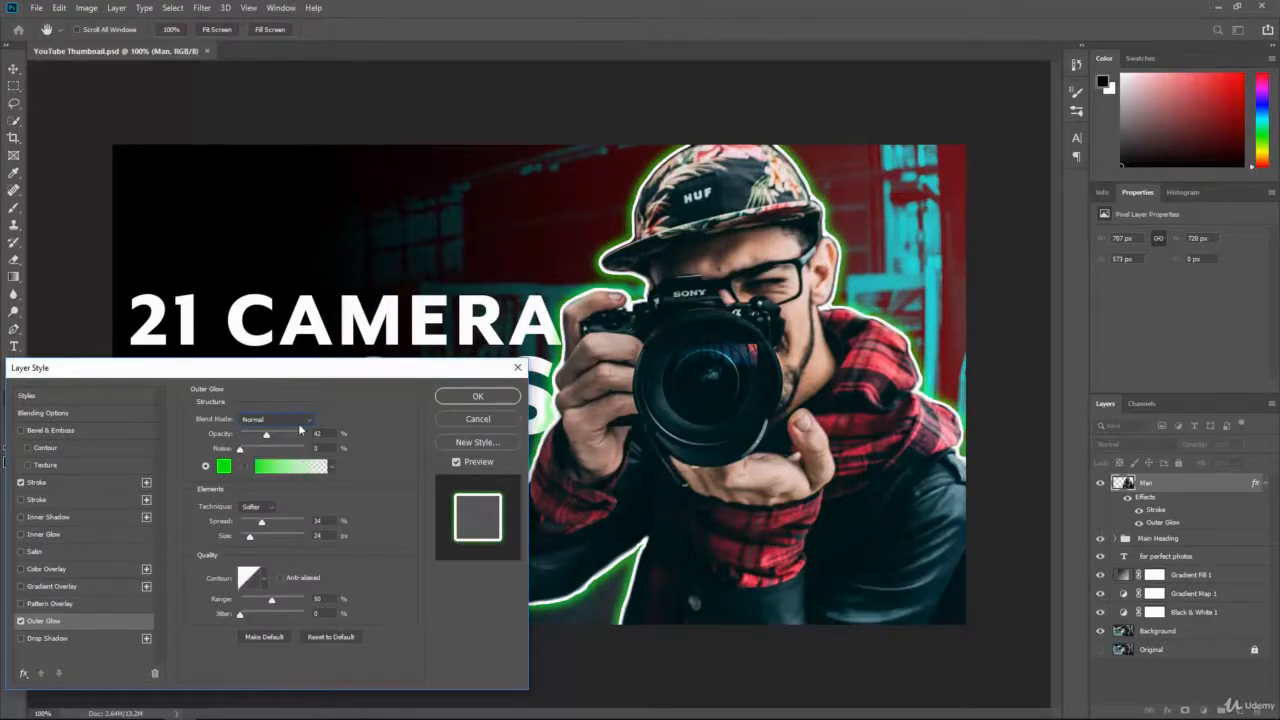
{"action": "left_click", "coordinate": [286, 422]}
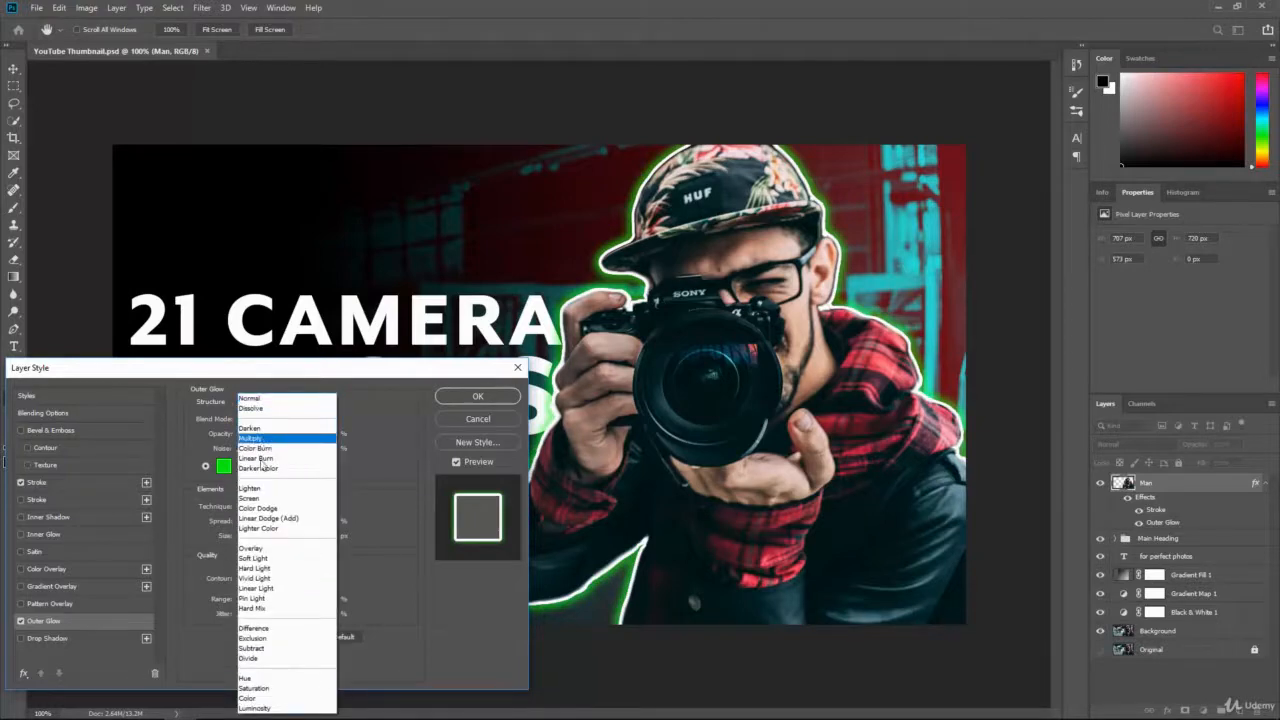
{"action": "left_click", "coordinate": [266, 499]}
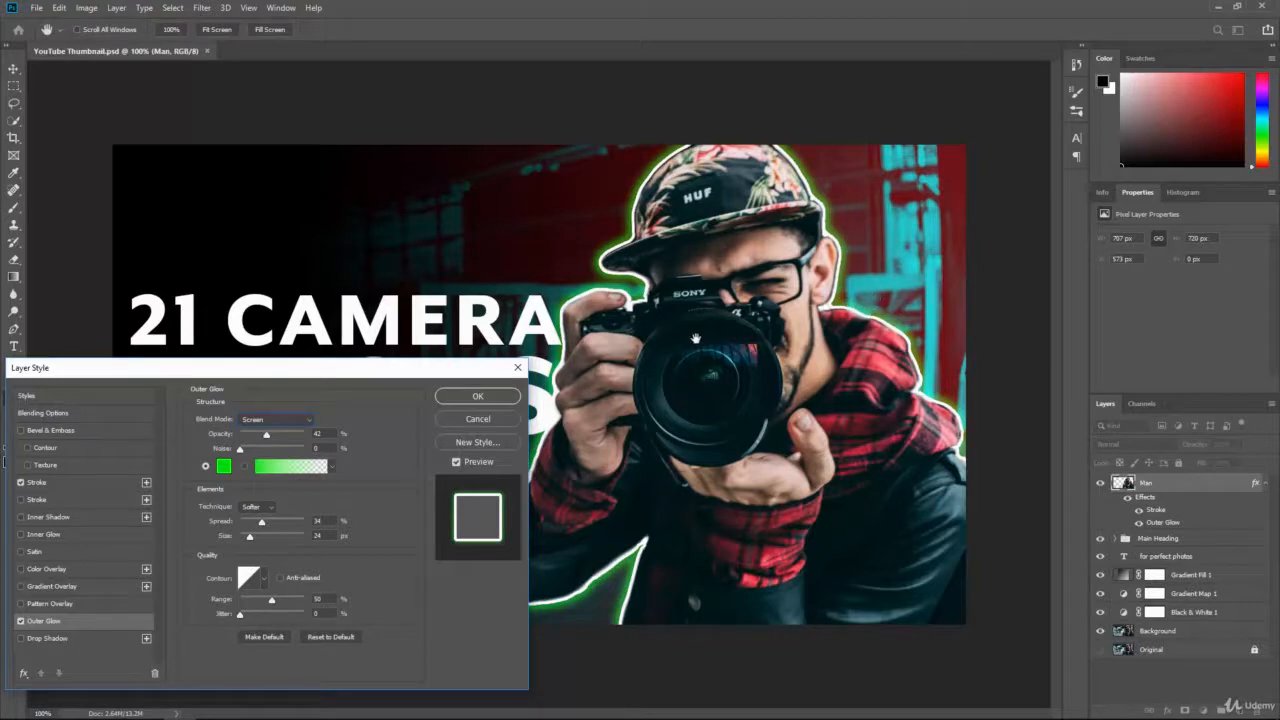
Step: Recolor the outer glow with cyan sampled from the background wall, softened to #51fff5
{"action": "left_click", "coordinate": [224, 467]}
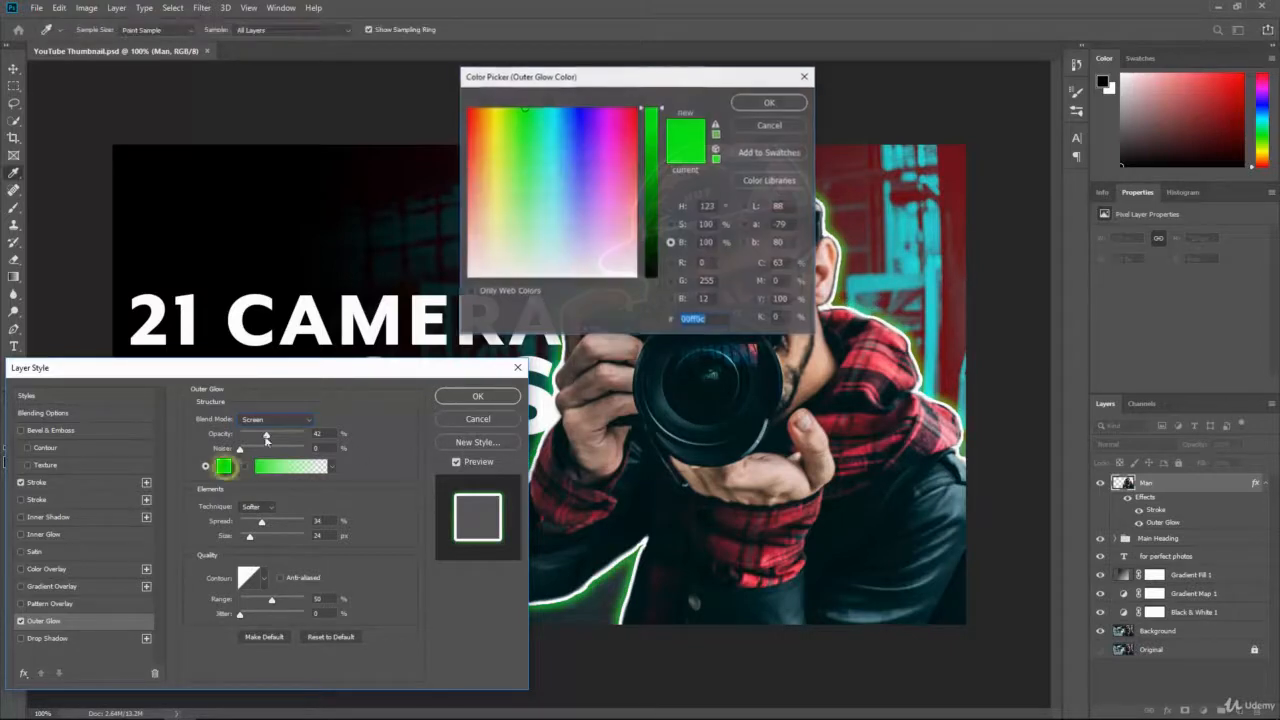
{"action": "left_click", "coordinate": [901, 218]}
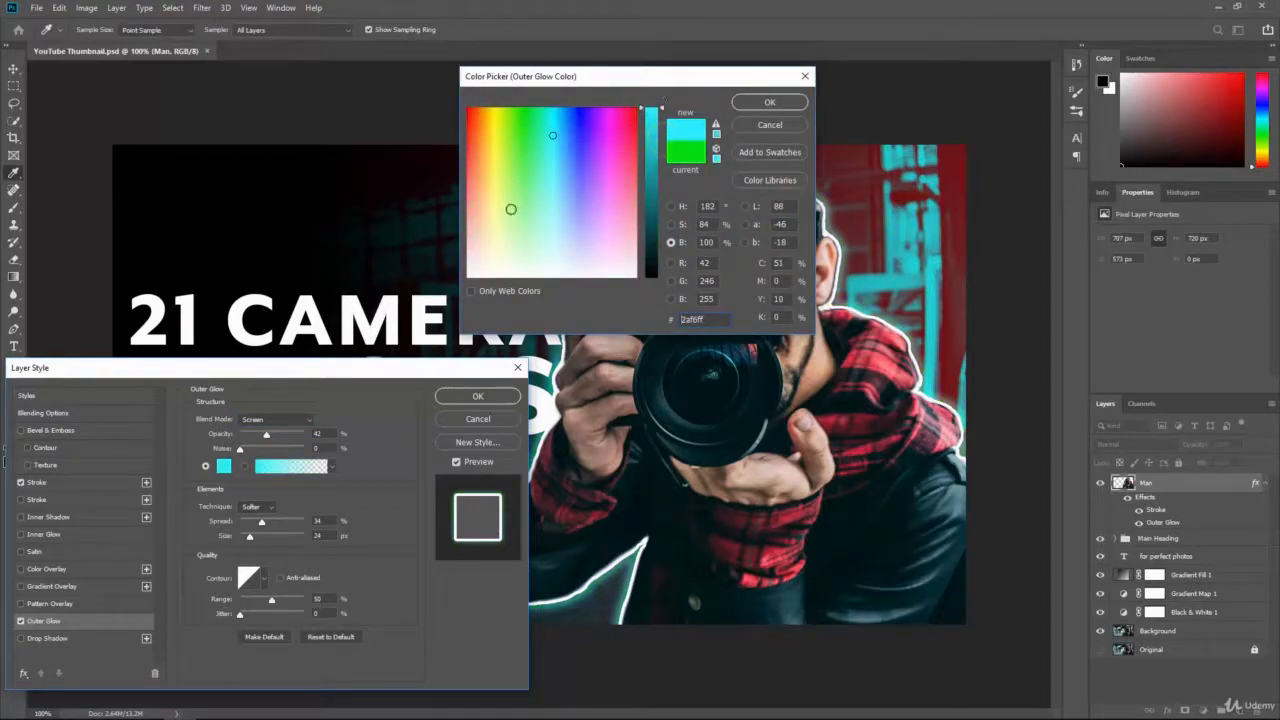
{"action": "left_click", "coordinate": [550, 150]}
{"action": "left_click_drag", "start_coordinate": [552, 152], "coordinate": [549, 164]}
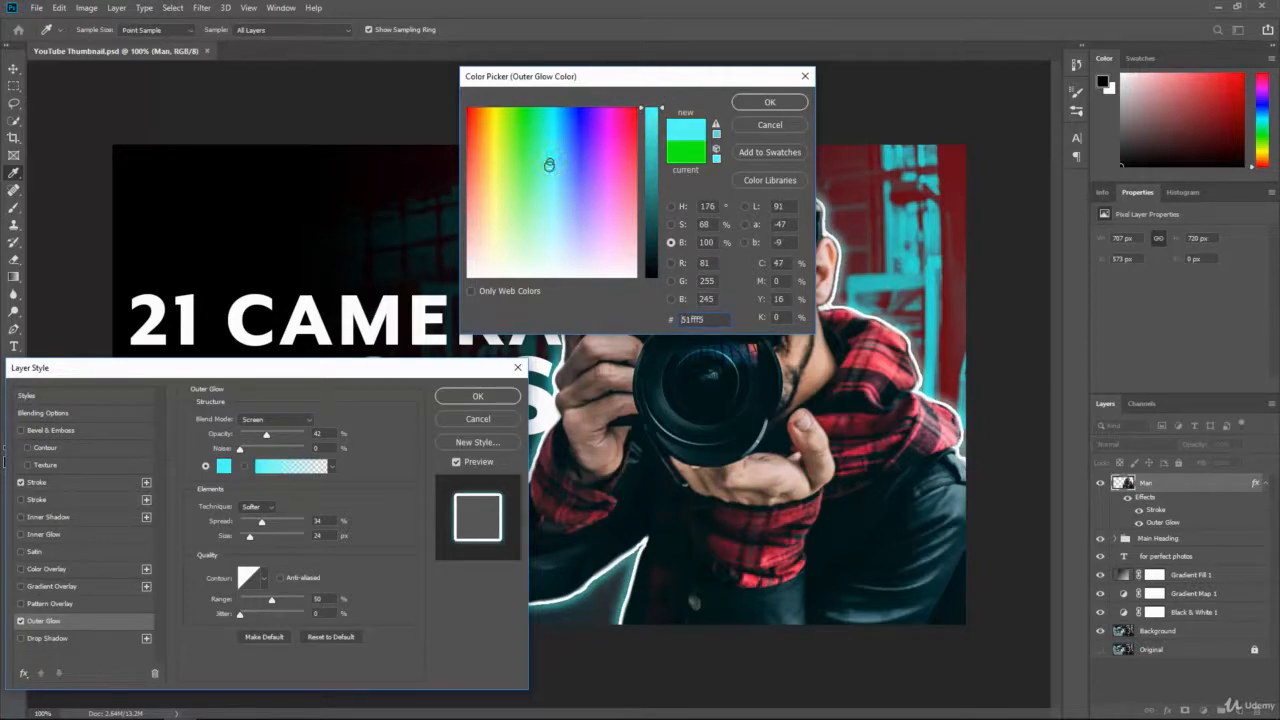
{"action": "left_click", "coordinate": [762, 102]}
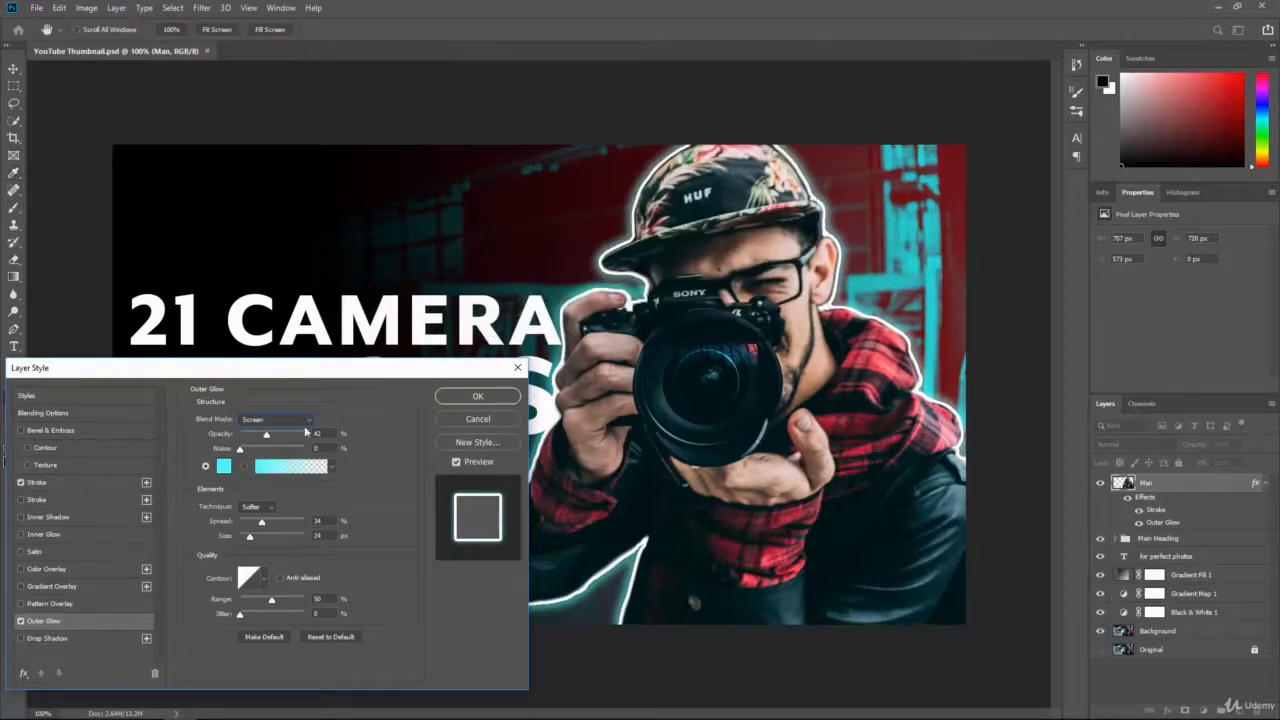
Step: Experiment with the cyan glow's opacity, spread and size, reducing it to 27% opacity and 32% spread
{"action": "left_click_drag", "start_coordinate": [266, 434], "coordinate": [271, 438]}
{"action": "left_click_drag", "start_coordinate": [269, 524], "coordinate": [248, 540]}
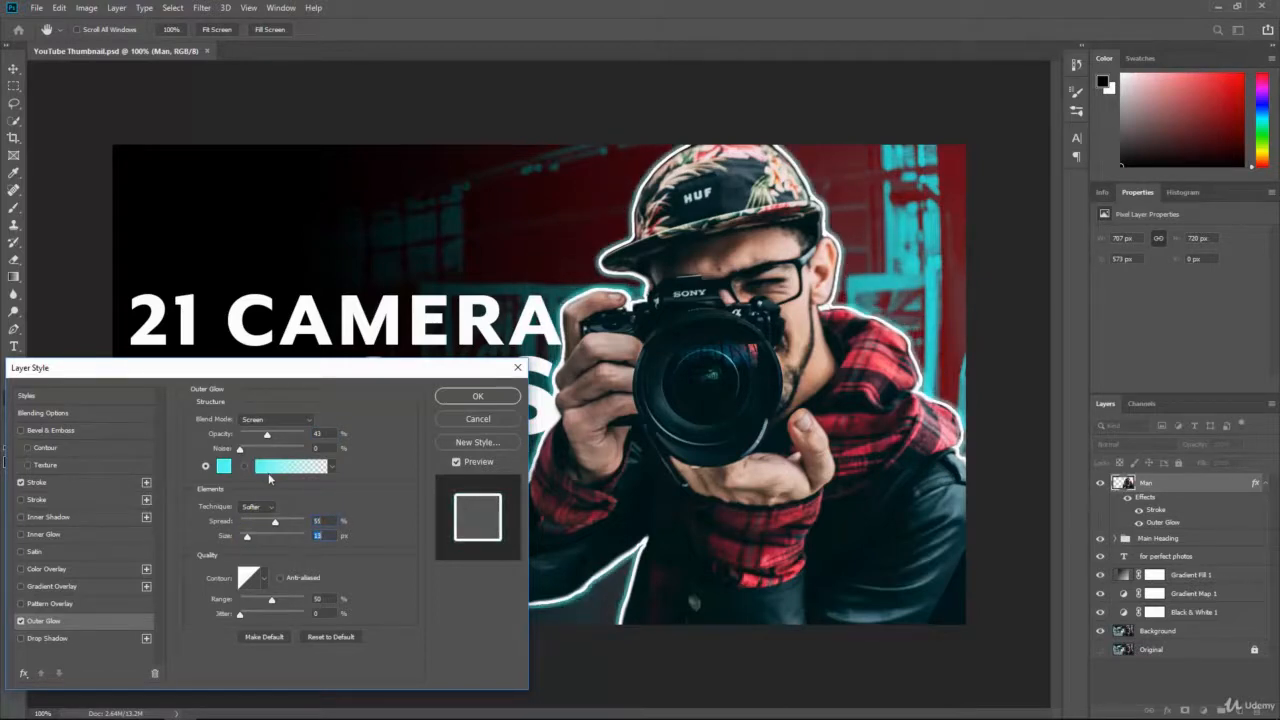
{"action": "left_click_drag", "start_coordinate": [267, 436], "coordinate": [257, 436]}
{"action": "left_click_drag", "start_coordinate": [276, 523], "coordinate": [280, 523]}
{"action": "mouse_move", "coordinate": [248, 538]}
{"action": "left_mouse_down"}
{"action": "mouse_move", "coordinate": [282, 531]}
{"action": "mouse_move", "coordinate": [245, 524]}
{"action": "mouse_move", "coordinate": [252, 538]}
{"action": "mouse_move", "coordinate": [246, 523]}
{"action": "mouse_move", "coordinate": [261, 524]}
{"action": "mouse_move", "coordinate": [250, 539]}
{"action": "left_mouse_up"}
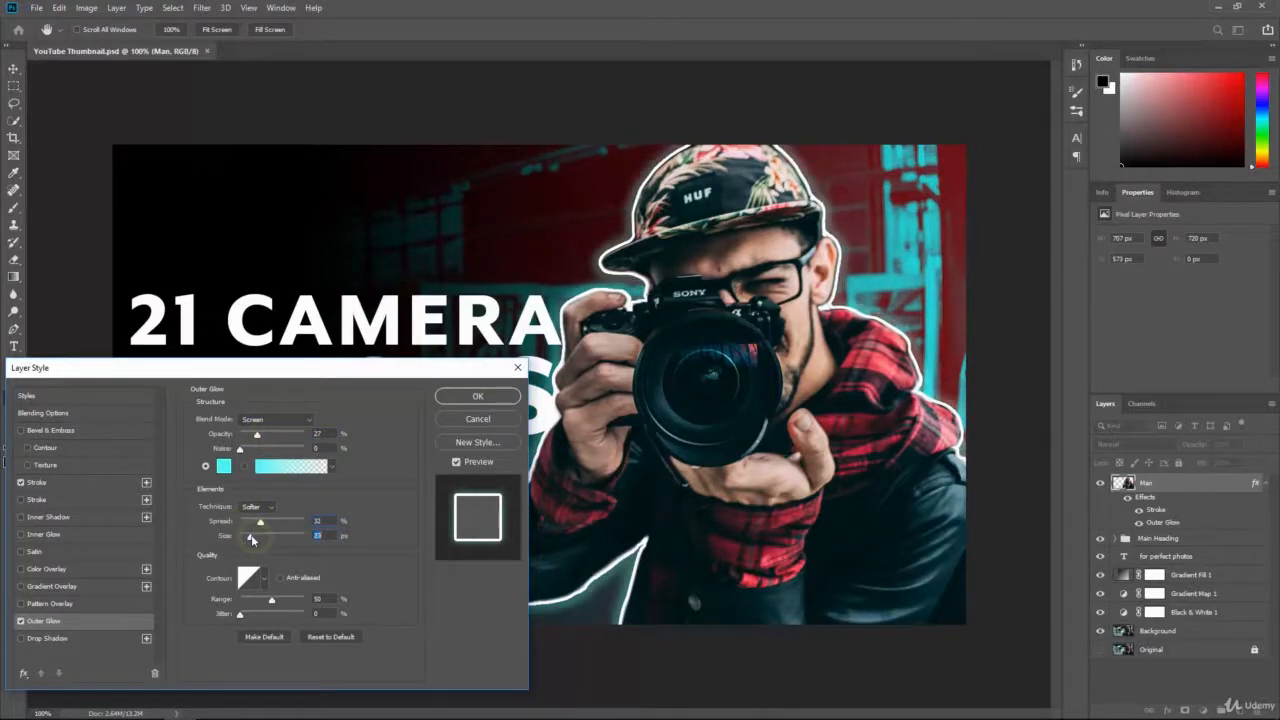
Step: Darken the outer glow color to a less bright teal
{"action": "left_click", "coordinate": [223, 466]}
{"action": "mouse_move", "coordinate": [556, 161]}
{"action": "left_mouse_down"}
{"action": "mouse_move", "coordinate": [566, 157]}
{"action": "mouse_move", "coordinate": [555, 158]}
{"action": "left_mouse_up"}
{"action": "left_click_drag", "start_coordinate": [652, 118], "coordinate": [652, 134]}
{"action": "left_click", "coordinate": [554, 157]}
{"action": "left_click", "coordinate": [748, 97]}
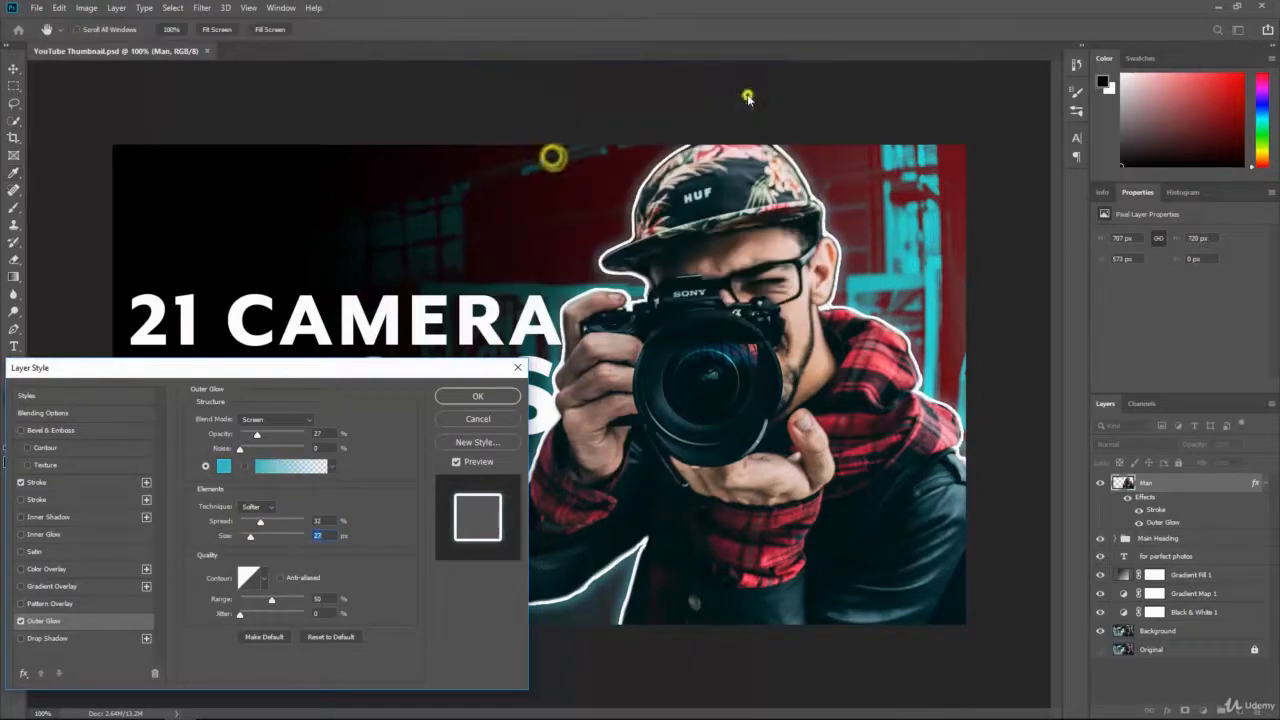
Step: Fine-tune the outer glow to 30% opacity, 18% spread and 54 px size, and apply the layer style
{"action": "left_click_drag", "start_coordinate": [256, 434], "coordinate": [251, 434]}
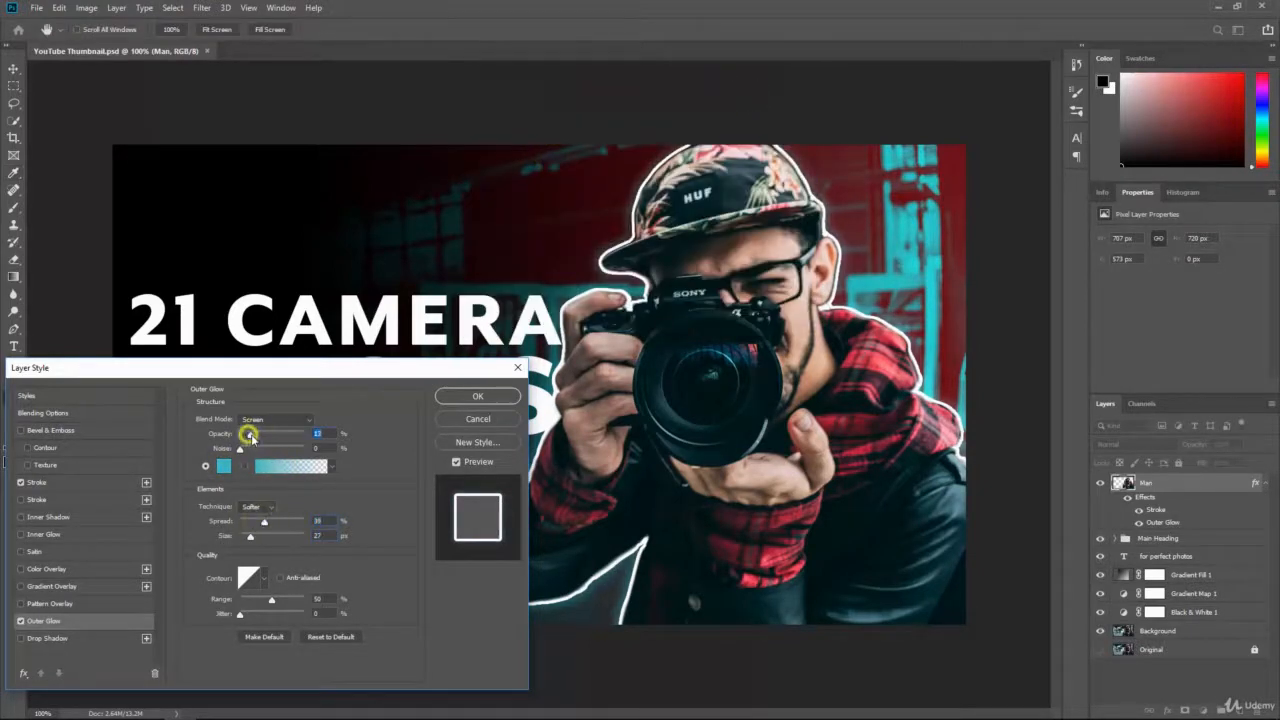
{"action": "mouse_move", "coordinate": [261, 521]}
{"action": "left_mouse_down"}
{"action": "mouse_move", "coordinate": [269, 538]}
{"action": "mouse_move", "coordinate": [256, 537]}
{"action": "left_mouse_up"}
{"action": "left_click", "coordinate": [254, 522]}
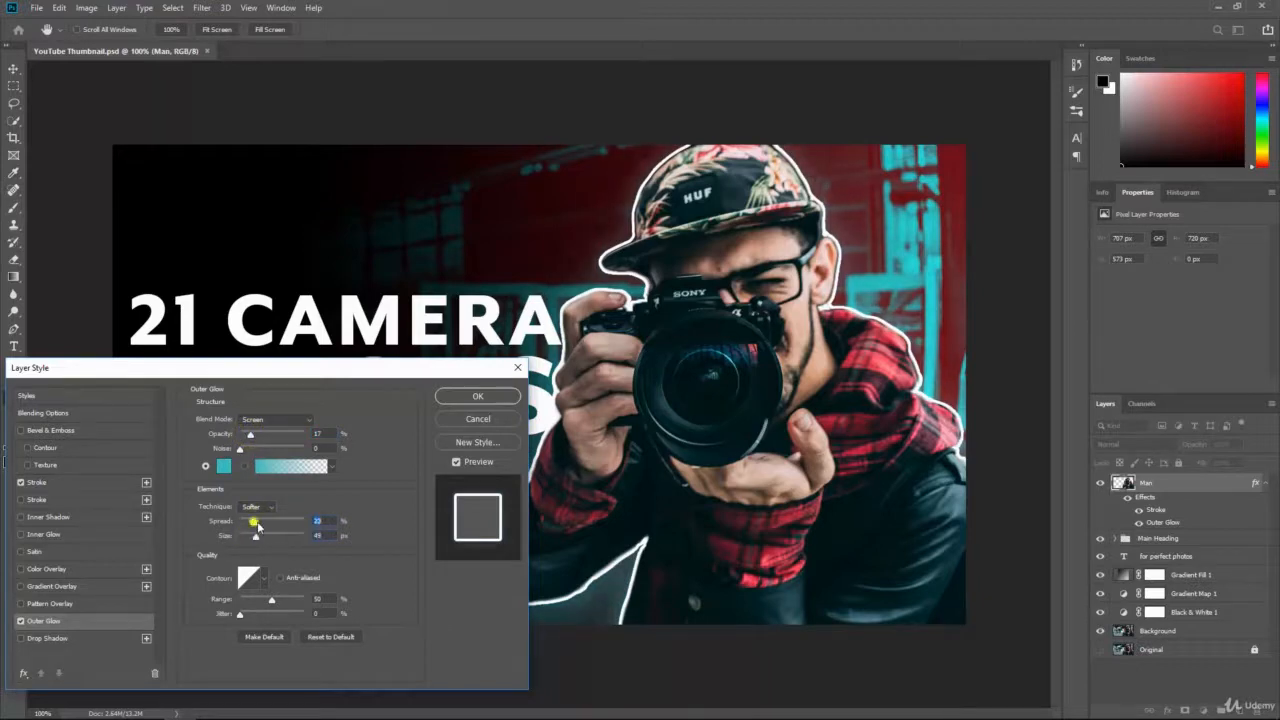
{"action": "left_click_drag", "start_coordinate": [256, 436], "coordinate": [257, 436]}
{"action": "mouse_move", "coordinate": [251, 522]}
{"action": "left_mouse_down"}
{"action": "mouse_move", "coordinate": [257, 538]}
{"action": "mouse_move", "coordinate": [252, 523]}
{"action": "left_mouse_up"}
{"action": "left_click_drag", "start_coordinate": [257, 436], "coordinate": [262, 438]}
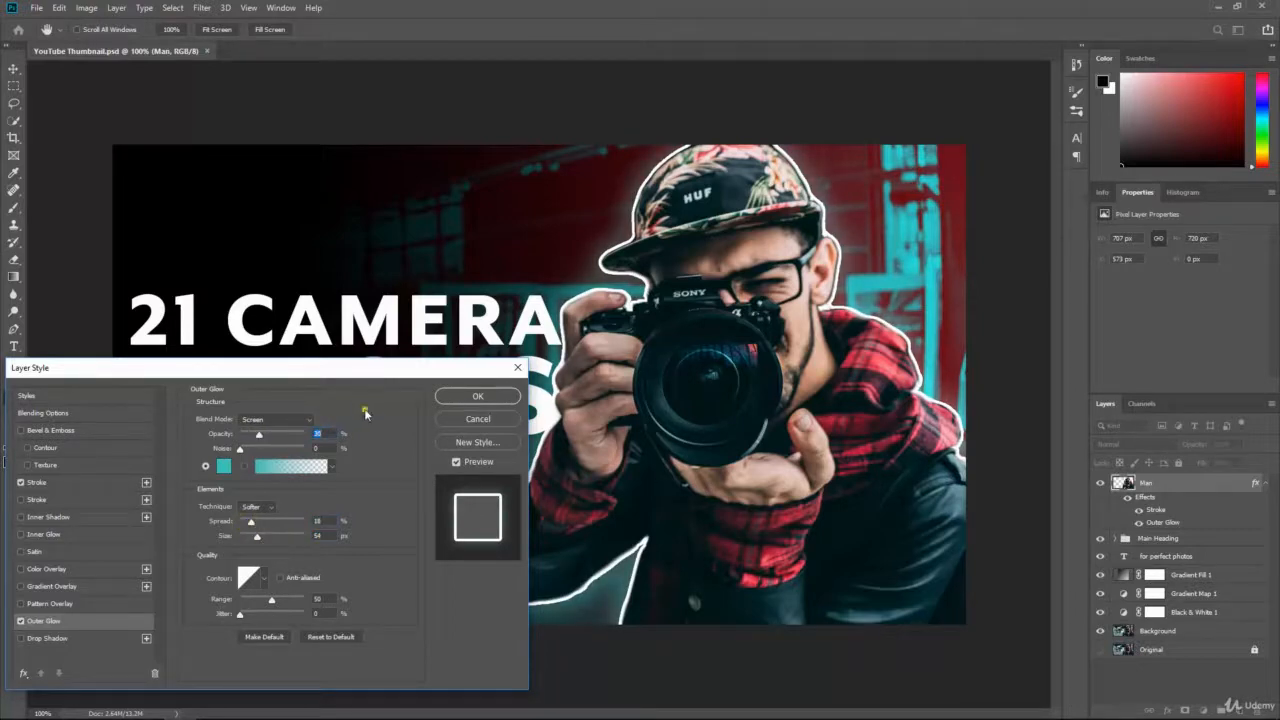
{"action": "left_click", "coordinate": [364, 410]}
{"action": "left_click", "coordinate": [476, 396]}
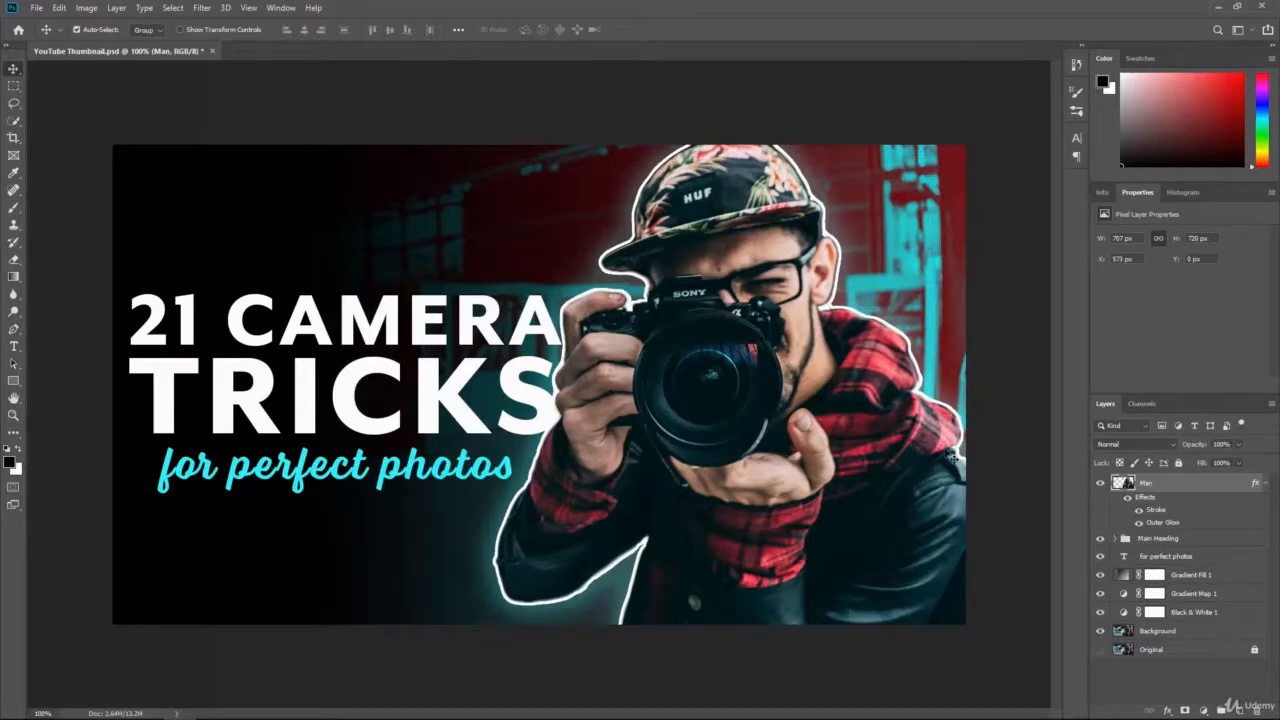
Step: Compare 3 px and 2 px sizes for the Man layer's stroke, and apply it at 3 px
{"action": "double_click", "coordinate": [1157, 511]}
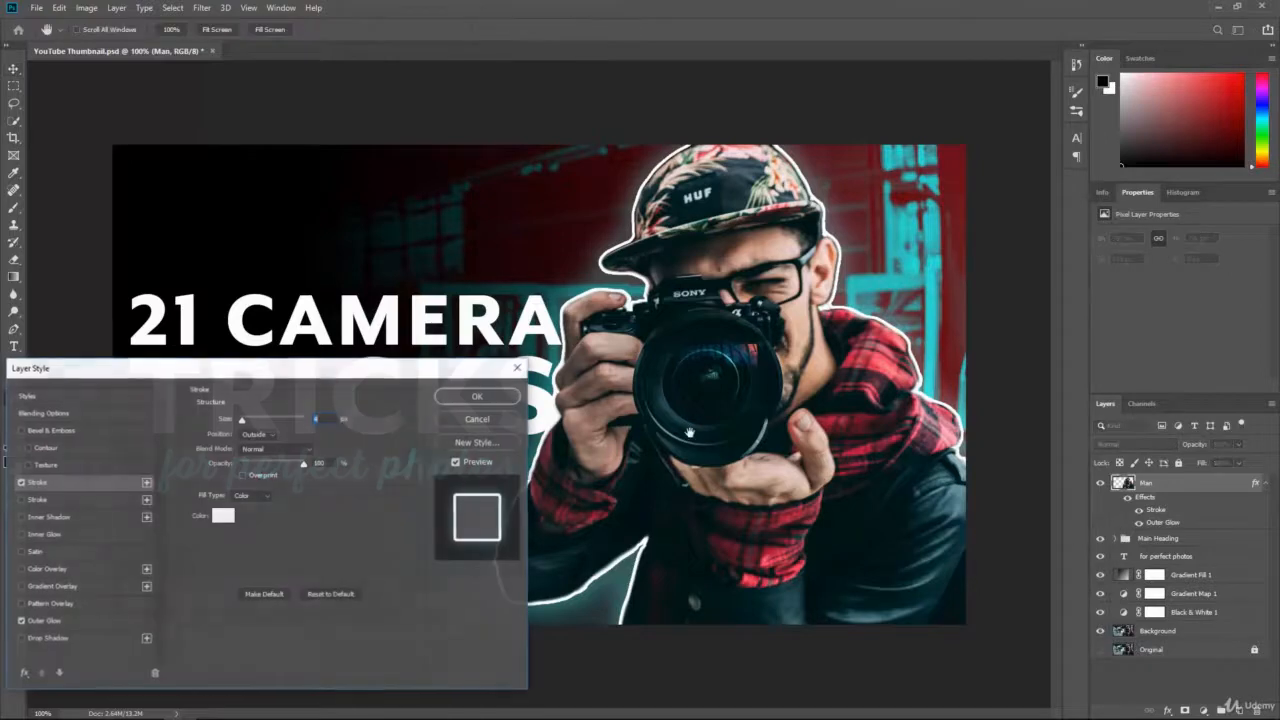
{"action": "type", "text": "3"}
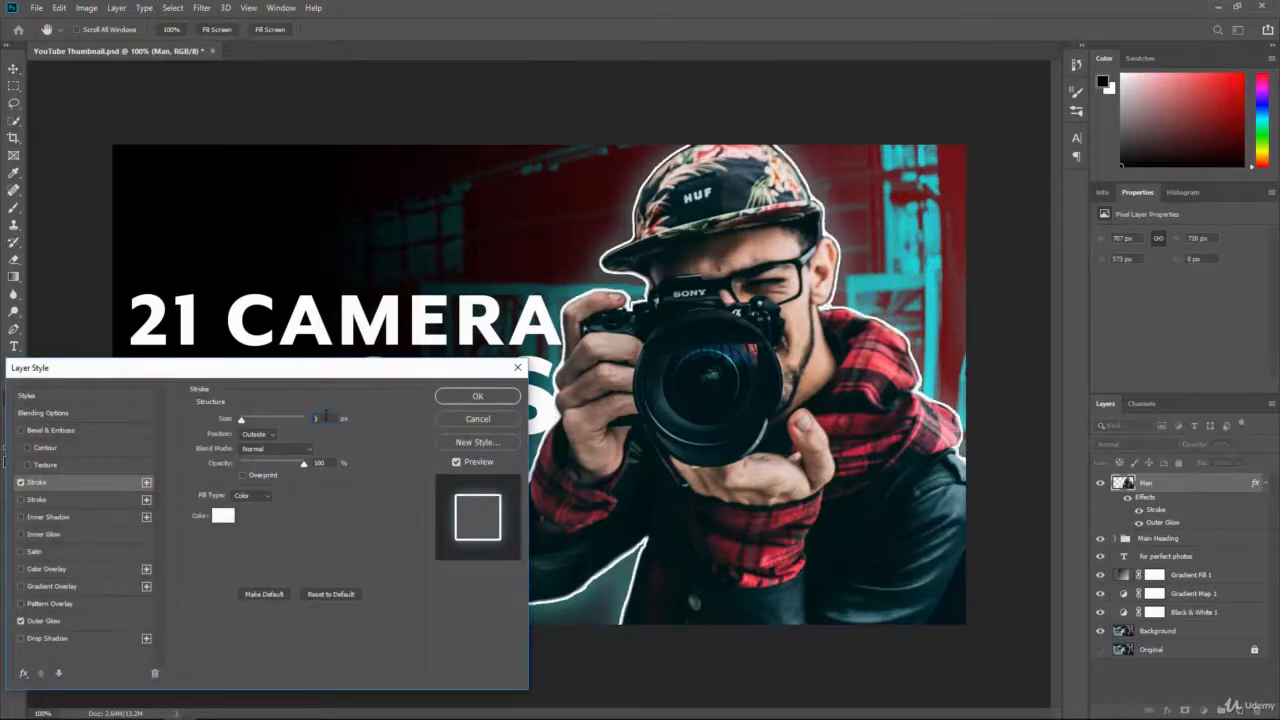
{"action": "double_click", "coordinate": [316, 417]}
{"action": "type", "text": "2"}
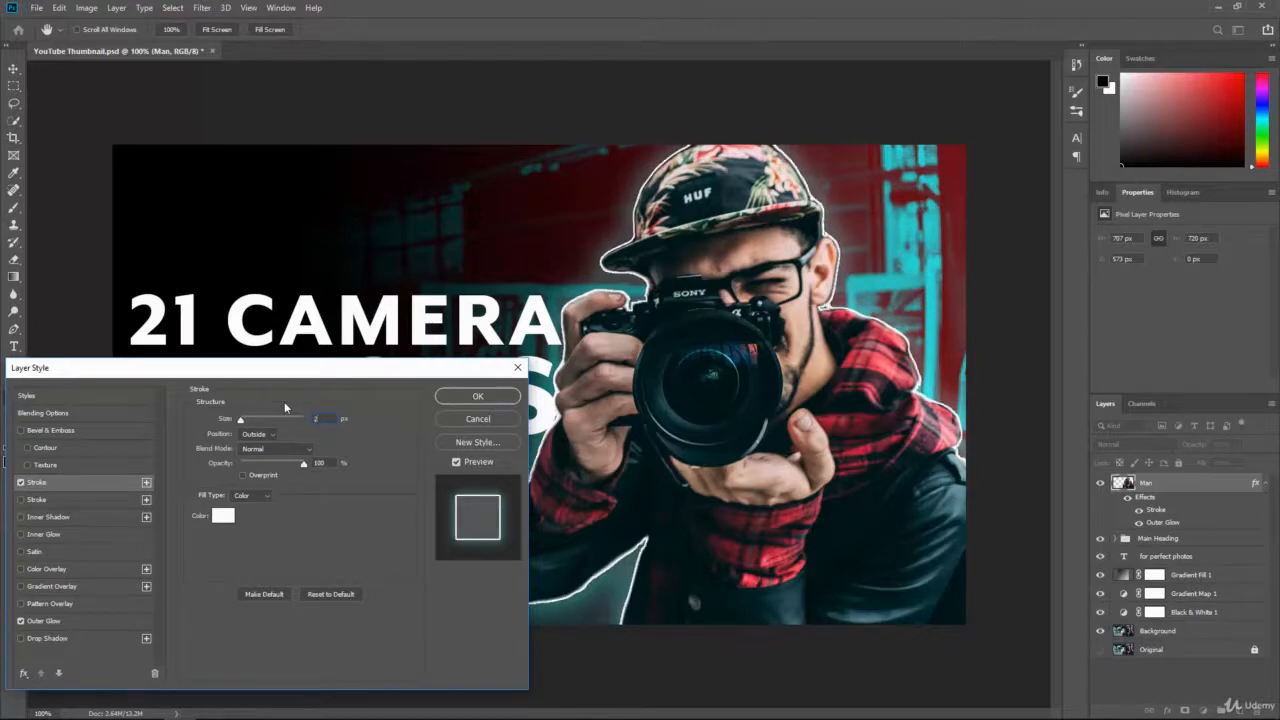
{"action": "double_click", "coordinate": [306, 419]}
{"action": "type", "text": "3"}
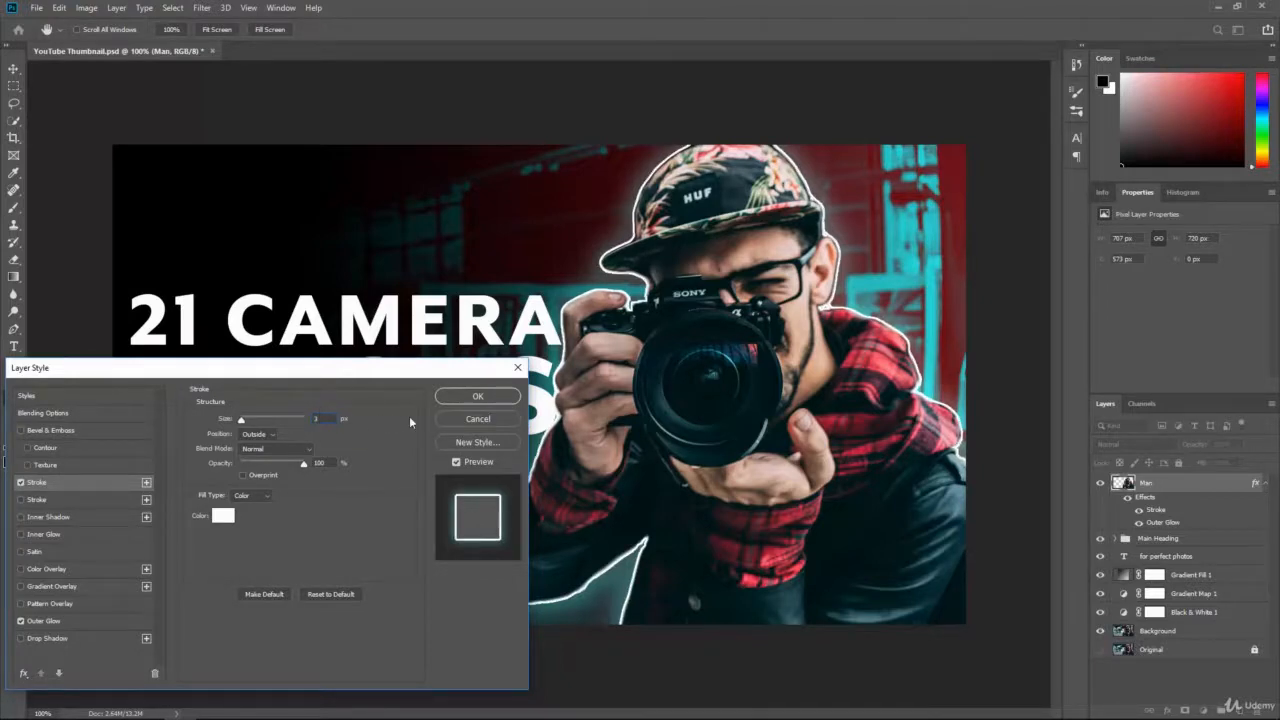
{"action": "left_click", "coordinate": [464, 397]}
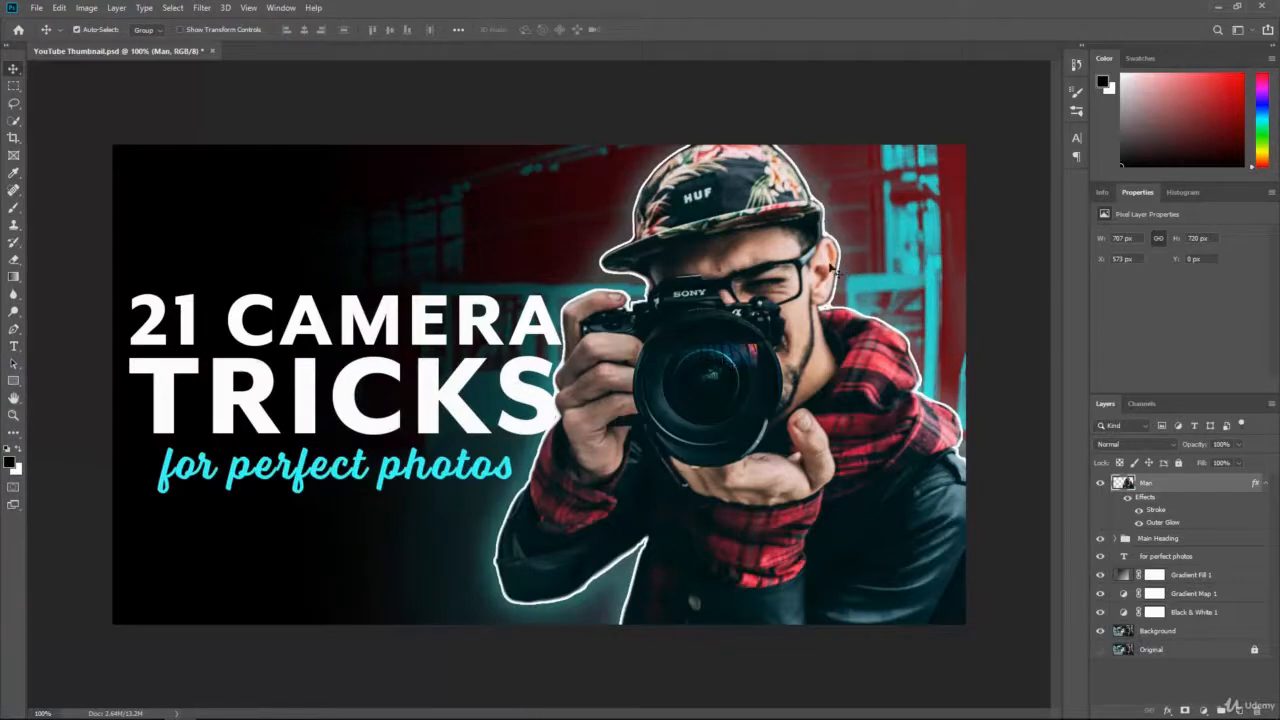
Step: Brighten the dark red color stop of the Gradient Map 1 adjustment's gradient to a slightly more vivid red
{"action": "double_click", "coordinate": [1153, 526]}
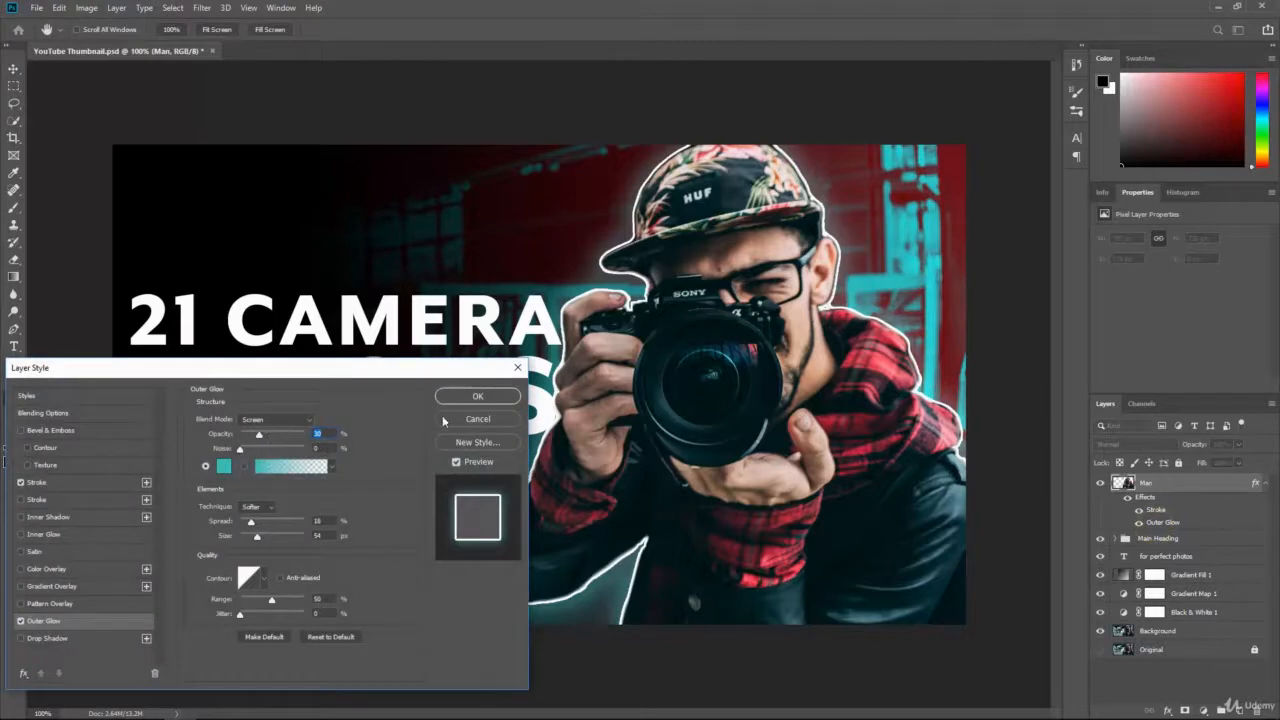
{"action": "left_click", "coordinate": [443, 420]}
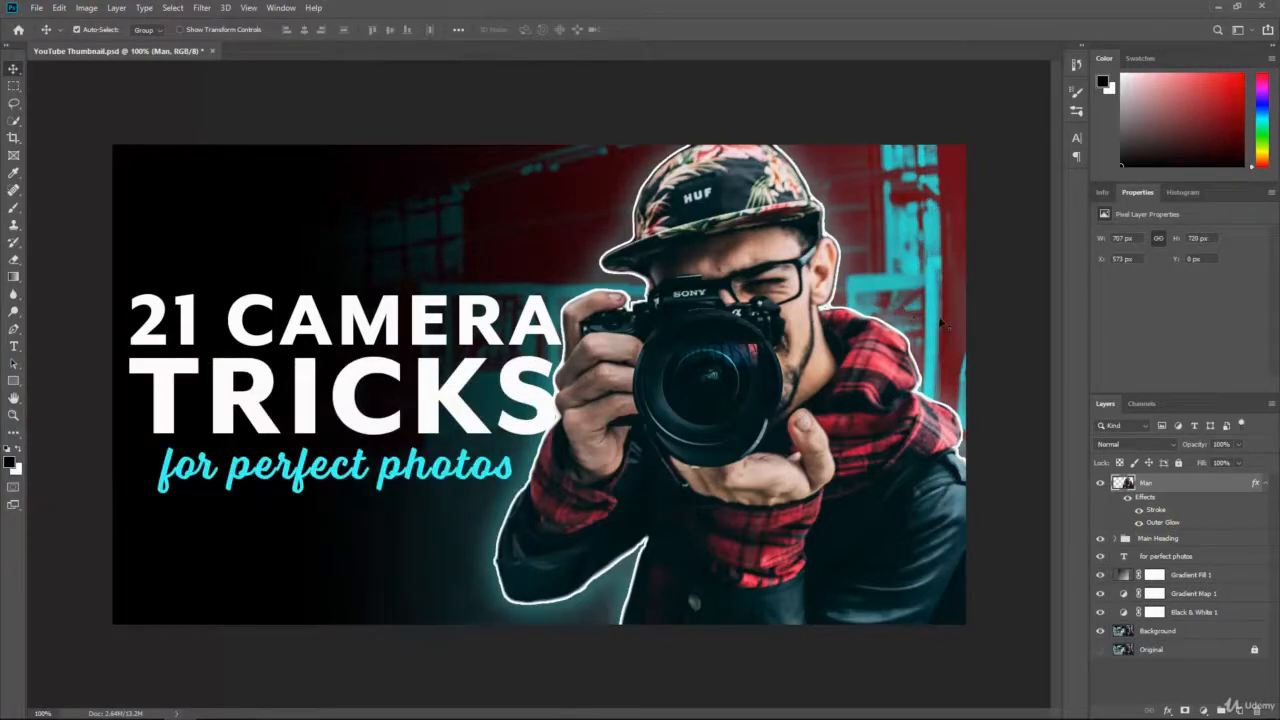
{"action": "left_click", "coordinate": [1124, 594]}
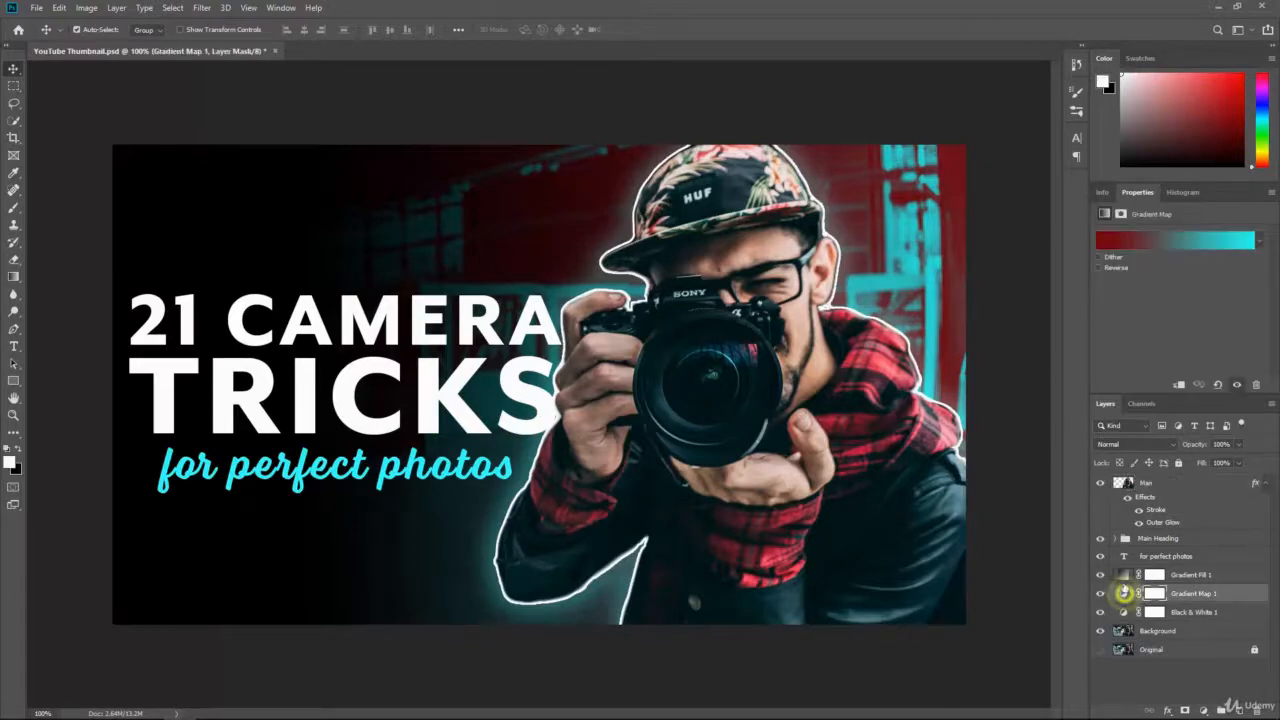
{"action": "left_click", "coordinate": [1139, 241]}
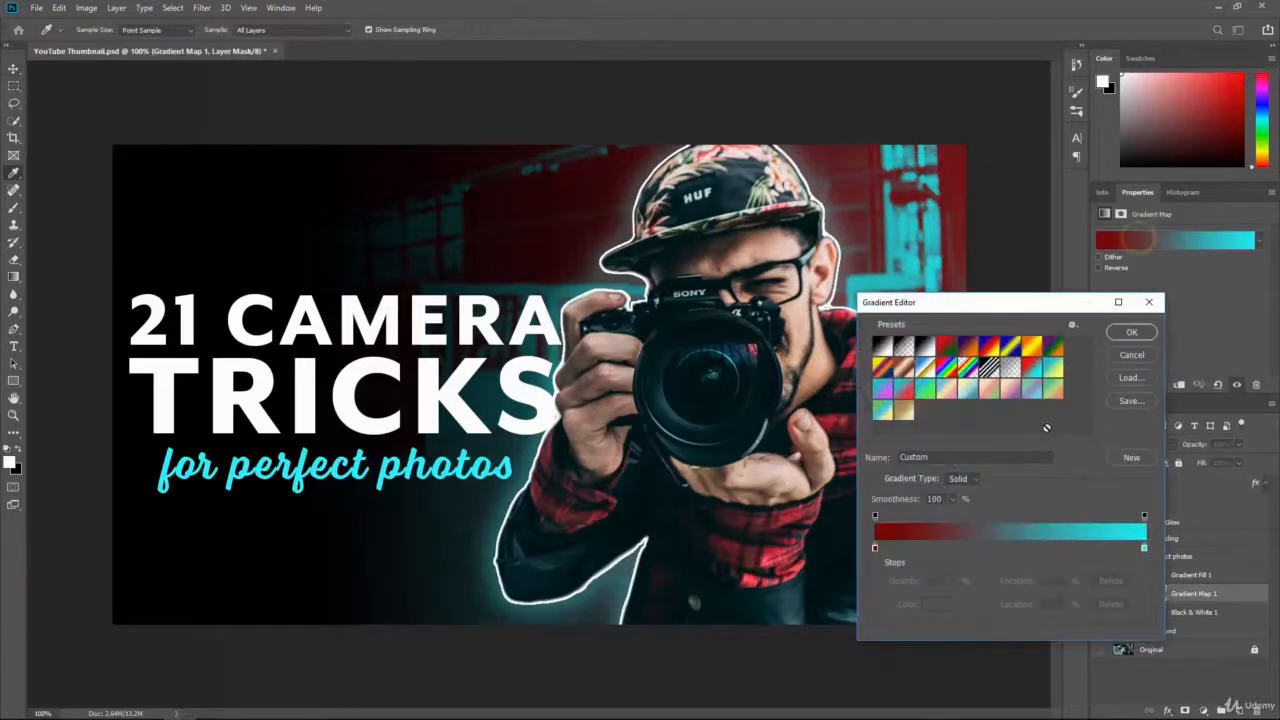
{"action": "left_click", "coordinate": [875, 548]}
{"action": "left_click", "coordinate": [935, 606]}
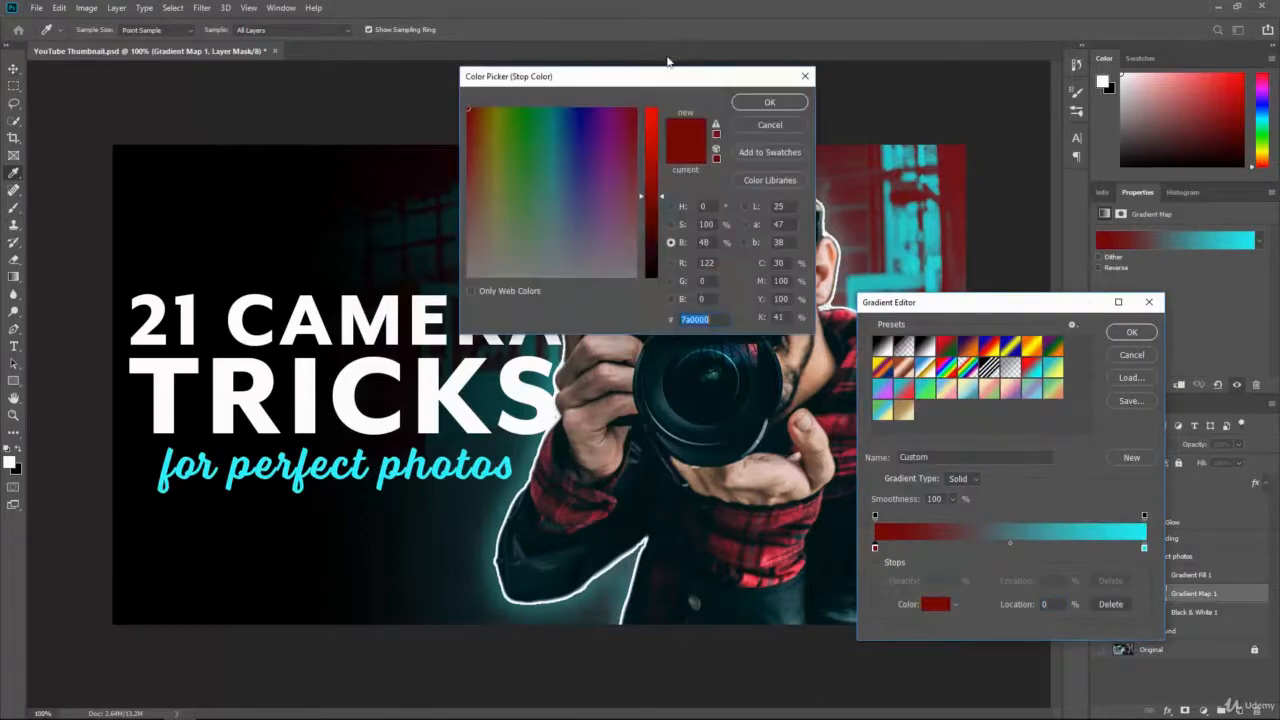
{"action": "left_click_drag", "start_coordinate": [660, 80], "coordinate": [317, 126]}
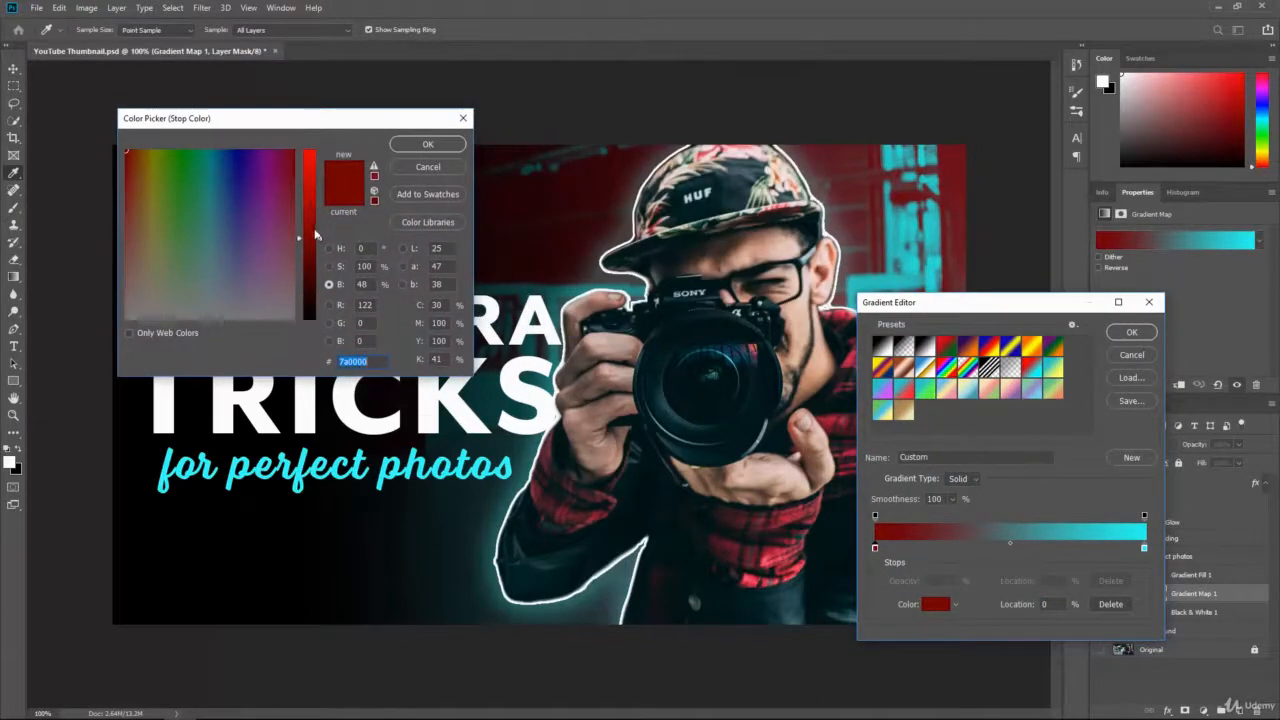
{"action": "left_click_drag", "start_coordinate": [320, 230], "coordinate": [320, 210]}
{"action": "left_click_drag", "start_coordinate": [320, 210], "coordinate": [321, 217]}
{"action": "left_click", "coordinate": [421, 150]}
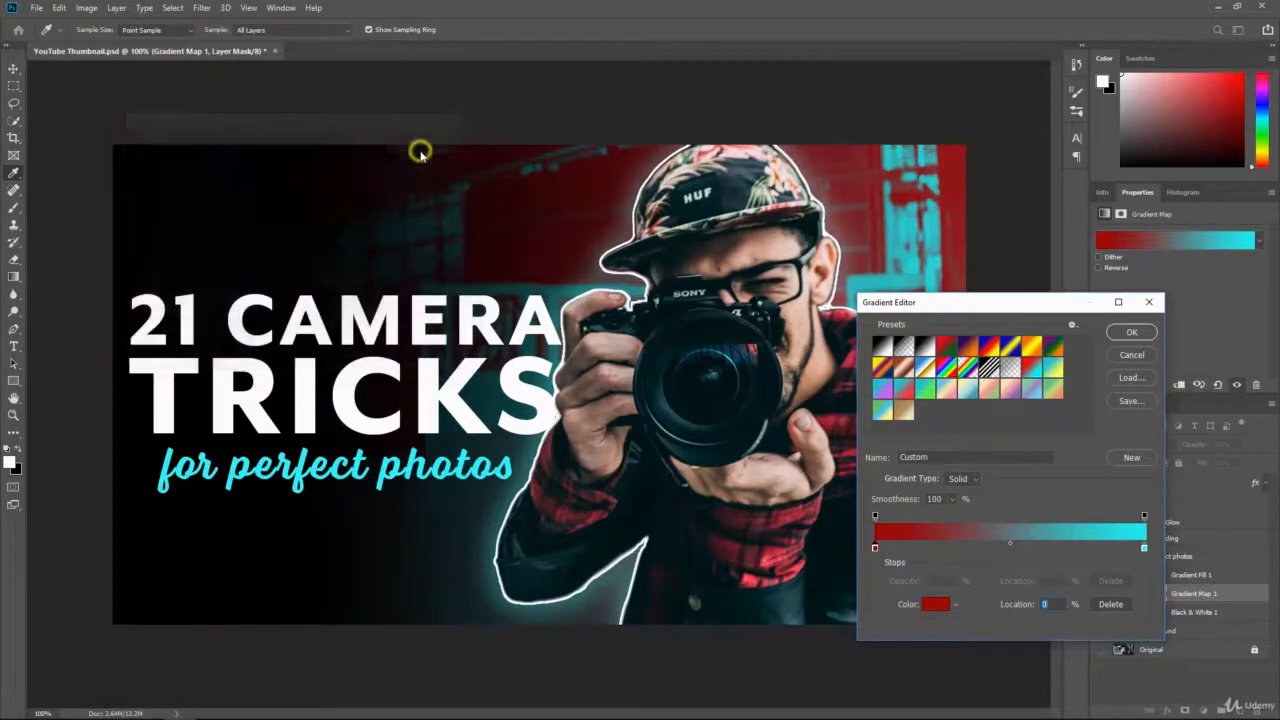
{"action": "left_click", "coordinate": [1137, 336]}
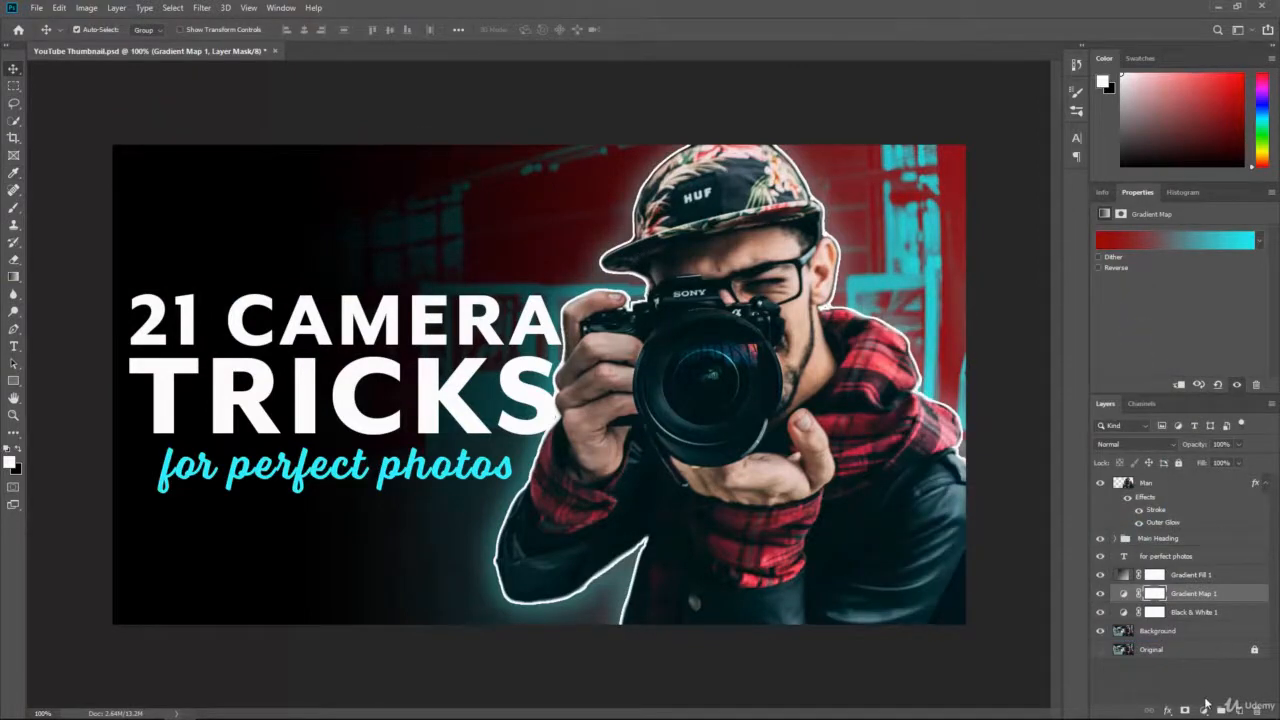
Step: Hide all layers above Background, duplicate the Background layer and name the copy "Background Blur"
{"action": "left_click_drag", "start_coordinate": [1100, 612], "coordinate": [1100, 483]}
{"action": "left_click", "coordinate": [1155, 631]}
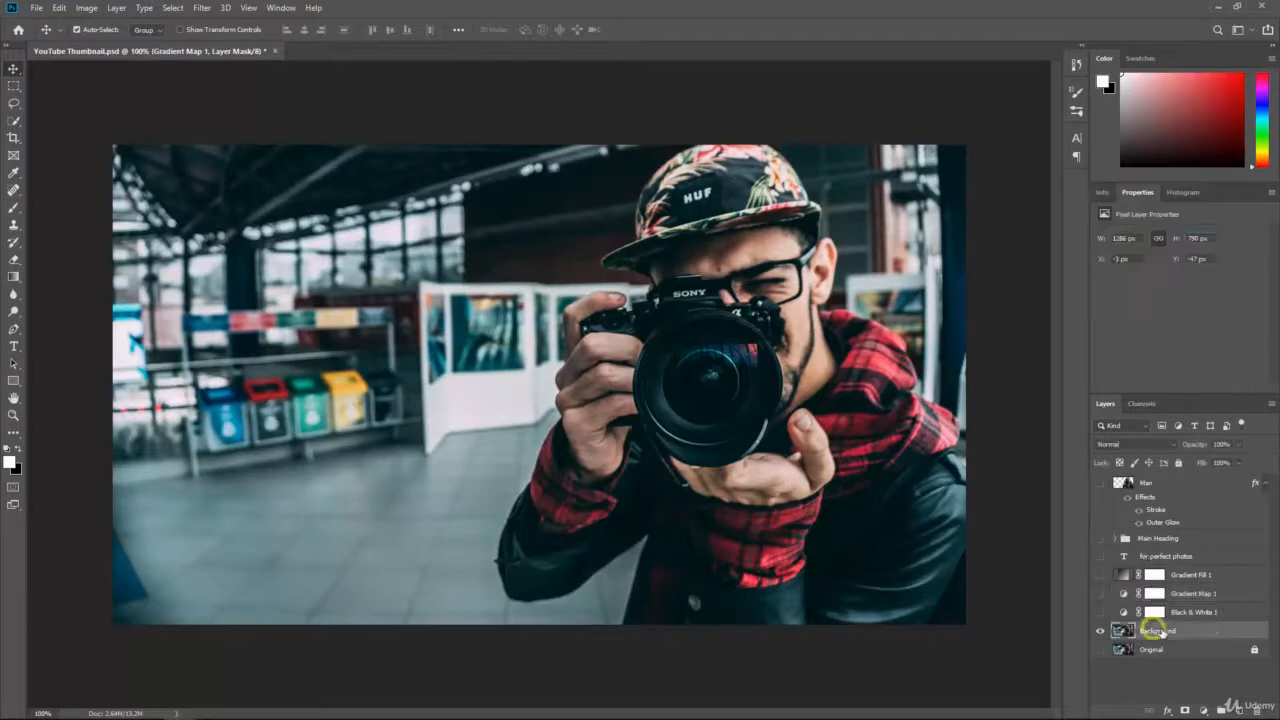
{"action": "left_click_drag", "start_coordinate": [1172, 633], "coordinate": [1203, 710]}
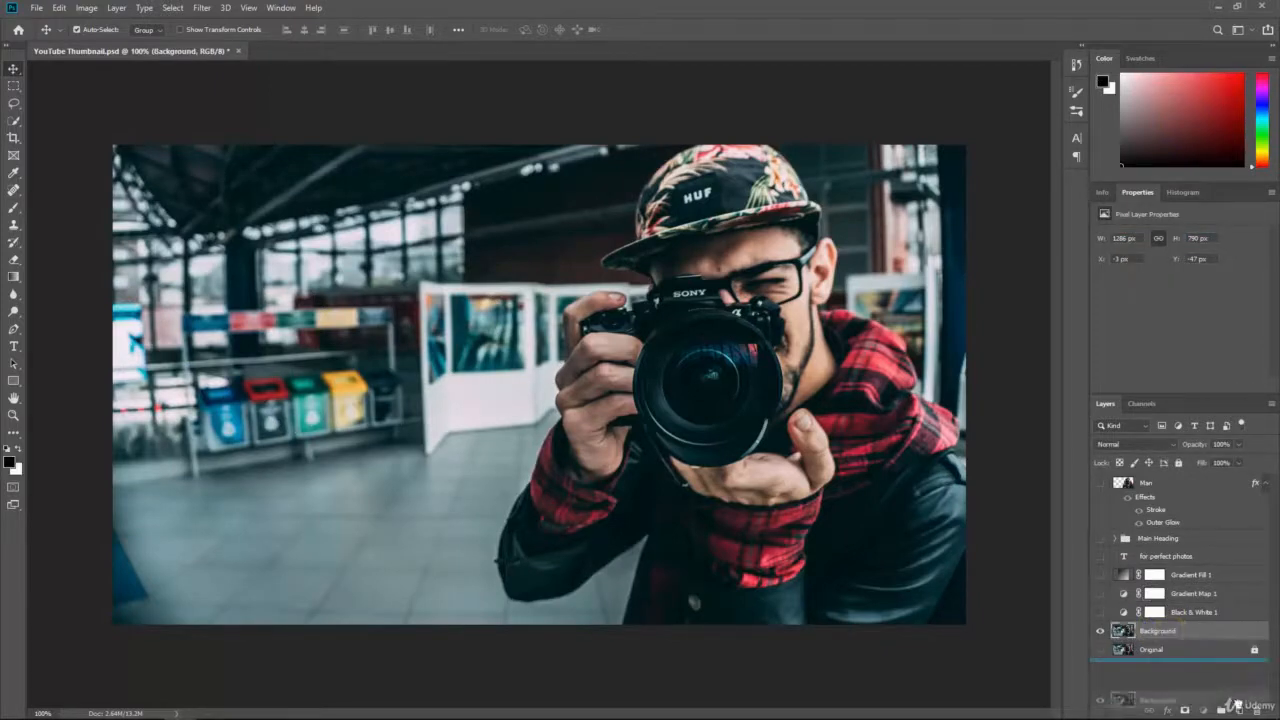
{"action": "double_click", "coordinate": [1183, 632]}
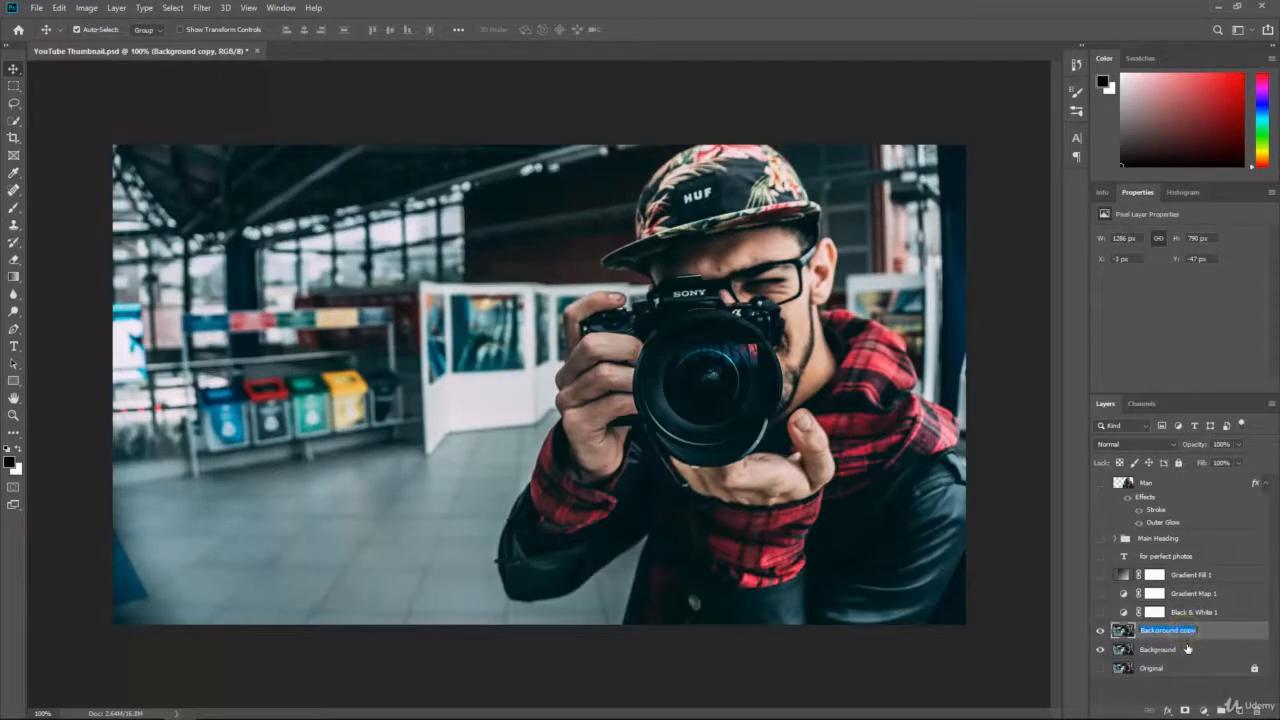
{"action": "type", "text": "Background Blur"}
{"action": "key", "text": "Return"}
Step: Apply a Gaussian Blur with a 3.9 px radius to the Background Blur layer, and delete that layer
{"action": "left_click", "coordinate": [201, 7]}
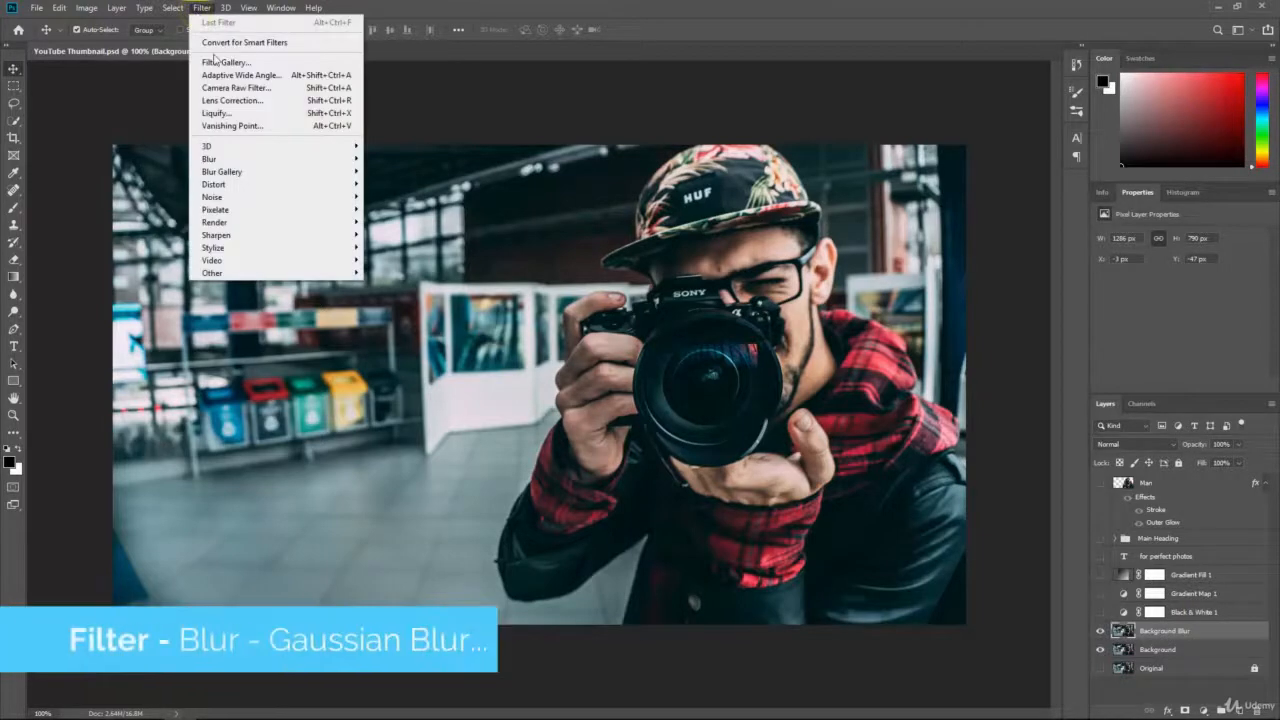
{"action": "mouse_move", "coordinate": [262, 161]}
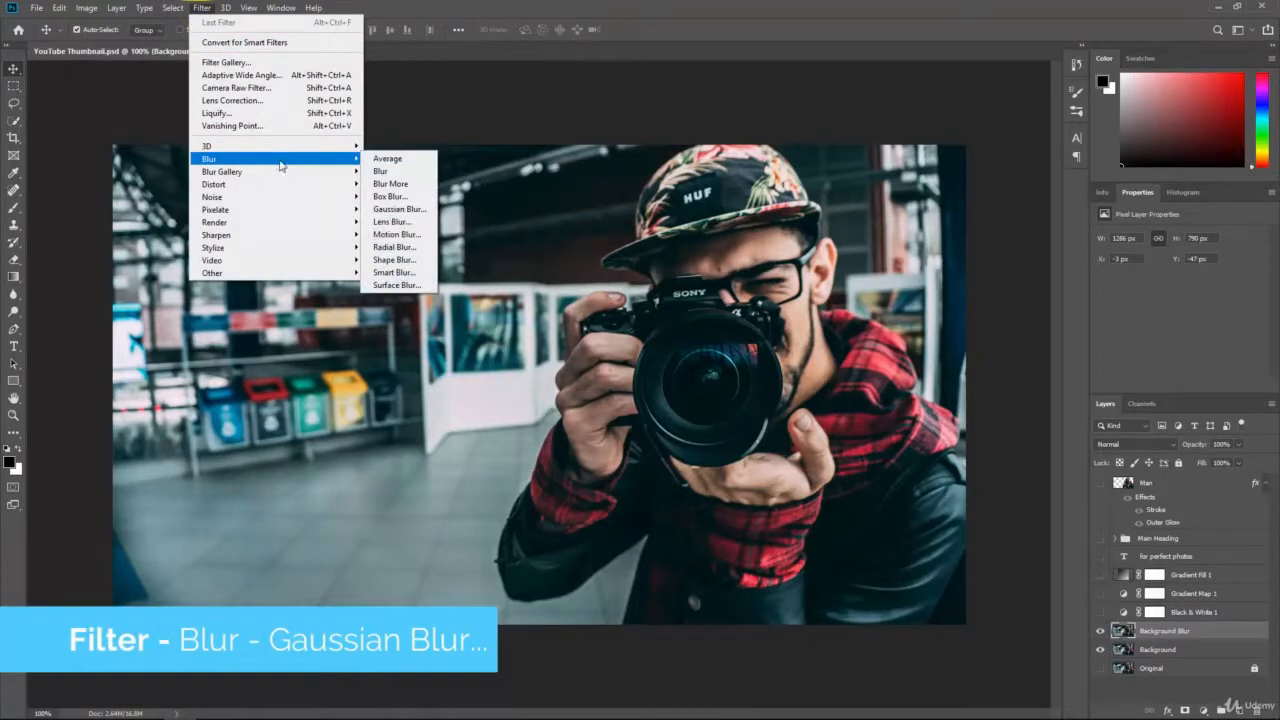
{"action": "left_click", "coordinate": [426, 210]}
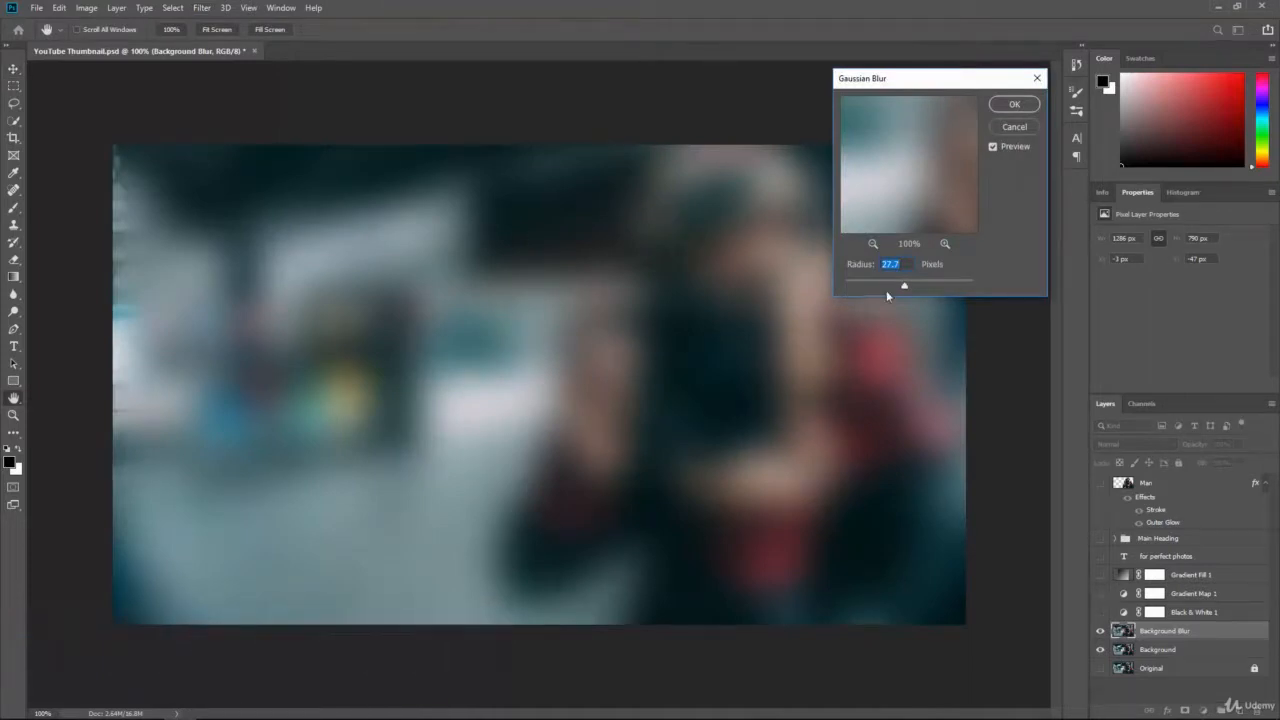
{"action": "mouse_move", "coordinate": [886, 285]}
{"action": "left_mouse_down"}
{"action": "mouse_move", "coordinate": [848, 285]}
{"action": "mouse_move", "coordinate": [905, 287]}
{"action": "mouse_move", "coordinate": [872, 288]}
{"action": "left_mouse_up"}
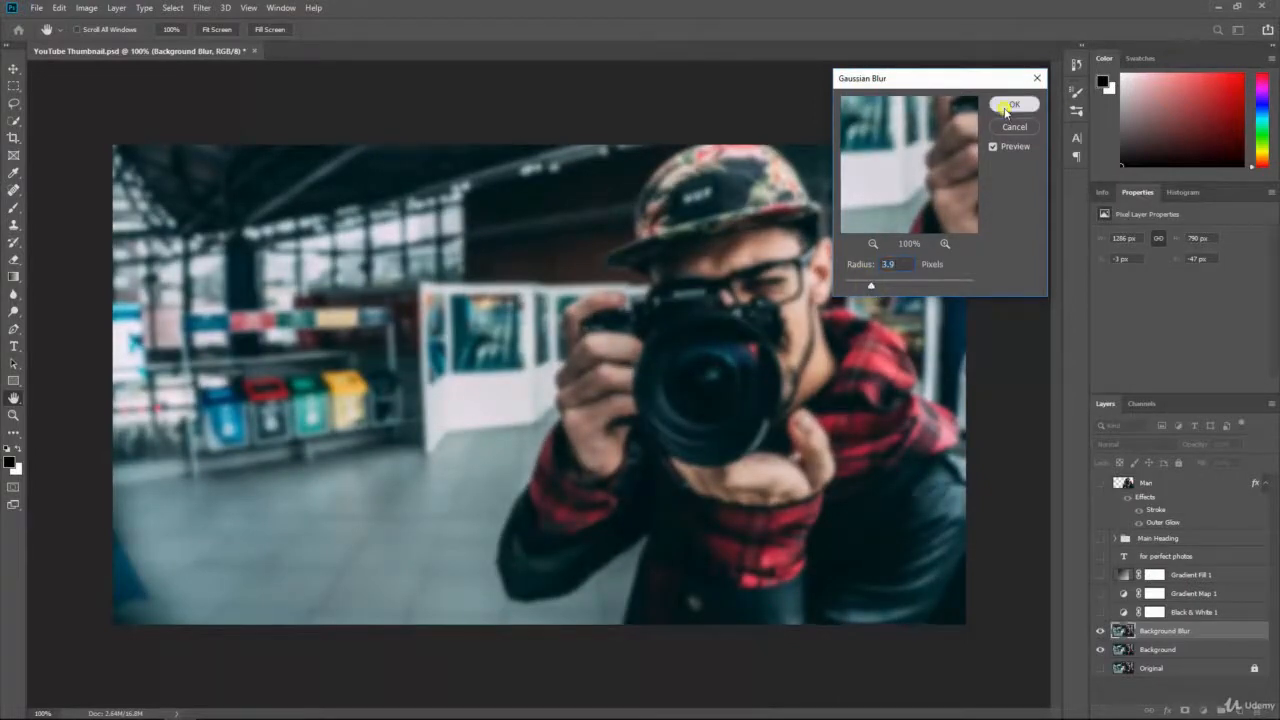
{"action": "left_click", "coordinate": [1010, 106]}
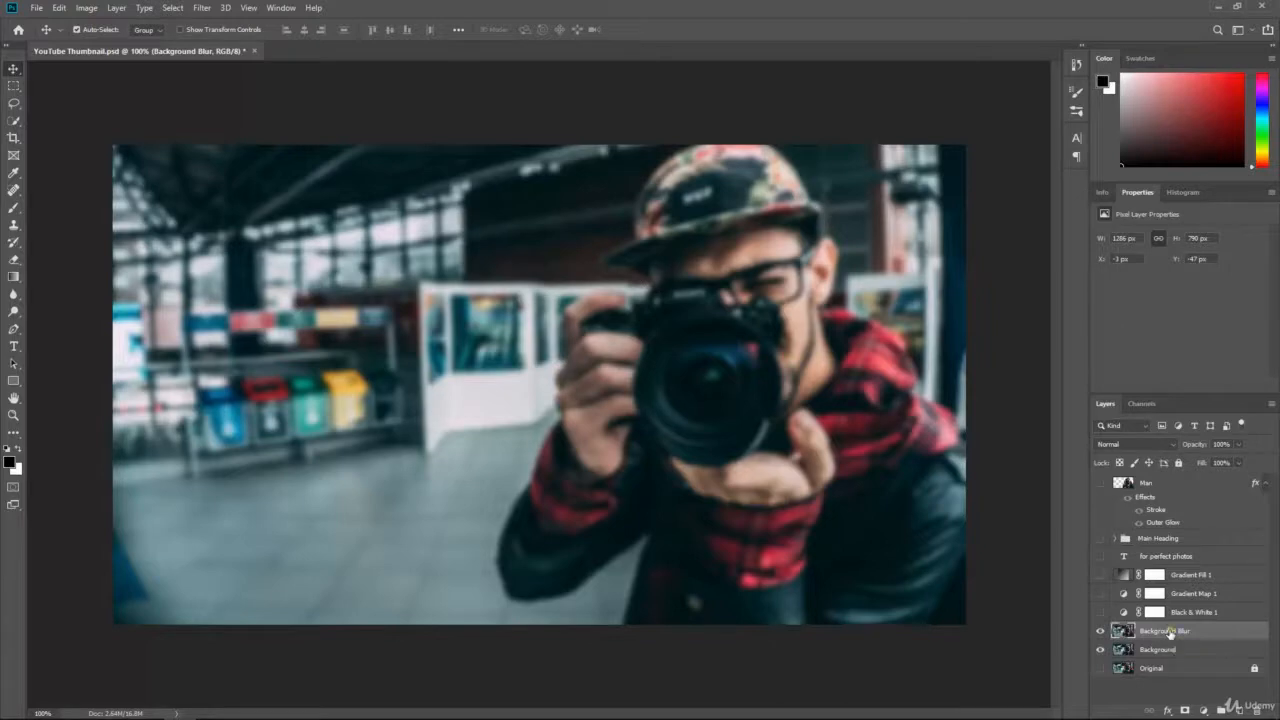
{"action": "left_click", "coordinate": [1258, 706]}
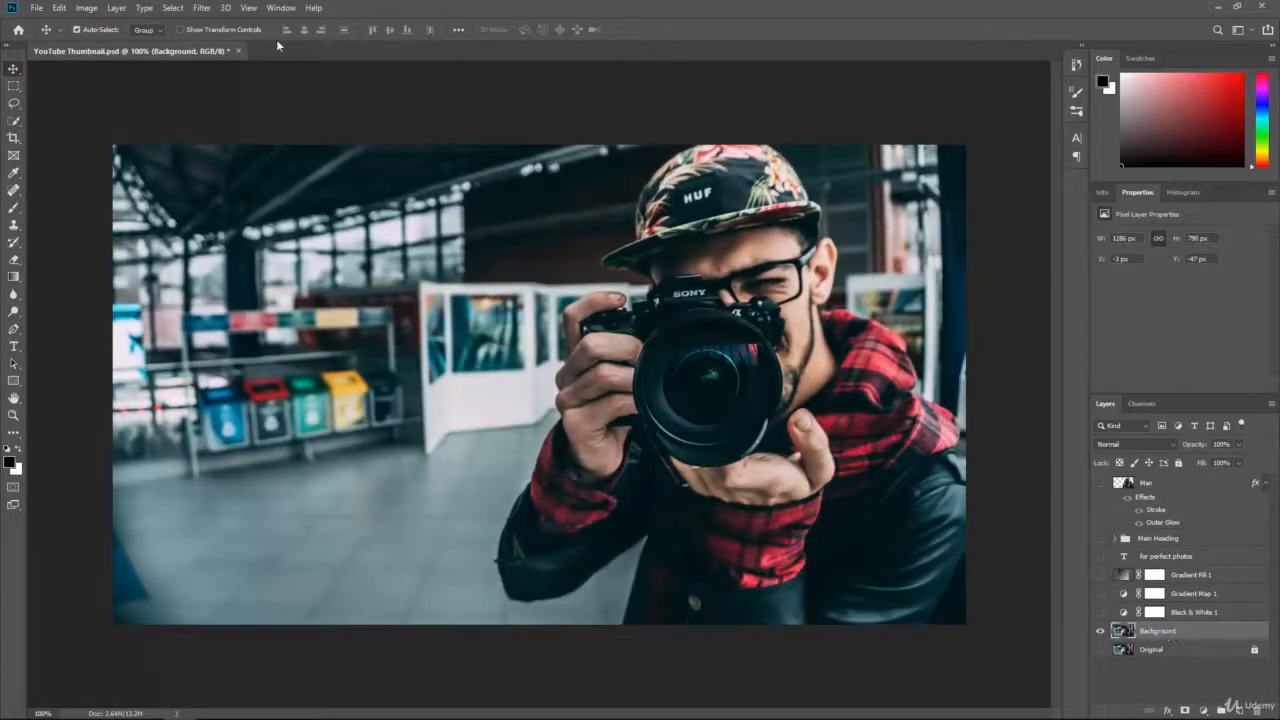
Step: Convert the Background layer for smart filters and rename the resulting smart object "Background"
{"action": "left_click", "coordinate": [203, 8]}
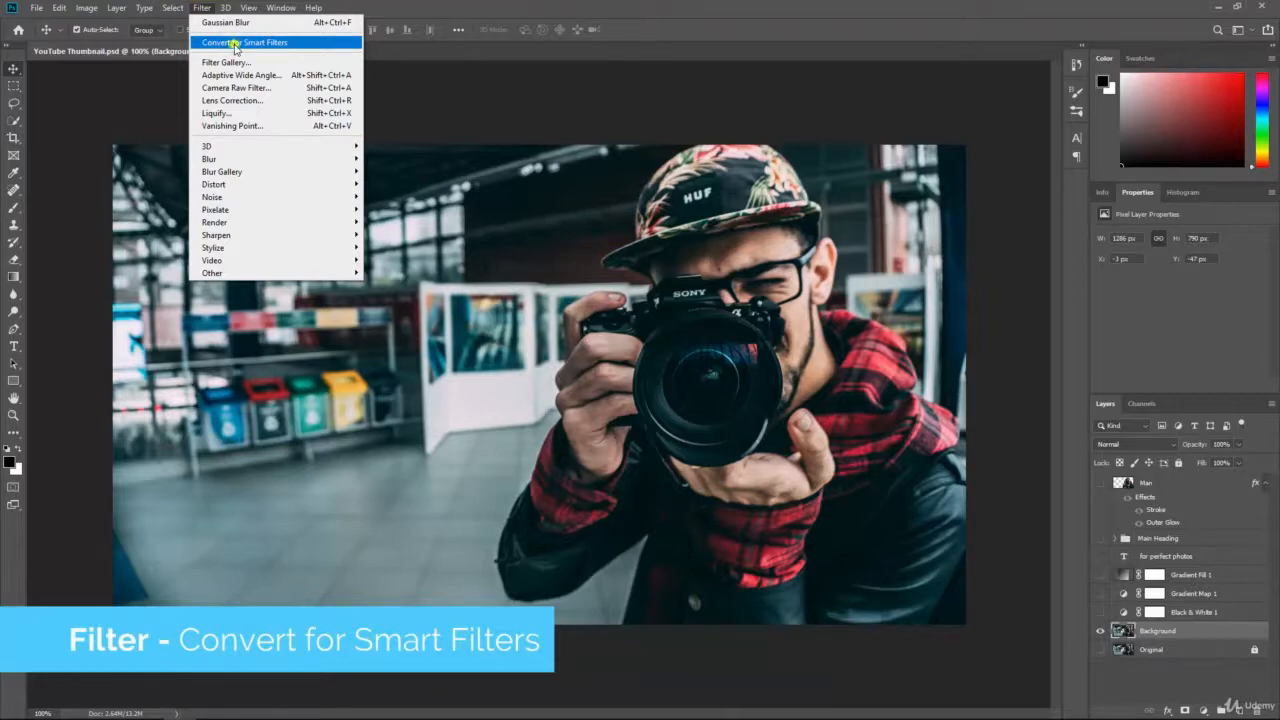
{"action": "left_click", "coordinate": [235, 44]}
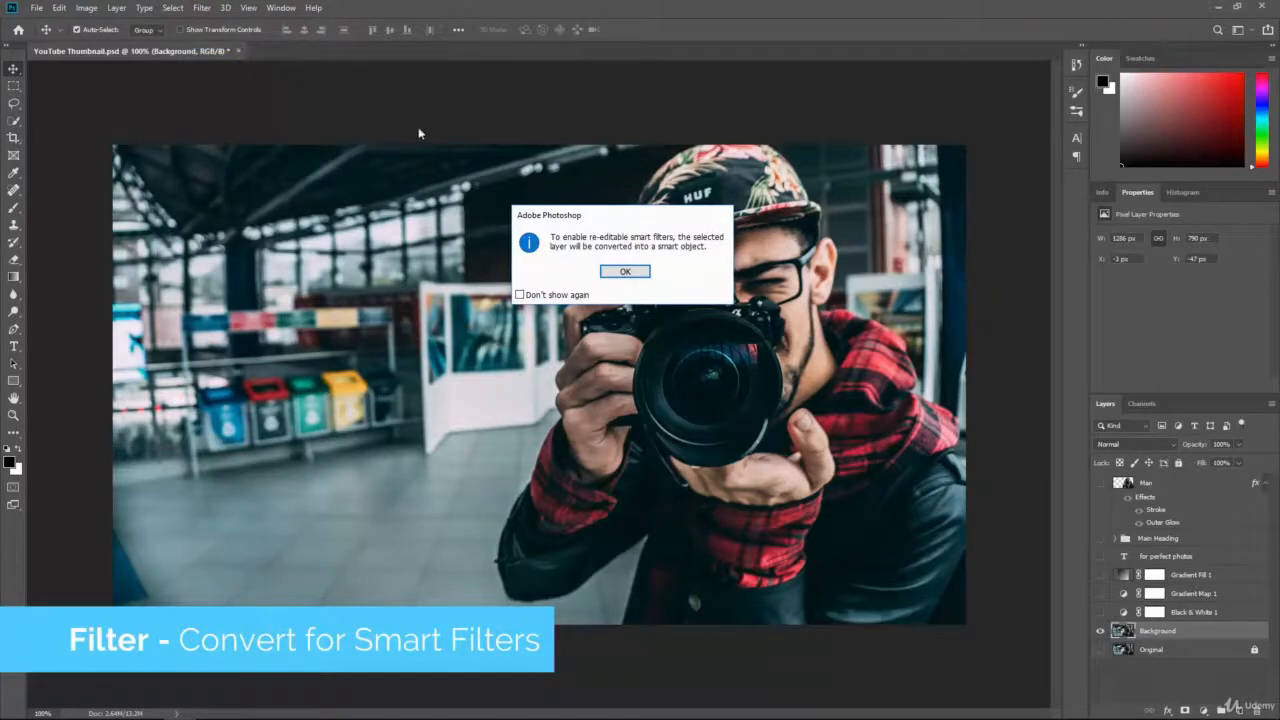
{"action": "left_click", "coordinate": [611, 270]}
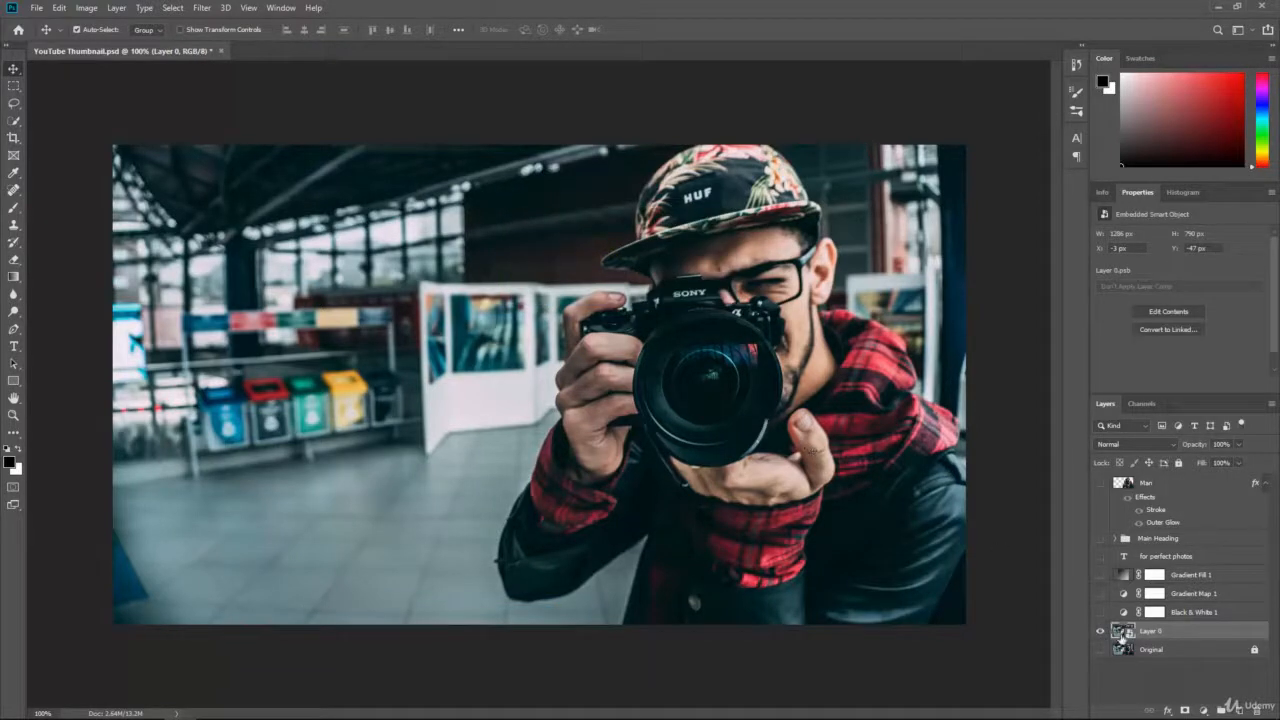
{"action": "left_click", "coordinate": [1152, 633]}
{"action": "double_click", "coordinate": [1152, 633]}
{"action": "key", "text": "Return"}
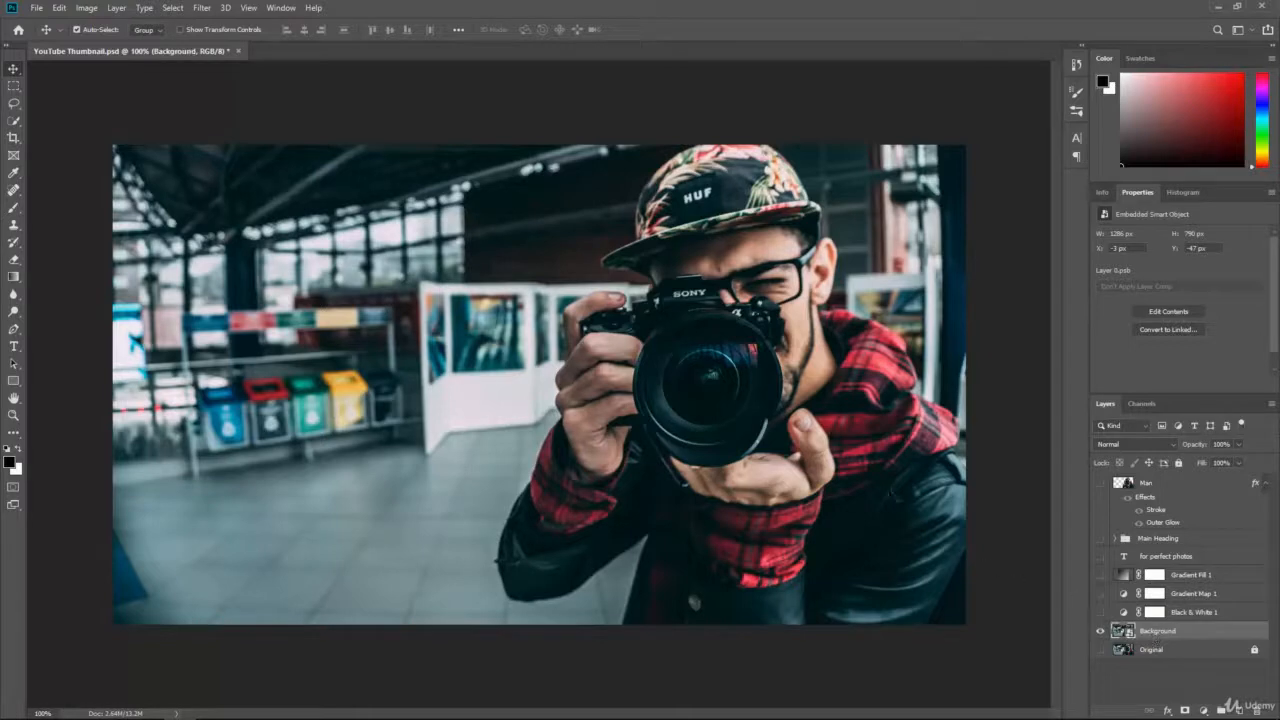
Step: Apply Gaussian Blur with a 3.9 px radius as a smart filter on the Background layer
{"action": "left_click", "coordinate": [202, 8]}
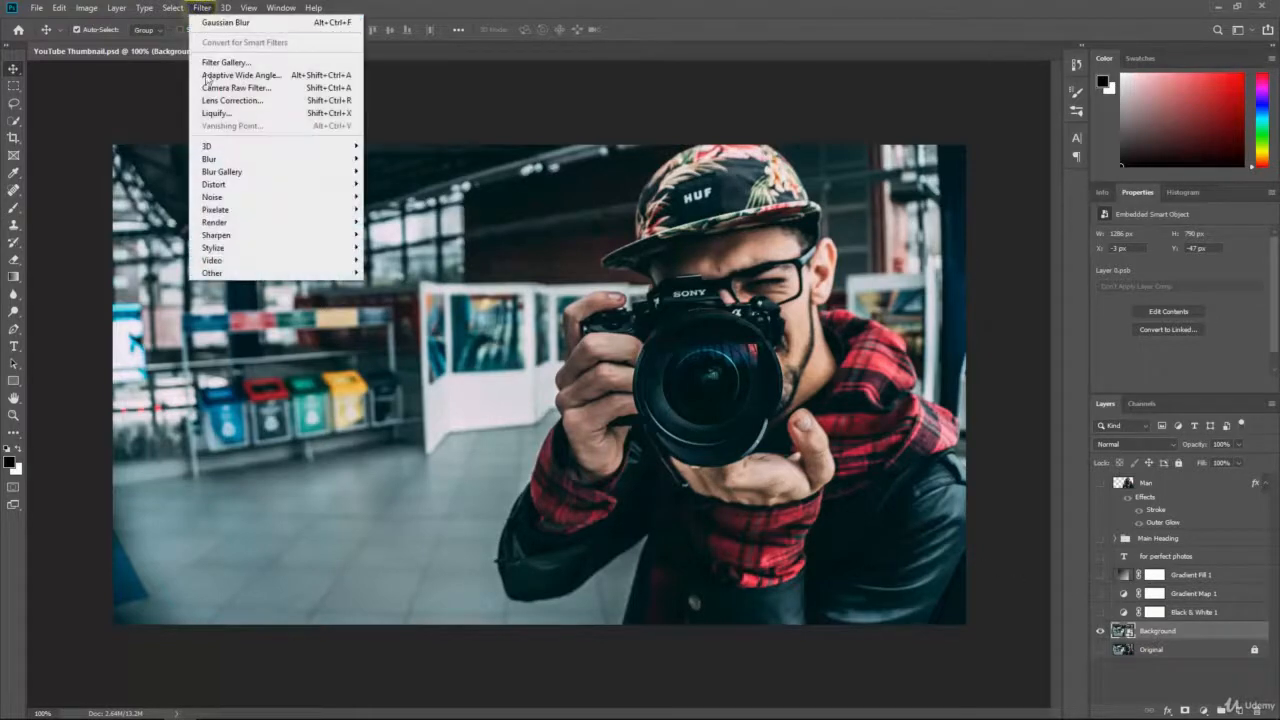
{"action": "mouse_move", "coordinate": [229, 163]}
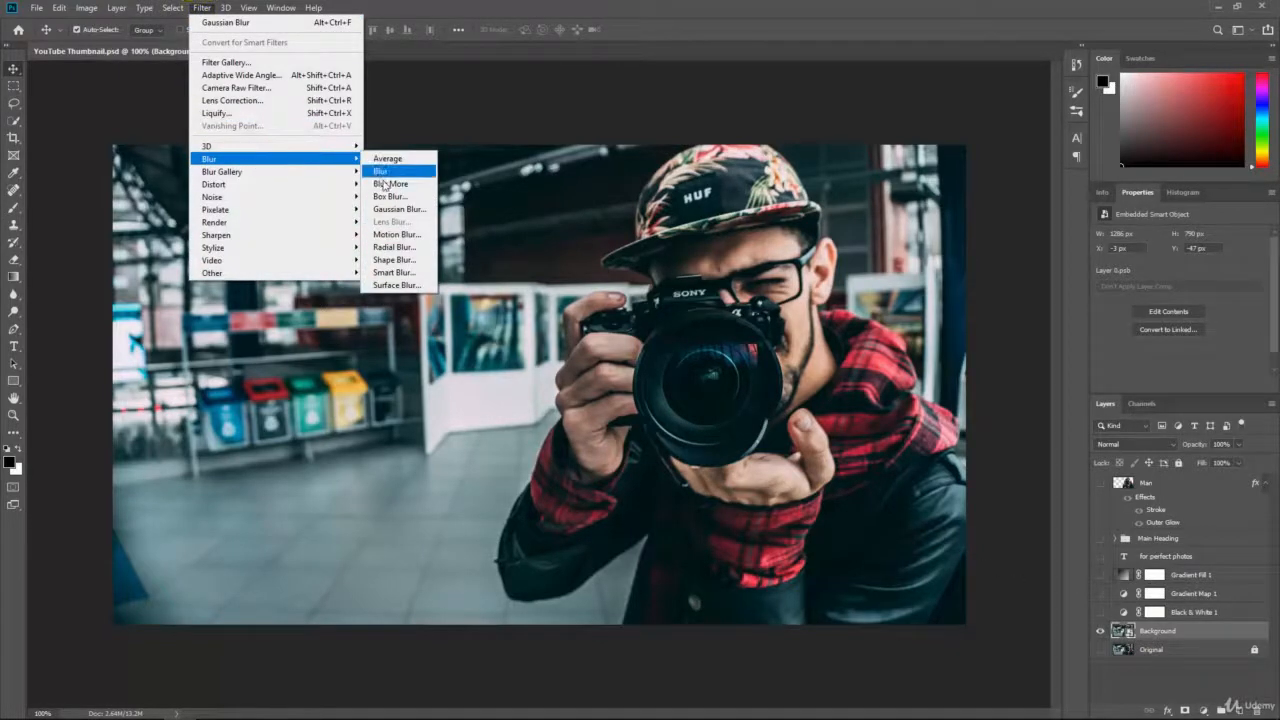
{"action": "left_click", "coordinate": [393, 208]}
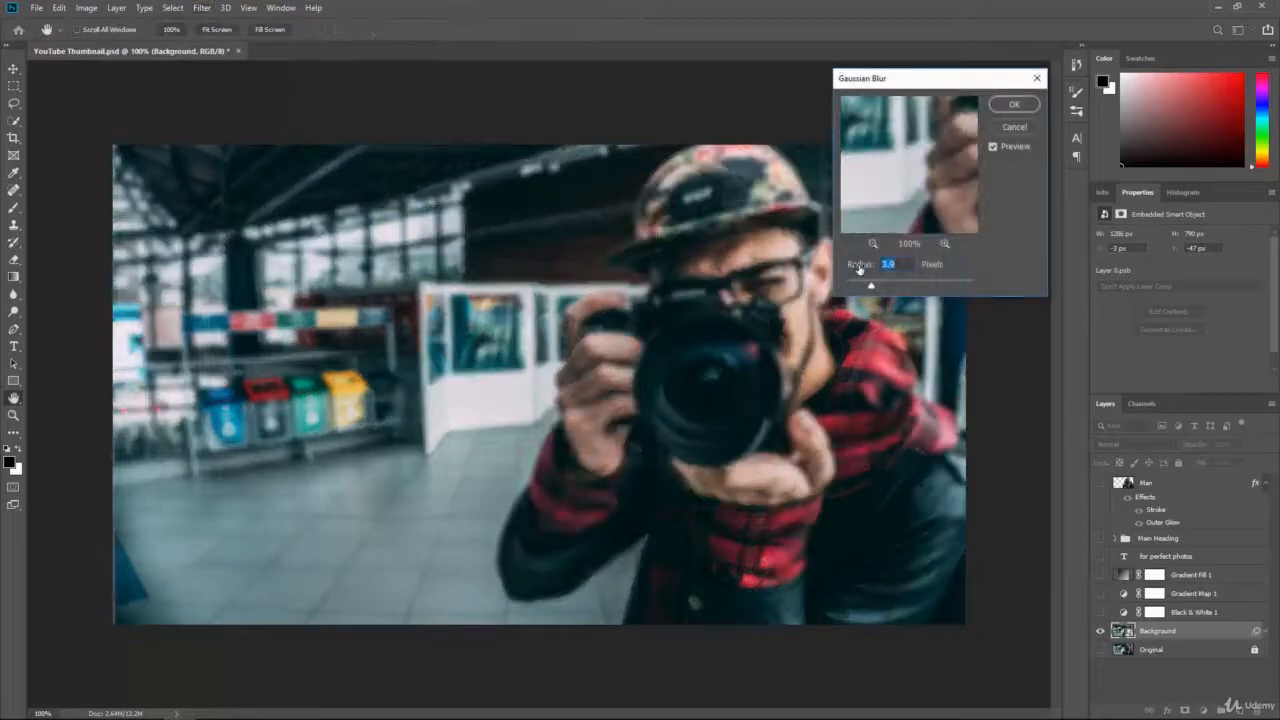
{"action": "left_click", "coordinate": [1010, 105]}
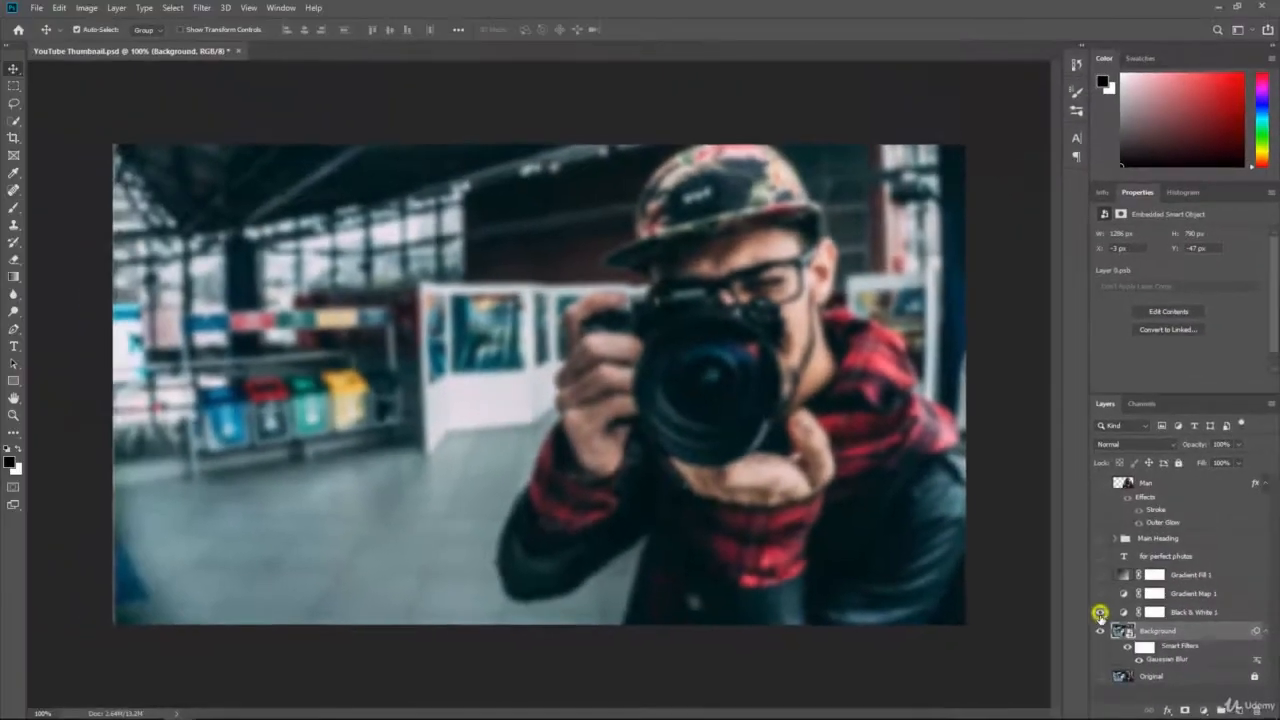
Step: Show the Black & White, Gradient Map, Gradient Fill, tagline, Main Heading and Man layers again
{"action": "left_click", "coordinate": [1100, 612]}
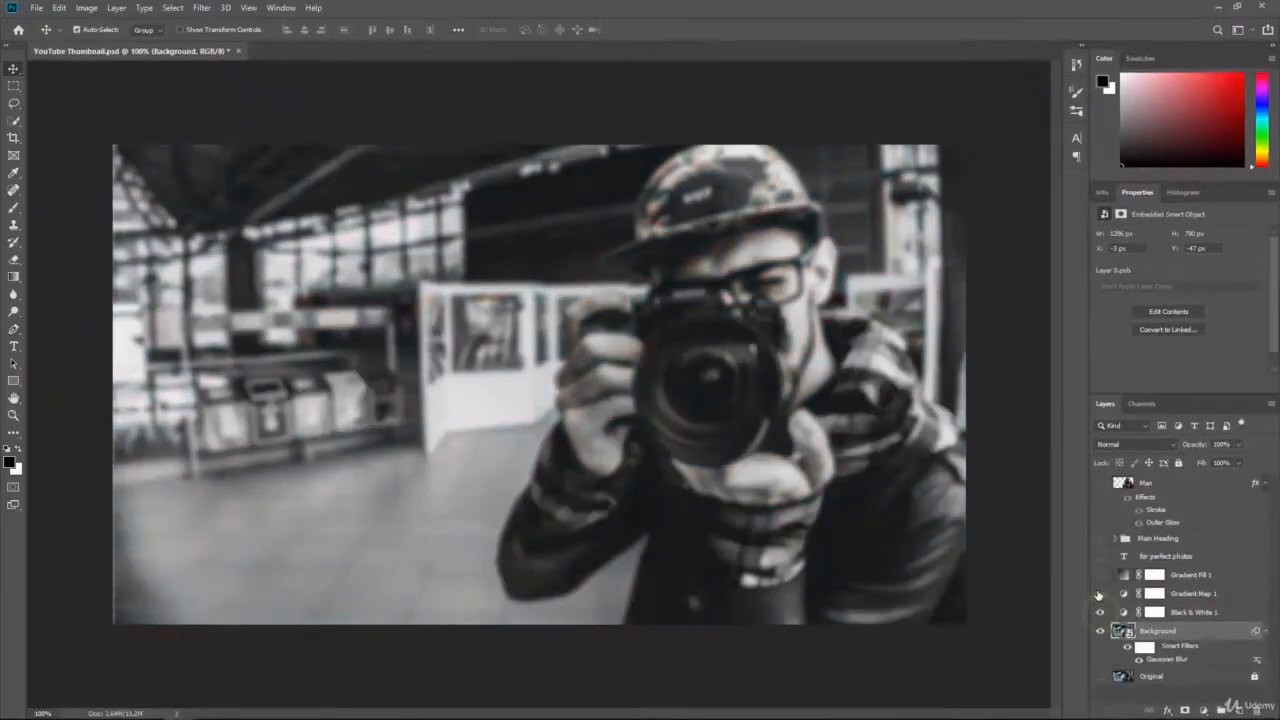
{"action": "left_click", "coordinate": [1100, 593]}
{"action": "left_click", "coordinate": [1100, 575]}
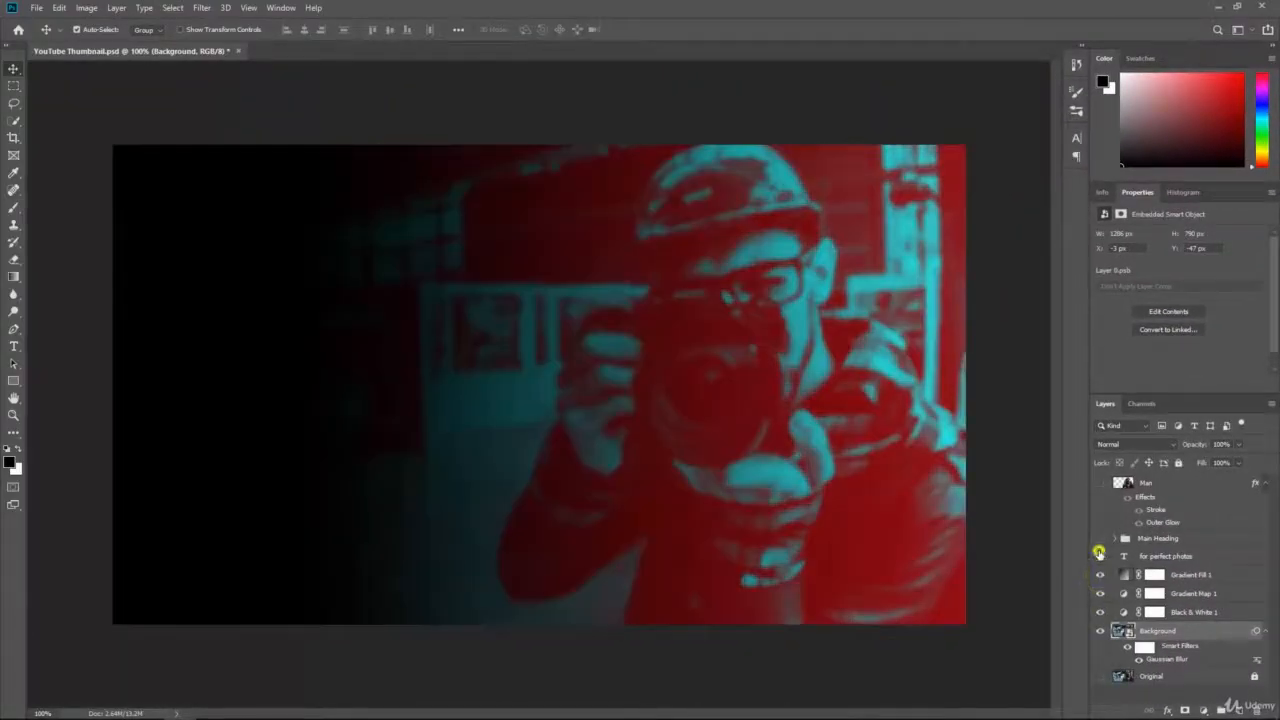
{"action": "left_click", "coordinate": [1100, 556]}
{"action": "left_click", "coordinate": [1100, 538]}
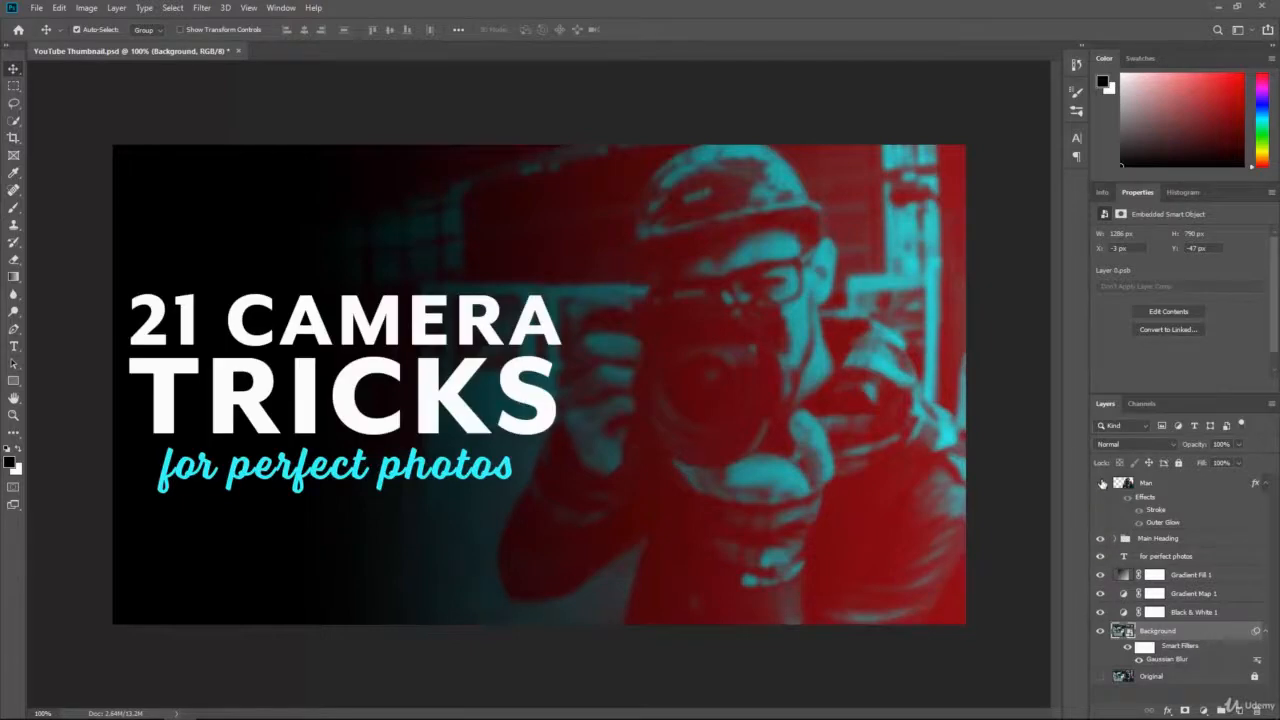
{"action": "left_click", "coordinate": [1100, 483]}
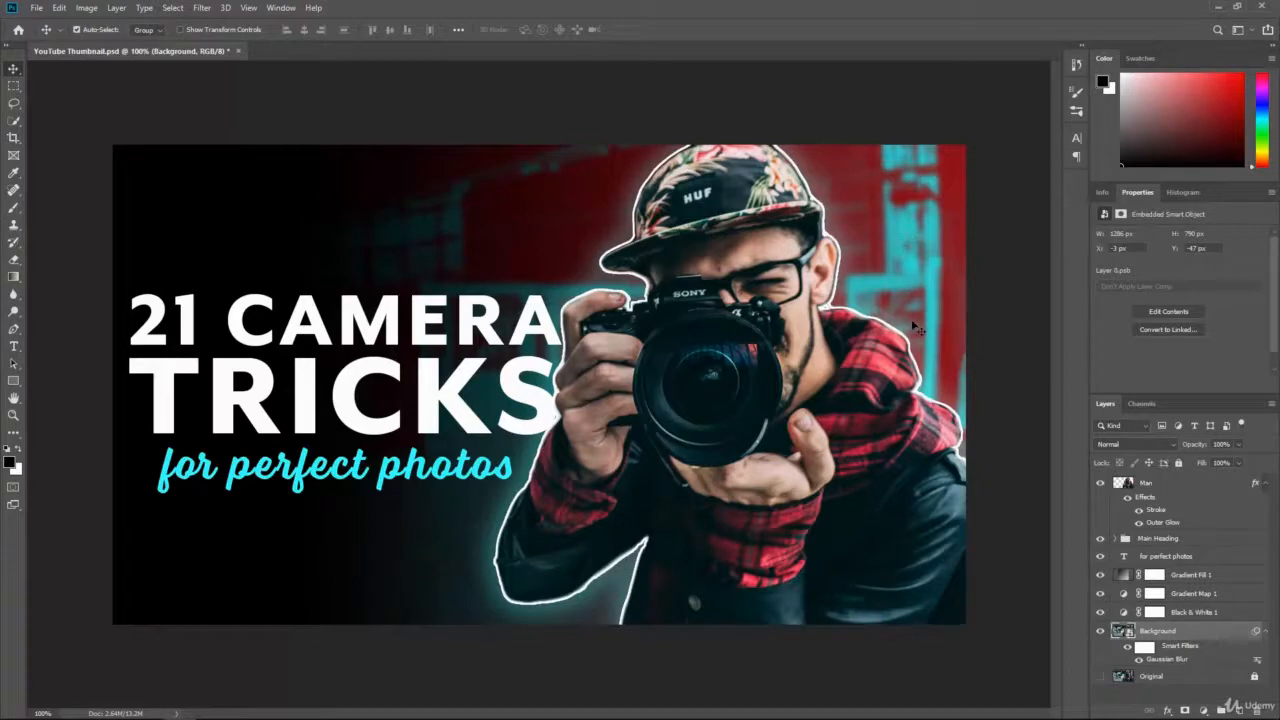
Step: Reduce the radius of the Background's Gaussian Blur smart filter to about 2 px and save the document
{"action": "double_click", "coordinate": [1175, 660]}
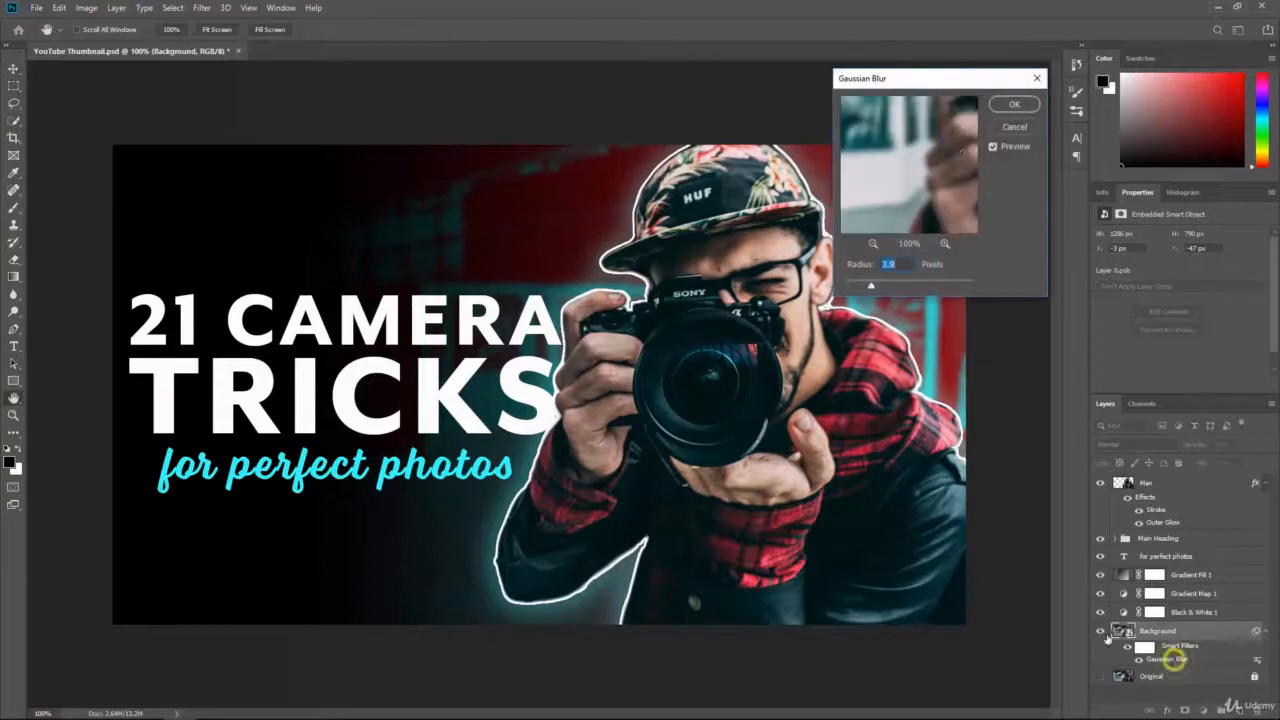
{"action": "left_click_drag", "start_coordinate": [921, 84], "coordinate": [432, 66]}
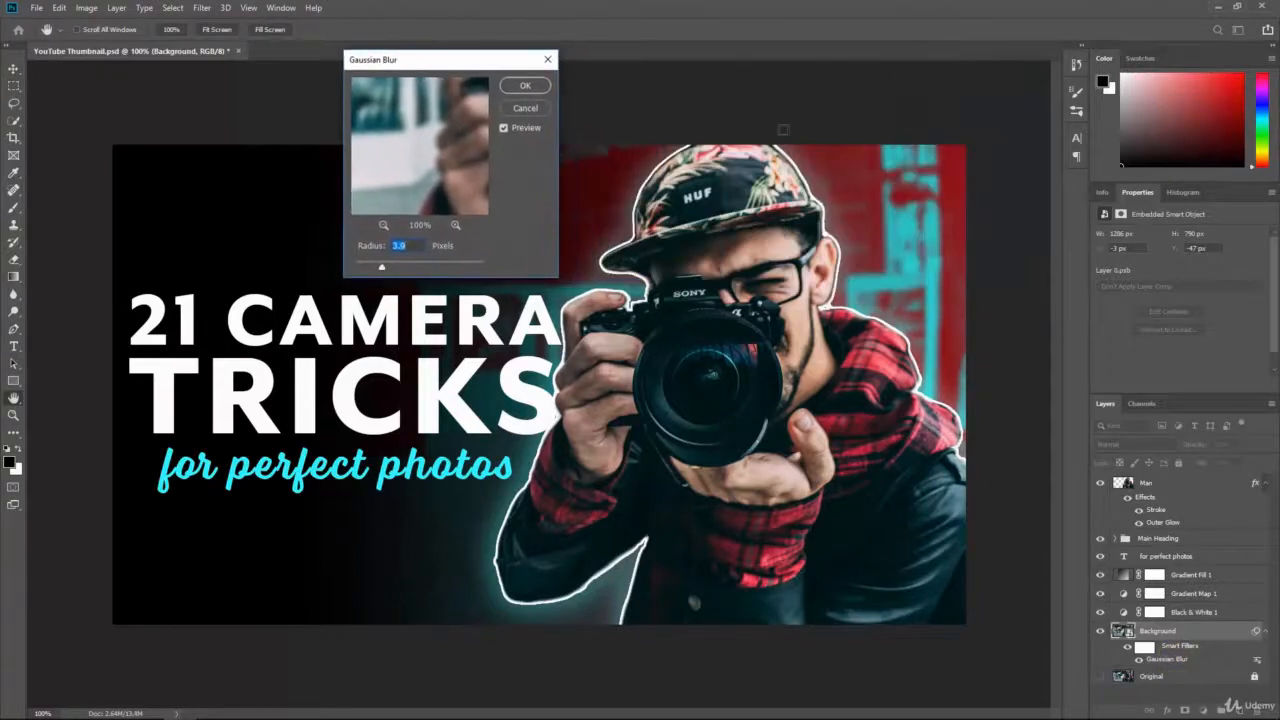
{"action": "mouse_move", "coordinate": [381, 268]}
{"action": "left_mouse_down"}
{"action": "mouse_move", "coordinate": [445, 268]}
{"action": "mouse_move", "coordinate": [347, 264]}
{"action": "mouse_move", "coordinate": [369, 269]}
{"action": "left_mouse_up"}
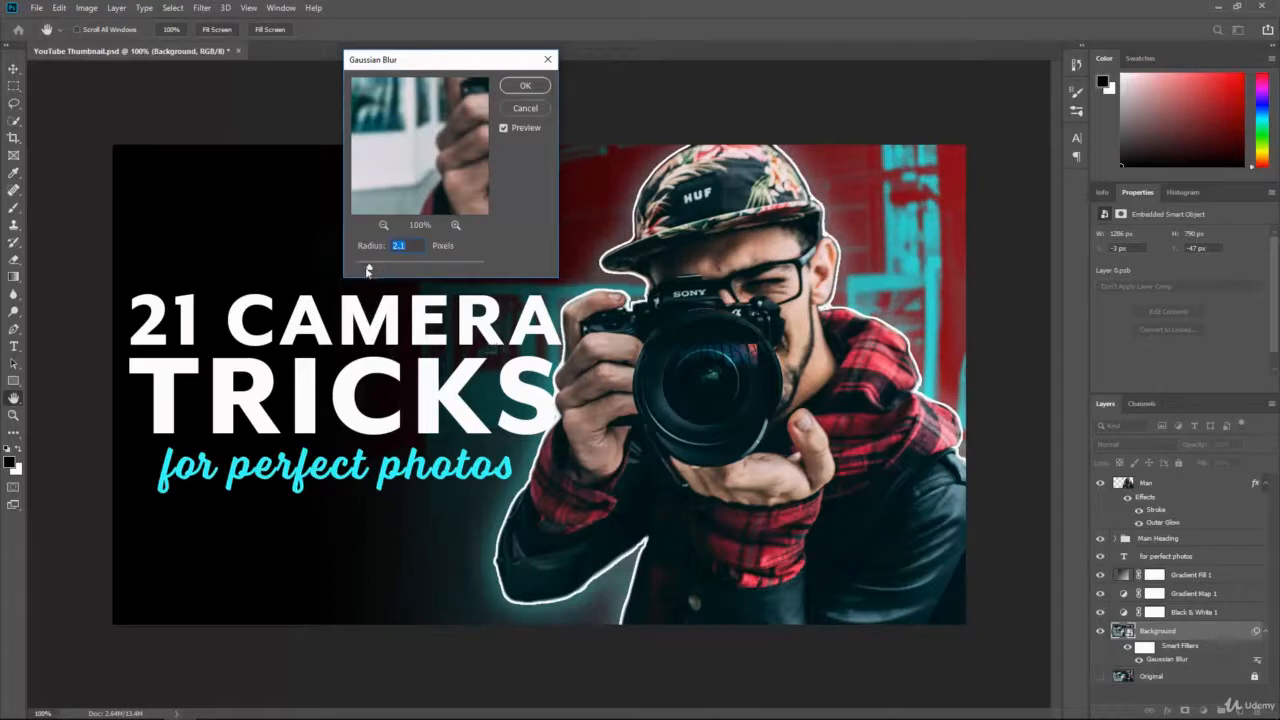
{"action": "left_click_drag", "start_coordinate": [370, 268], "coordinate": [366, 270]}
{"action": "left_click", "coordinate": [518, 88]}
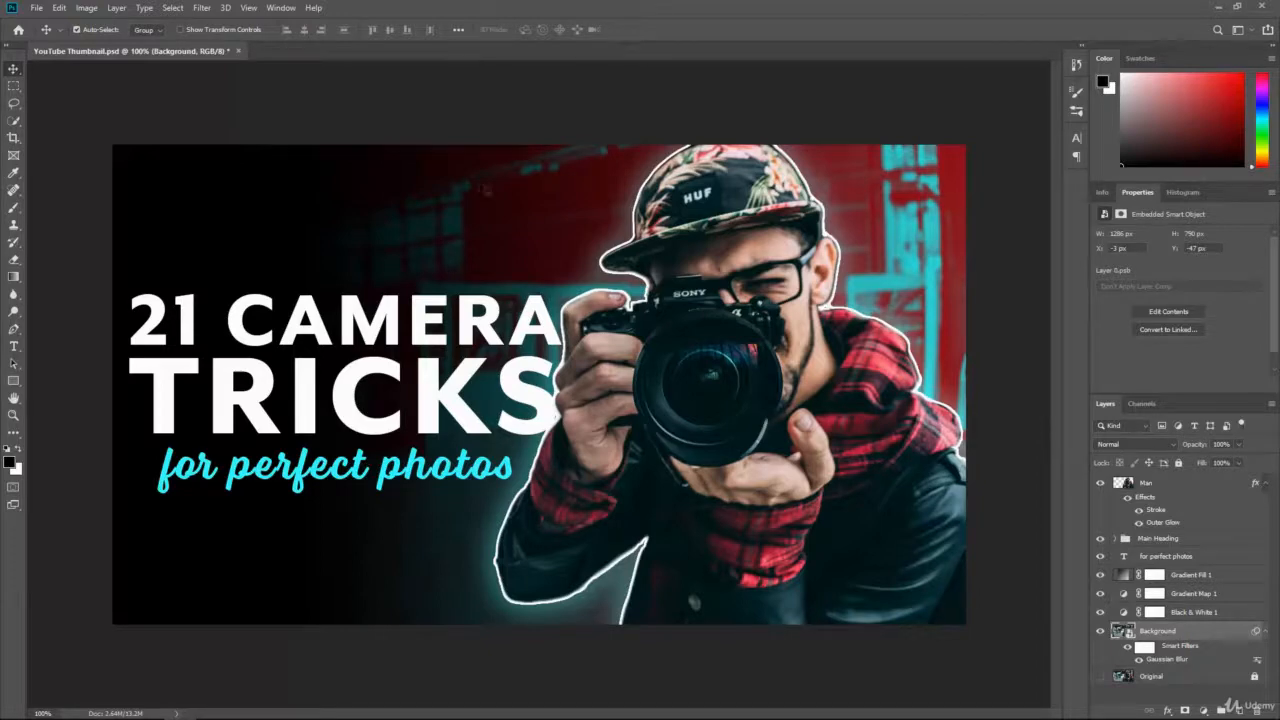
{"action": "left_click", "coordinate": [36, 7]}
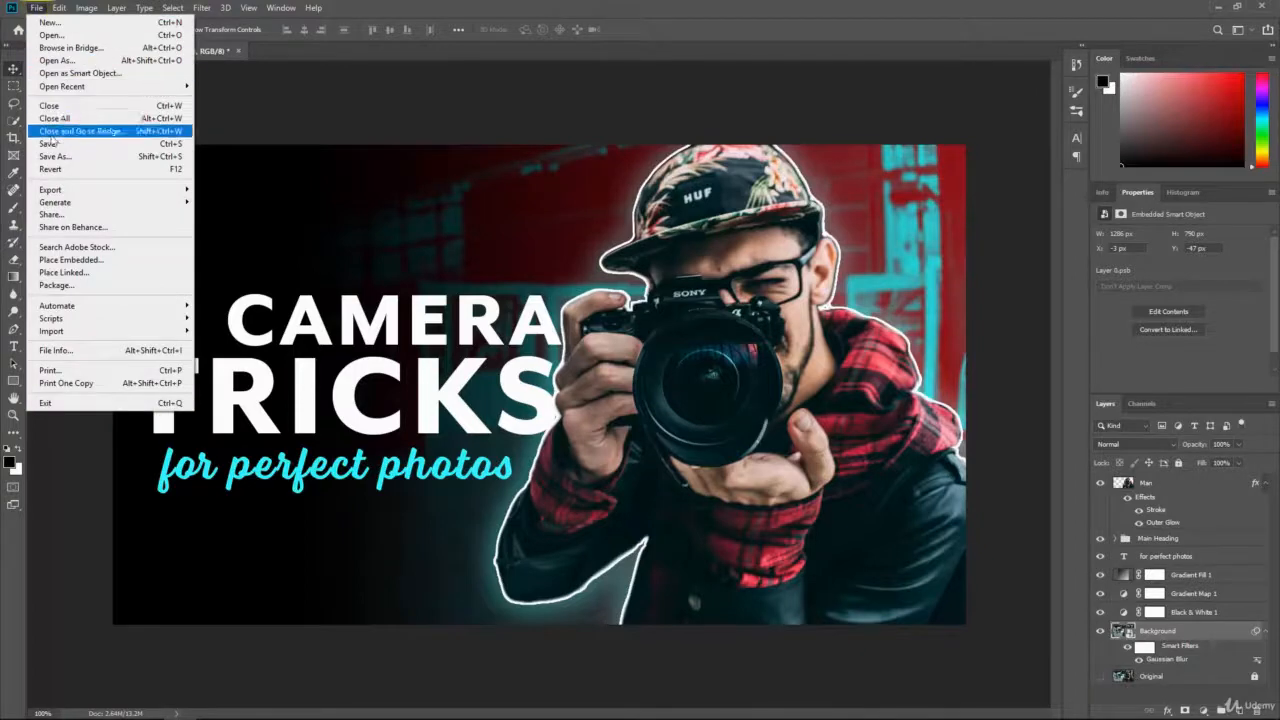
{"action": "left_click", "coordinate": [55, 145]}
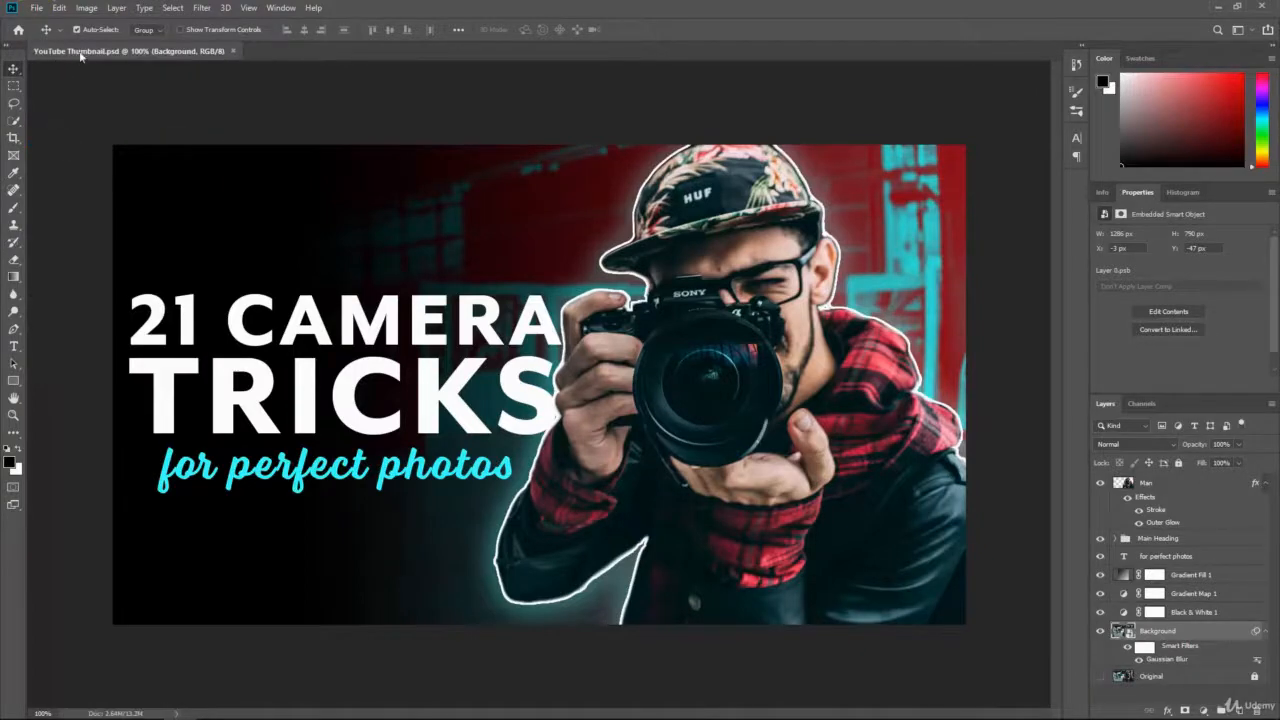
Step: Export the thumbnail with Export As in JPG format at 1280 x 720 px, saving it as "YouTube Thumbnail.jpg" in the Files folder
{"action": "left_click", "coordinate": [36, 8]}
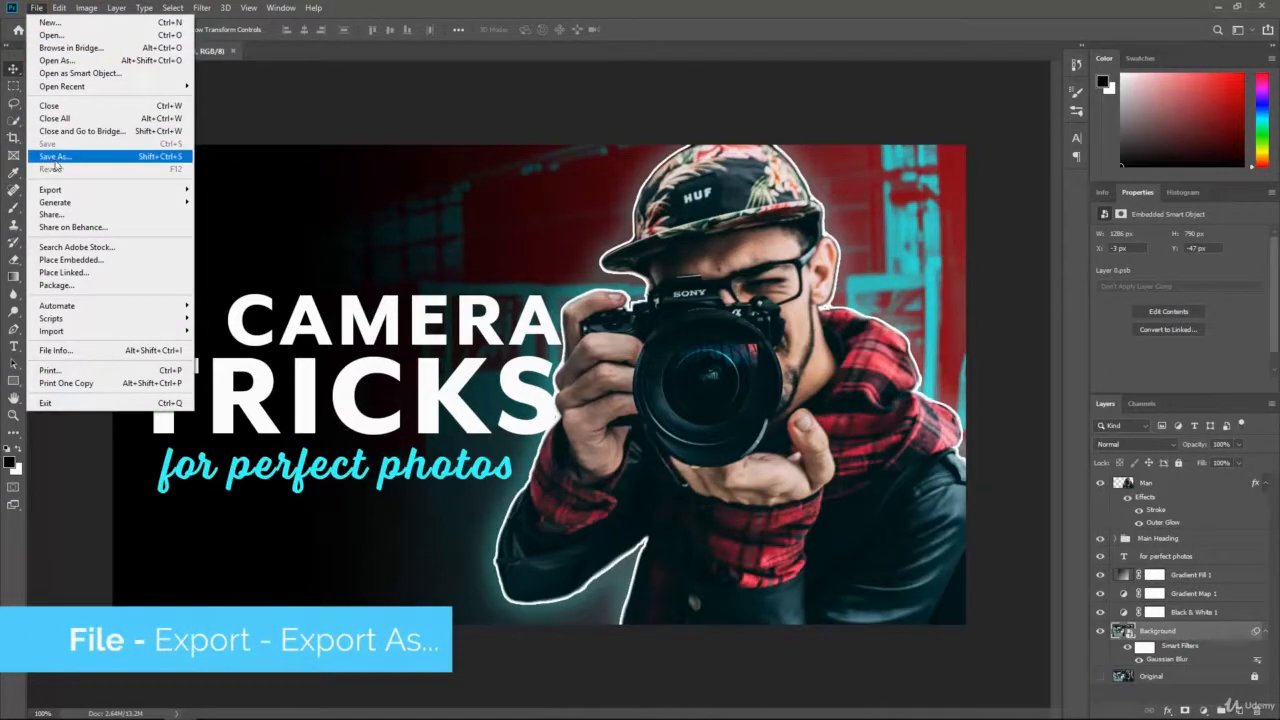
{"action": "mouse_move", "coordinate": [71, 189]}
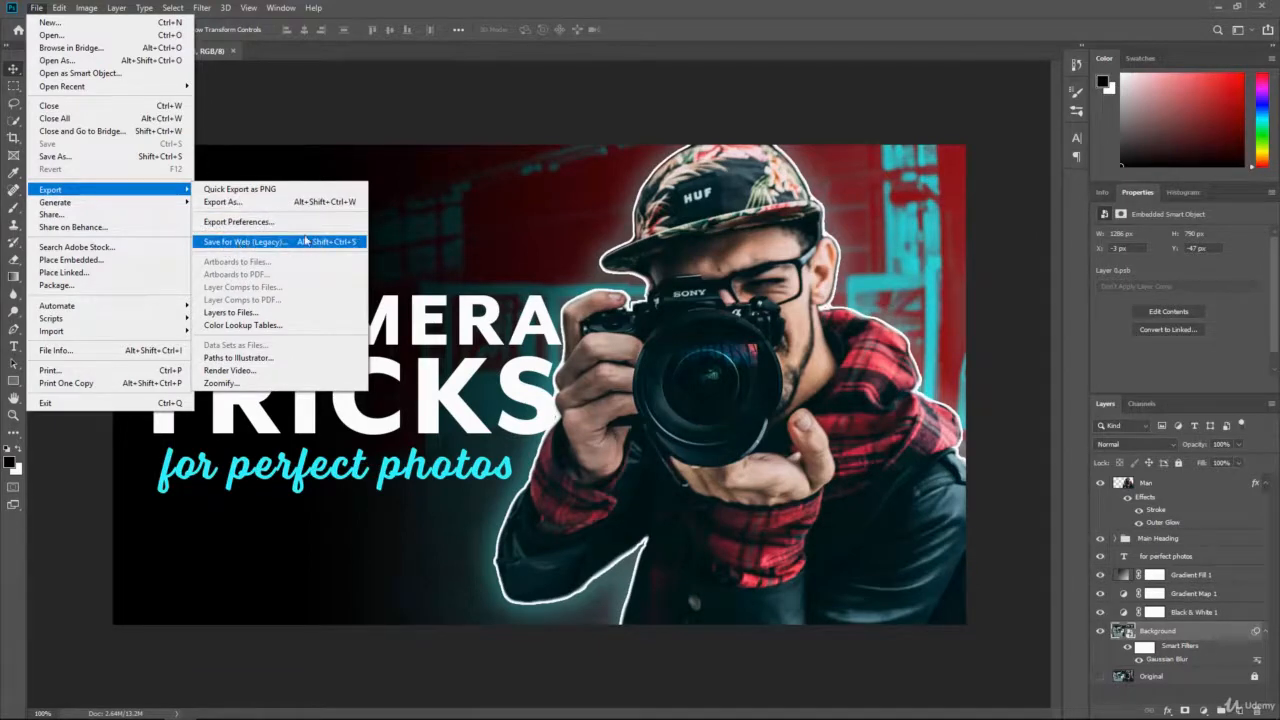
{"action": "left_click", "coordinate": [230, 203]}
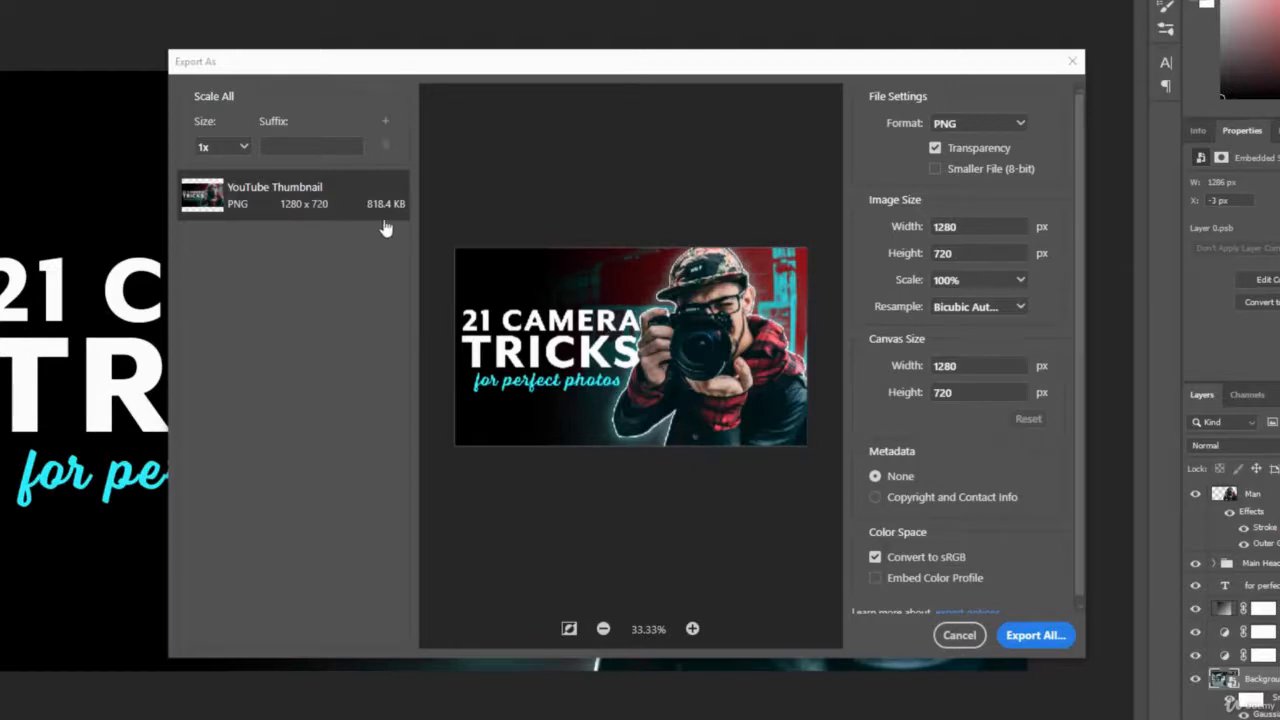
{"action": "left_click", "coordinate": [966, 122]}
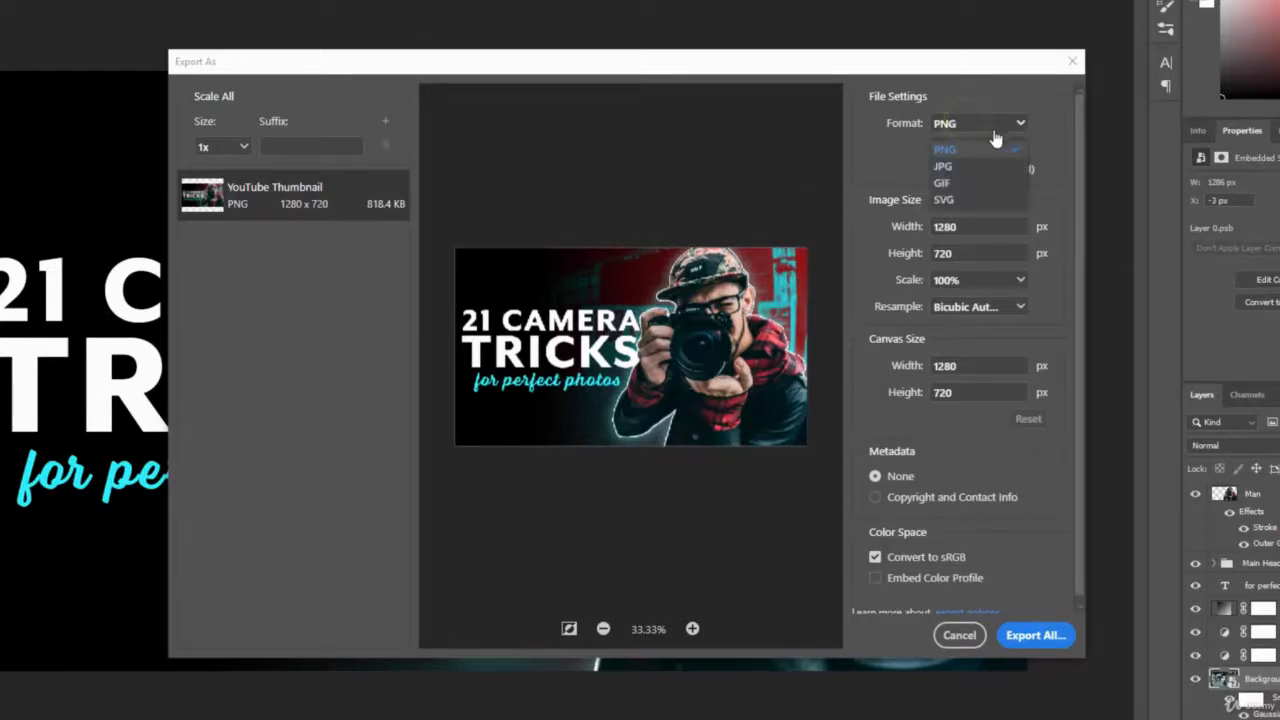
{"action": "left_click", "coordinate": [968, 168]}
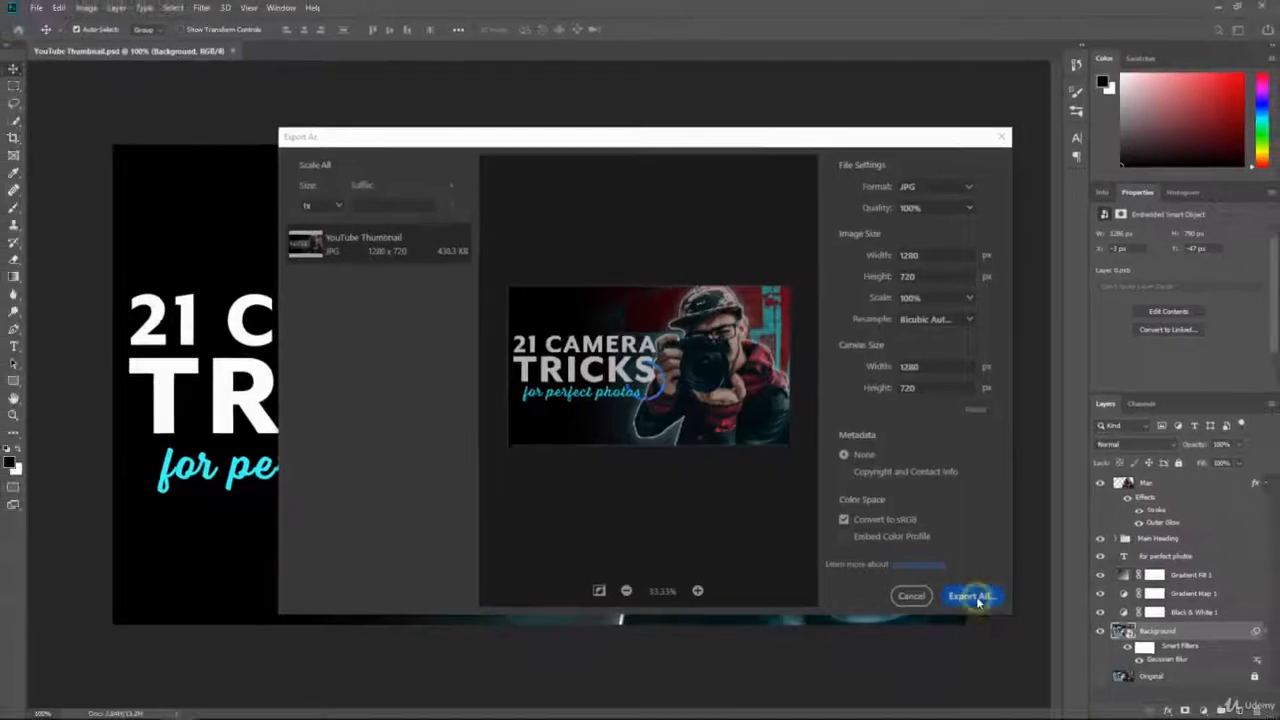
{"action": "left_click", "coordinate": [1000, 614]}
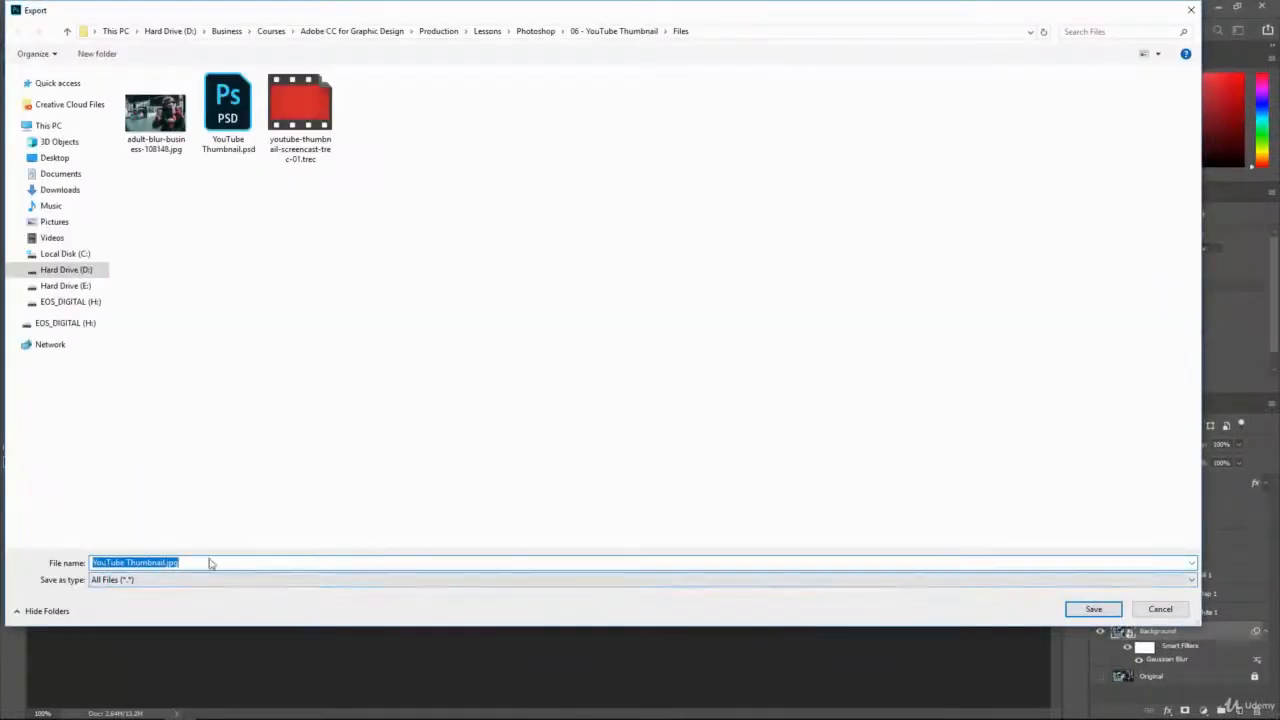
{"action": "left_click", "coordinate": [1092, 609]}
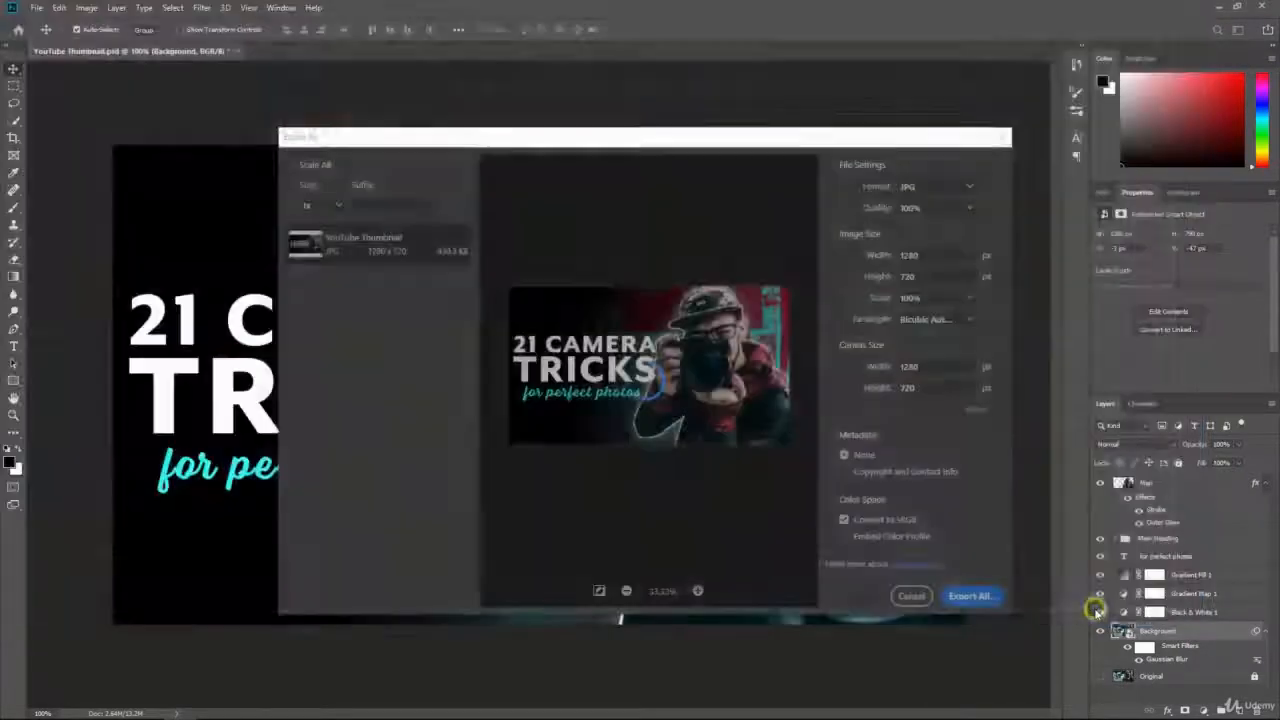